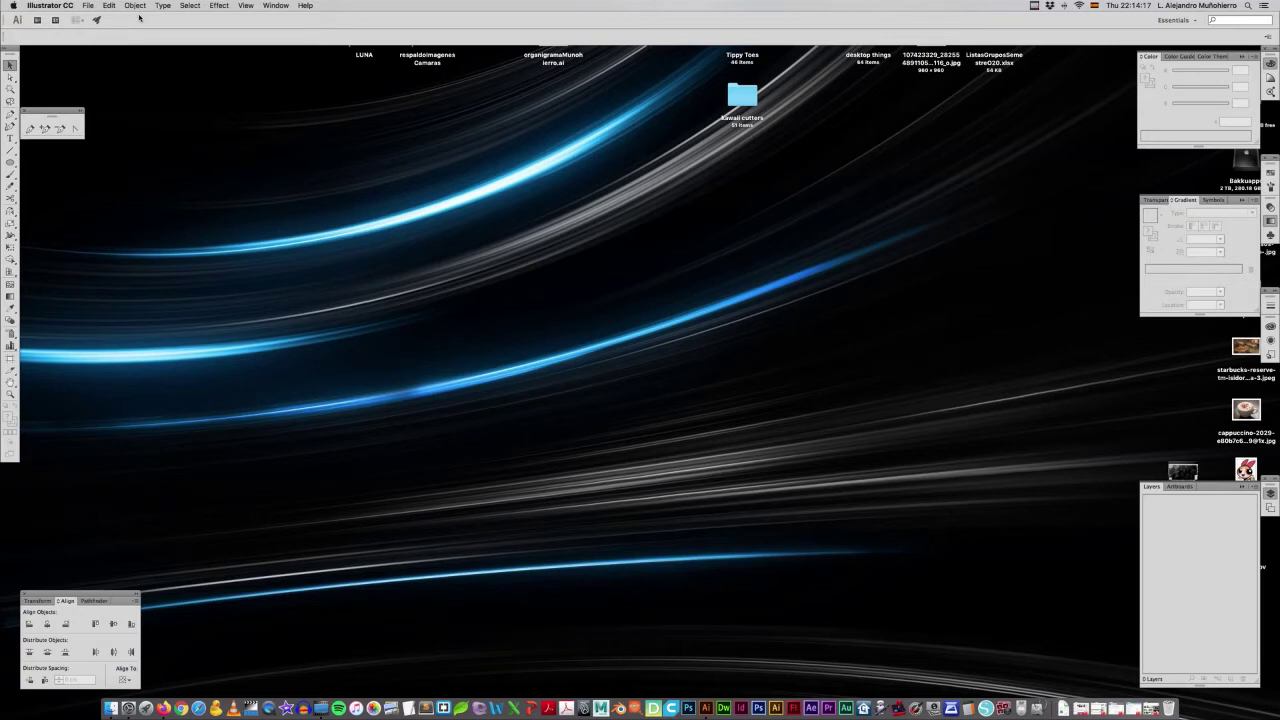
Create a new Letter-size CMYK document in centimetres (Untitled-8) from File > New.
click(88, 6)
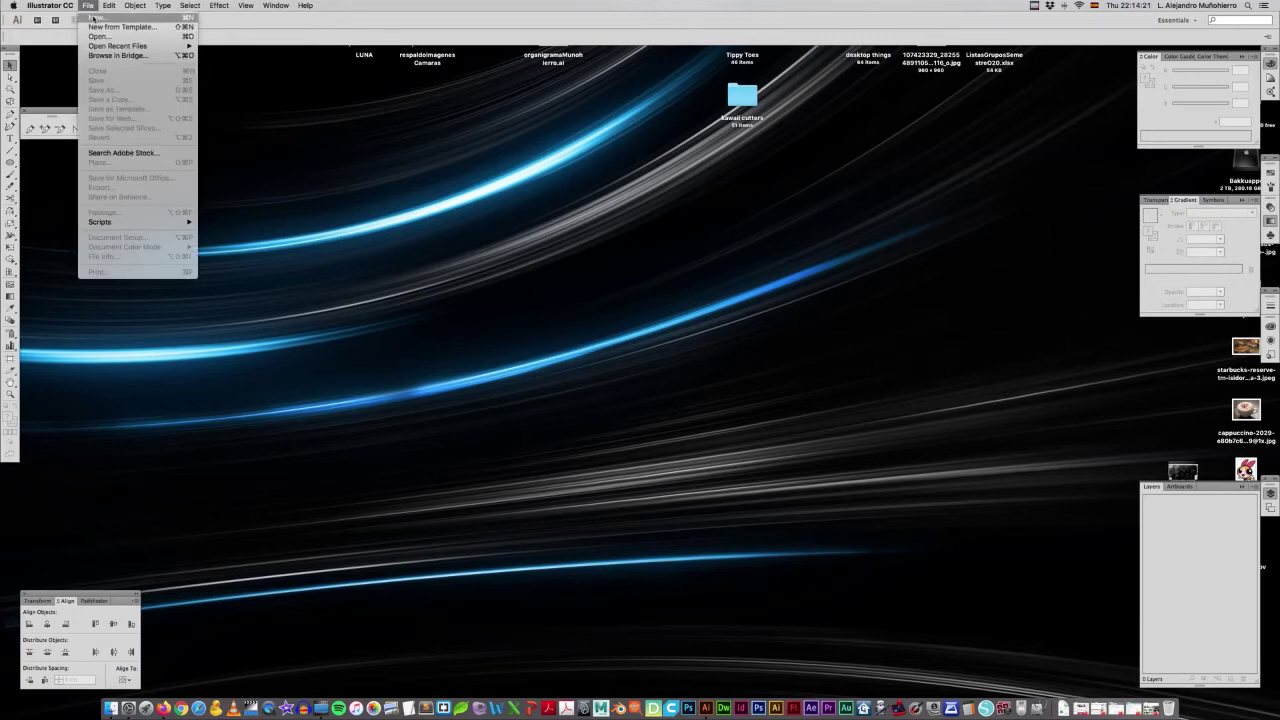
click(96, 18)
mouse_move(96, 19)
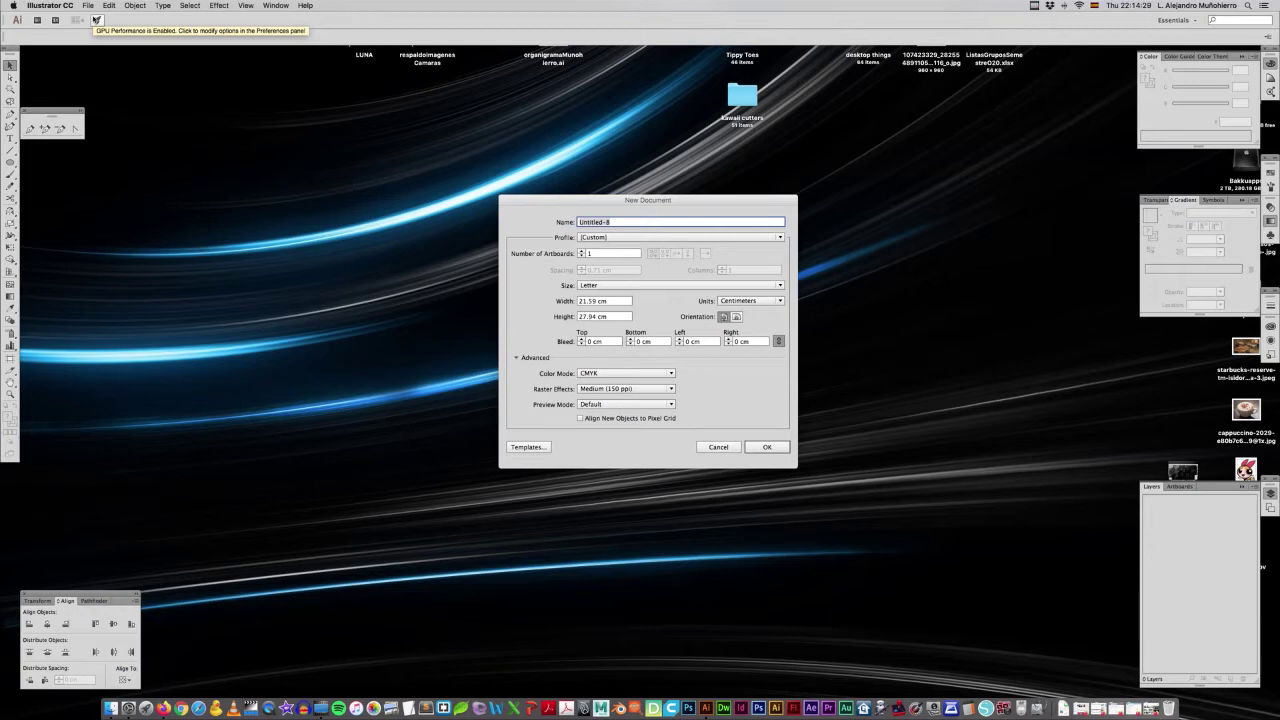
key(Return)
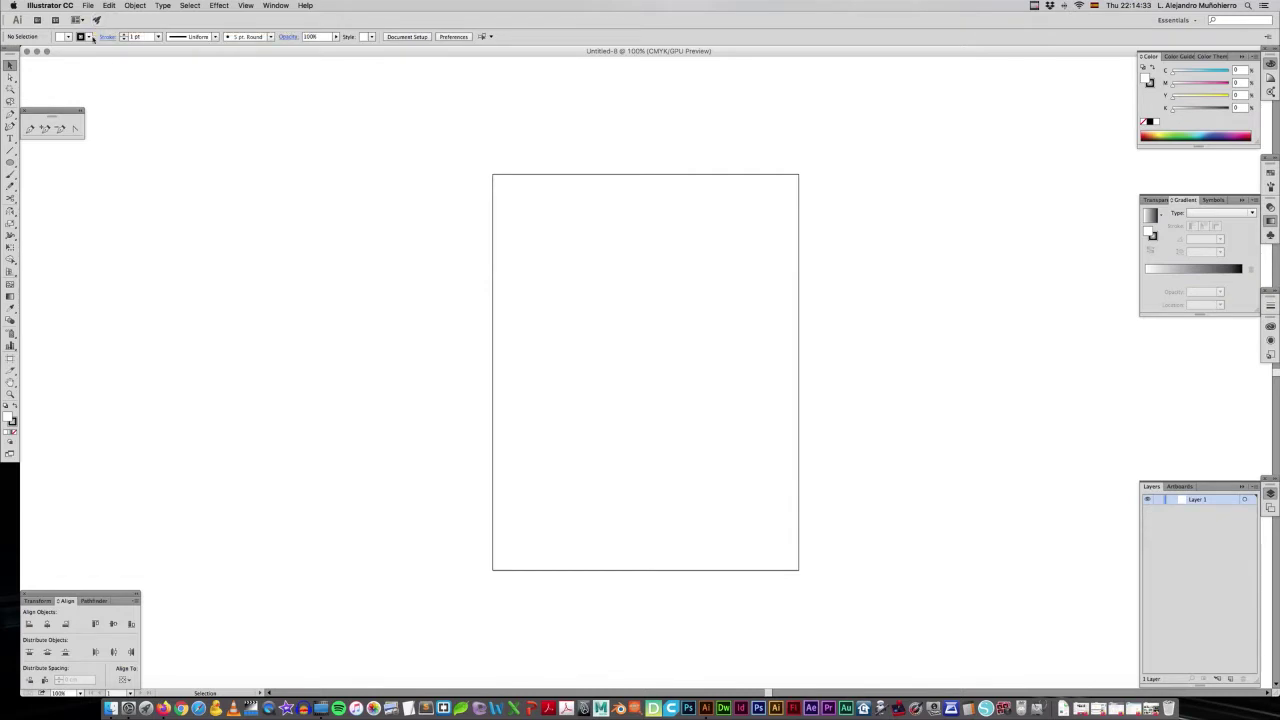
Save the document as blossom.ai, accepting the default Illustrator CC options.
key(a)
key(super+s)
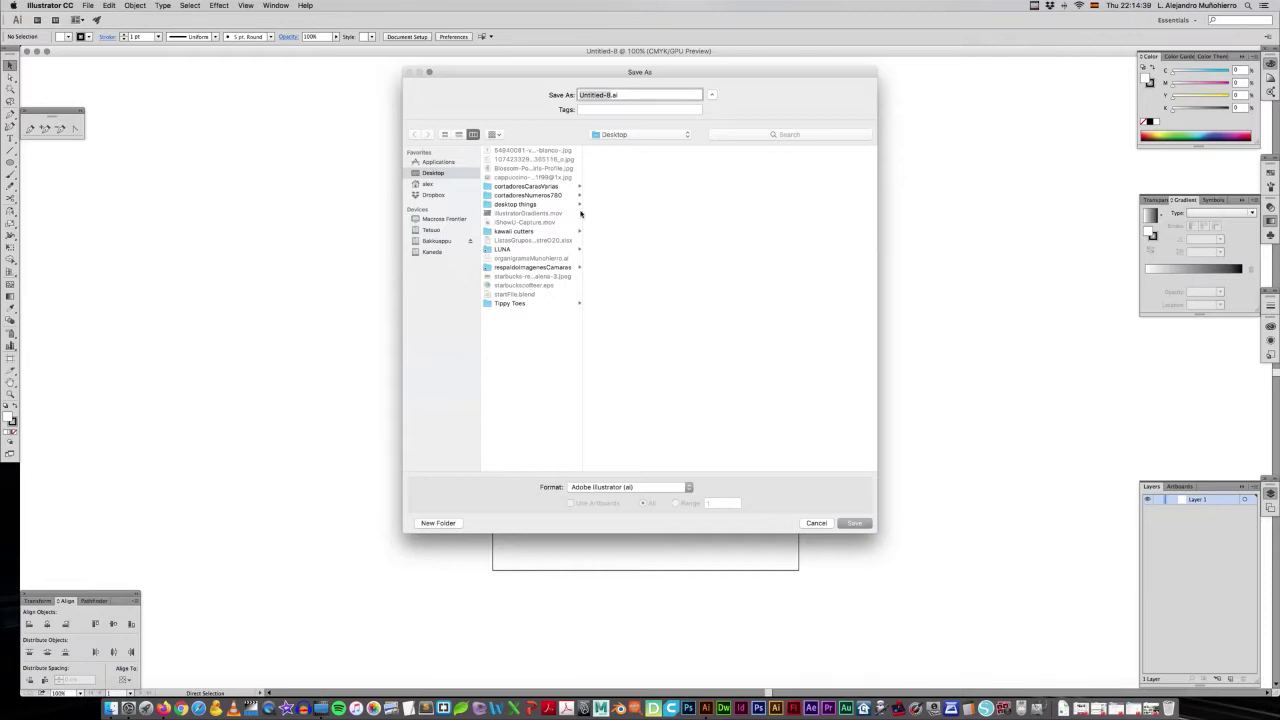
text(blossom)
key(Return)
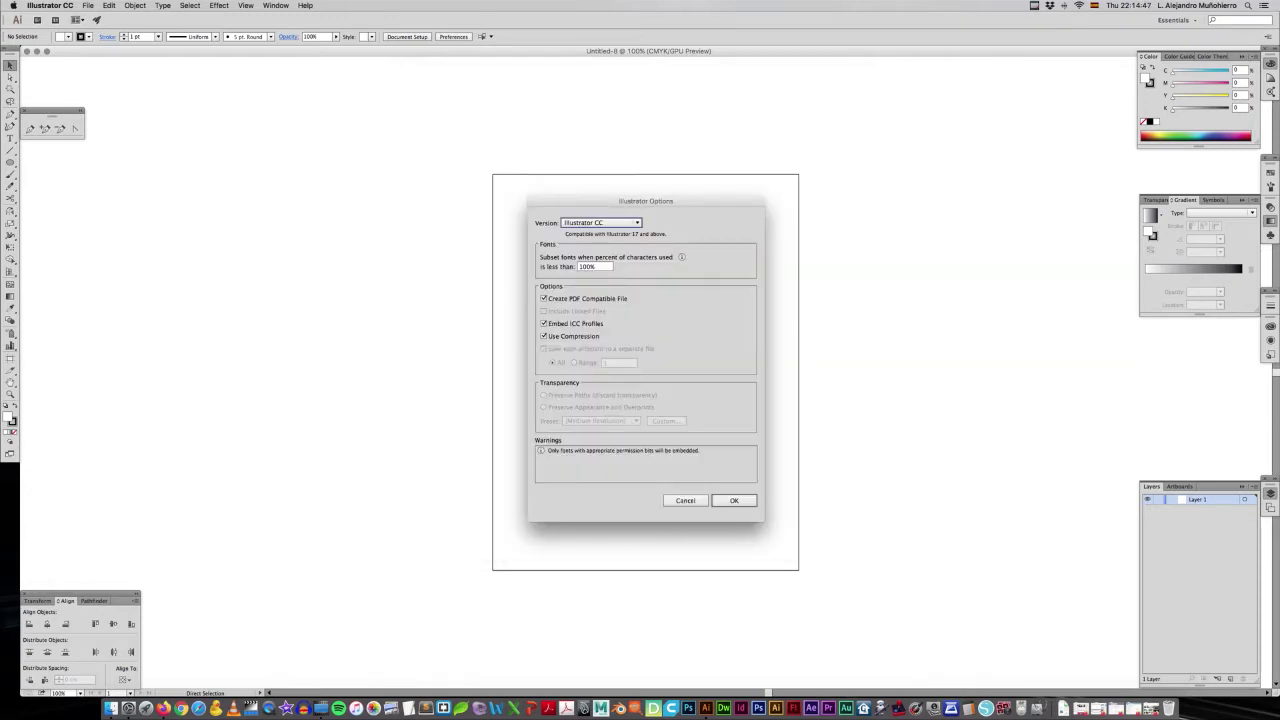
key(Return)
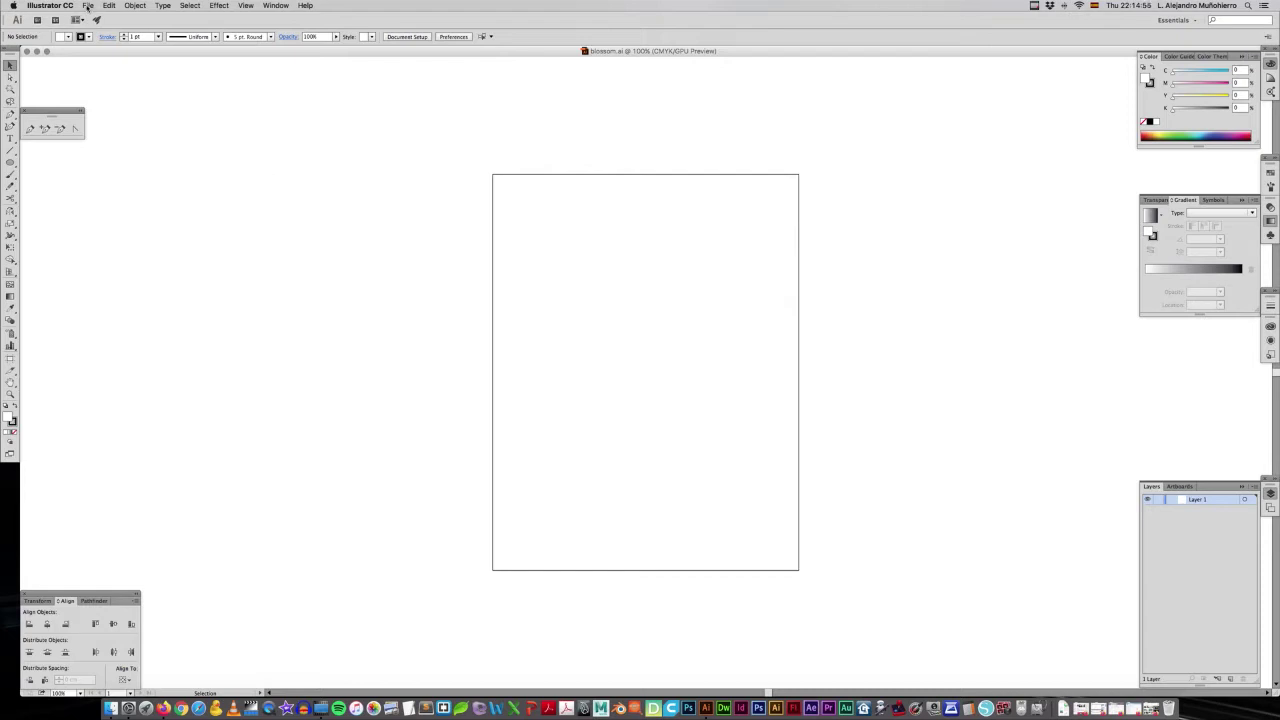
click(88, 6)
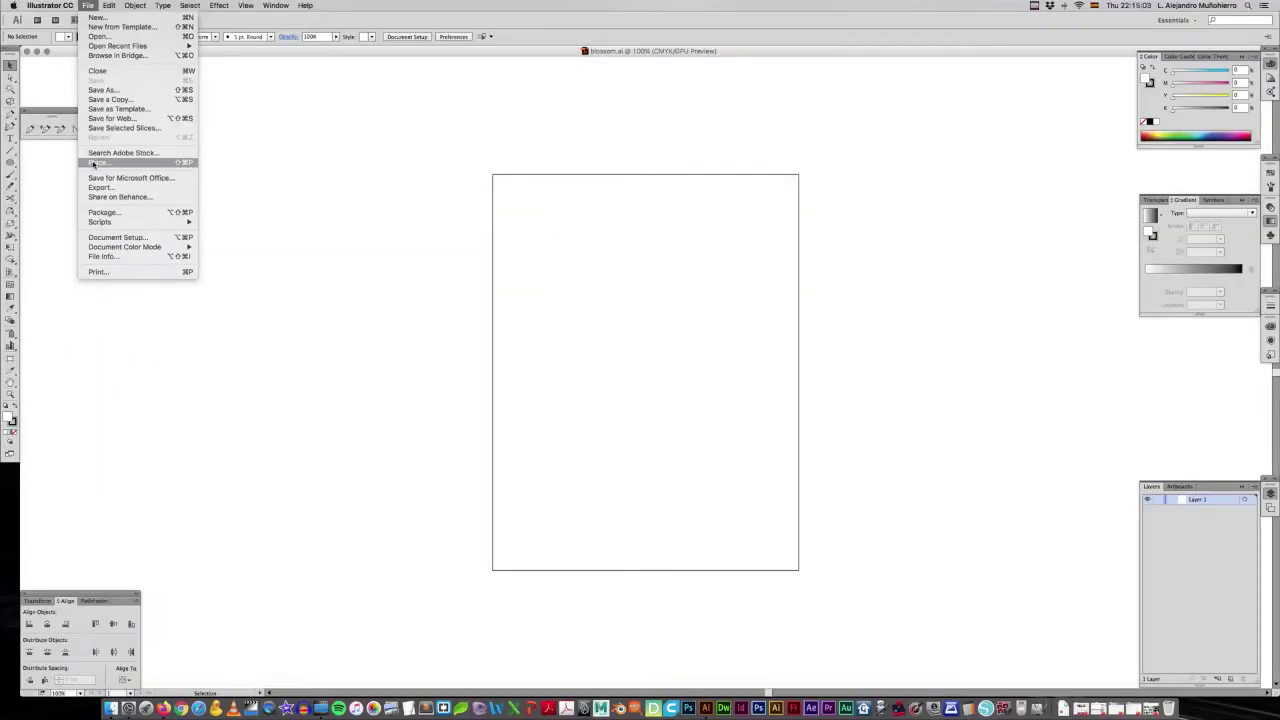
click(93, 165)
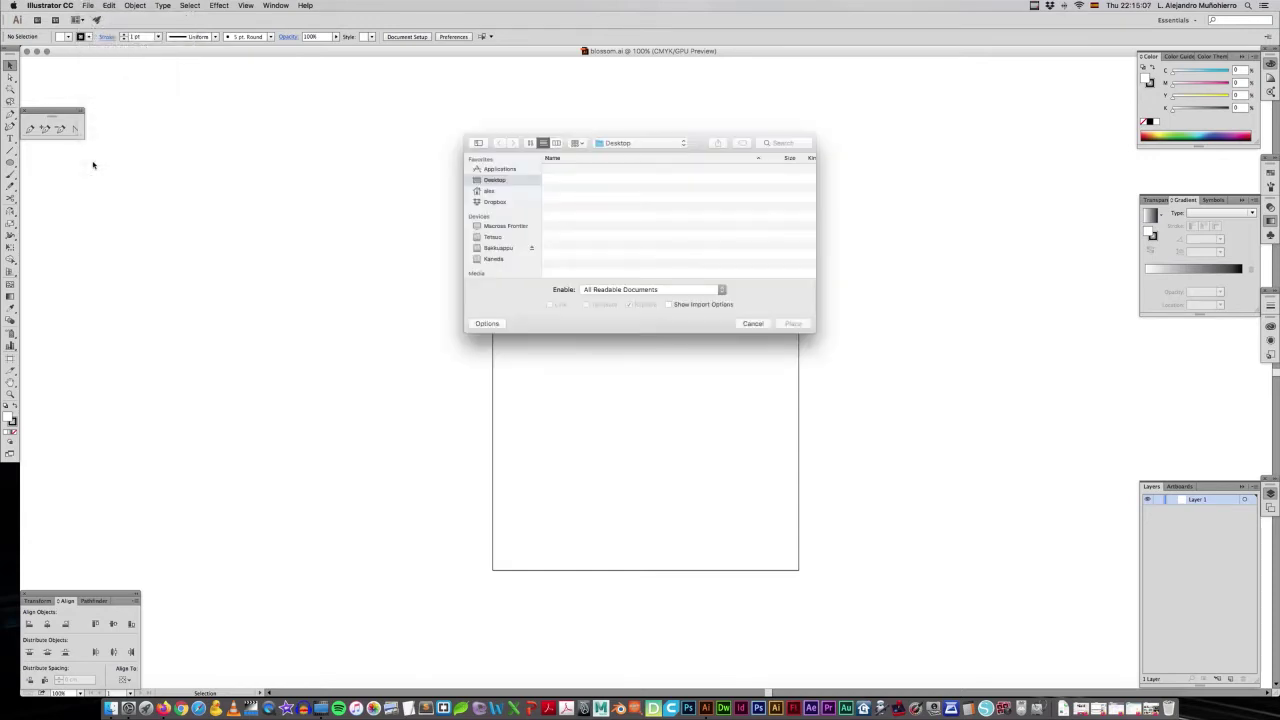
click(584, 189)
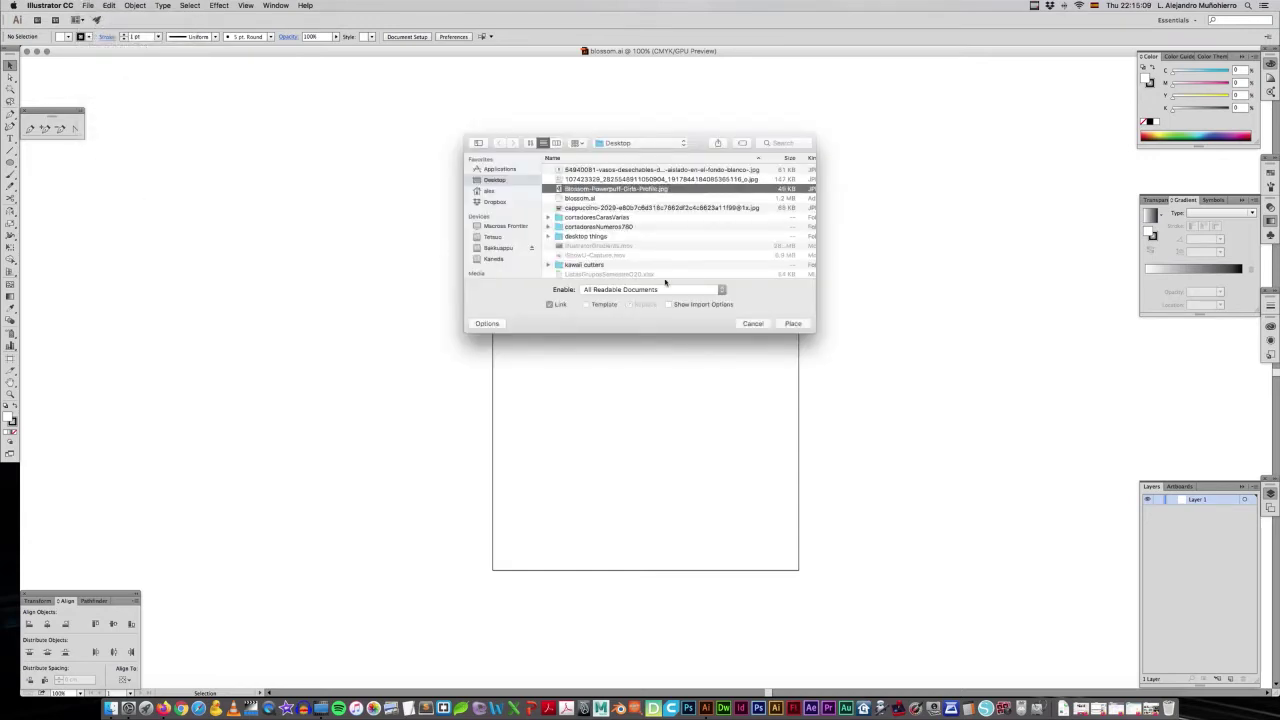
click(793, 324)
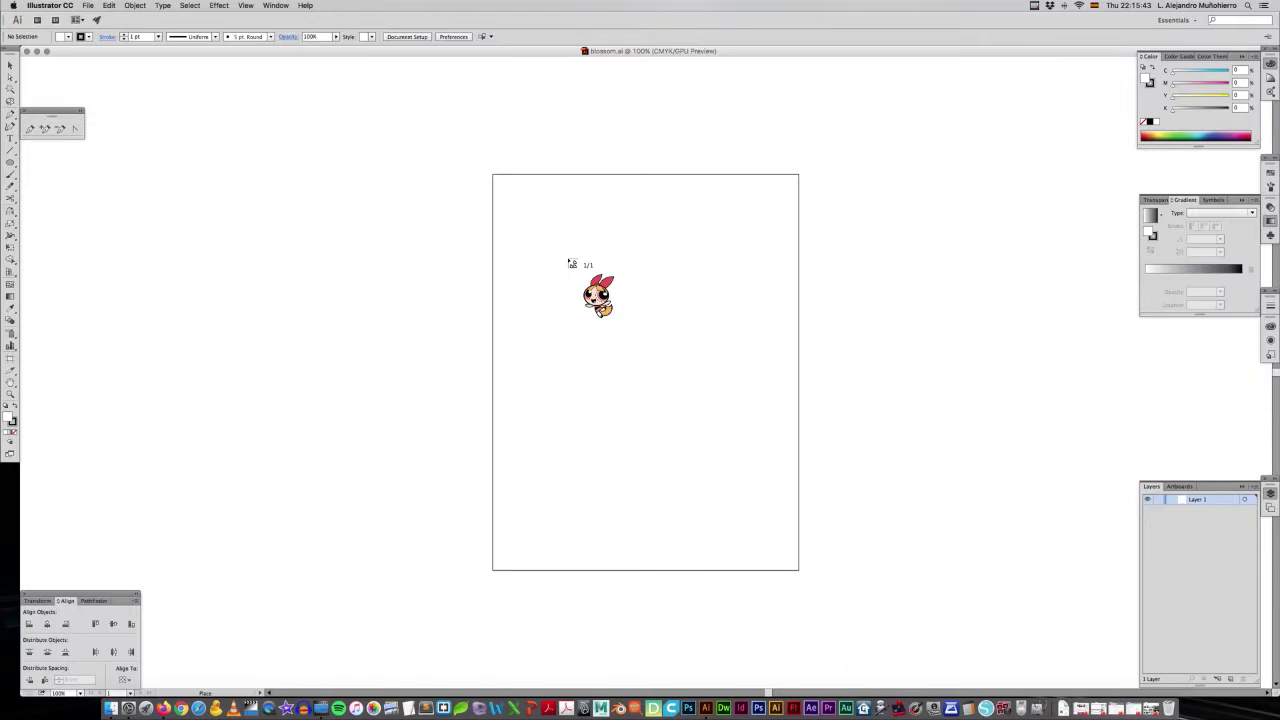
click(568, 259)
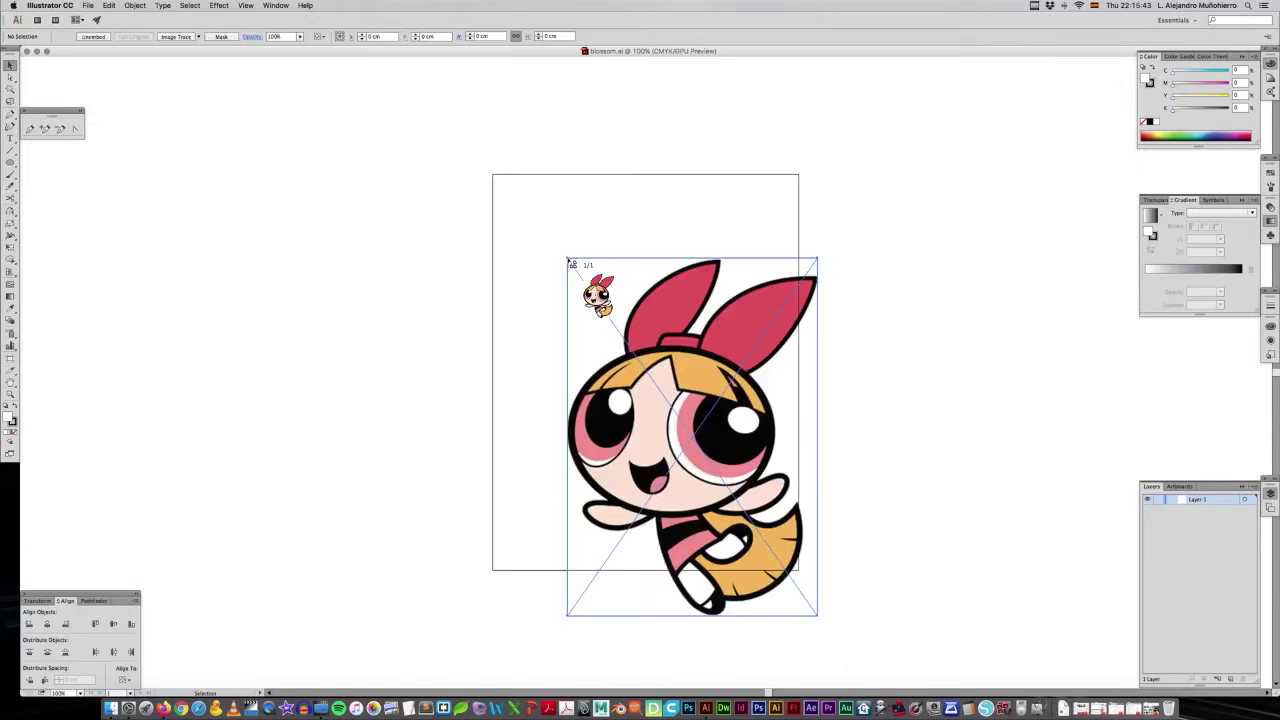
drag(688, 404, 641, 339)
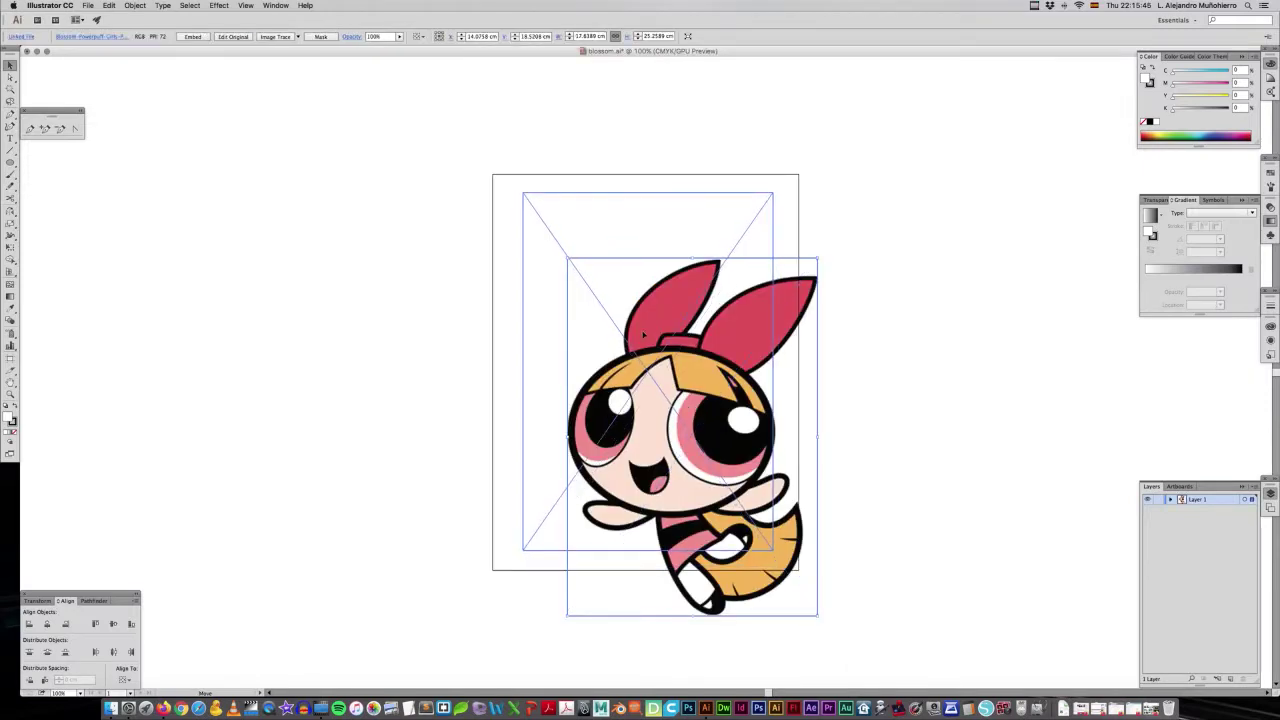
key(super+z)
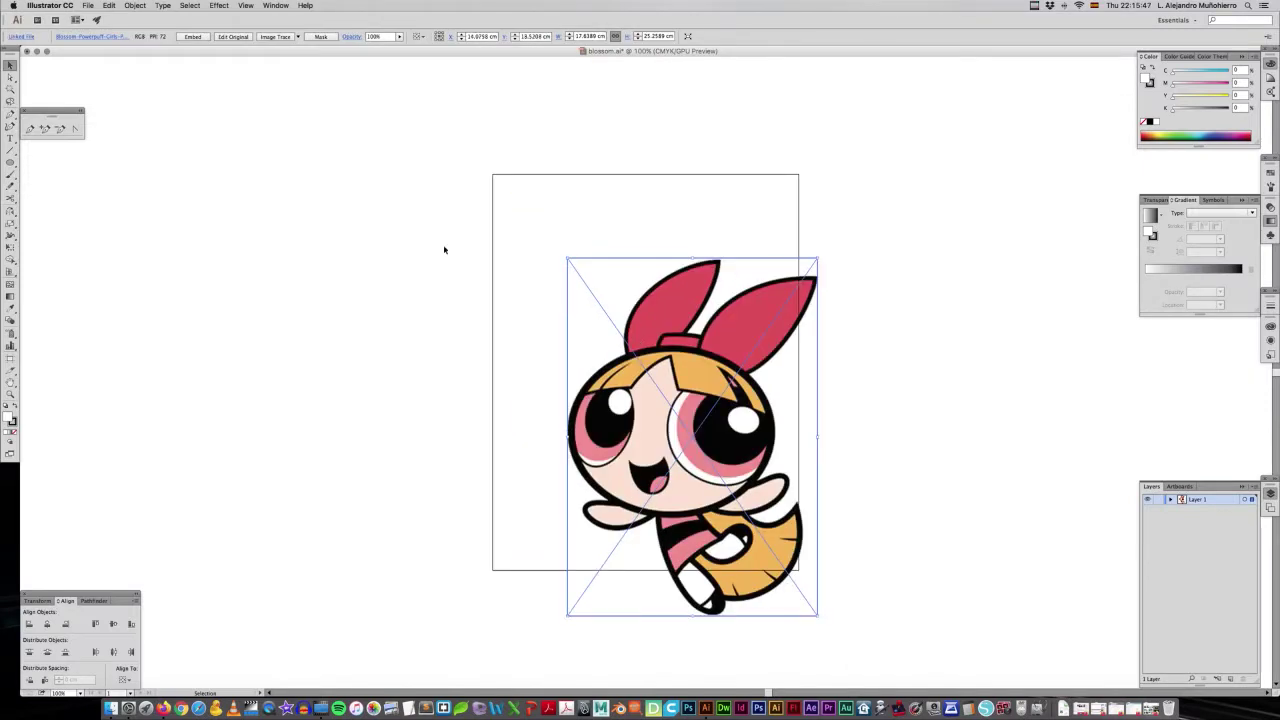
key(super+z)
click(88, 5)
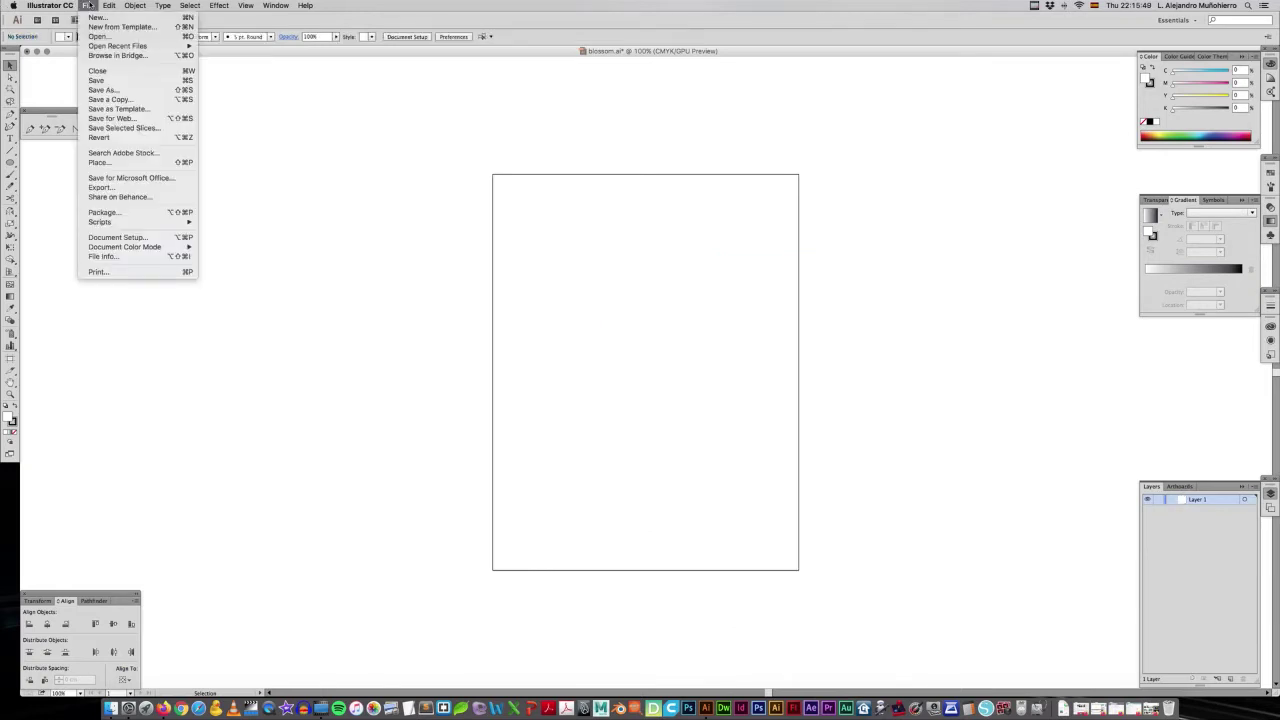
Place Blossom-Powerpuff-Girls-Profile.jpg, resize it, then delete this first placement.
click(111, 162)
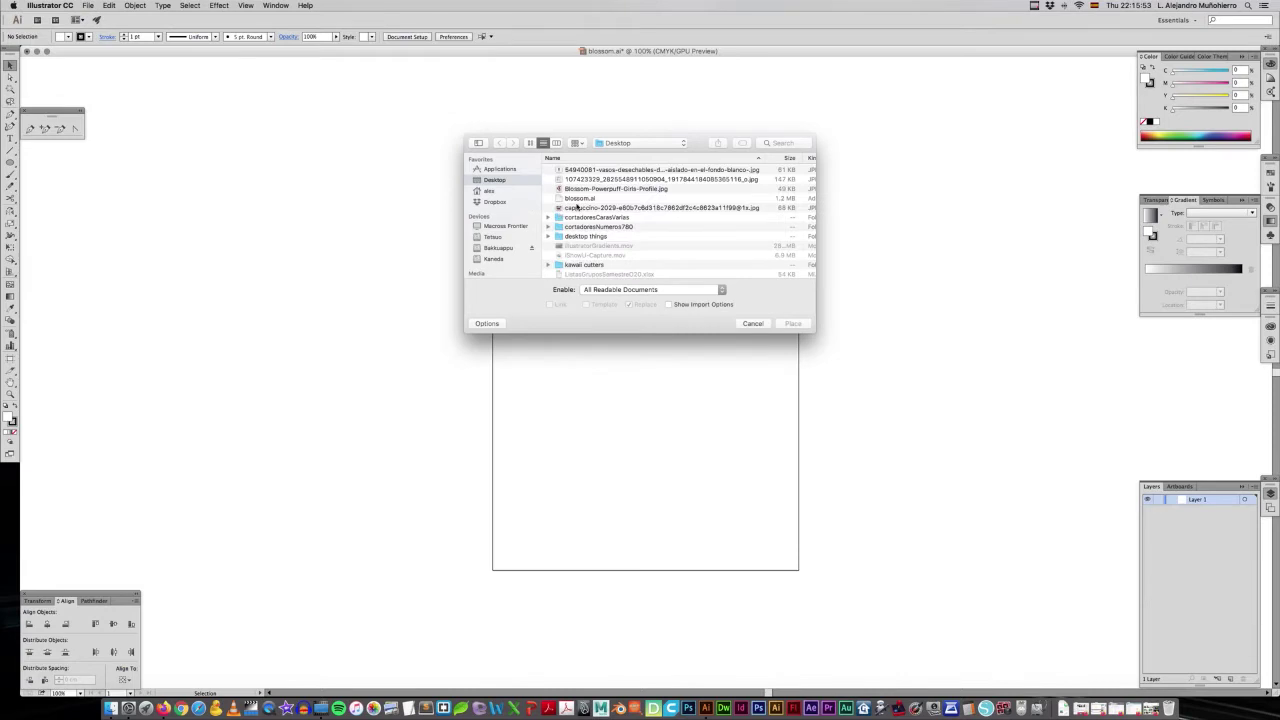
click(585, 190)
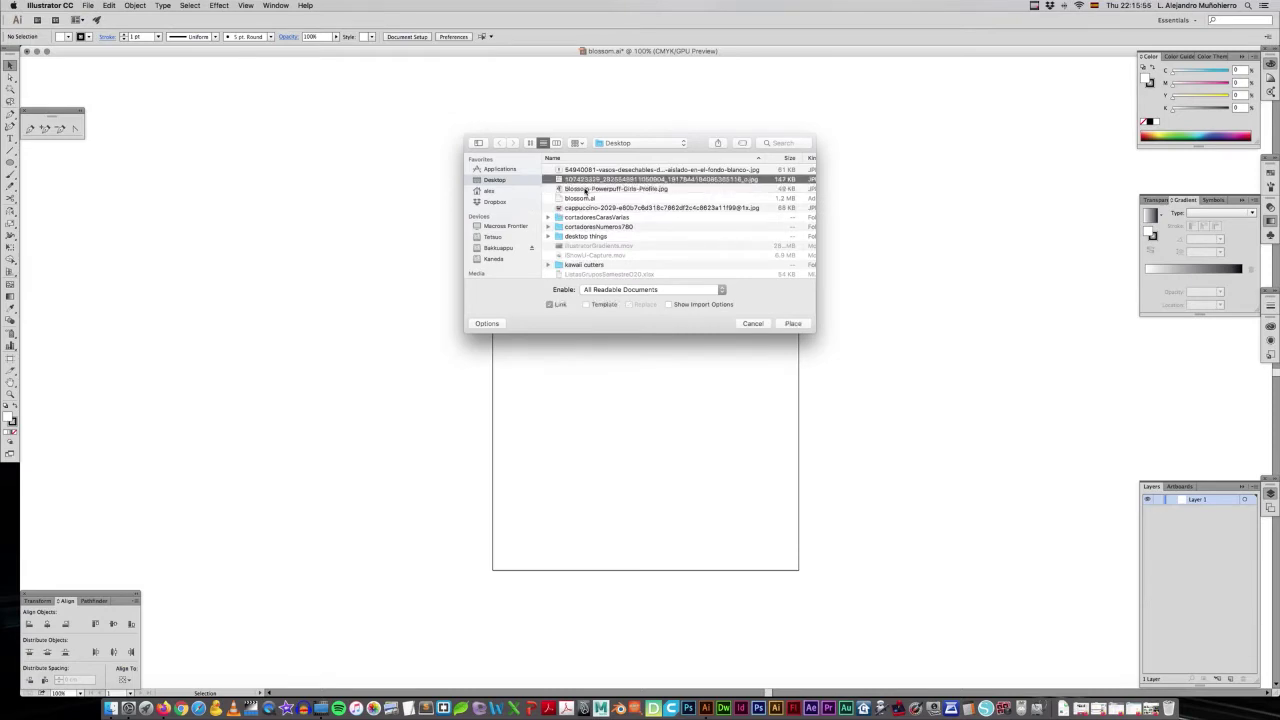
double_click(585, 190)
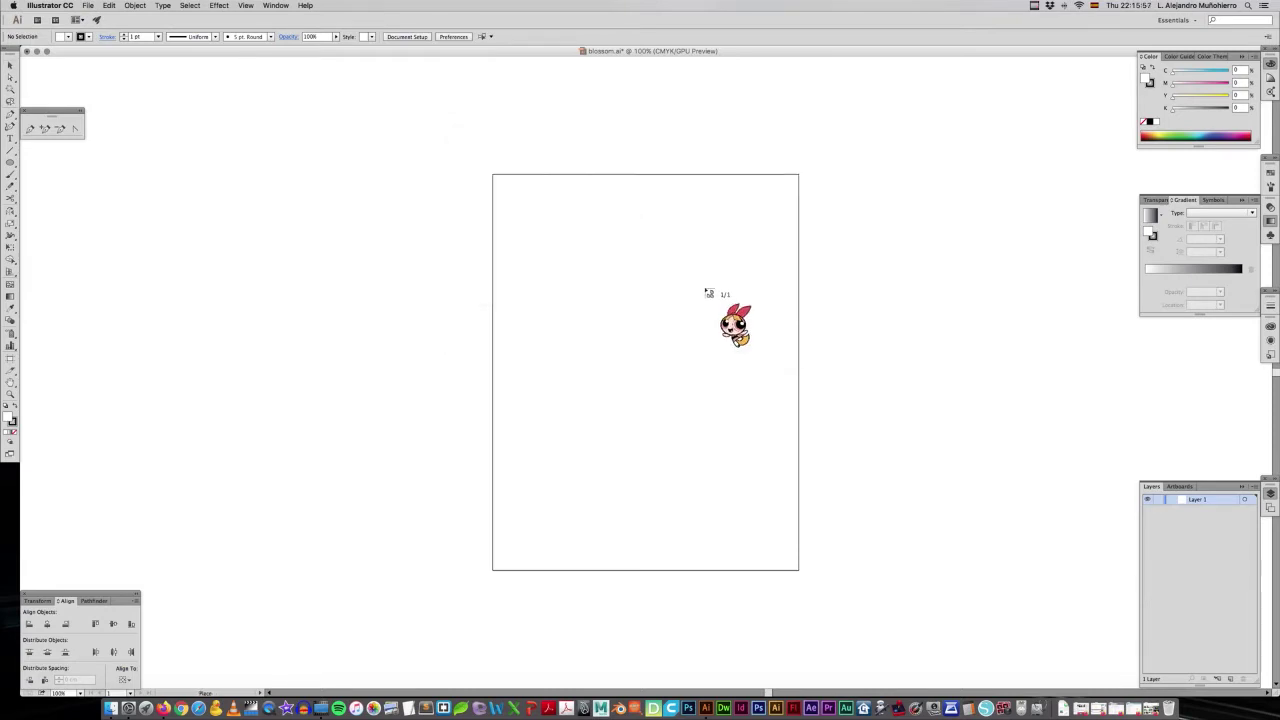
drag(578, 252, 627, 322)
click(609, 343)
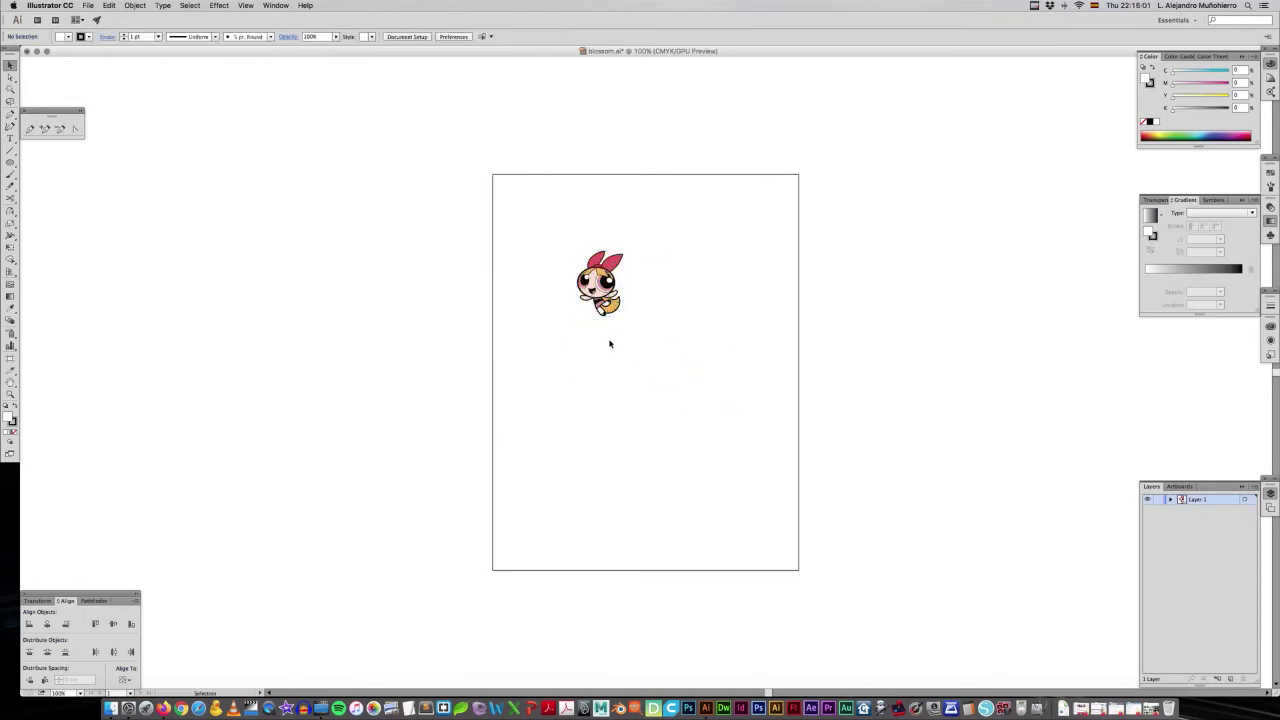
click(609, 311)
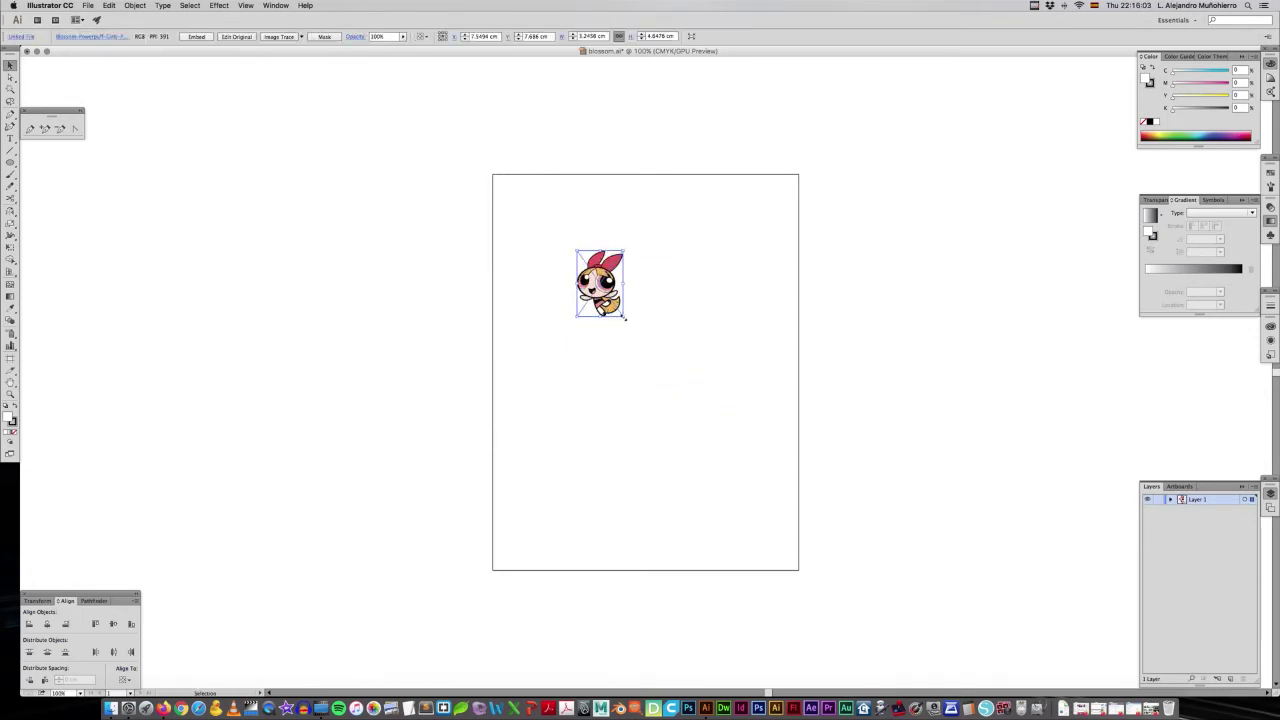
drag(625, 317, 737, 494)
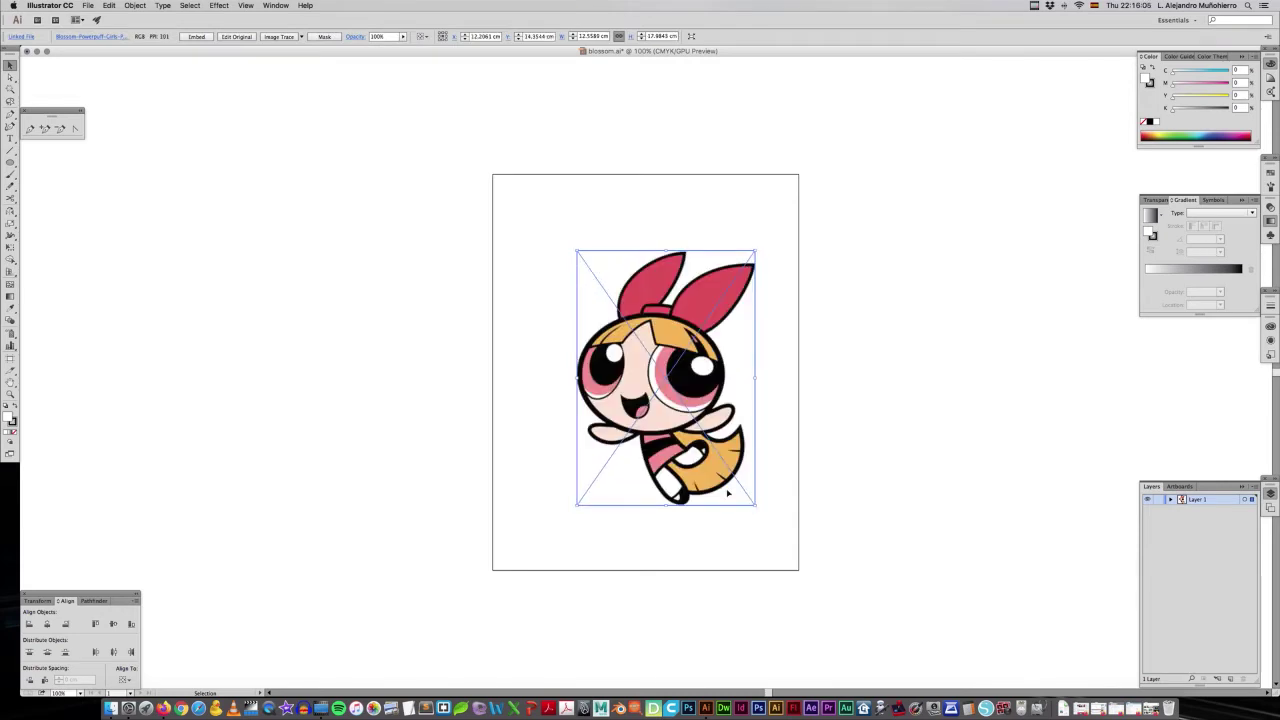
key(Delete)
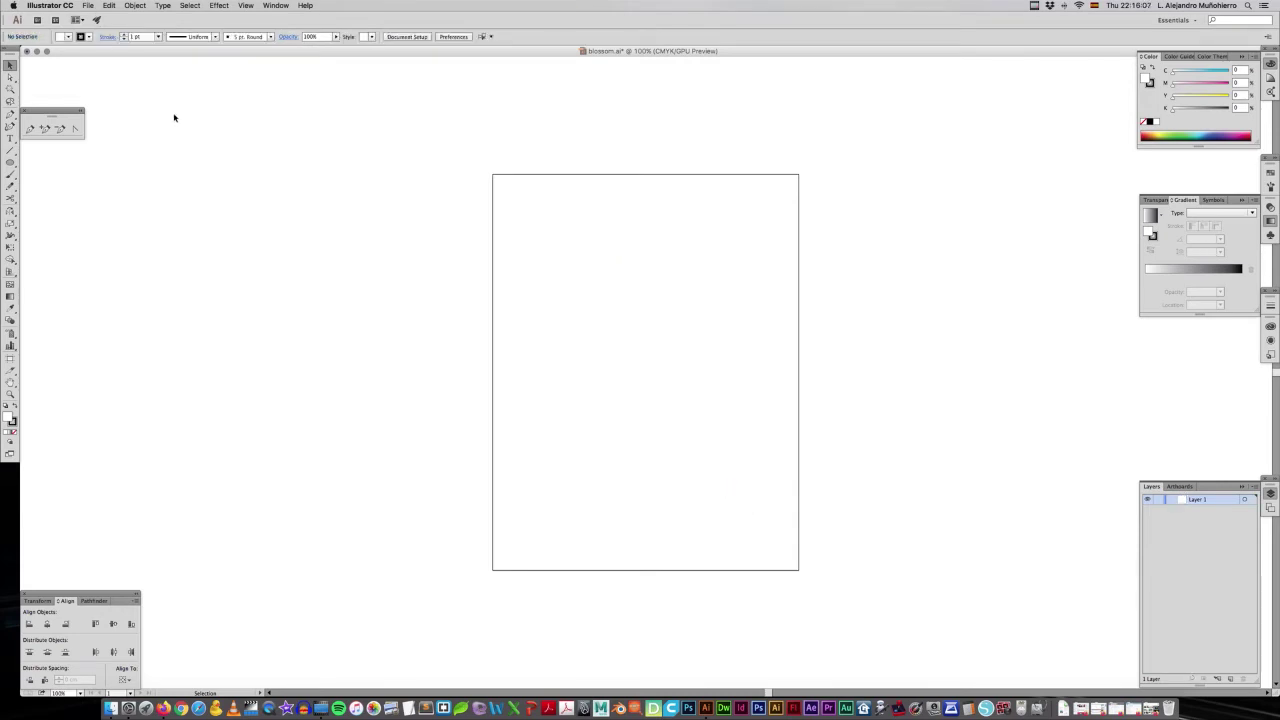
Re-place the Blossom picture at full size and move it inside the artboard.
key(super+shift+p)
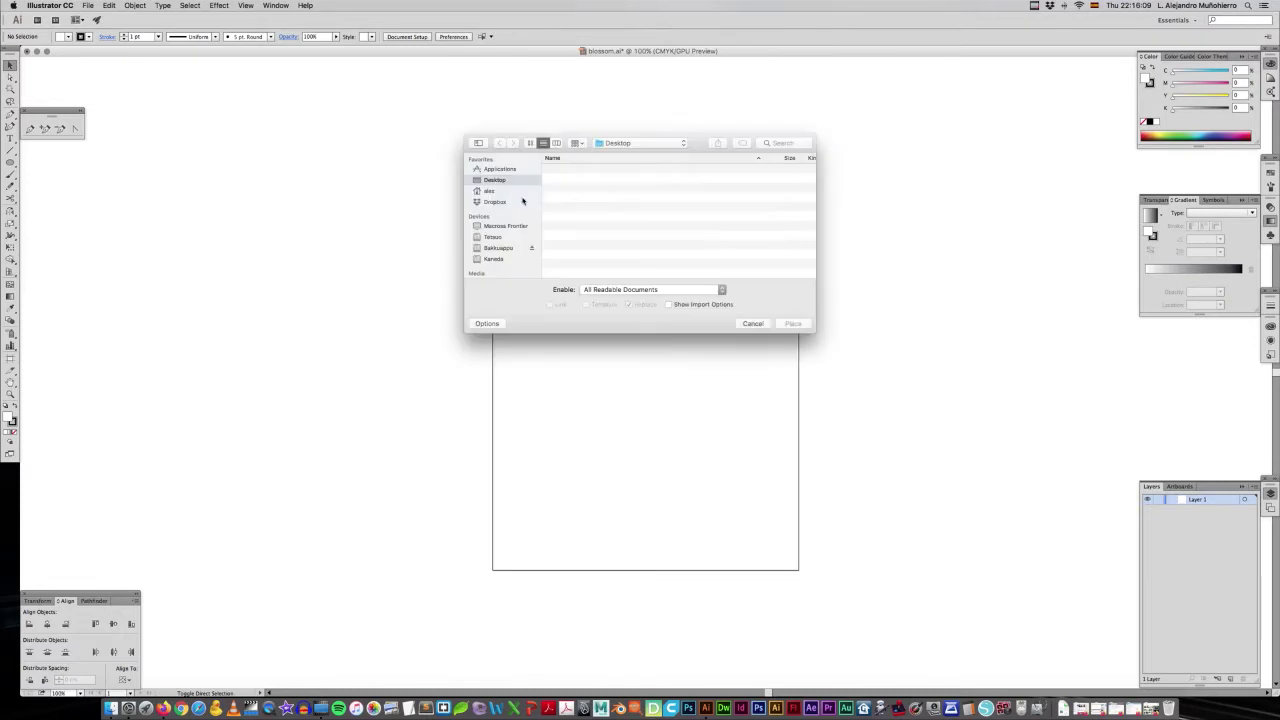
click(583, 192)
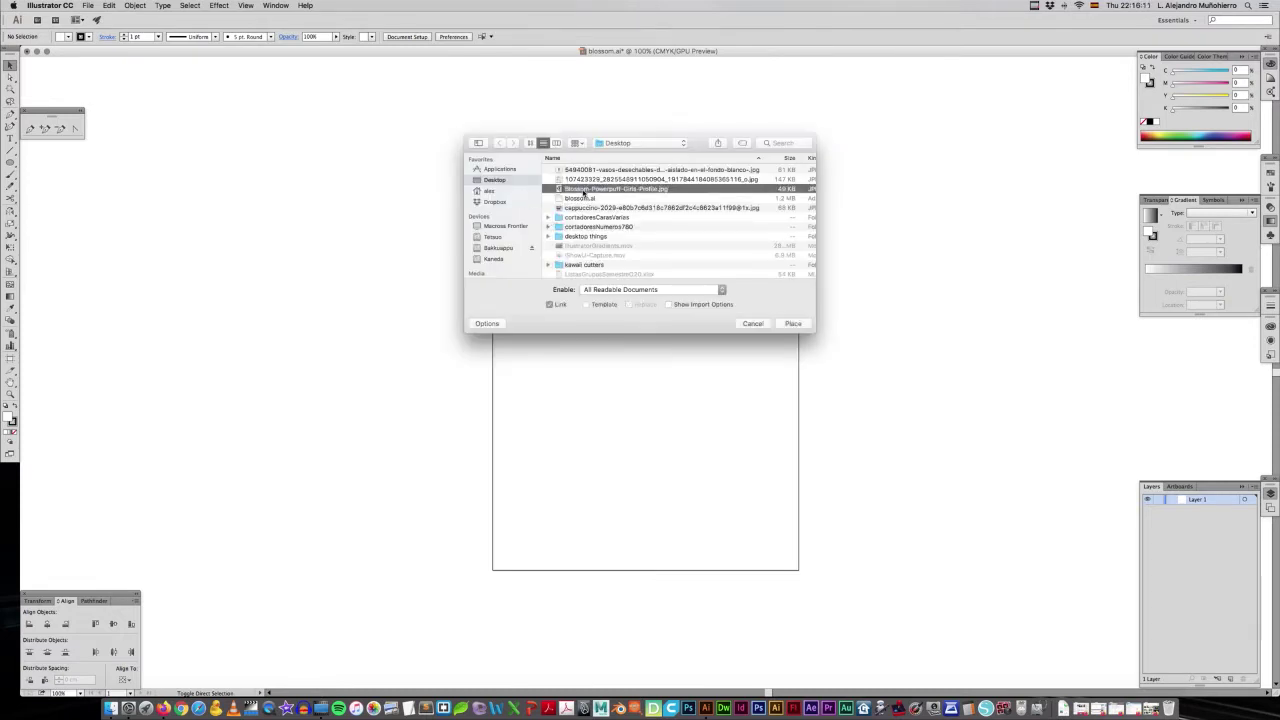
double_click(583, 192)
click(570, 281)
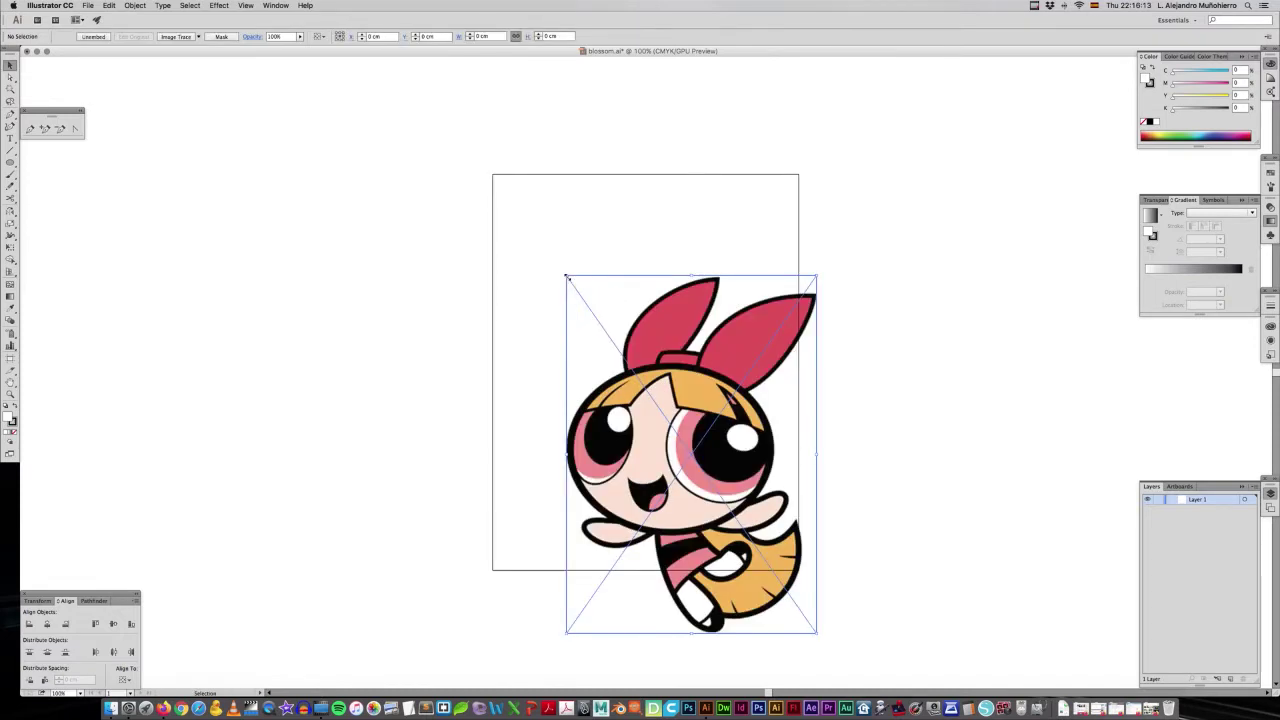
drag(671, 385, 625, 304)
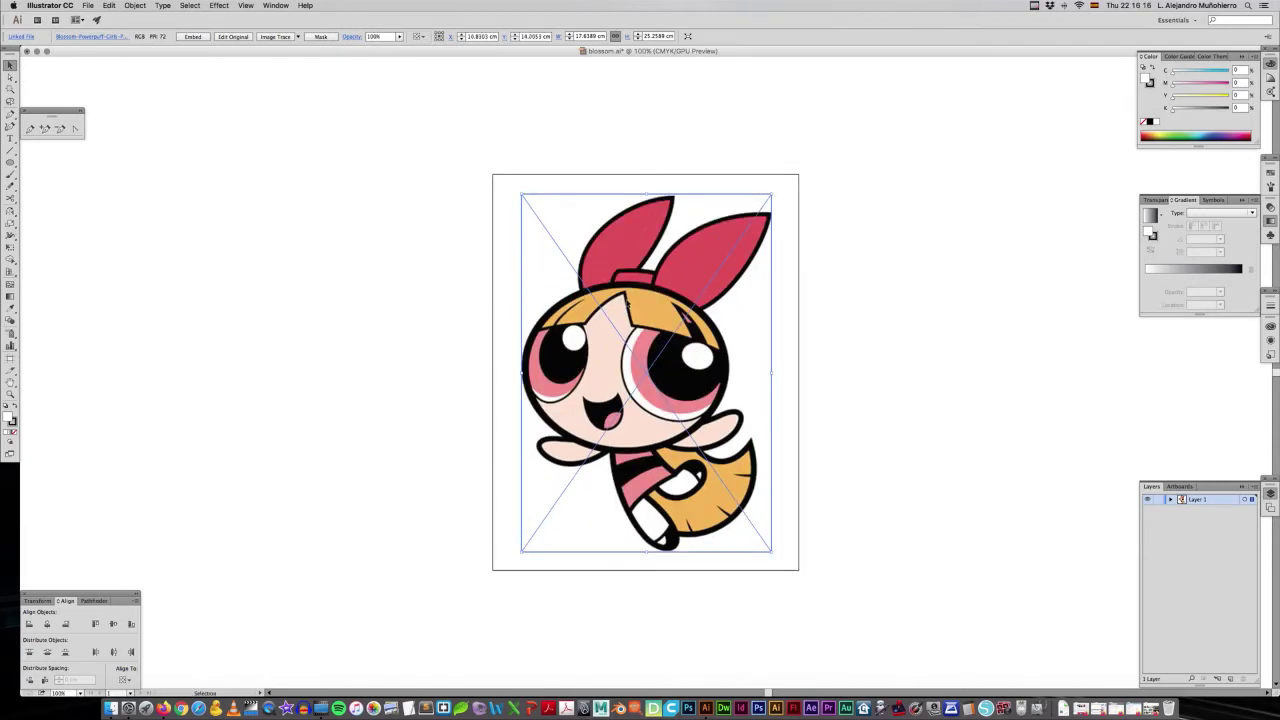
click(812, 396)
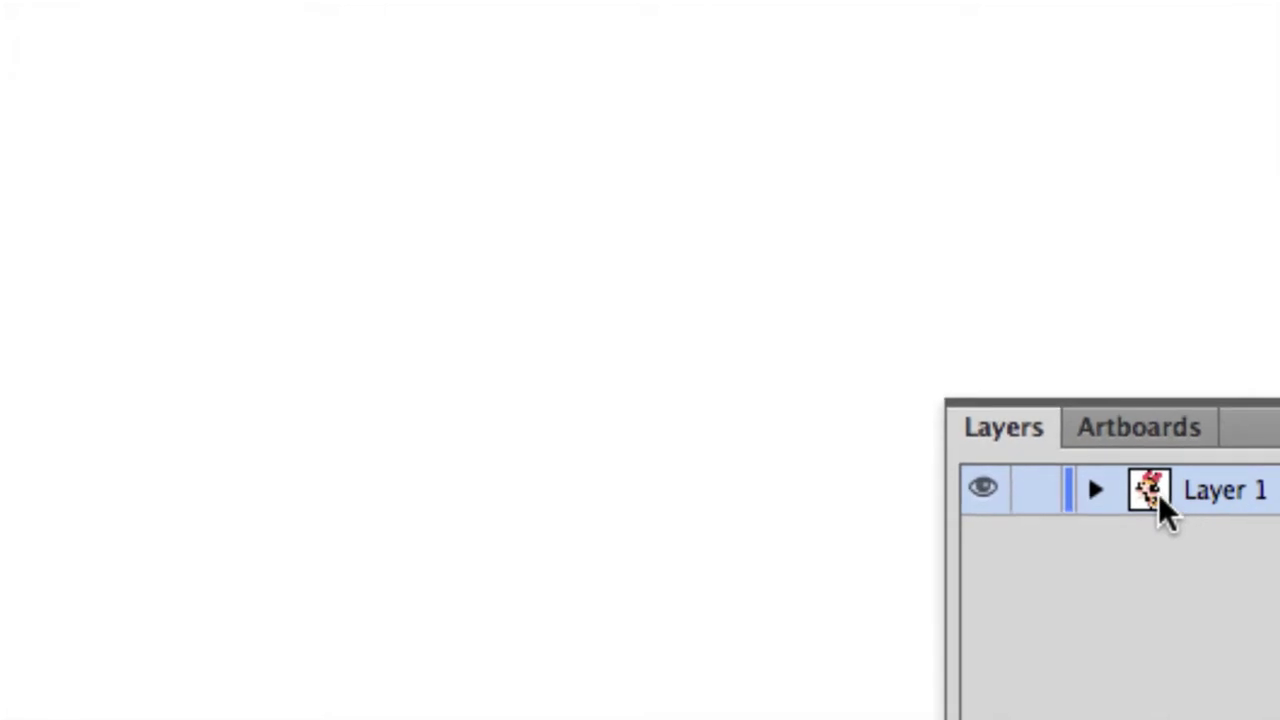
Lock the picture's layer, add a new layer above it and name it vectorizado.
click(1163, 503)
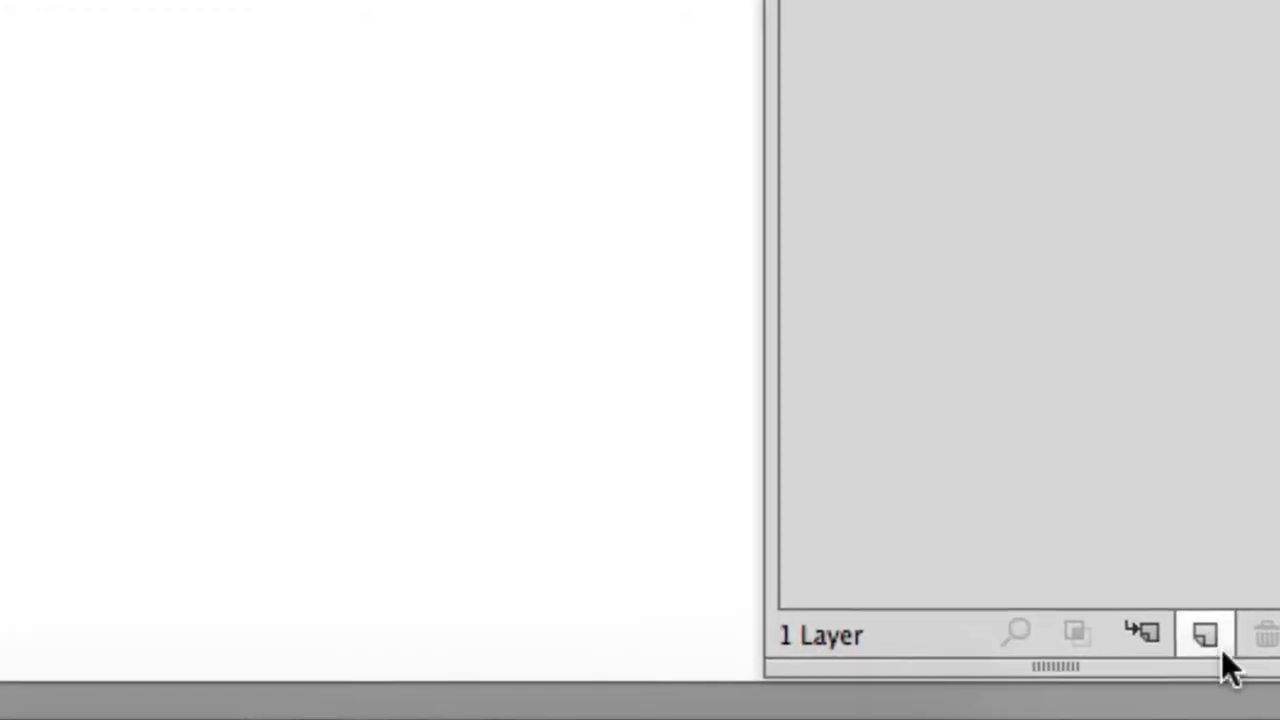
click(1219, 645)
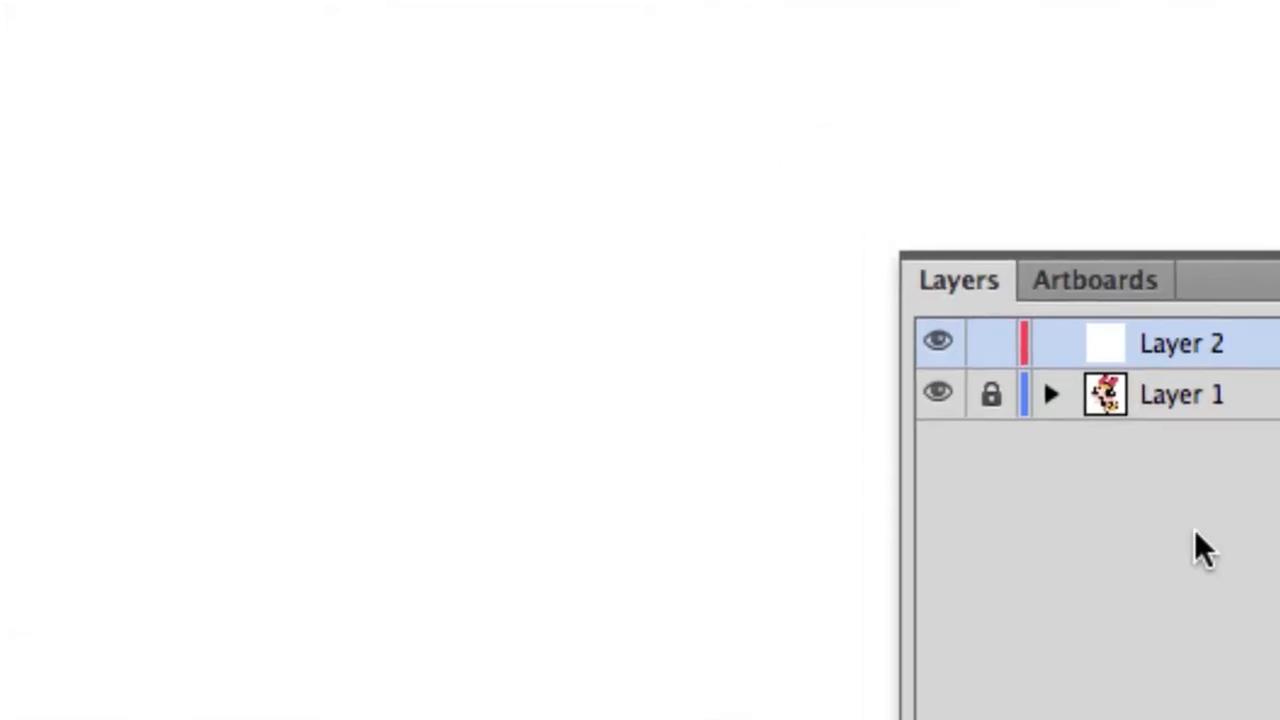
double_click(1192, 498)
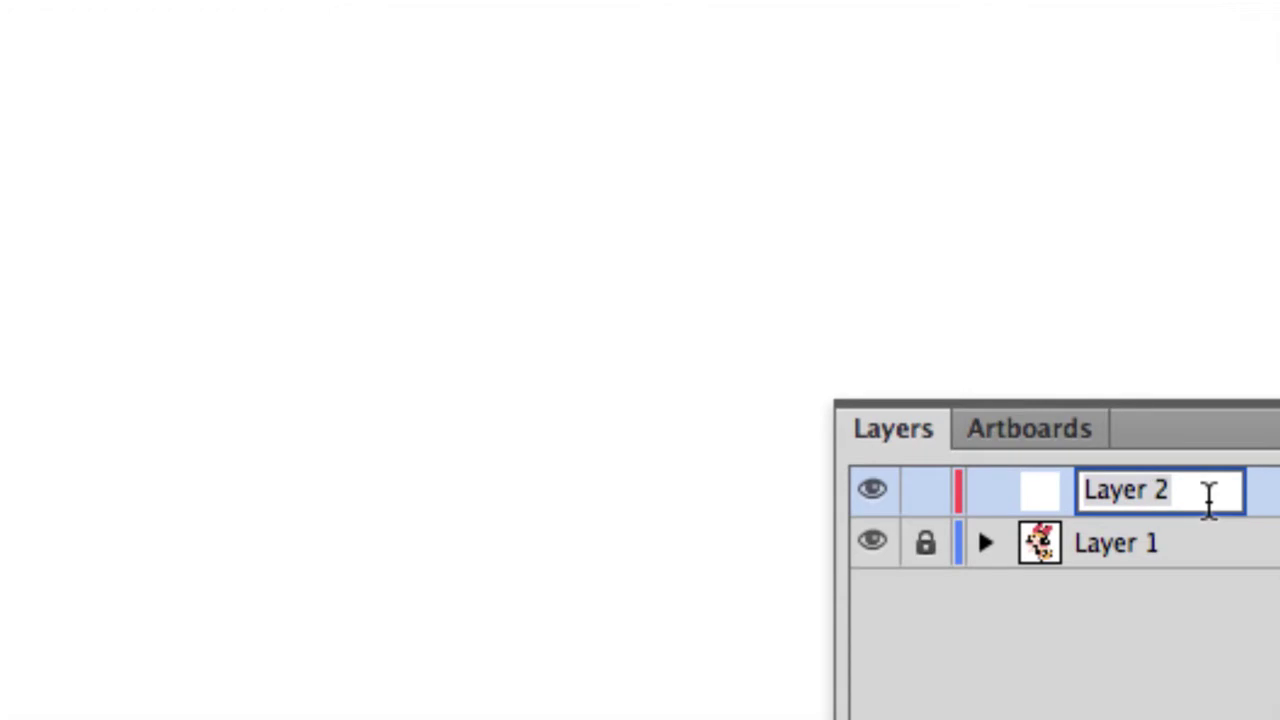
text(vectorizado)
key(Return)
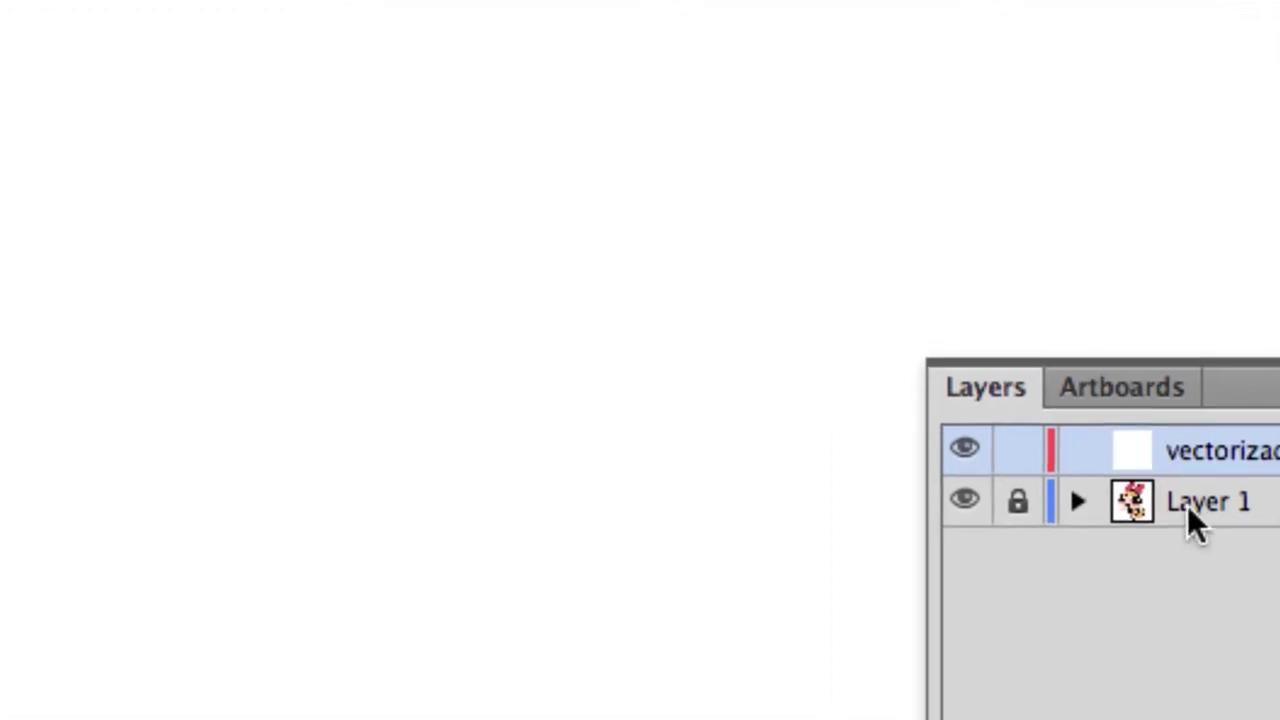
Rename the reference picture's layer to referencia, fixing a typo.
double_click(1192, 512)
text(r)
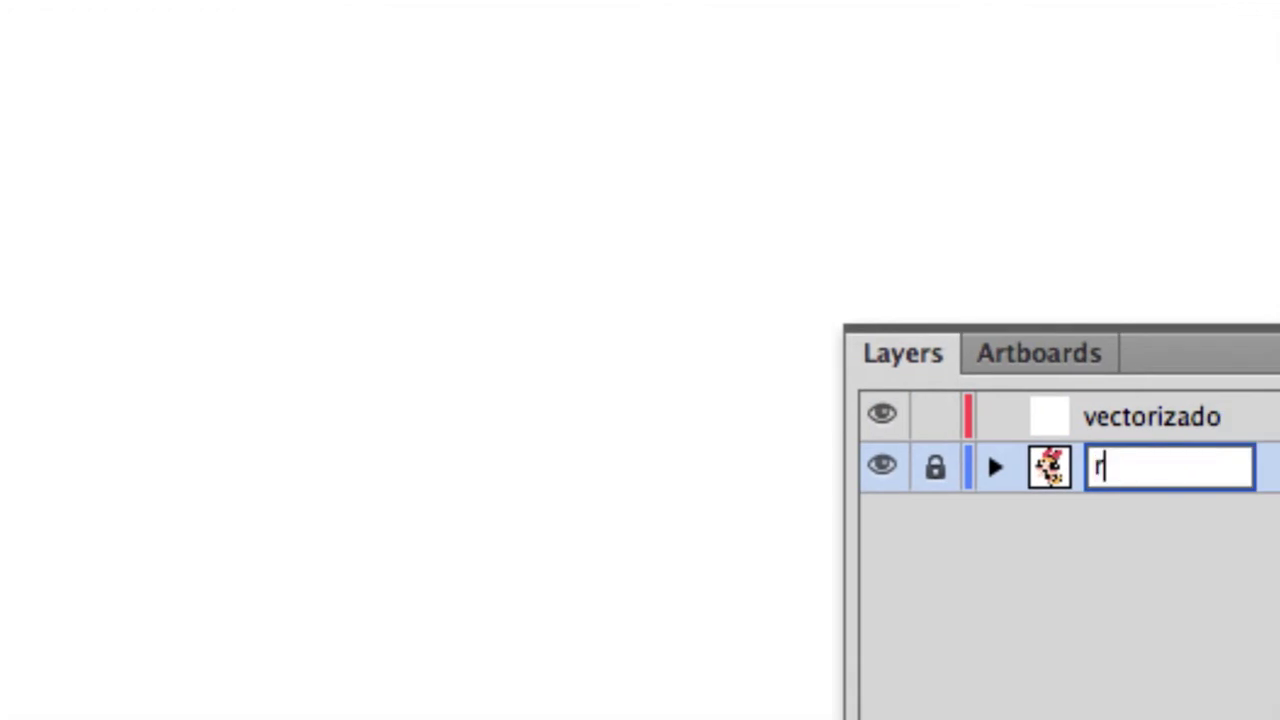
text(eferecna)
key(BackSpace)
key(BackSpace)
key(BackSpace)
text(ncia)
key(Return)
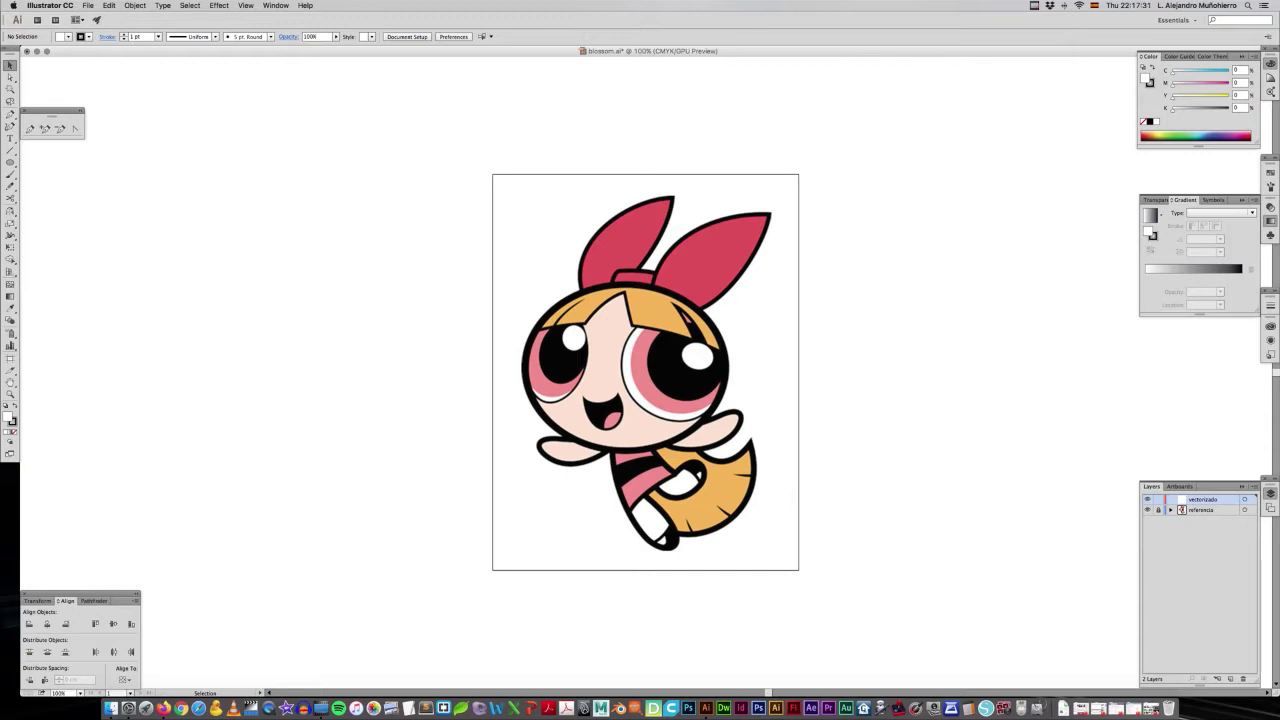
key(a)
key(v)
scroll(645, 380, up, 3)
scroll(645, 380, up, 3)
scroll(645, 380, up, 3)
scroll(645, 380, up, 3)
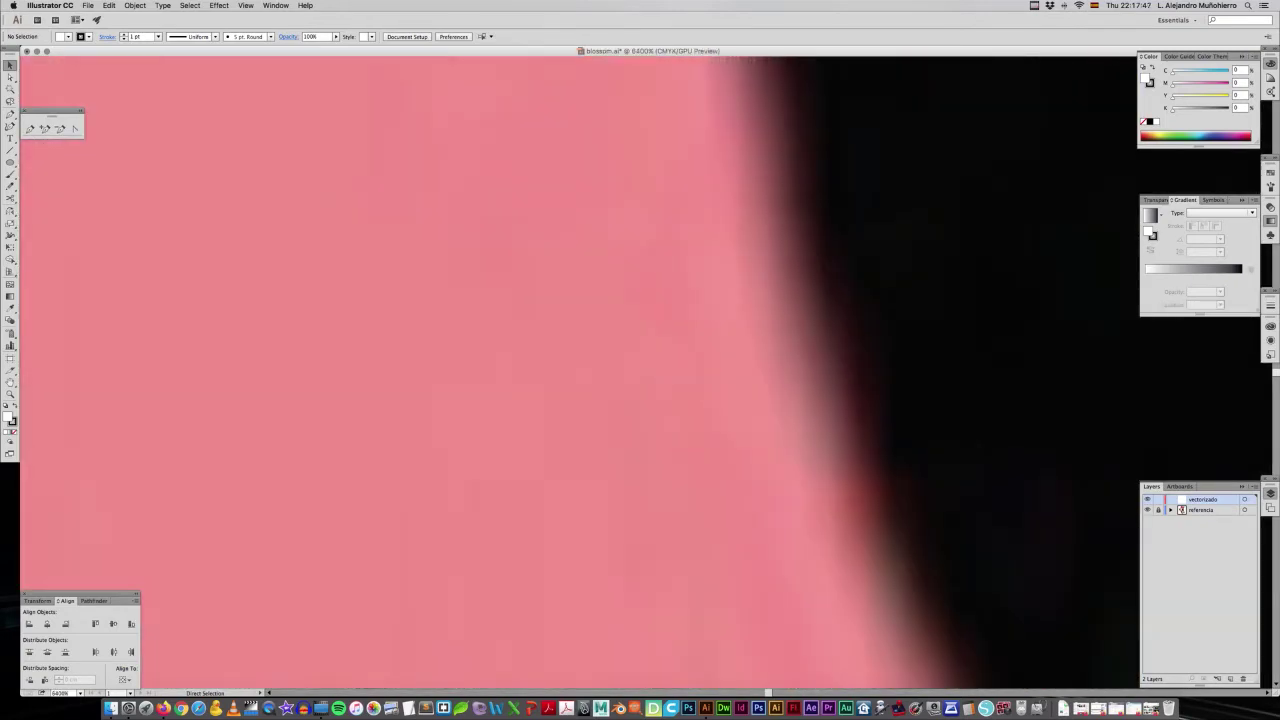
scroll(645, 380, down, 3)
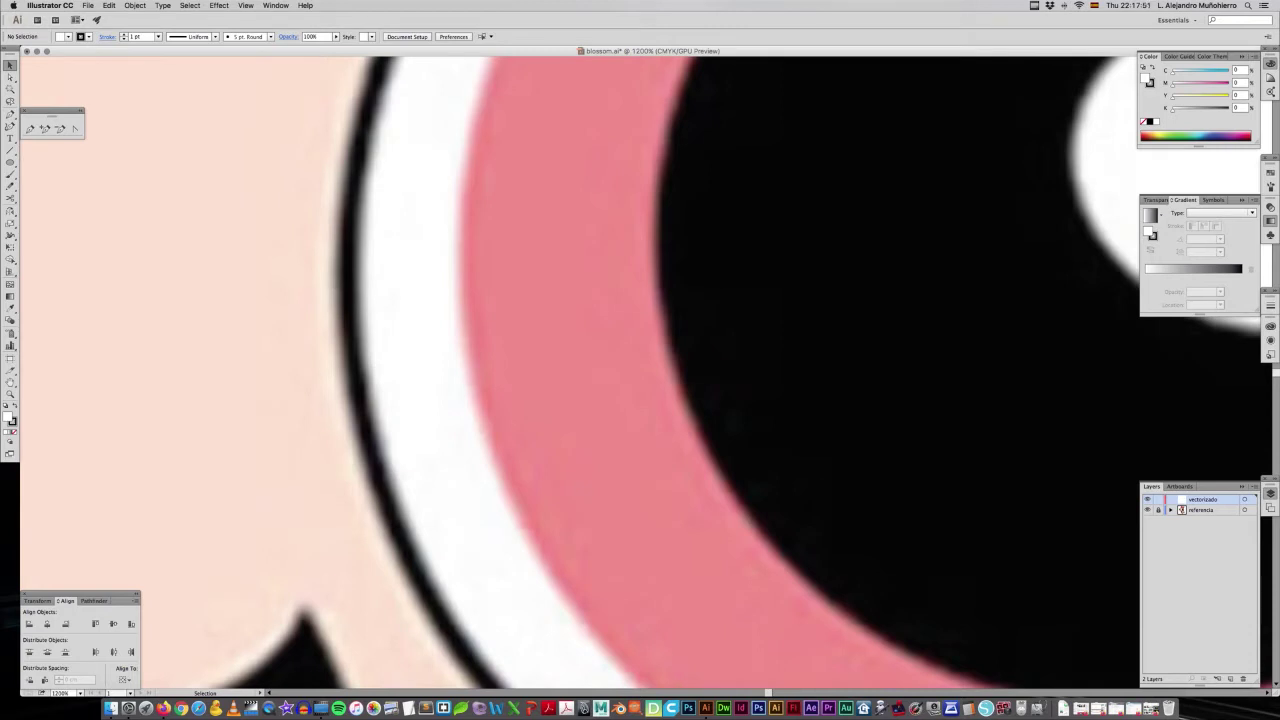
key(ctrl+1)
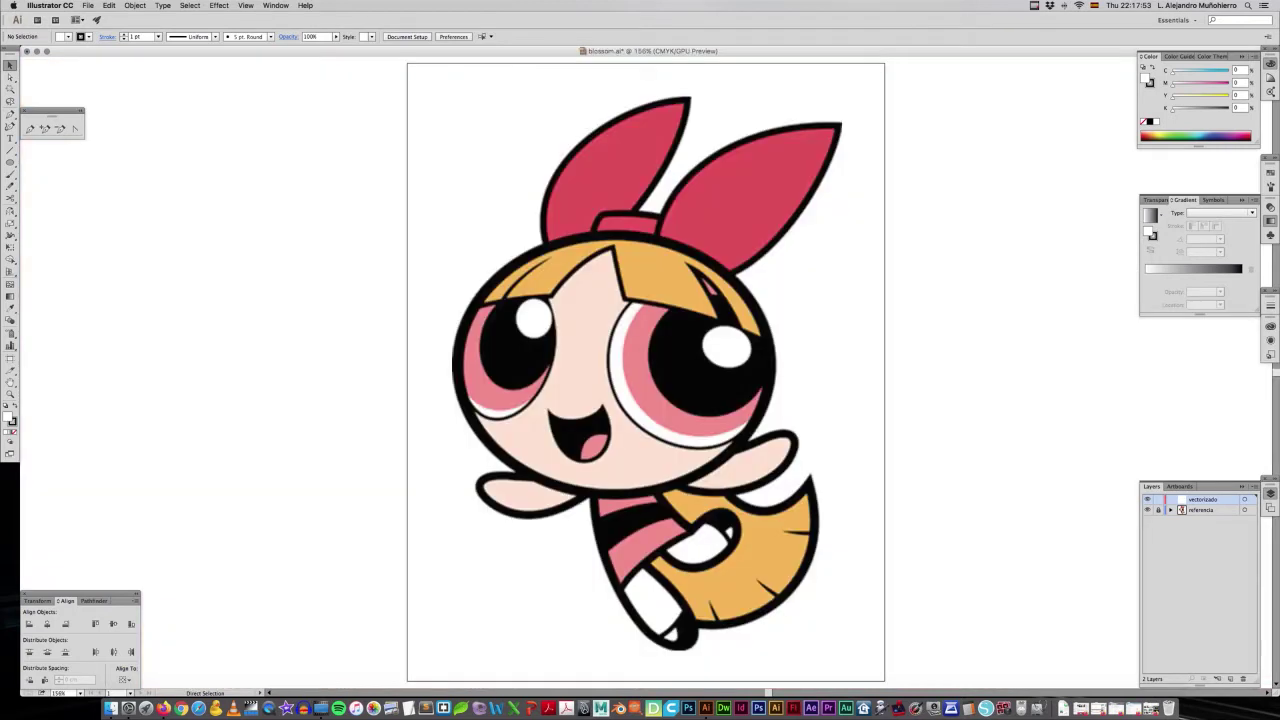
key(v)
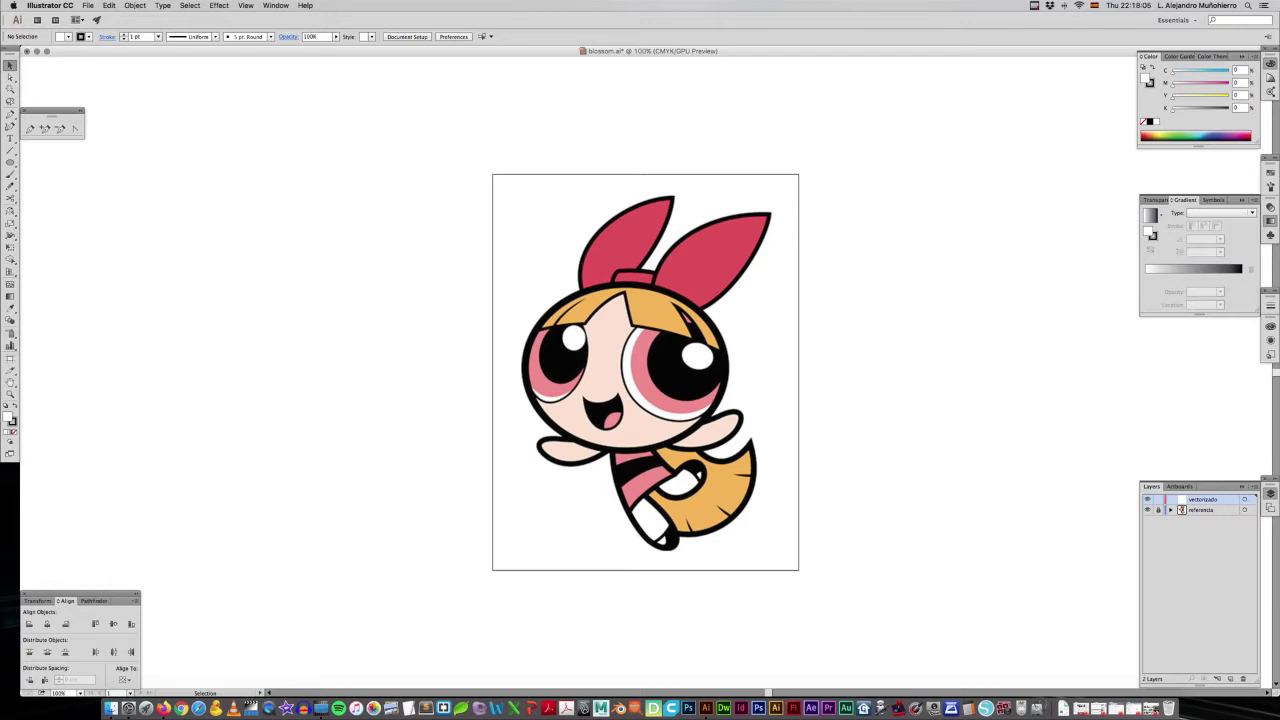
Set the vectorizado layer colour to Light Blue and switch to the Pen tool.
double_click(1215, 499)
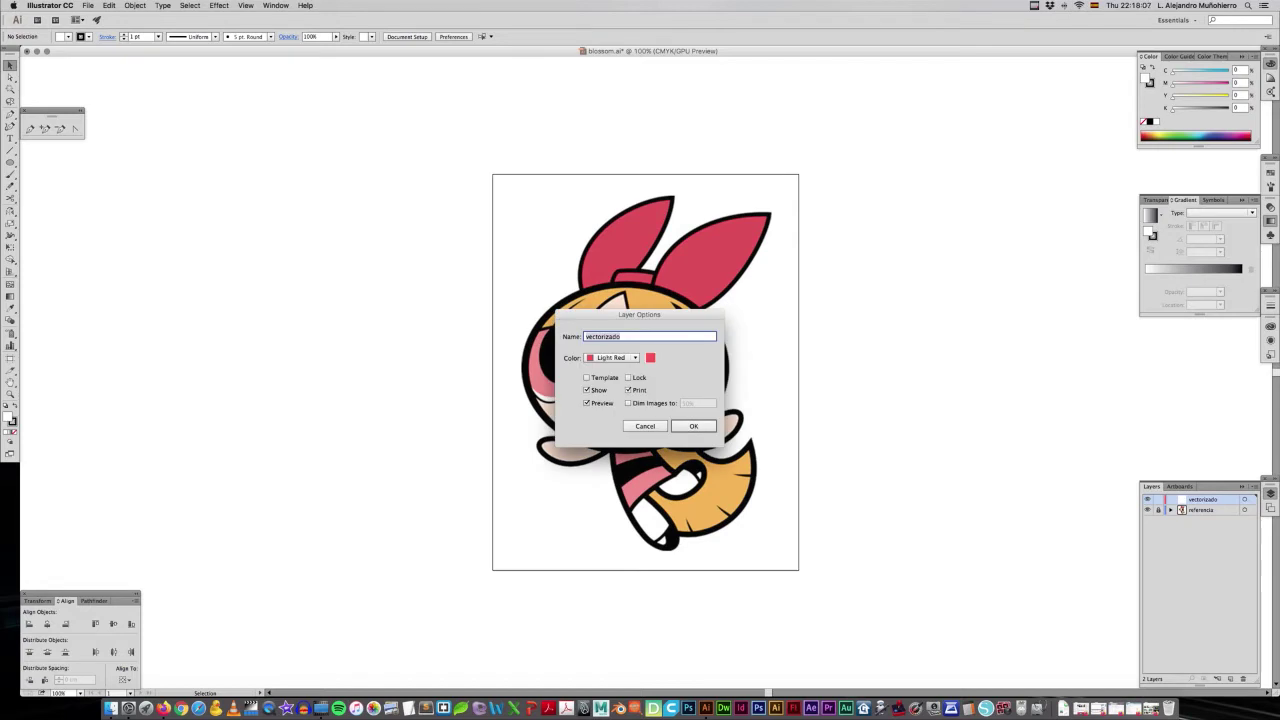
click(612, 357)
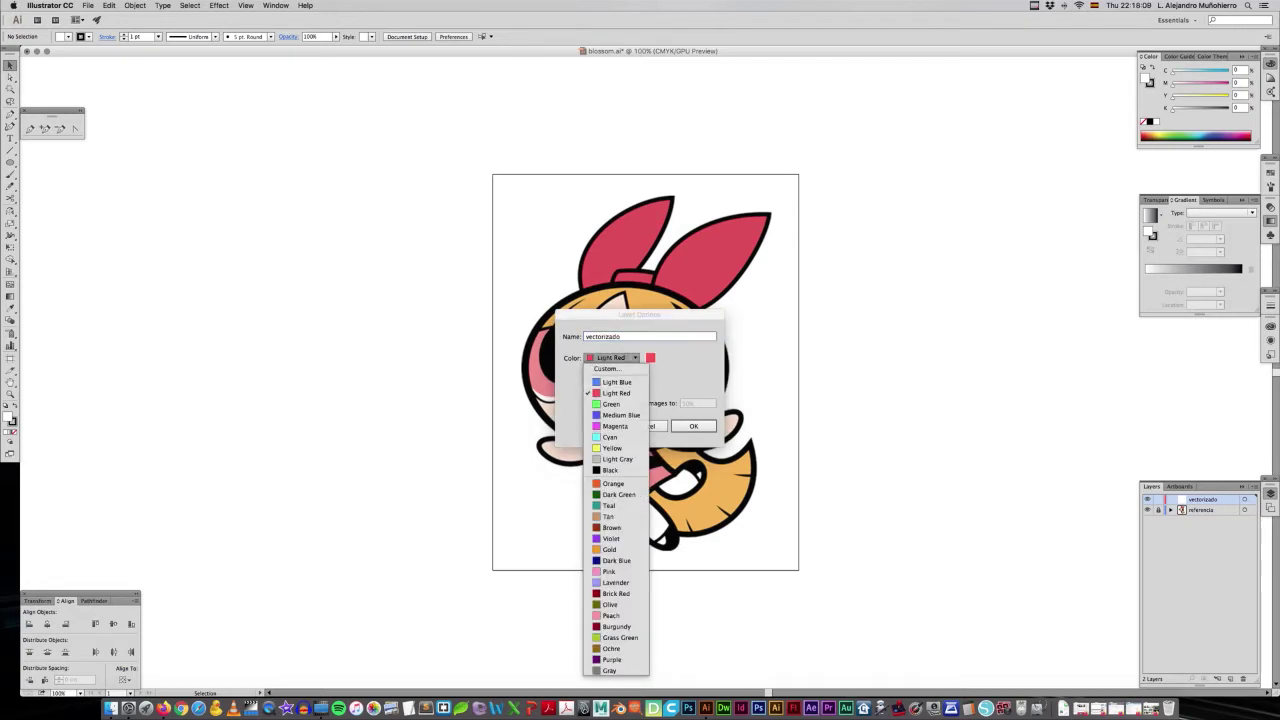
key(Return)
key(Return)
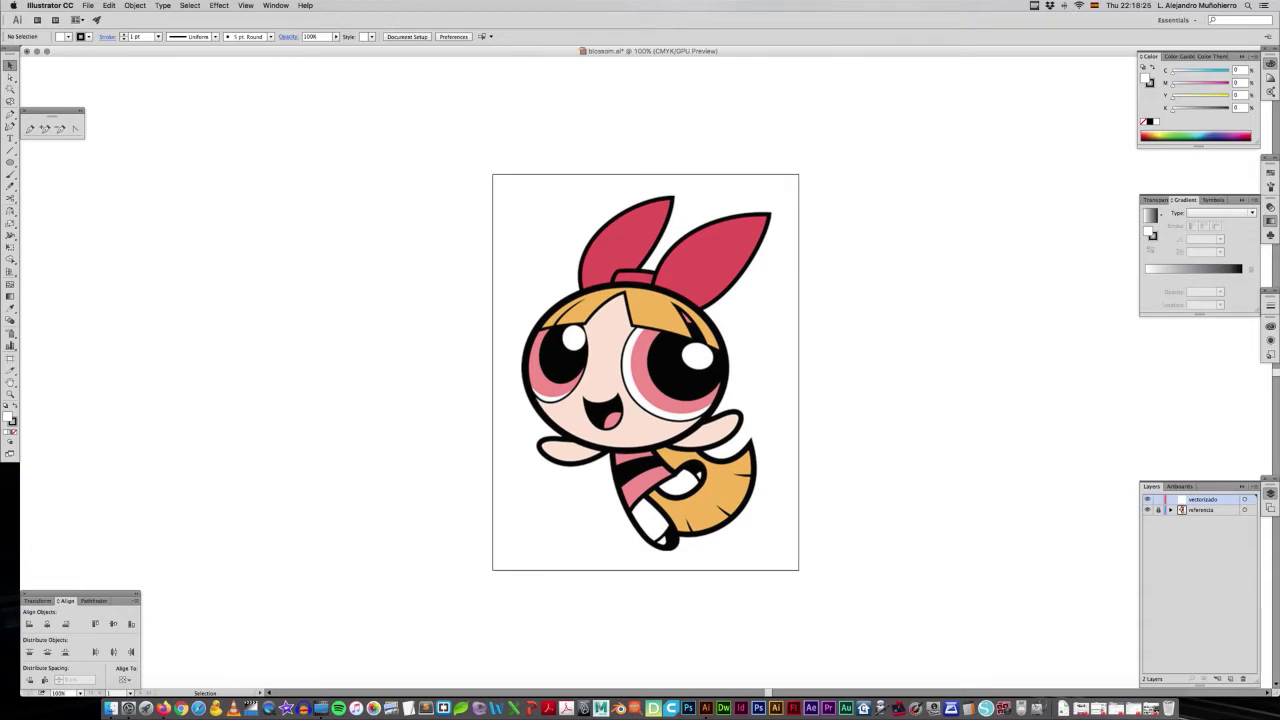
double_click(1215, 499)
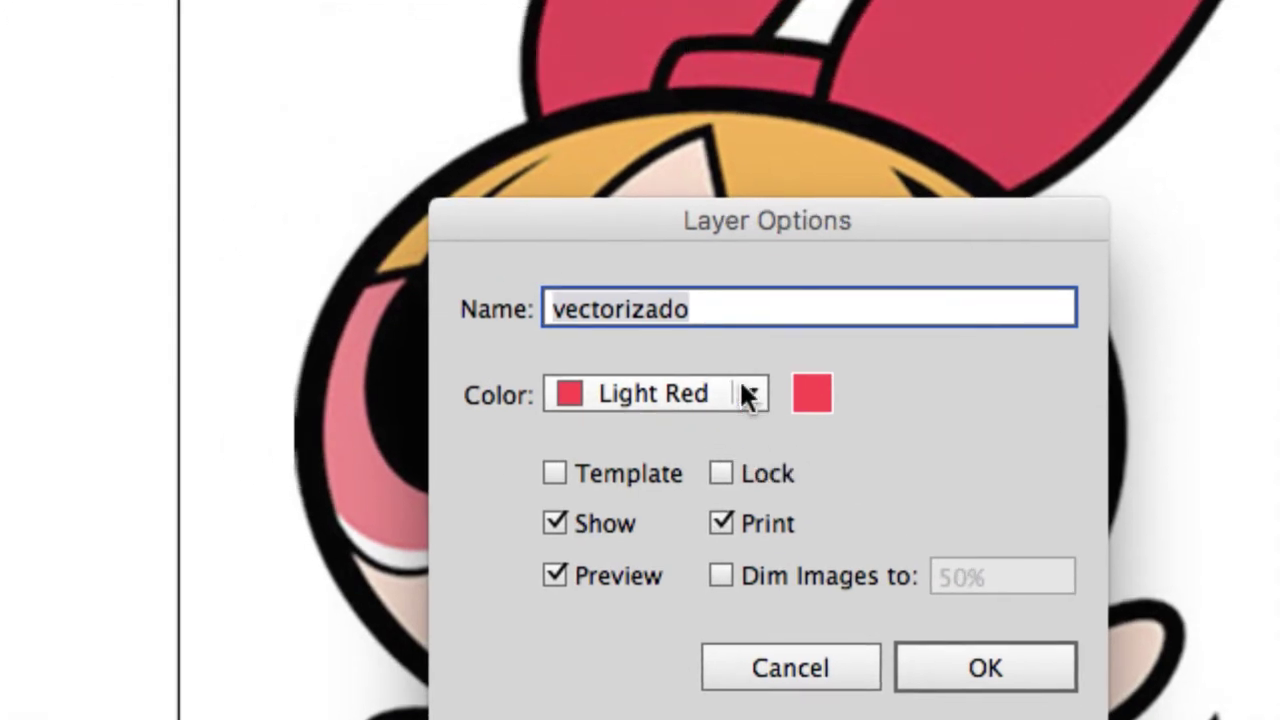
click(748, 395)
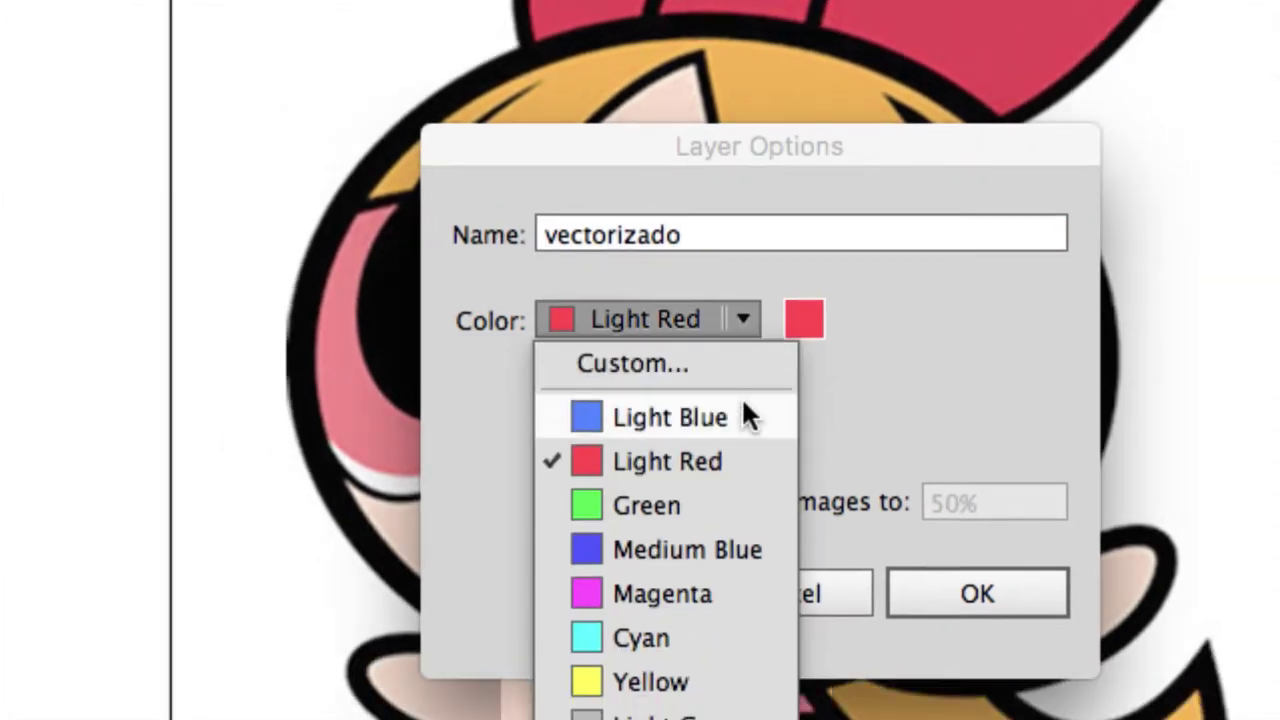
click(746, 413)
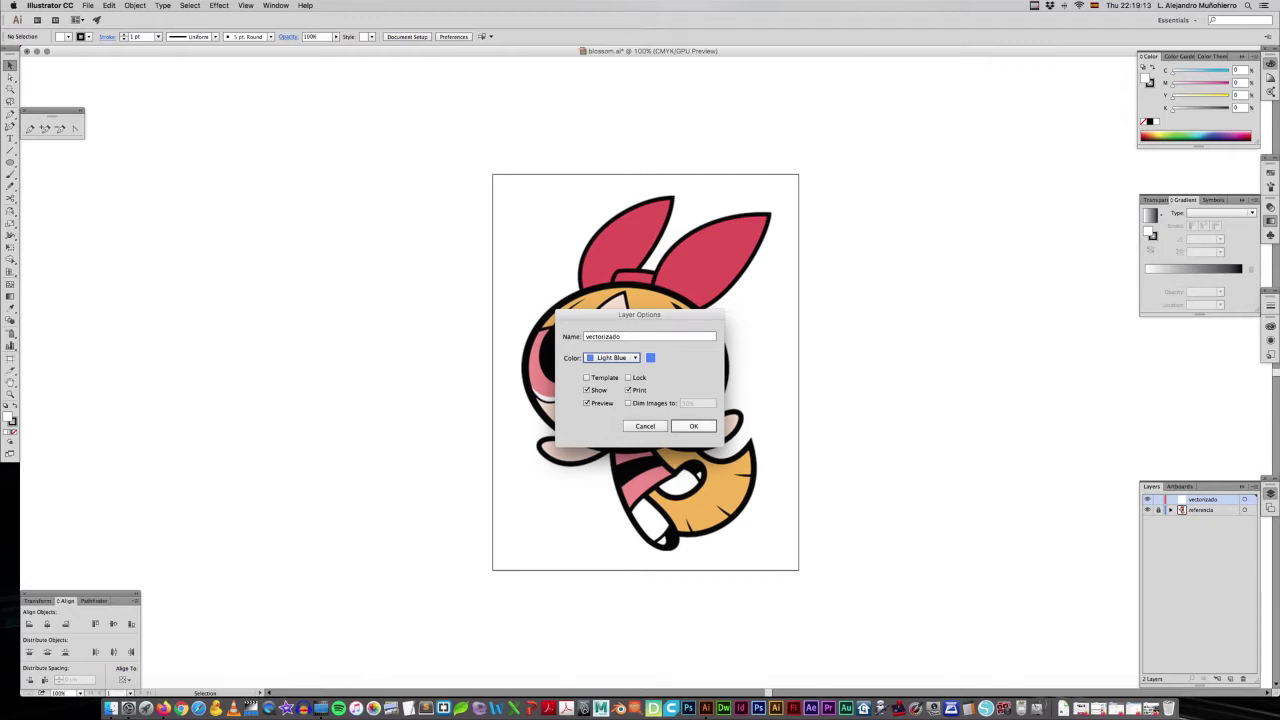
key(Return)
key(a)
key(p)
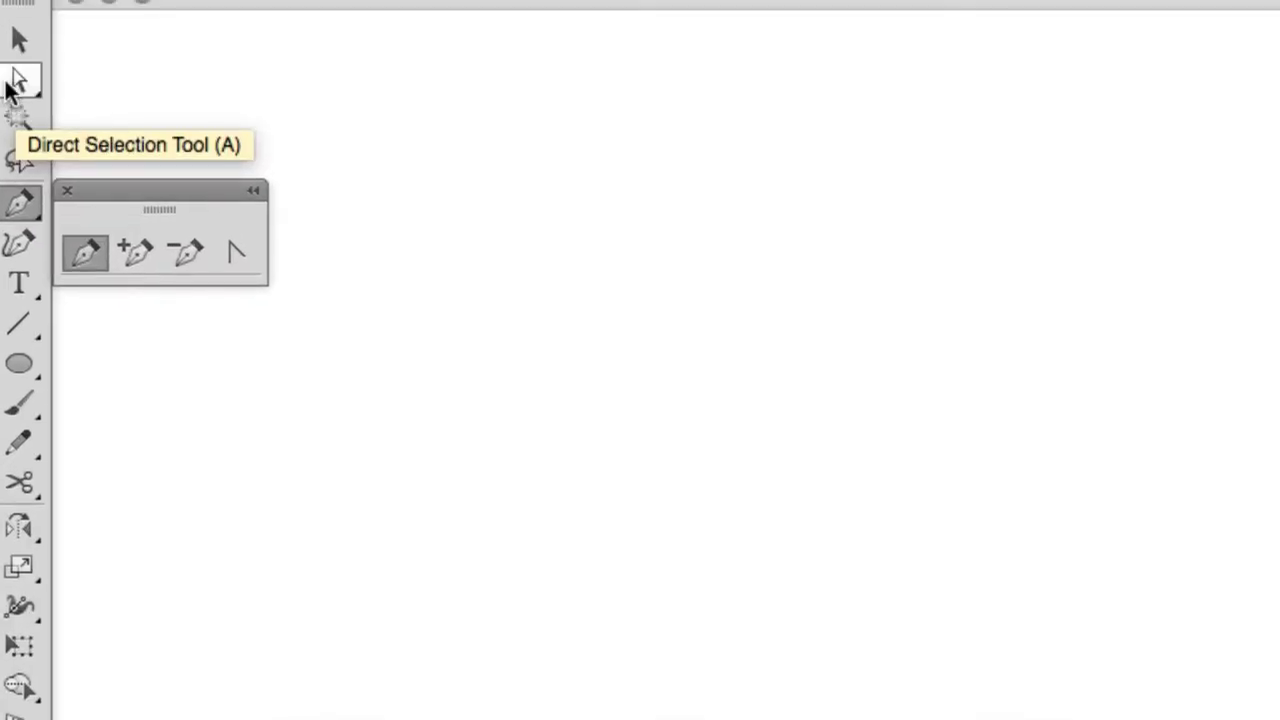
click(8, 90)
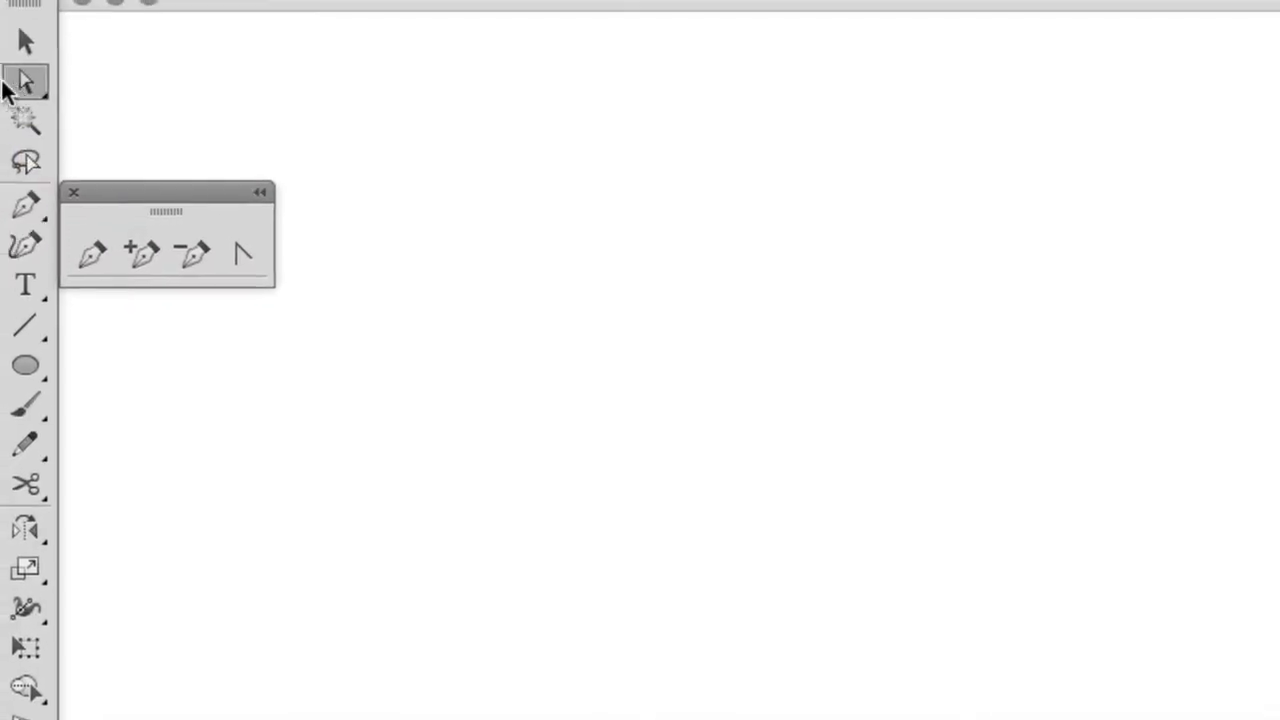
click(12, 126)
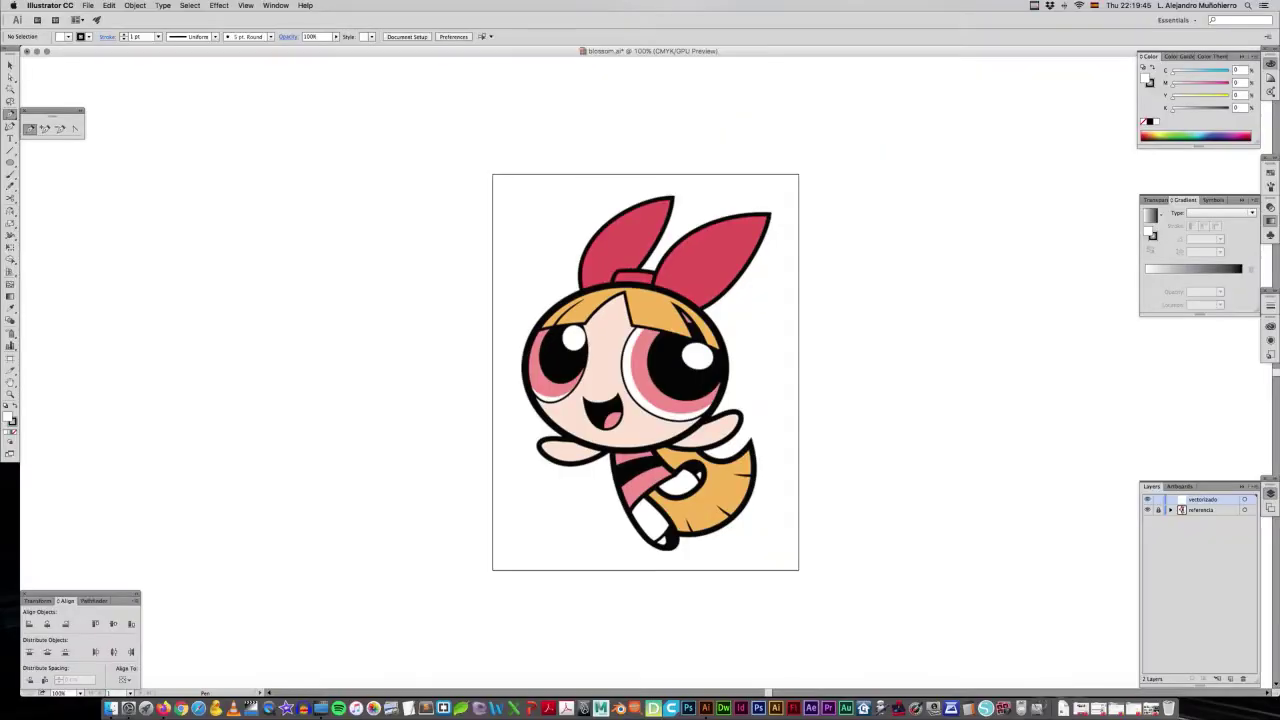
Zoom to 300% on the bow and set new paths to no fill with a red stroke.
key(ctrl+plus)
scroll(640, 370, up, 2)
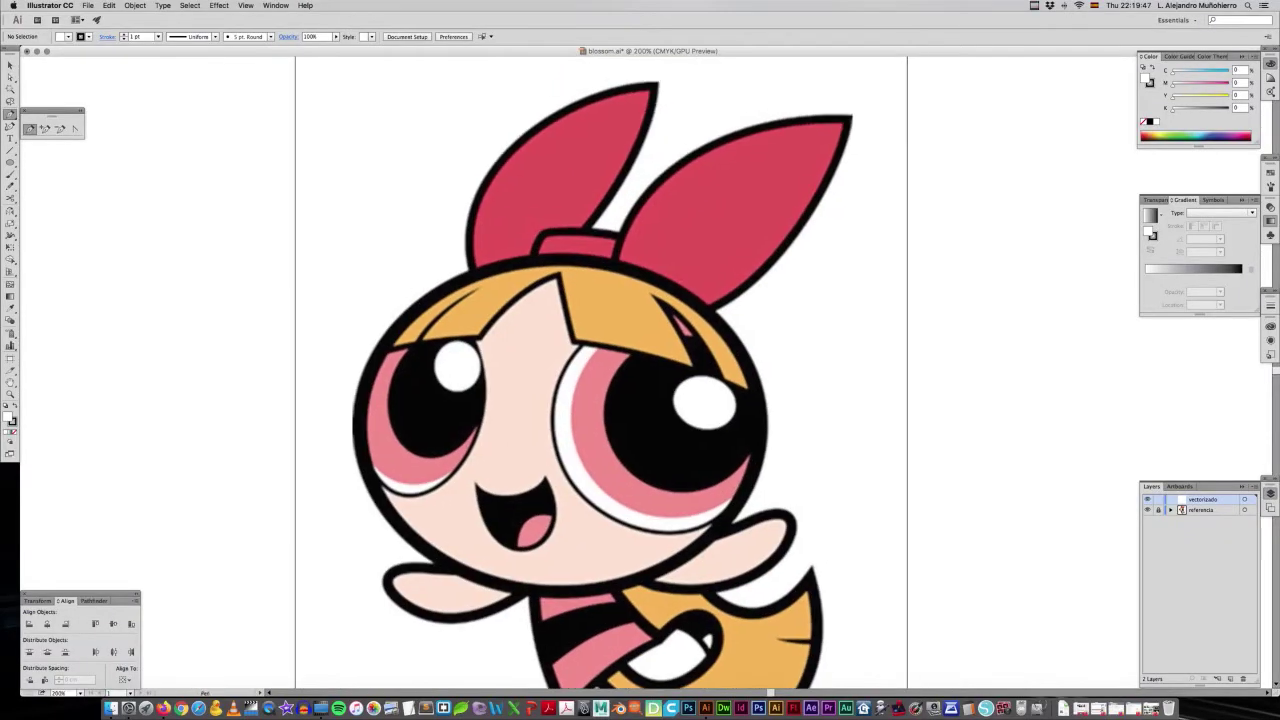
key(ctrl+plus)
scroll(640, 370, up, 3)
scroll(640, 370, up, 1)
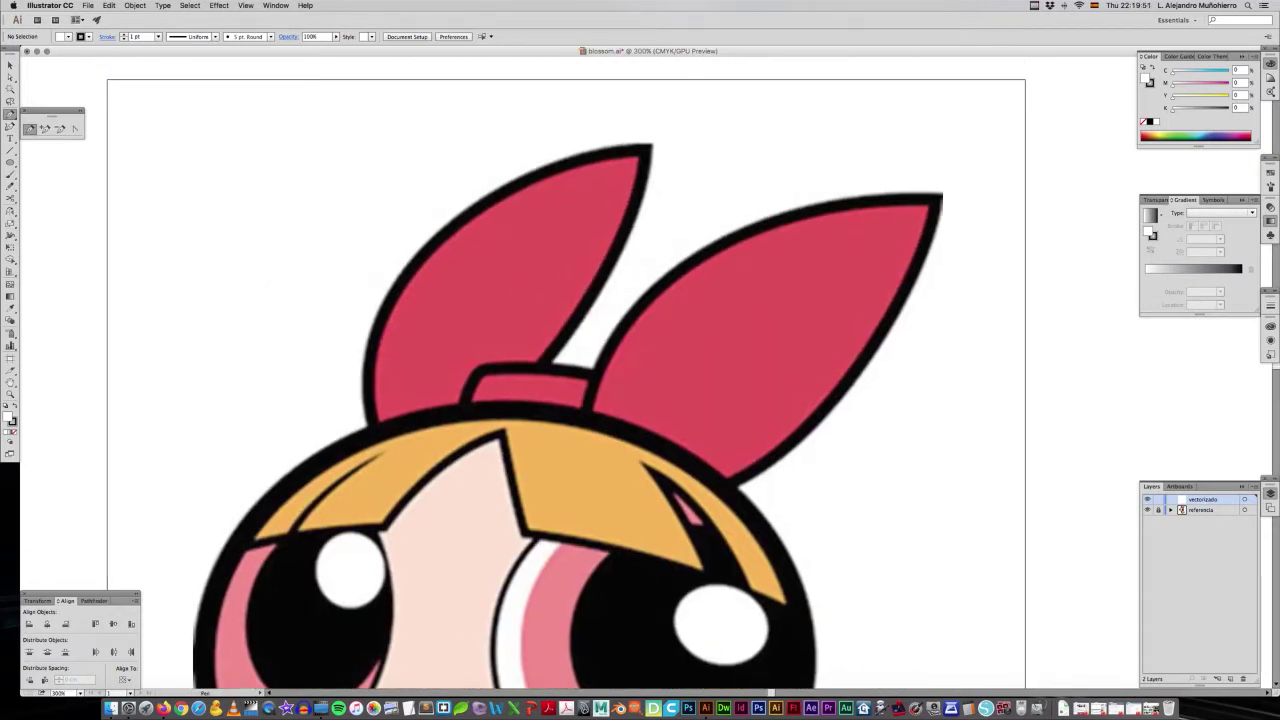
key(slash)
key(x)
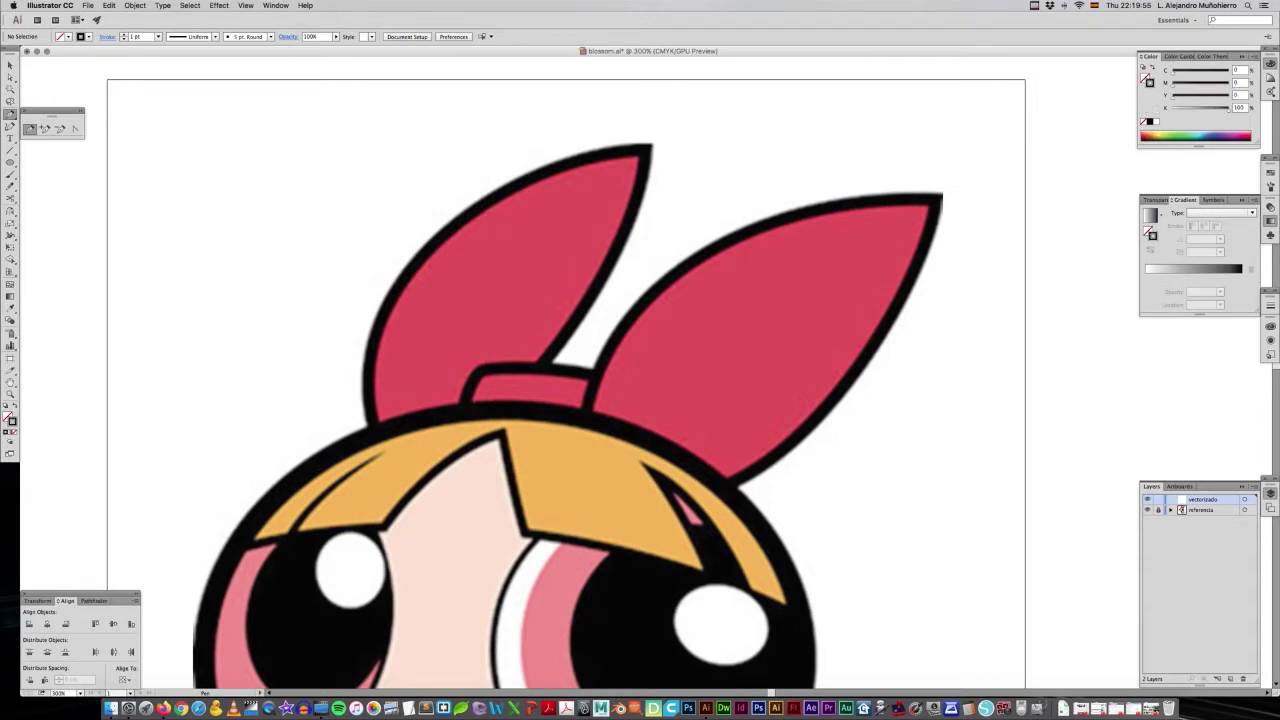
click(1270, 172)
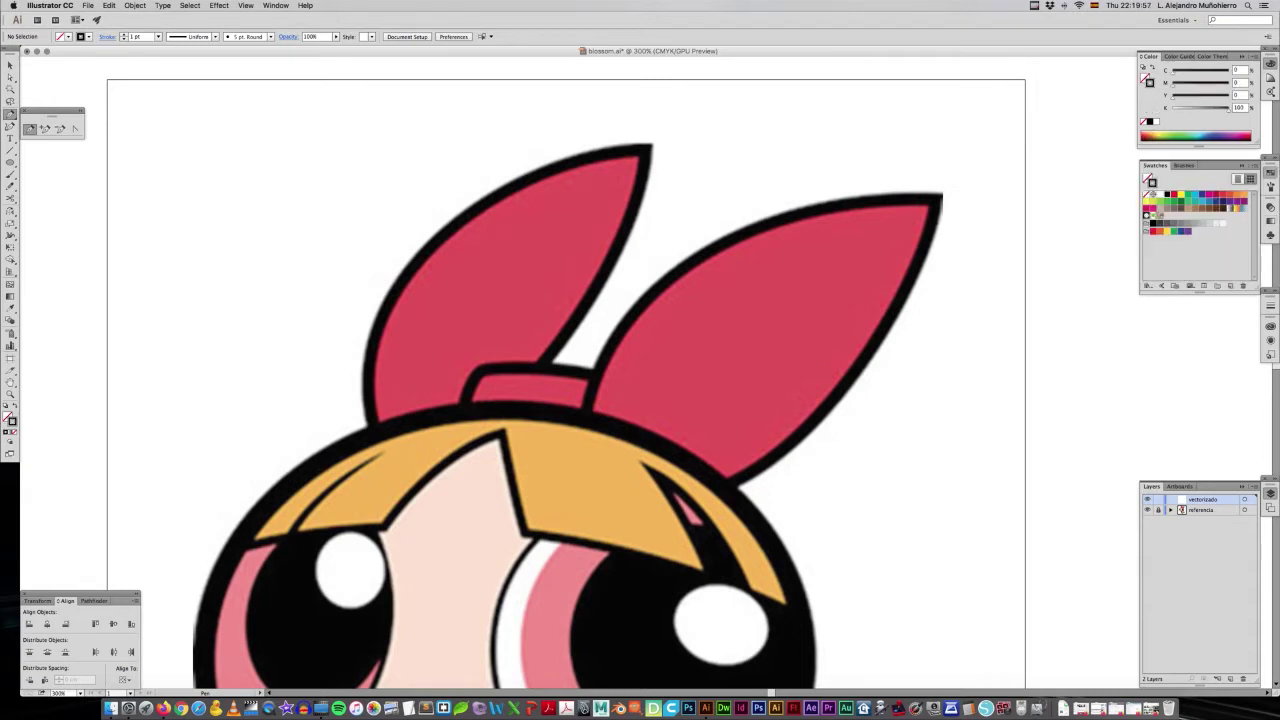
click(1170, 193)
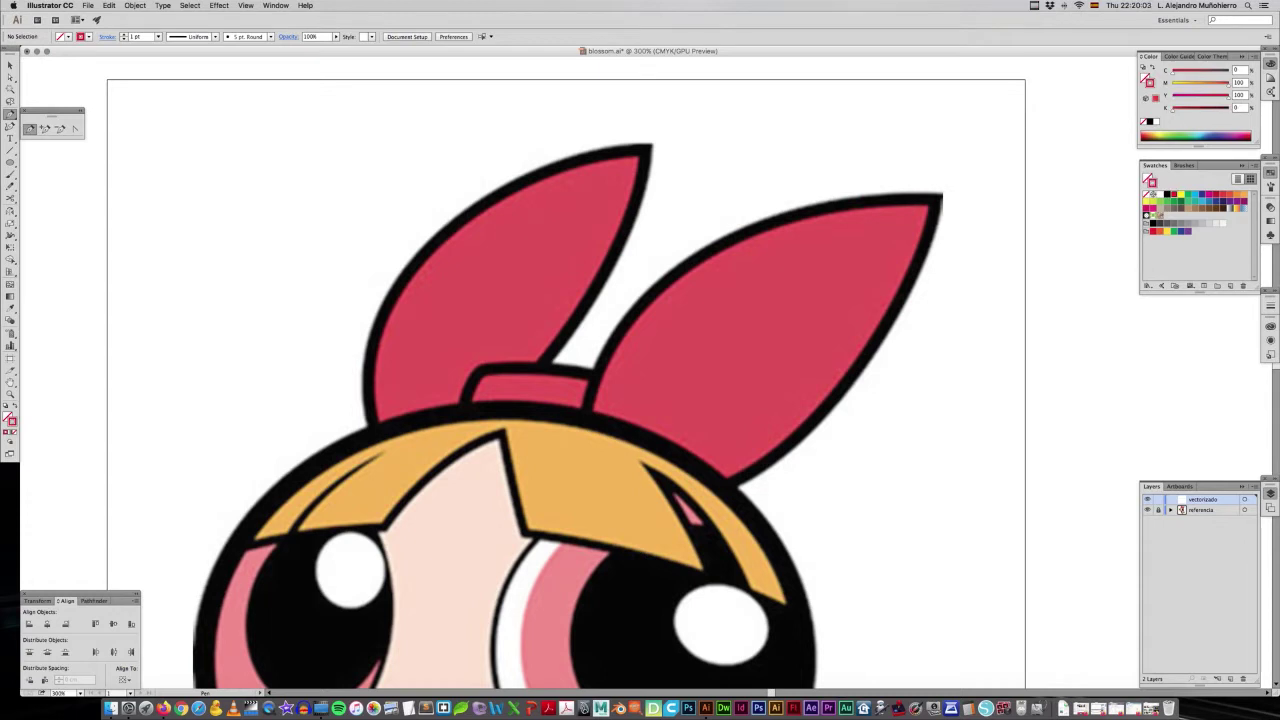
Pan around and zoom to 400% on the bow for tracing.
scroll(570, 370, down, 3)
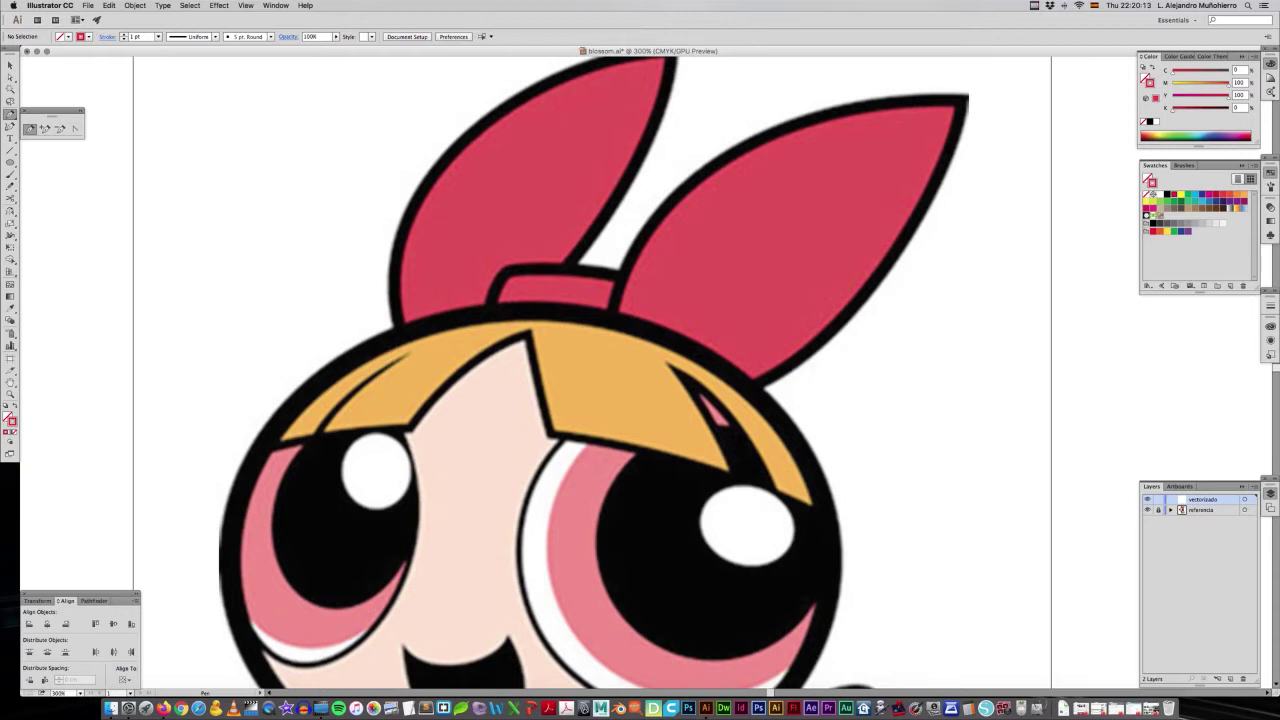
scroll(590, 375, up, 1)
scroll(590, 375, up, 1)
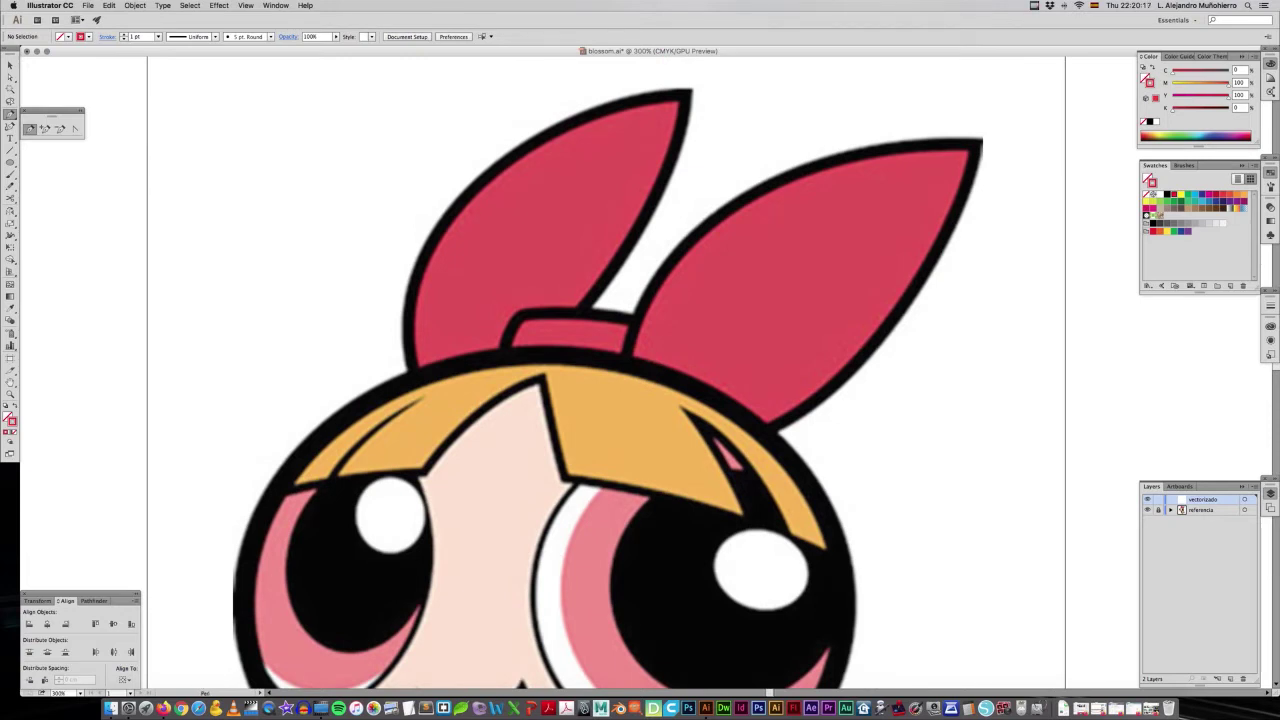
scroll(600, 375, right, 1)
scroll(600, 375, right, 2)
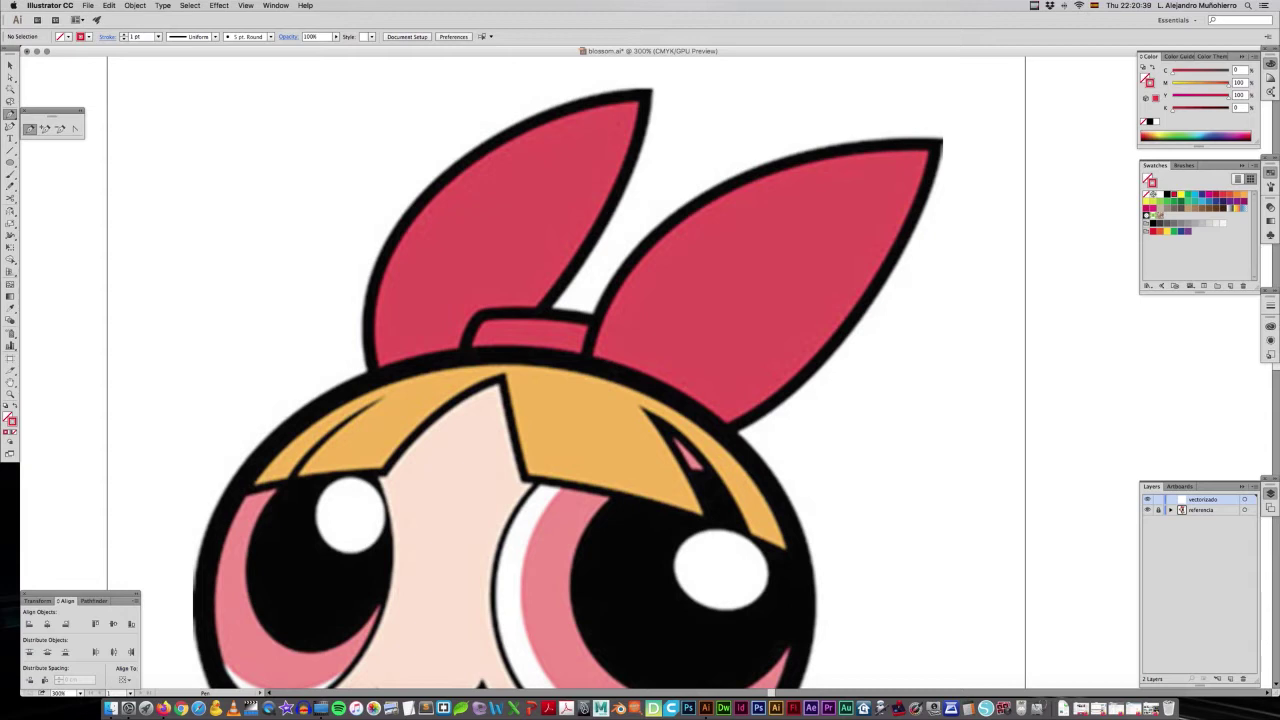
key(super+plus)
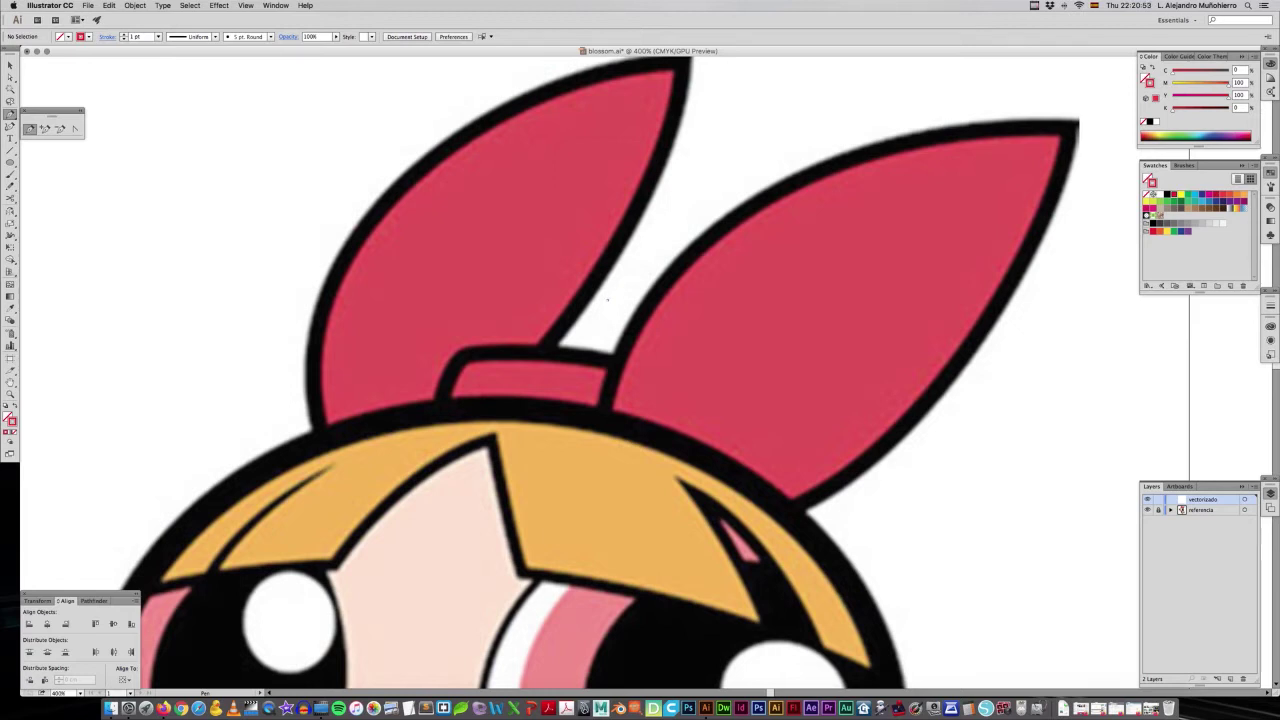
Draw a trial curved path up the bow loop, delete it, and restart at the loop's base.
drag(606, 299, 621, 286)
drag(621, 286, 643, 266)
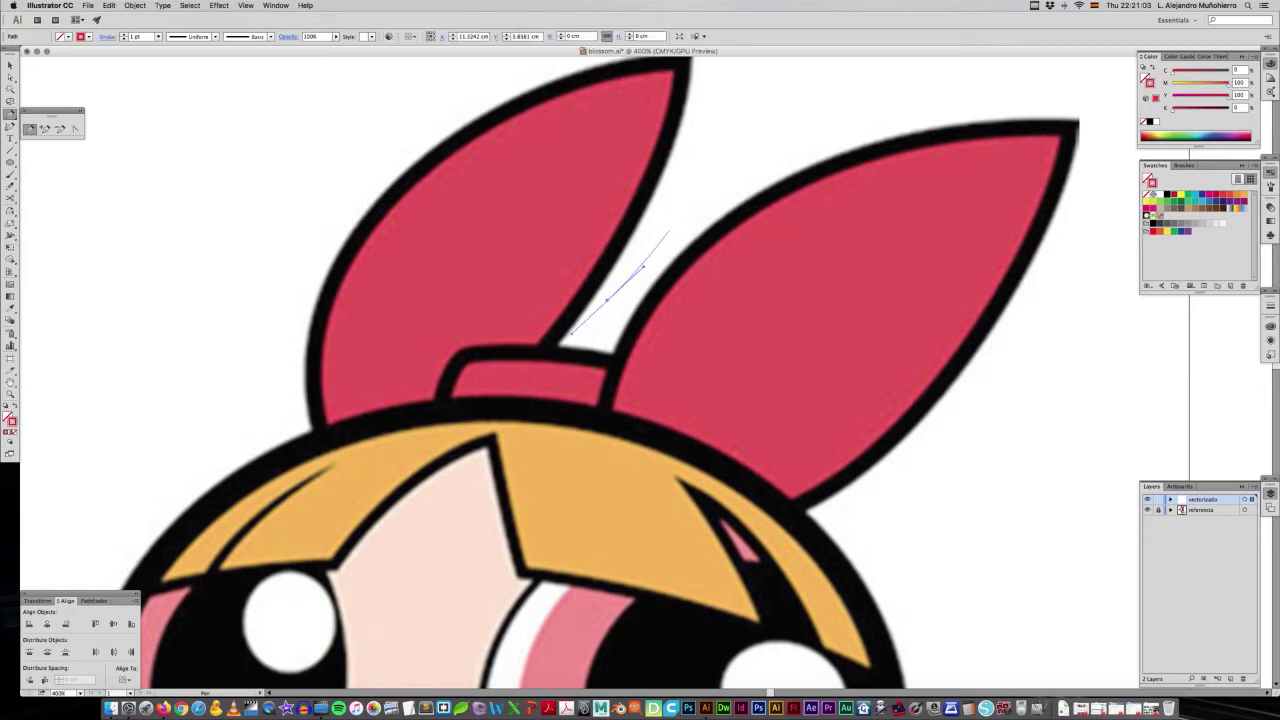
drag(671, 218, 675, 180)
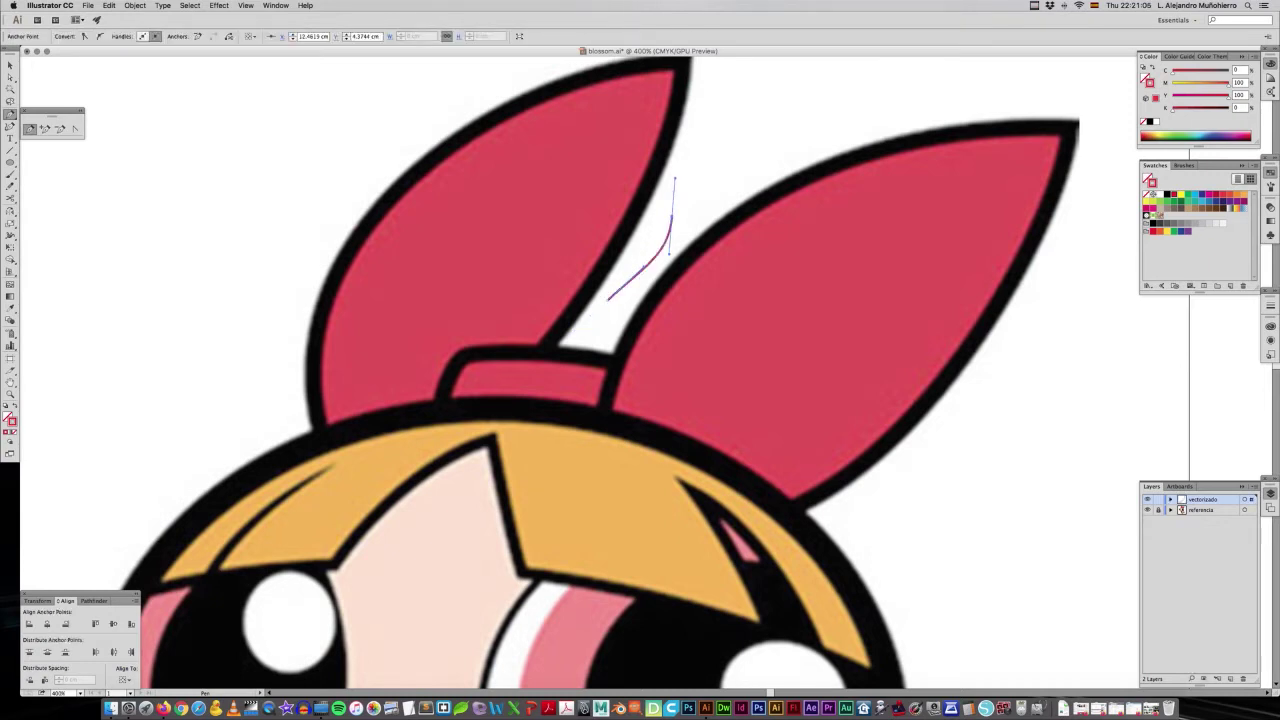
key(Delete)
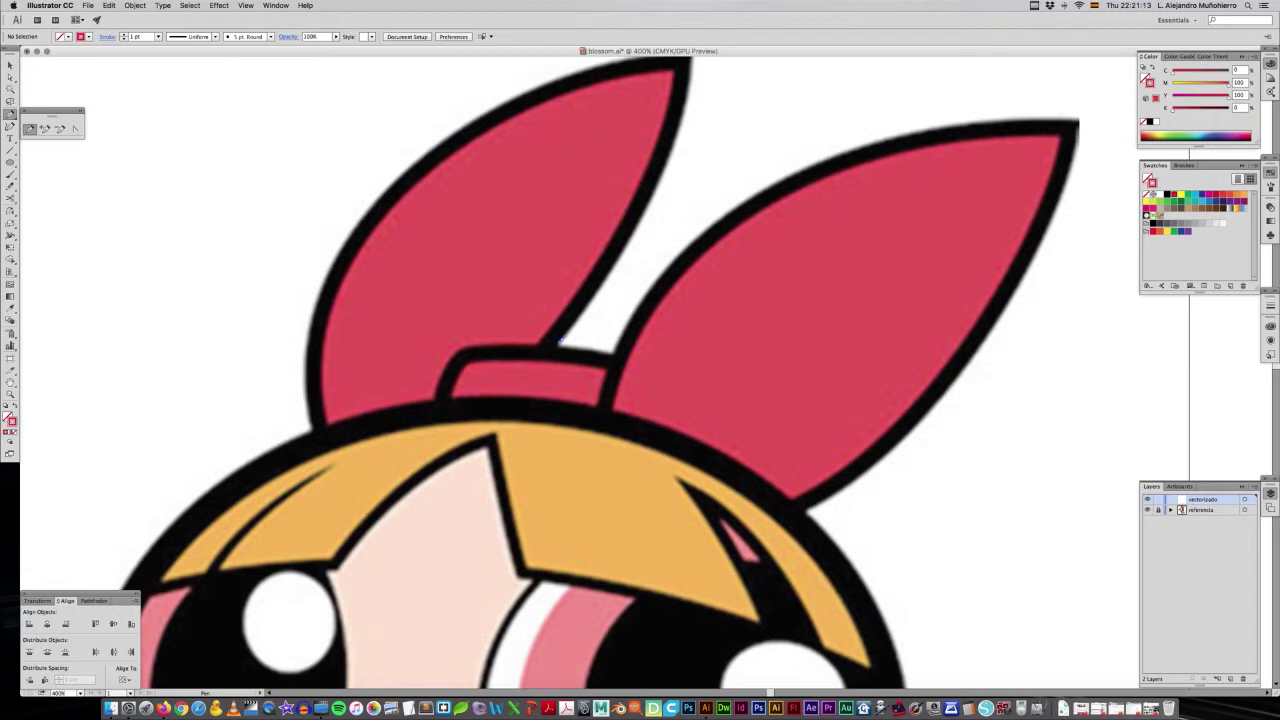
click(560, 341)
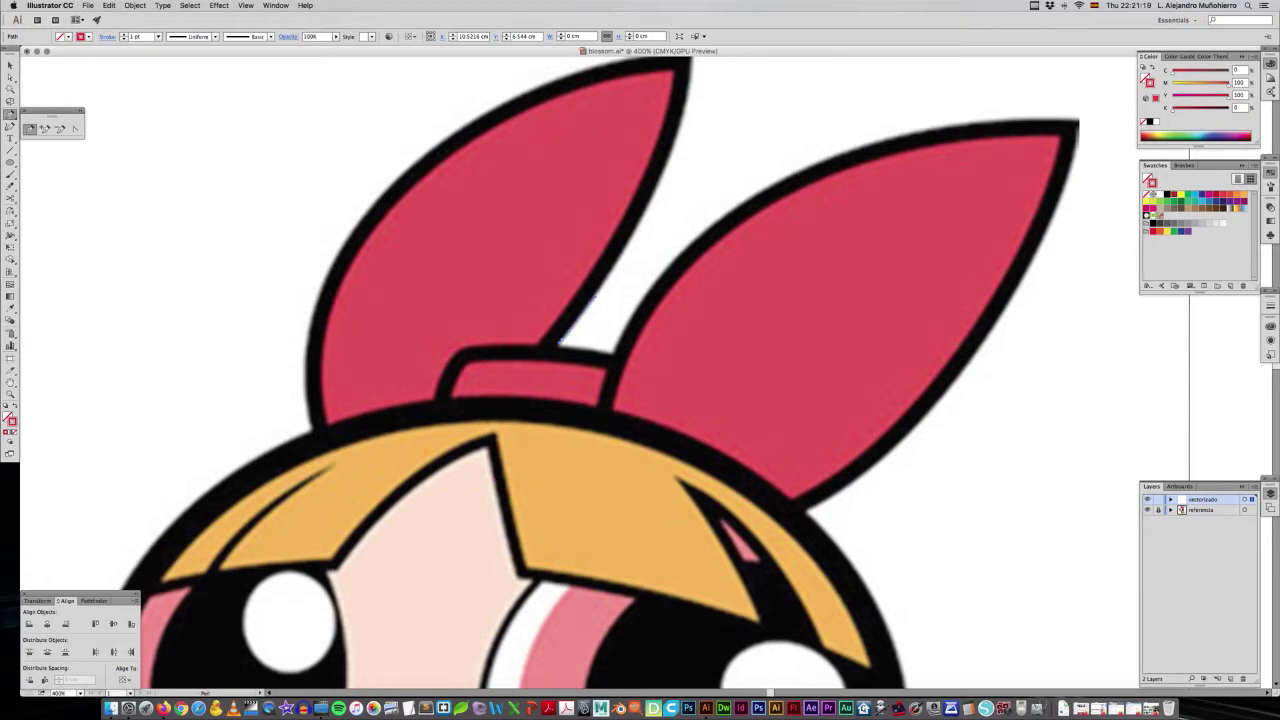
scroll(600, 300, up, 3)
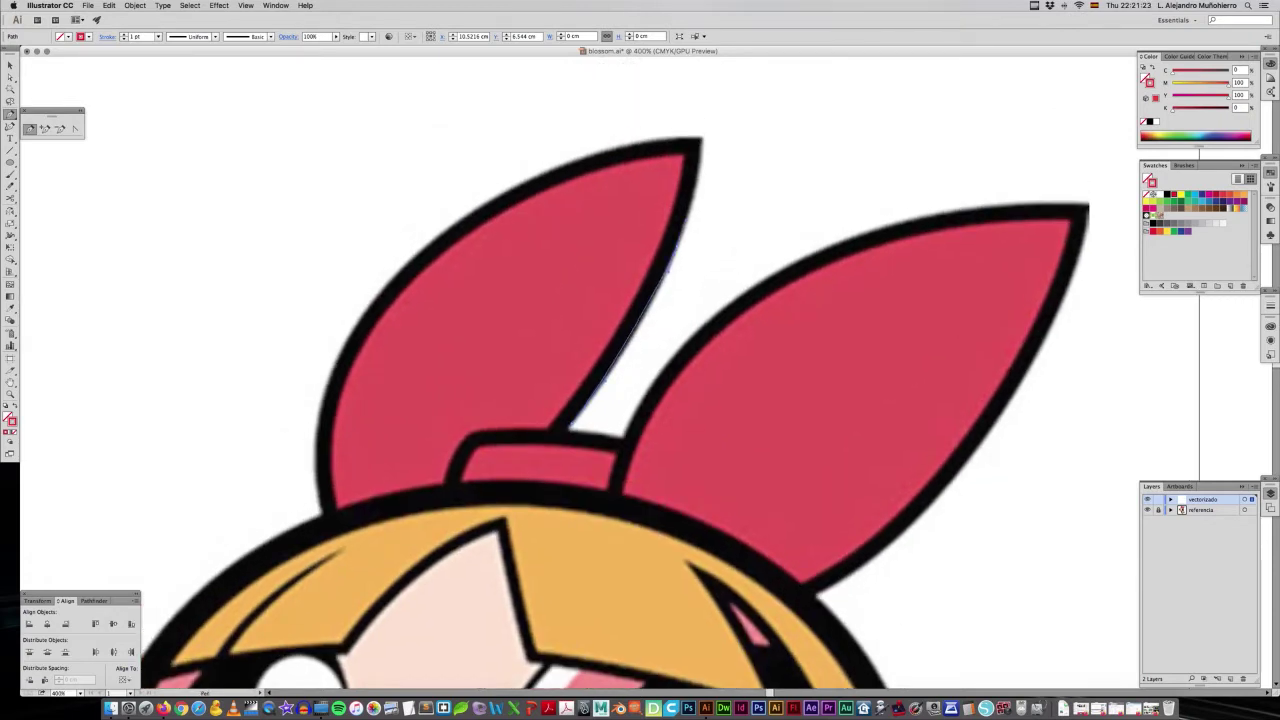
Reshape the inner-edge segment, move its top anchor onto the loop's tip, and continue the path.
key(a)
click(615, 372)
click(615, 372)
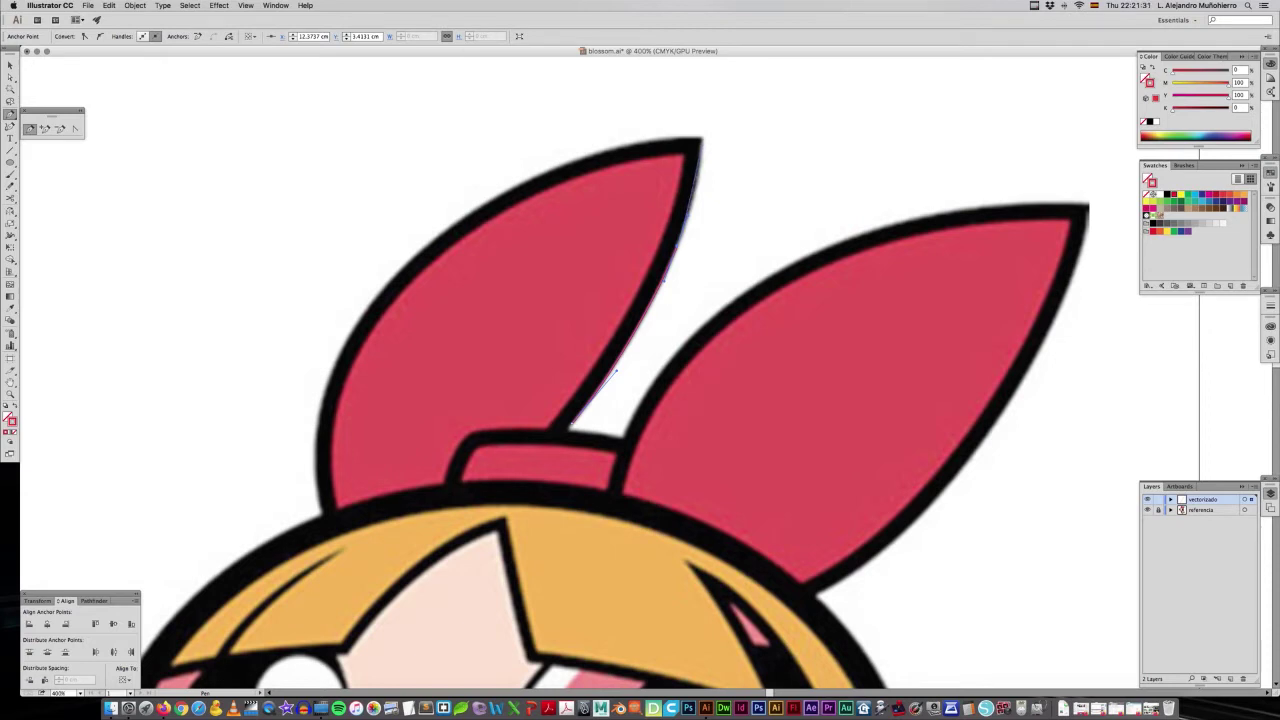
drag(664, 280, 645, 318)
mouse_move(690, 180)
mouse_down()
mouse_move(703, 142)
mouse_move(614, 369)
mouse_up()
key(p)
drag(697, 138, 698, 137)
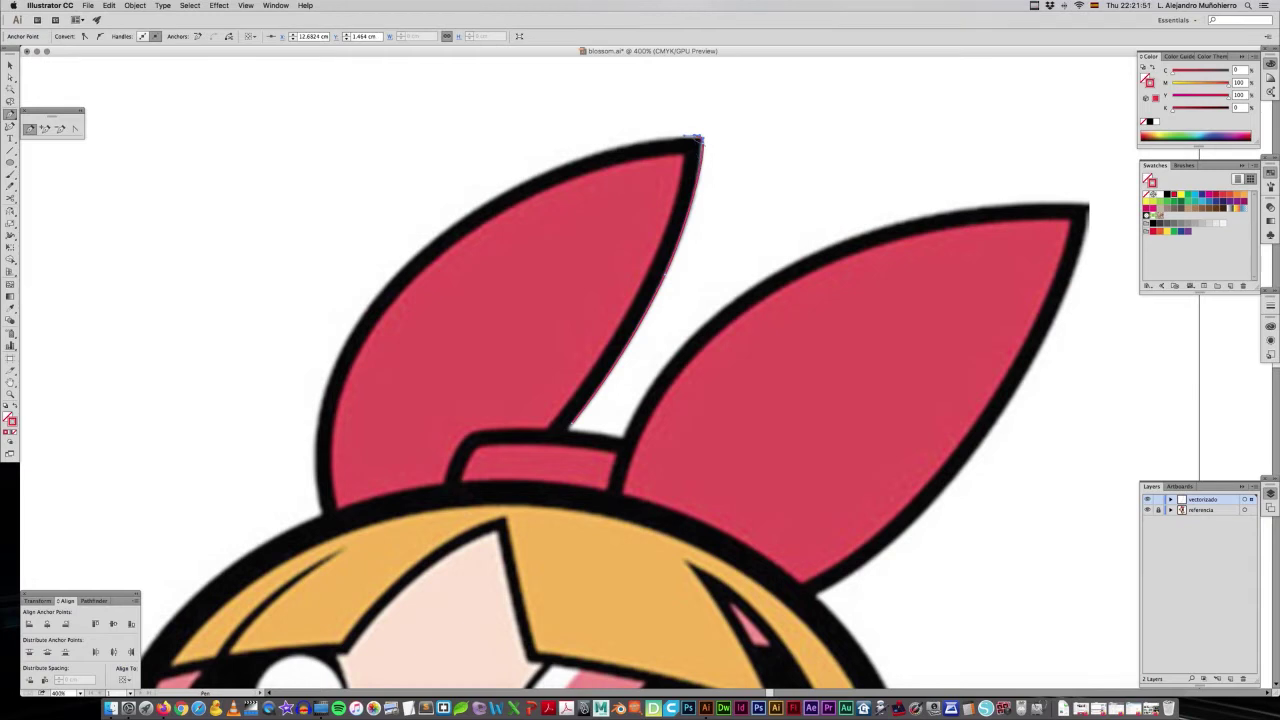
click(663, 275)
drag(665, 268, 642, 326)
Adjust the tip anchor's handles so the path curves over the top of the bow loop.
drag(640, 150, 678, 146)
click(692, 136)
drag(650, 138, 418, 252)
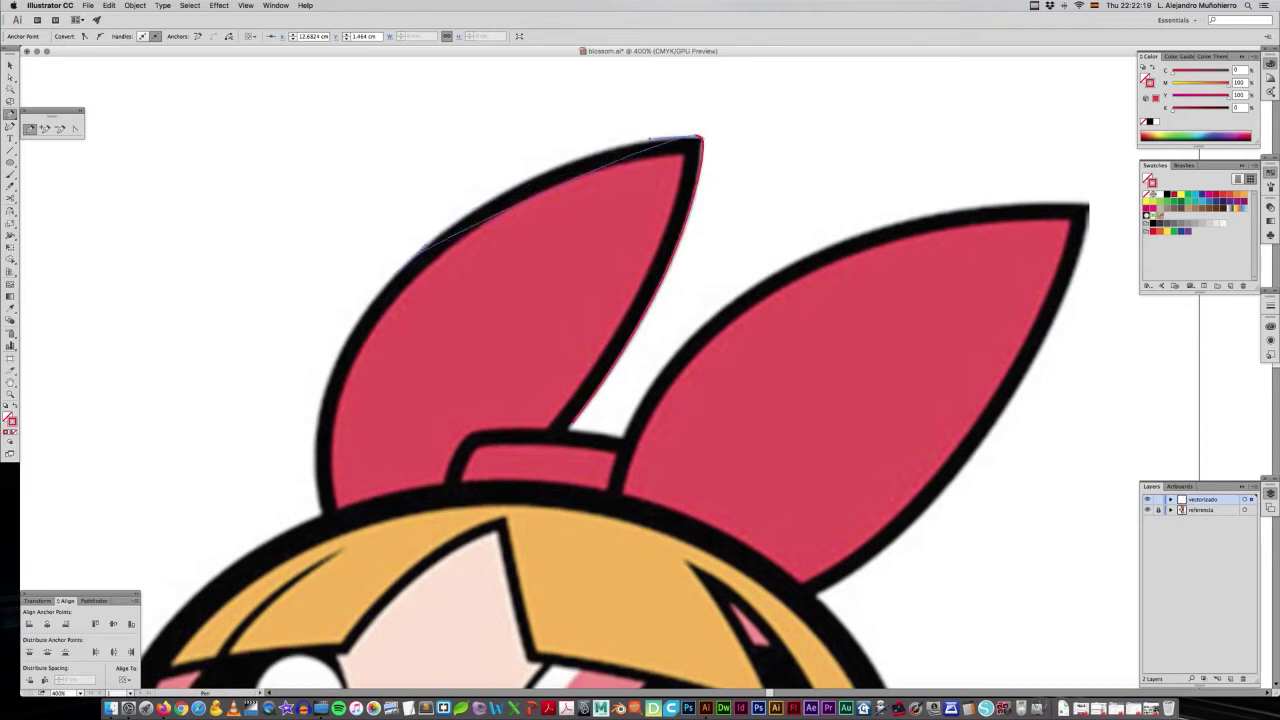
drag(418, 252, 442, 230)
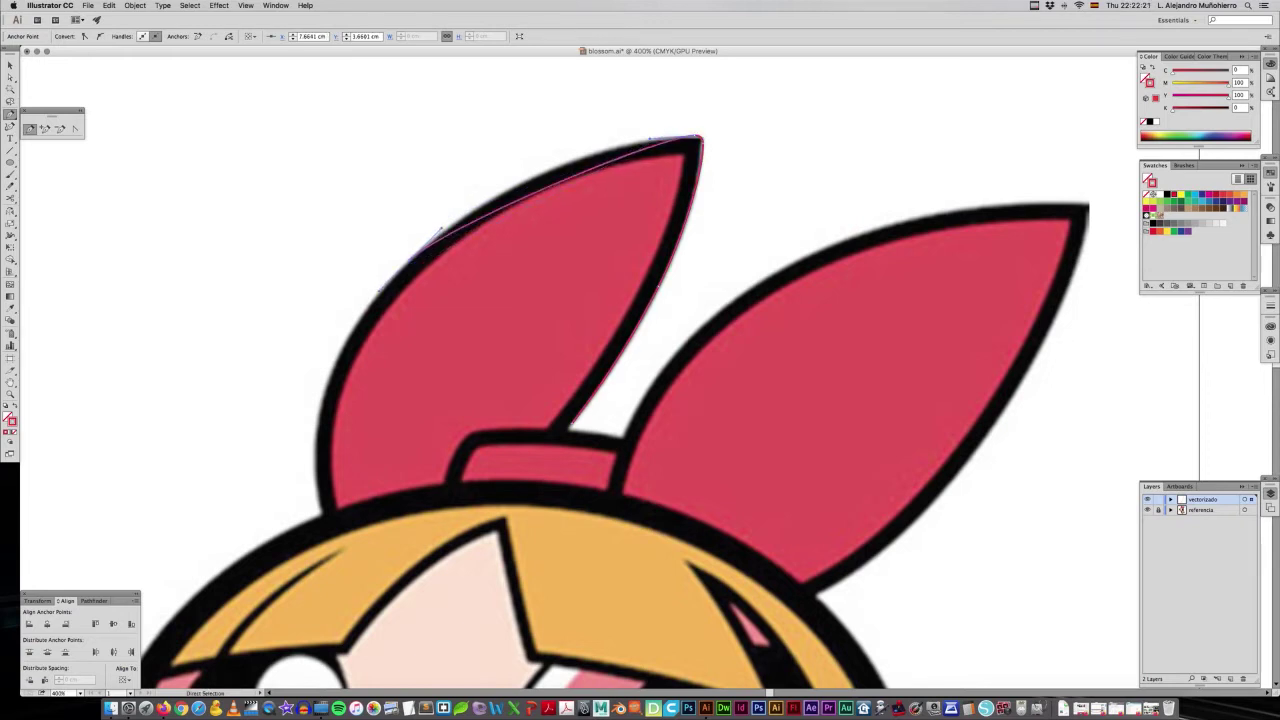
drag(680, 128, 592, 139)
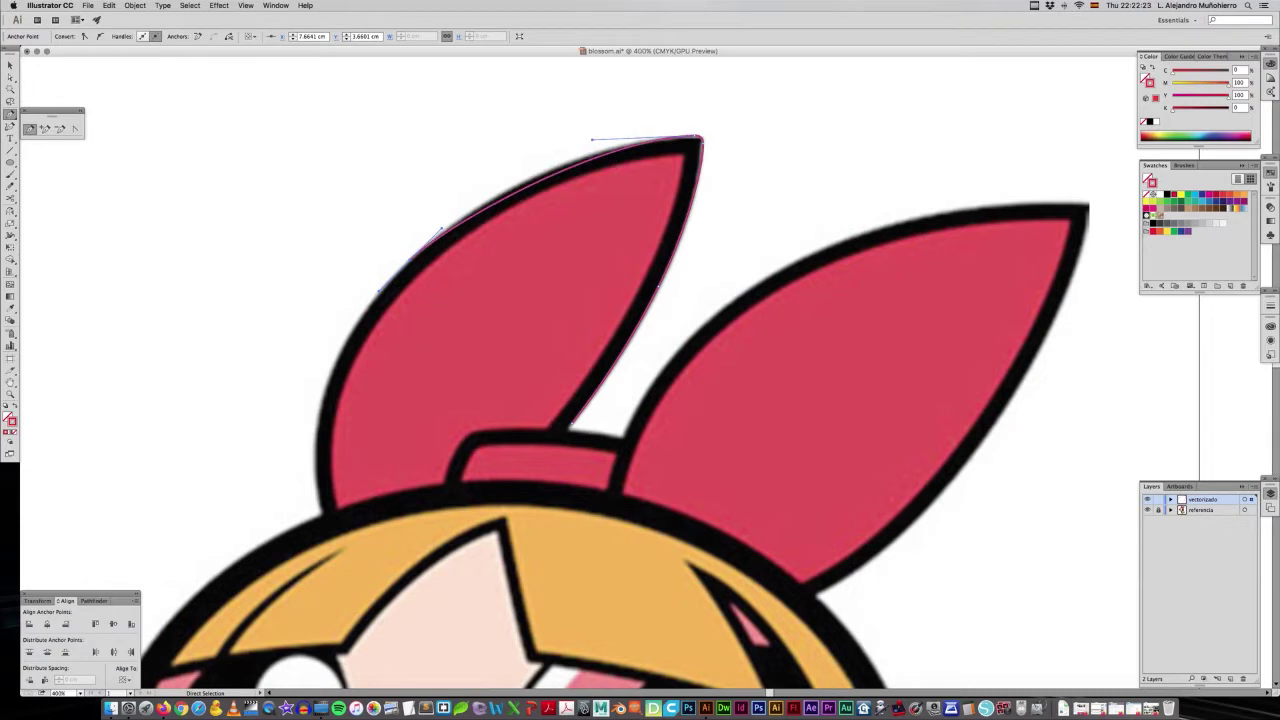
drag(441, 228, 487, 190)
Curve the path down the loop's outer left edge, making the upper-left anchor a corner.
scroll(640, 380, left, 5)
scroll(640, 380, down, 4)
click(484, 210)
drag(427, 432, 412, 357)
key(ctrl)
drag(484, 211, 592, 113)
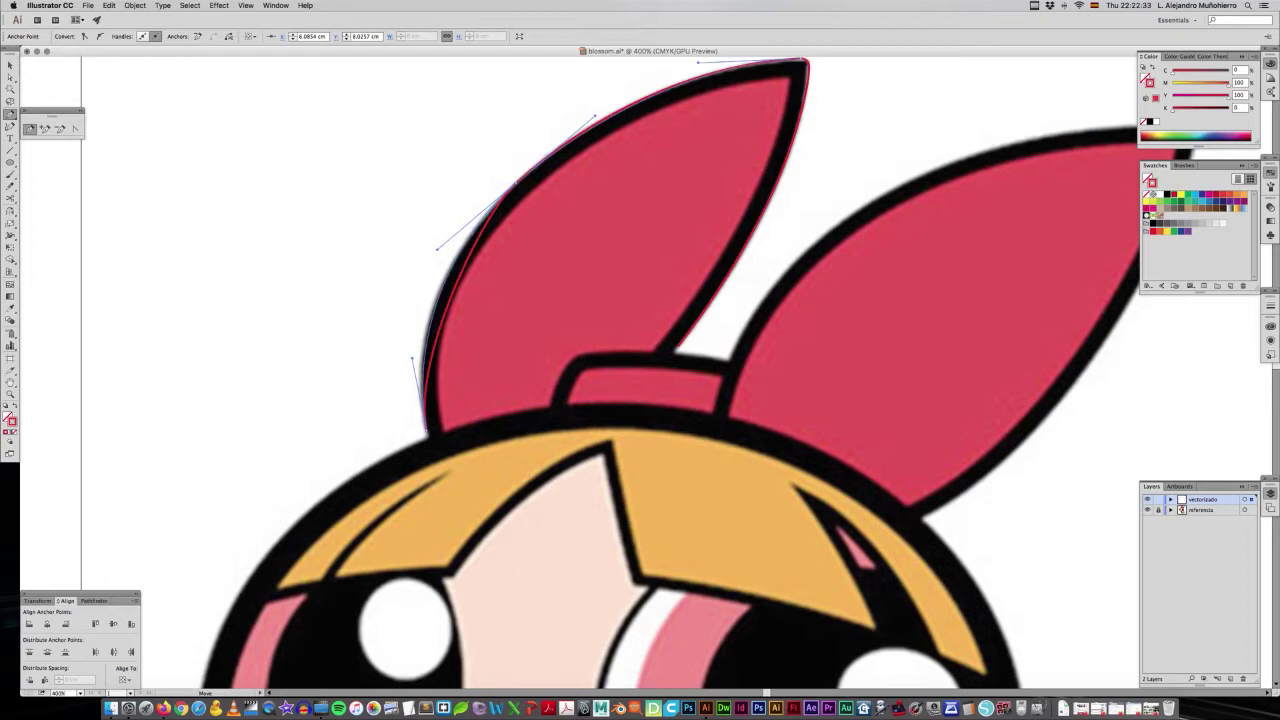
click(484, 211)
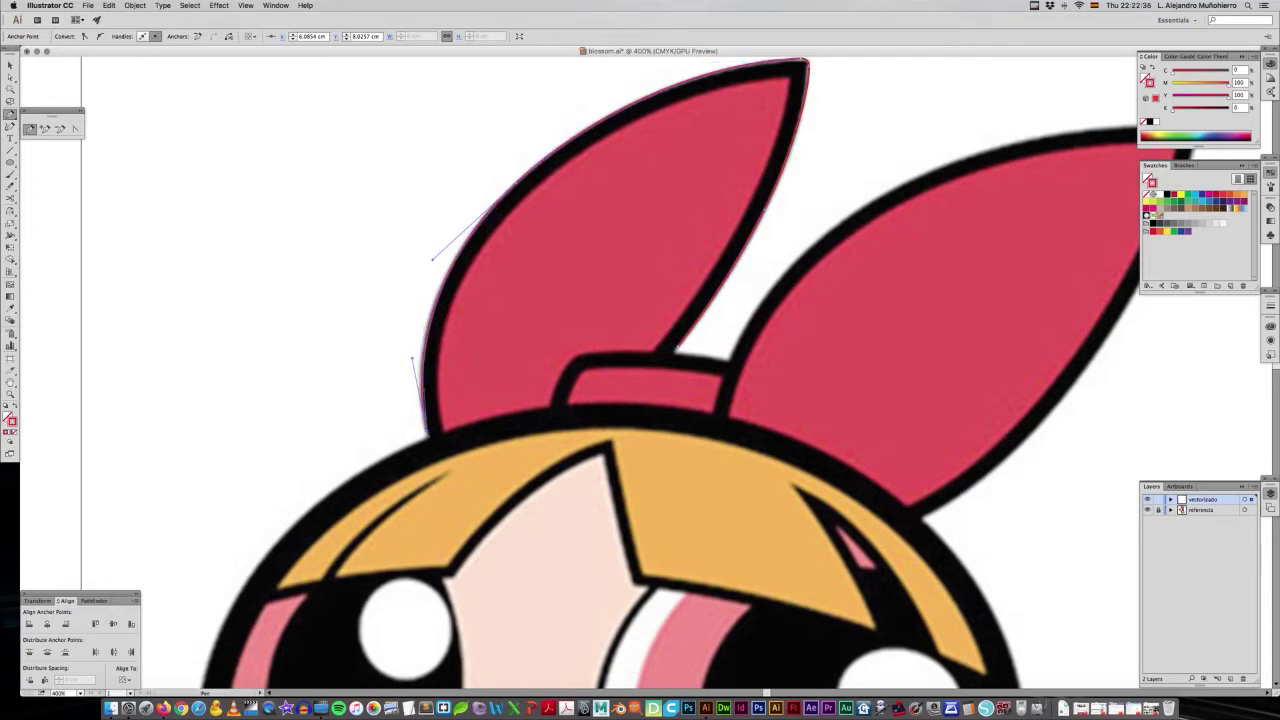
click(424, 436)
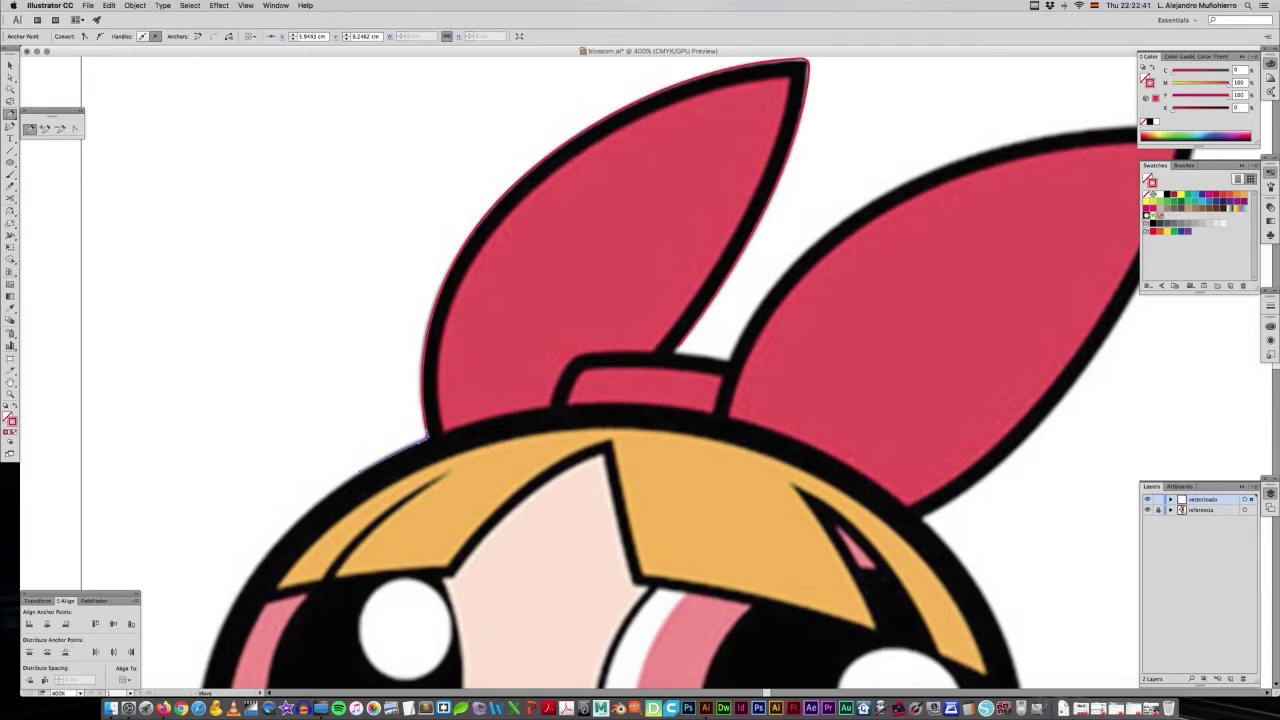
Add a curved segment down the left side of the head and tune its handles.
scroll(352, 470, down, 5)
scroll(352, 470, left, 3)
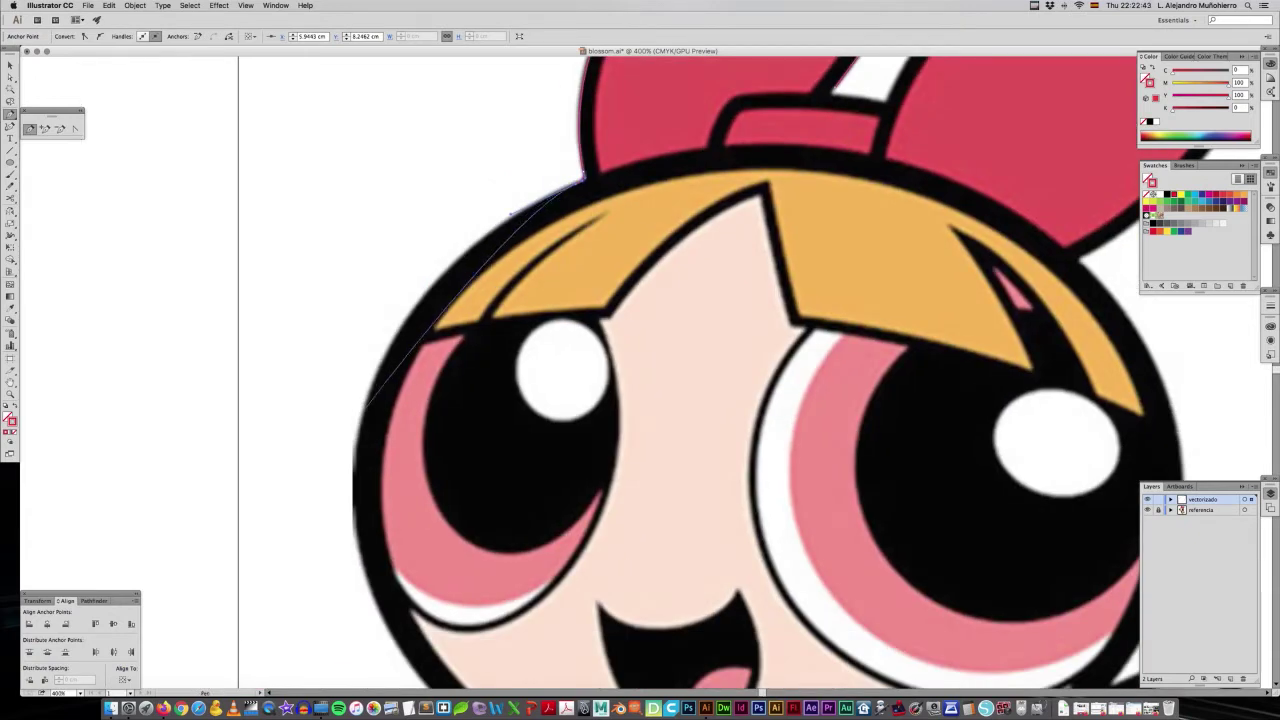
mouse_move(354, 492)
mouse_down()
mouse_move(352, 530)
mouse_move(353, 318)
mouse_up()
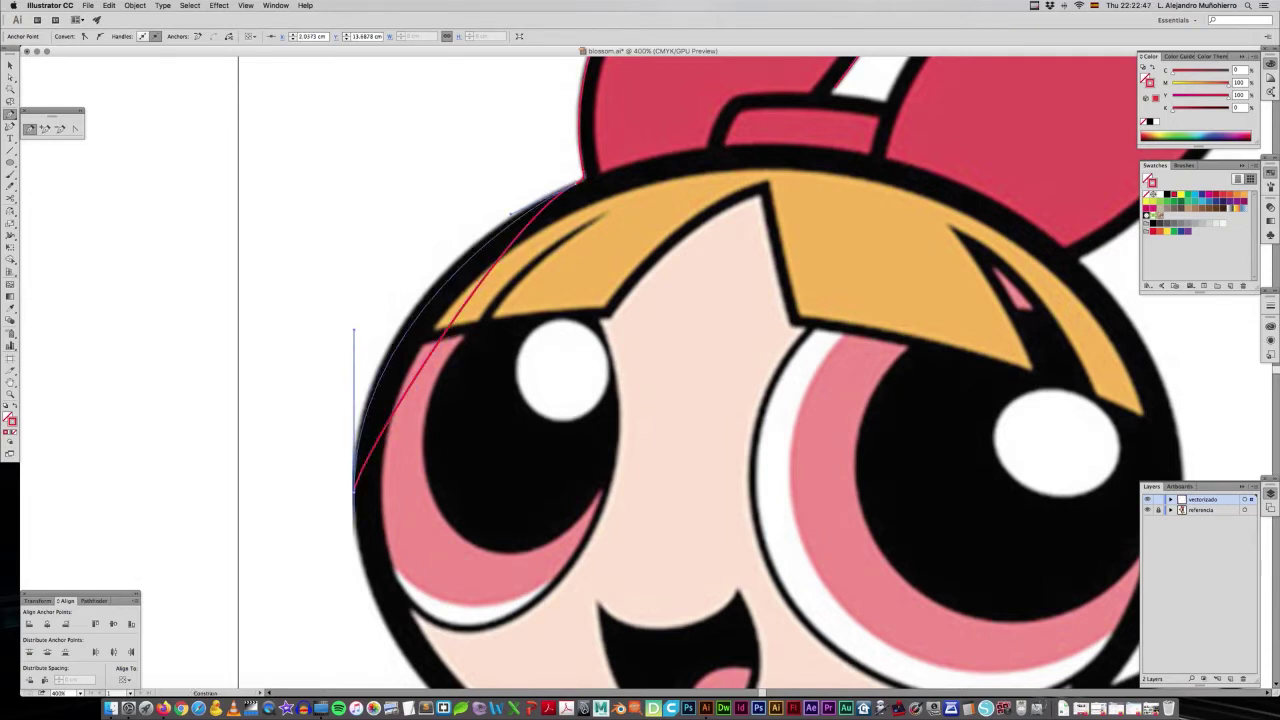
key(ctrl)
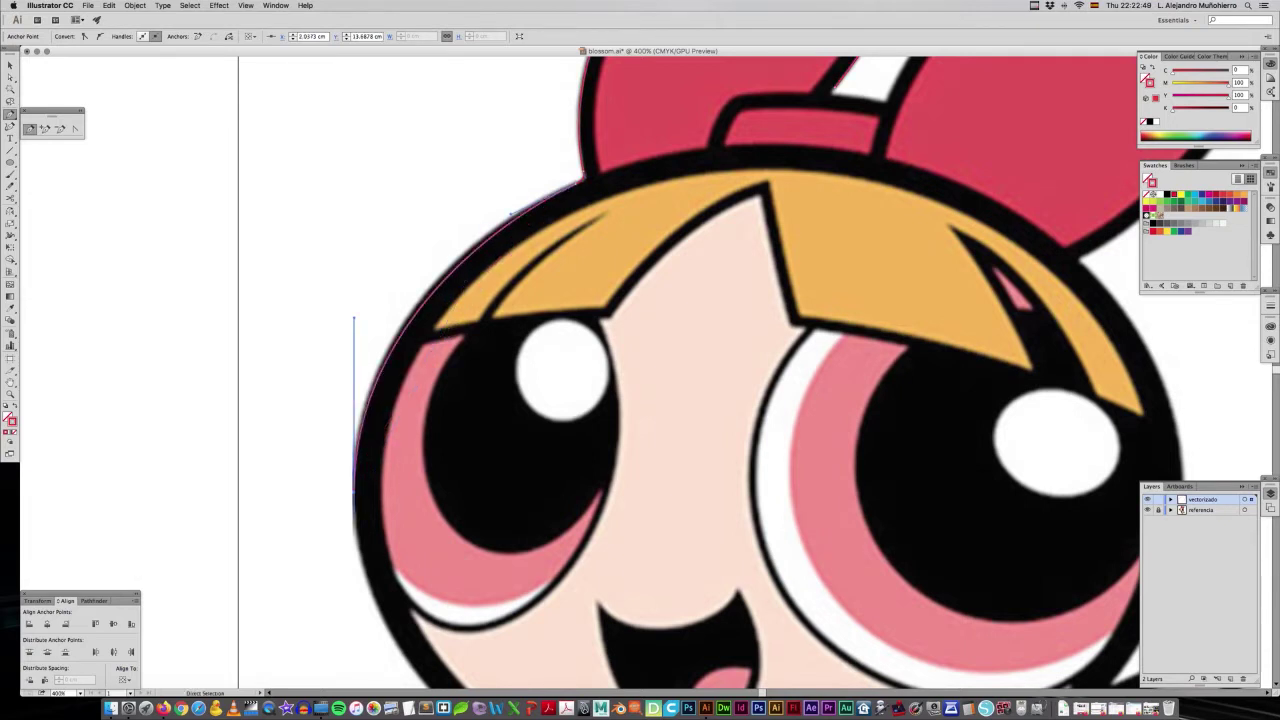
mouse_move(353, 318)
mouse_down()
mouse_move(507, 214)
mouse_move(453, 229)
mouse_up()
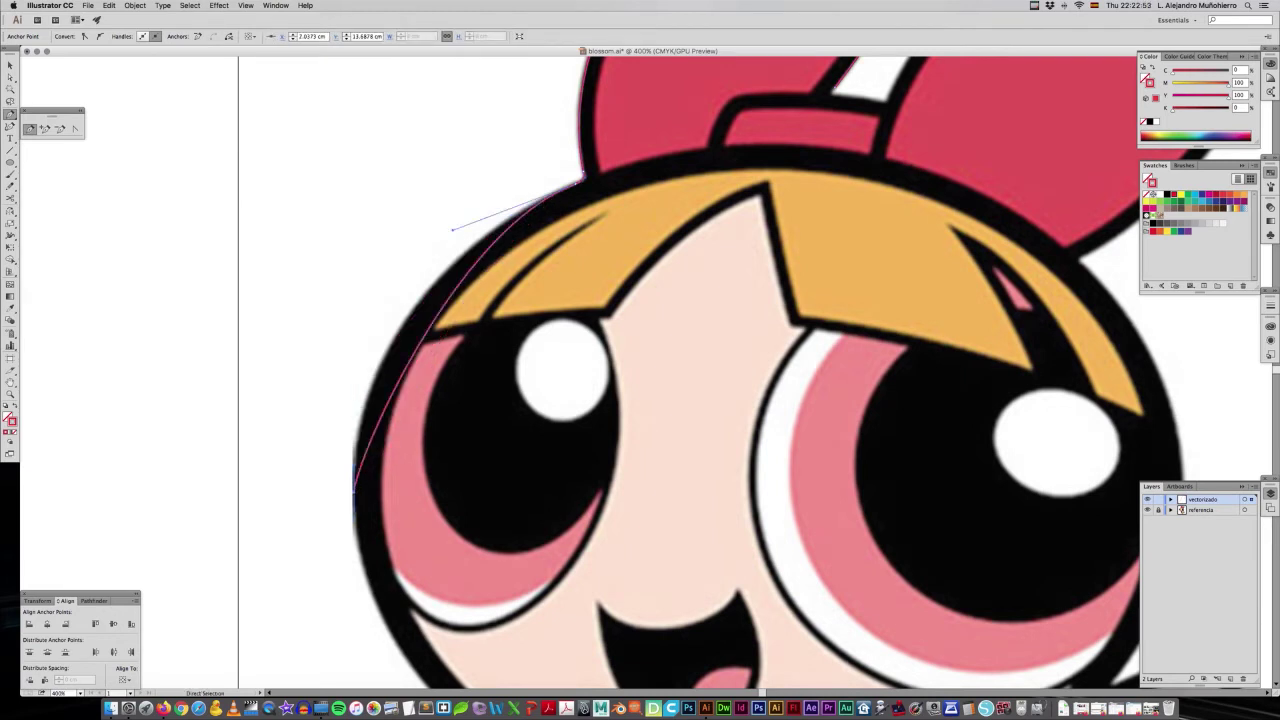
drag(354, 492, 354, 347)
key(super)
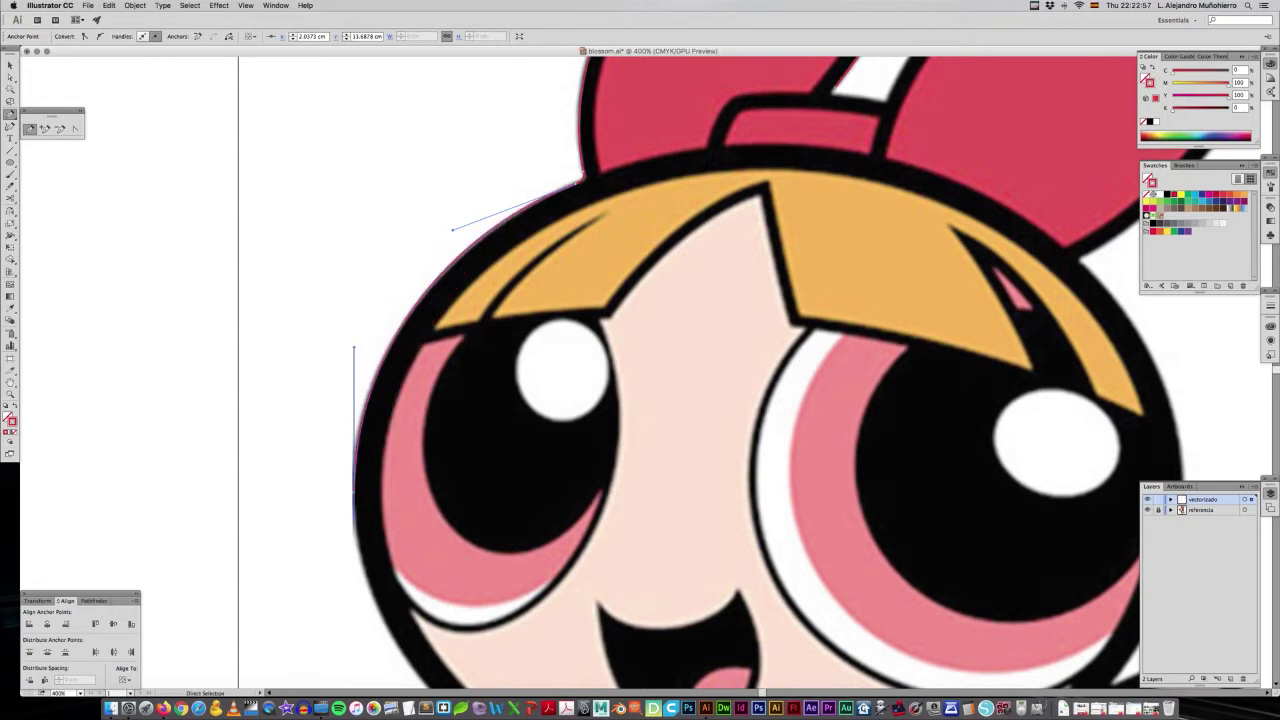
Trace down the left cheek to where it meets the arm, ending on a corner anchor.
drag(700, 500, 685, 315)
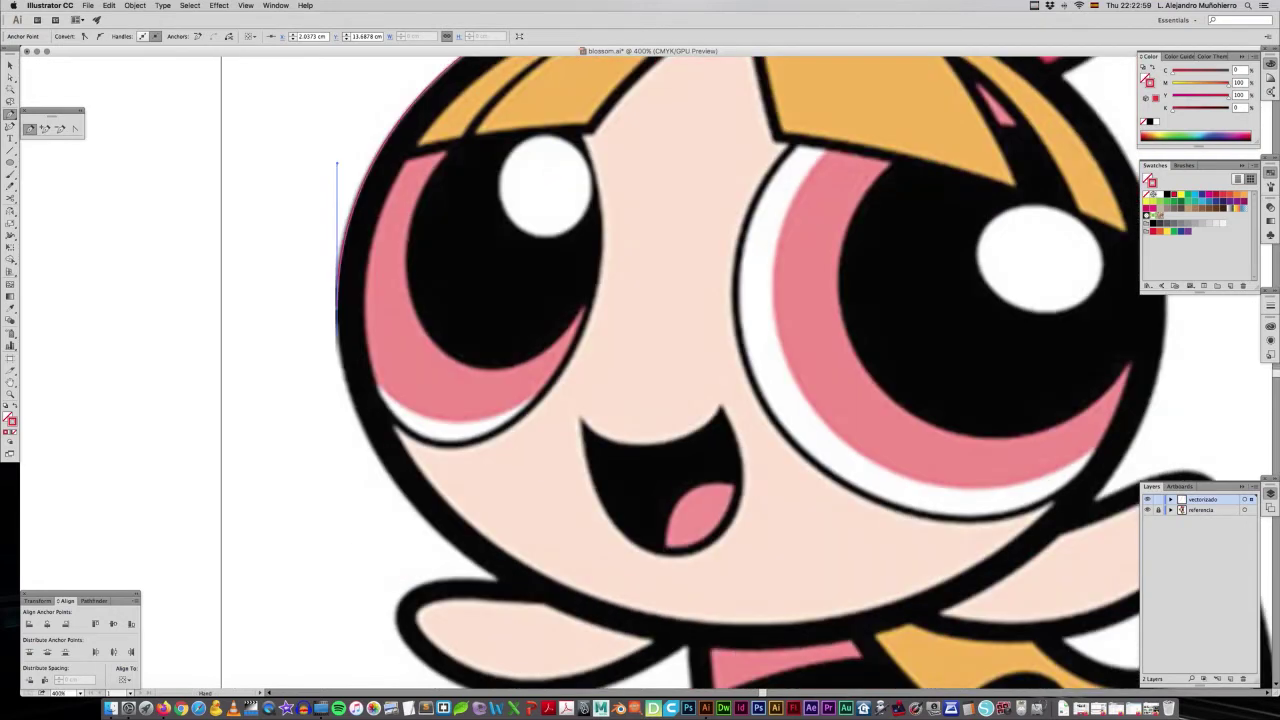
key(shift)
drag(470, 562, 488, 574)
key(super)
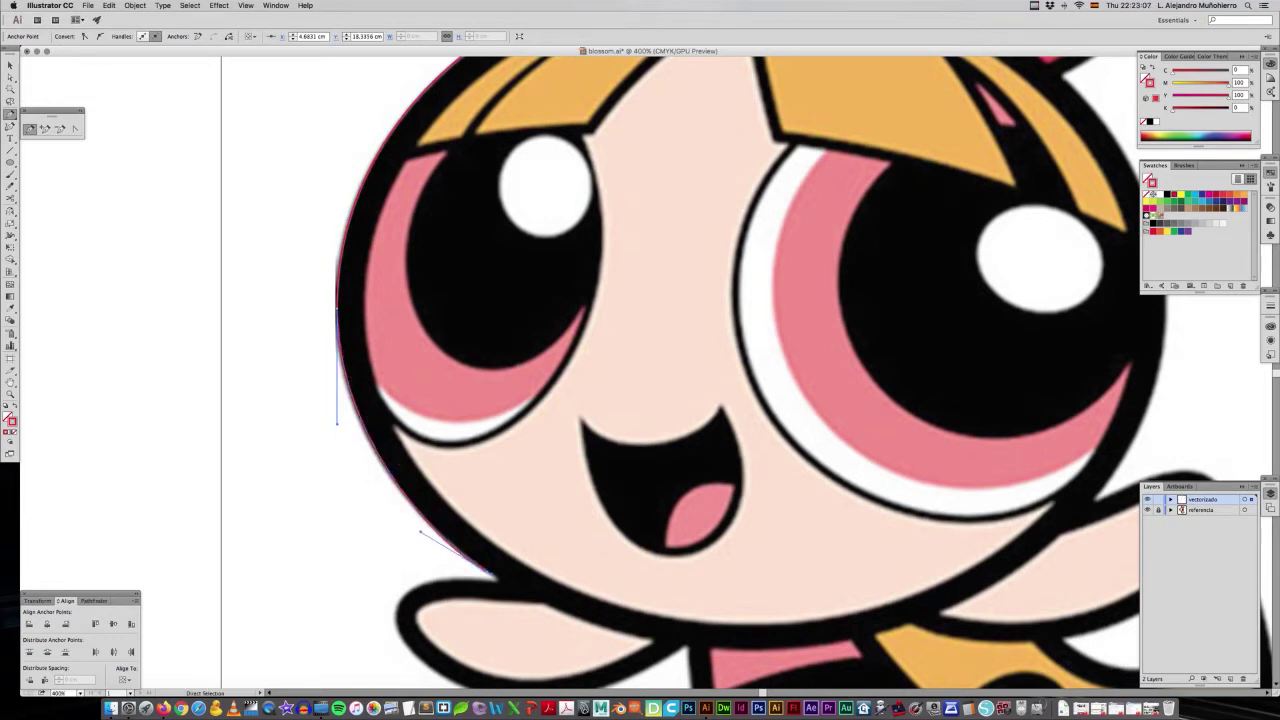
drag(337, 424, 337, 430)
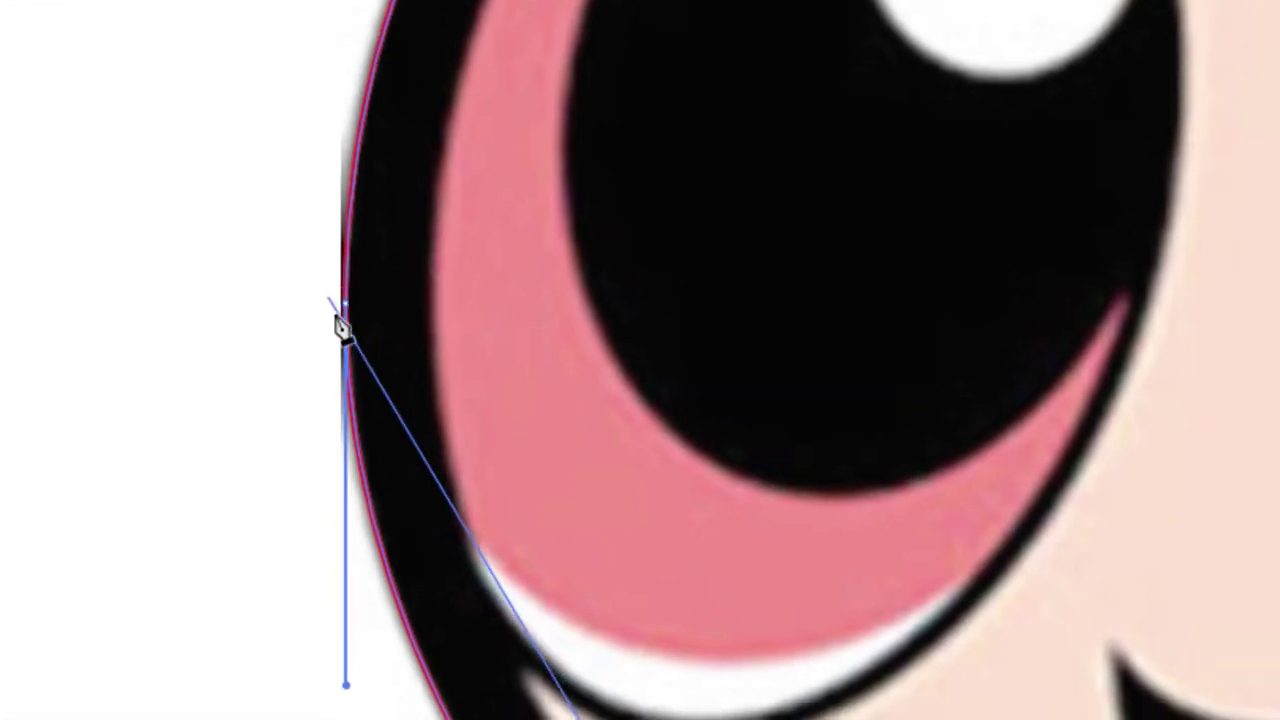
click(341, 326)
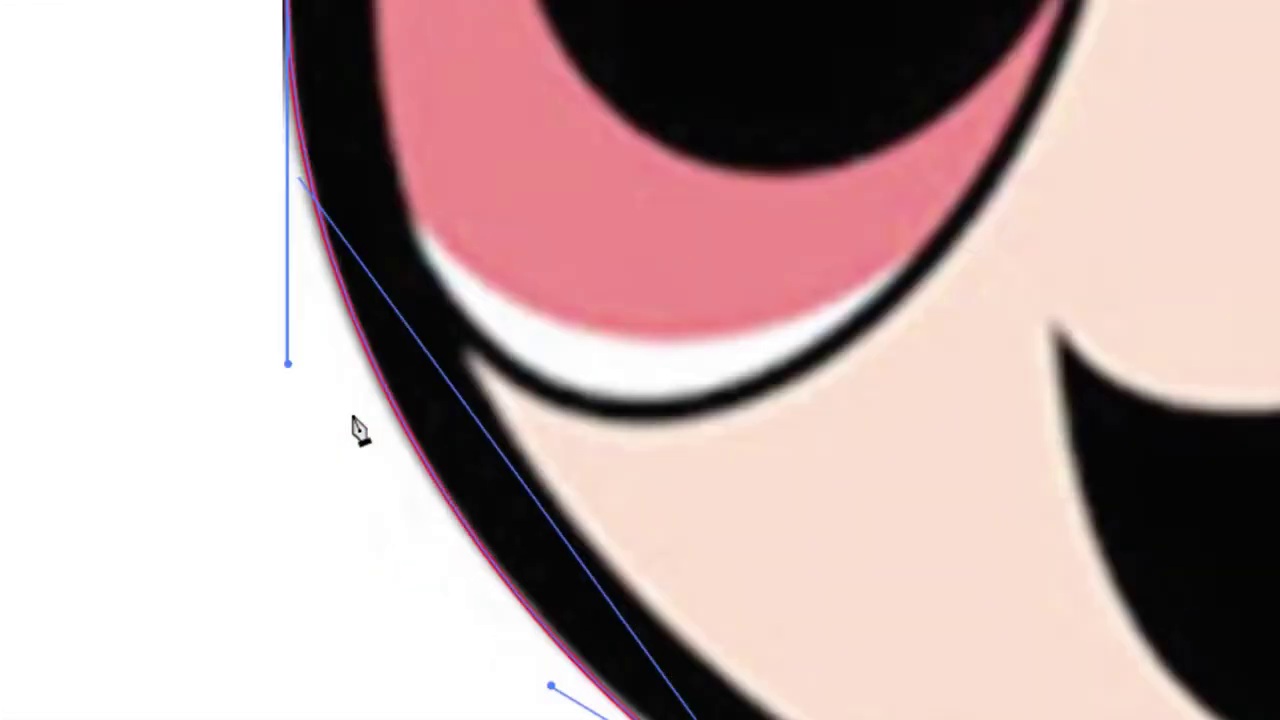
drag(585, 597, 425, 502)
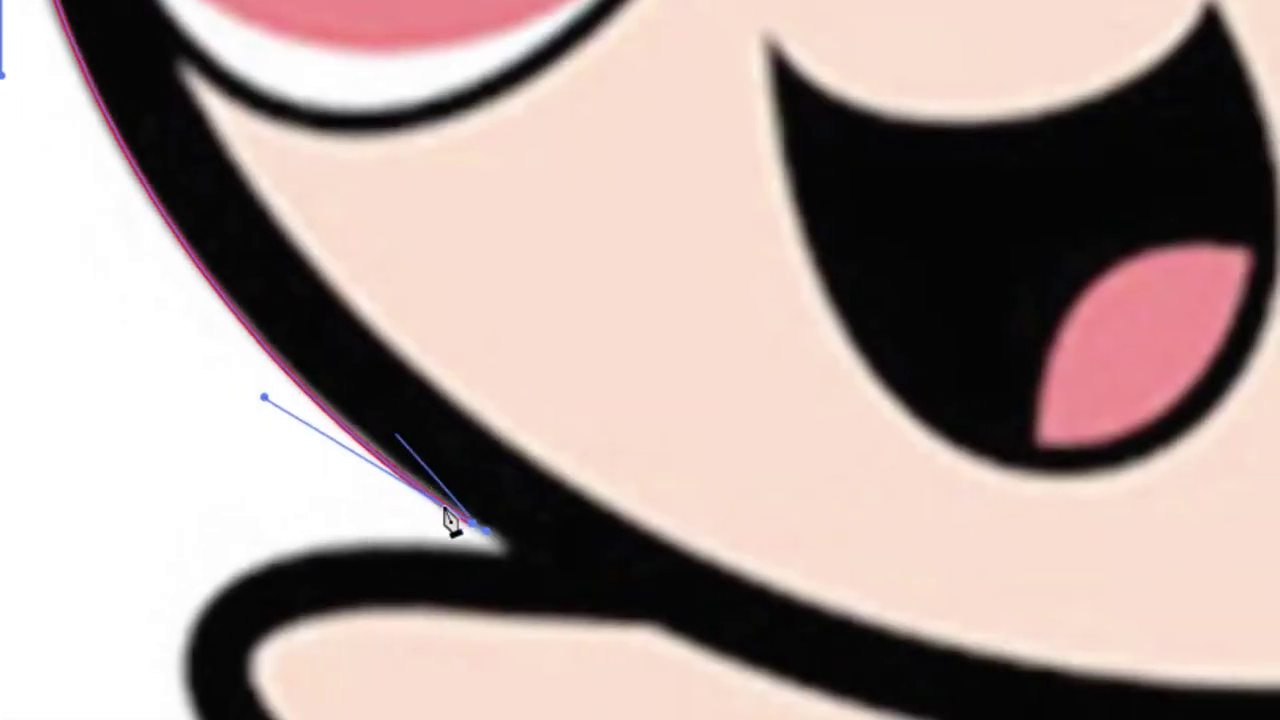
click(455, 515)
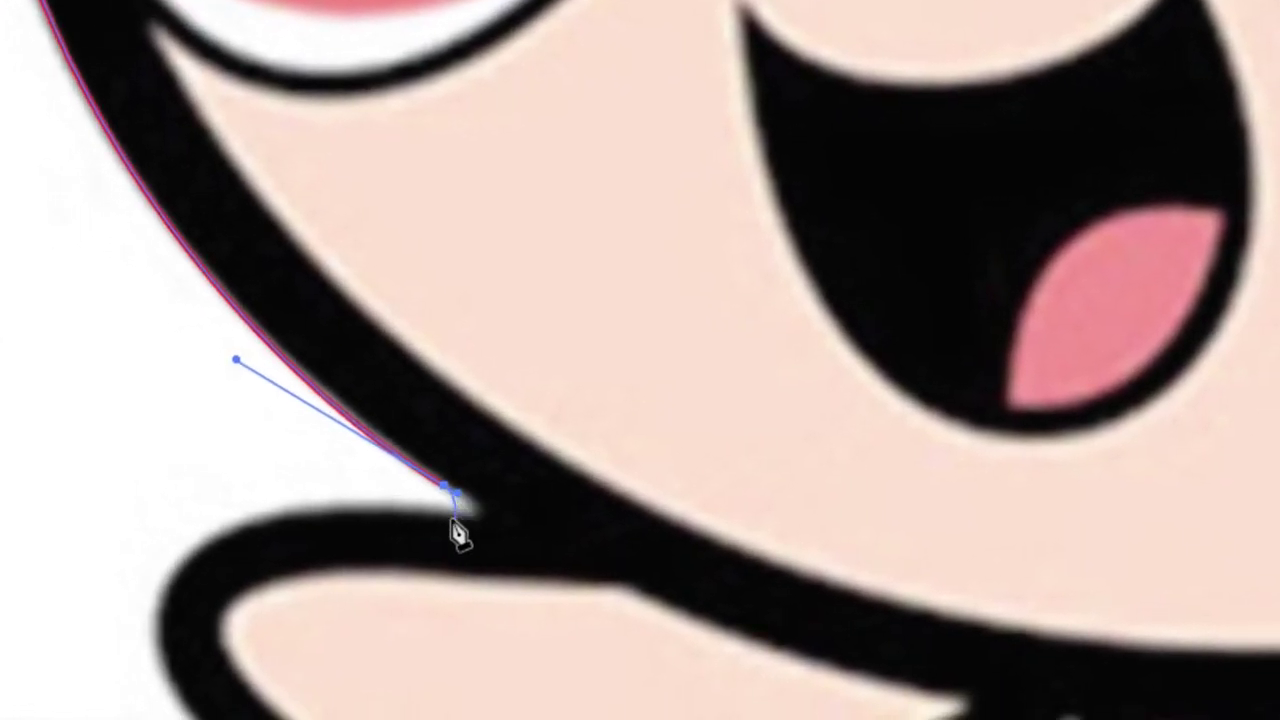
Trace along the top of the left arm and around its rounded tip.
drag(452, 519, 443, 519)
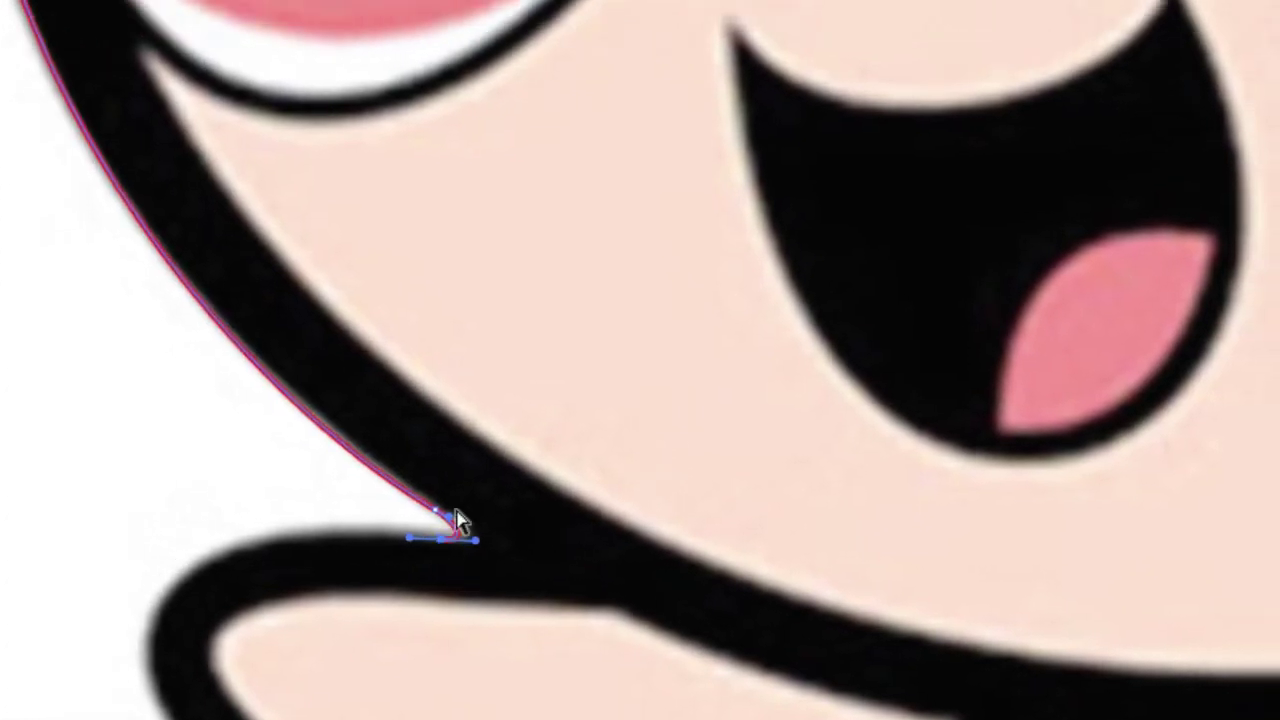
drag(452, 519, 455, 522)
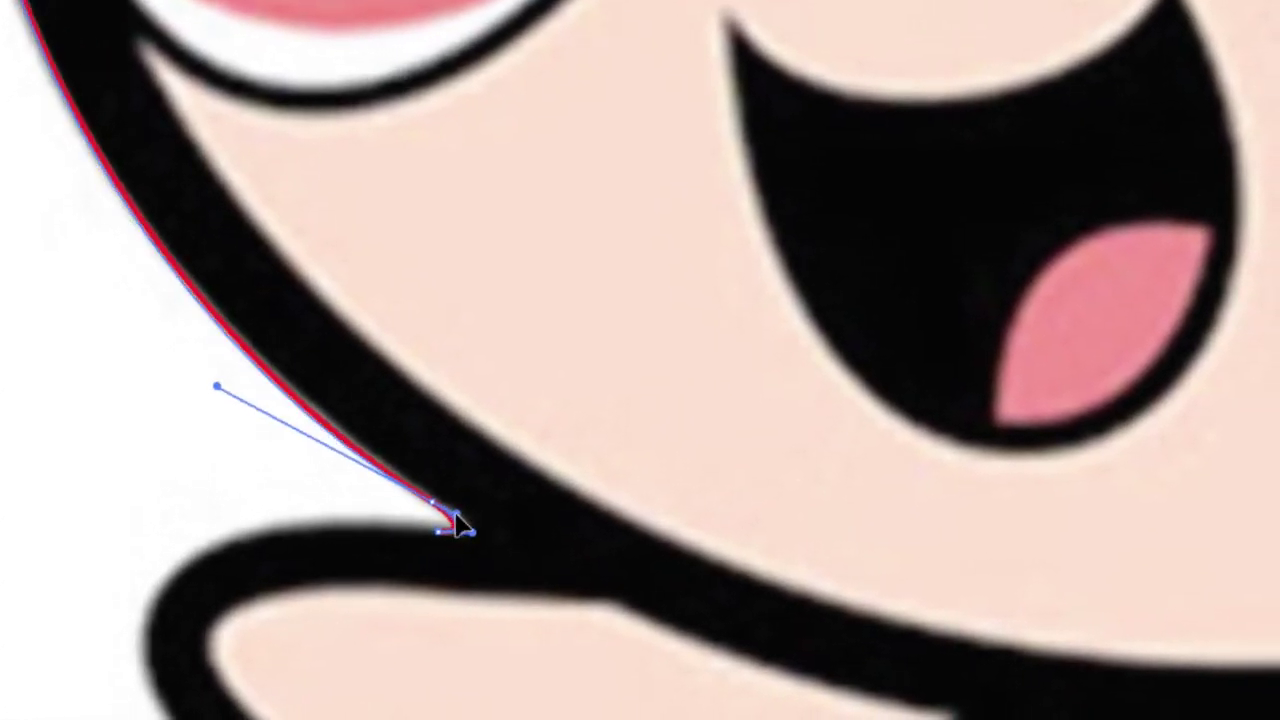
click(455, 522)
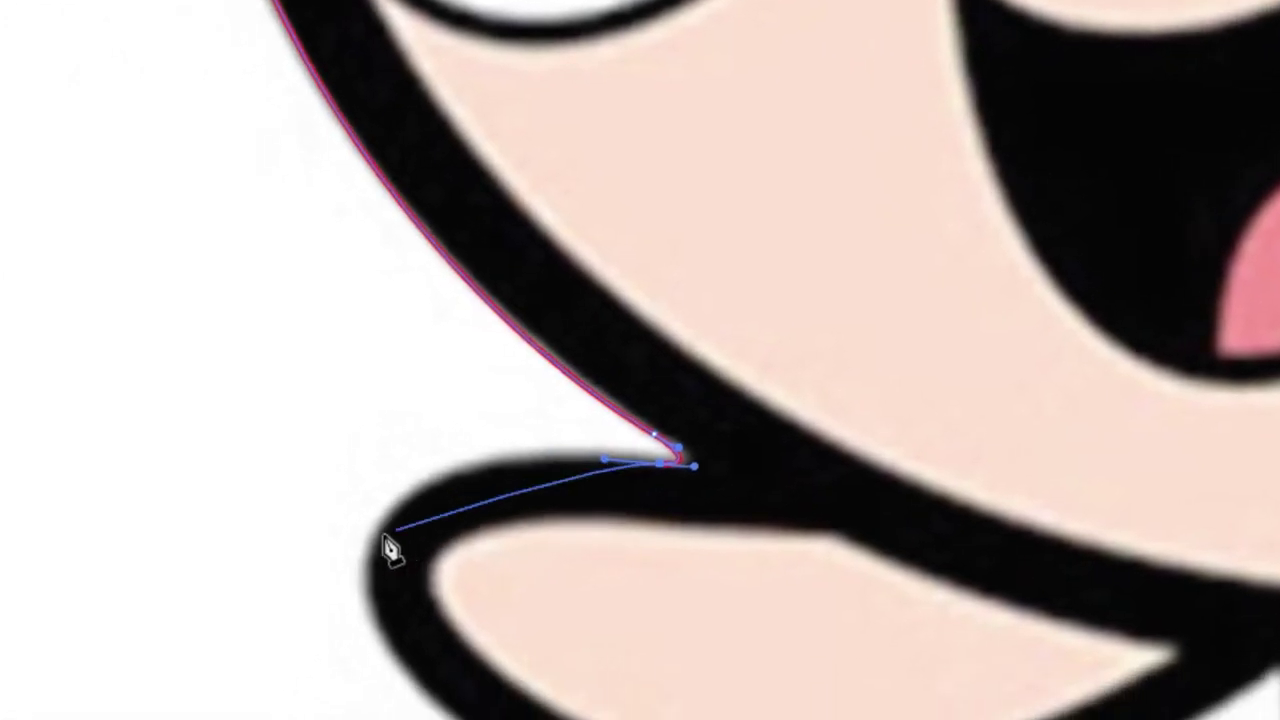
drag(383, 537, 380, 578)
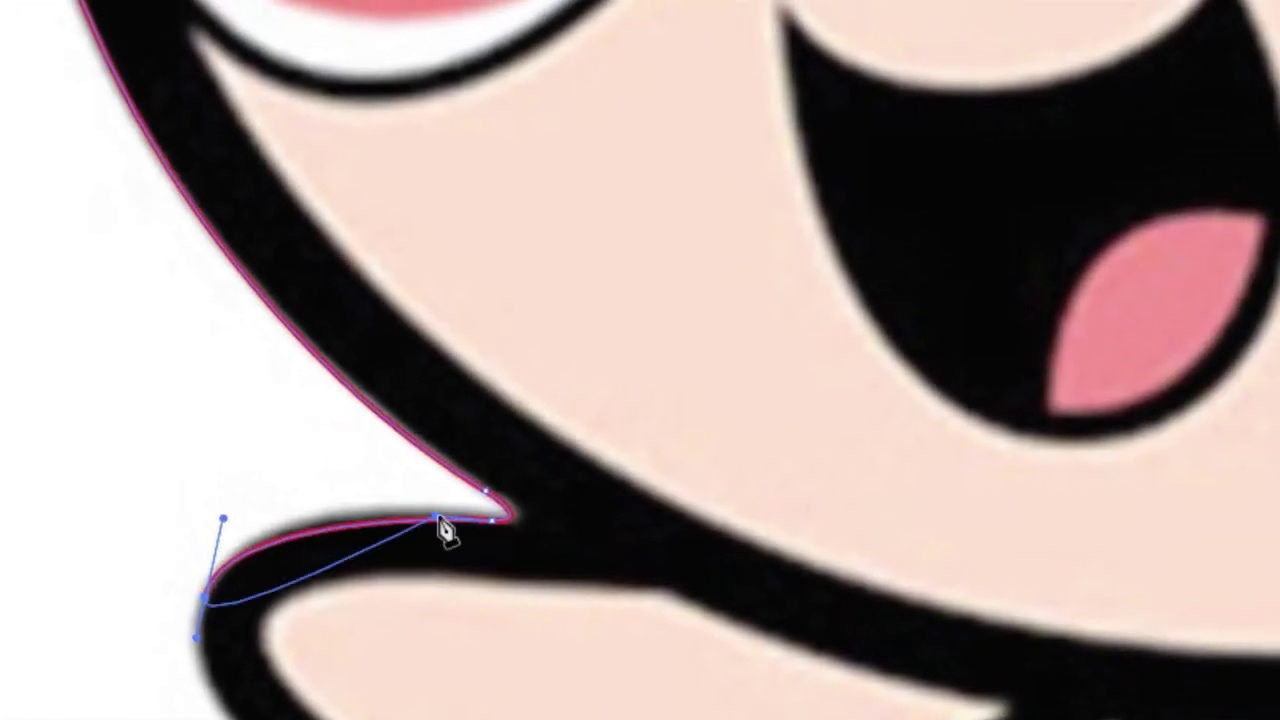
click(438, 520)
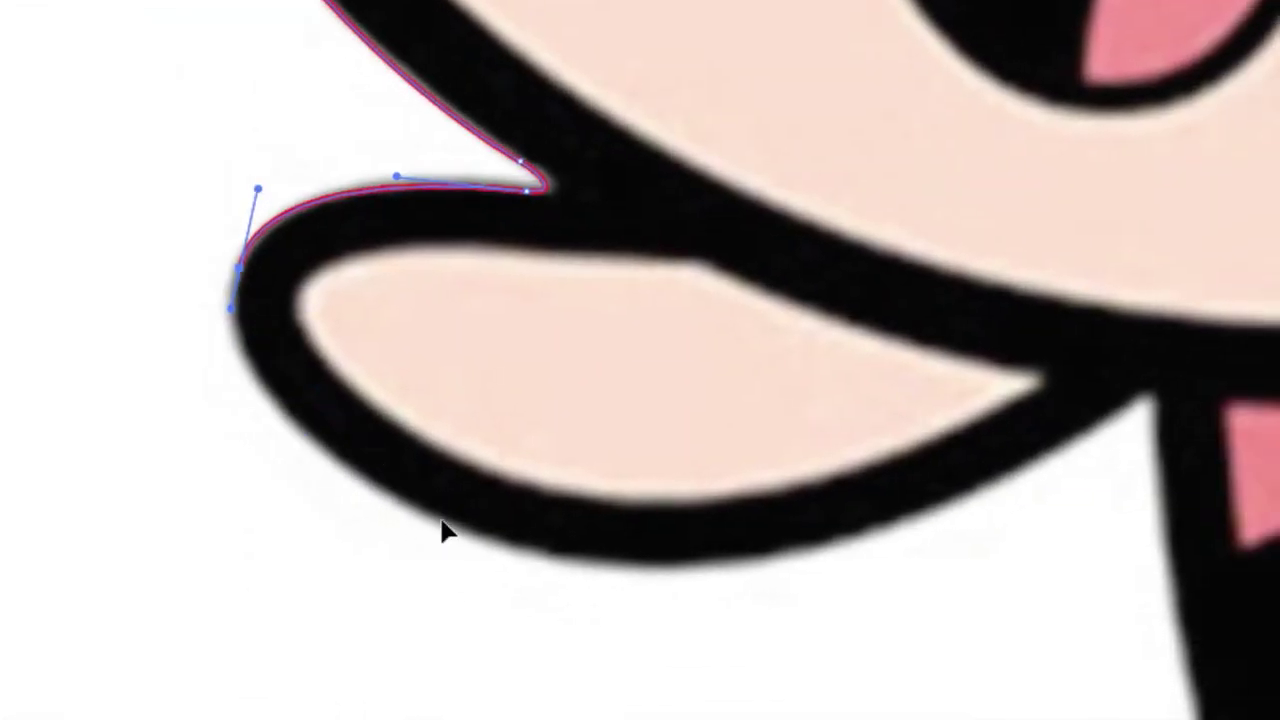
drag(438, 520, 540, 556)
drag(428, 517, 418, 511)
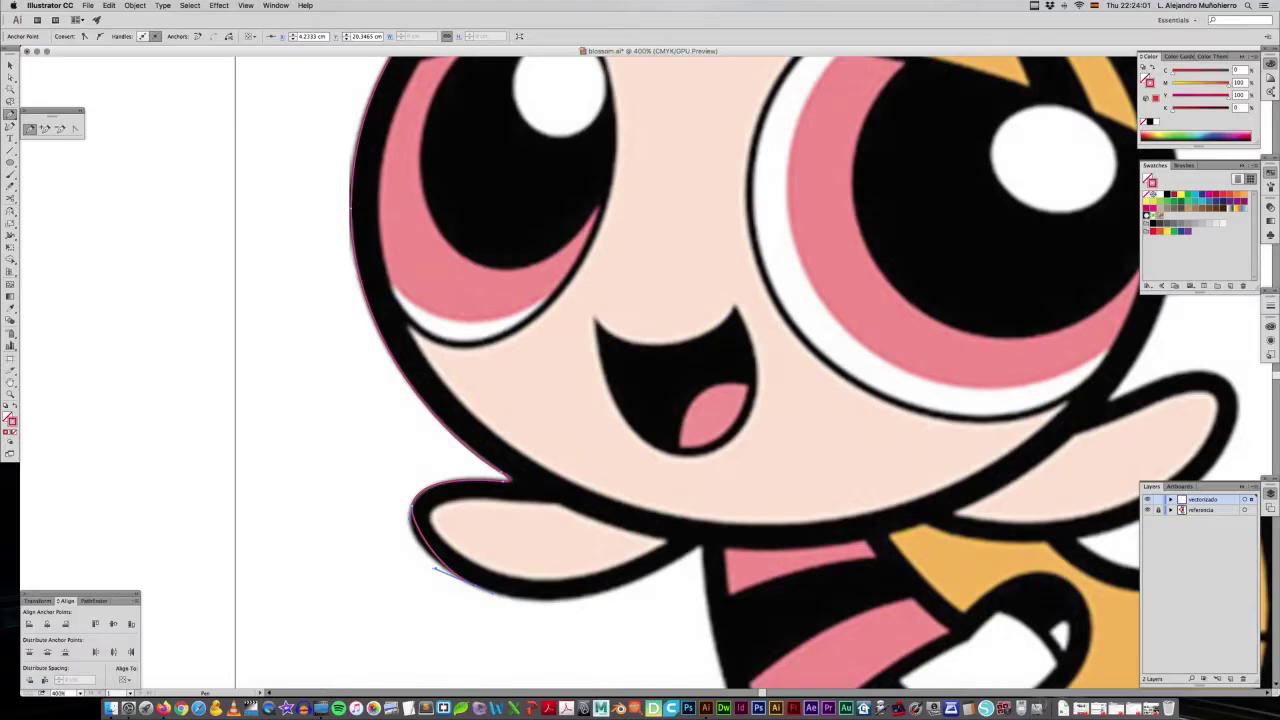
Corner the arm-tip anchor and trace the smooth curve along the arm's underside.
click(409, 510)
drag(436, 568, 427, 562)
key(p)
click(428, 565)
mouse_move(521, 603)
mouse_down()
mouse_move(618, 593)
mouse_move(588, 597)
mouse_up()
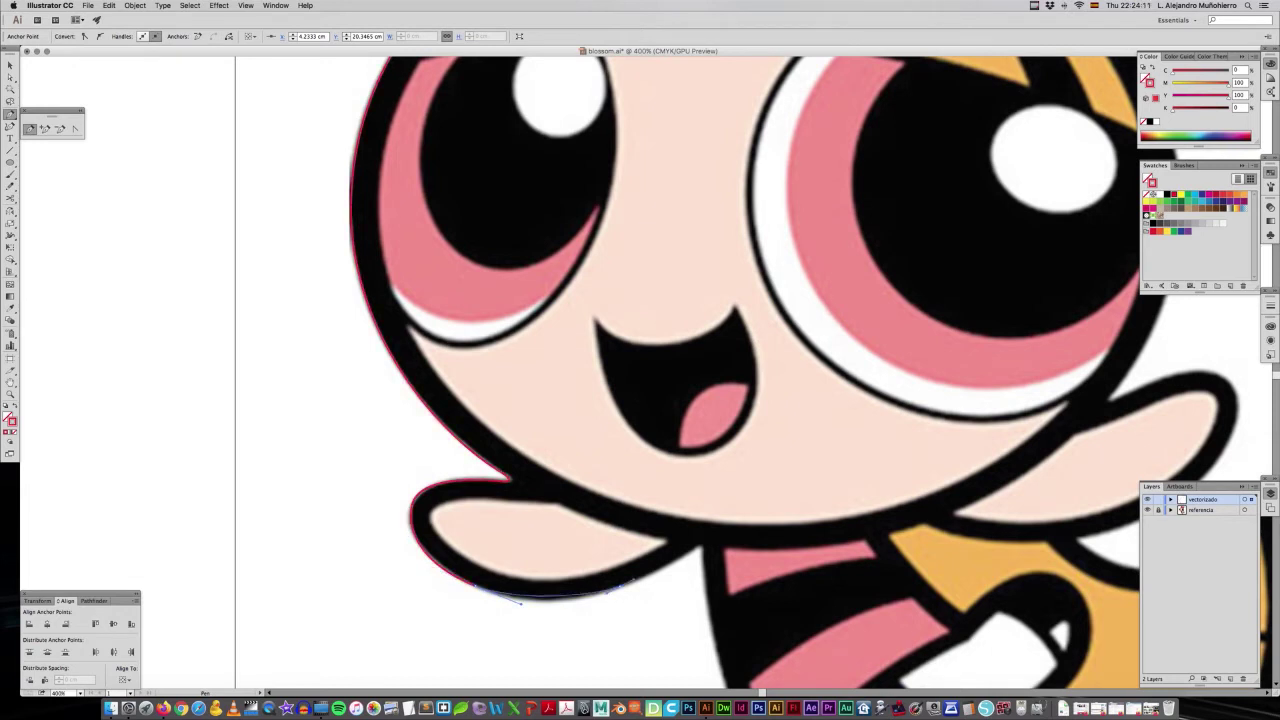
drag(521, 603, 534, 609)
key(ctrl+shift+a)
Resume the path from its endpoint and curve it down the body into the leg outline.
key(a)
scroll(640, 370, down, 1)
scroll(640, 370, down, 5)
scroll(640, 370, right, 2)
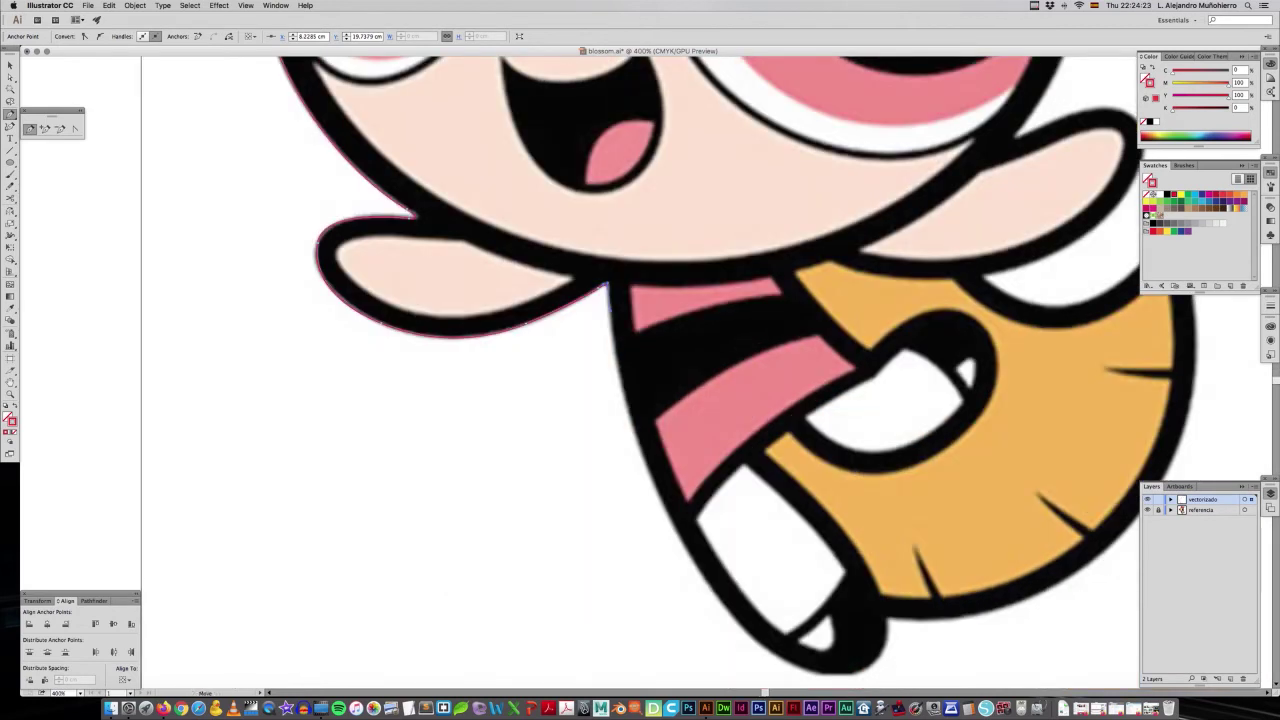
key(p)
click(607, 286)
drag(667, 511, 680, 555)
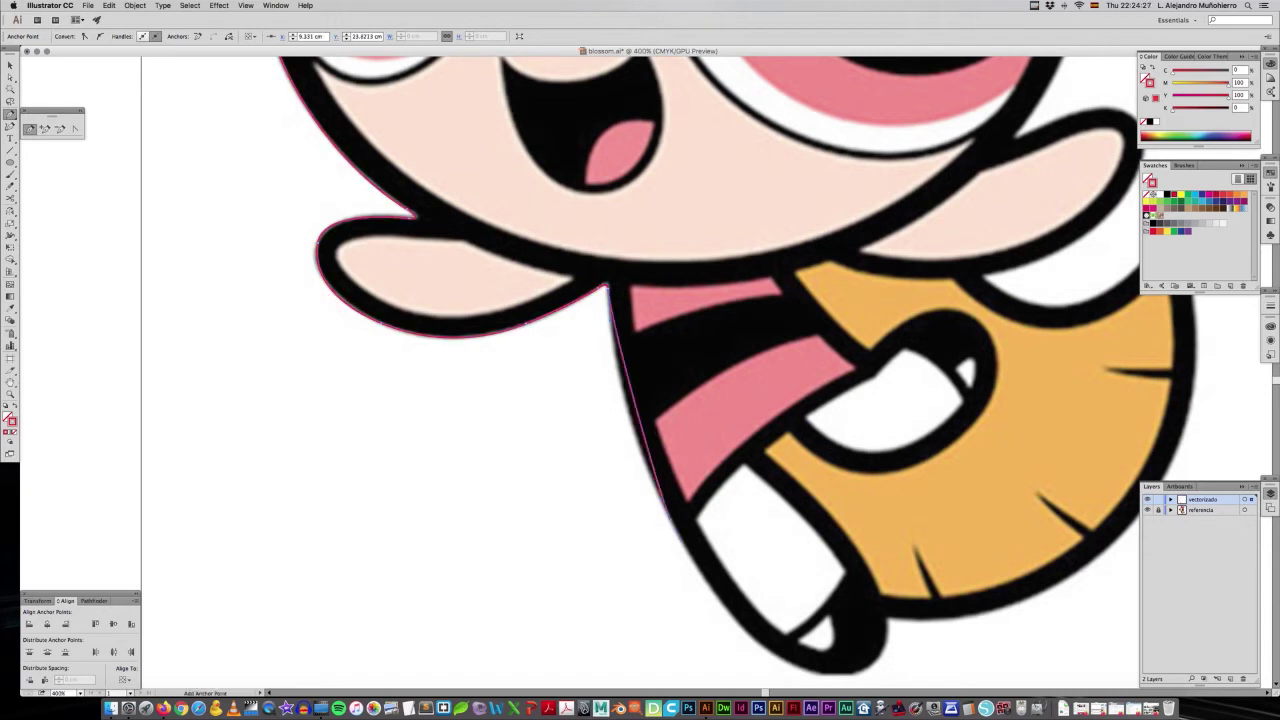
key(super)
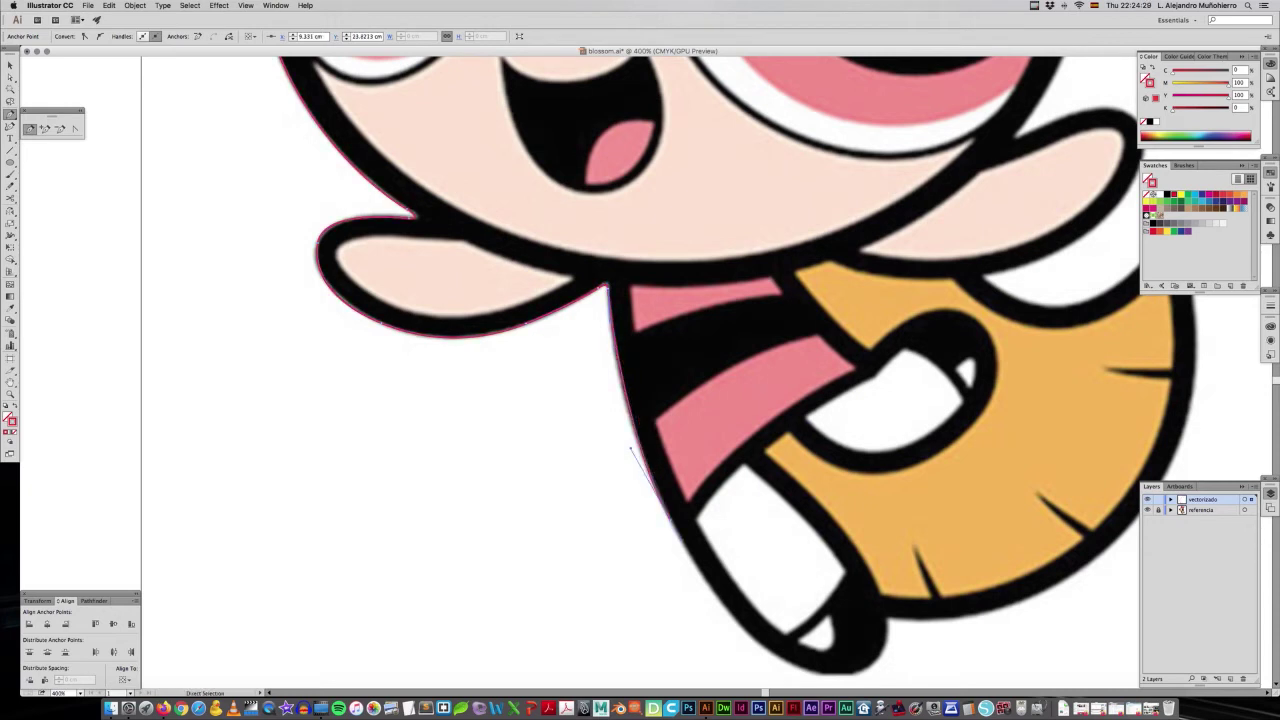
drag(607, 288, 611, 345)
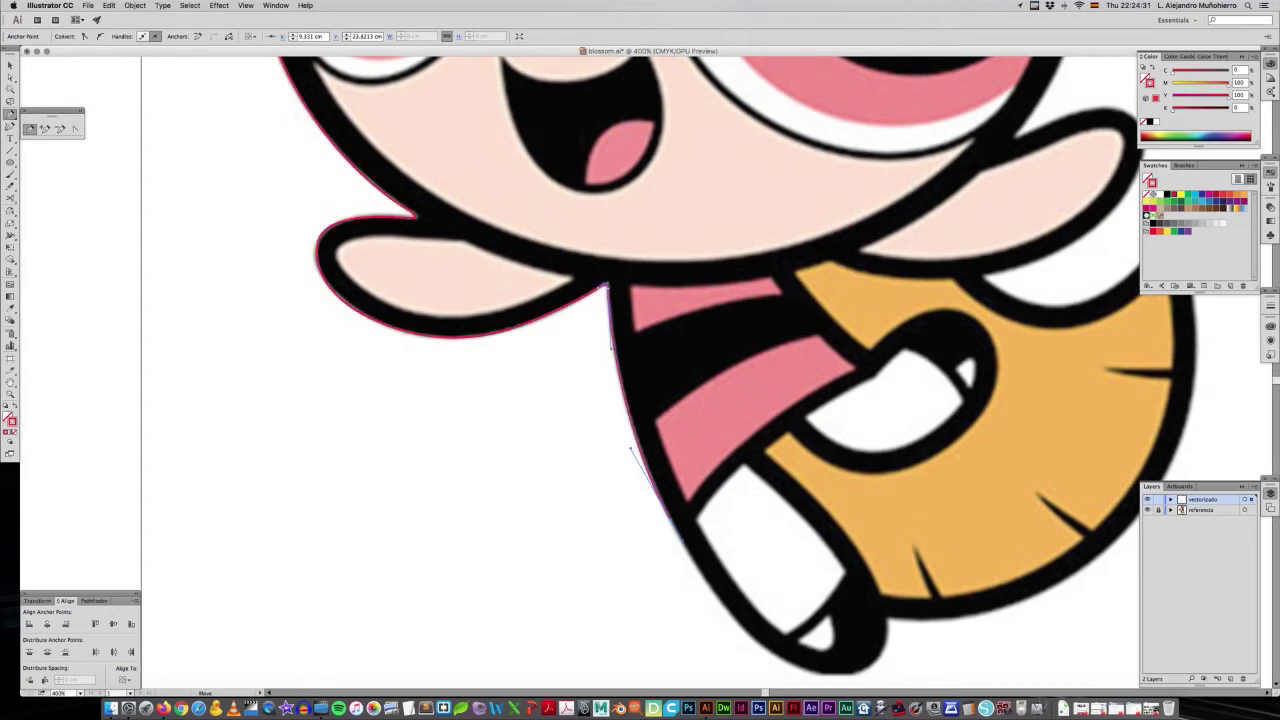
key(super)
drag(631, 448, 633, 449)
scroll(640, 370, down, 5)
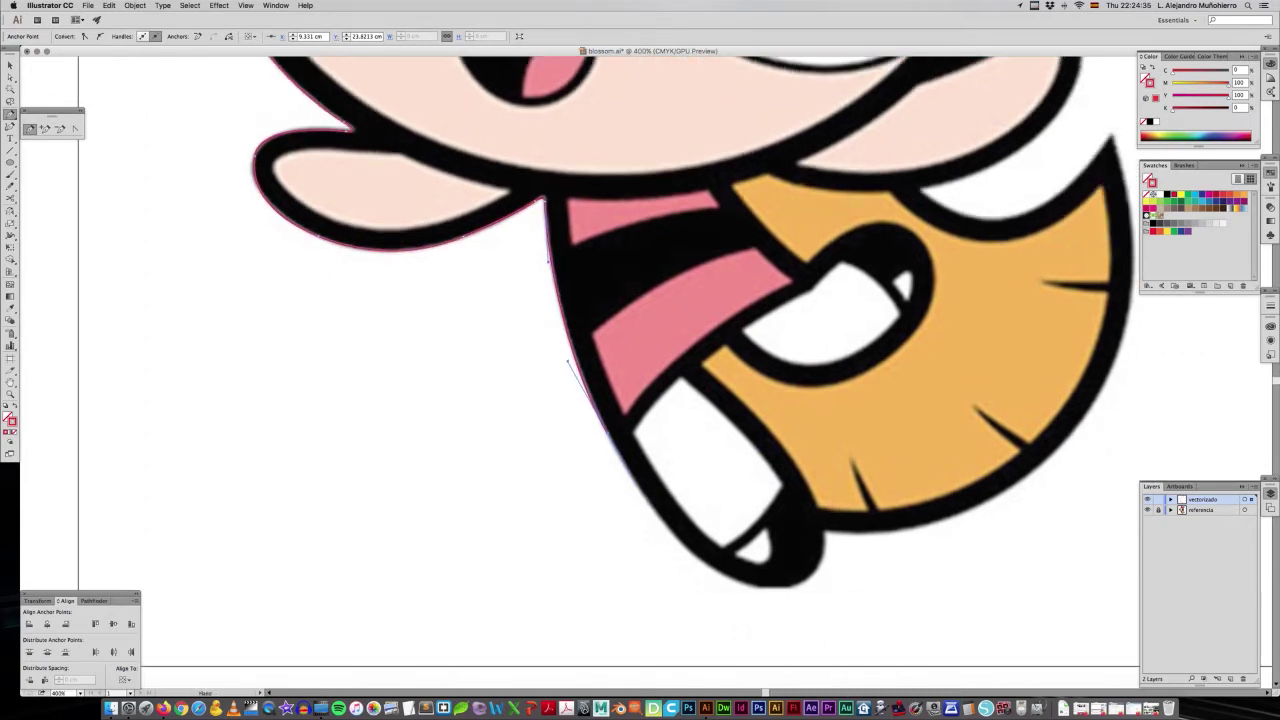
scroll(640, 370, down, 2)
Add anchors lower on the leg and curve the path around the bottom of the shoe.
drag(751, 572, 785, 570)
super+click(752, 572)
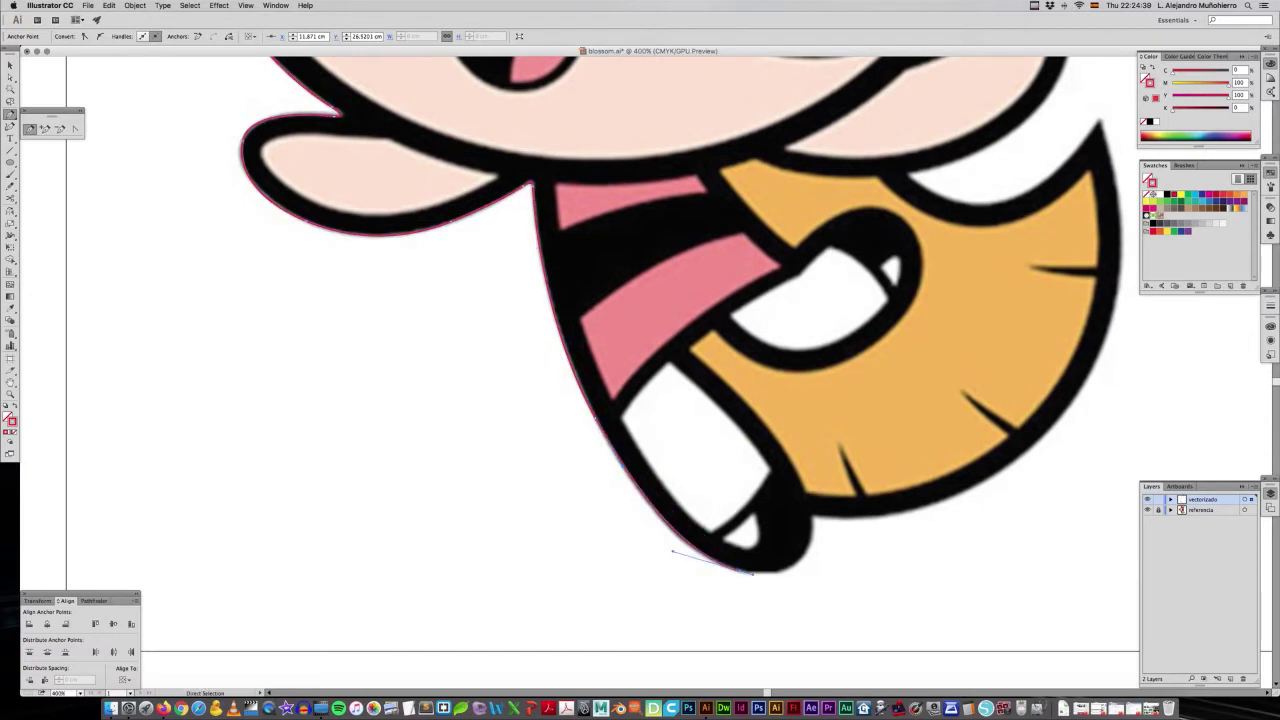
drag(580, 390, 558, 345)
drag(752, 572, 777, 580)
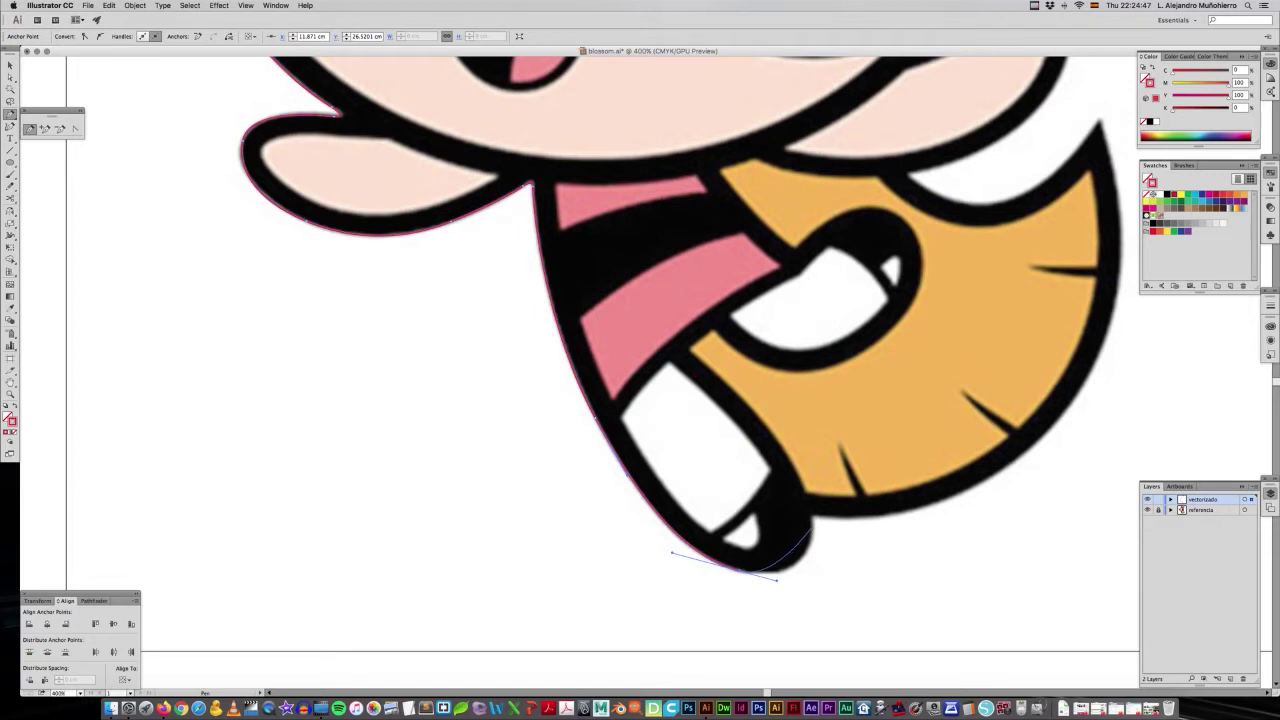
drag(811, 519, 815, 556)
drag(777, 579, 782, 580)
click(811, 519)
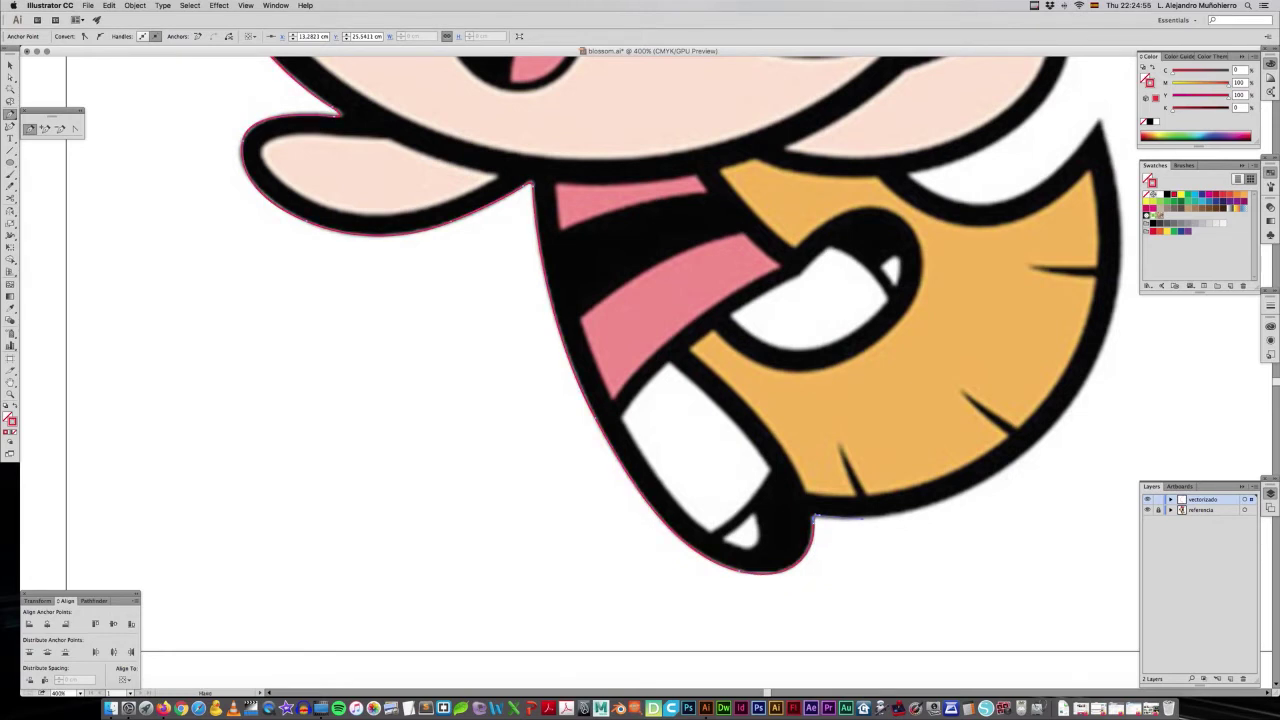
Add an anchor along the hair's underside and angle its handles to follow the curve.
scroll(862, 517, right, 3)
scroll(862, 517, up, 1)
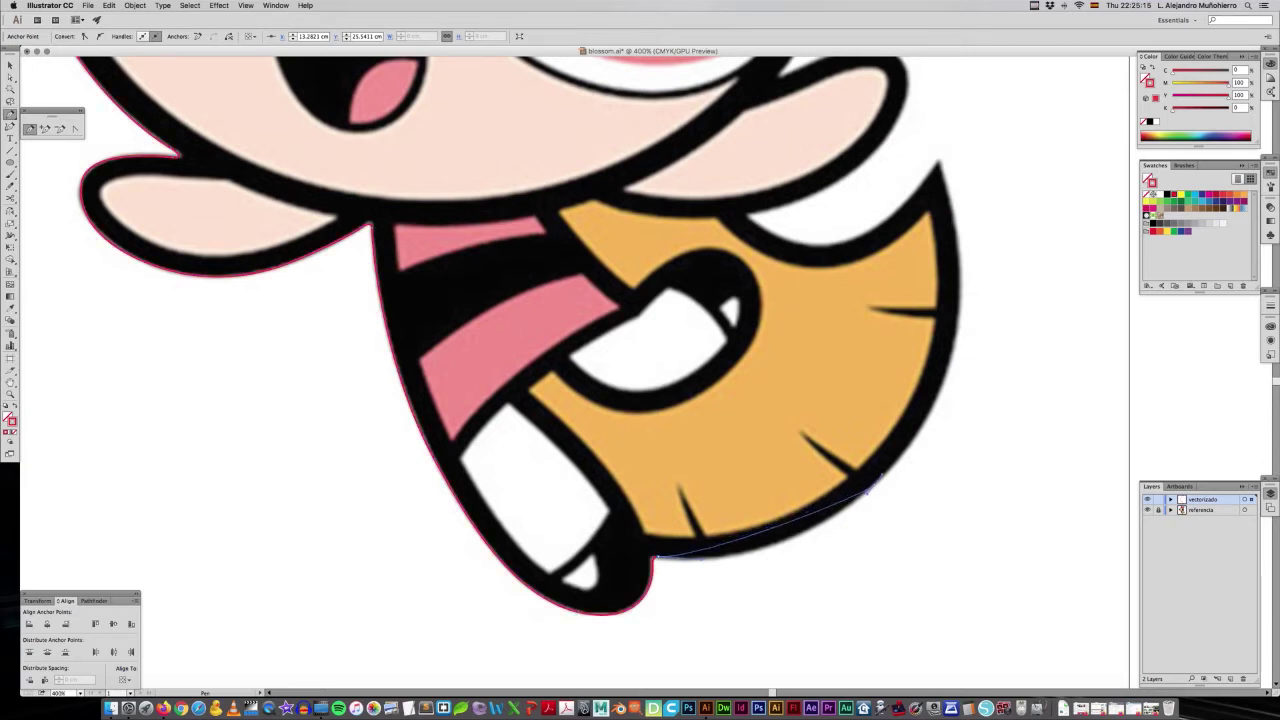
drag(868, 488, 920, 430)
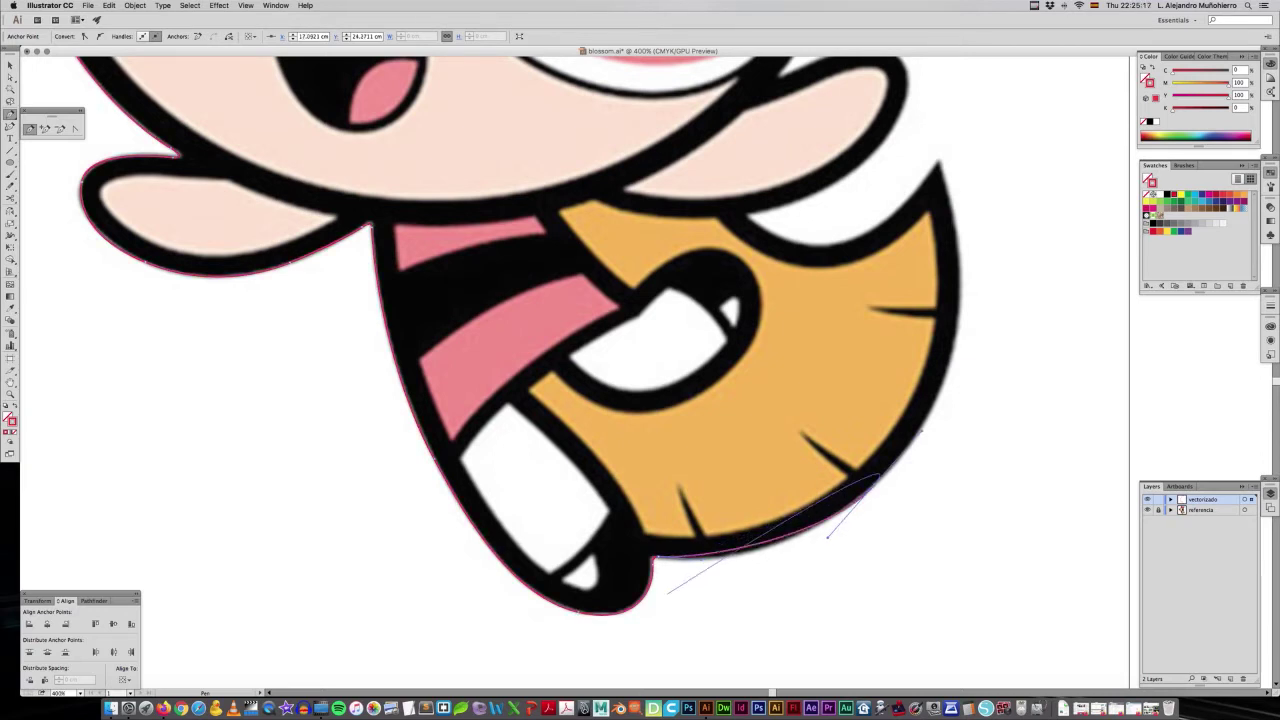
drag(654, 557, 735, 563)
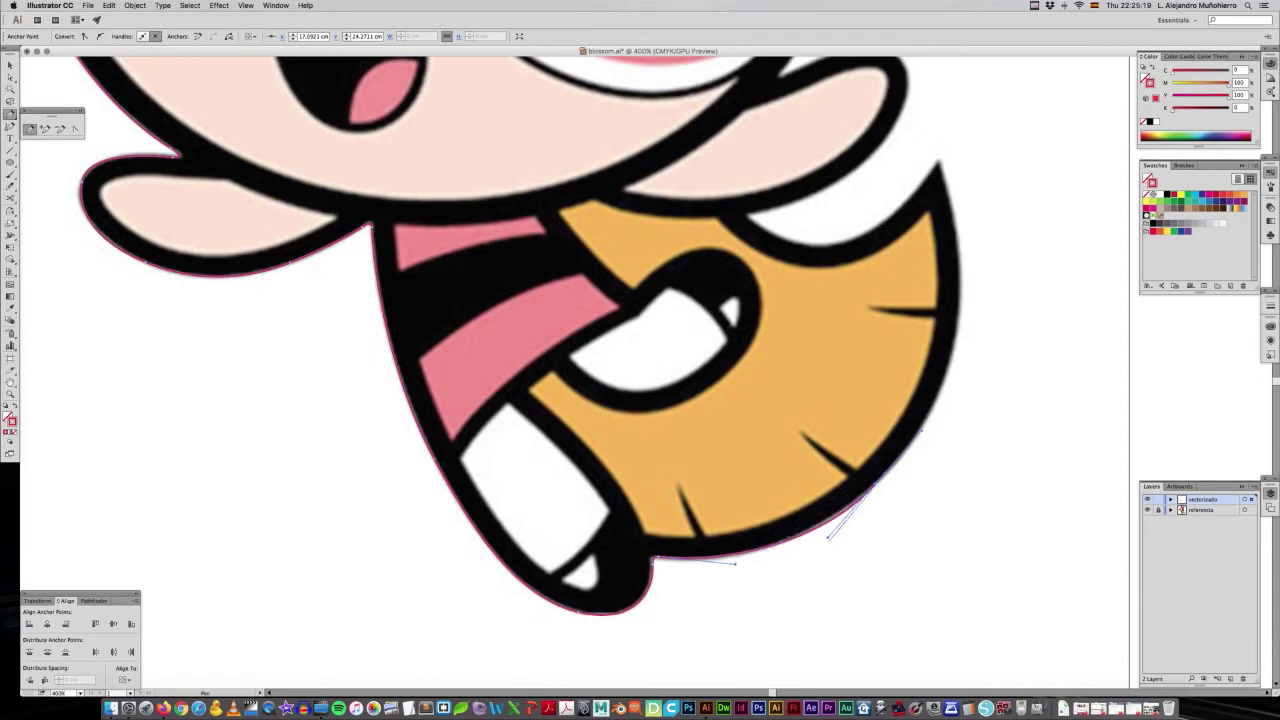
drag(870, 487, 926, 434)
drag(817, 540, 815, 541)
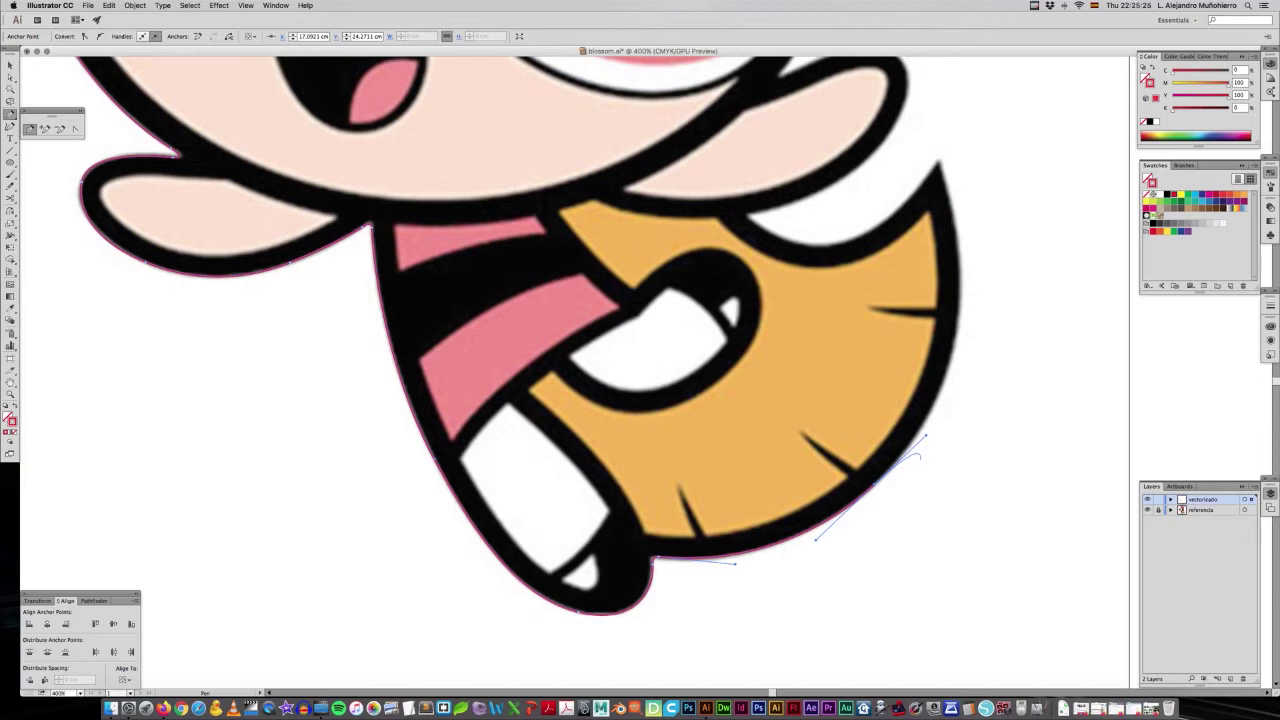
Fine-tune the hair anchor's direction handles, then reselect the lower-right hair anchor.
key(a)
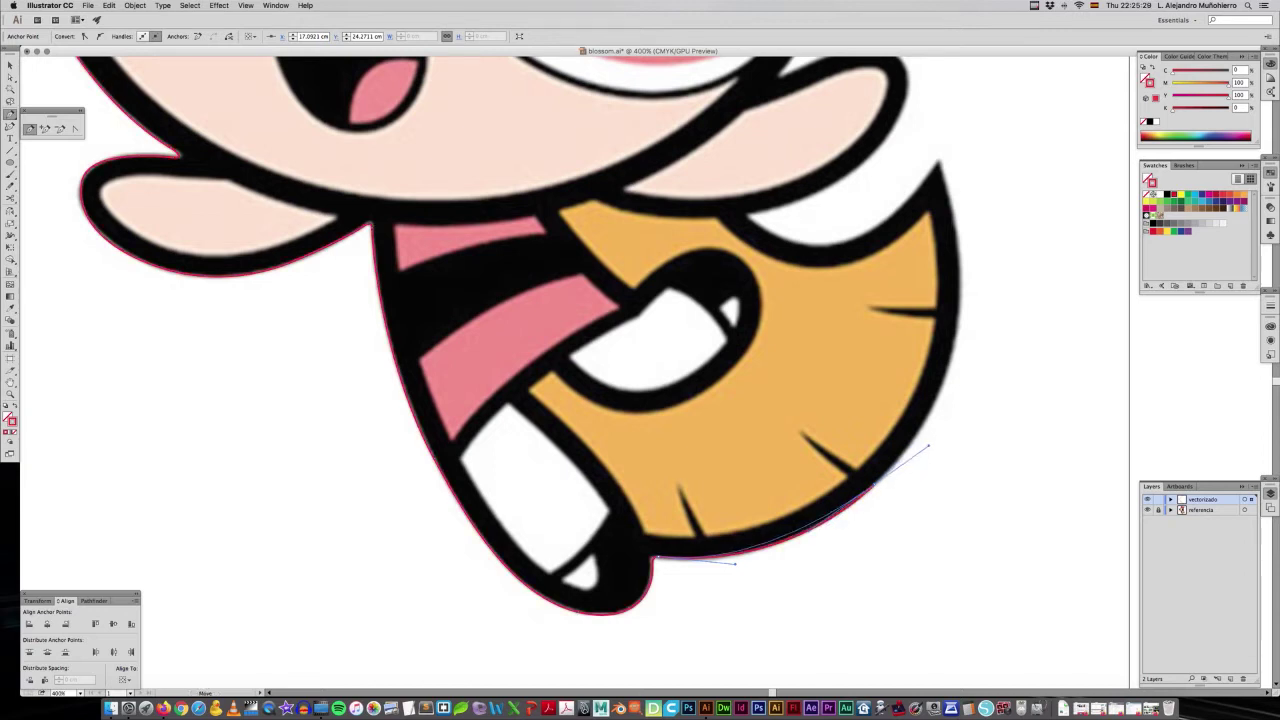
key(super+shift+a)
key(p)
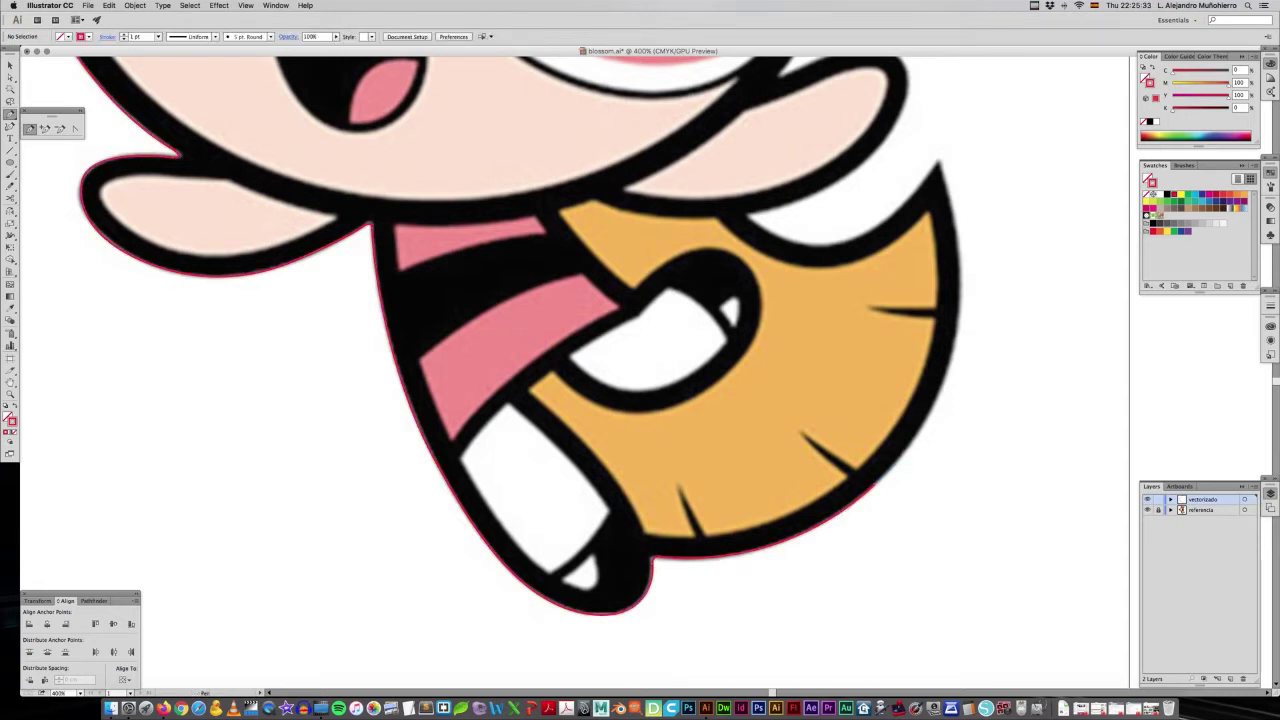
key(a)
click(873, 484)
drag(818, 530, 816, 540)
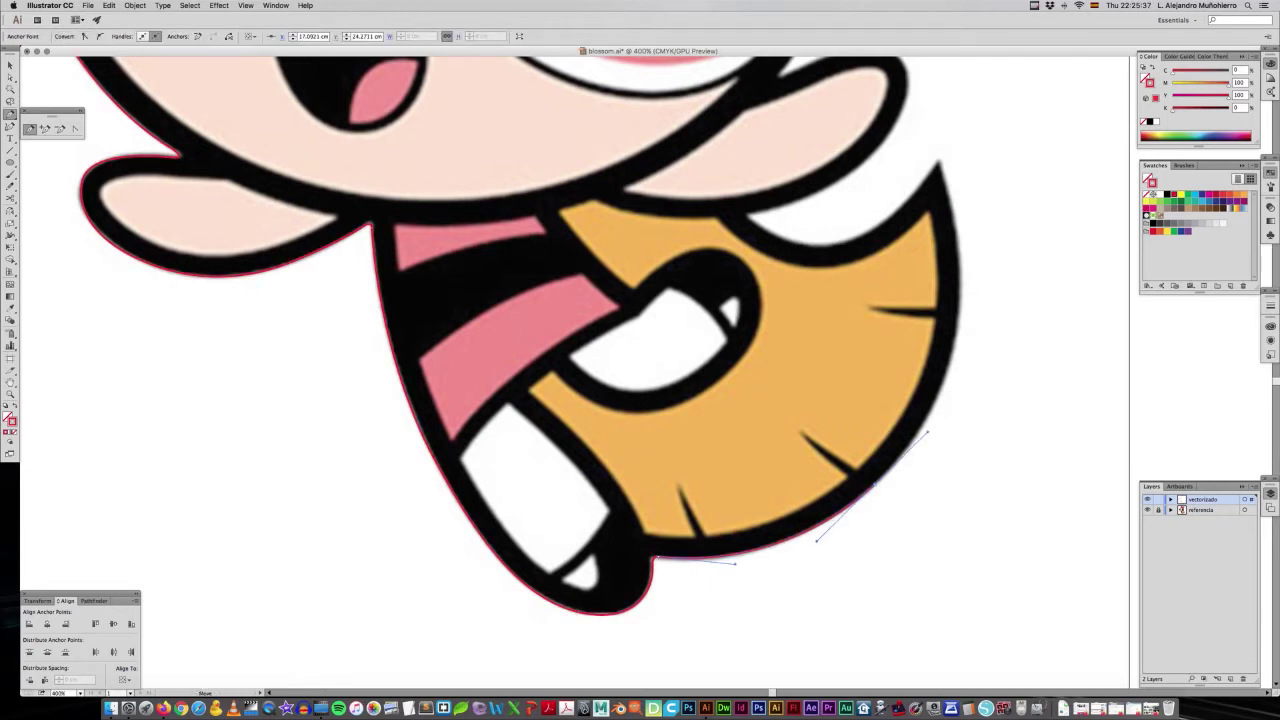
key(p)
key(ctrl+shift+a)
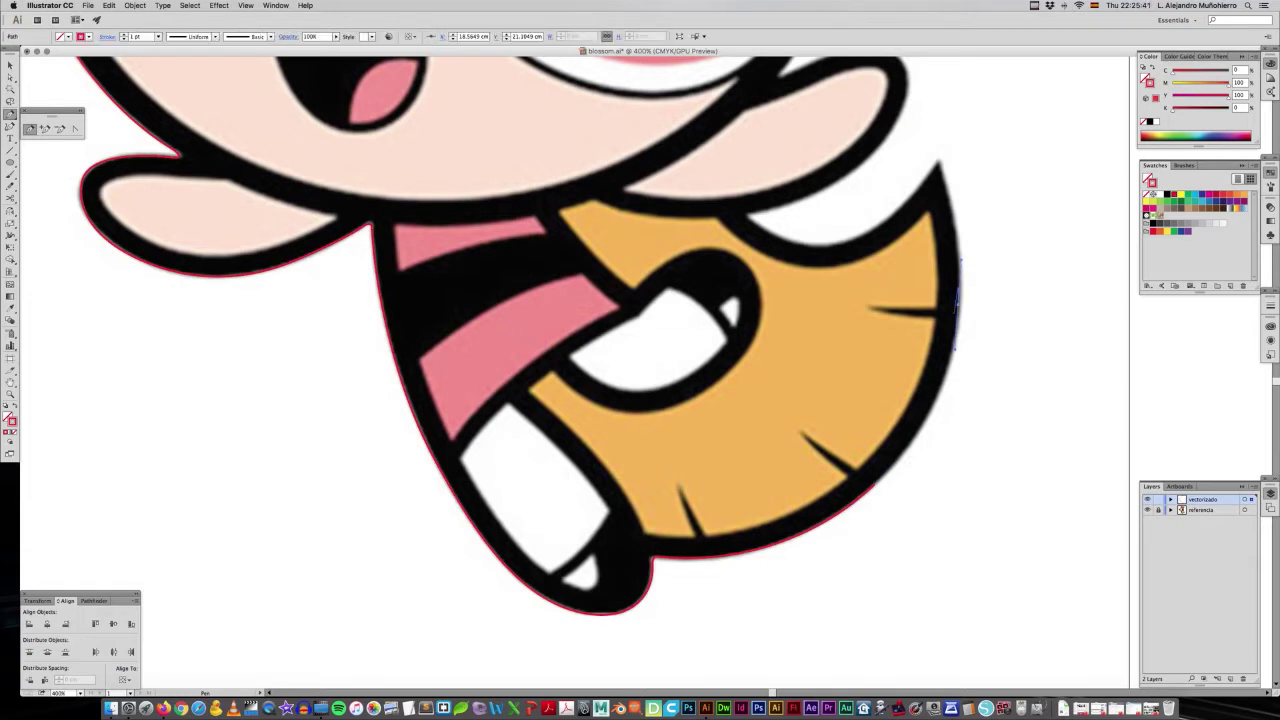
key(ctrl+a)
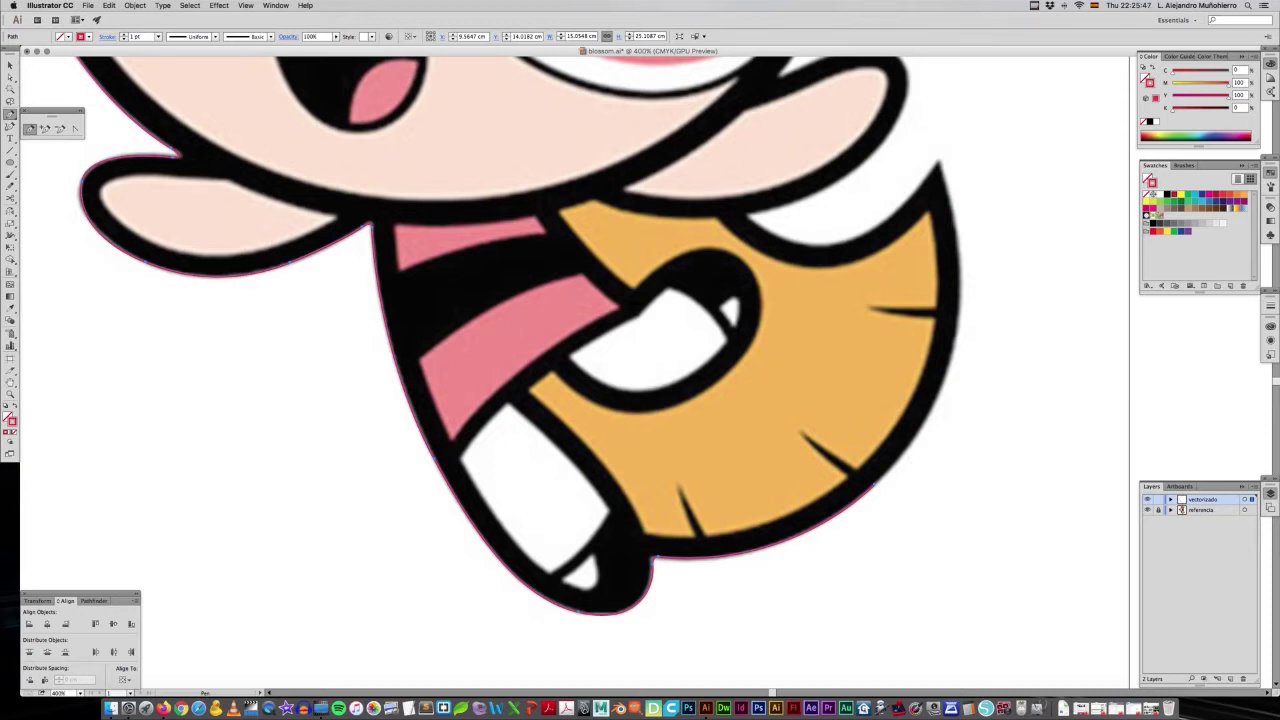
click(870, 487)
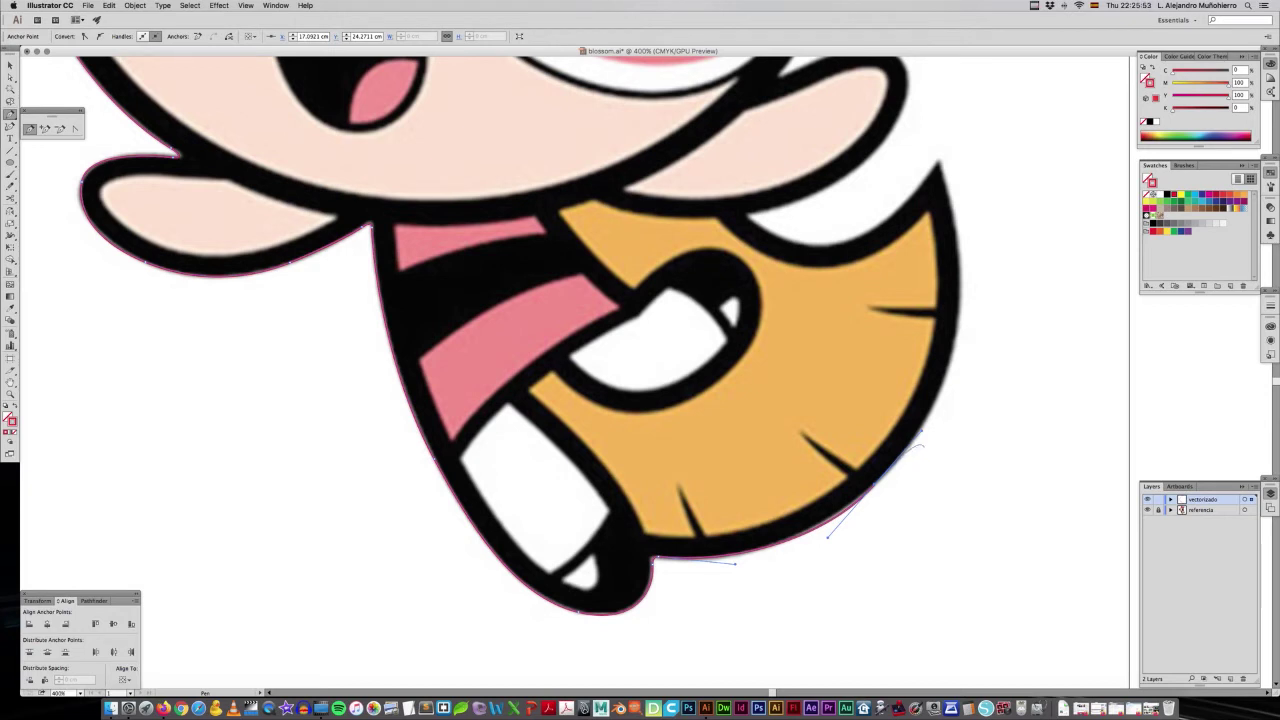
Reshape the lower-right hair curve's handles and undo a misplaced anchor on the right edge.
drag(920, 446, 925, 427)
drag(931, 422, 944, 396)
drag(944, 396, 932, 419)
mouse_move(932, 419)
mouse_down()
mouse_move(978, 310)
mouse_move(1005, 313)
mouse_move(1009, 288)
mouse_move(1000, 294)
mouse_up()
drag(1000, 294, 1034, 349)
click(930, 420)
drag(1012, 414, 1052, 444)
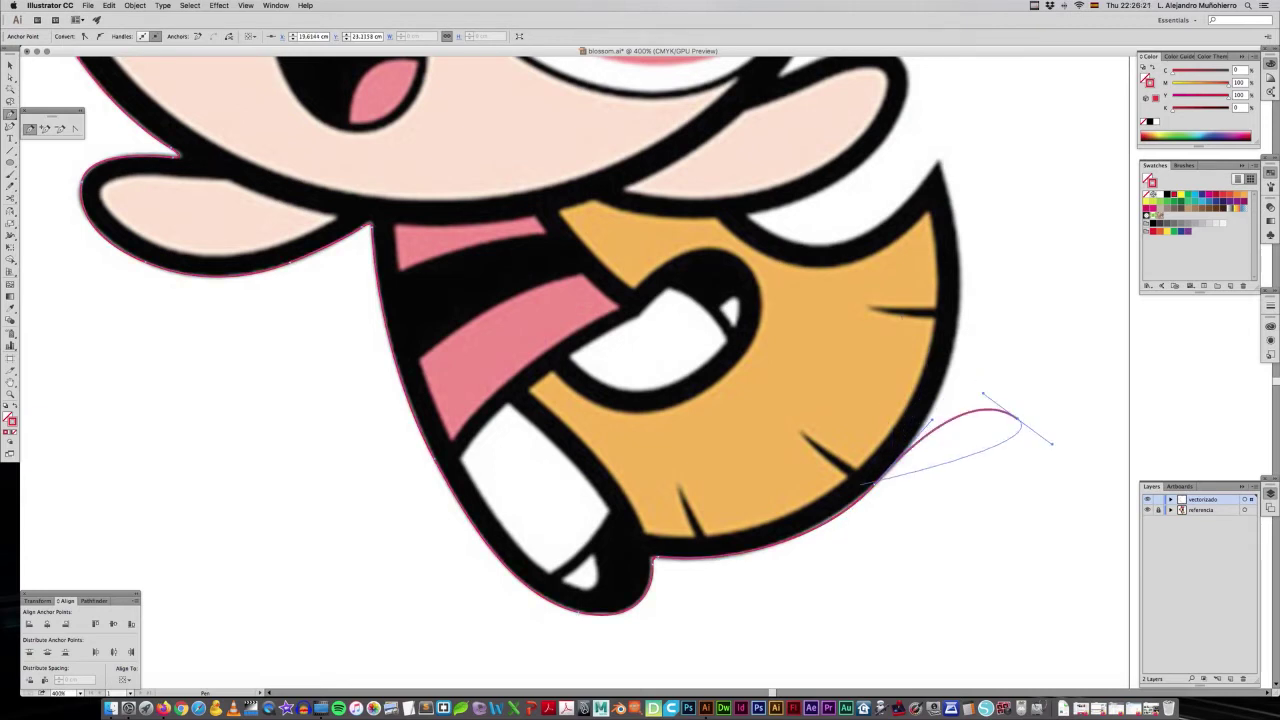
key(ctrl+z)
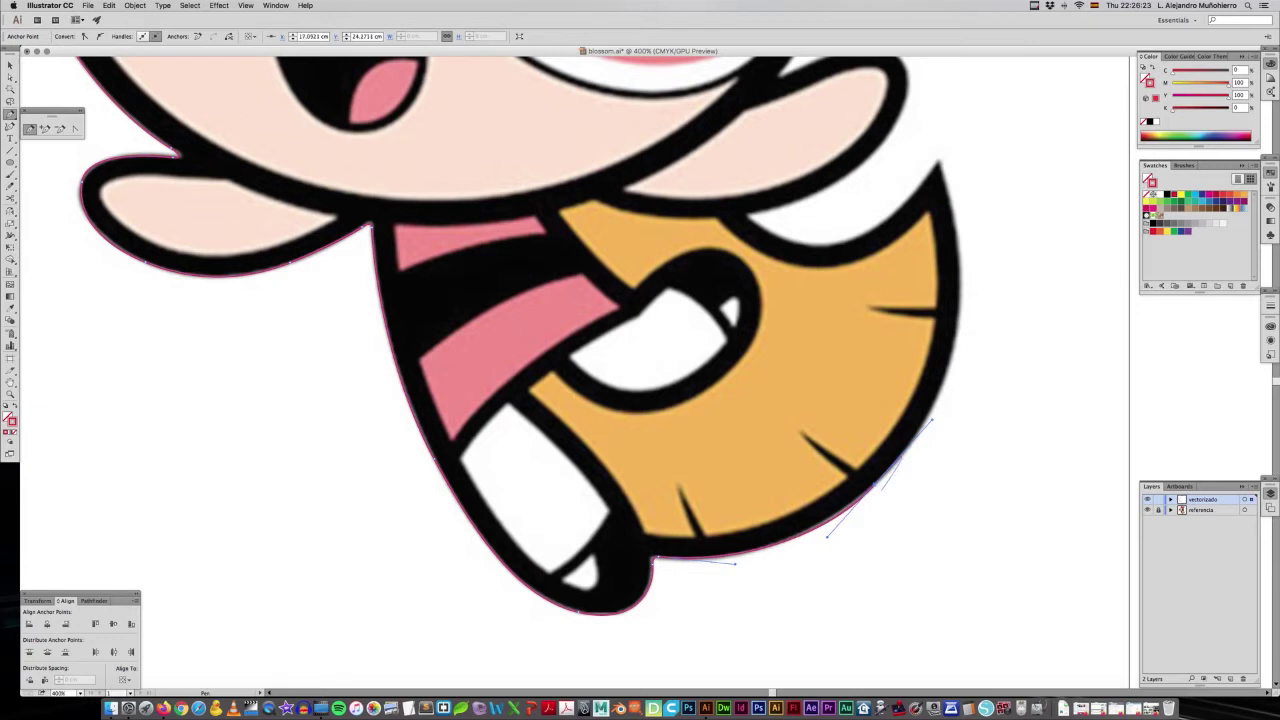
Place an anchor at the hair's pointed tip and curve the right hair edge to it.
click(939, 162)
drag(939, 162, 975, 283)
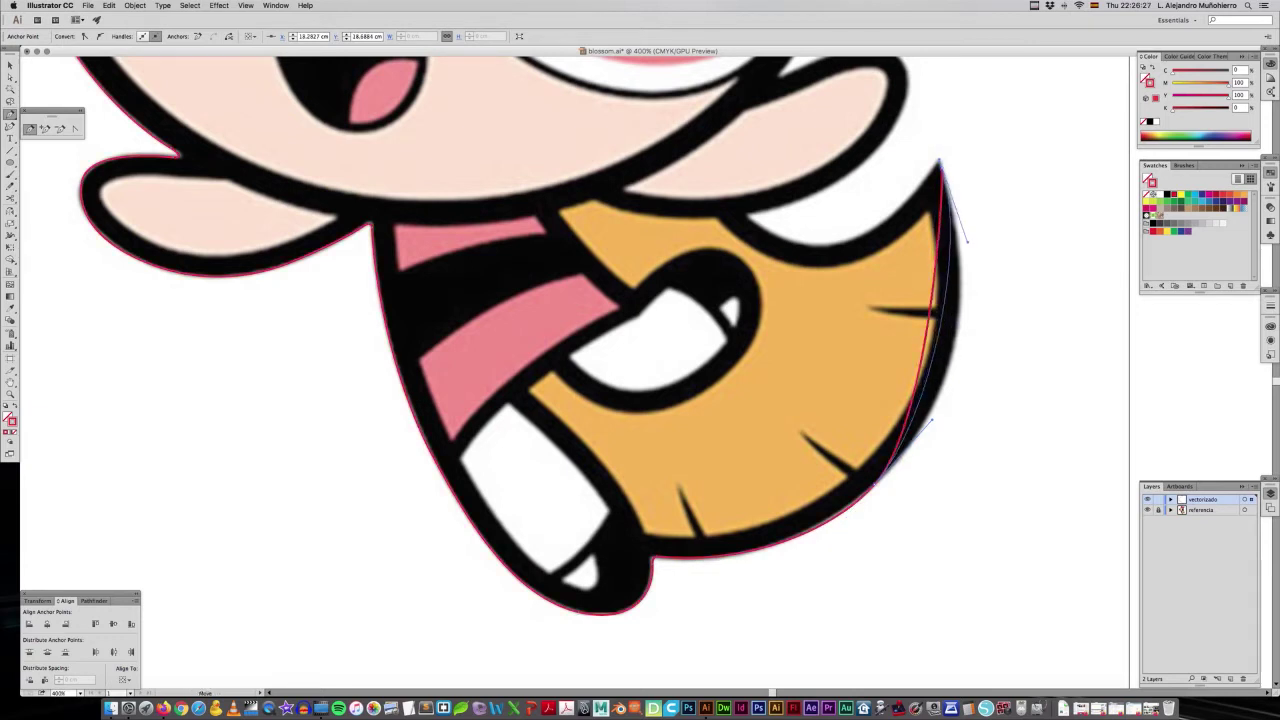
mouse_move(930, 420)
mouse_down()
mouse_move(960, 383)
mouse_move(960, 399)
mouse_up()
key(p)
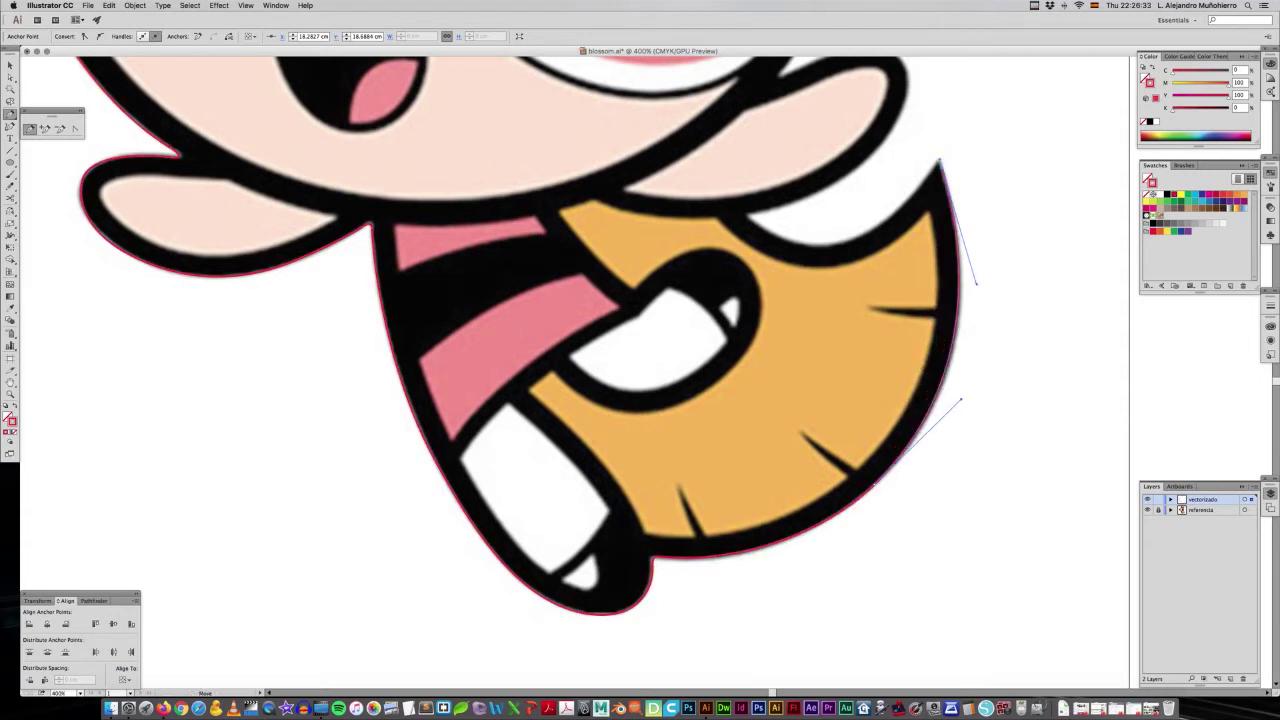
Add curved anchors along the hair's top edge toward the arm.
click(938, 161)
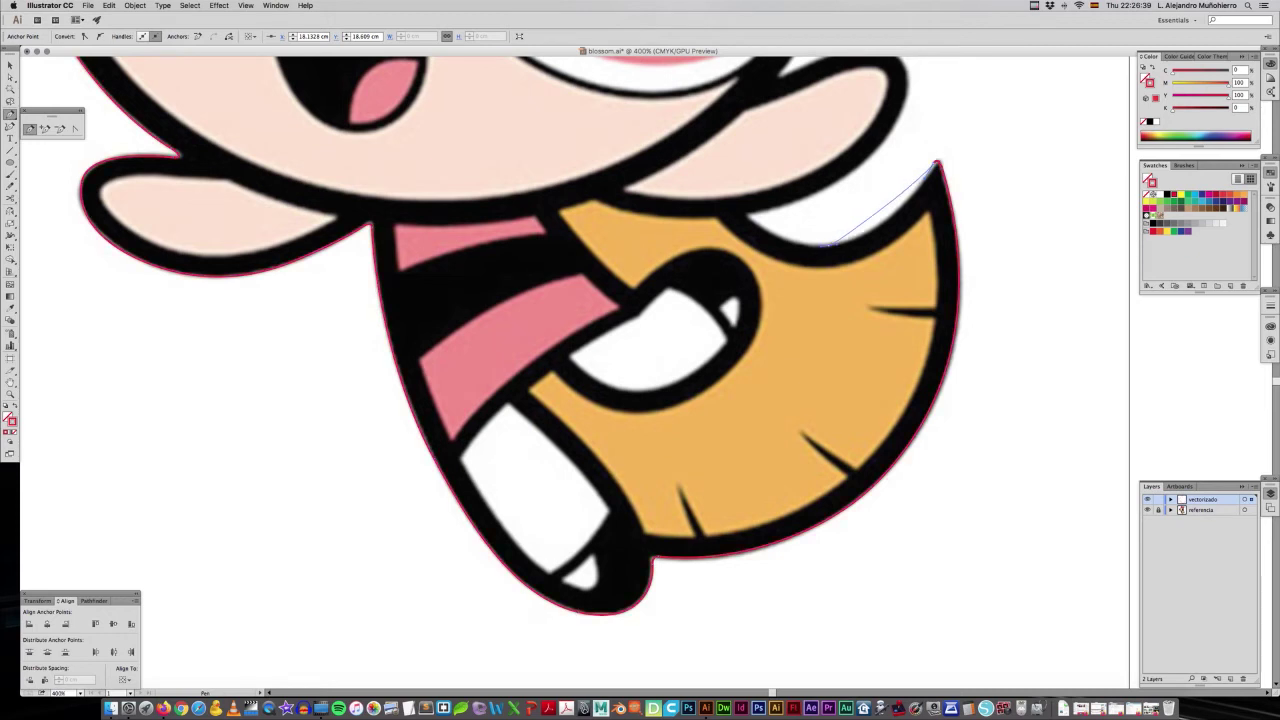
drag(828, 244, 801, 244)
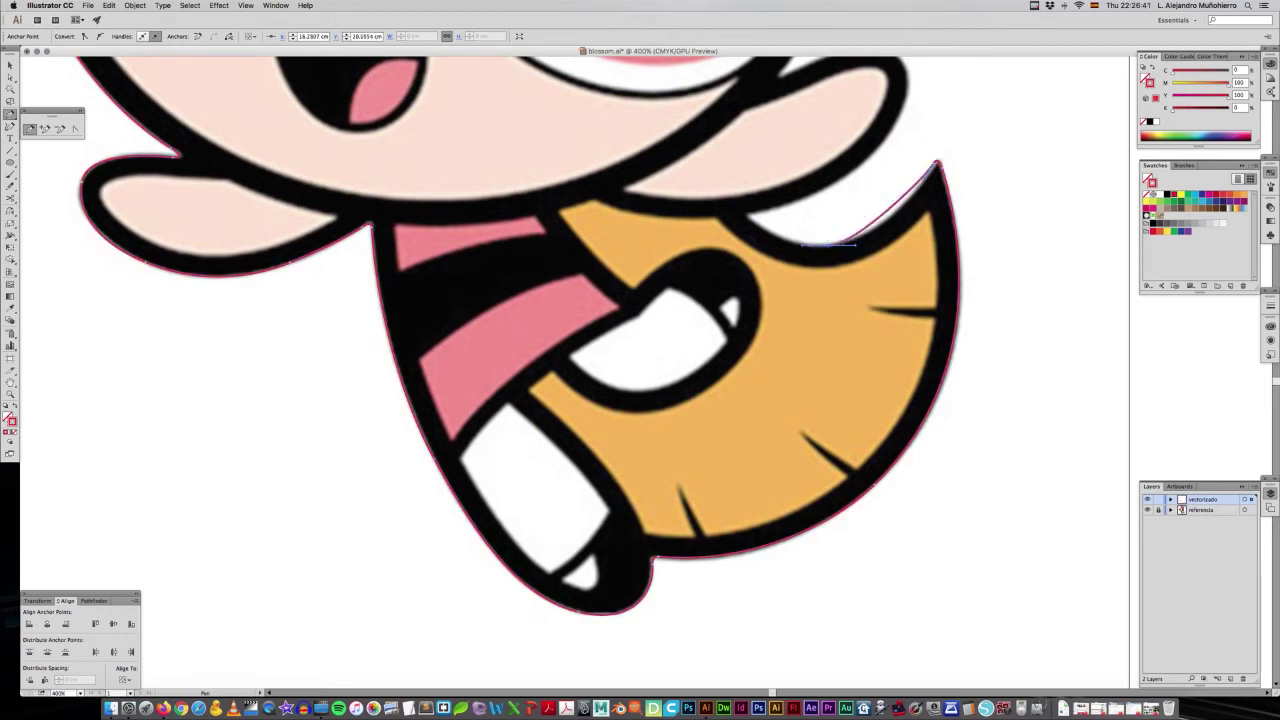
key(super)
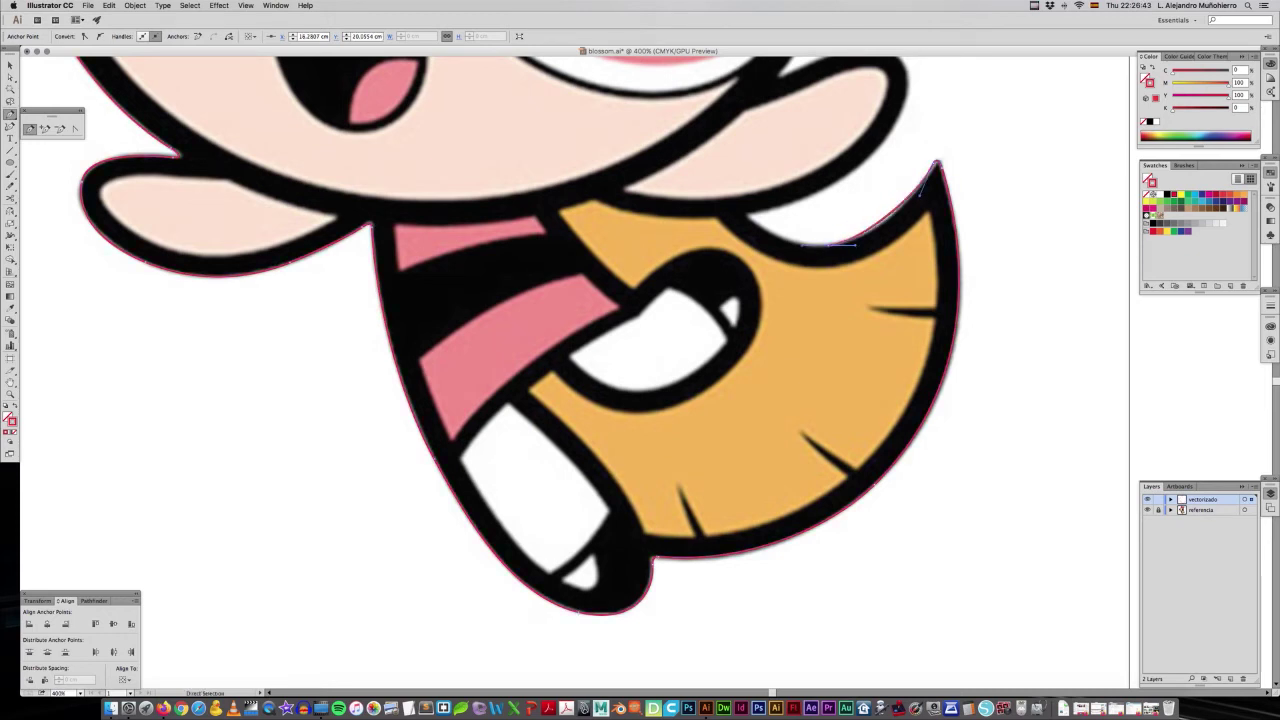
drag(855, 244, 862, 246)
drag(800, 244, 792, 244)
click(748, 215)
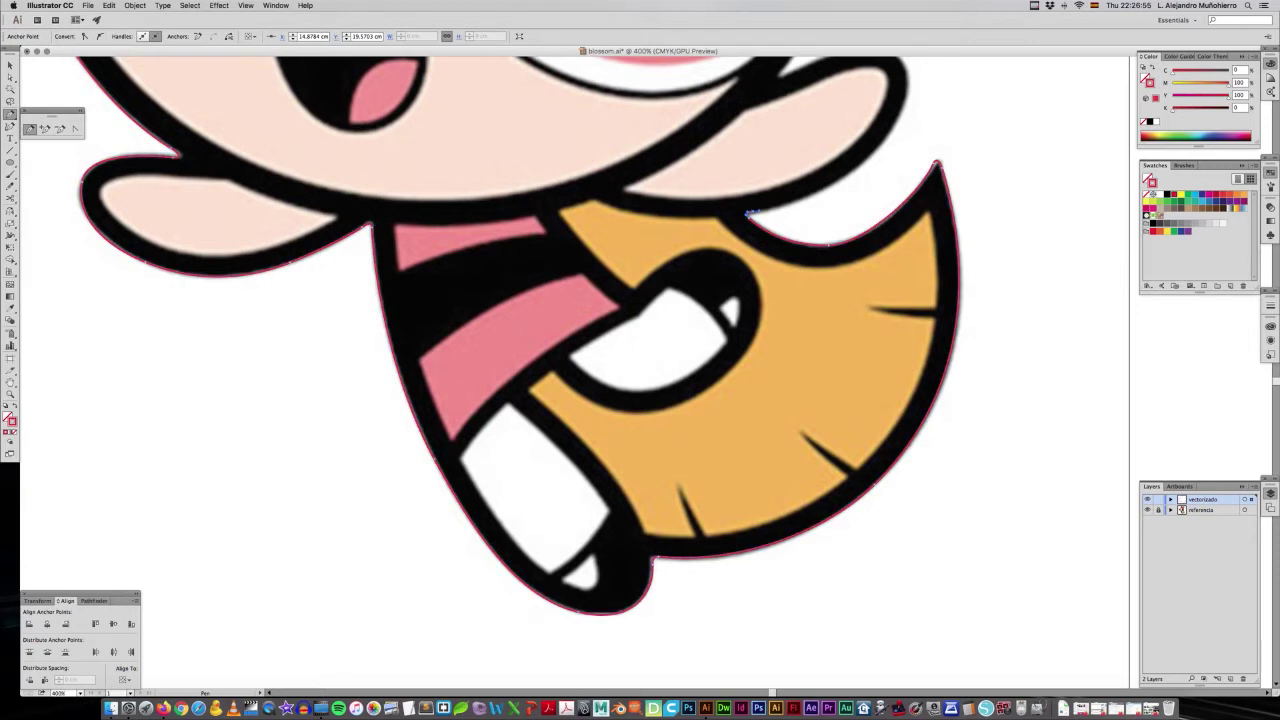
mouse_move(748, 214)
mouse_down()
mouse_move(810, 188)
mouse_move(644, 341)
mouse_up()
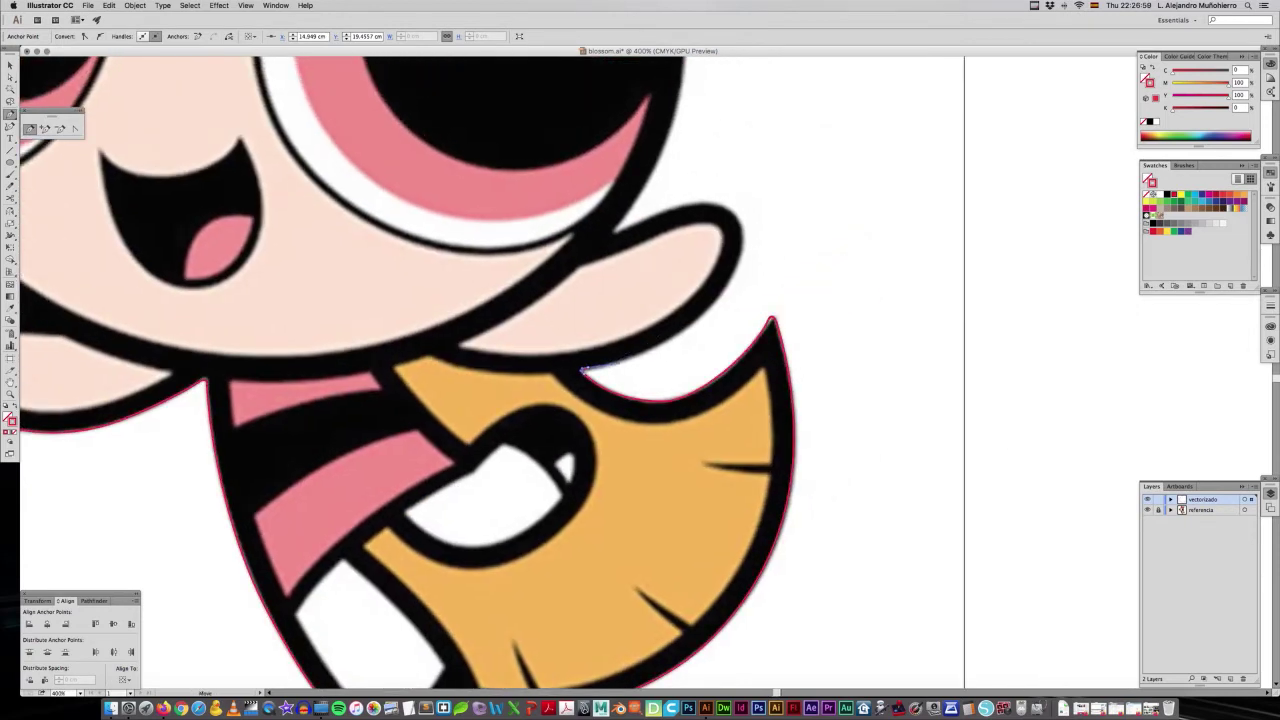
Place an anchor along the arm outline and shape the curve near the cheek corner.
drag(734, 267, 710, 311)
drag(628, 362, 641, 362)
mouse_move(738, 263)
mouse_down()
mouse_move(728, 209)
mouse_move(740, 225)
mouse_up()
mouse_move(740, 212)
mouse_down()
mouse_move(750, 243)
mouse_move(742, 232)
mouse_up()
drag(680, 210, 760, 395)
click(696, 419)
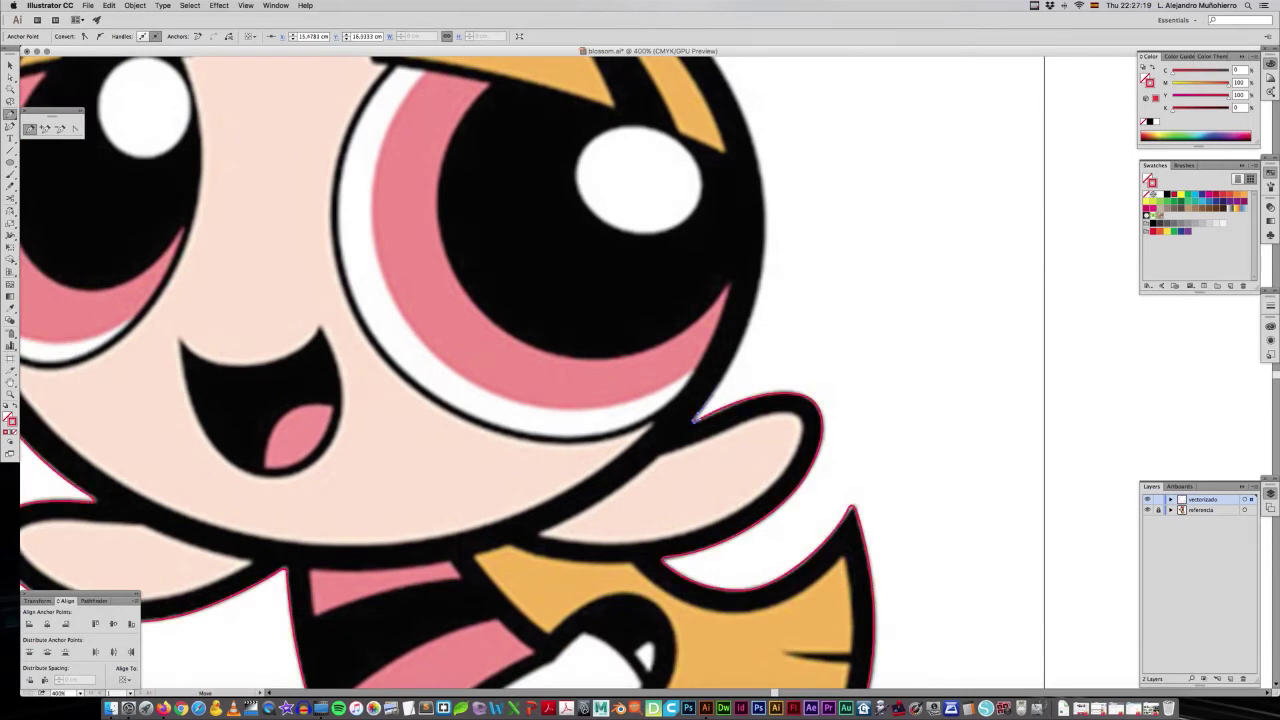
Add anchors up the head edge, ending in a sharp corner at the top.
drag(640, 300, 614, 378)
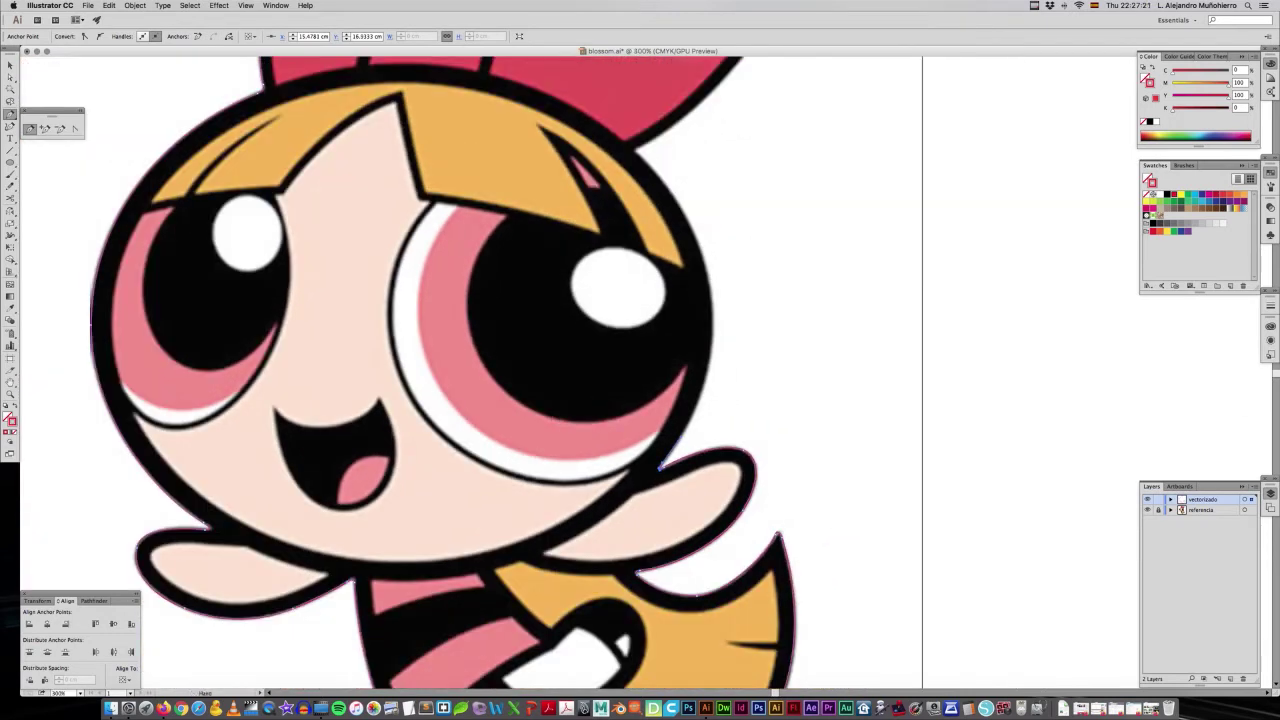
scroll(500, 370, up, 3)
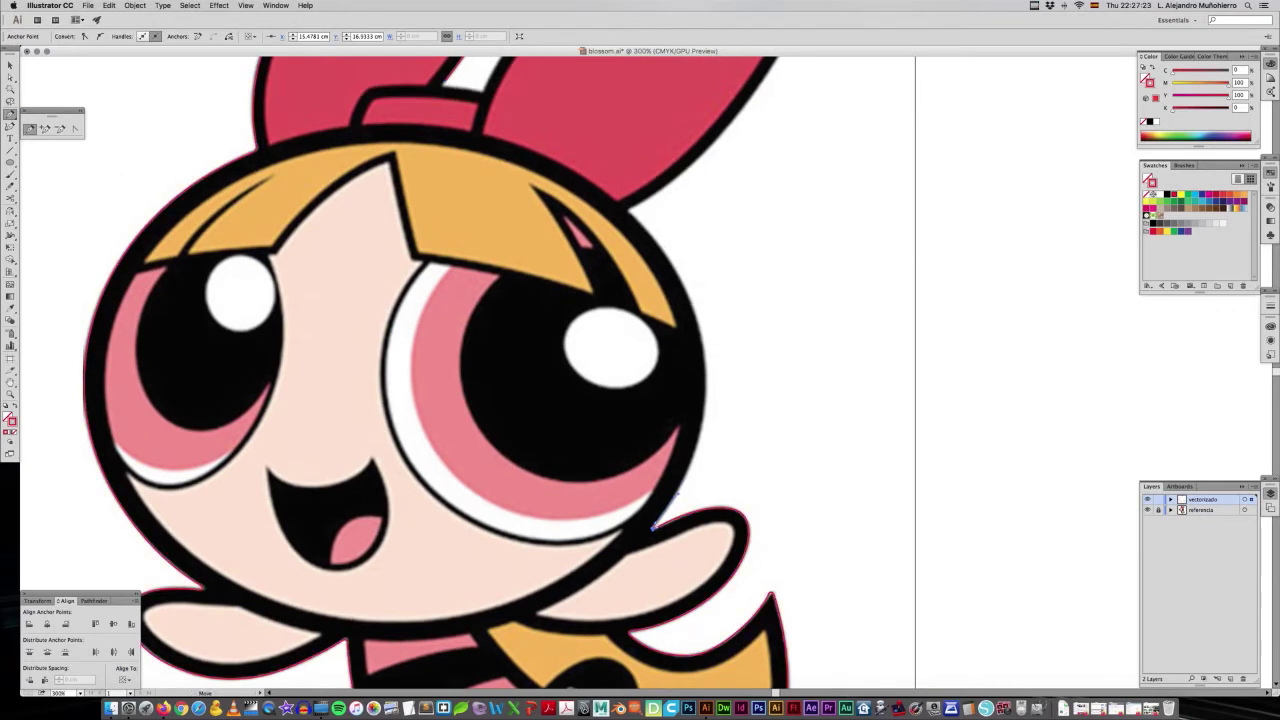
drag(706, 391, 706, 340)
scroll(706, 340, up, 3)
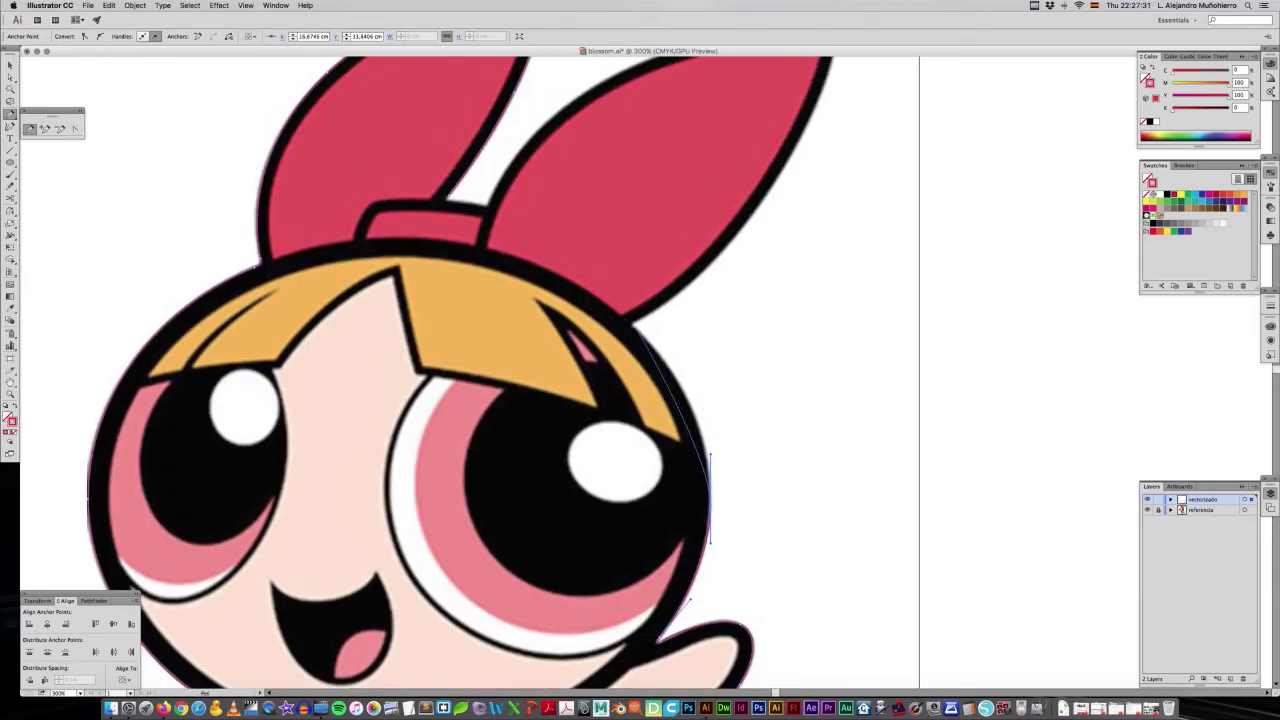
drag(636, 325, 676, 356)
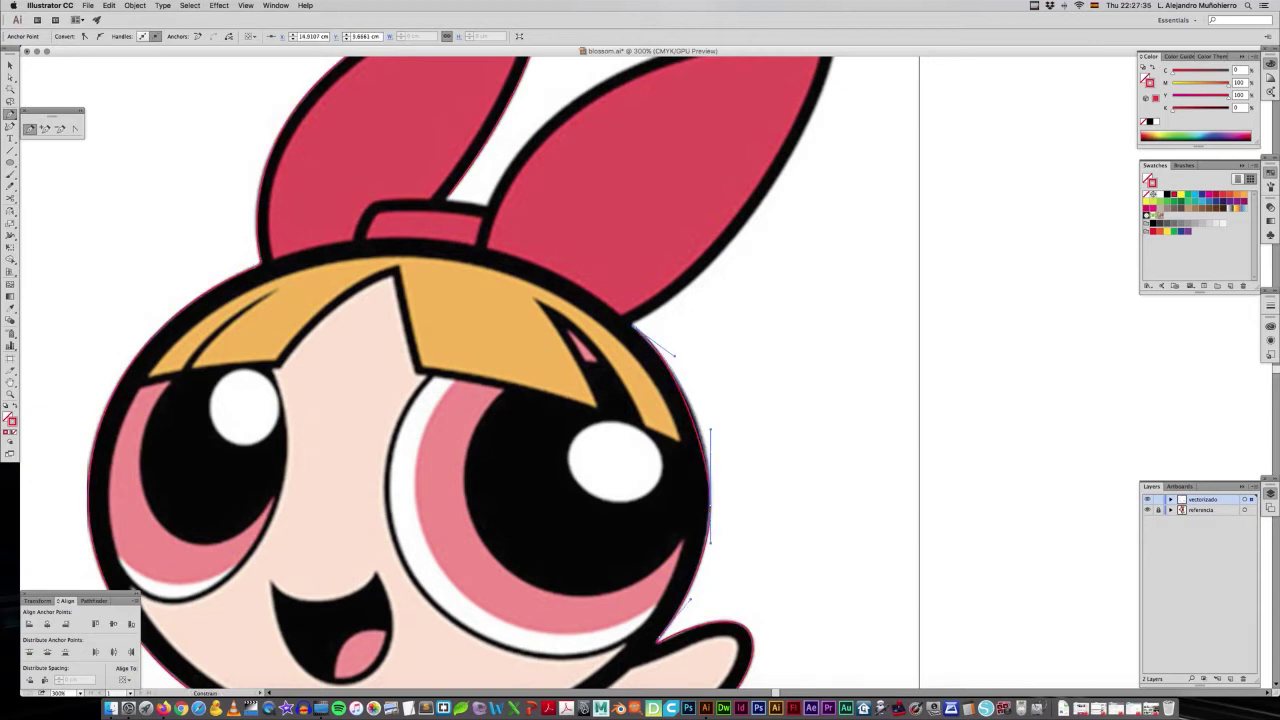
click(634, 323)
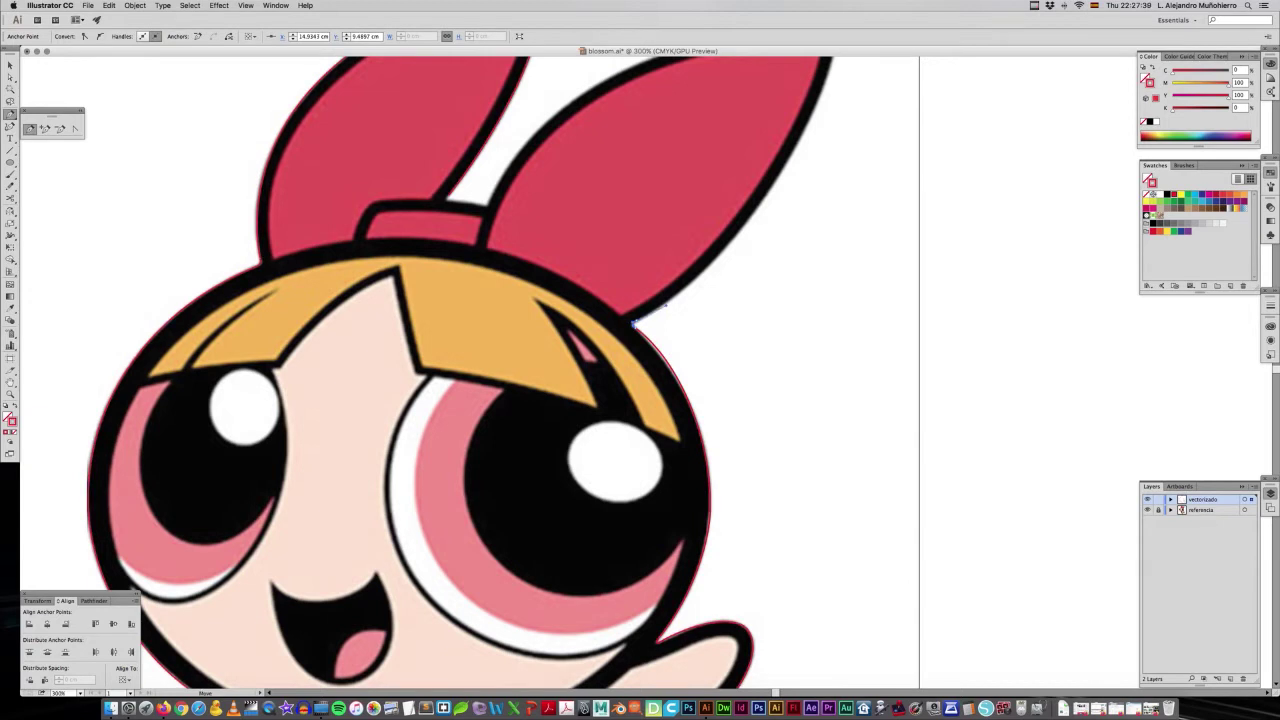
Trace the right bow loop's lower edge to a sharp point at its tip.
drag(634, 323, 422, 532)
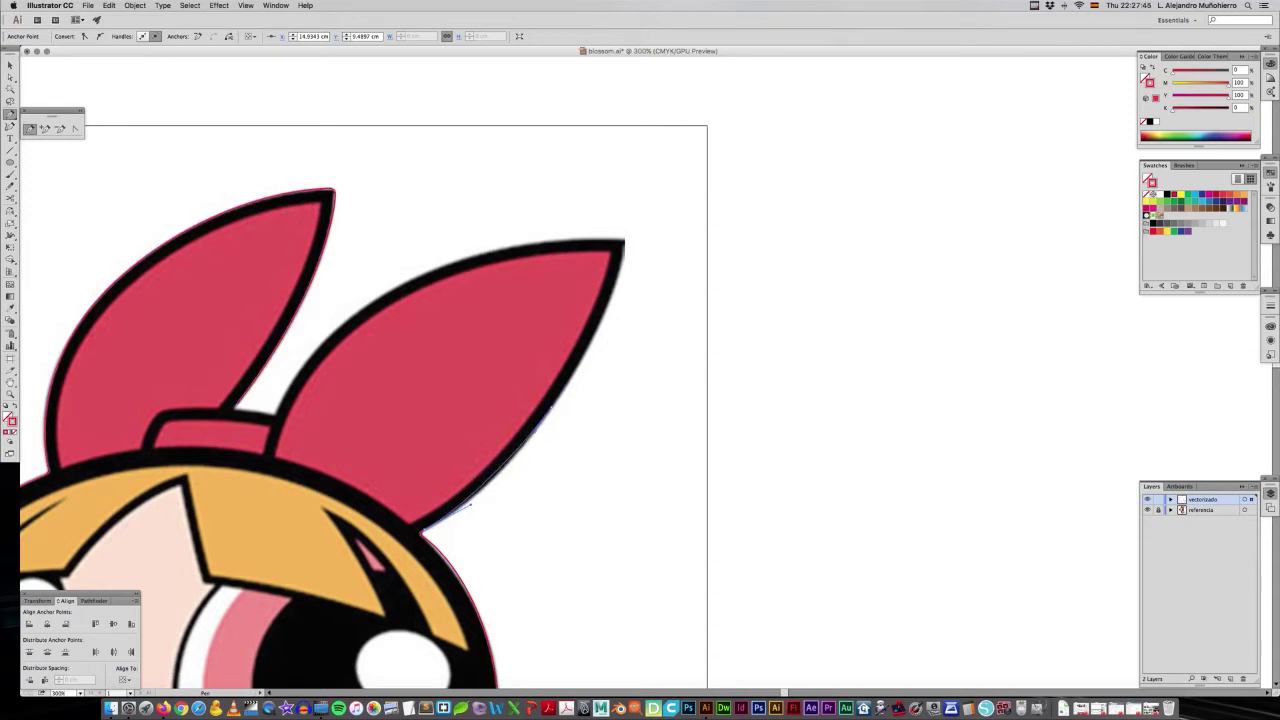
drag(521, 449, 551, 407)
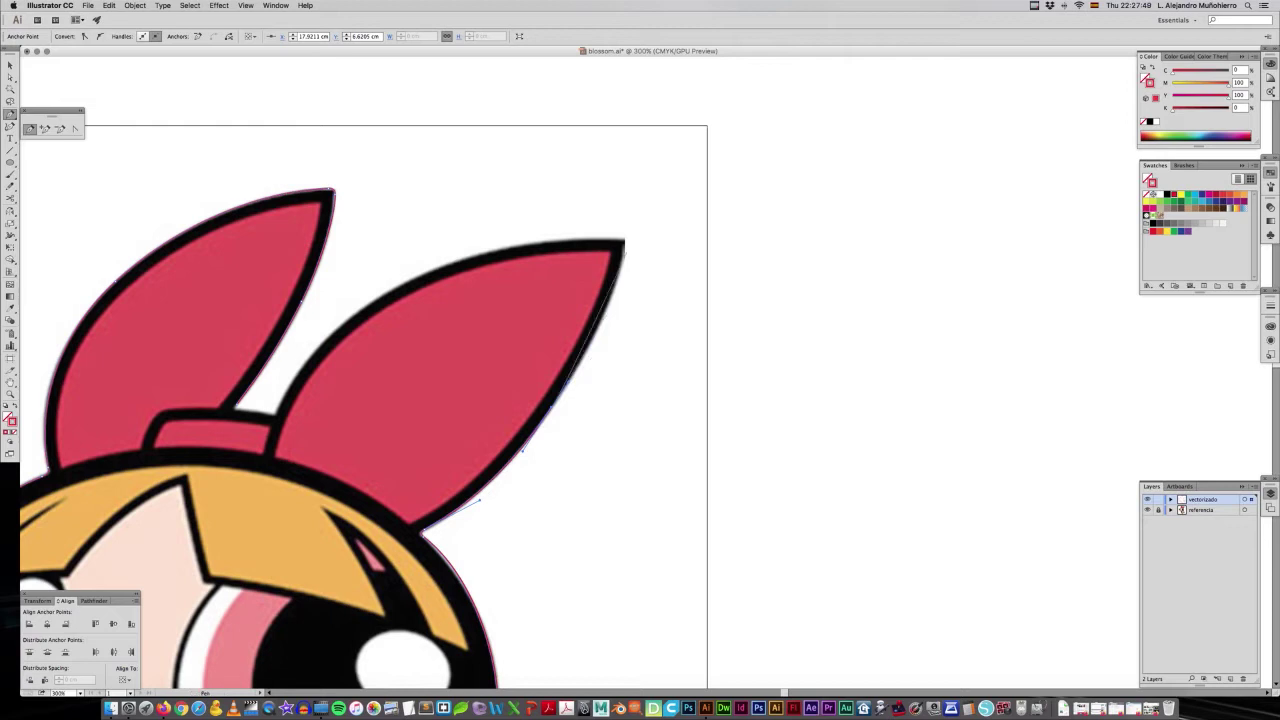
click(624, 243)
drag(624, 243, 621, 286)
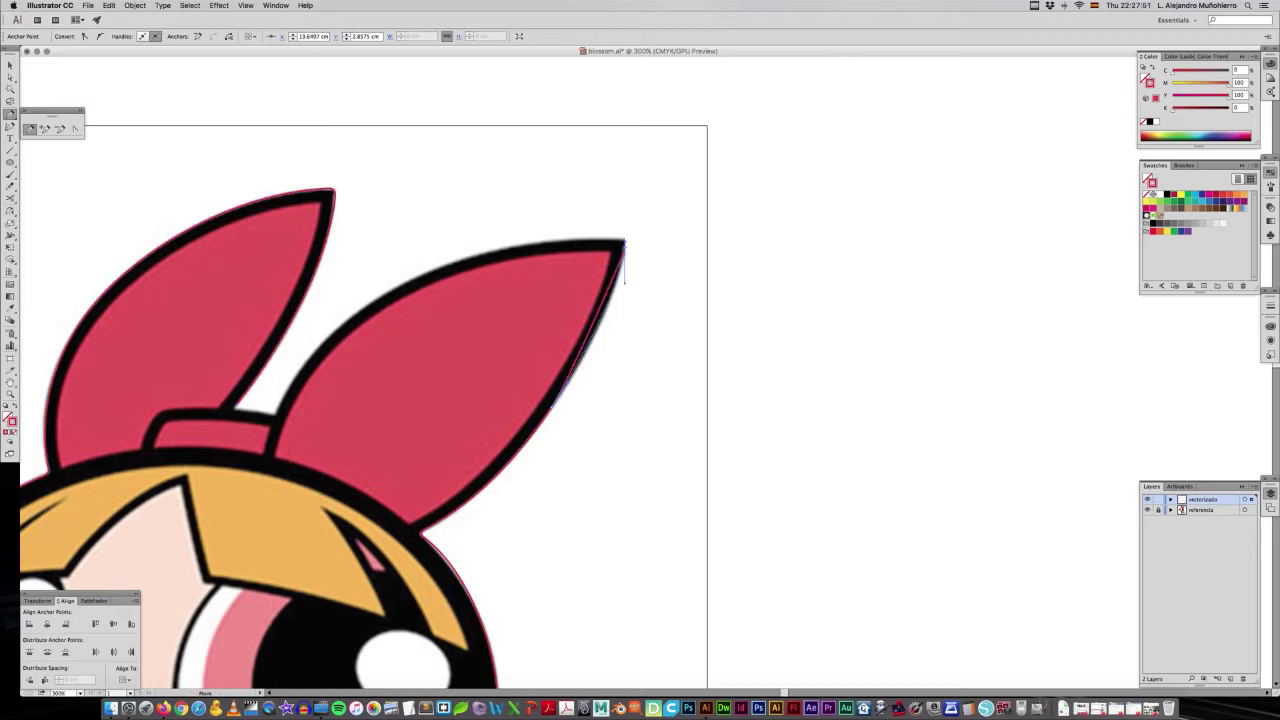
drag(520, 446, 587, 356)
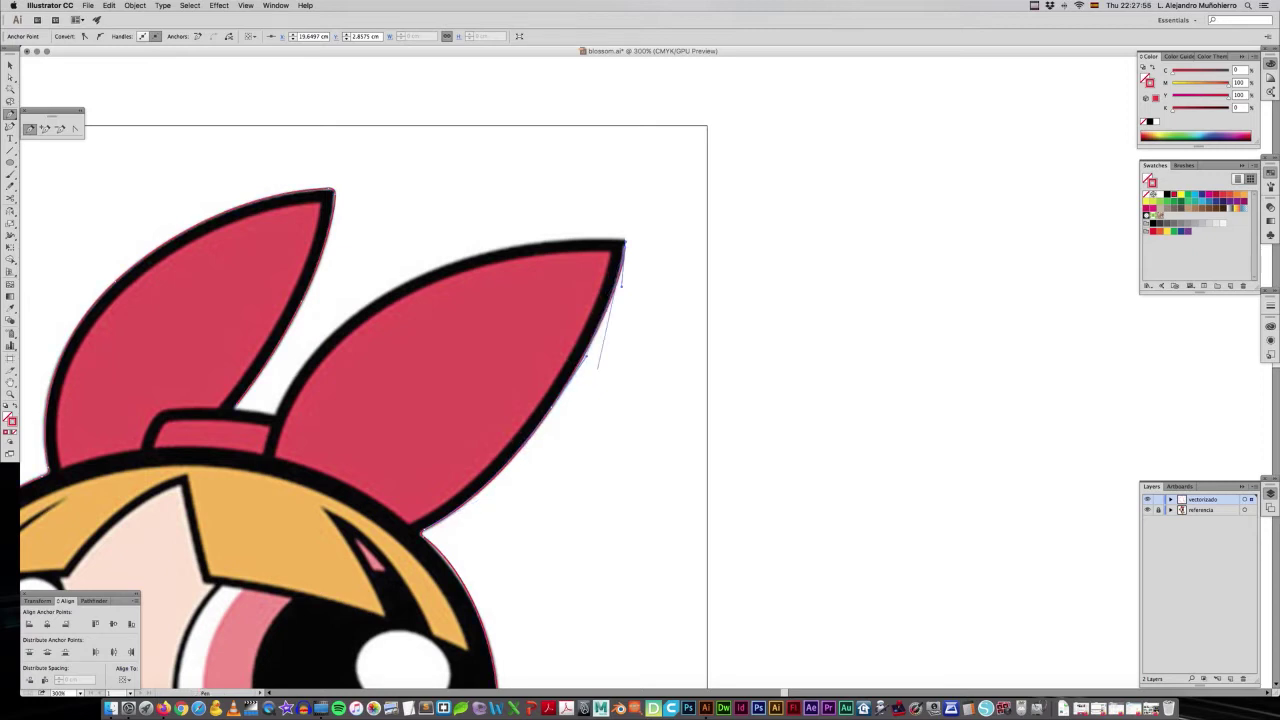
click(622, 243)
drag(622, 242, 619, 239)
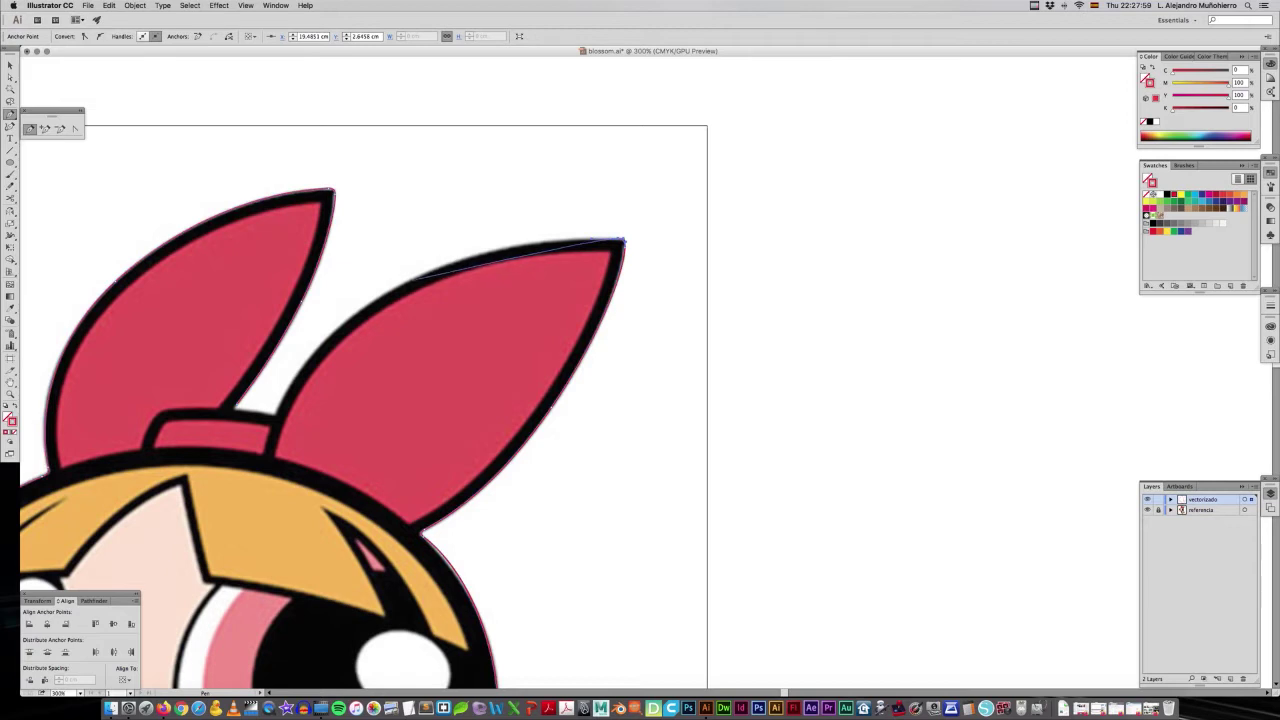
Curve the outline along the bow loop's top edge and inner curve.
drag(404, 284, 432, 266)
drag(623, 241, 525, 238)
drag(432, 266, 455, 254)
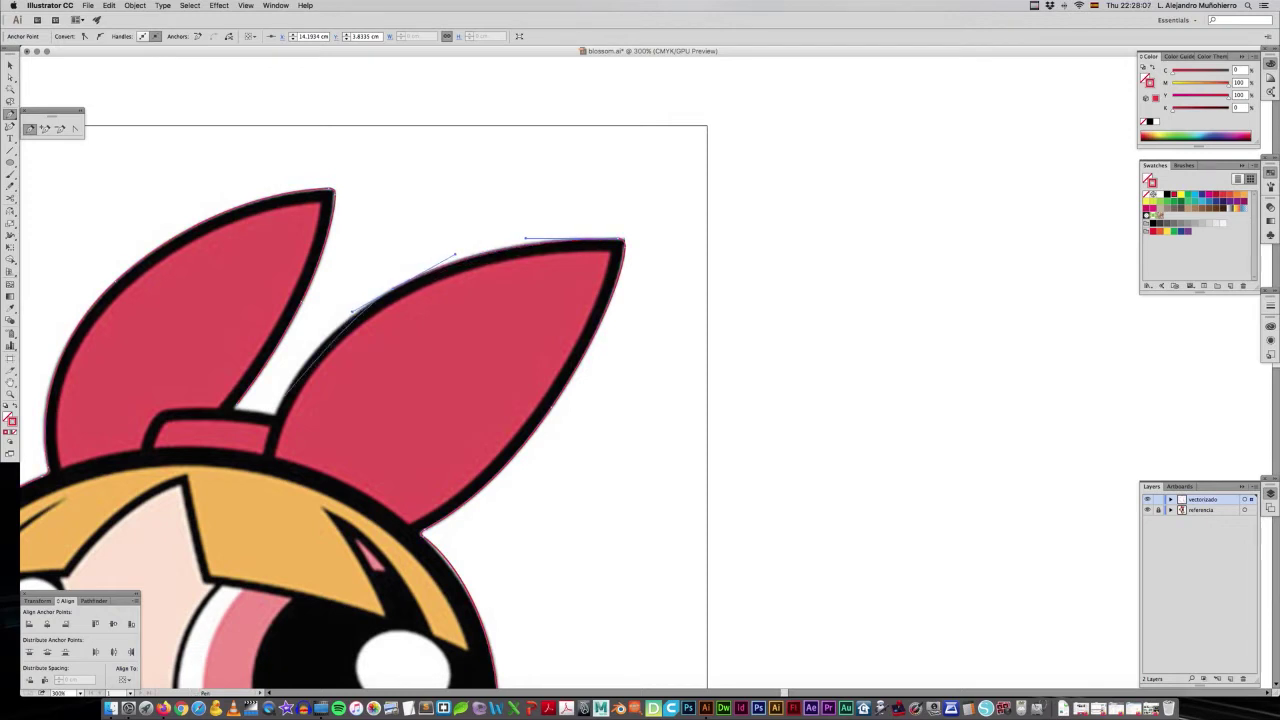
click(352, 311)
drag(279, 403, 285, 388)
drag(352, 311, 322, 325)
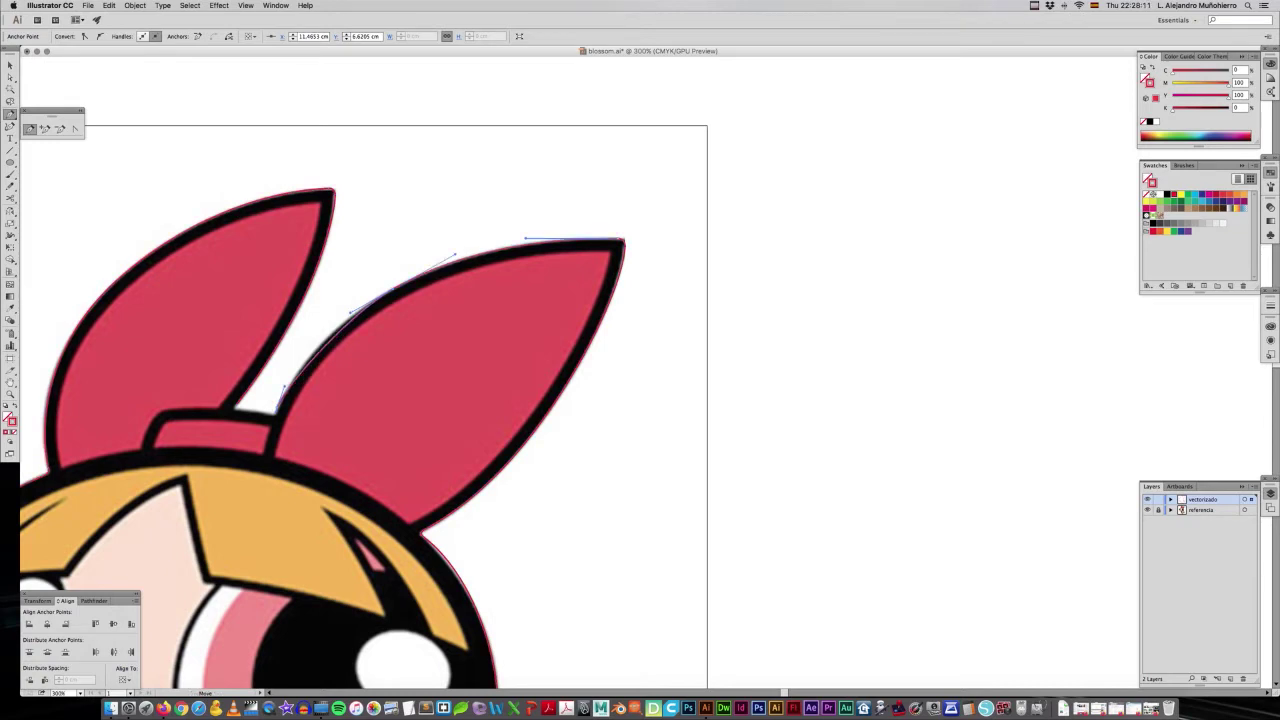
Close the silhouette outline path and deselect it.
scroll(412, 403, left, 5)
scroll(412, 403, down, 2)
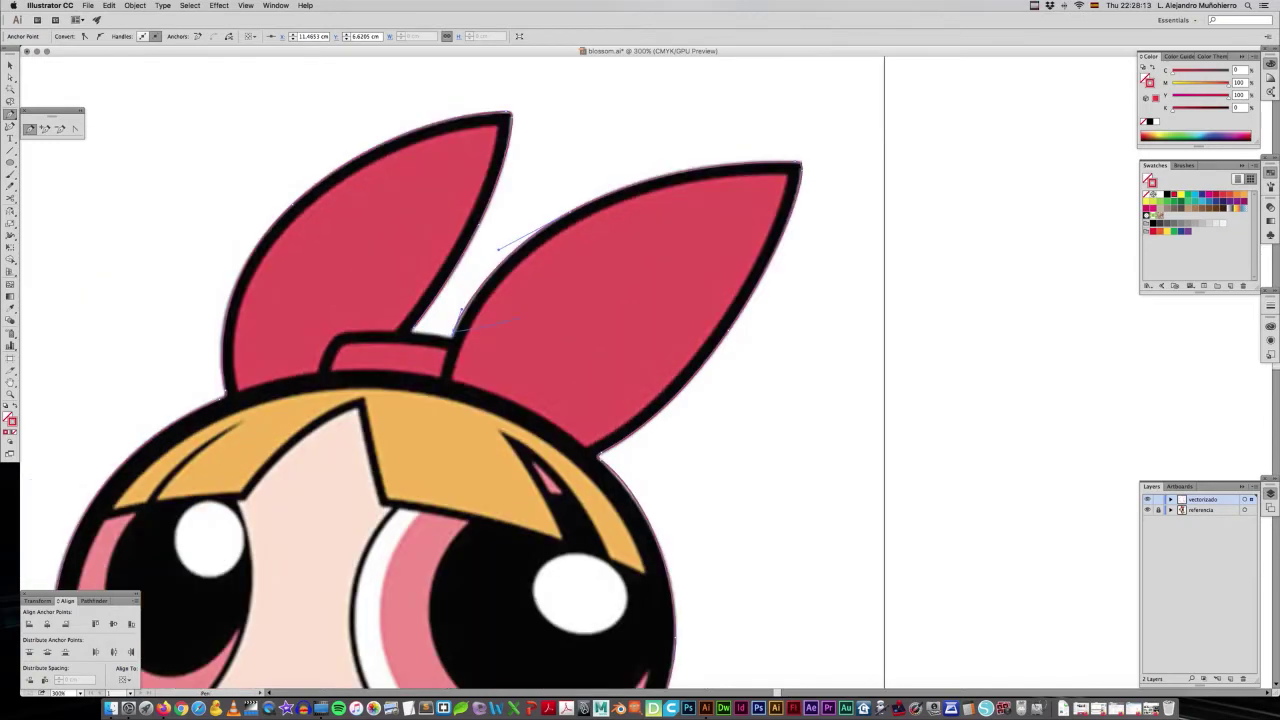
click(450, 335)
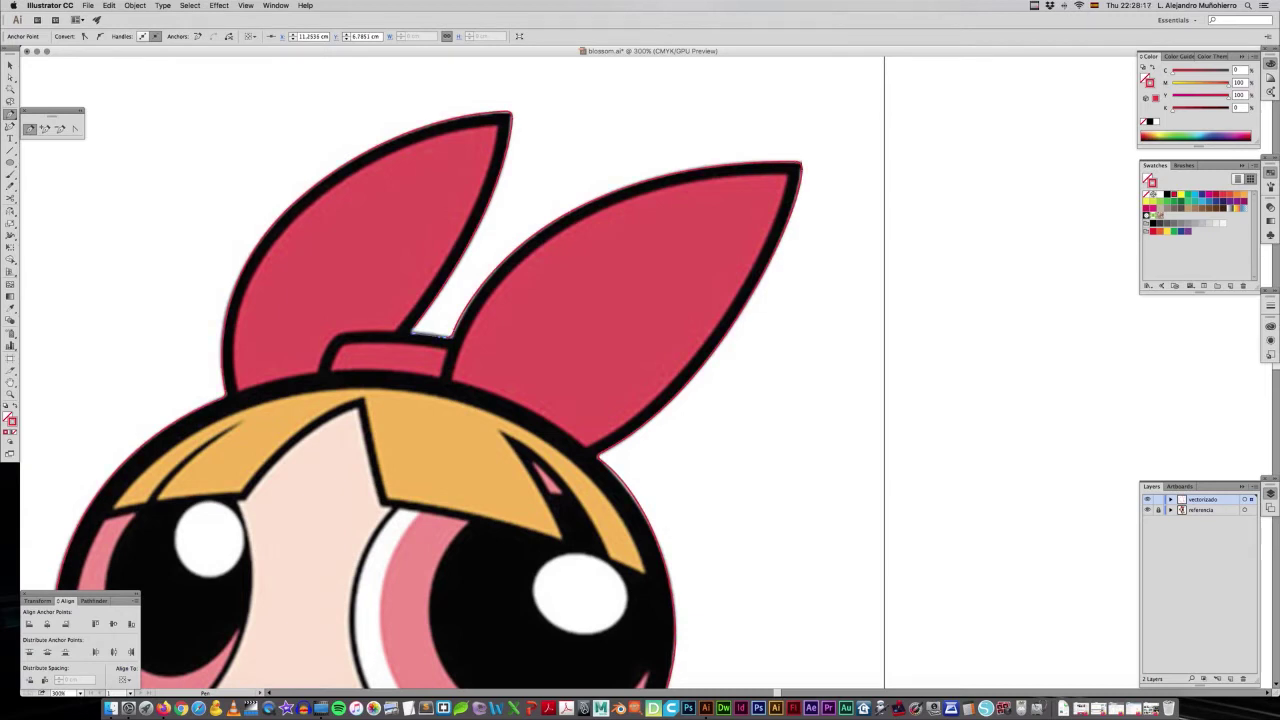
drag(412, 330, 460, 260)
key(Escape)
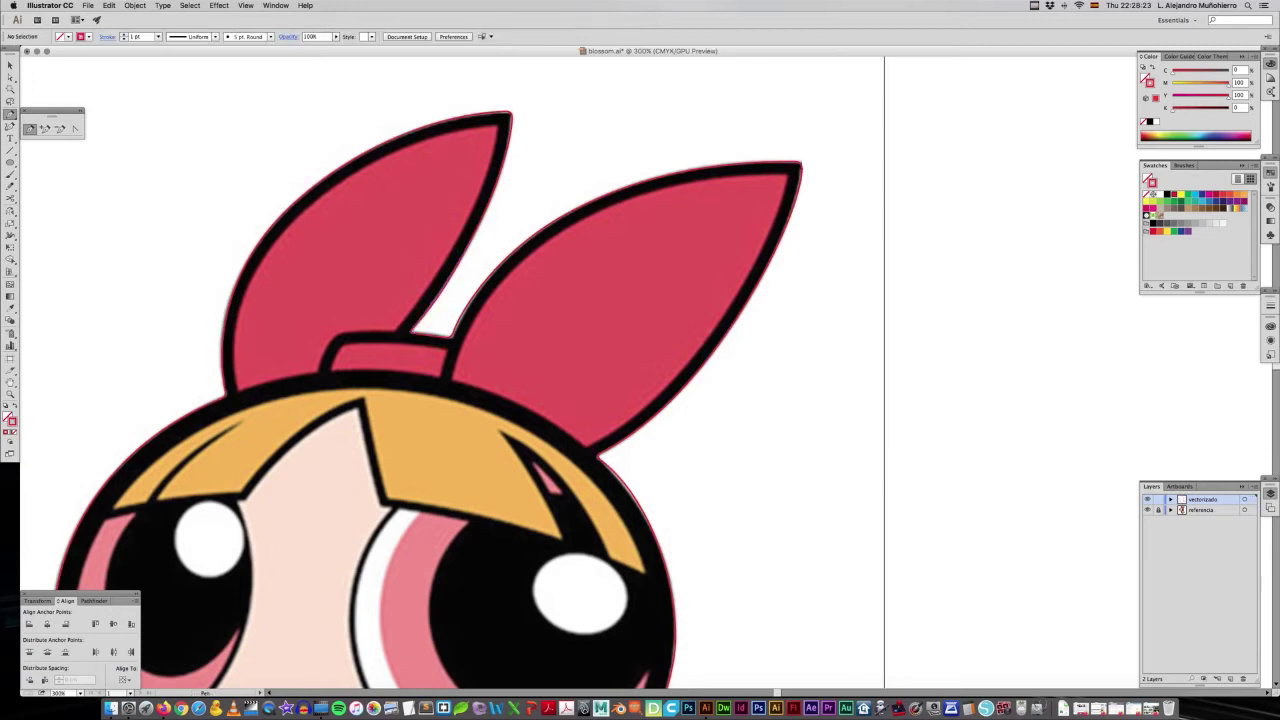
key(ctrl+1)
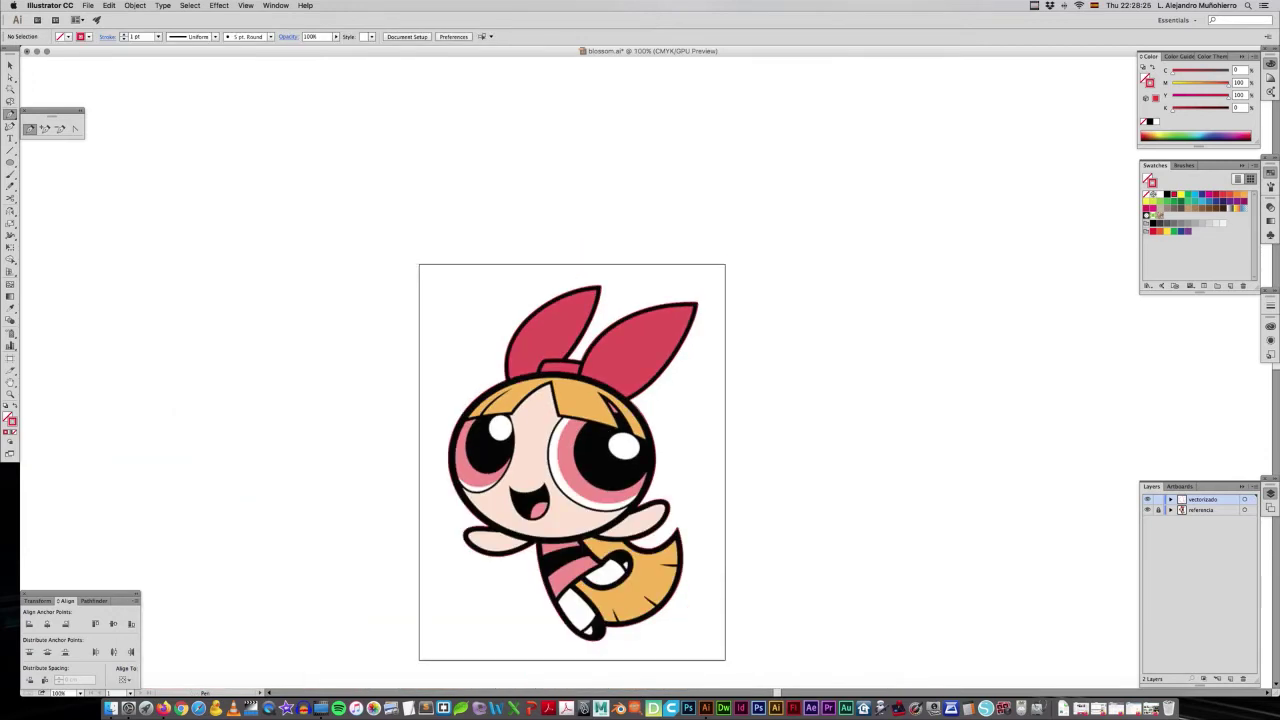
drag(570, 460, 552, 387)
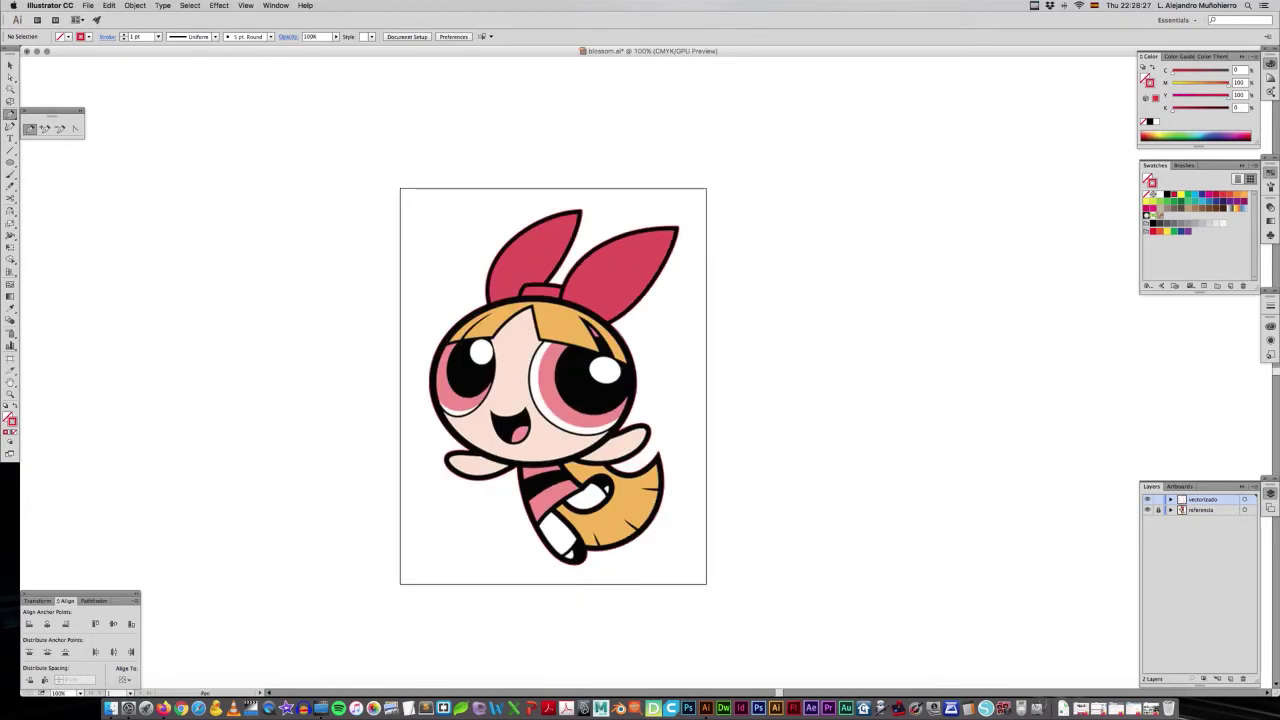
click(1147, 510)
key(v)
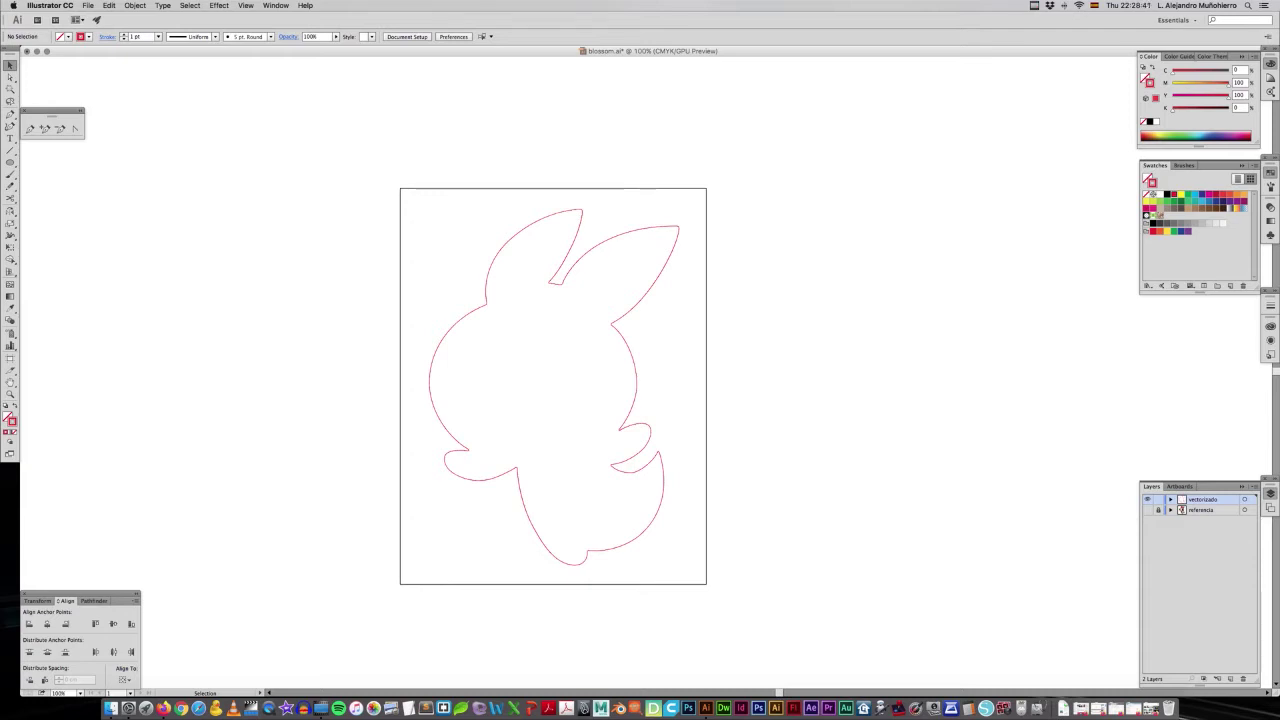
key(ctrl+a)
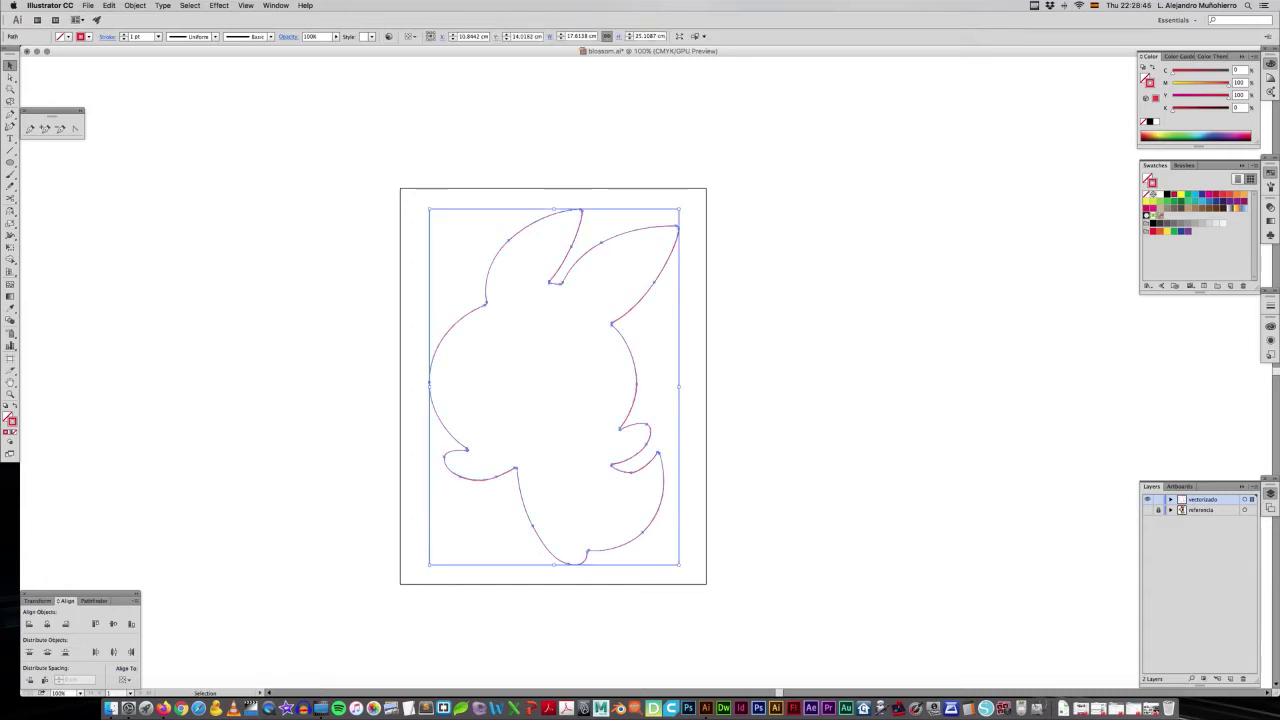
key(shift+x)
key(ctrl+shift+a)
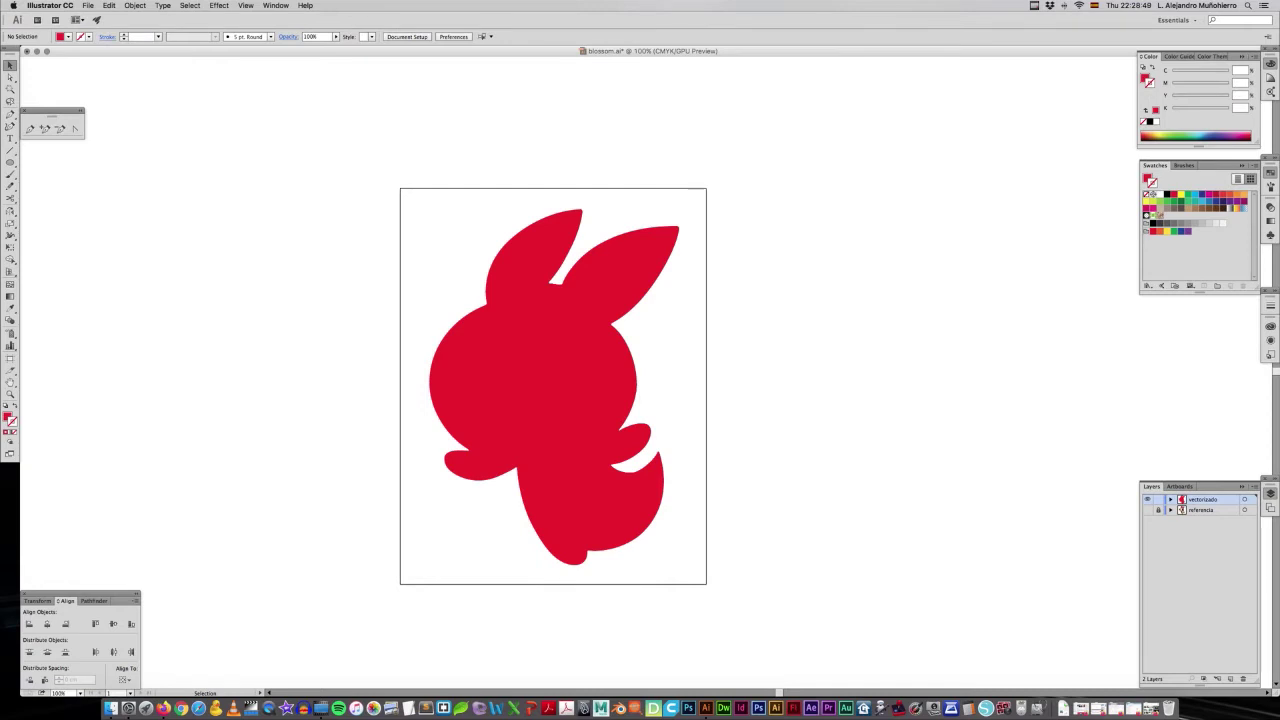
key(ctrl+a)
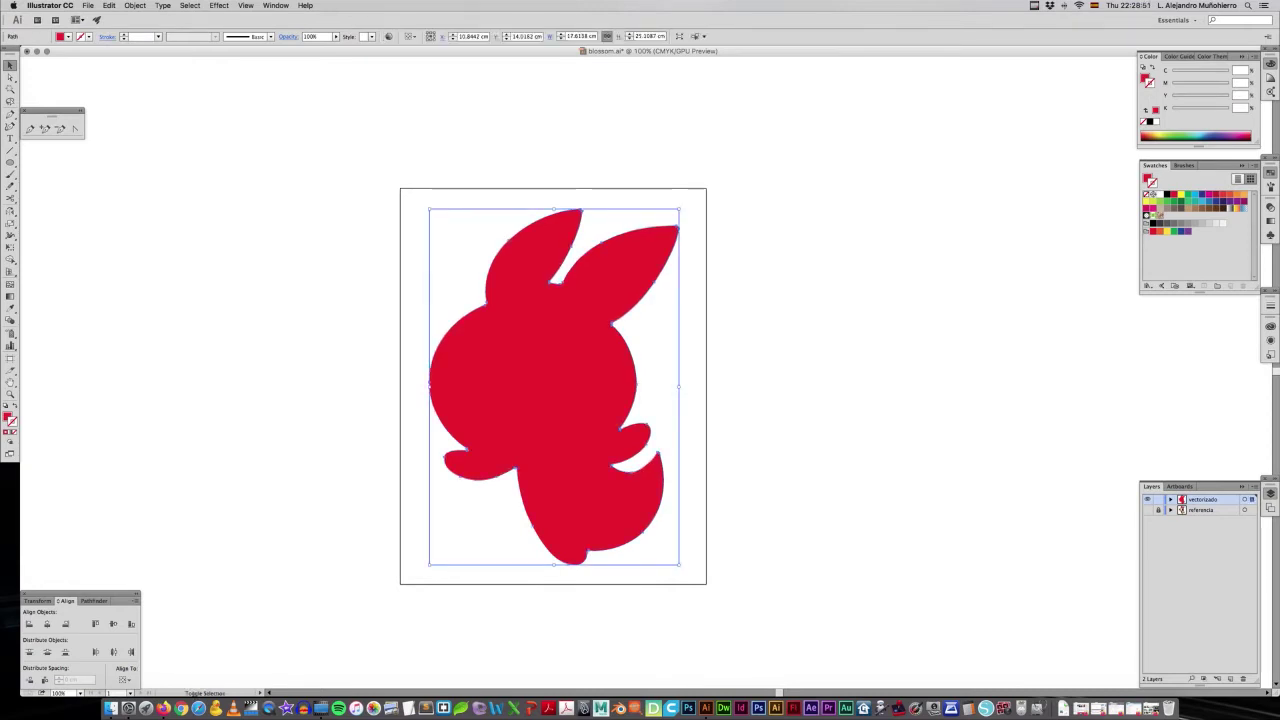
key(shift+x)
key(slash)
key(ctrl+shift+a)
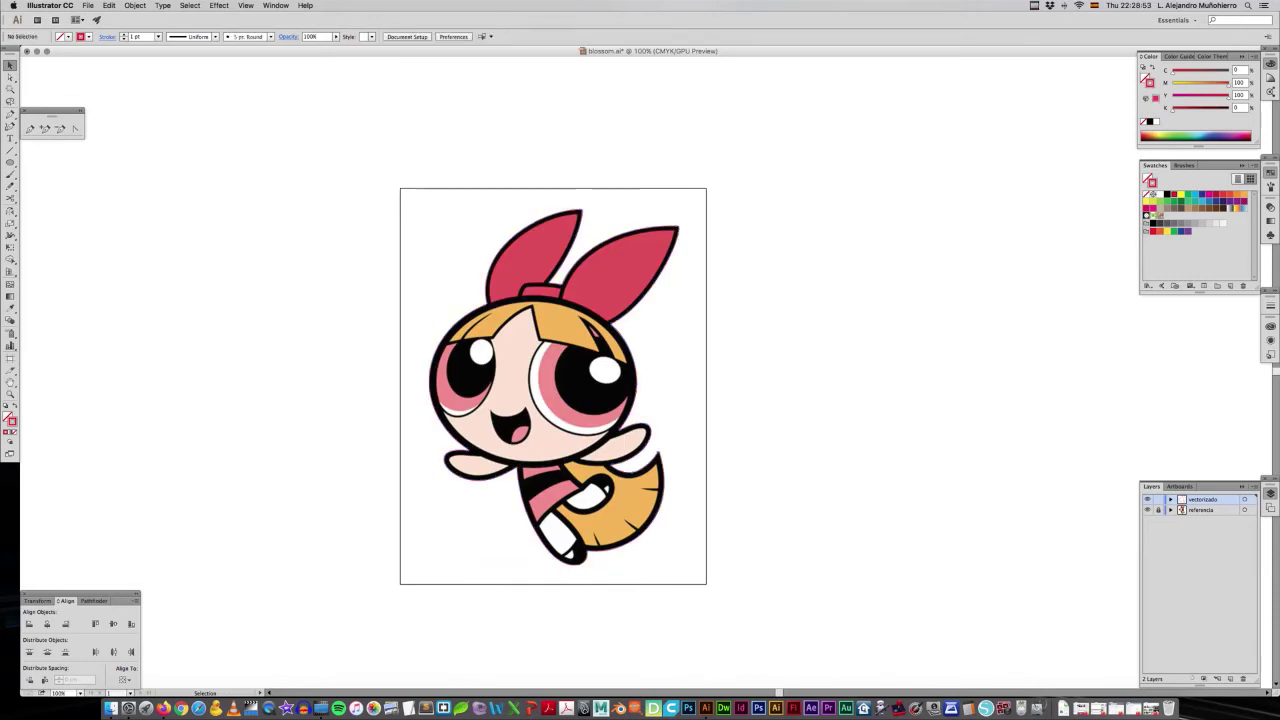
key(ctrl+plus)
key(ctrl+plus)
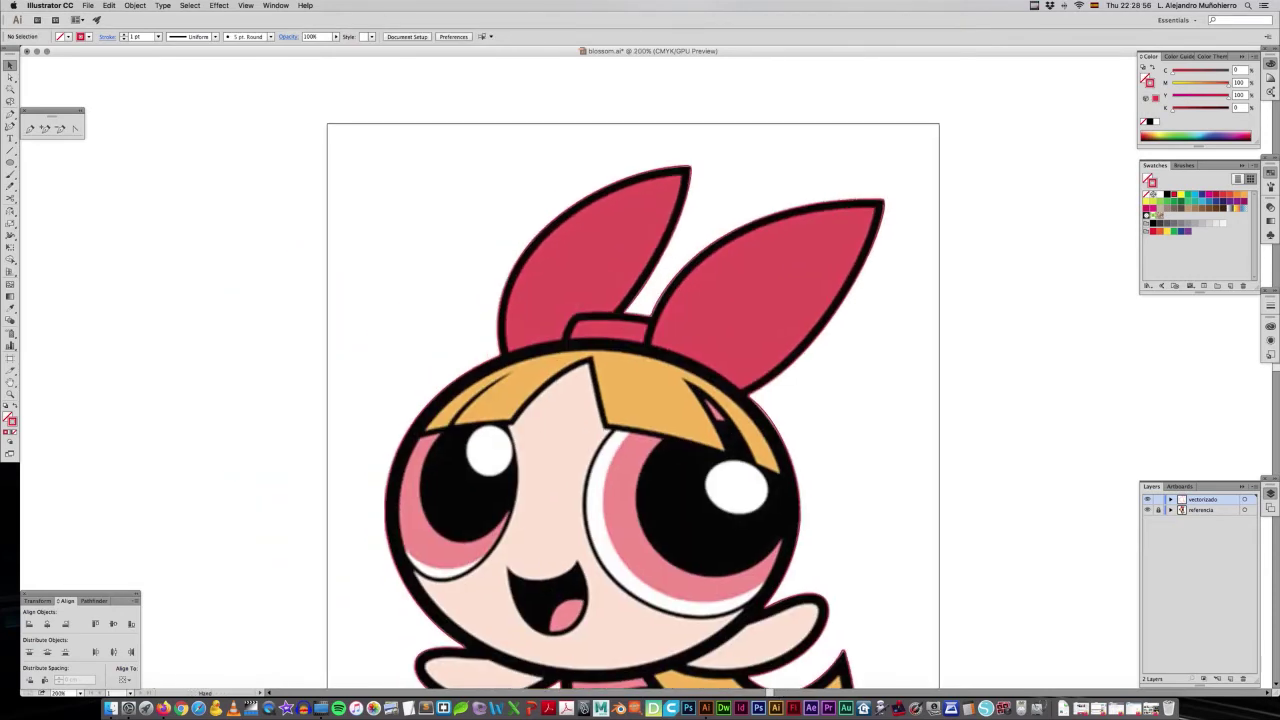
drag(640, 400, 645, 403)
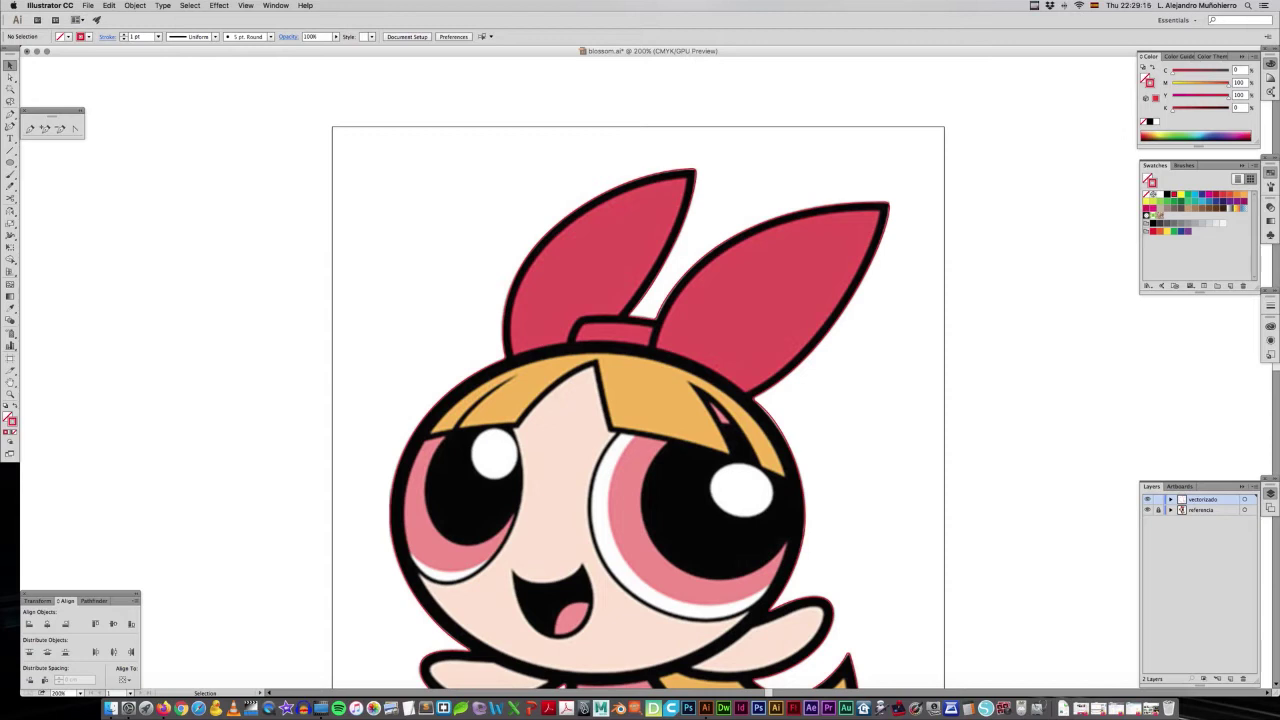
key(super+a)
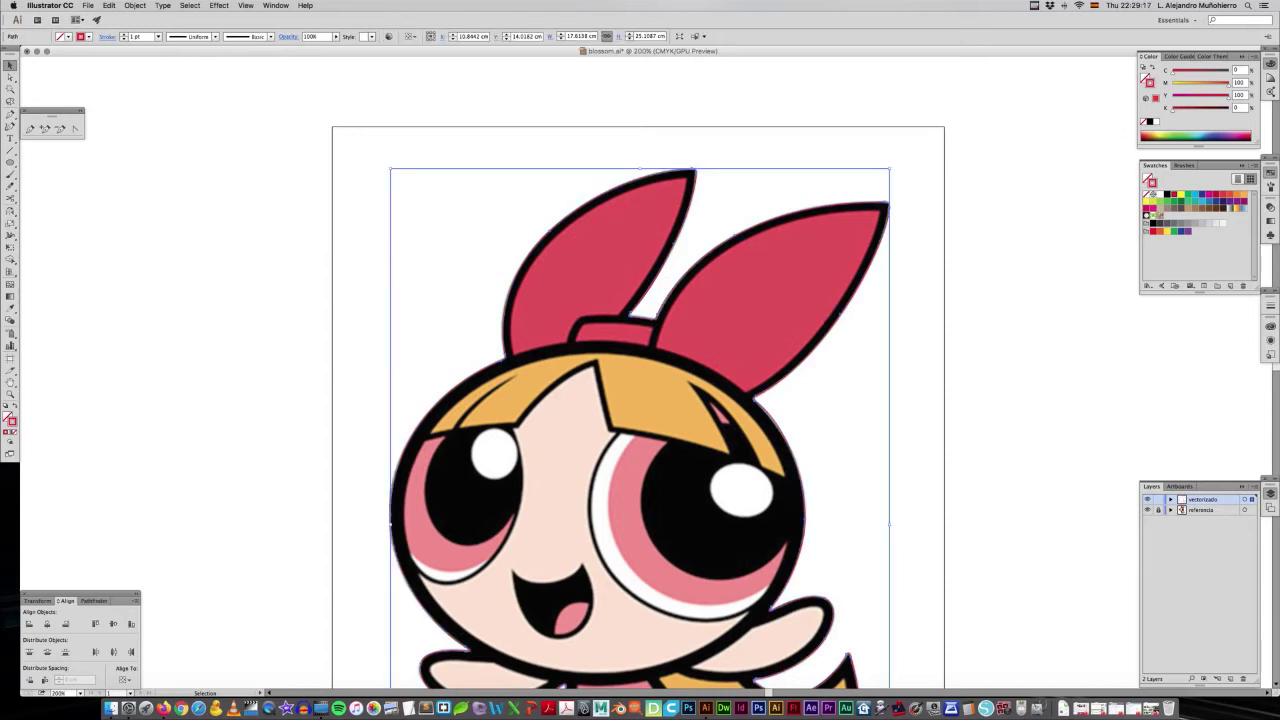
key(super+shift+a)
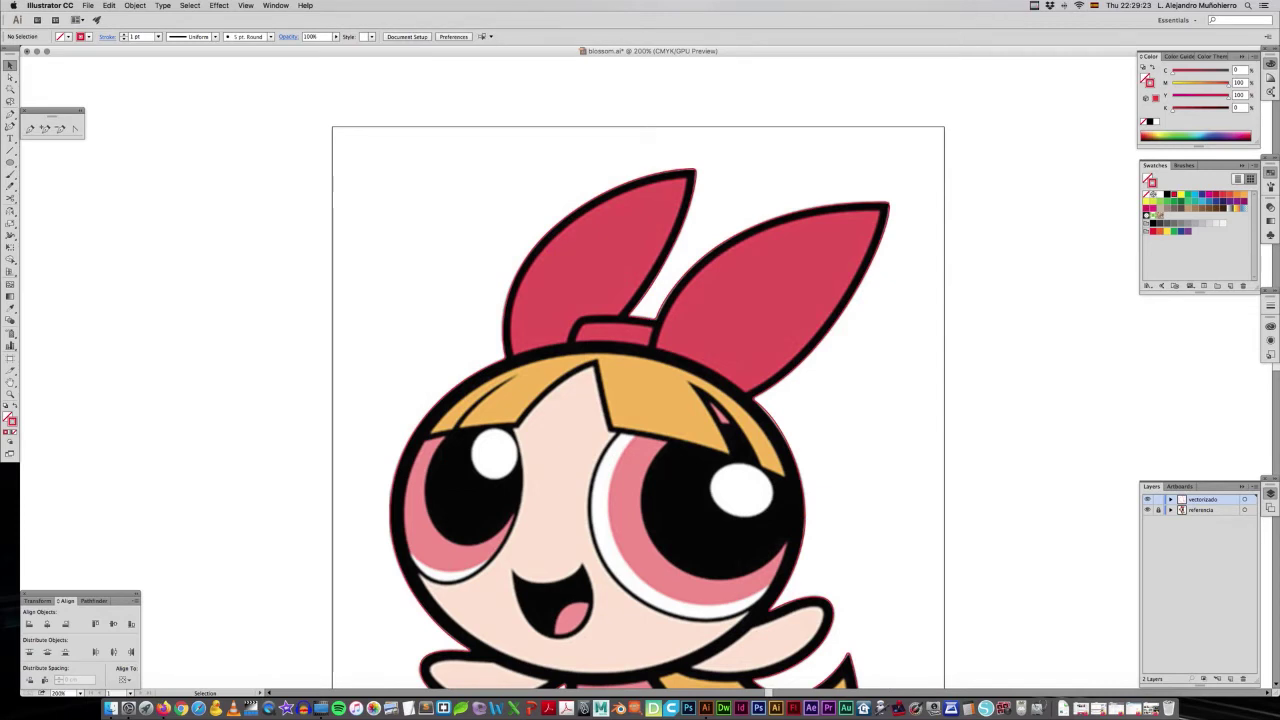
click(1179, 194)
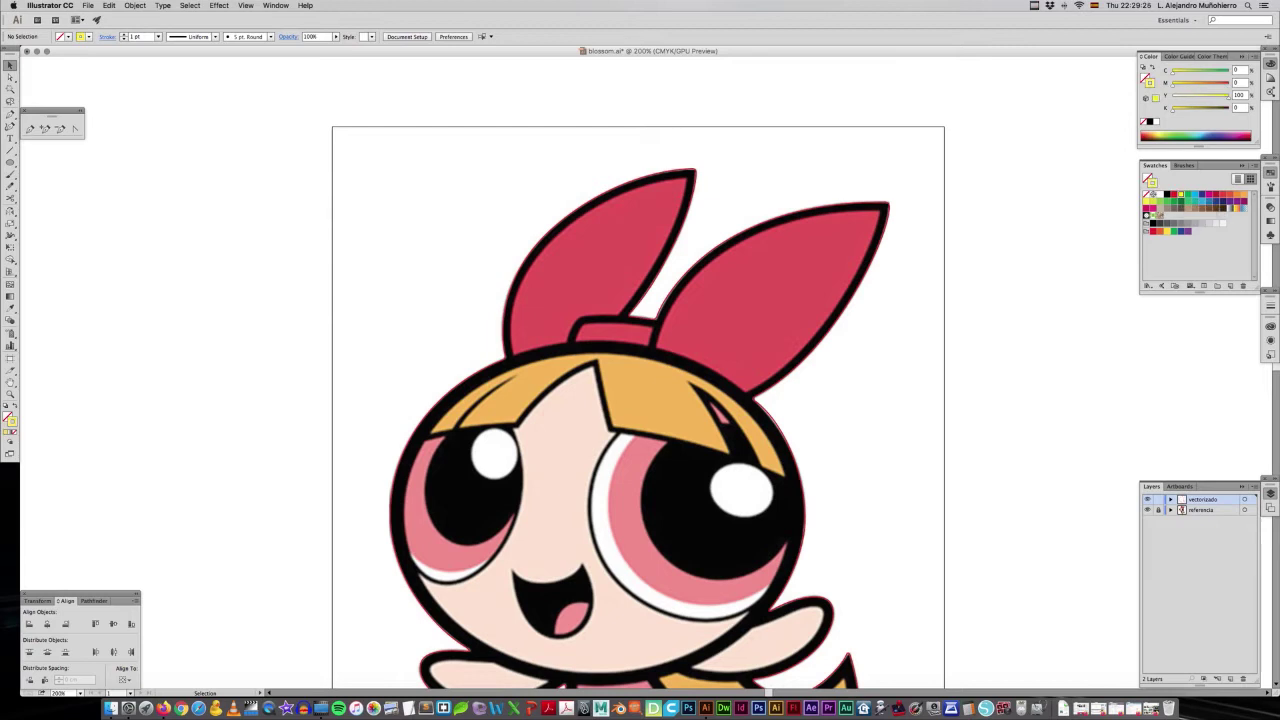
Zoom in and sketch a yellow stroke along the right bow loop's edge.
key(n)
key(ctrl+plus)
scroll(578, 373, up, 2)
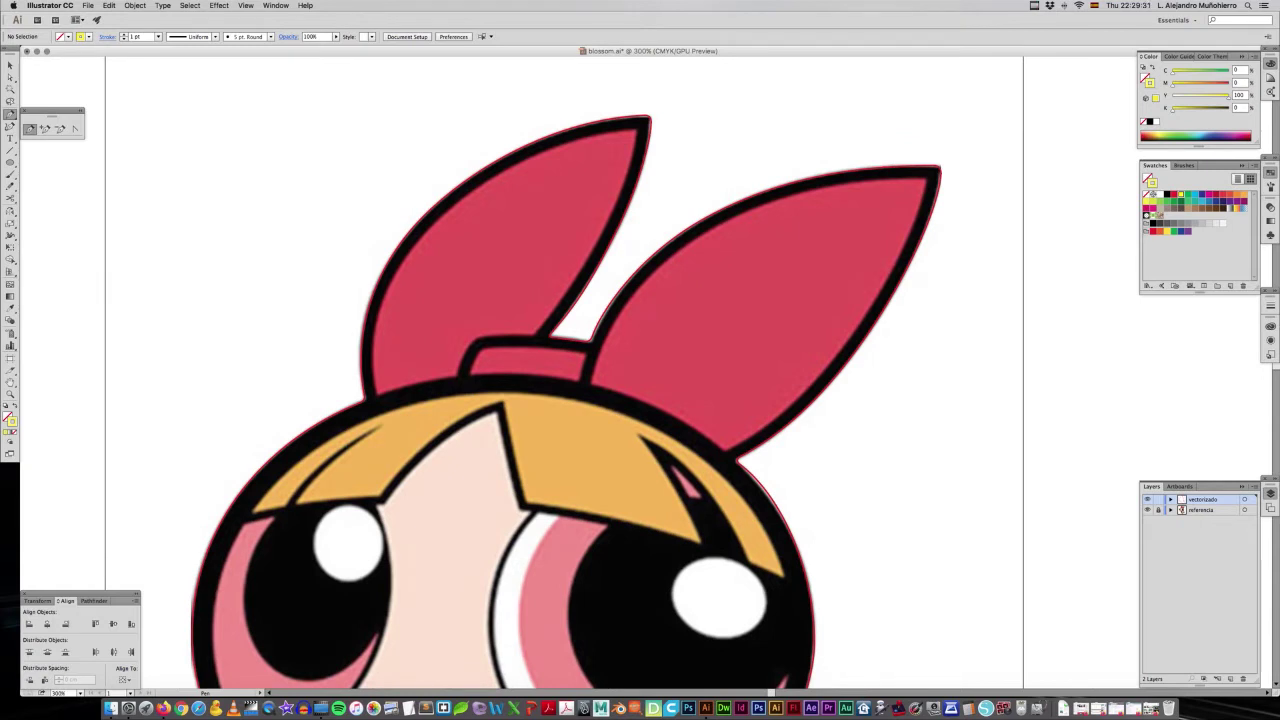
drag(727, 452, 733, 447)
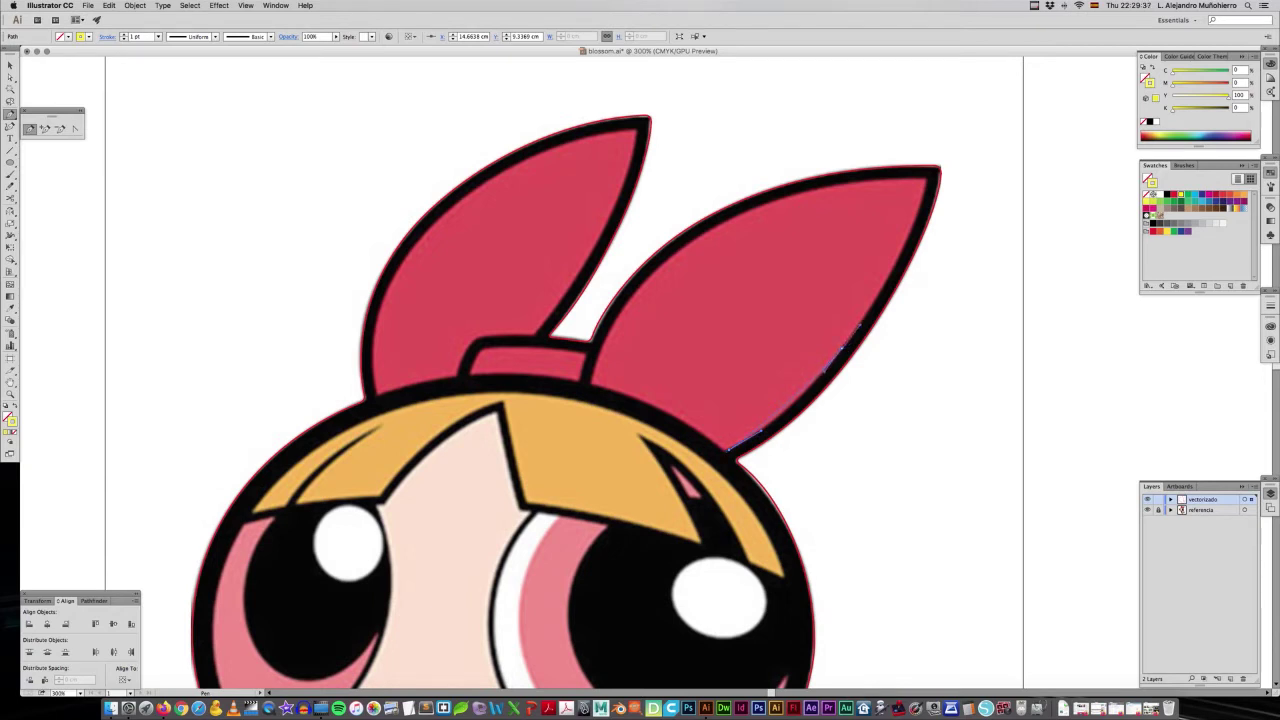
key(a)
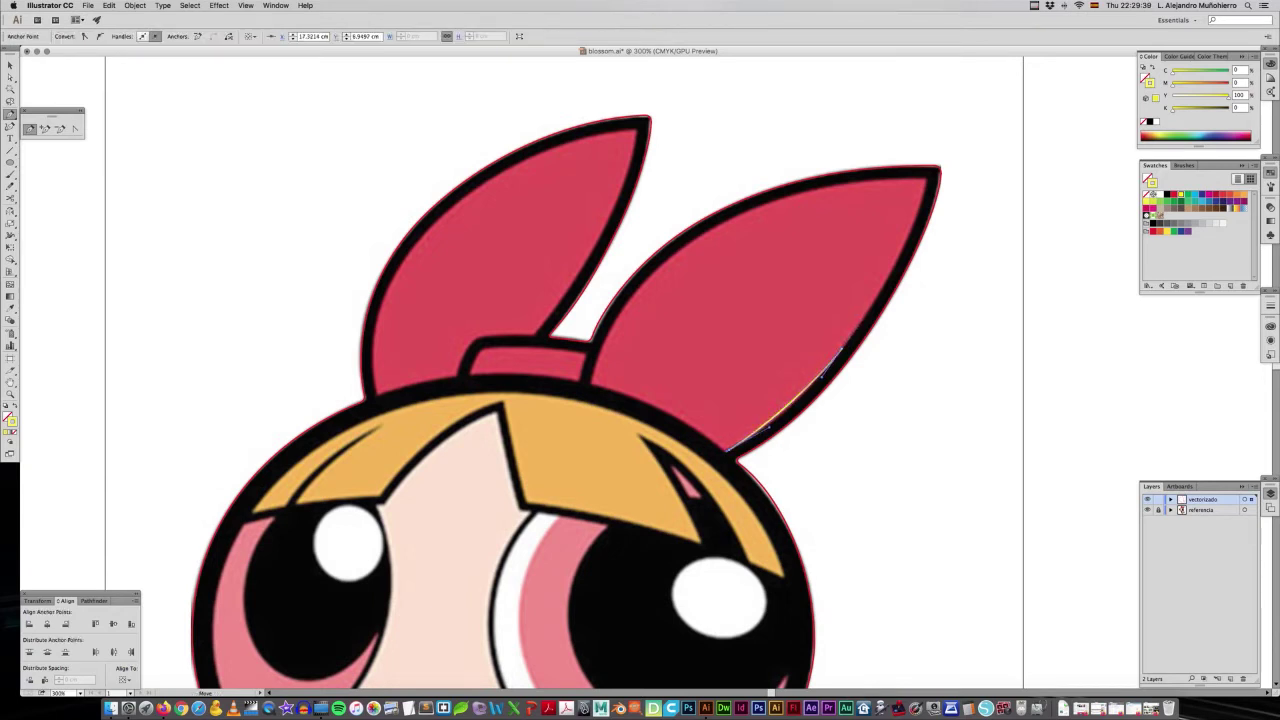
key(p)
key(a)
key(ctrl+shift+a)
key(p)
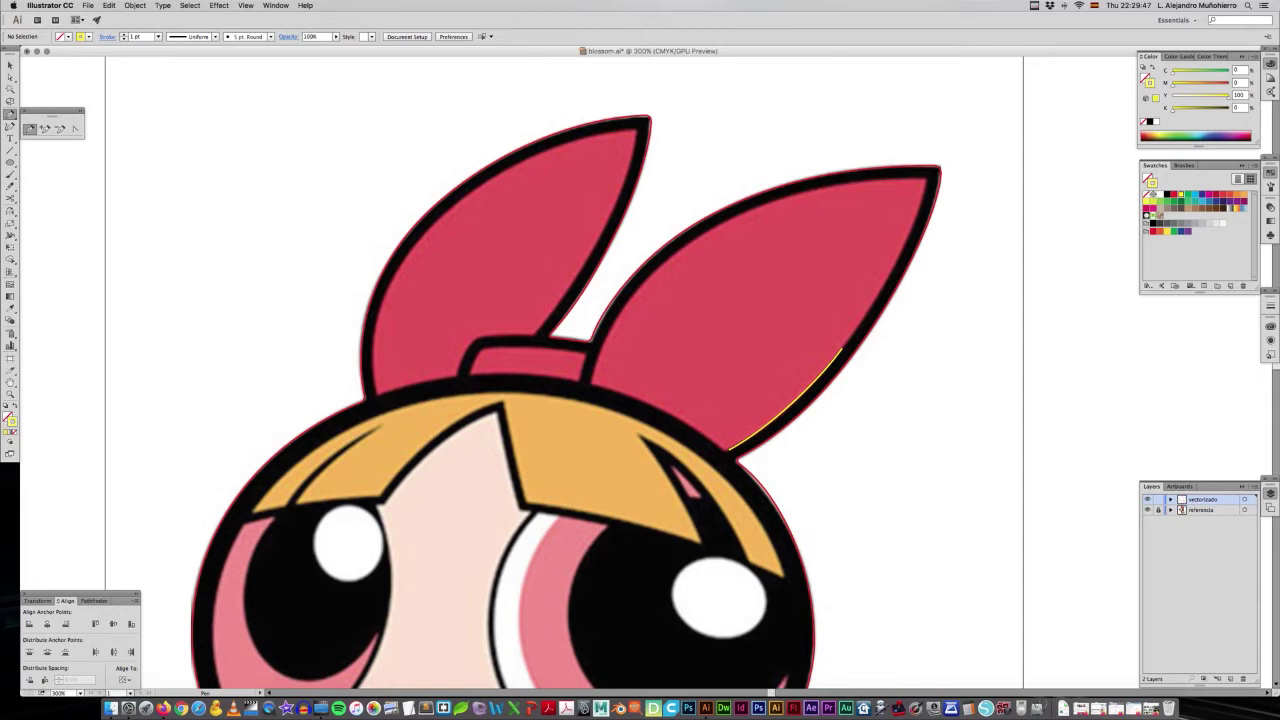
Adjust the tip anchors so the yellow path follows the bow's right edge.
key(a)
click(862, 320)
drag(862, 320, 868, 314)
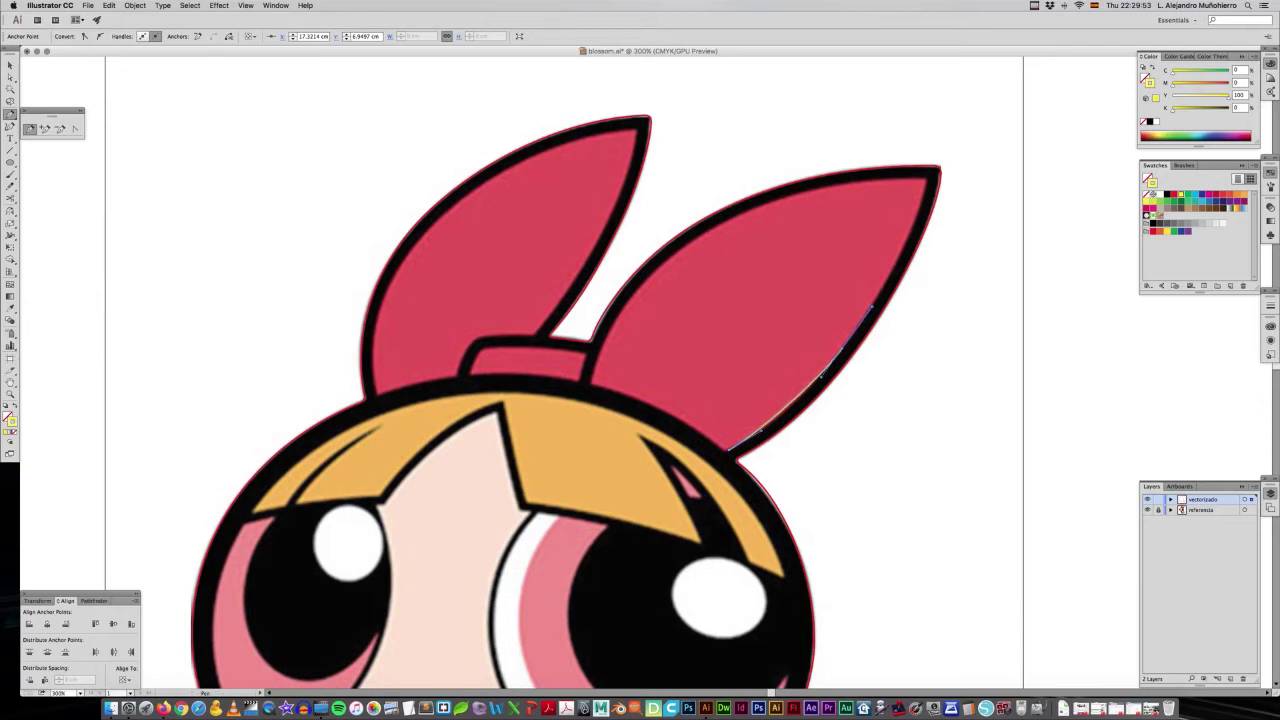
click(926, 186)
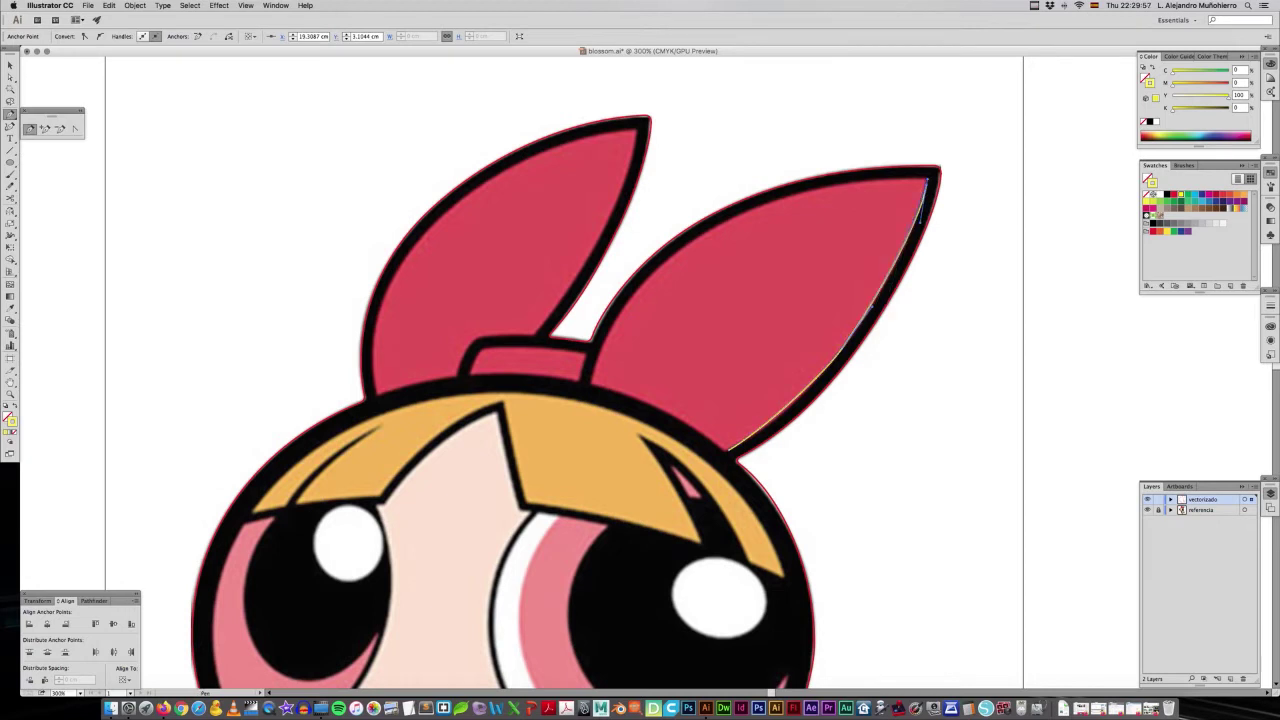
drag(870, 306, 820, 376)
drag(928, 182, 914, 177)
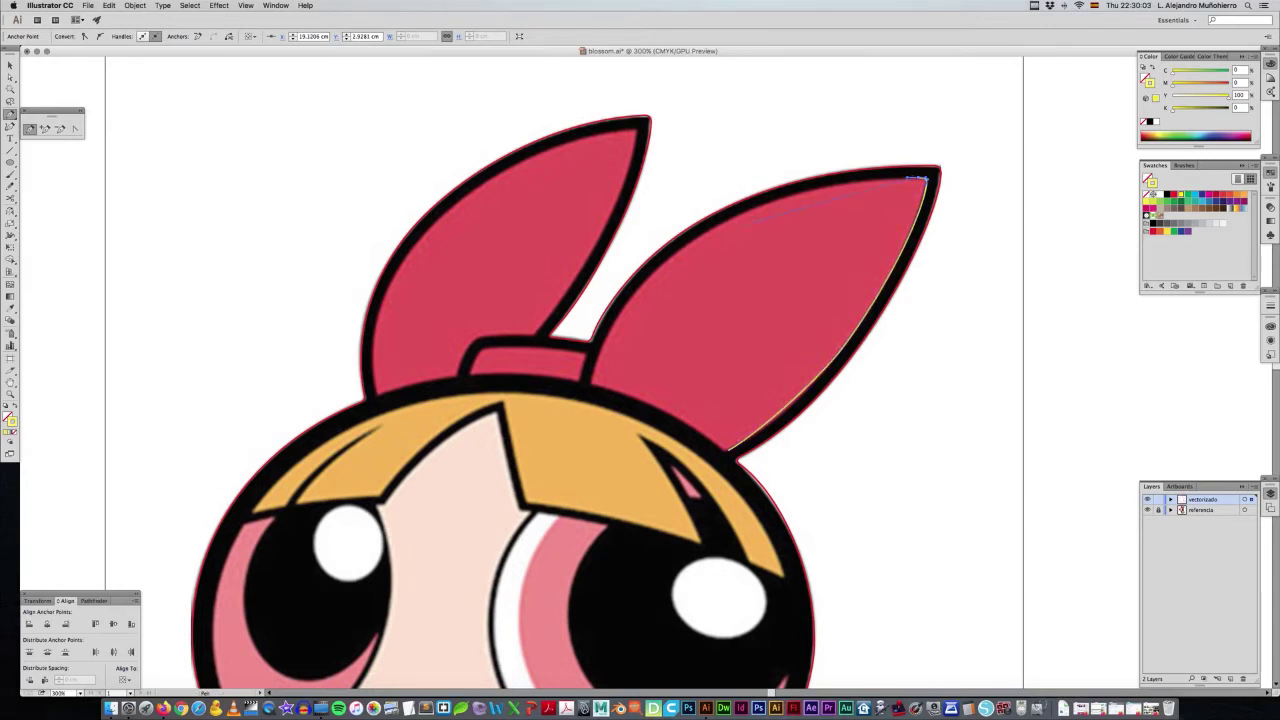
drag(722, 214, 686, 240)
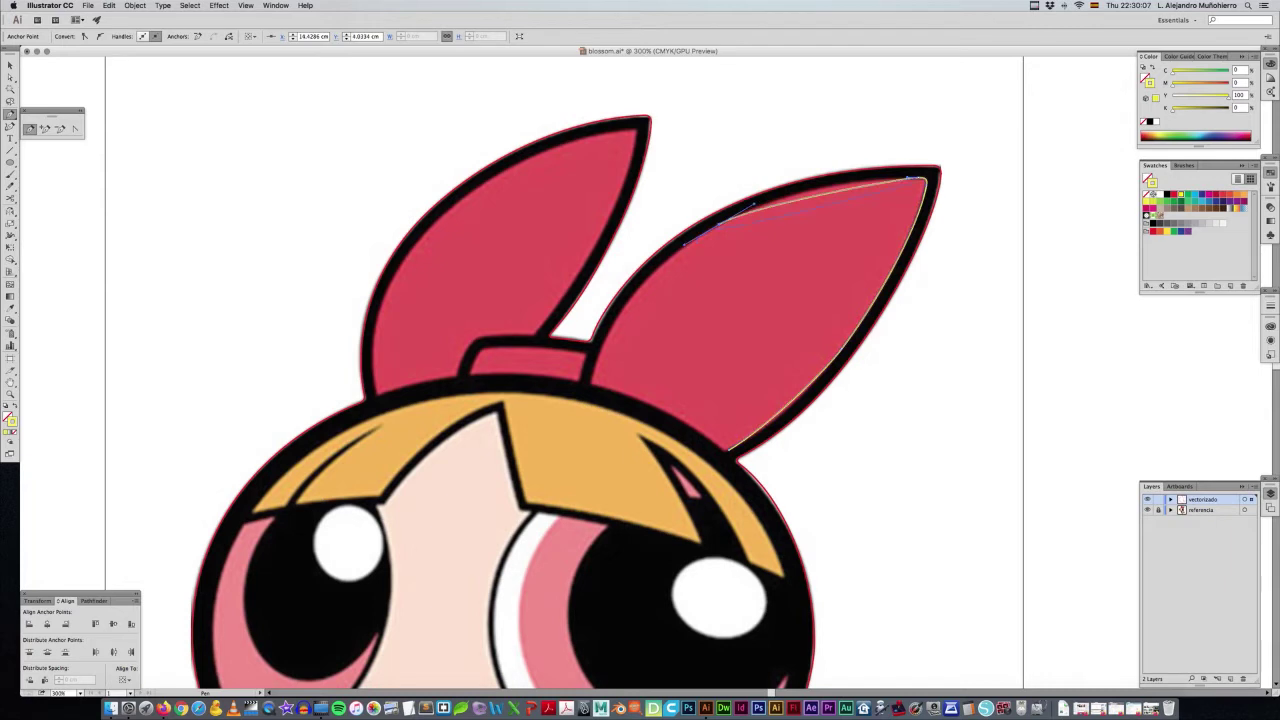
Reshape the upper-edge curve to match the bow outline.
click(718, 222)
mouse_move(718, 222)
mouse_down()
mouse_move(684, 244)
mouse_move(612, 340)
mouse_up()
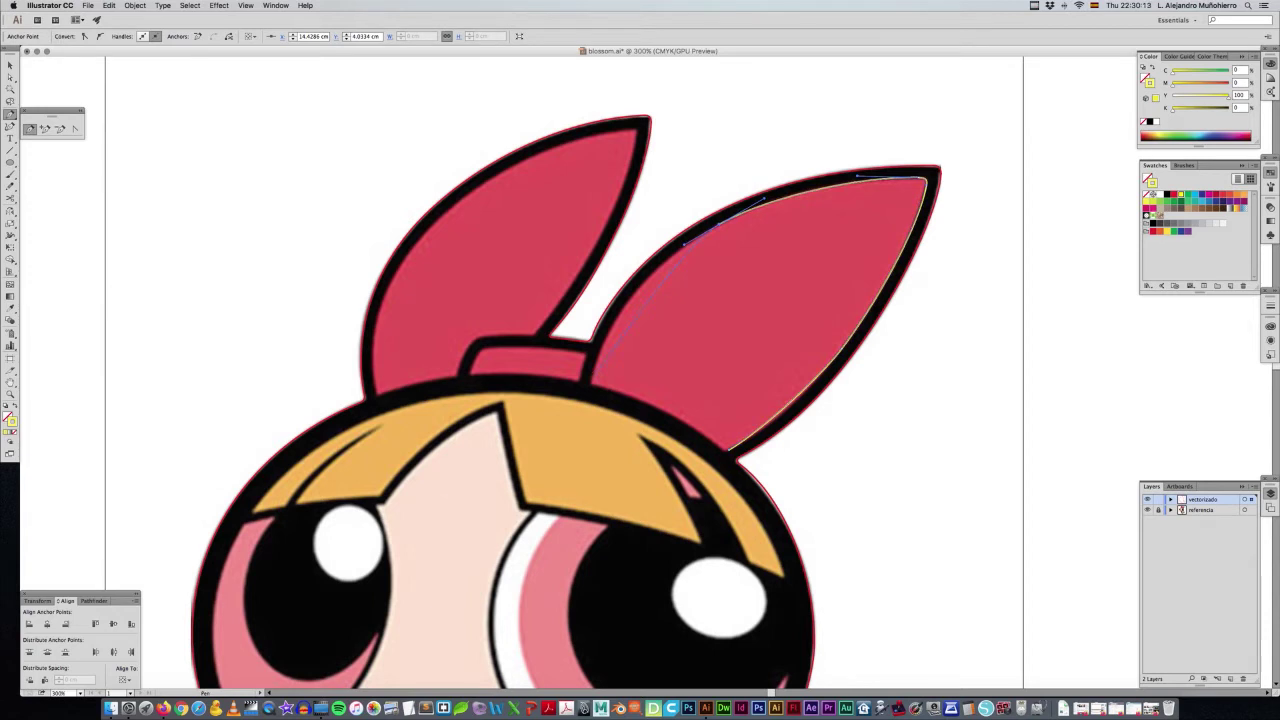
click(594, 374)
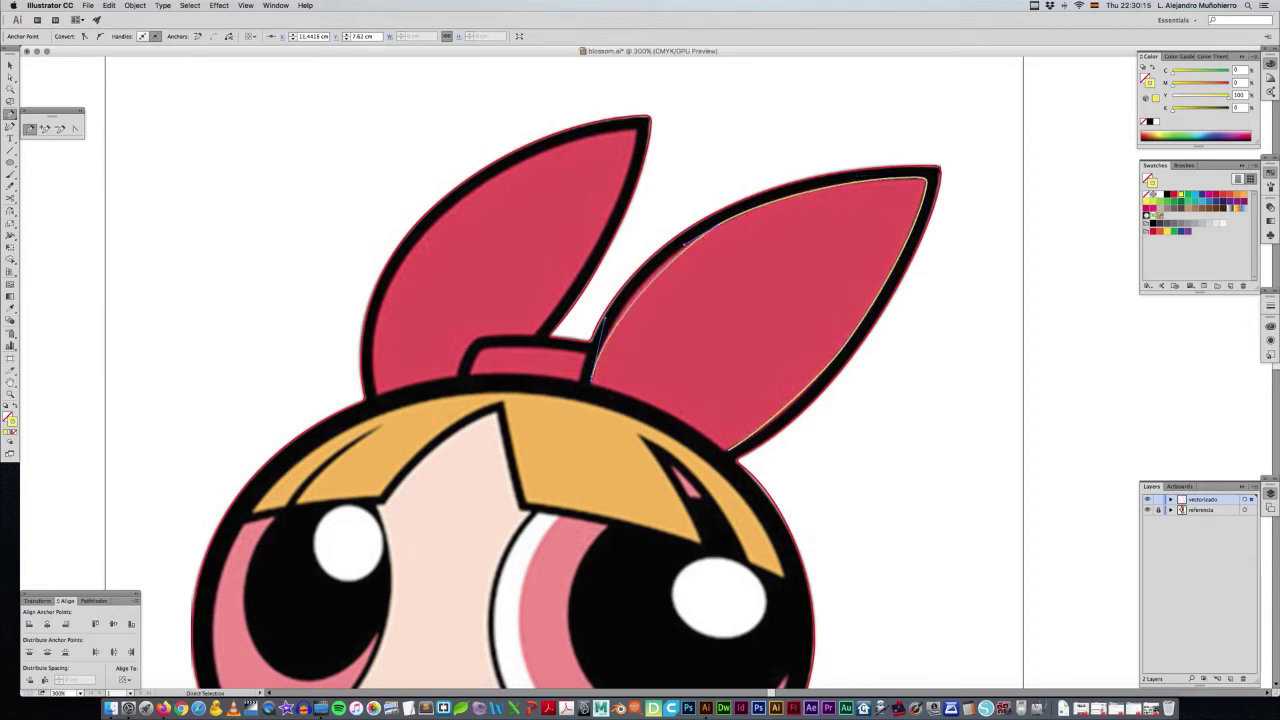
drag(684, 243, 657, 257)
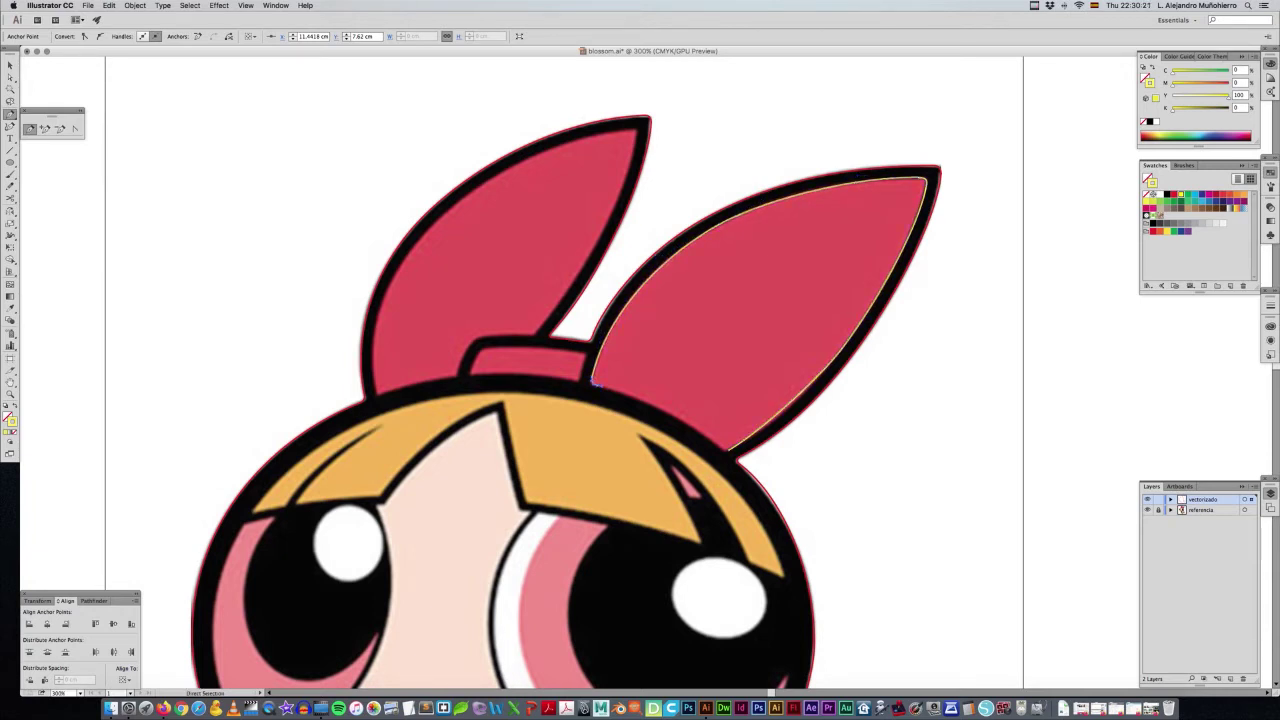
key(p)
Add an anchor along the bow's lower edge, close the path, and tweak its lower curve.
click(592, 383)
click(716, 446)
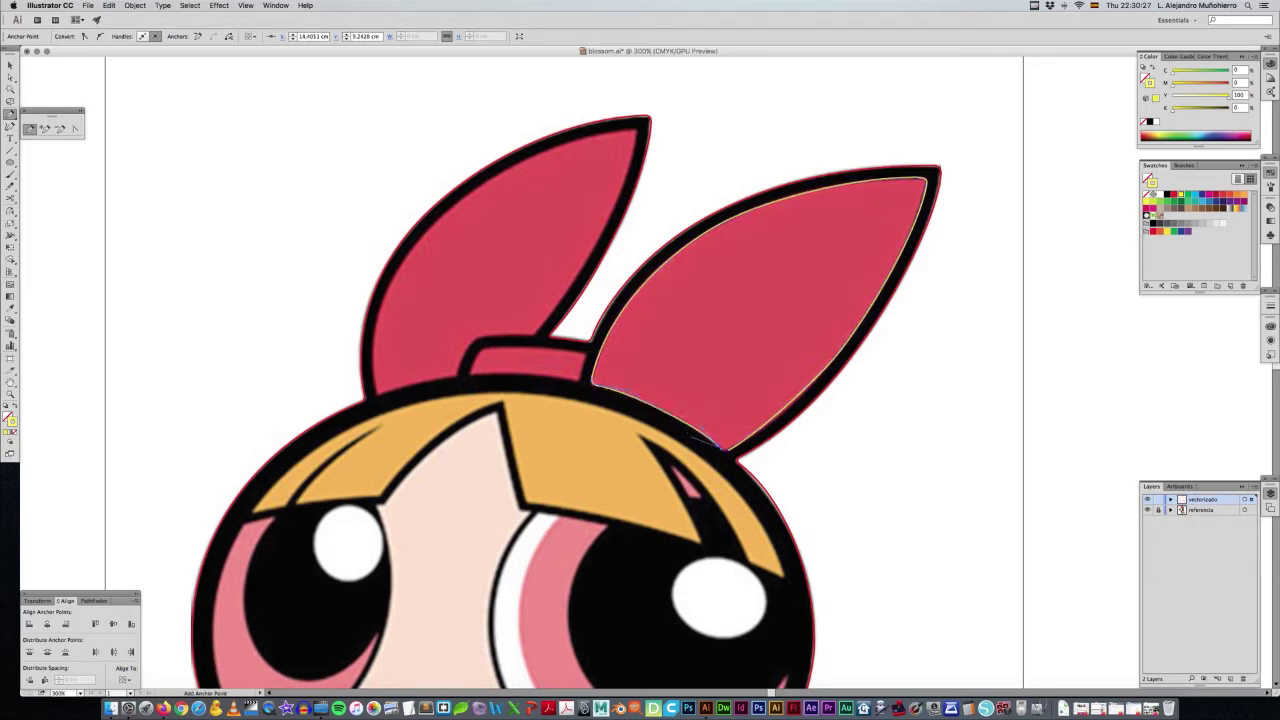
click(729, 450)
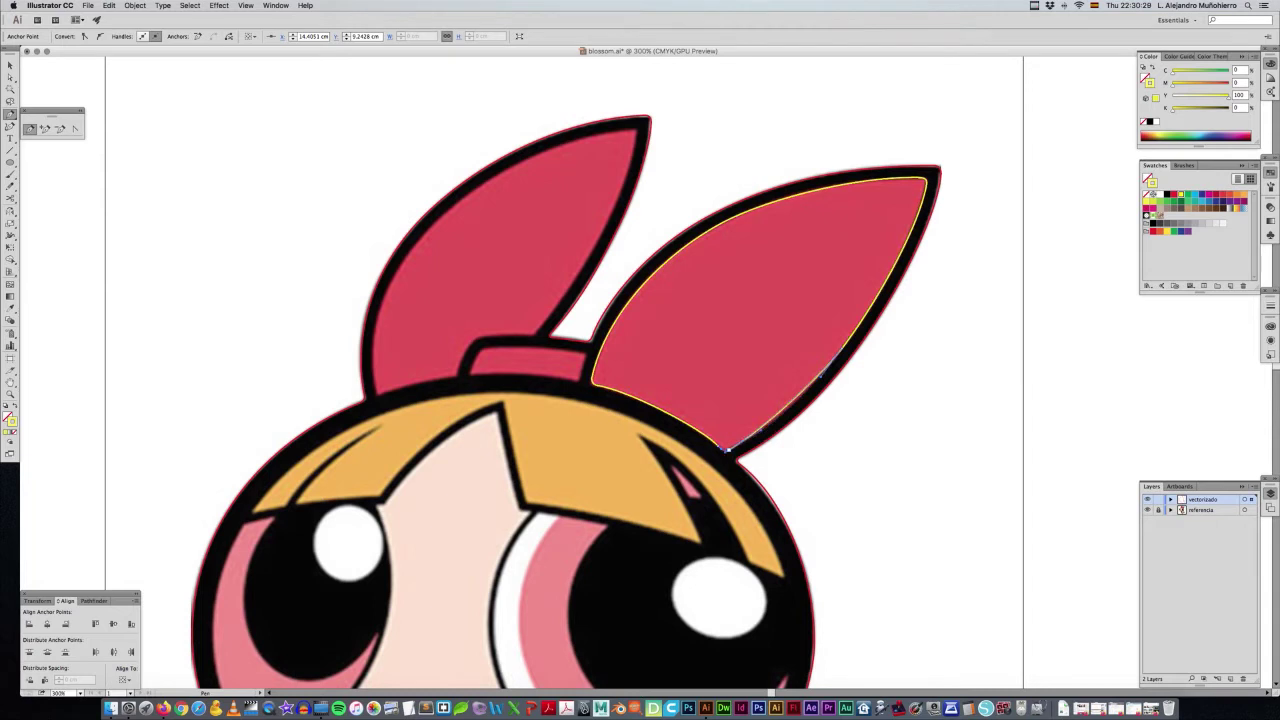
key(Escape)
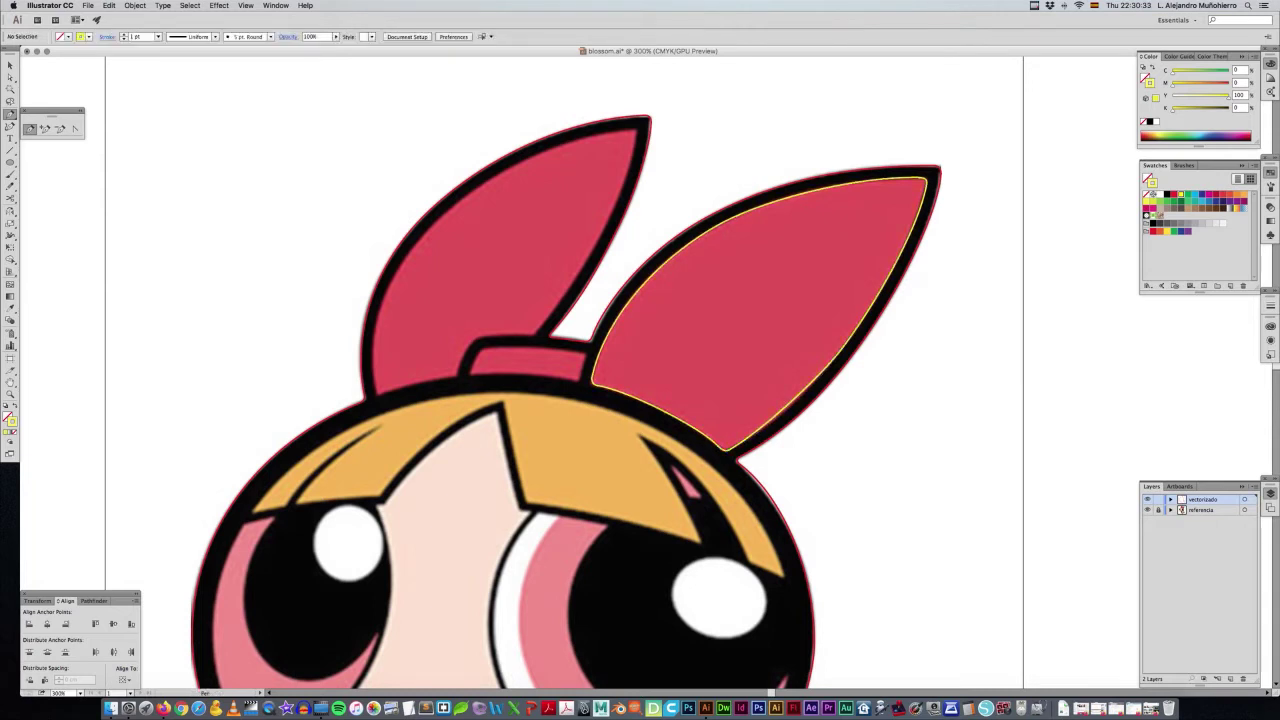
click(822, 374)
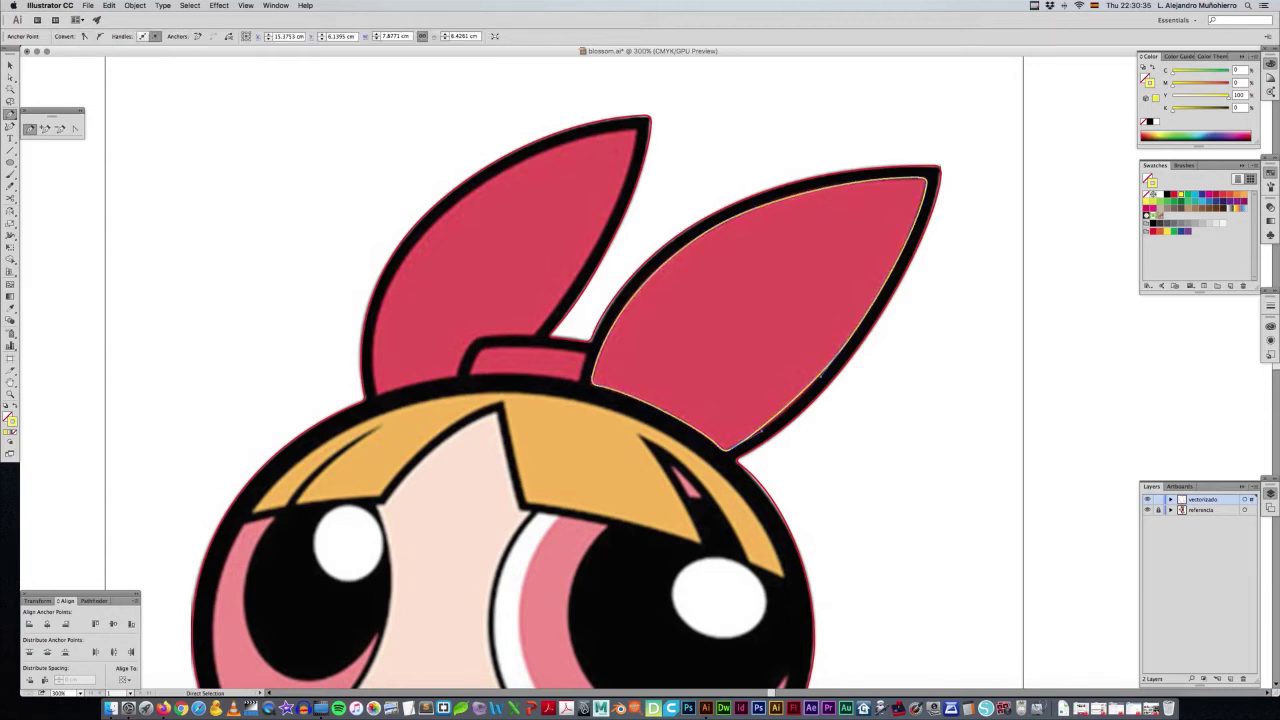
drag(765, 428, 769, 430)
key(p)
key(ctrl+shift+a)
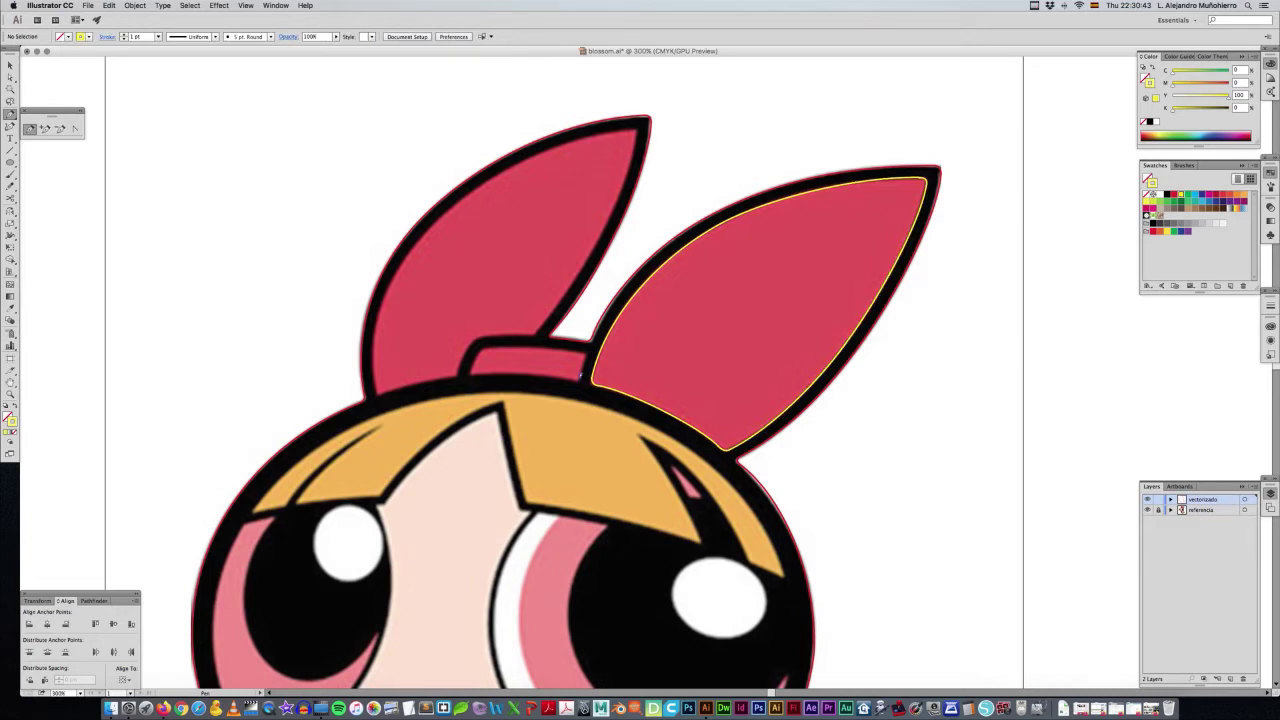
Start the knot path at its top-left corner, zoom in, and curve it down the left side.
click(579, 375)
click(583, 371)
click(583, 352)
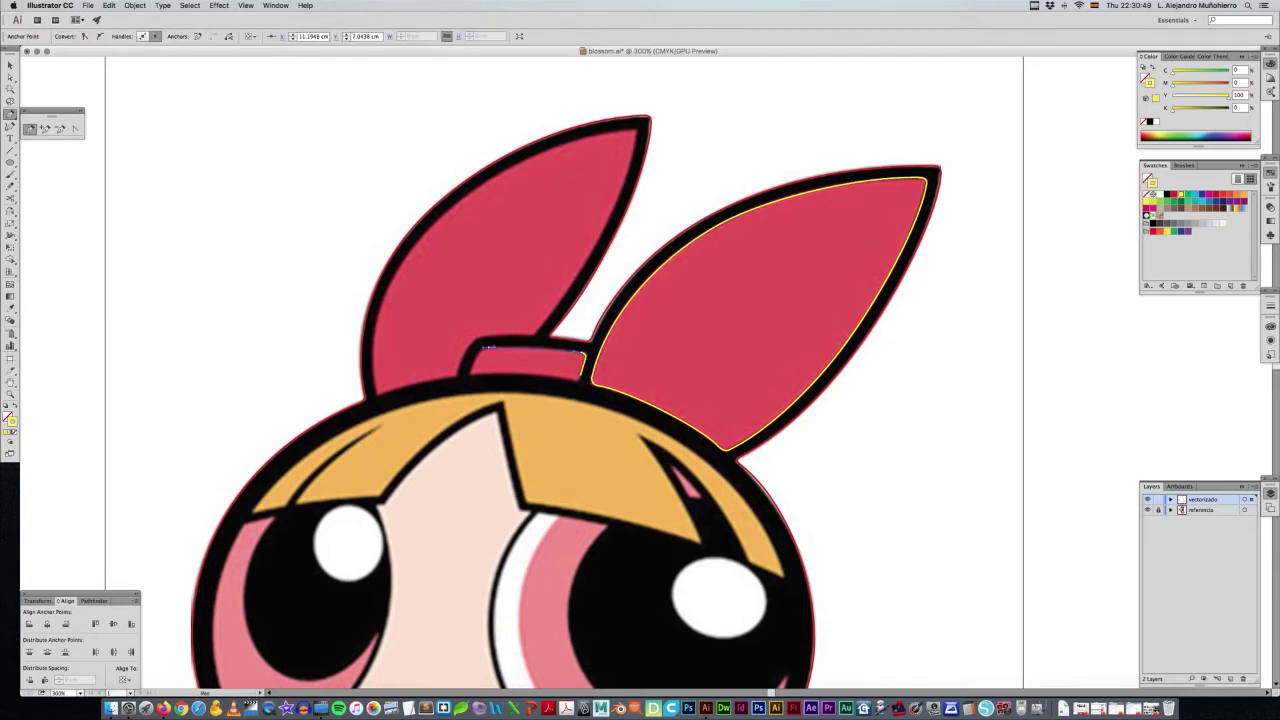
click(483, 346)
key(super+equal)
key(super+equal)
key(super+equal)
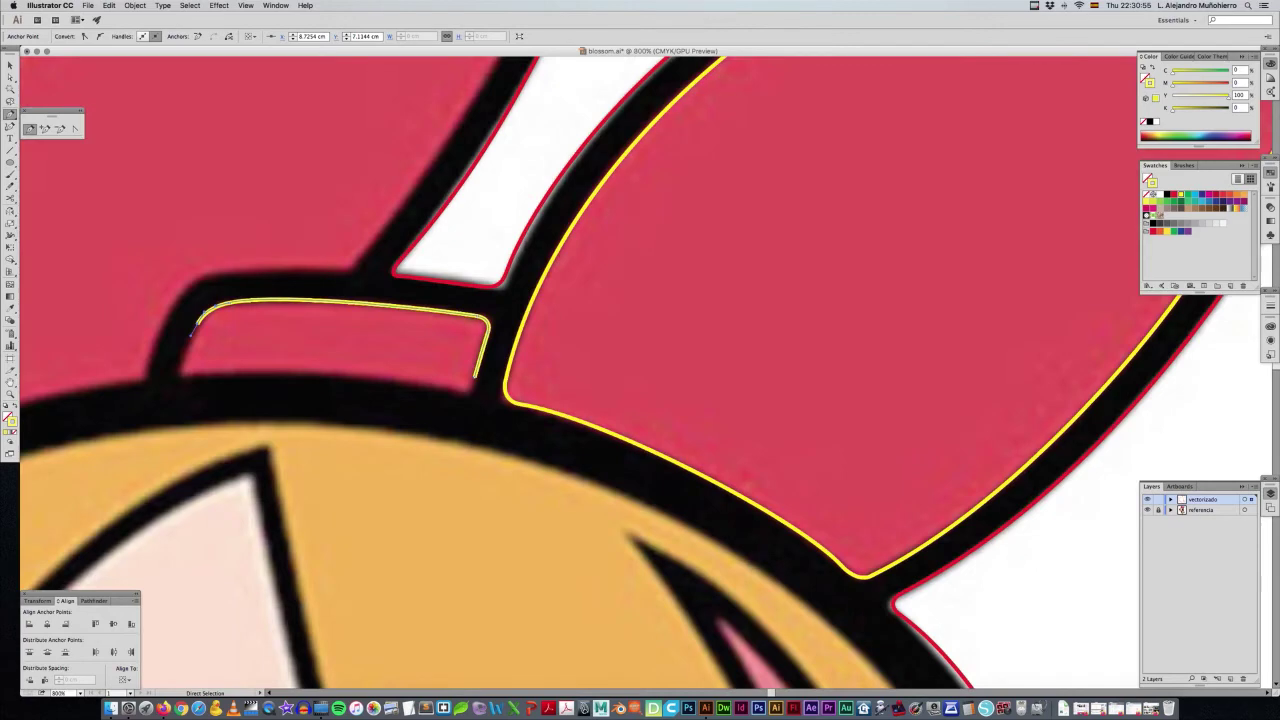
scroll(580, 370, left, 5)
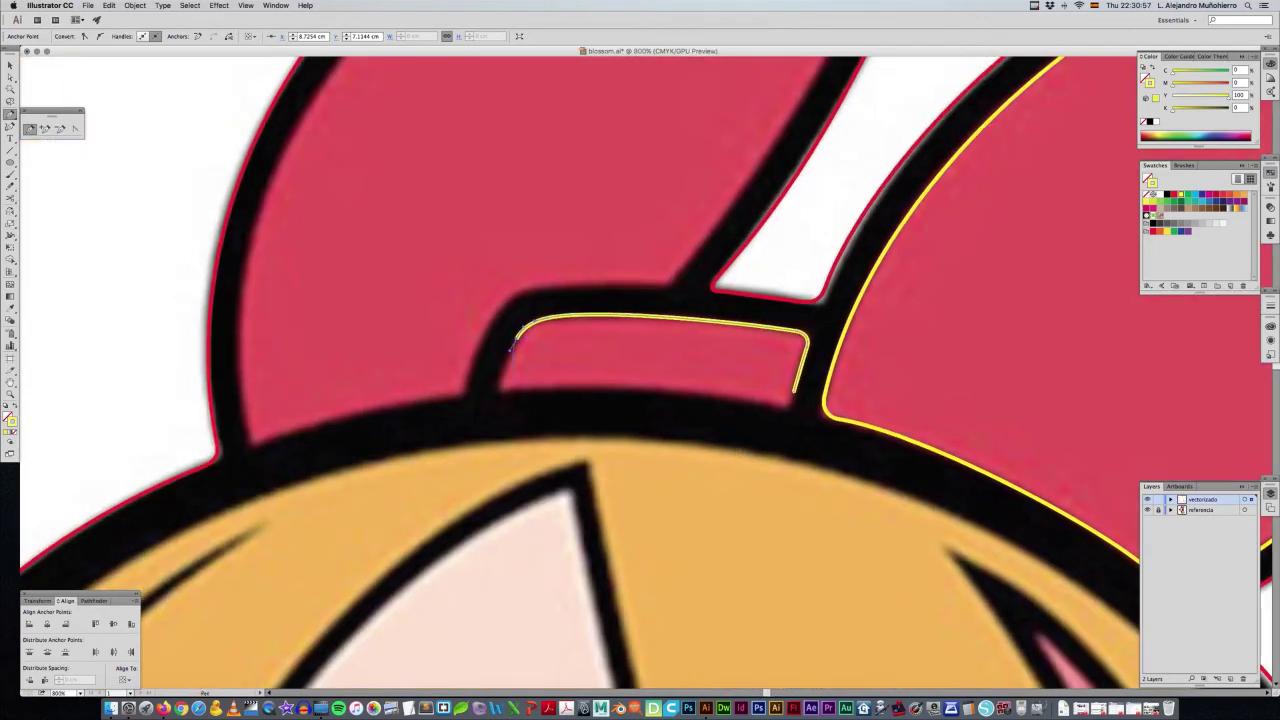
drag(514, 338, 500, 378)
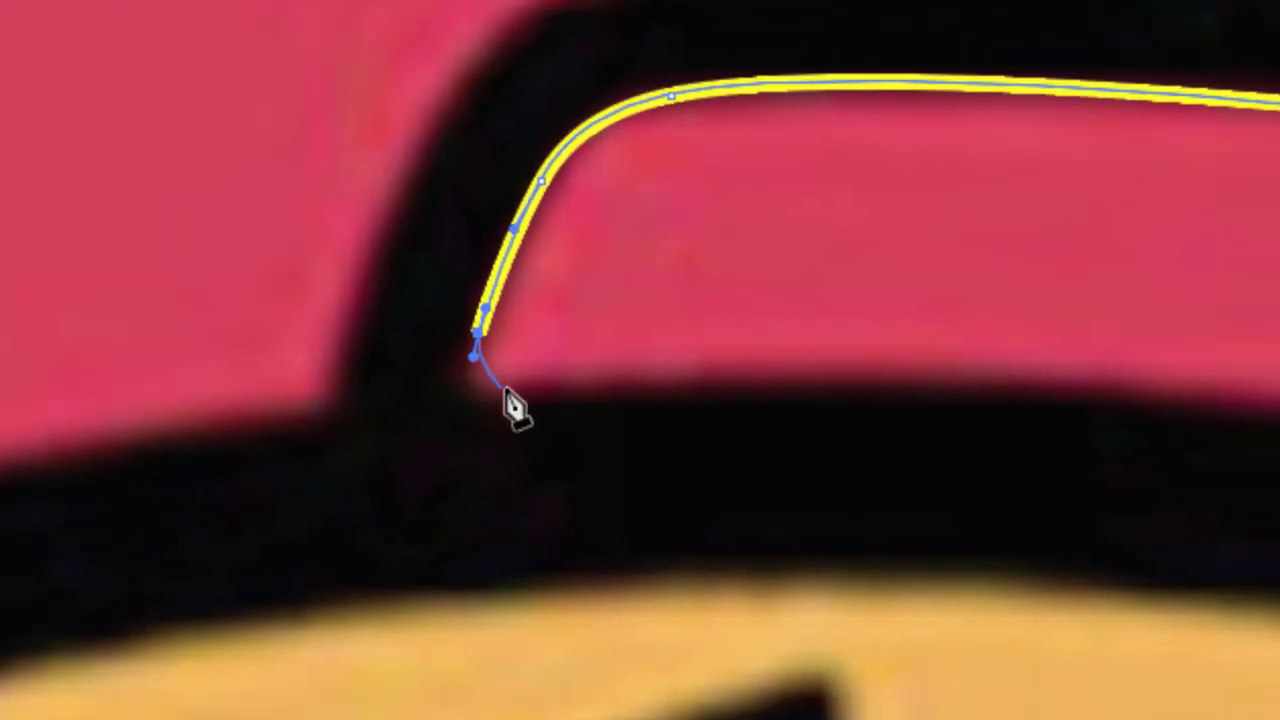
Add the knot's bottom-left corner anchor and stretch its handle along the knot base.
drag(503, 388, 533, 387)
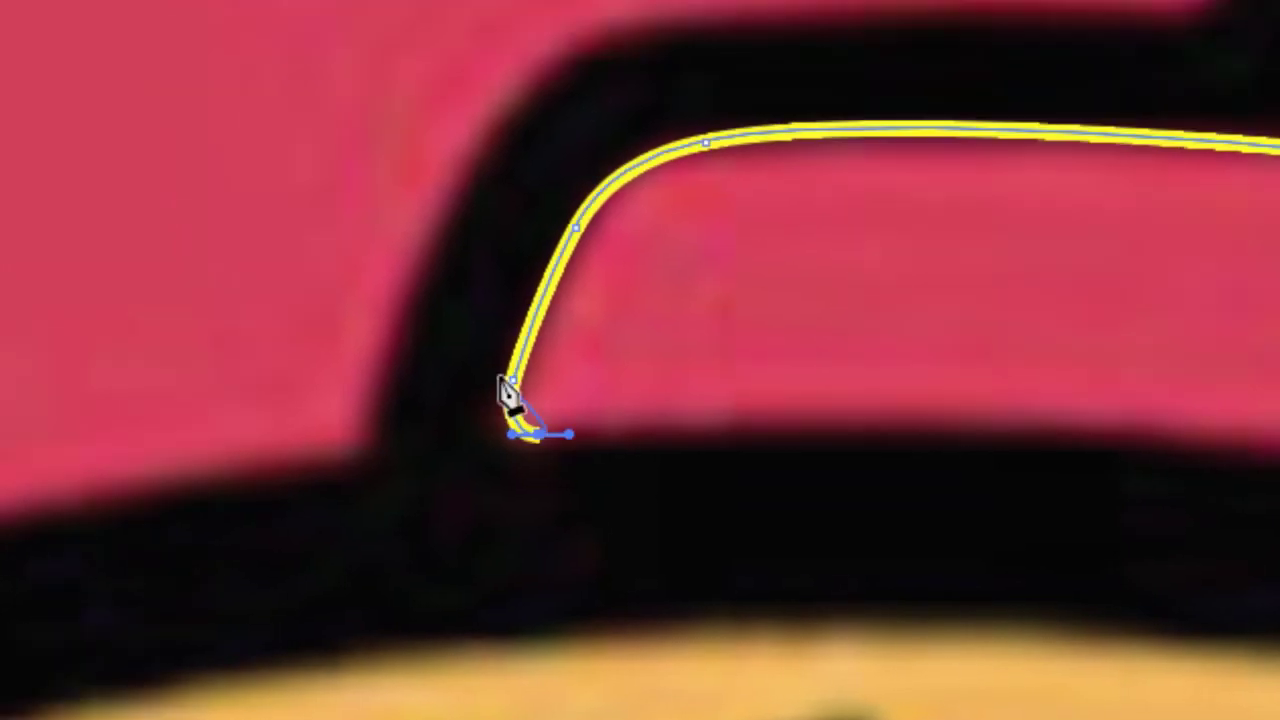
ctrl+click(508, 395)
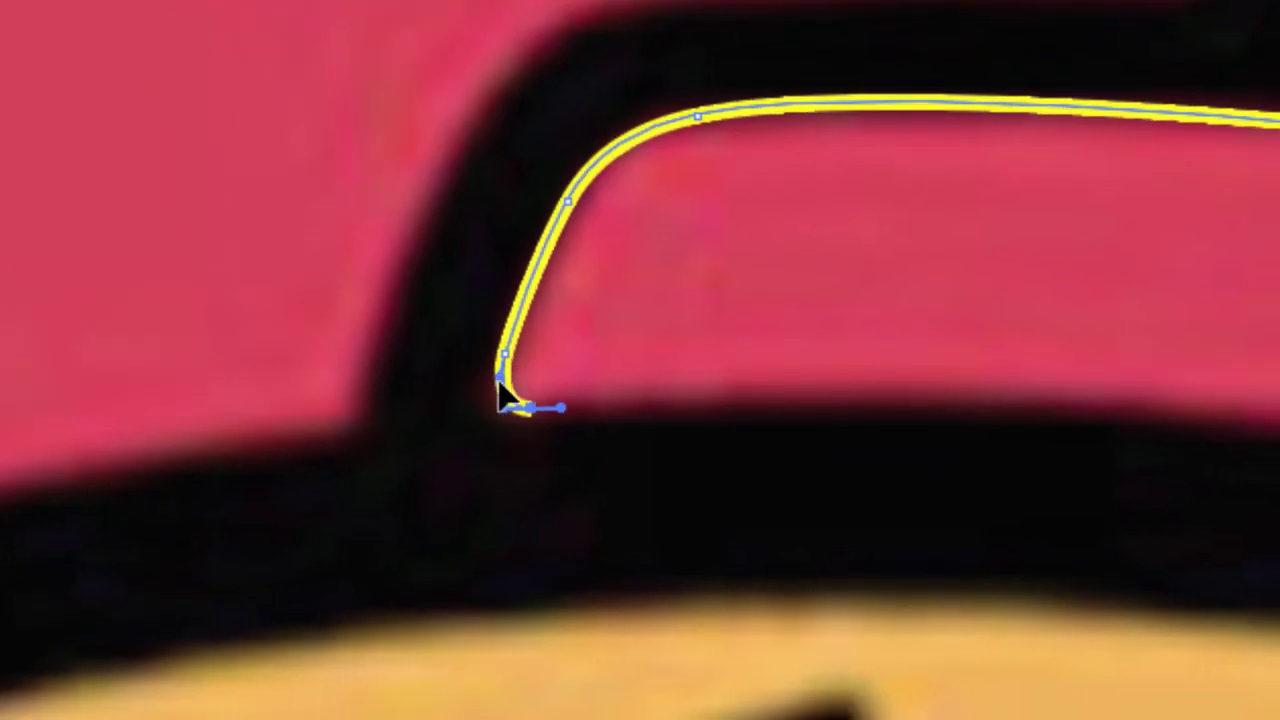
click(499, 388)
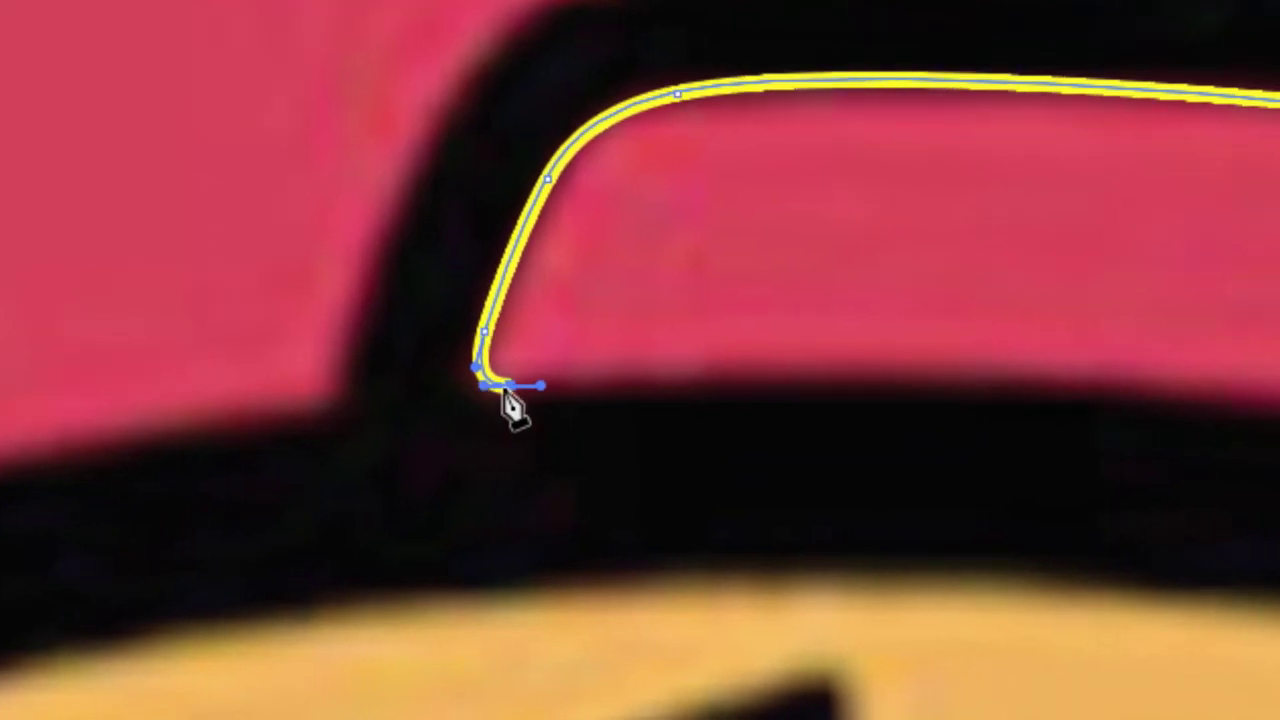
drag(512, 387, 523, 387)
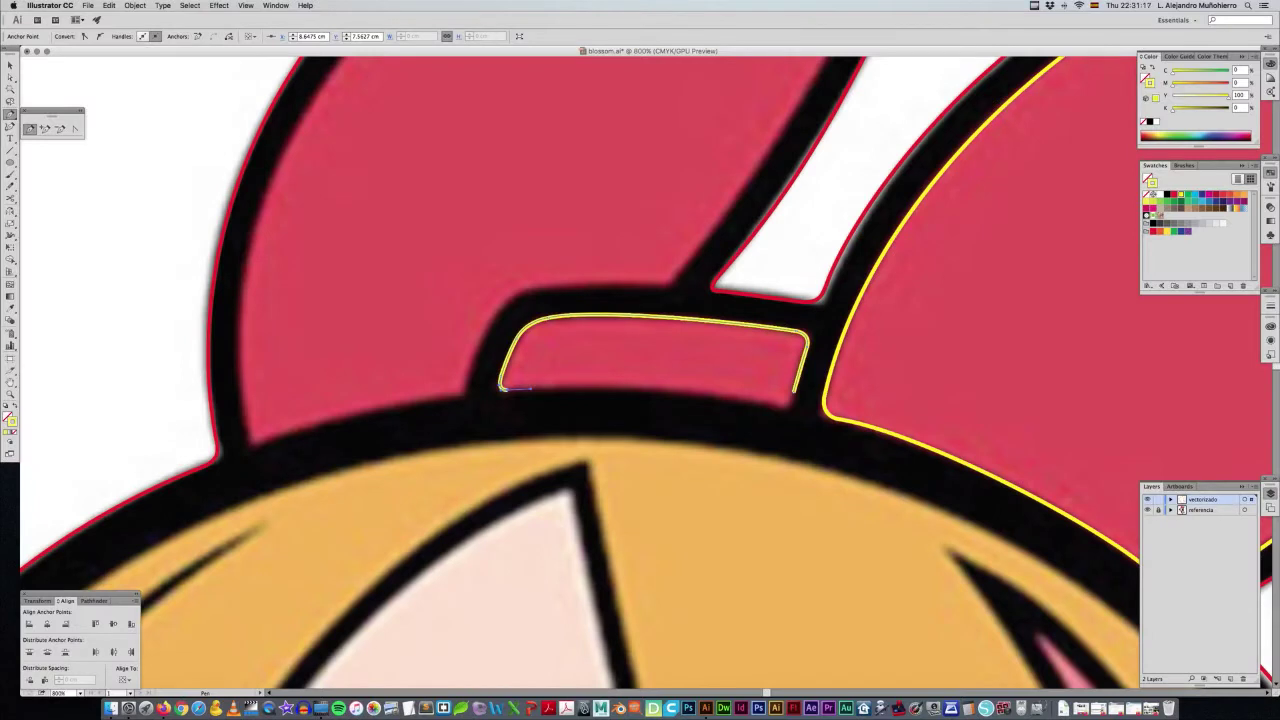
drag(532, 388, 702, 396)
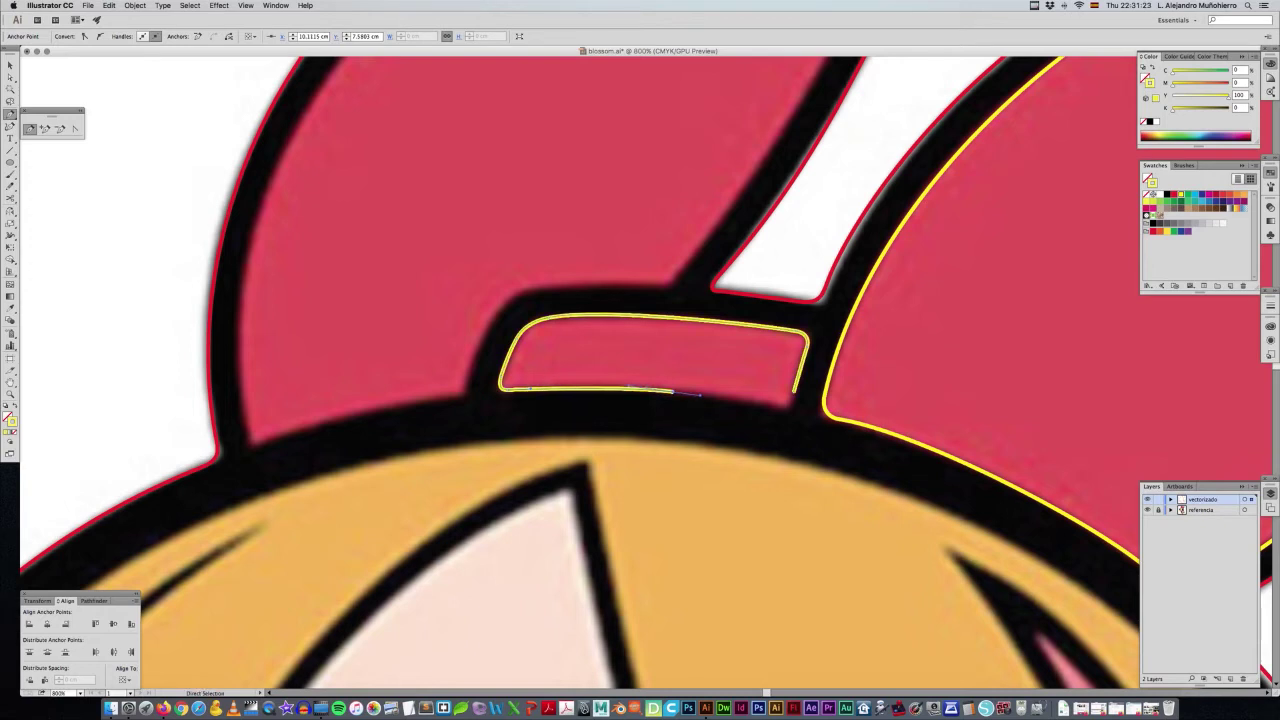
Draw the bottom edge to the knot's right corner and join the ends into a closed path.
key(p)
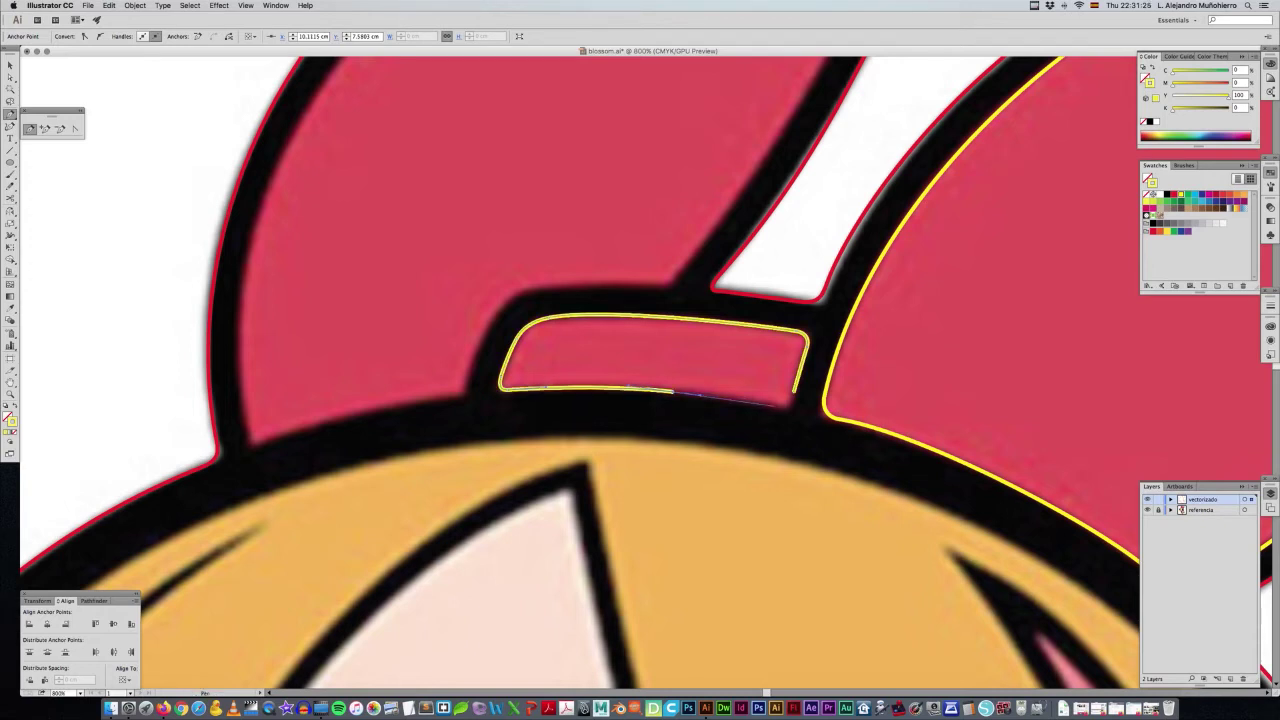
click(781, 405)
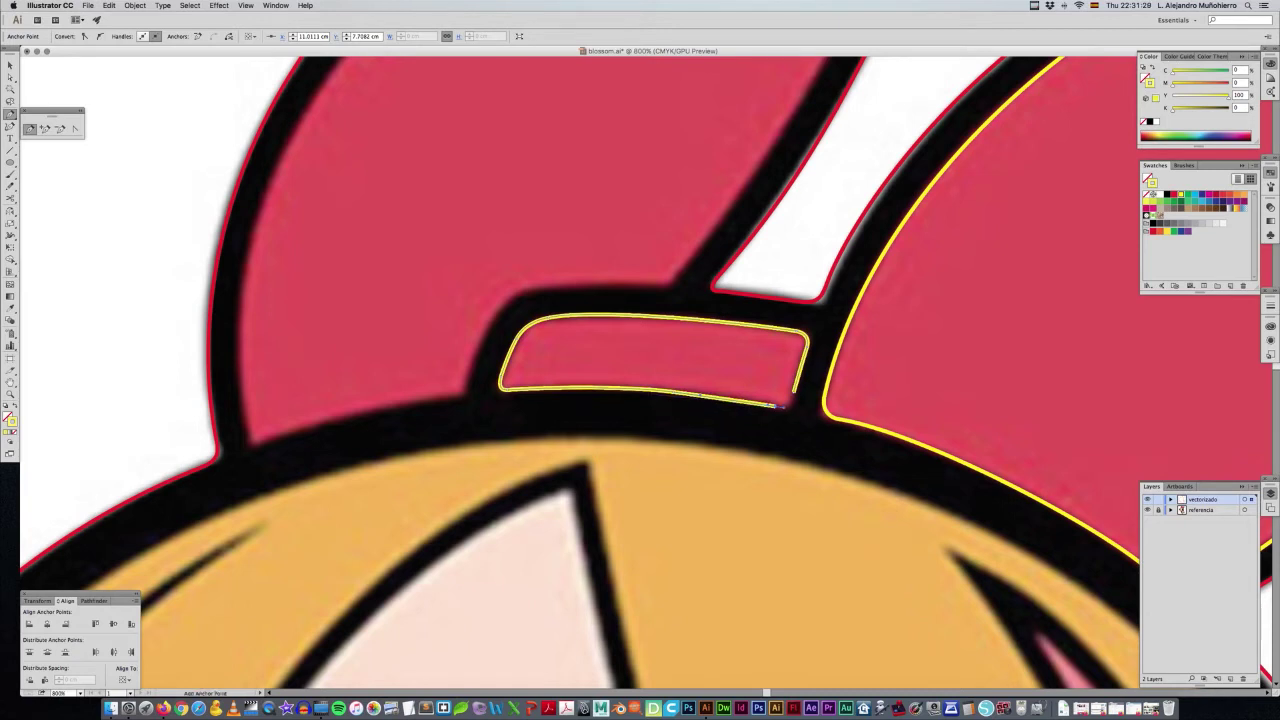
click(781, 405)
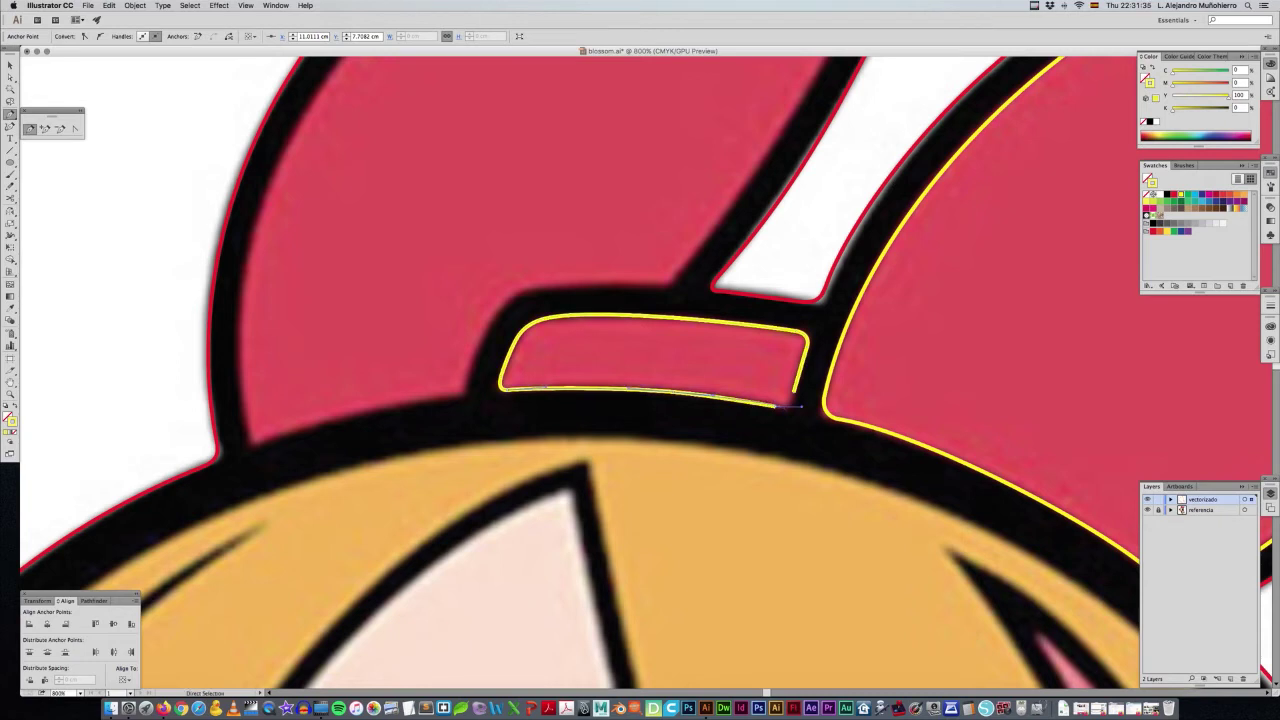
drag(781, 405, 786, 407)
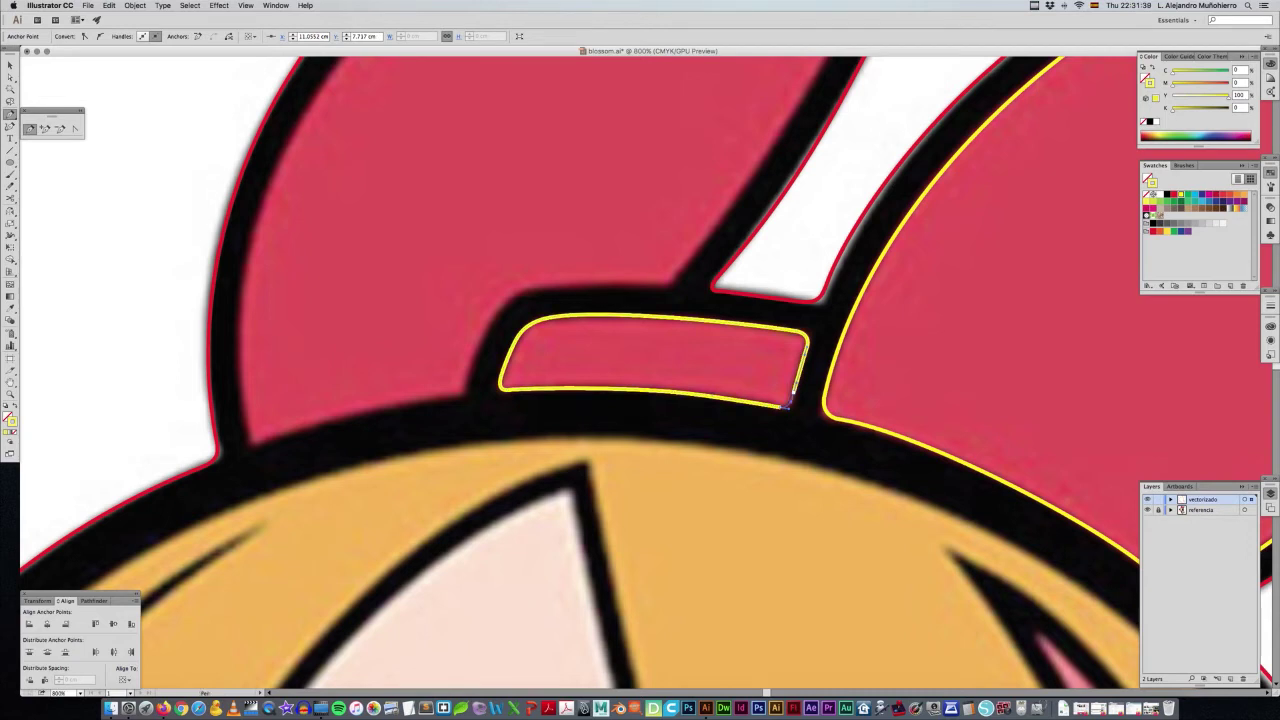
key(super+j)
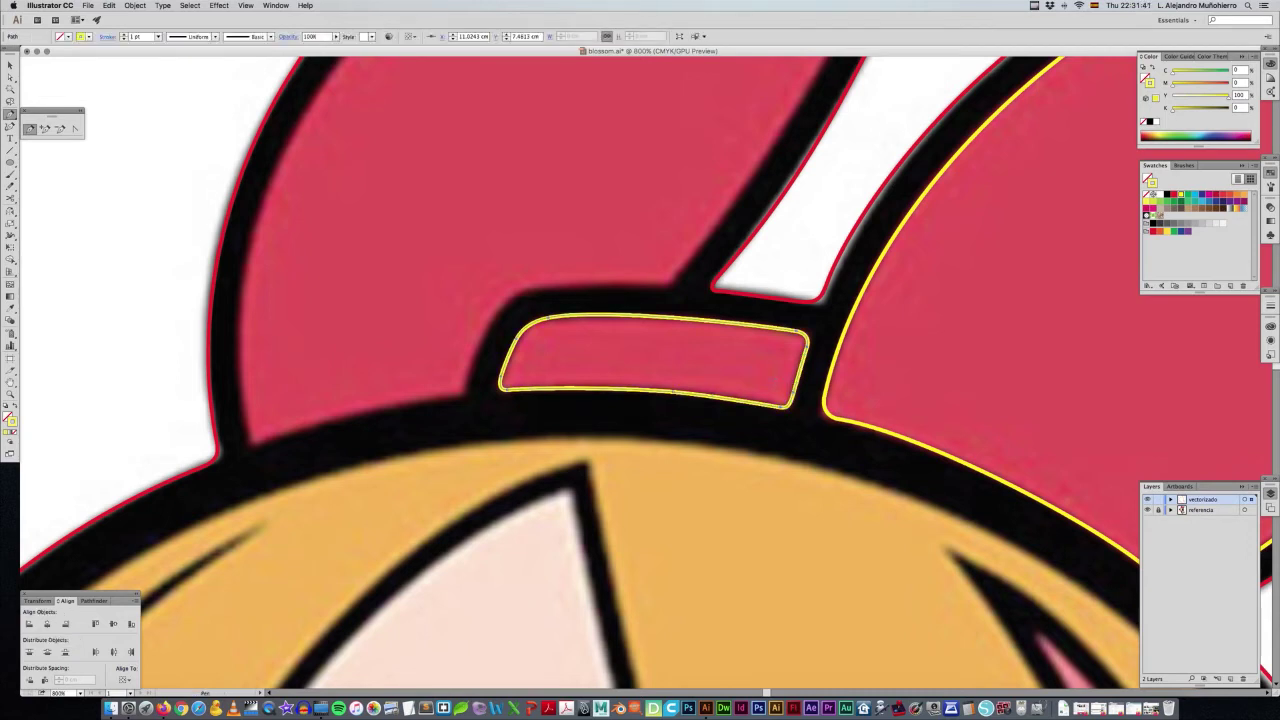
key(super+shift+a)
Sketch freehand strokes along the left bow loop's inner edge up to its tip.
scroll(640, 370, up, 3)
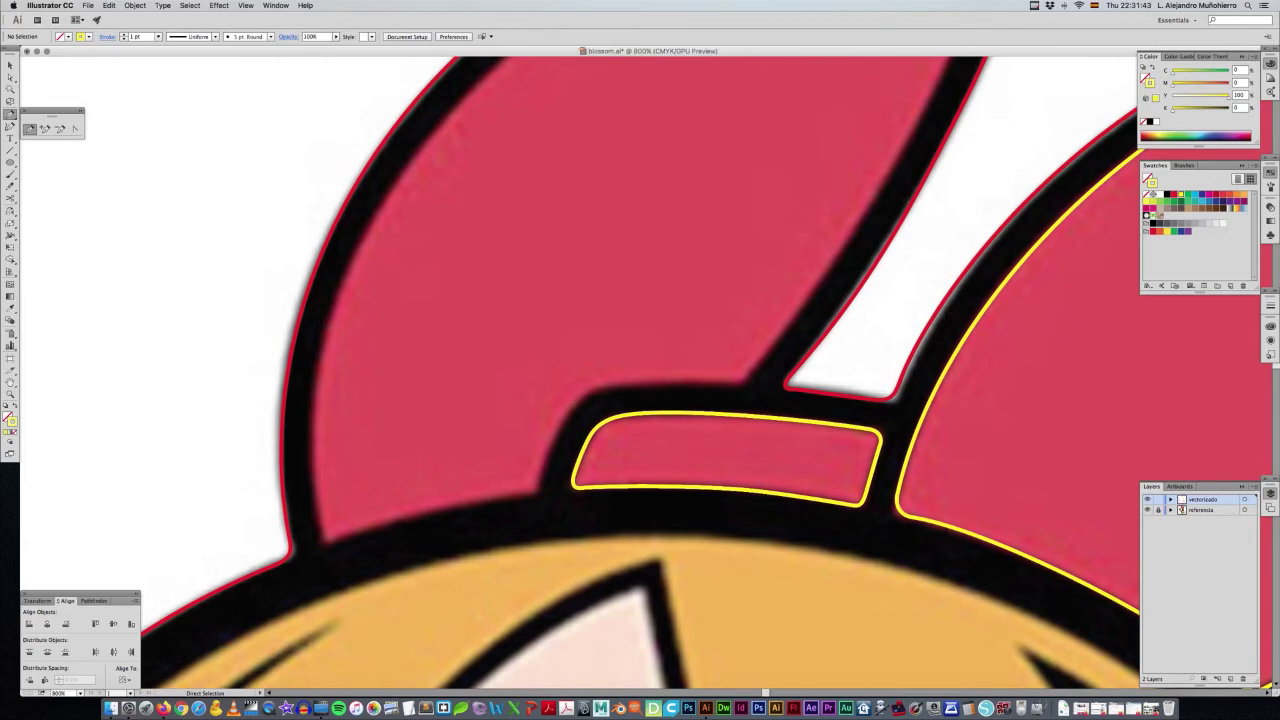
key(super+minus)
key(super+minus)
scroll(580, 373, up, 2)
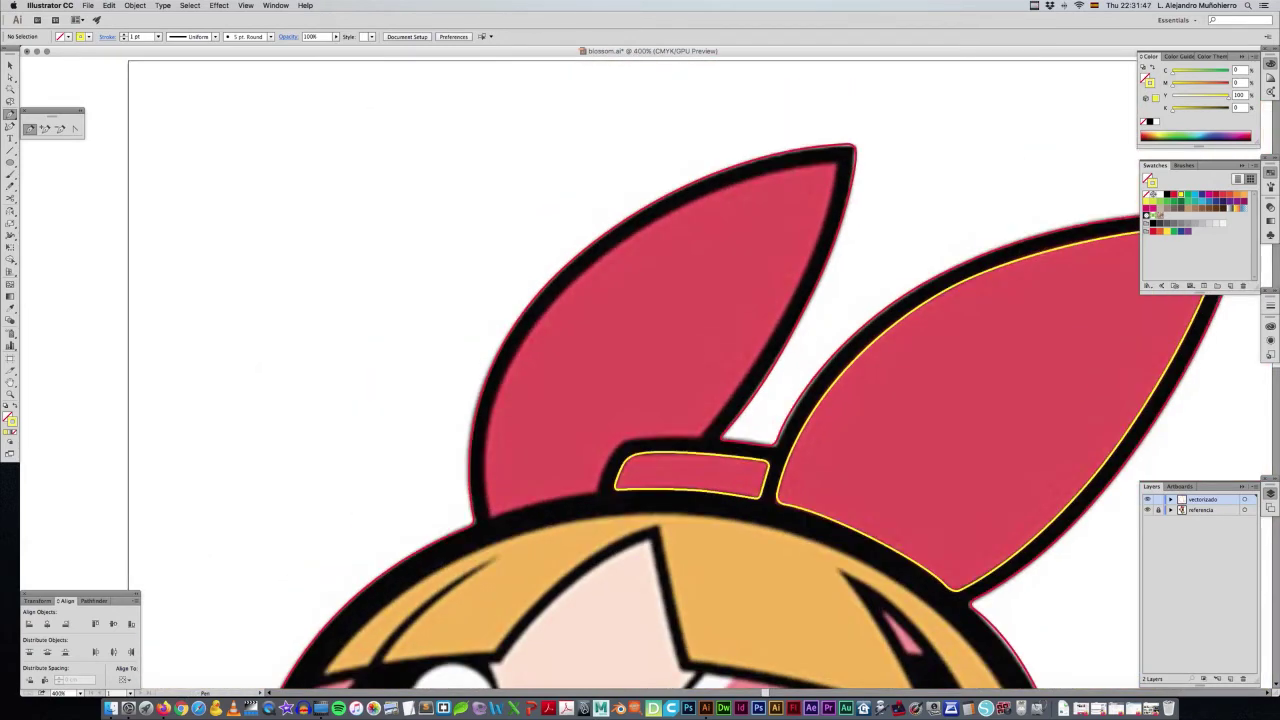
super+click(702, 433)
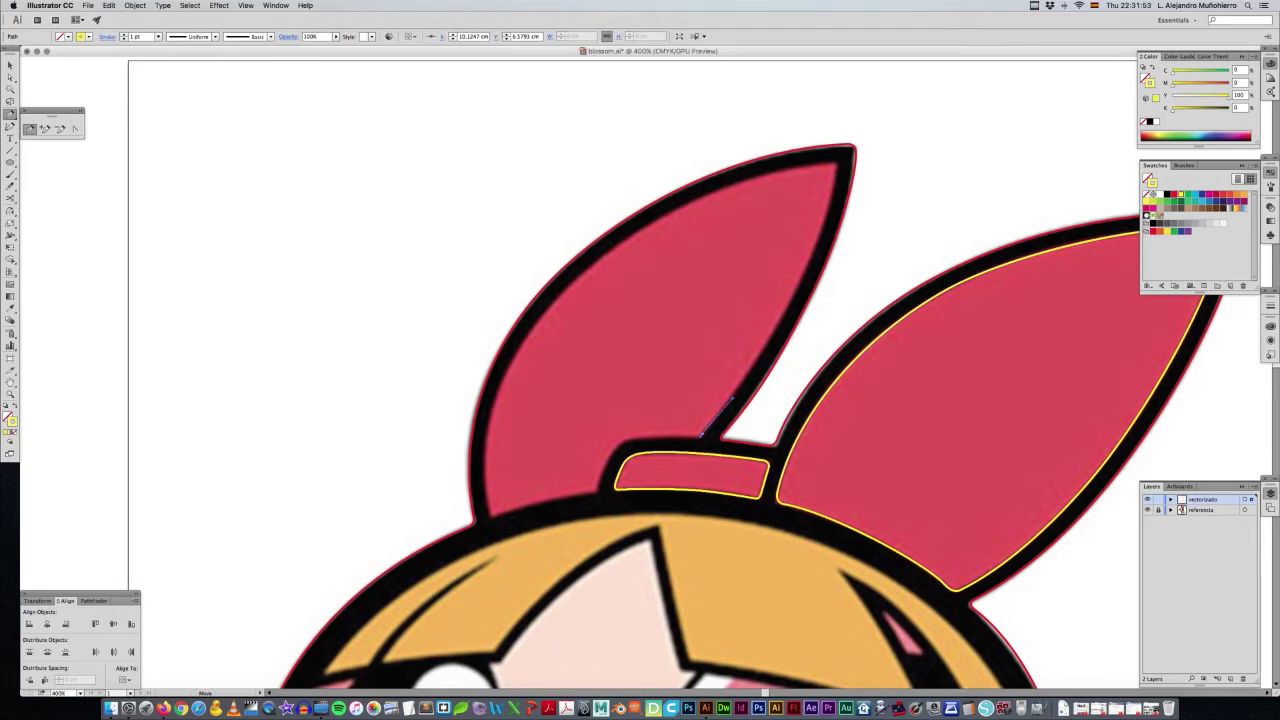
drag(728, 399, 796, 287)
drag(796, 288, 790, 300)
drag(705, 433, 833, 190)
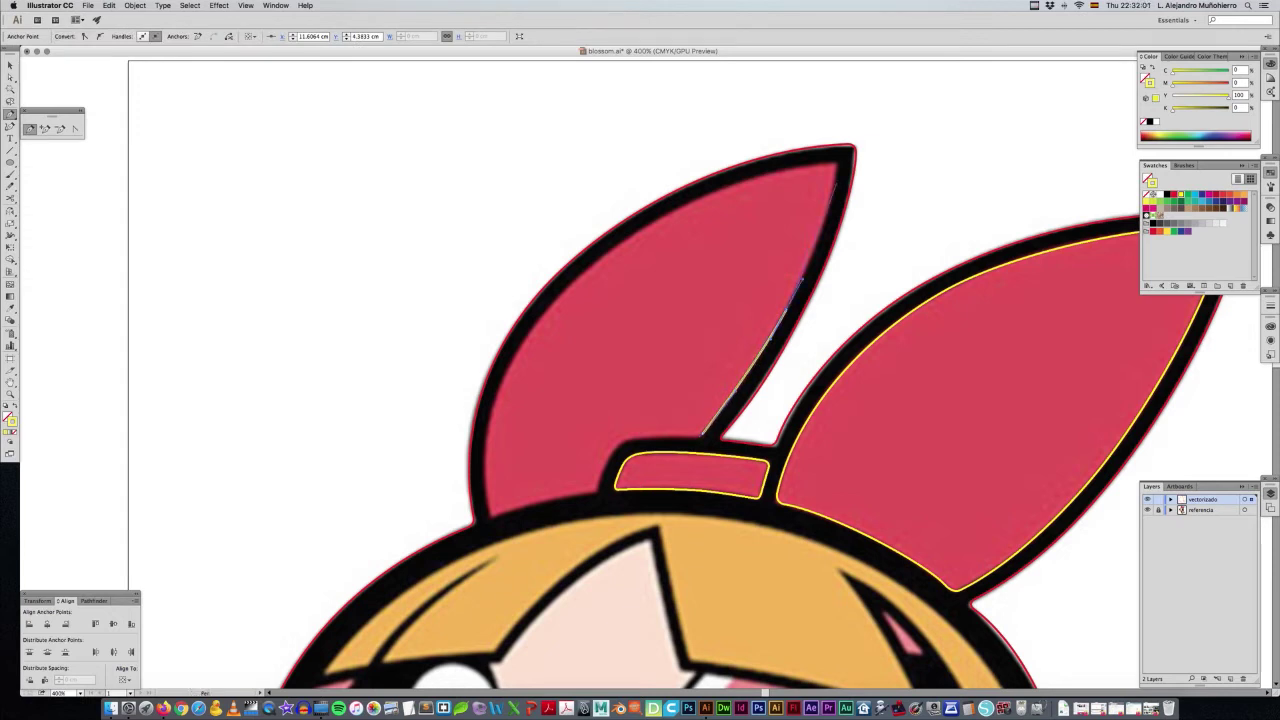
drag(833, 192, 837, 170)
Reshape the loop path's top anchor and curves to hug the loop's upper and outer edges.
key(a)
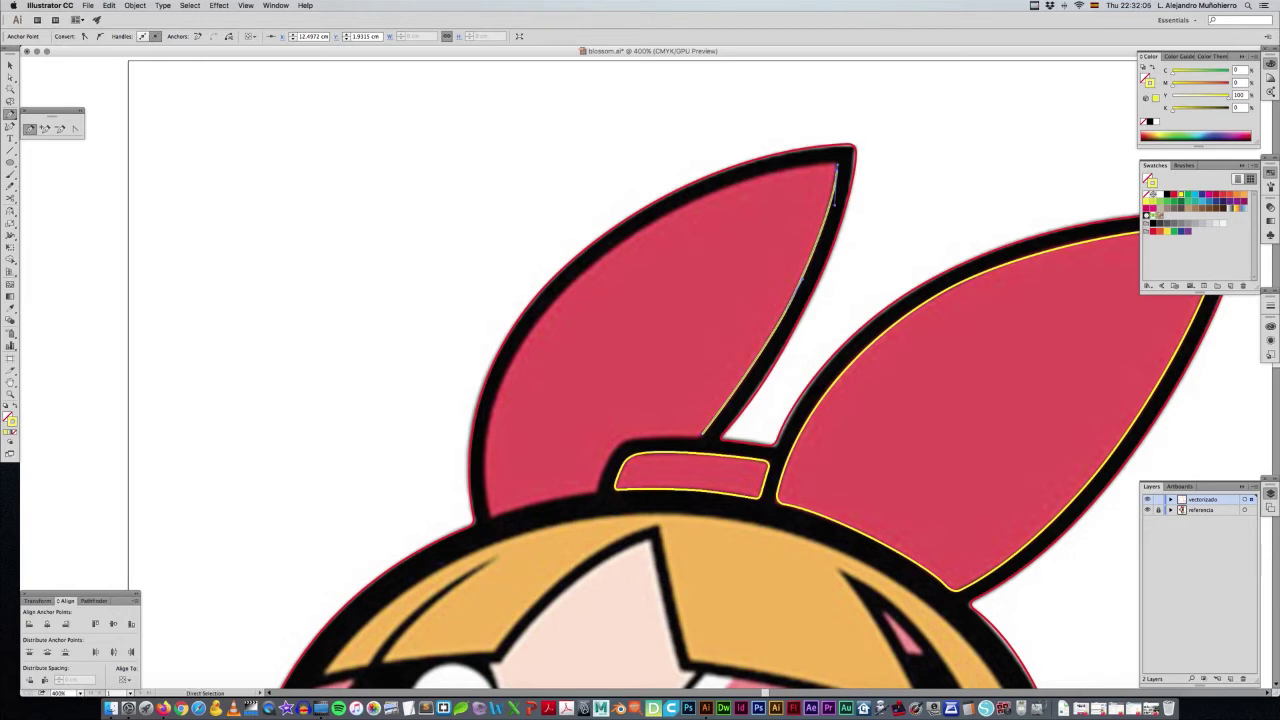
drag(776, 330, 803, 276)
key(ctrl+z)
key(ctrl+z)
drag(829, 162, 831, 161)
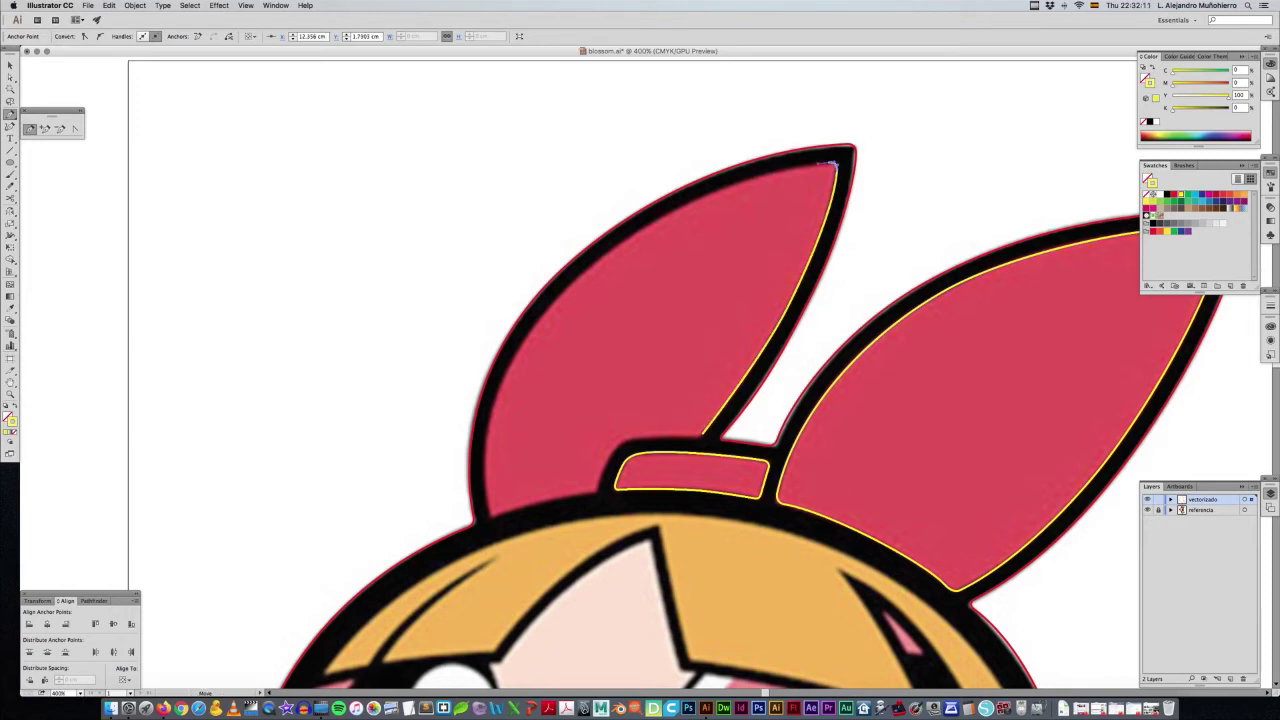
drag(832, 162, 785, 167)
drag(597, 295, 578, 282)
drag(578, 280, 553, 299)
drag(786, 165, 714, 173)
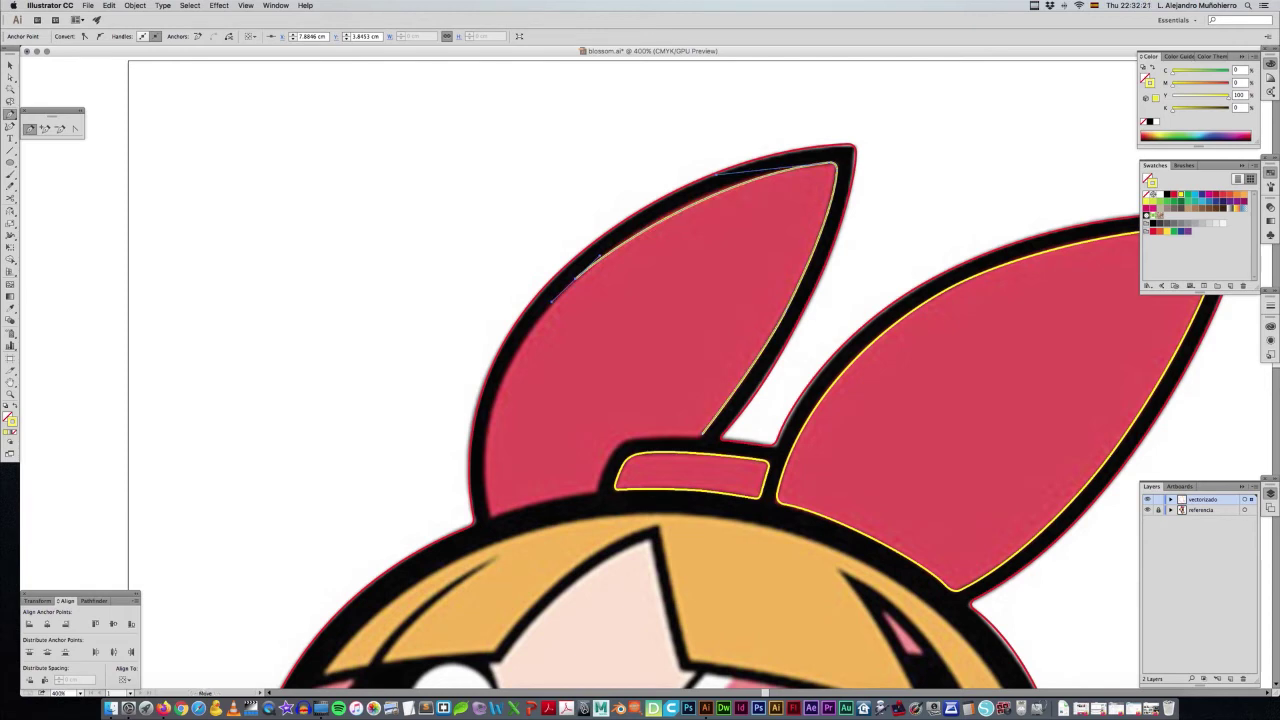
drag(598, 258, 624, 236)
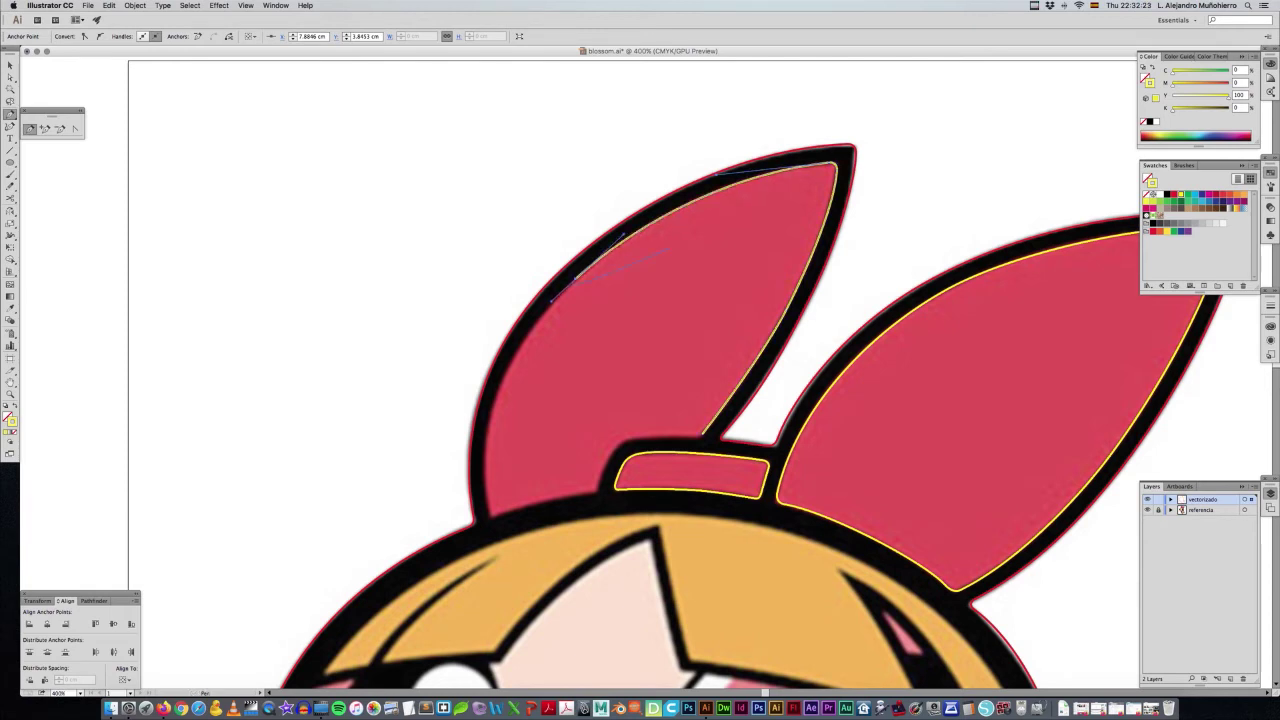
Refine the loop path's lower curves and make its bottom anchor a corner.
scroll(640, 380, down, 5)
scroll(640, 380, left, 3)
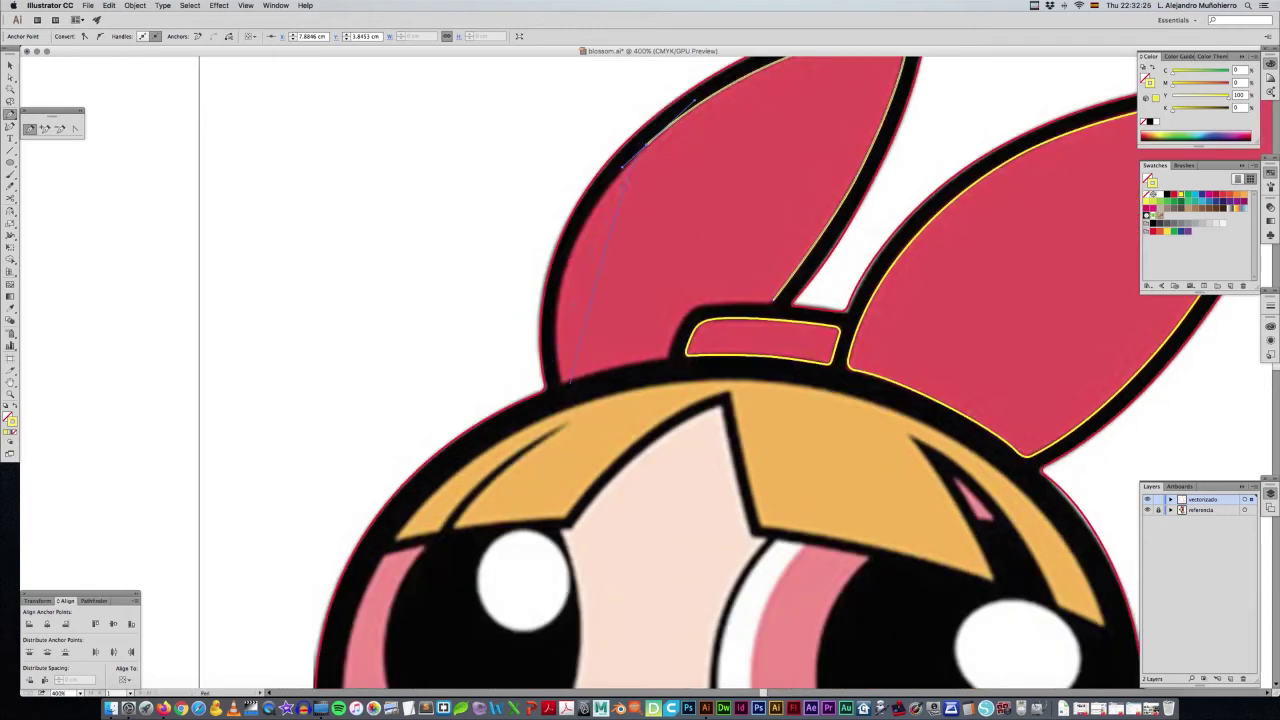
click(560, 378)
drag(560, 378, 553, 305)
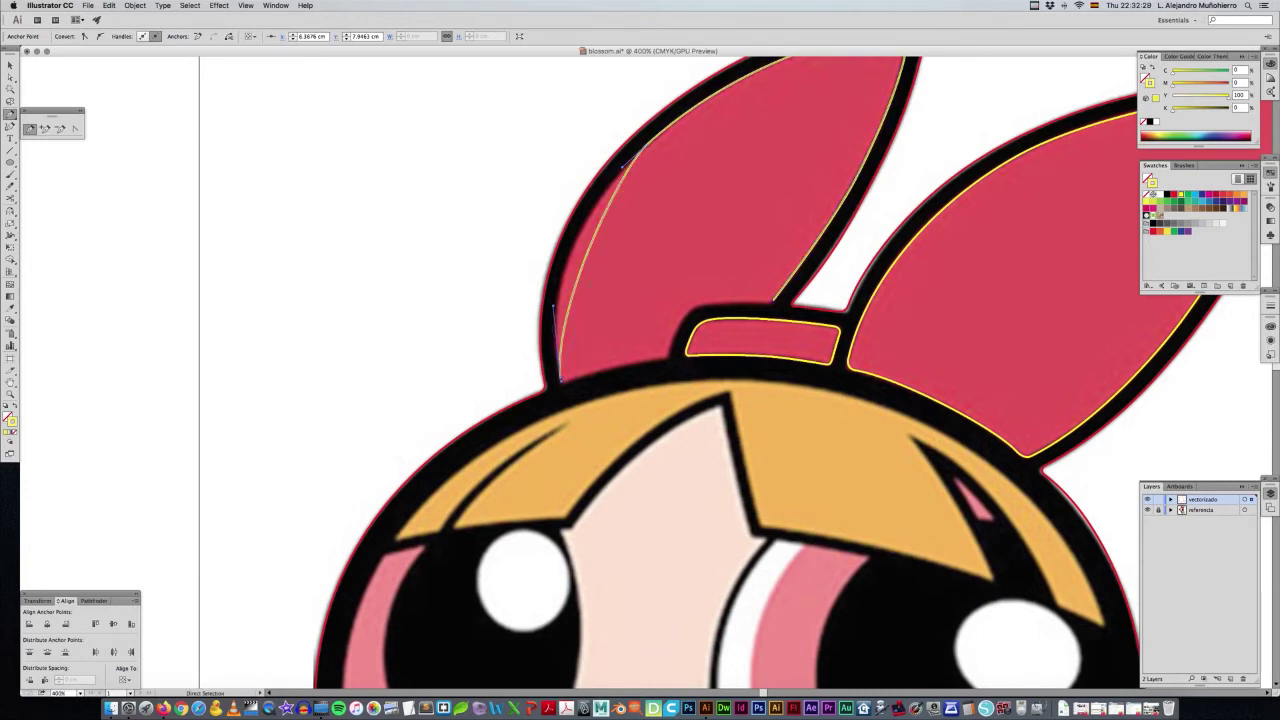
mouse_move(624, 165)
mouse_down()
mouse_move(692, 100)
mouse_move(618, 172)
mouse_up()
drag(553, 304, 550, 295)
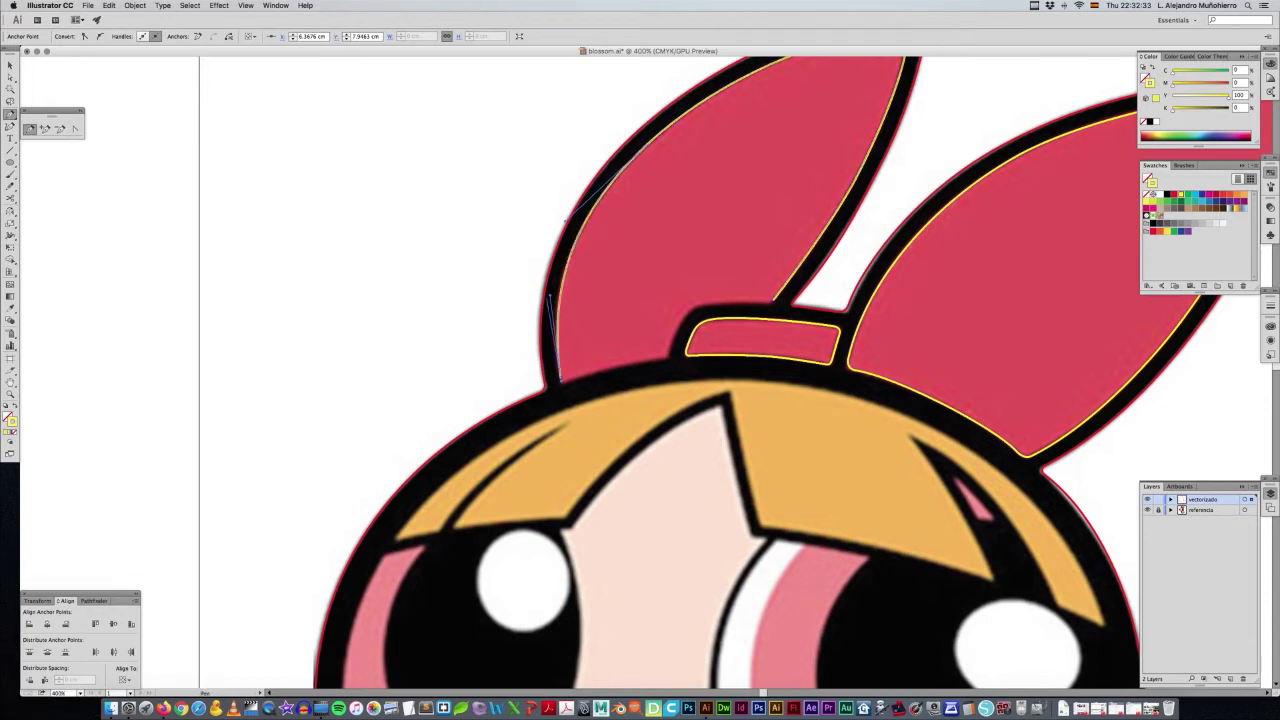
click(563, 379)
Extend the path along the loop's lower edge to the bow knot corner, then deselect.
click(565, 380)
click(660, 358)
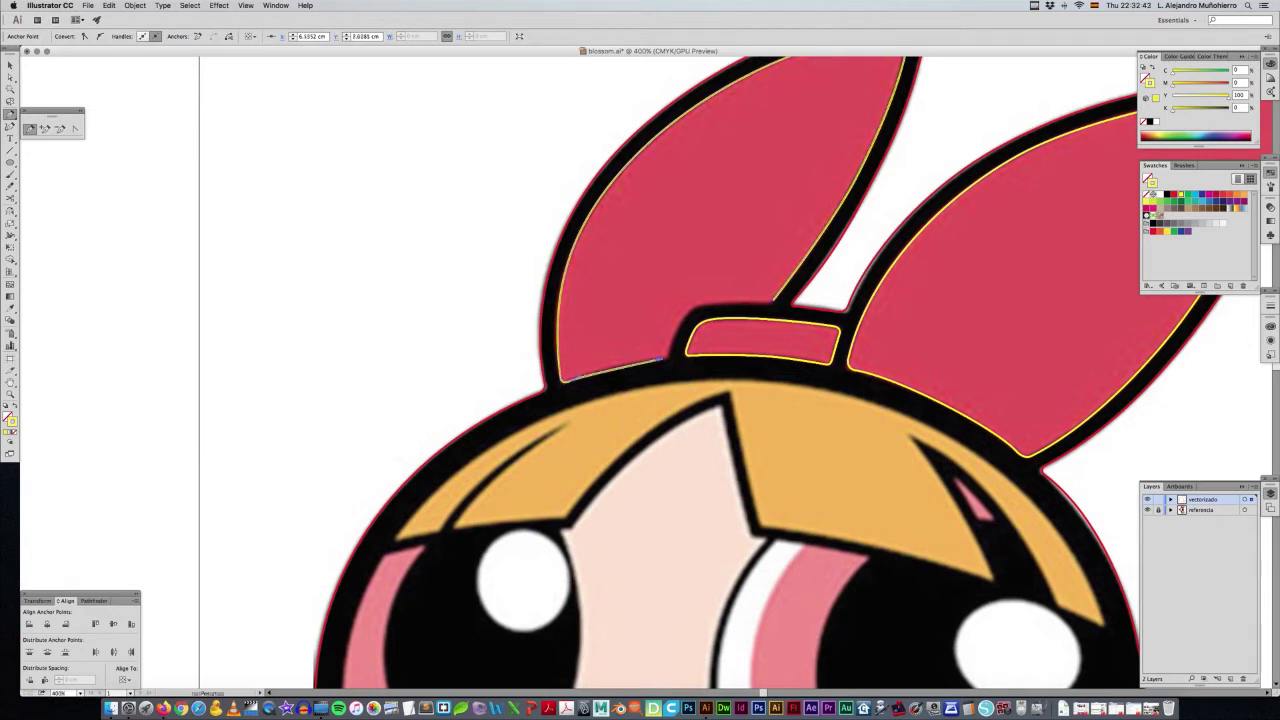
drag(661, 359, 661, 361)
drag(663, 359, 686, 316)
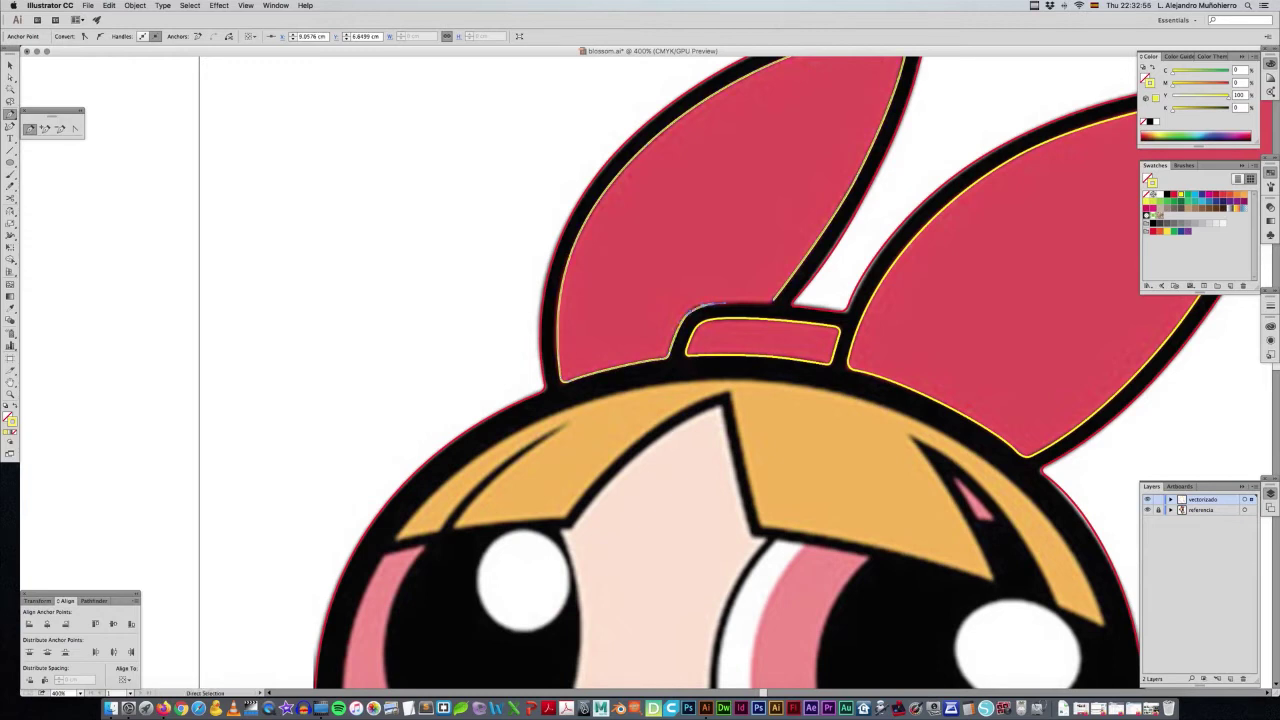
drag(688, 312, 702, 305)
click(770, 302)
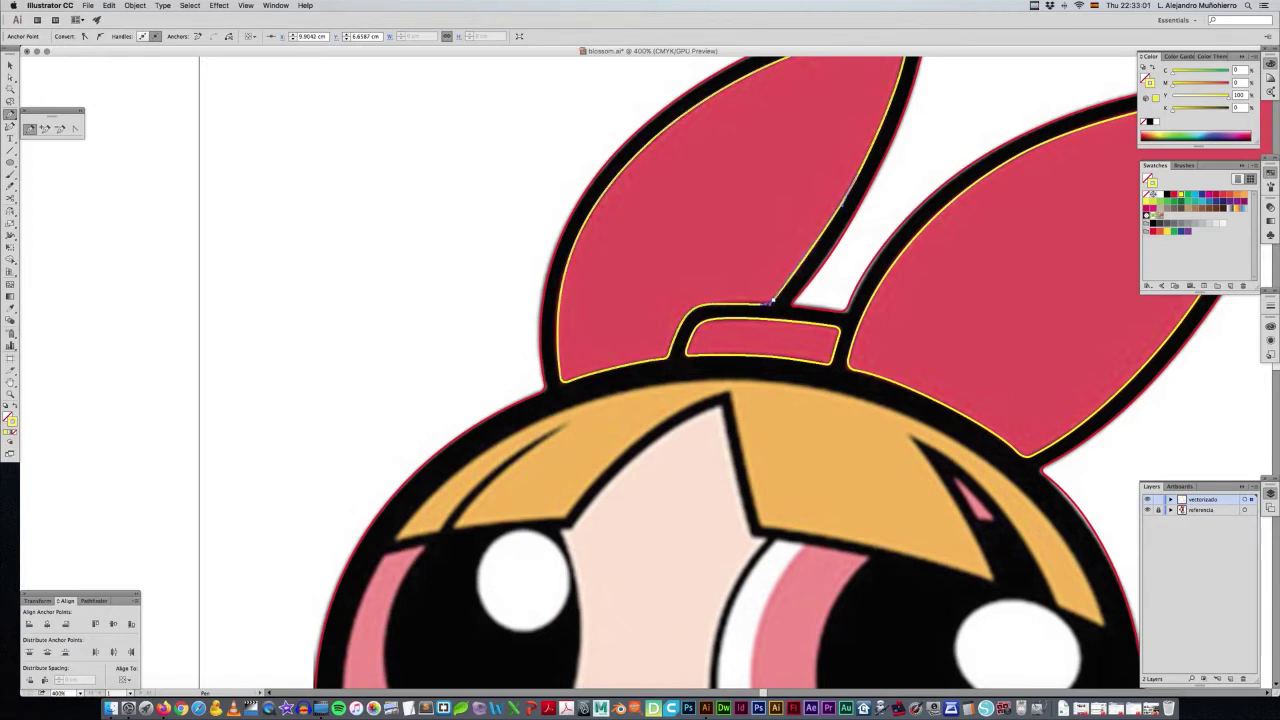
key(ctrl+shift+a)
key(ctrl+minus)
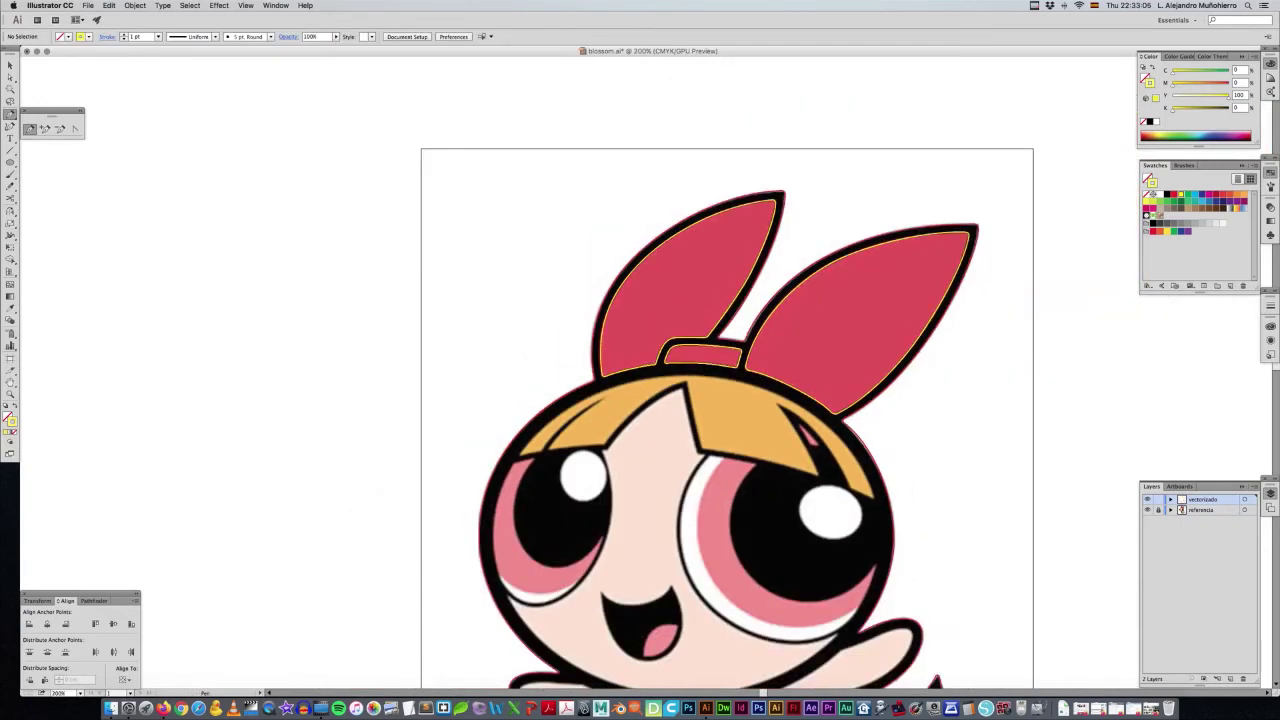
click(1147, 510)
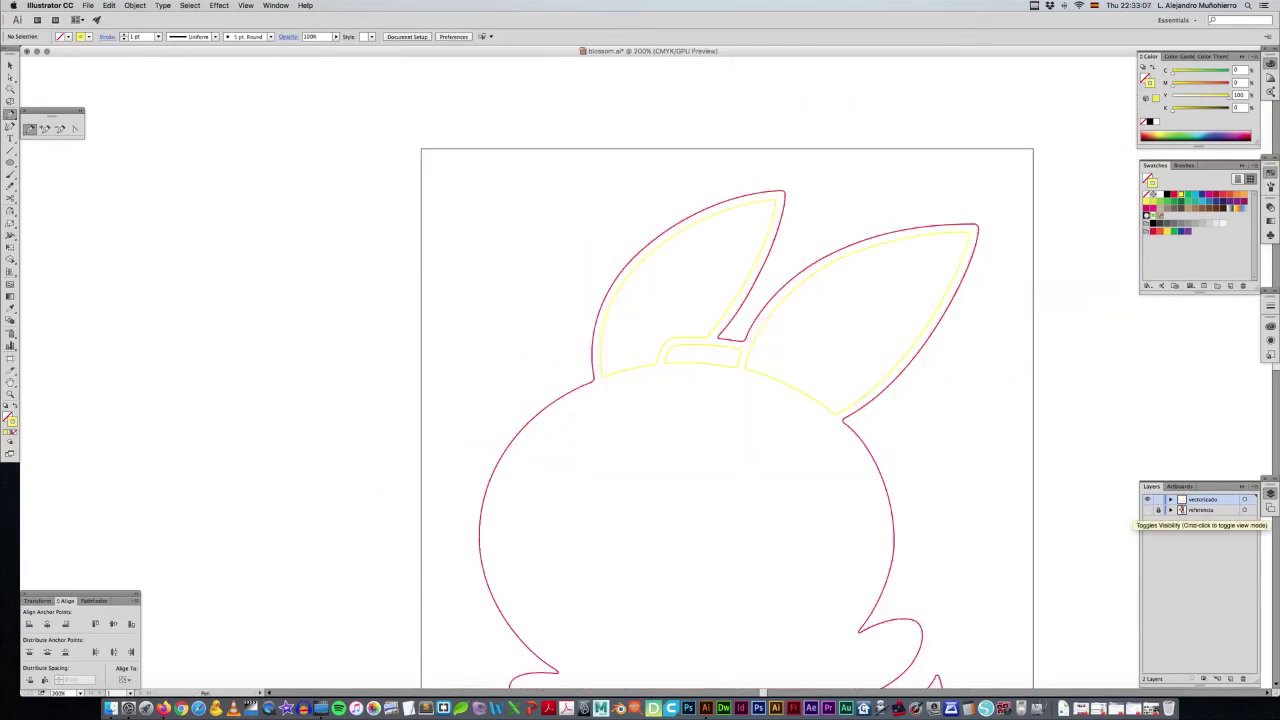
click(1147, 510)
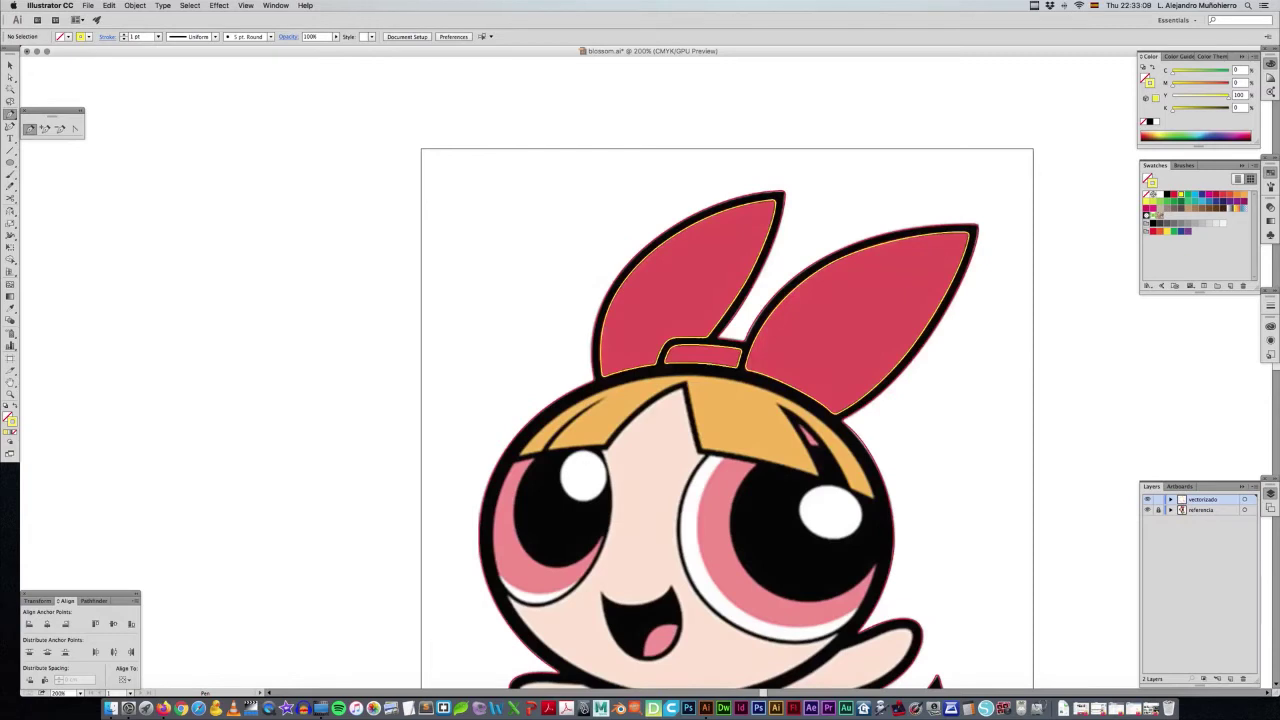
scroll(817, 452, up, 1)
scroll(817, 452, up, 1)
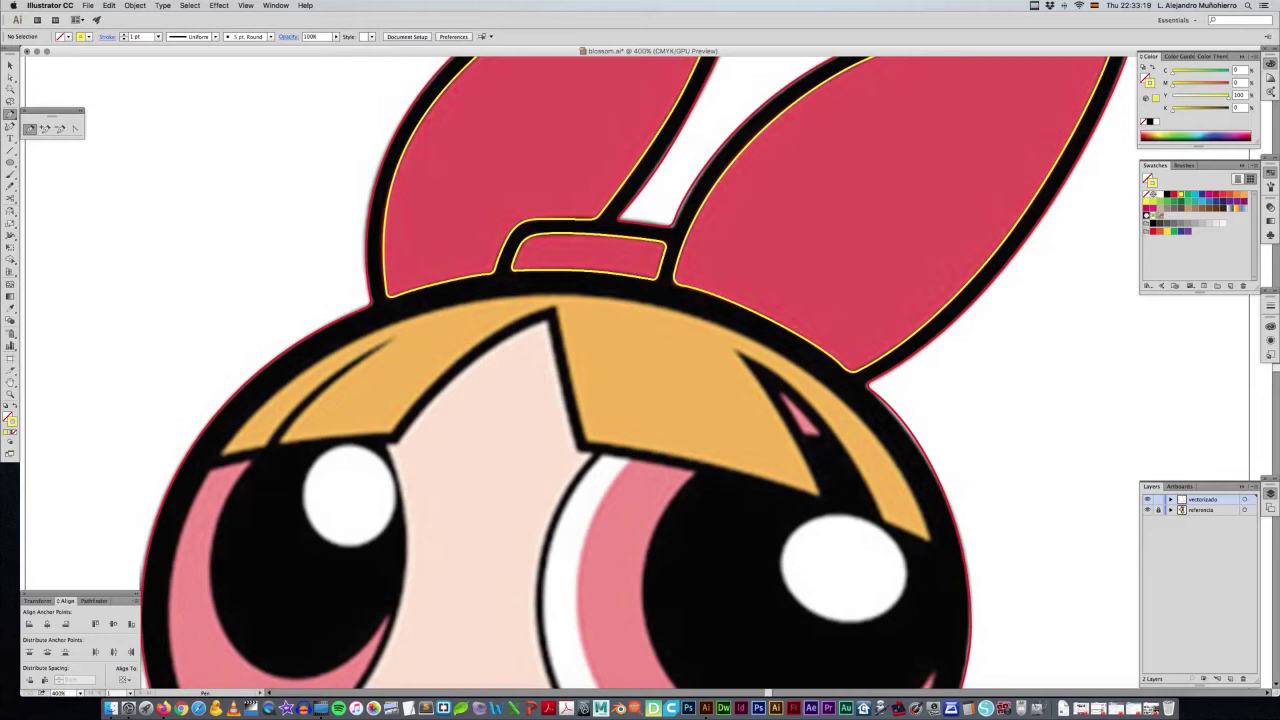
Outline the hair bang's top edge down its right side to the tip and back up the inner edge.
click(581, 295)
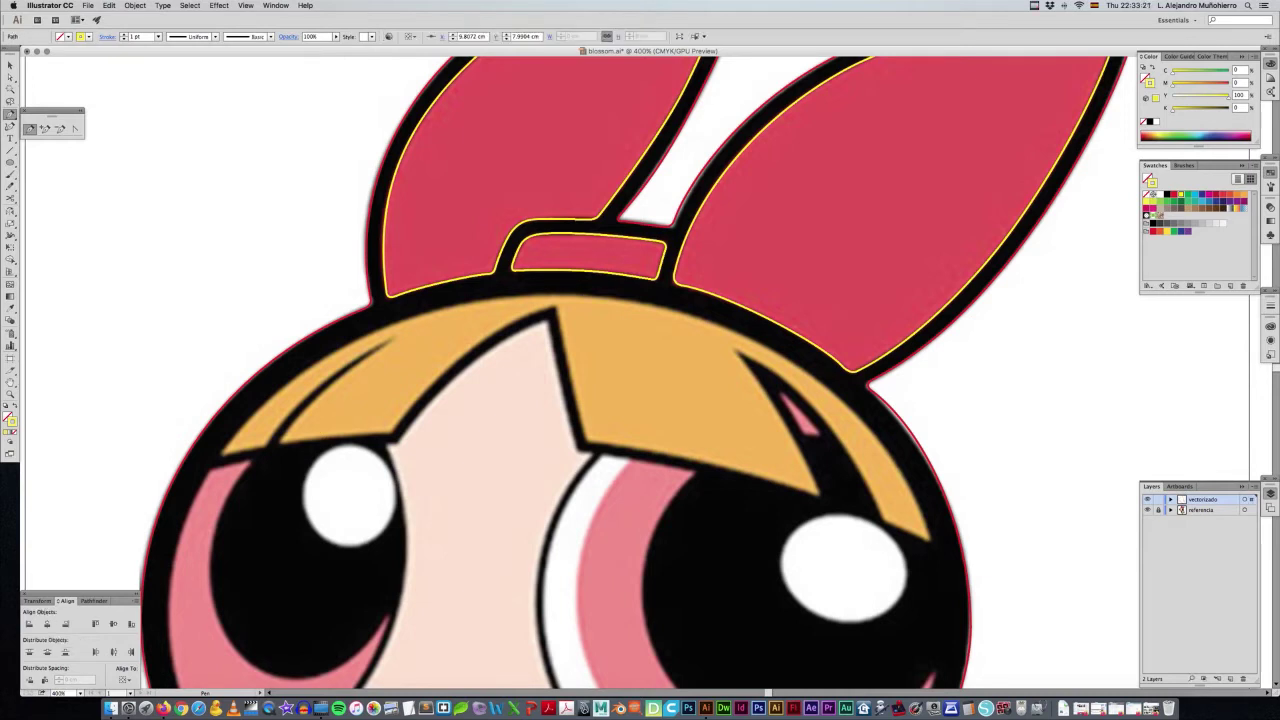
click(581, 296)
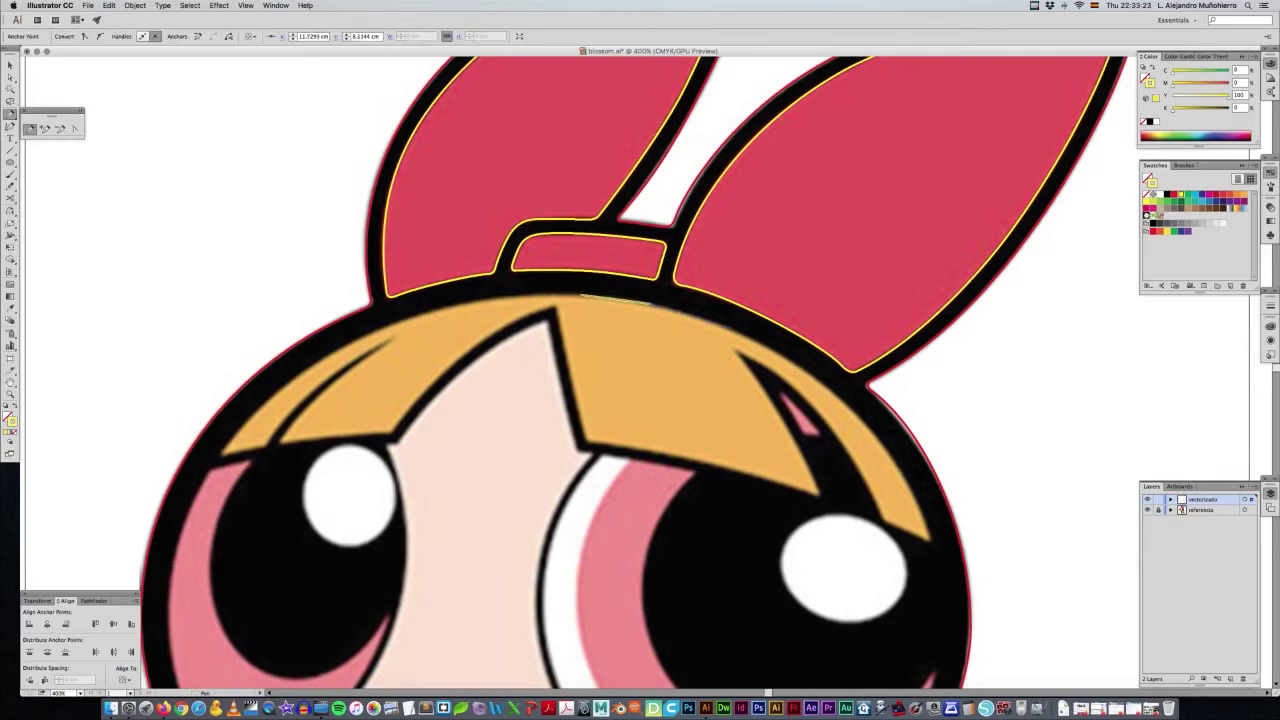
click(743, 334)
click(805, 368)
click(840, 398)
click(886, 451)
click(910, 488)
click(932, 540)
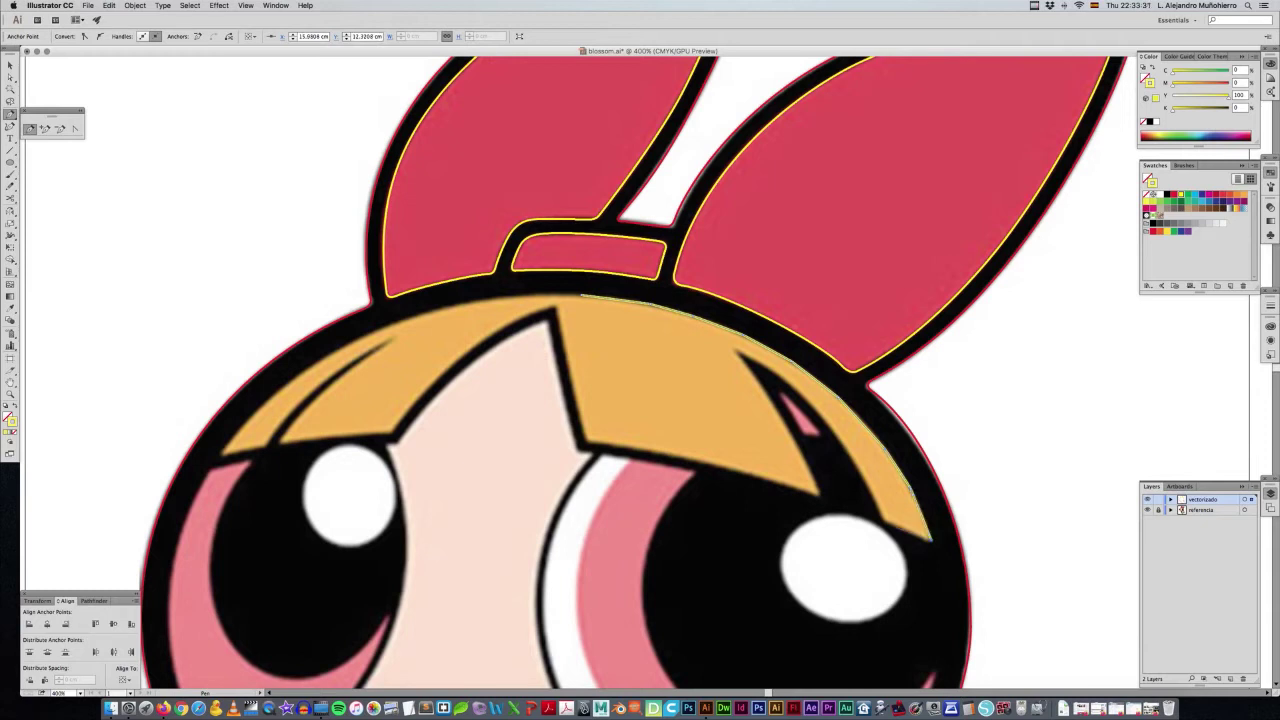
click(884, 521)
click(832, 432)
click(768, 366)
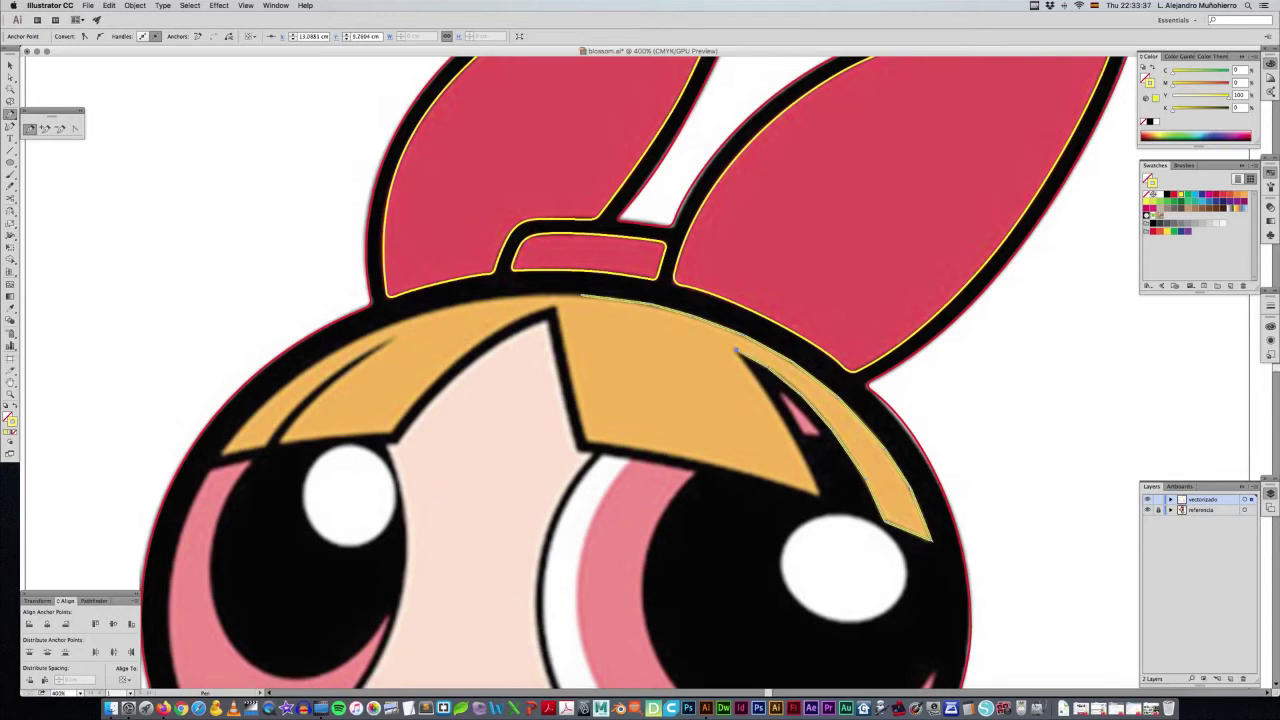
click(737, 351)
Trace the bang's lower edge leftward and up its left side, closing at the top corner.
click(818, 490)
click(799, 490)
click(712, 463)
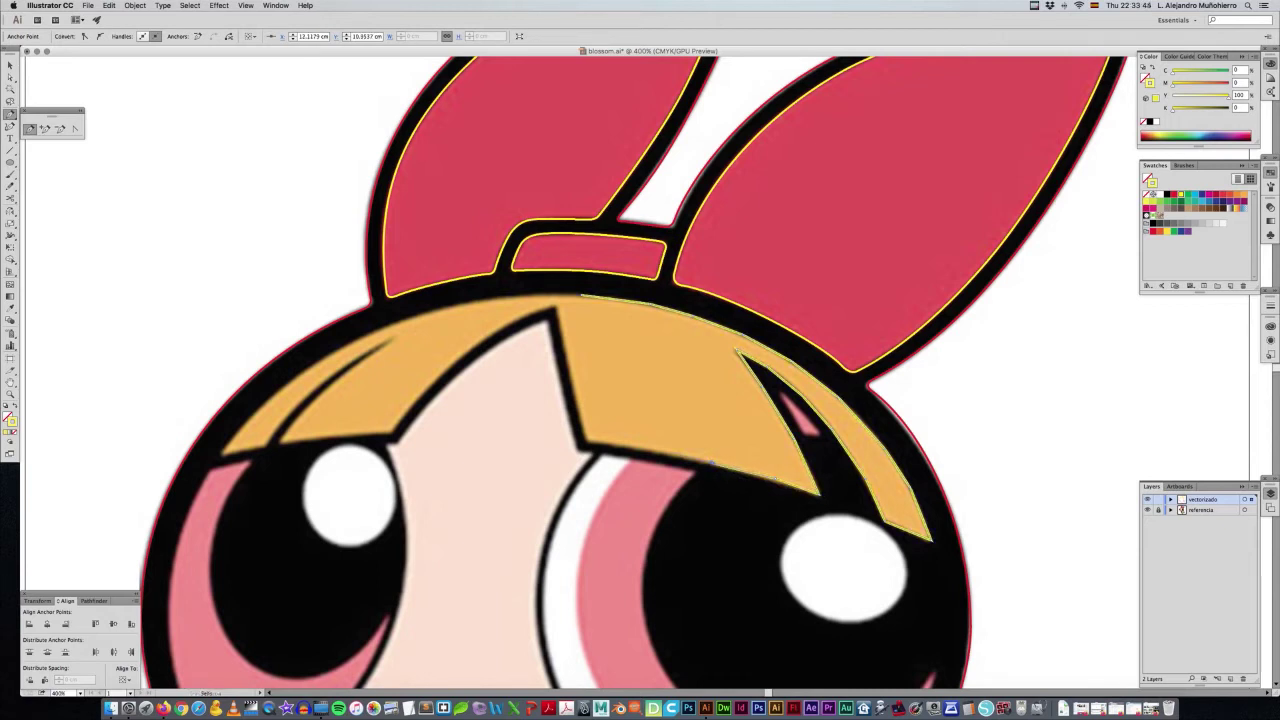
click(724, 465)
click(616, 447)
click(583, 446)
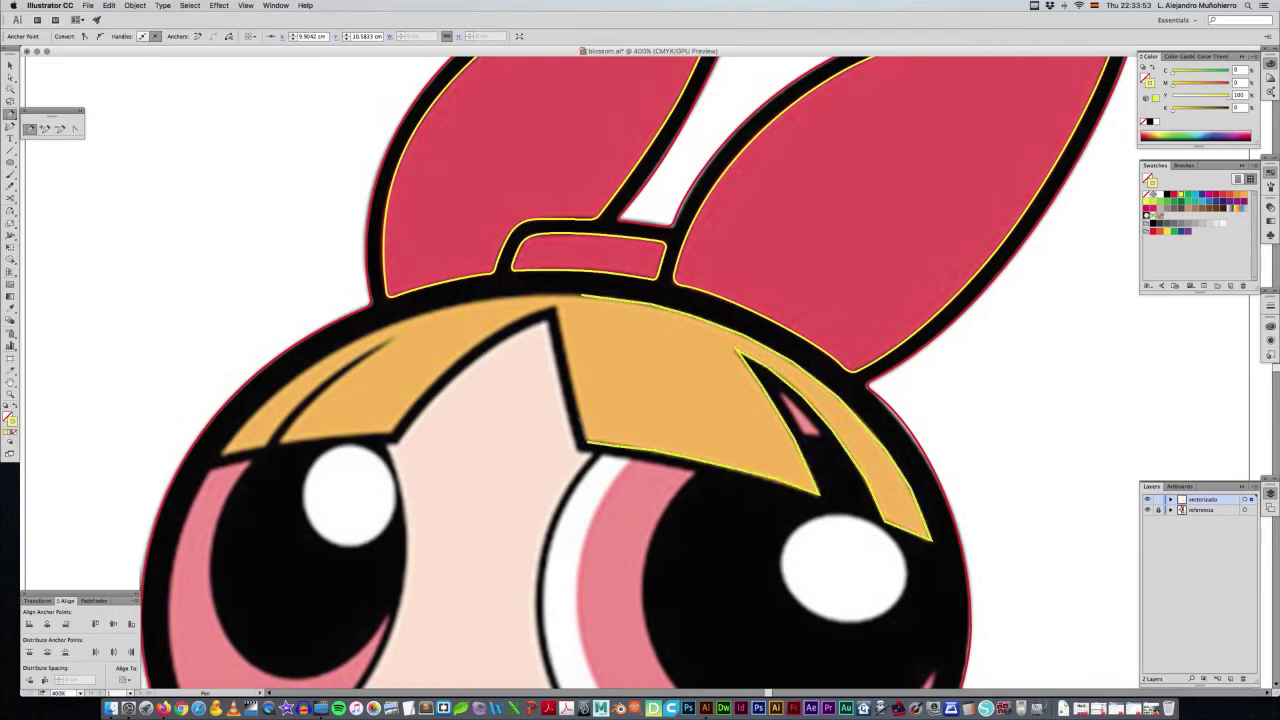
click(576, 414)
click(570, 387)
click(557, 306)
click(579, 295)
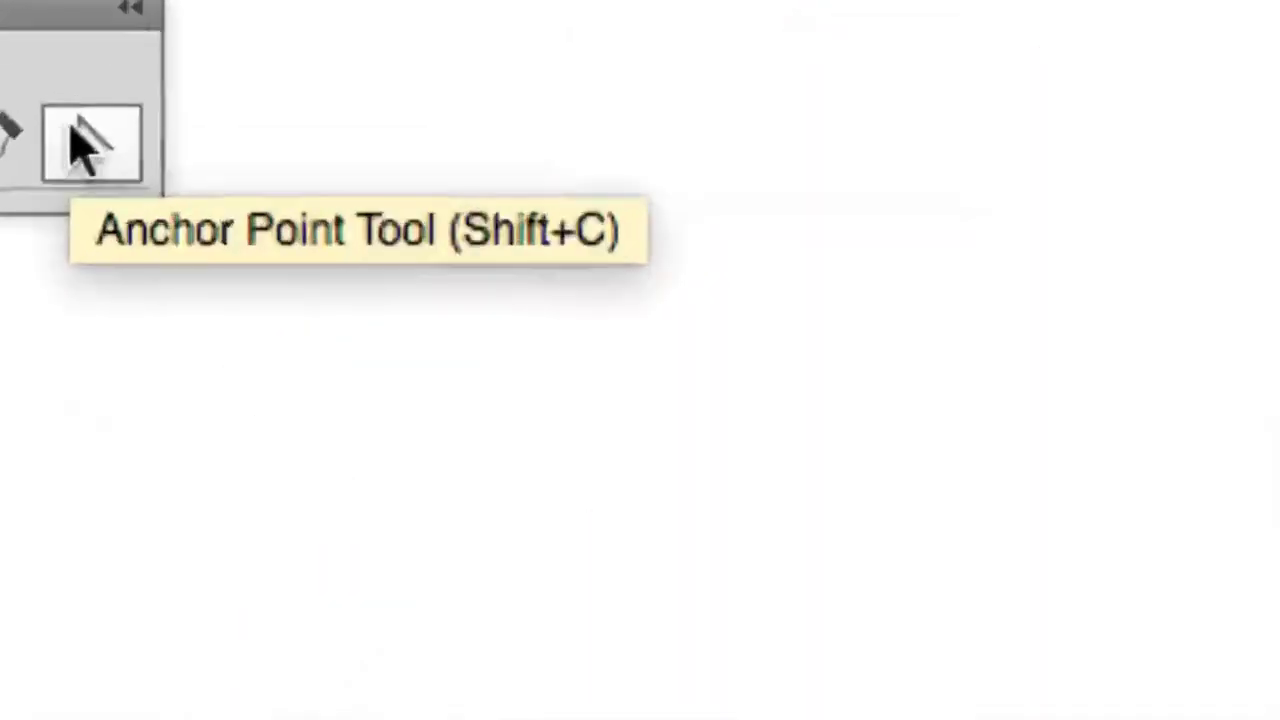
Switch to the Anchor Point Tool and zoom in to 800% on the hair bang path.
click(85, 150)
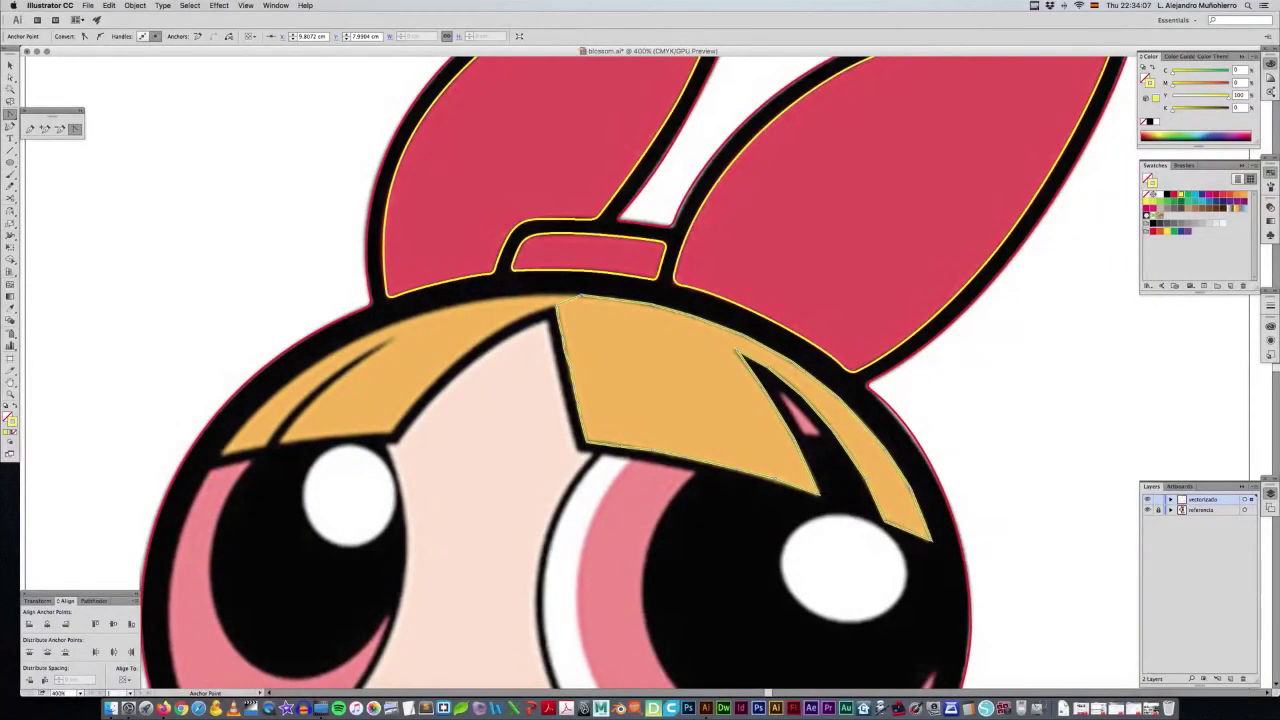
key(super+equal)
key(super+equal)
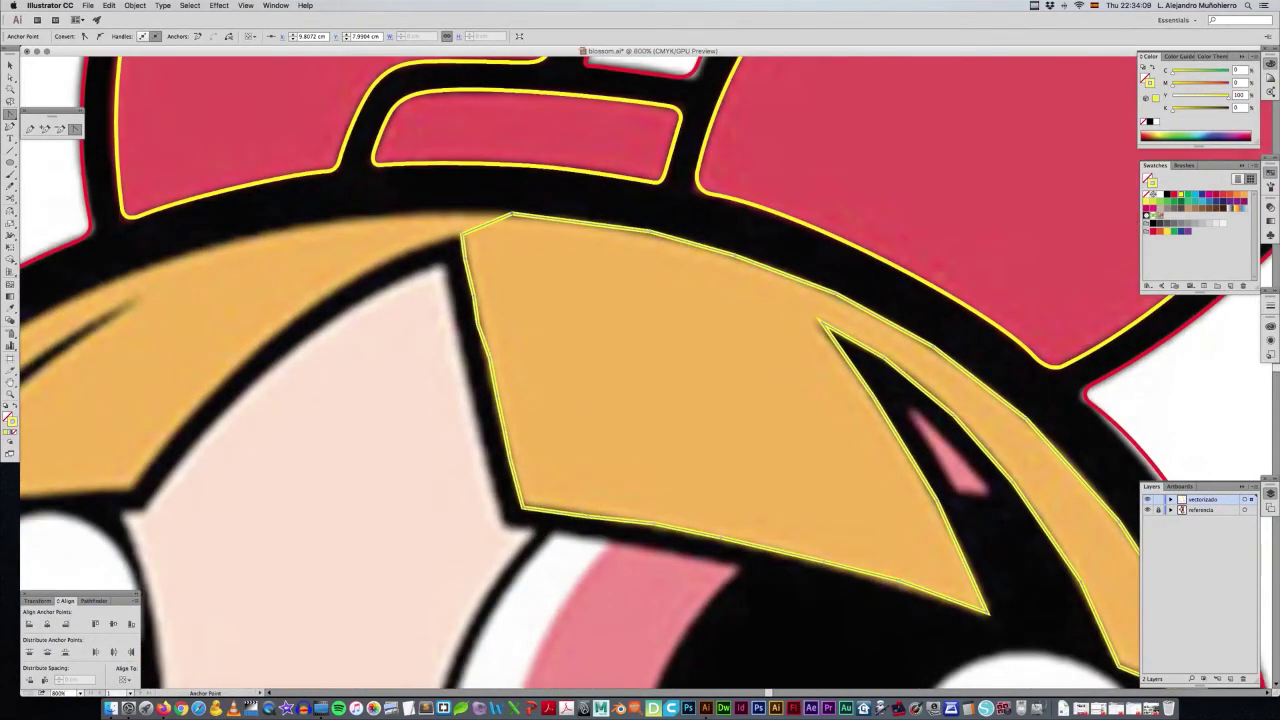
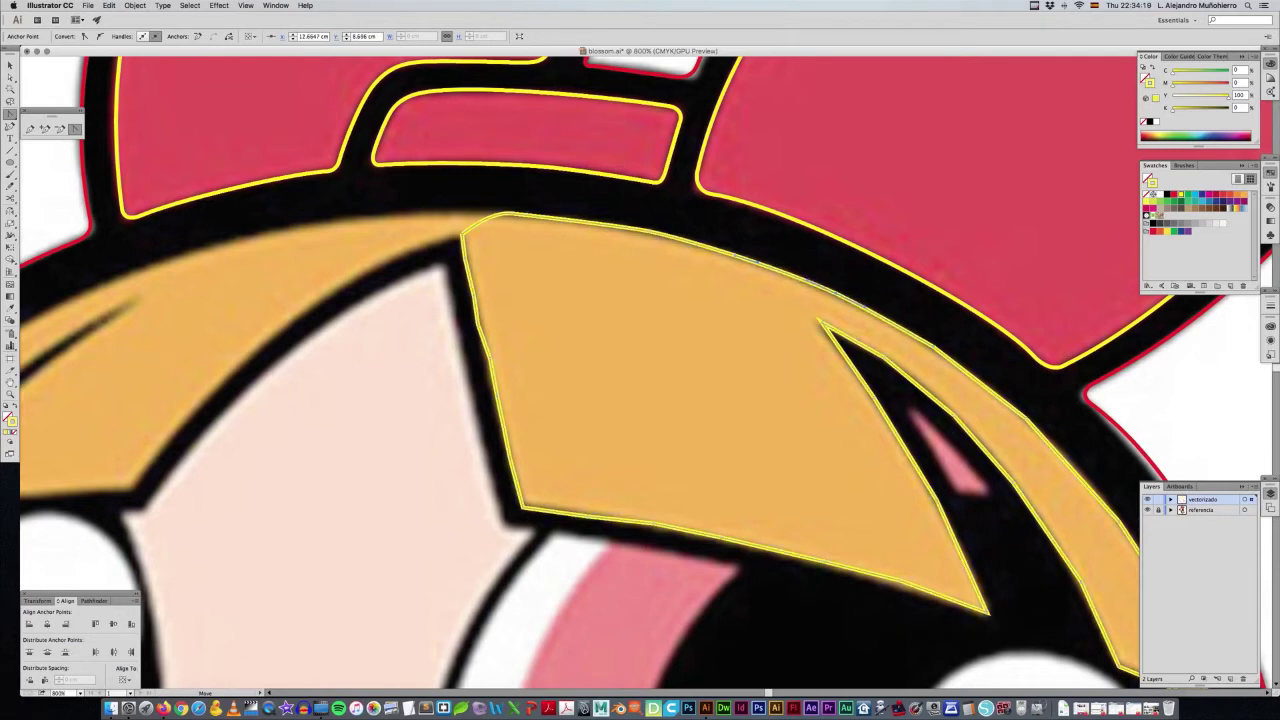
Select the orange bangs outline and its anchors to inspect them, then deselect.
key(ctrl+shift+a)
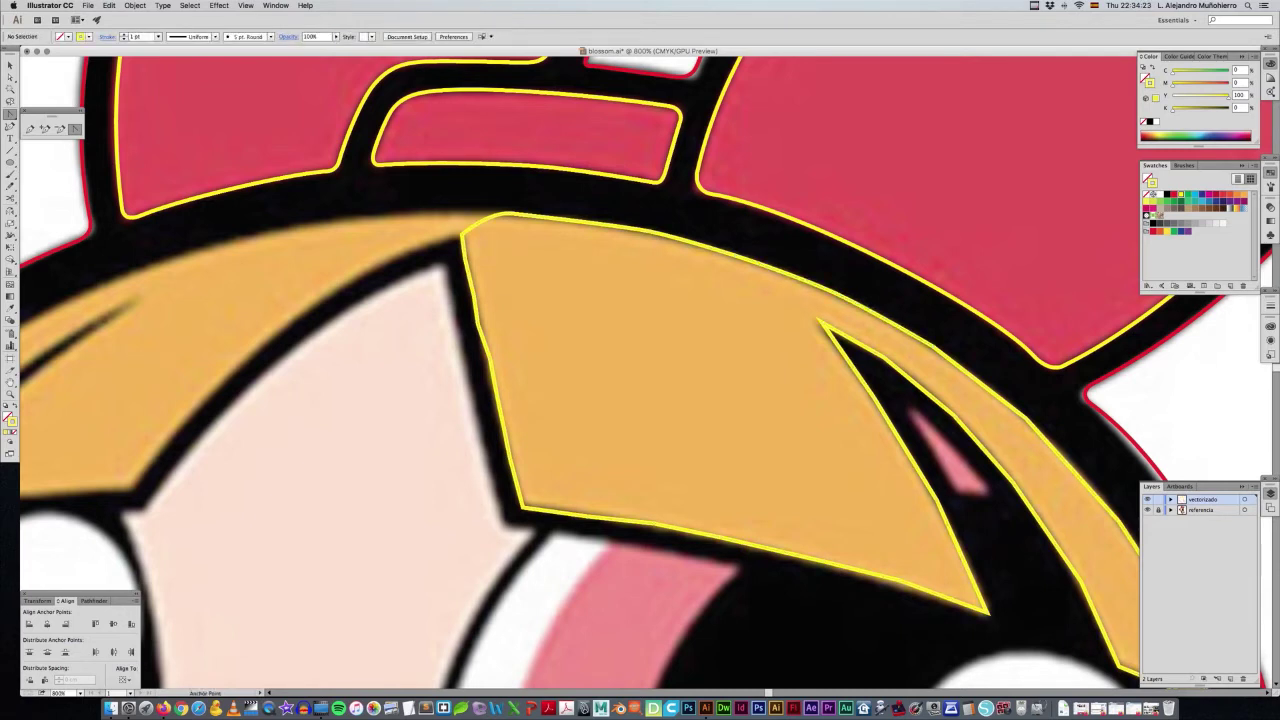
scroll(640, 380, down, 5)
scroll(640, 380, right, 5)
click(720, 214)
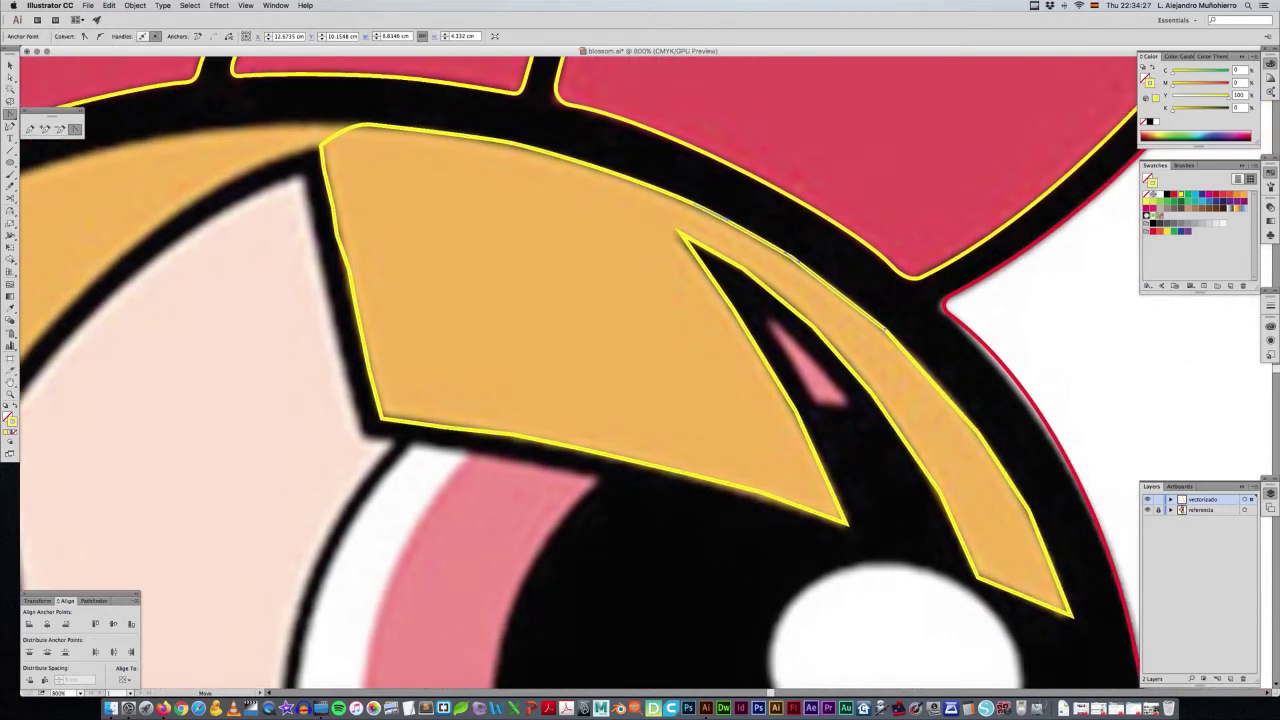
click(776, 248)
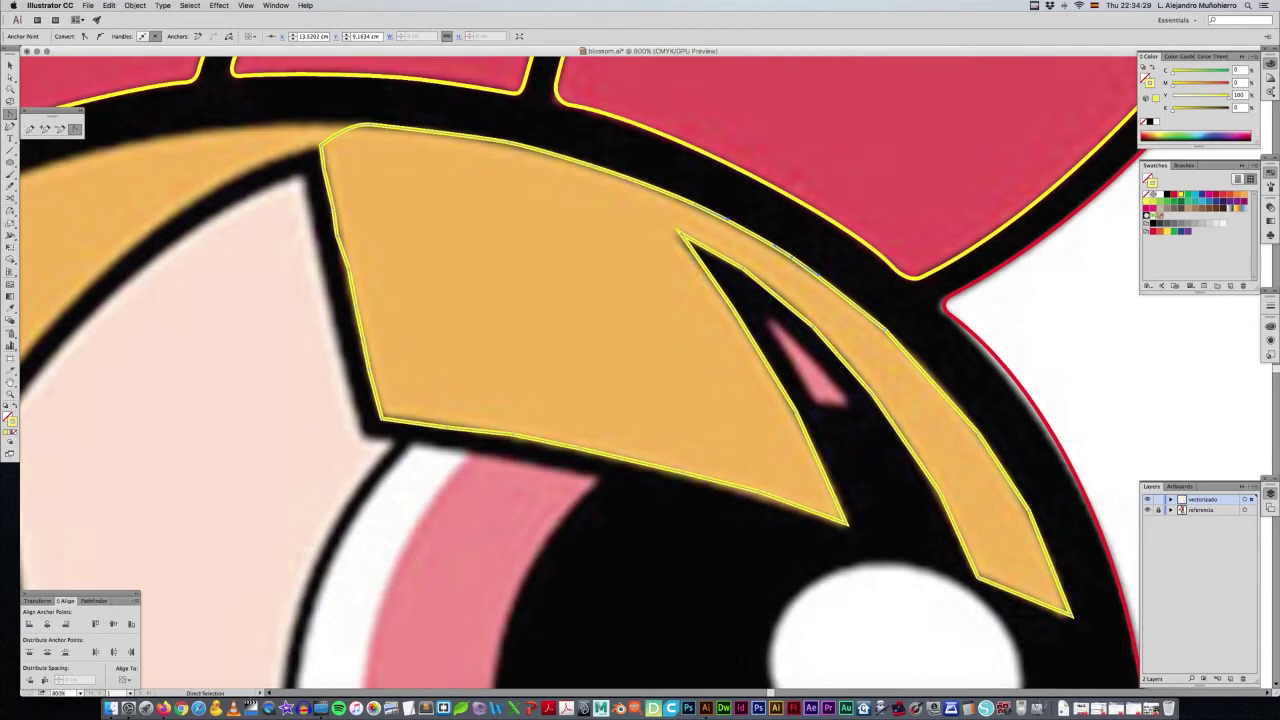
key(ctrl+a)
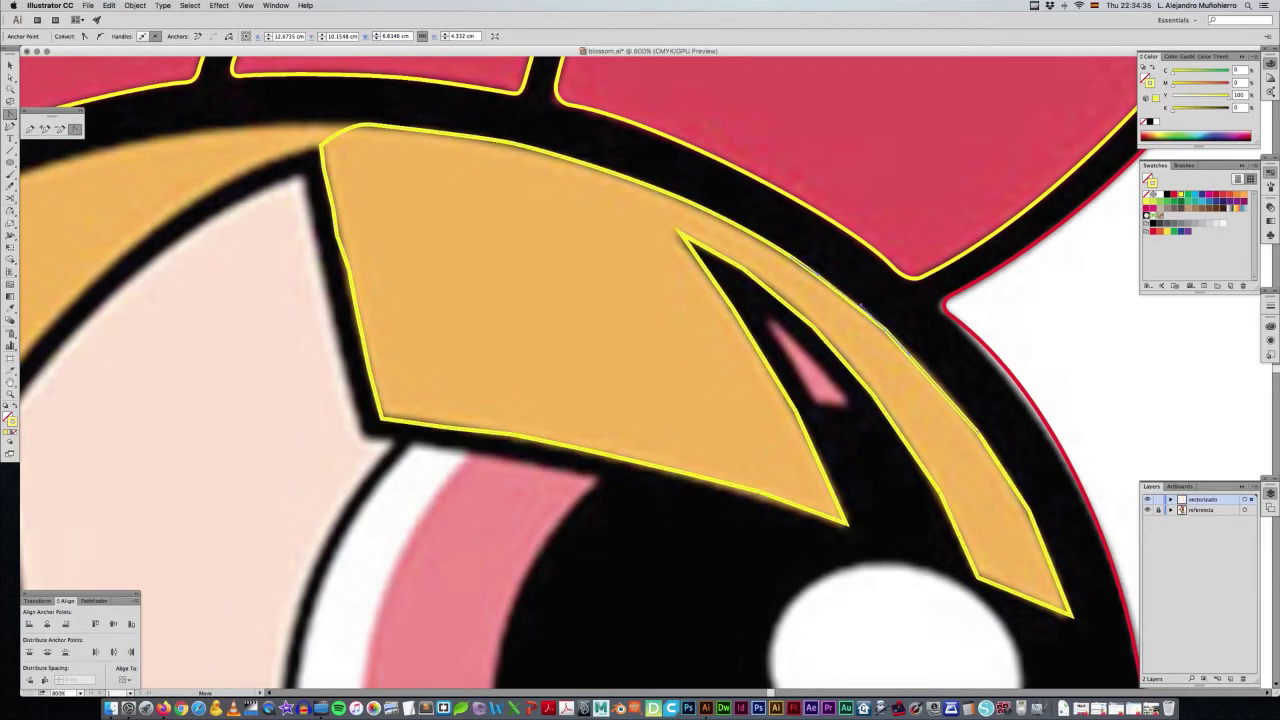
click(905, 350)
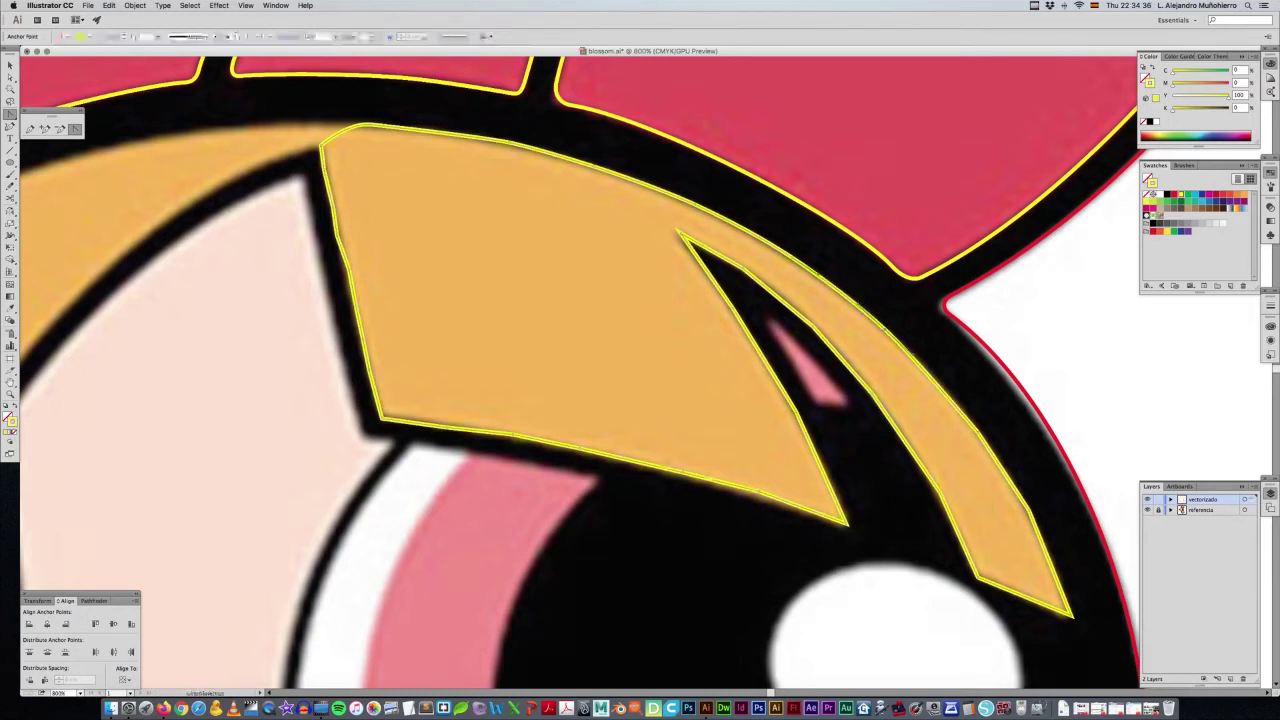
Hide and reshow the reference image to compare the trace, then zoom out to 400%.
click(1147, 510)
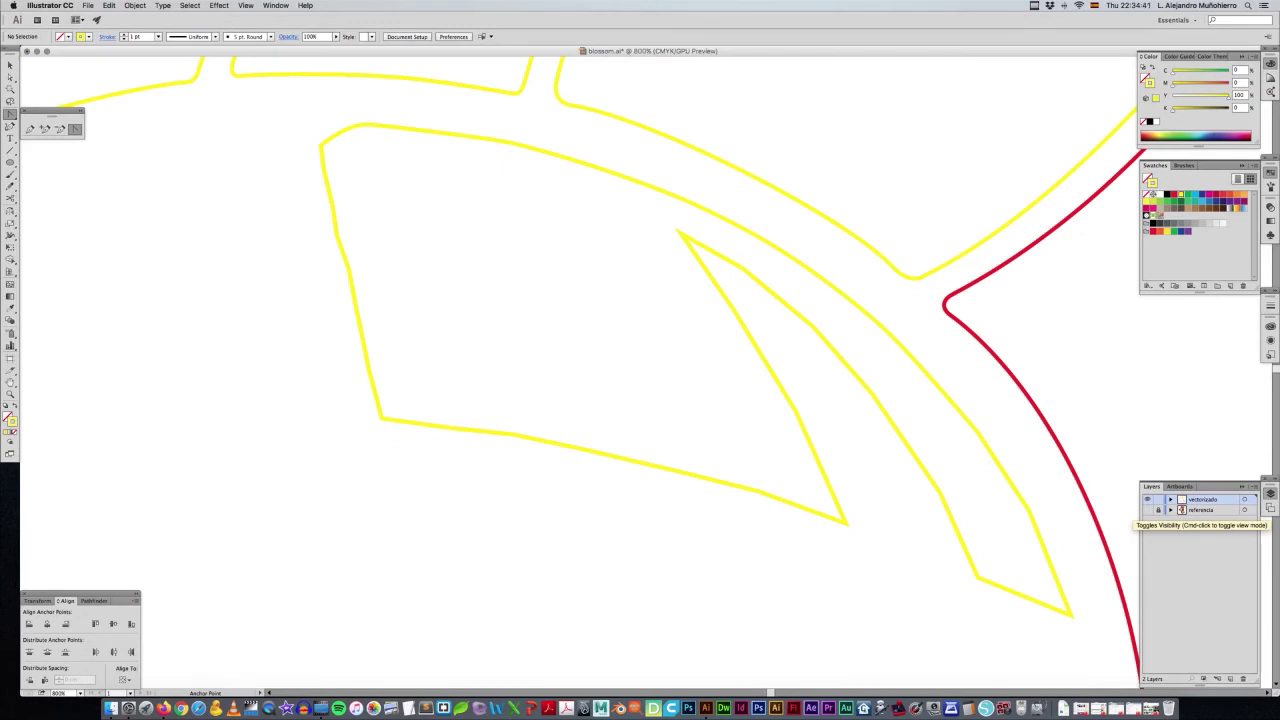
click(1147, 510)
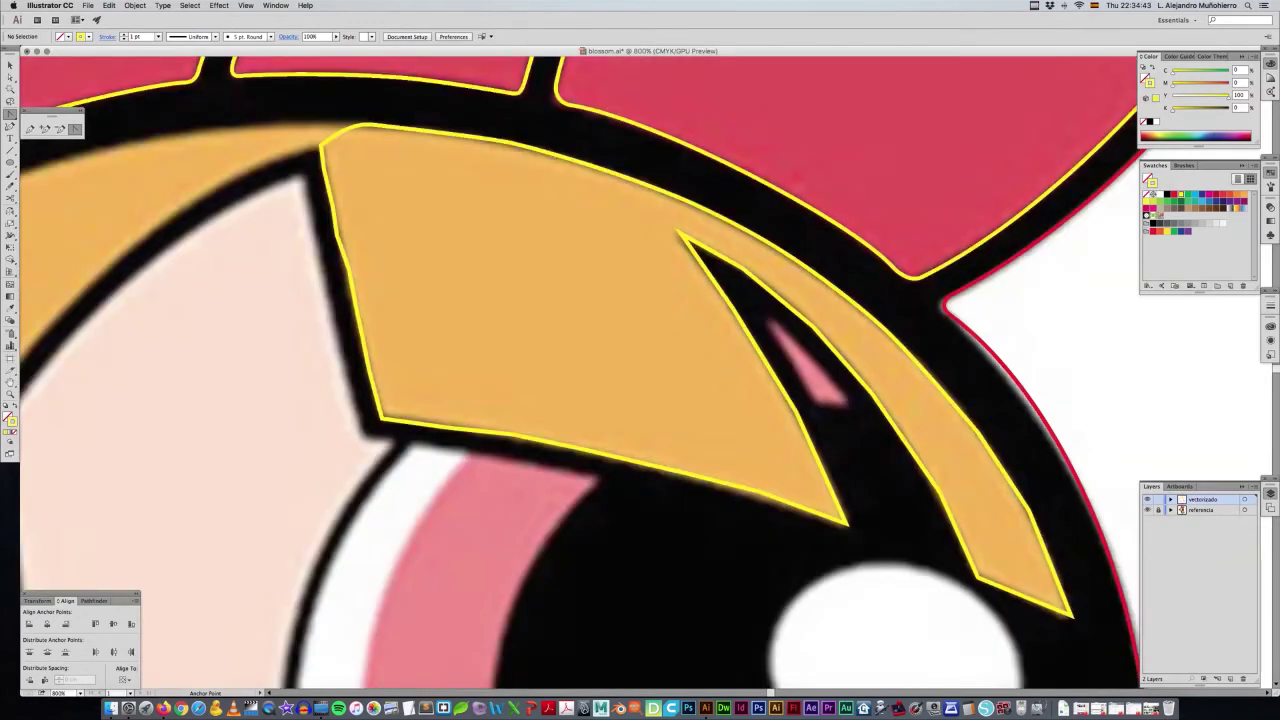
key(ctrl+minus)
key(ctrl+minus)
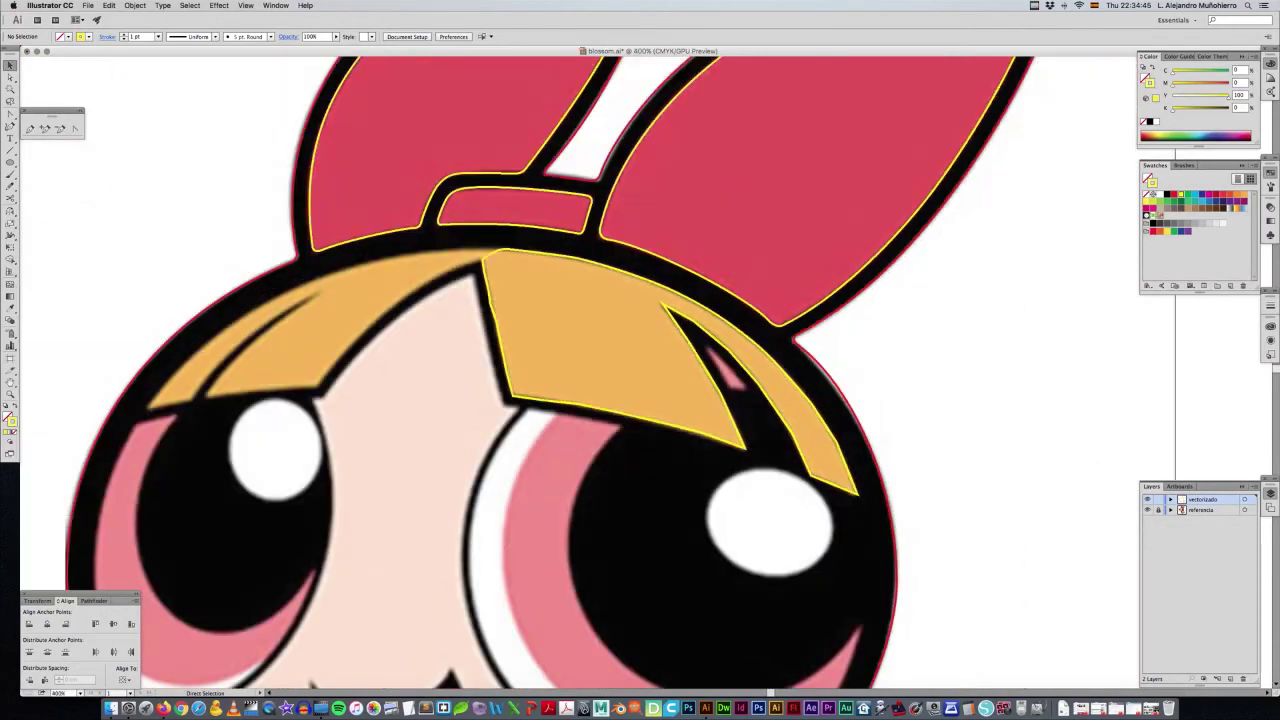
Remove the old right bangs outline and sketch a freehand path along the hair edge.
click(600, 340)
key(ctrl+shift+a)
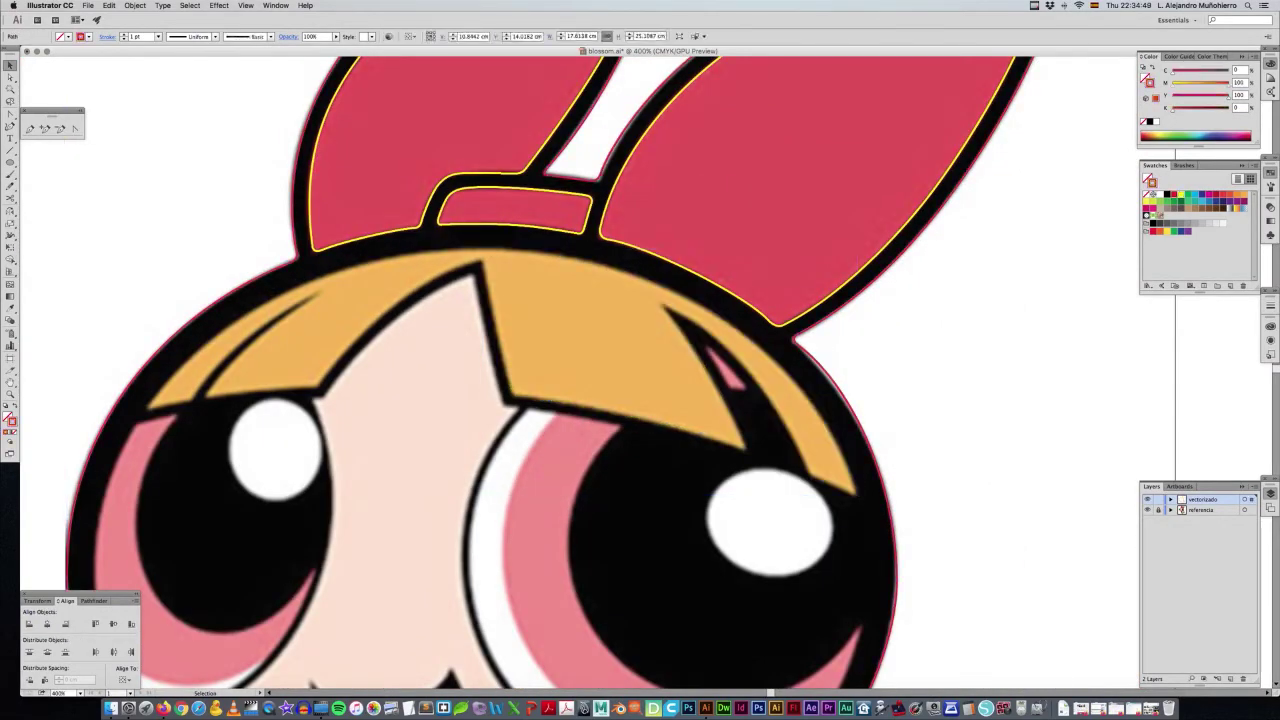
key(a)
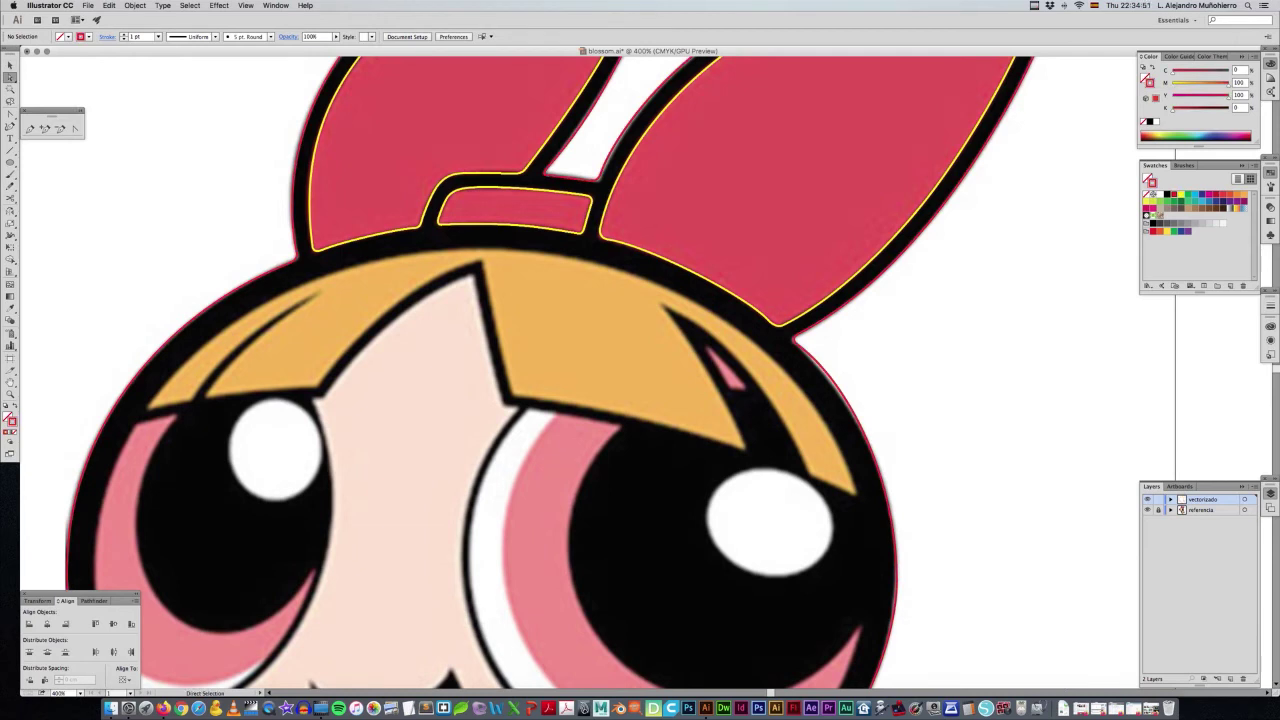
key(n)
drag(575, 257, 750, 338)
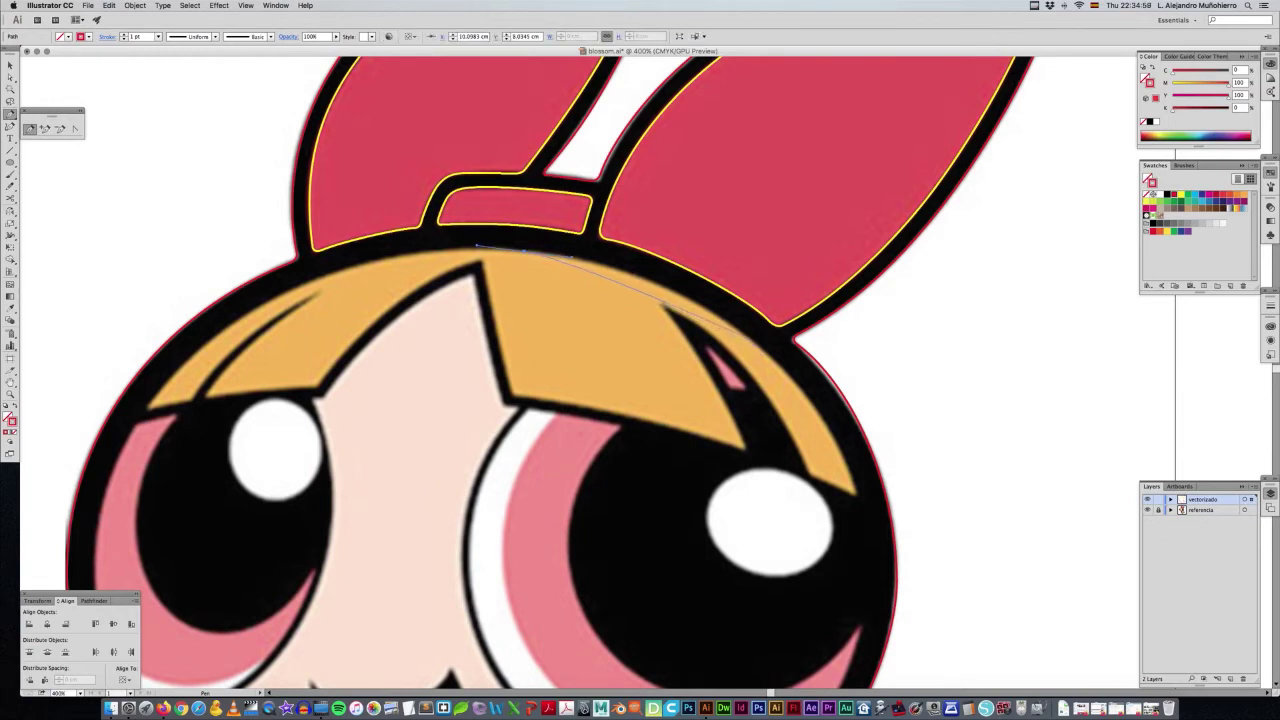
drag(605, 275, 785, 368)
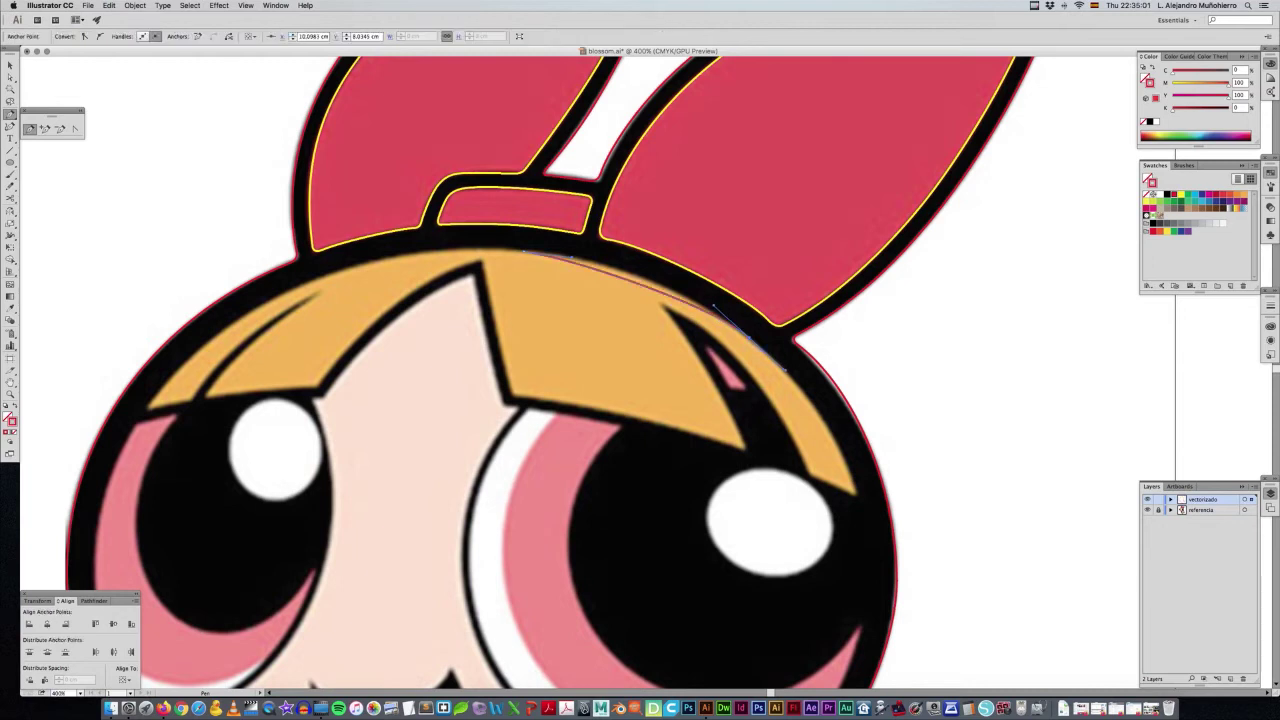
drag(580, 265, 745, 333)
Trace the hair edge with the Pen tool and close the path at its starting anchor.
key(p)
drag(848, 452, 856, 488)
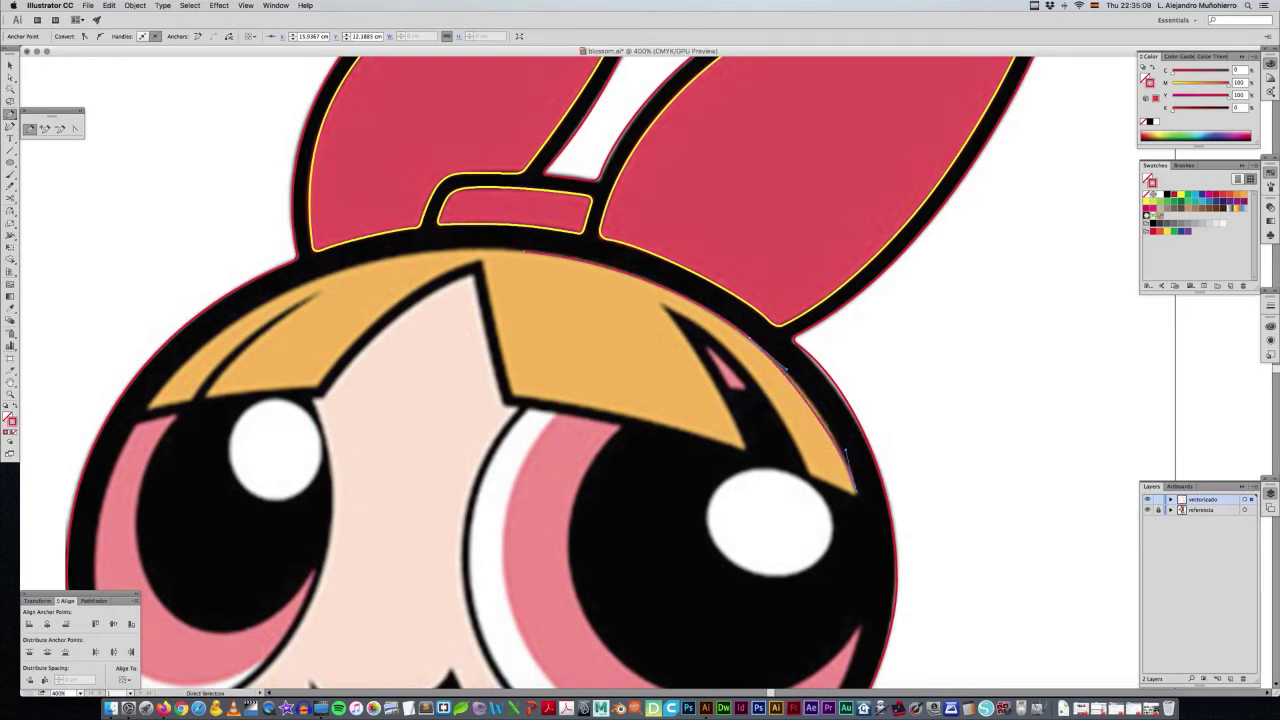
key(p)
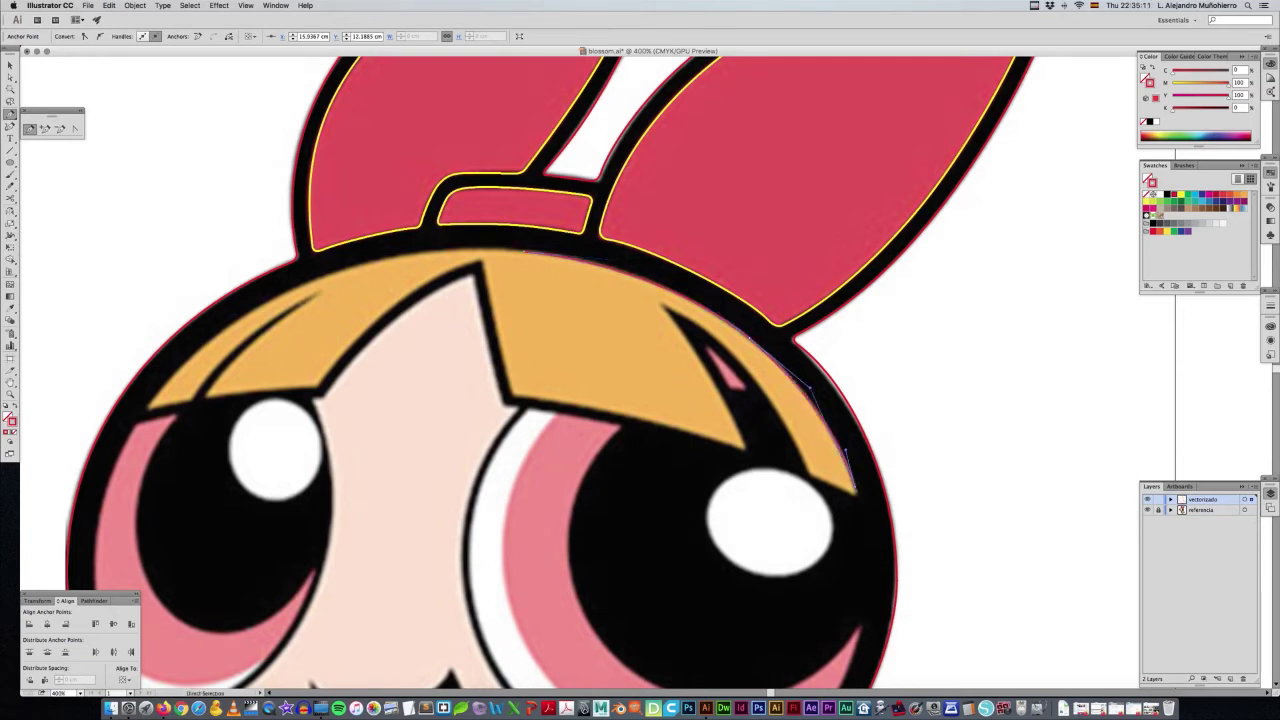
key(Escape)
key(p)
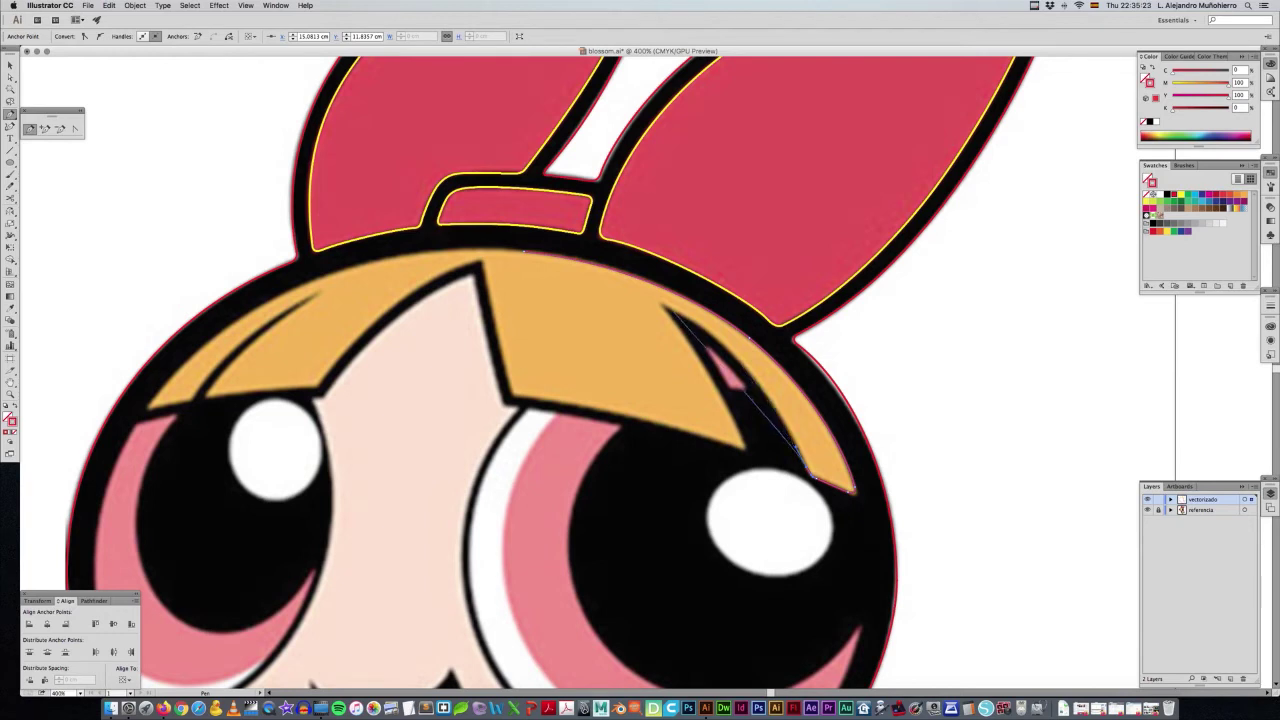
drag(668, 308, 740, 327)
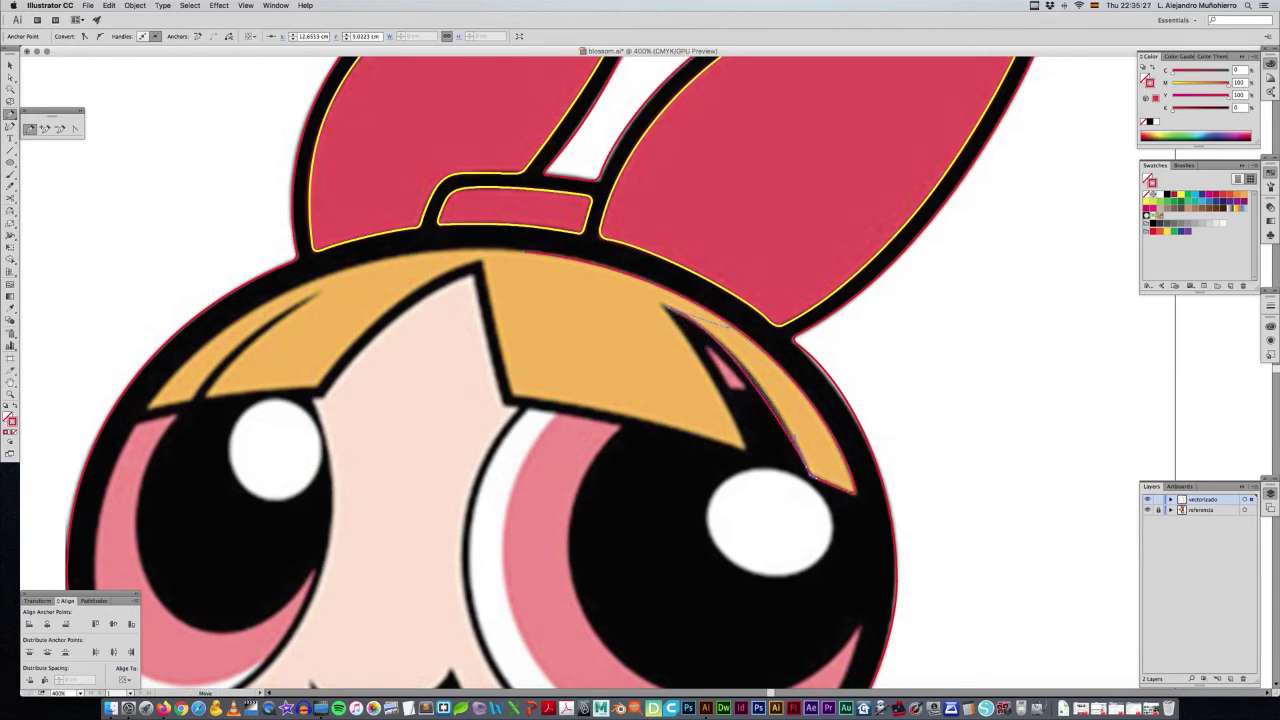
click(667, 309)
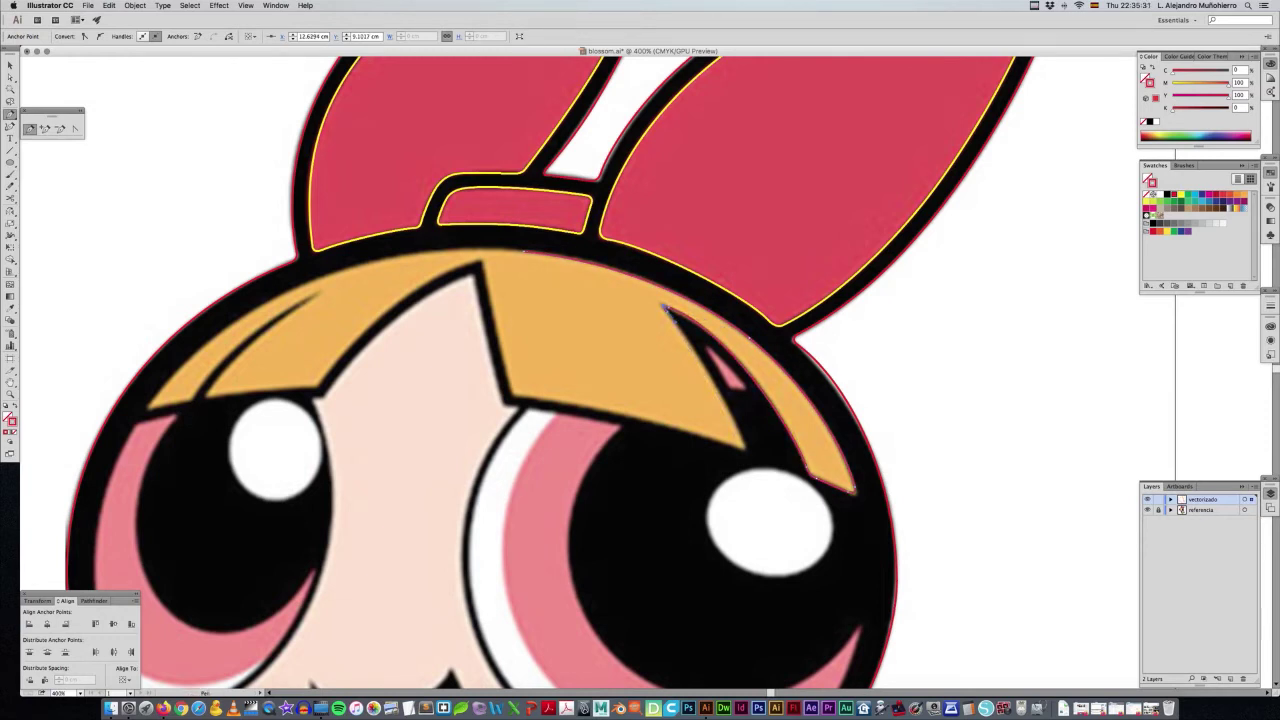
Add a segment along the hair's lower edge and make that anchor a corner.
super+click(740, 440)
click(742, 445)
click(742, 445)
click(515, 399)
click(514, 398)
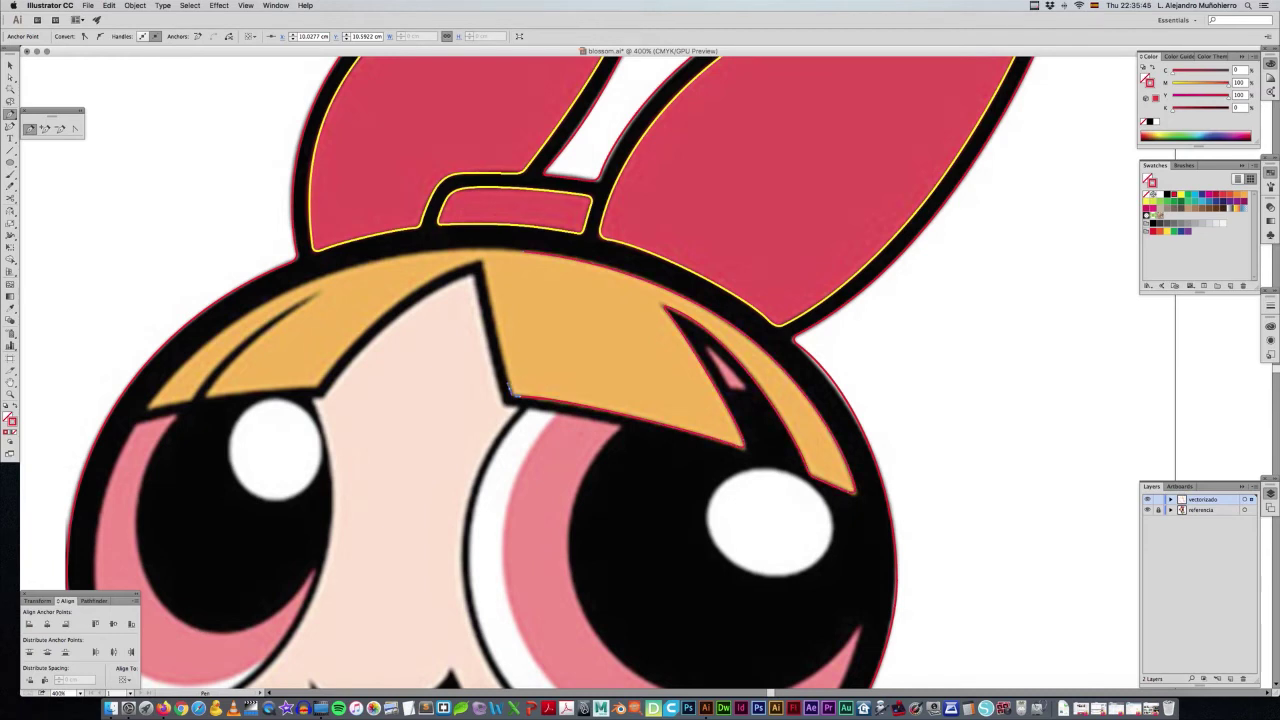
Curve the bangs segments to the hair edge and convert the lower anchor to a corner.
drag(511, 393, 509, 390)
click(481, 265)
drag(480, 264, 482, 265)
drag(481, 264, 322, 385)
drag(322, 385, 336, 352)
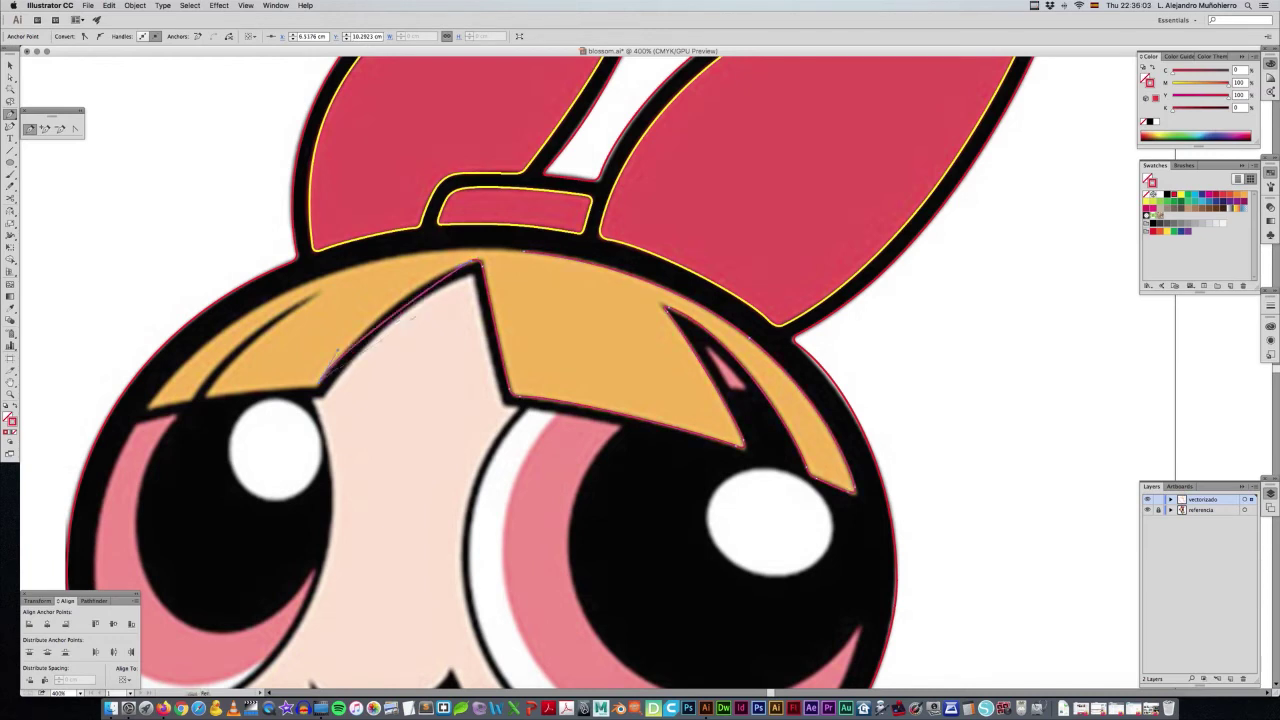
drag(444, 281, 425, 273)
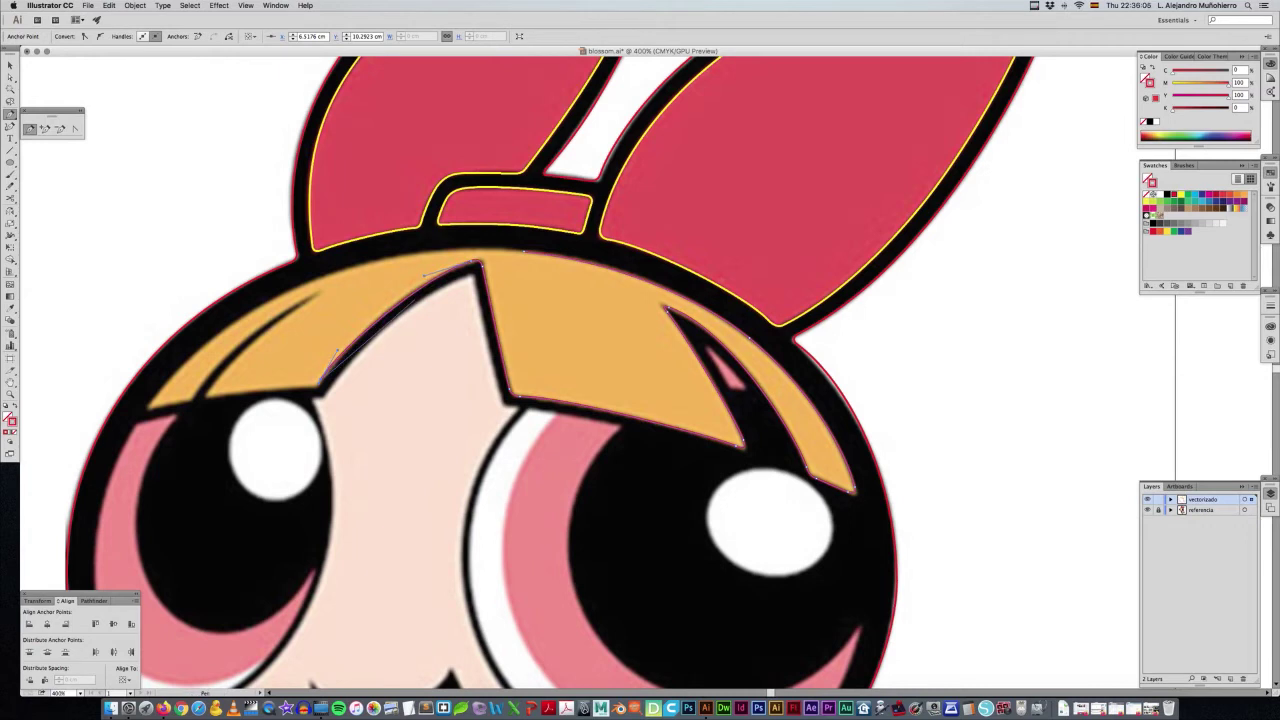
click(316, 384)
click(316, 384)
Select anchors on the left bangs tip and the thin hair strand beside them.
click(207, 394)
click(207, 393)
click(317, 295)
click(280, 325)
click(317, 296)
scroll(560, 370, left, 2)
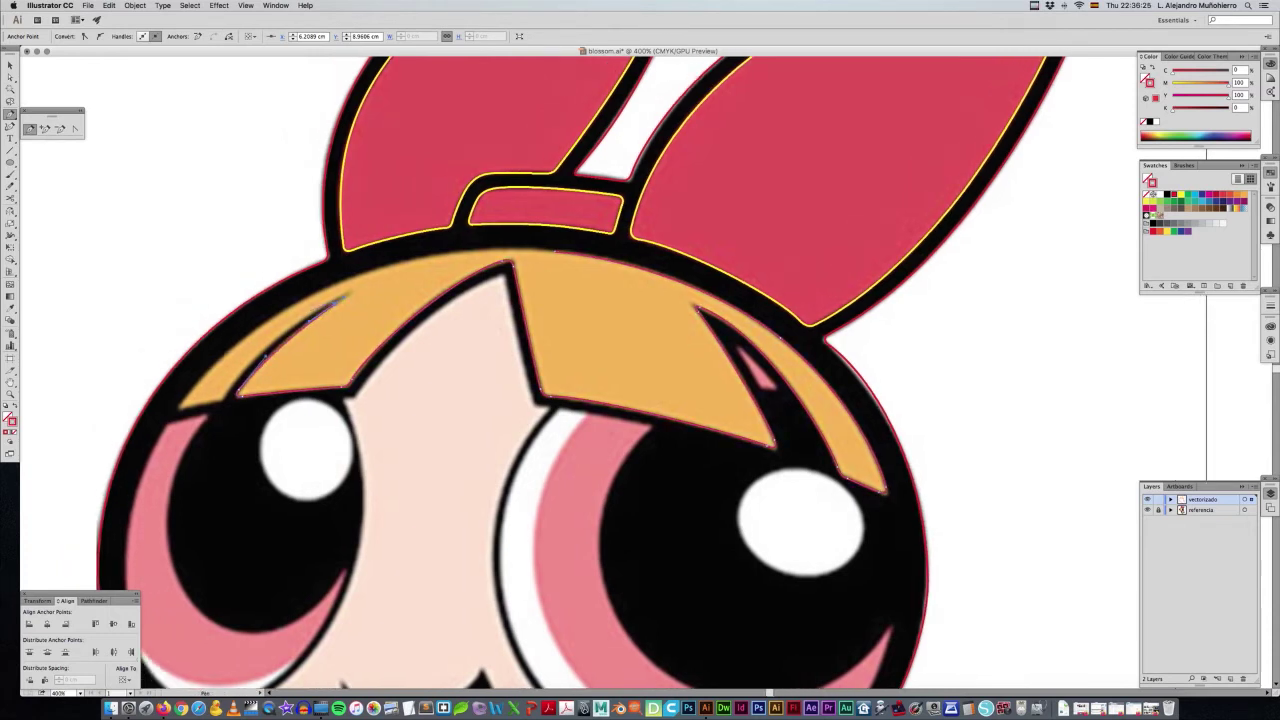
scroll(560, 370, left, 3)
scroll(640, 370, up, 1)
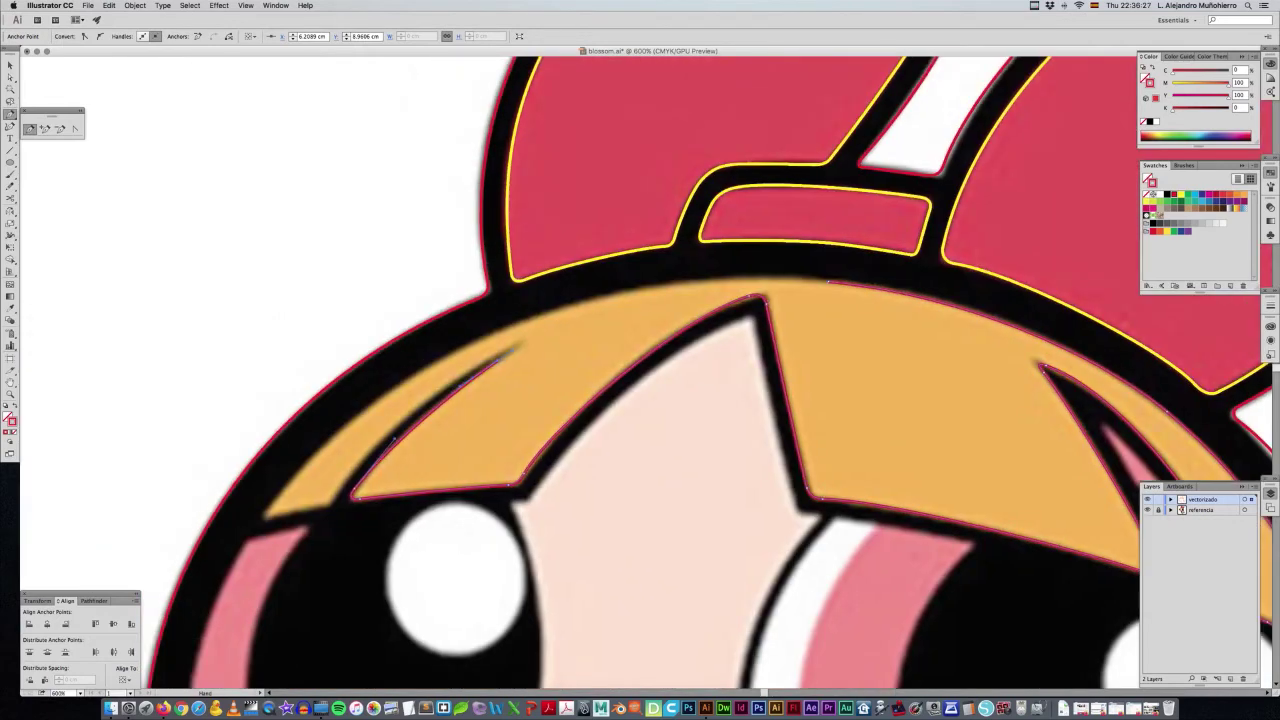
Curve the hair strand's top and lower-left tip, and move the tip anchor into place.
scroll(640, 370, left, 3)
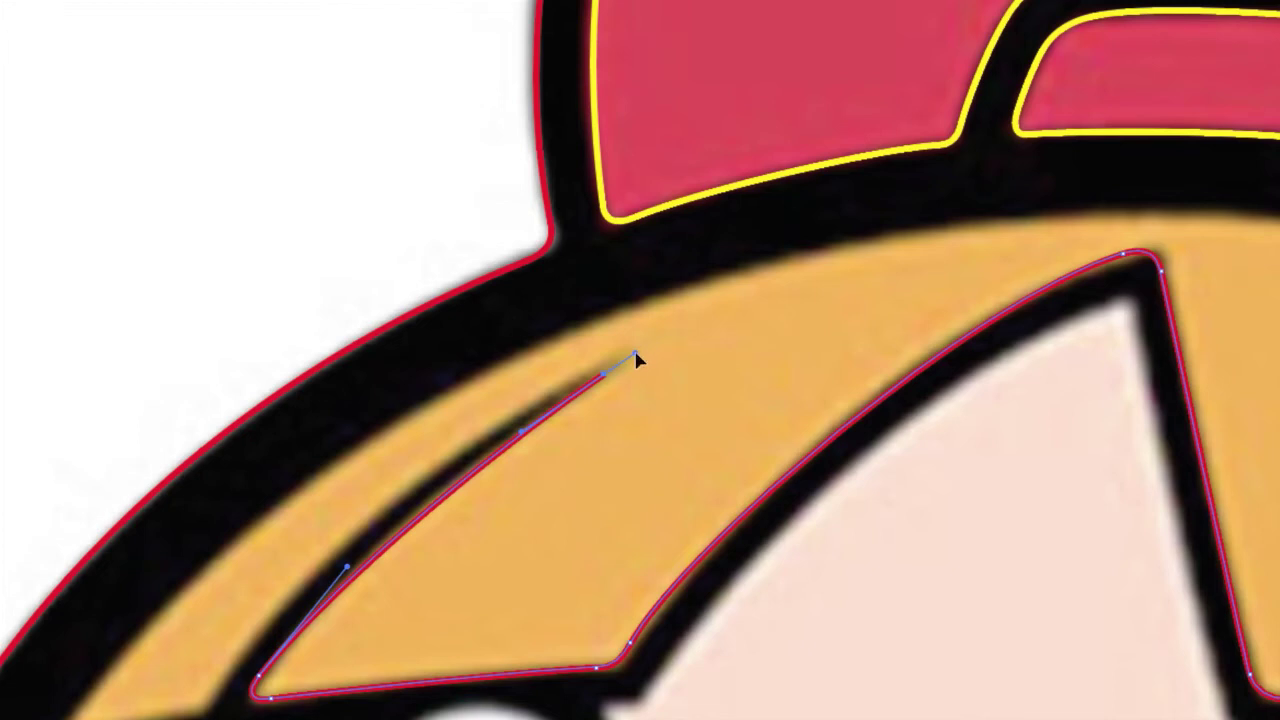
drag(637, 358, 604, 369)
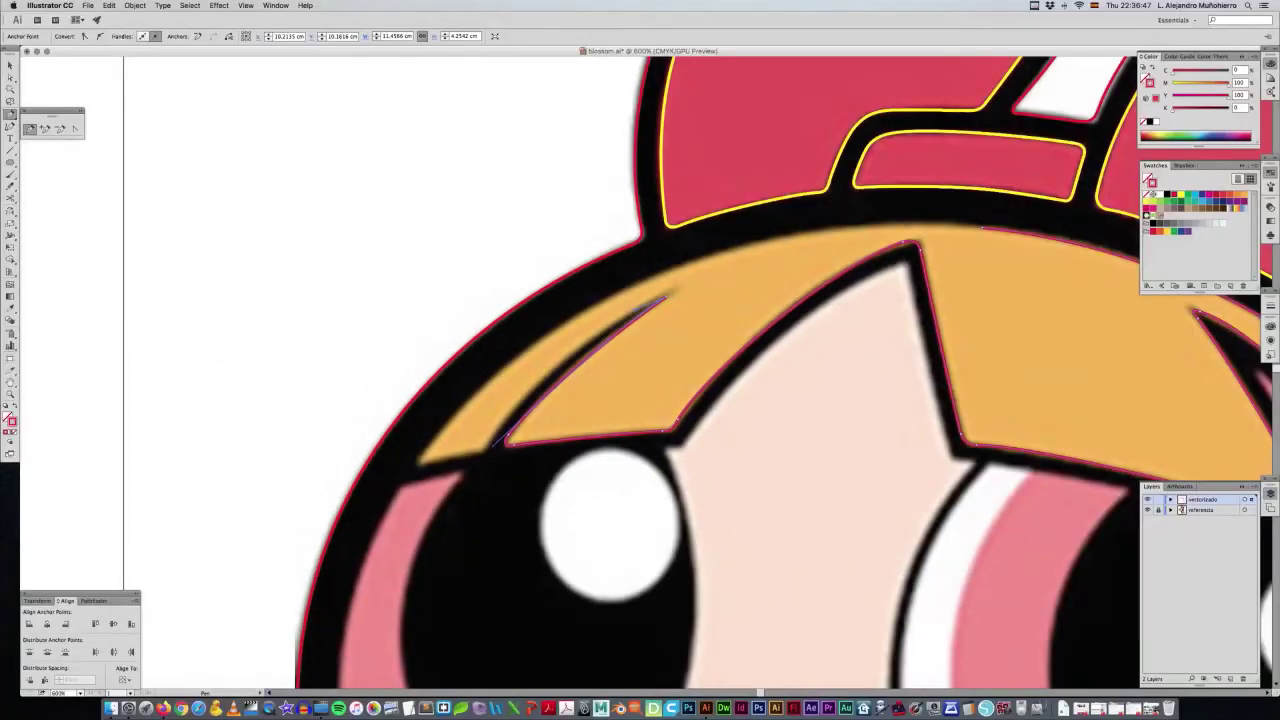
drag(502, 442, 509, 399)
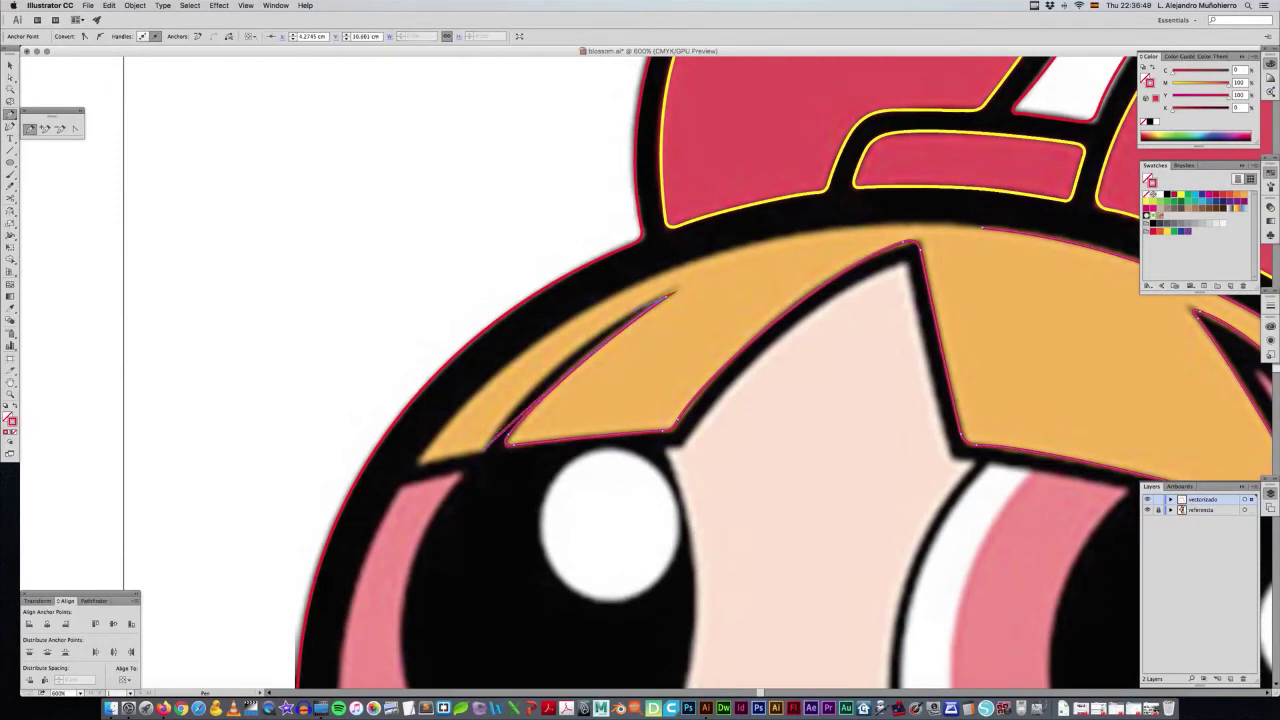
key(a)
click(598, 337)
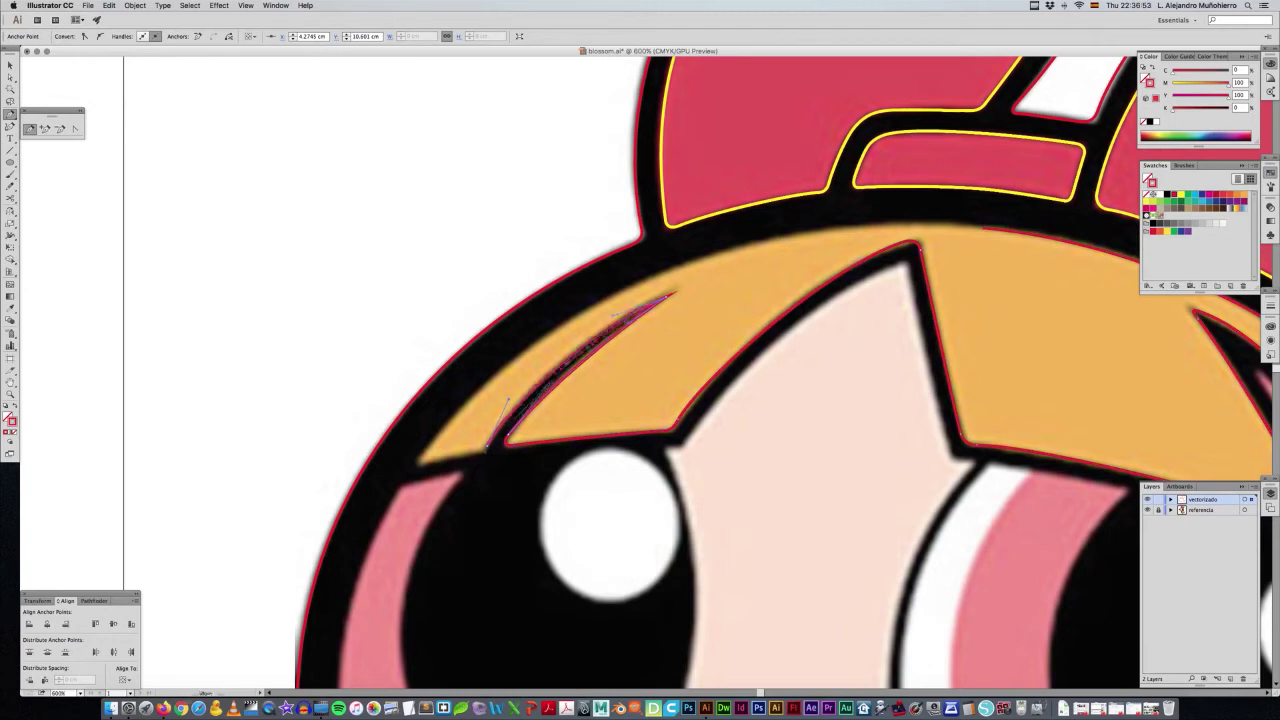
click(478, 452)
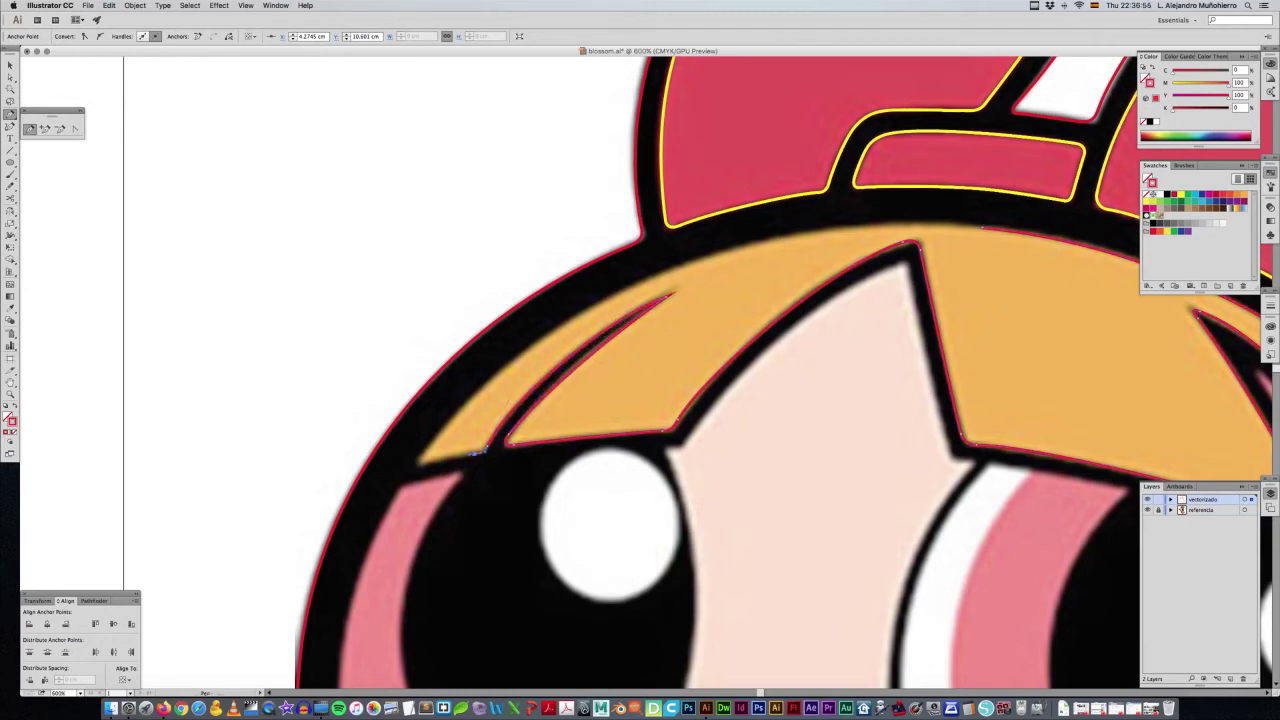
click(421, 456)
drag(421, 456, 418, 458)
Add a curved anchor along the outer hair edge beneath the bow.
key(p)
drag(586, 308, 630, 286)
key(ctrl+z)
drag(618, 281, 686, 262)
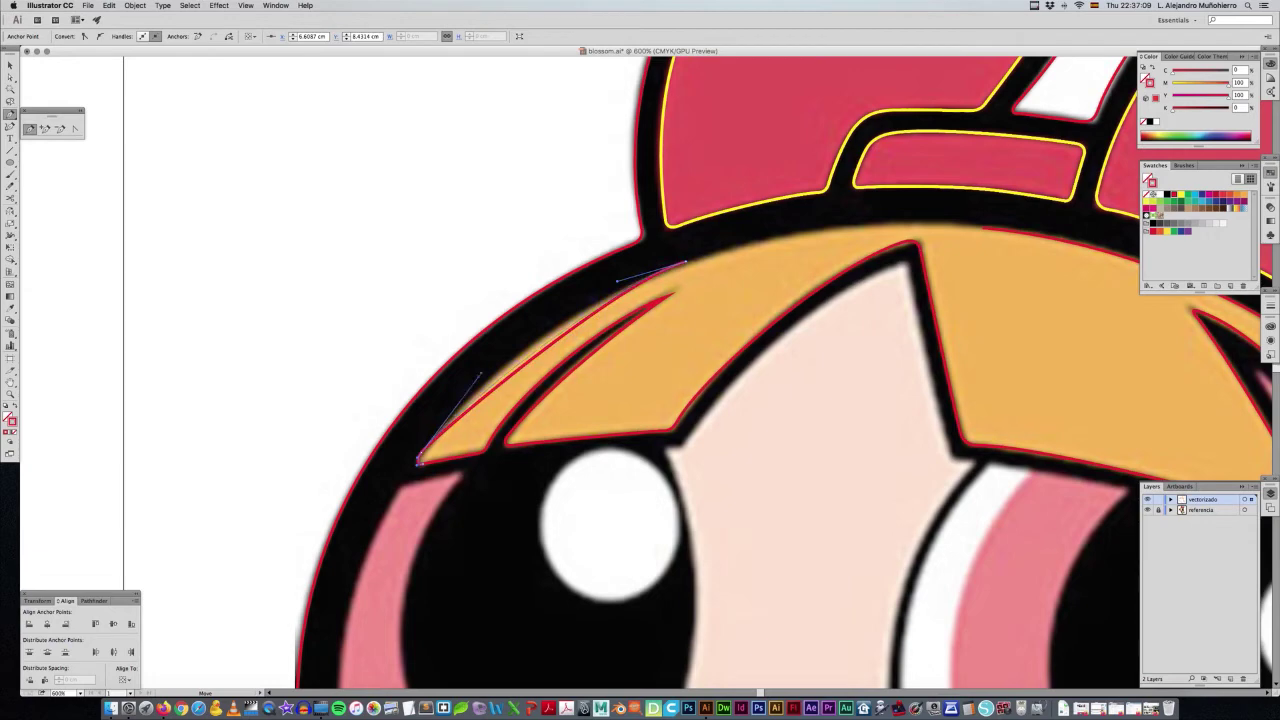
click(500, 366)
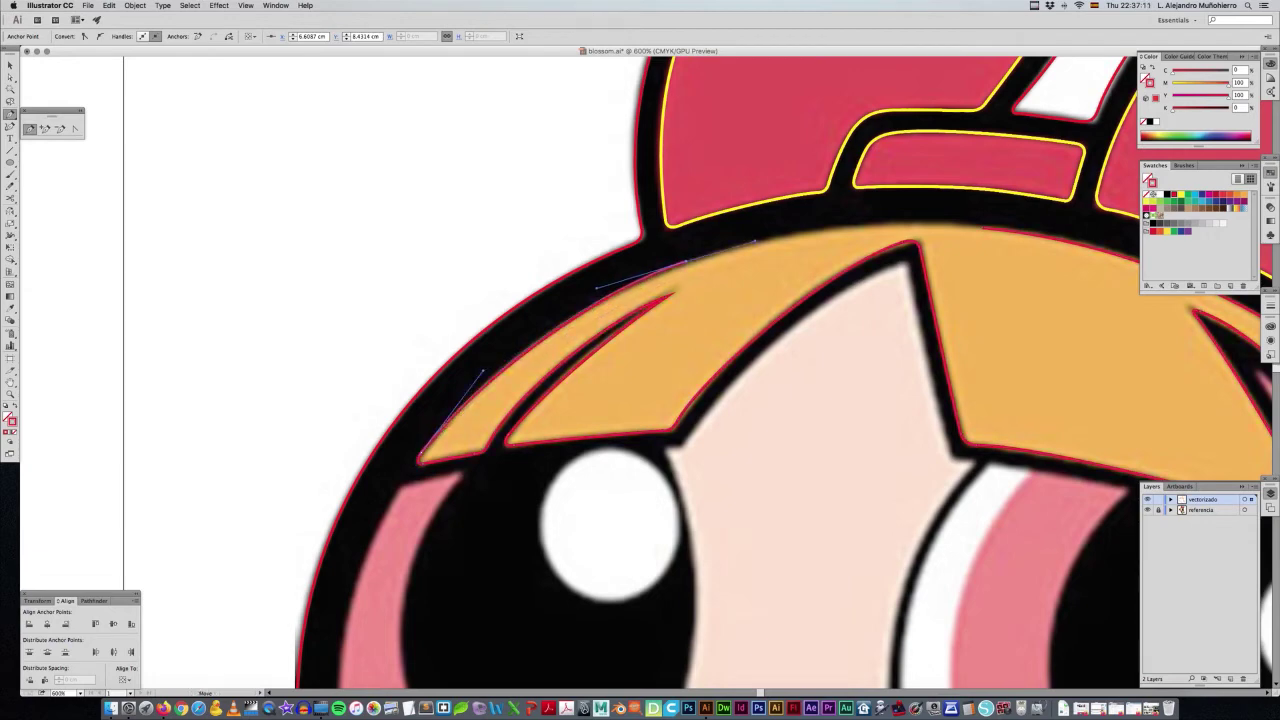
Reposition the top hairline anchor, deselect, and zoom out to 300% to see bow and face.
drag(600, 300, 360, 390)
mouse_move(744, 317)
mouse_down()
mouse_move(730, 323)
mouse_move(872, 337)
mouse_up()
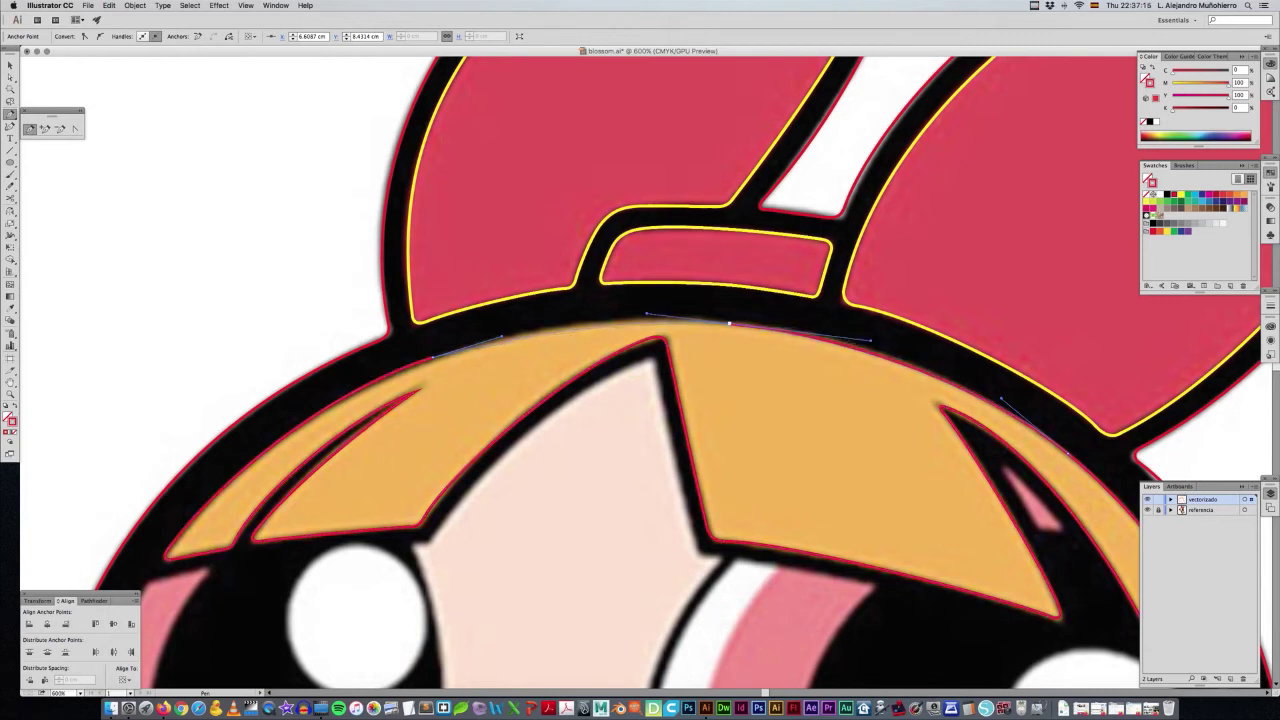
key(super)
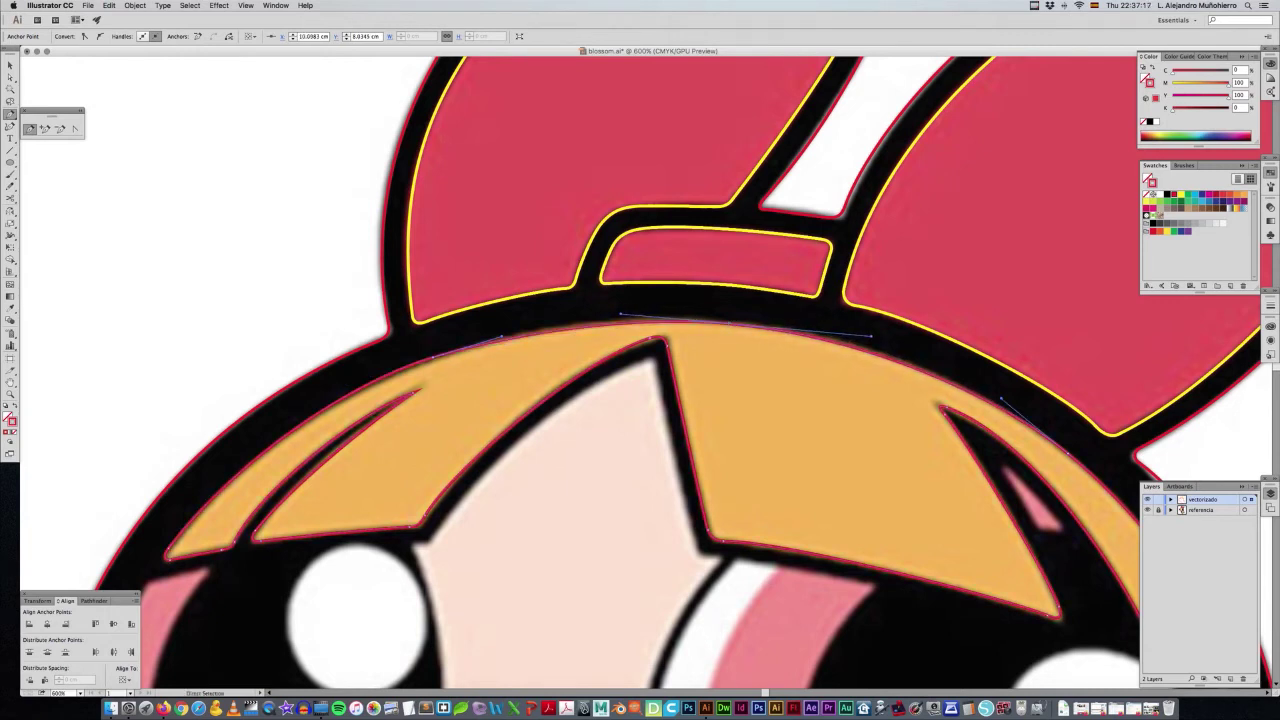
super+click(433, 357)
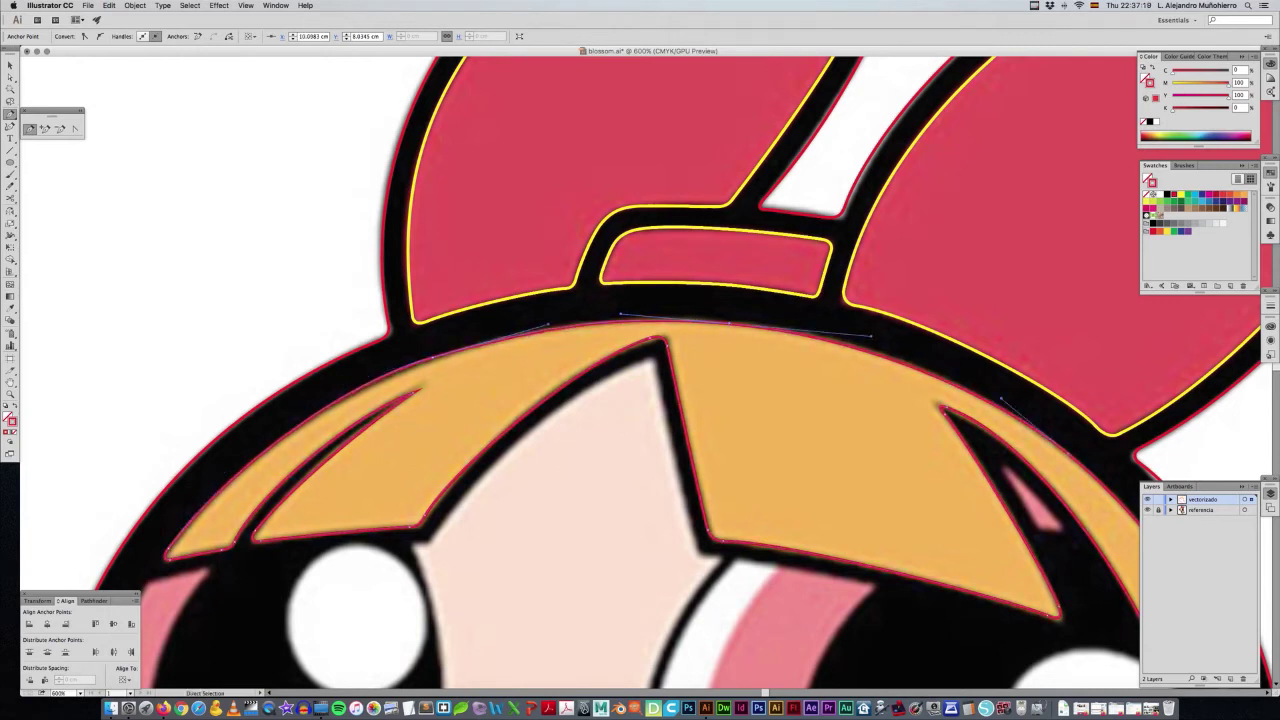
super+click(730, 323)
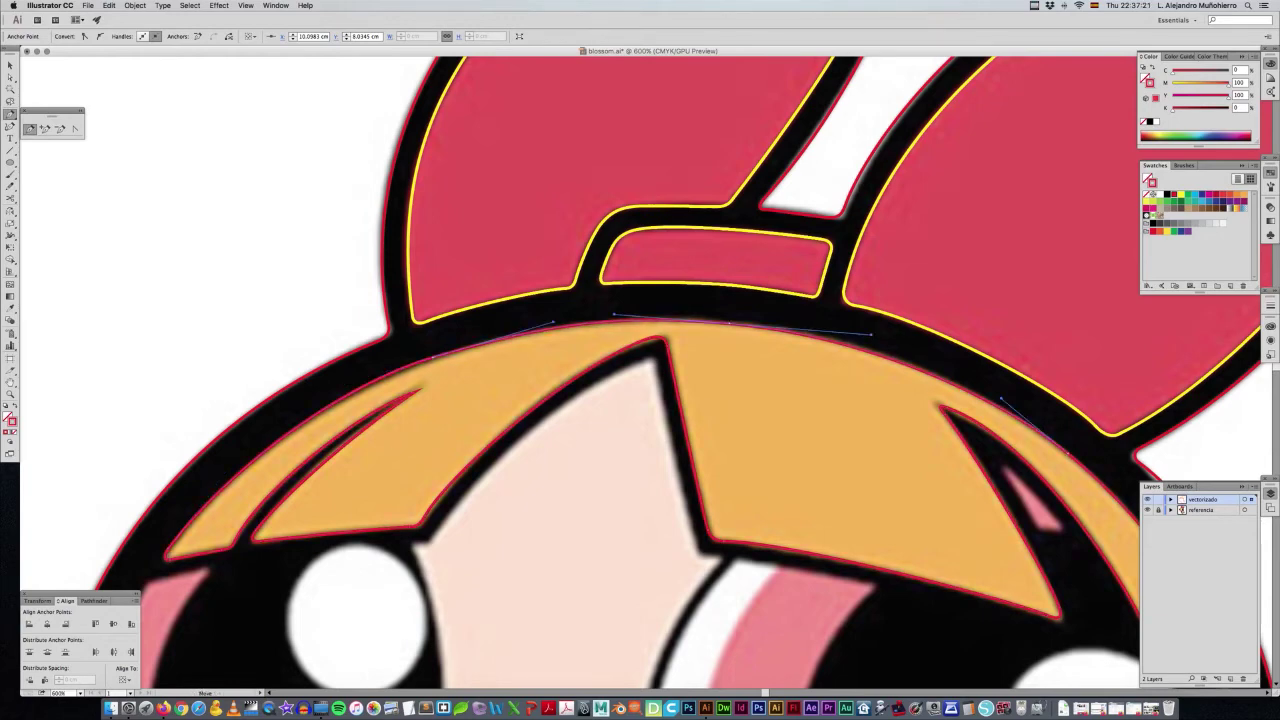
key(ctrl+shift+a)
key(ctrl+minus)
key(ctrl+minus)
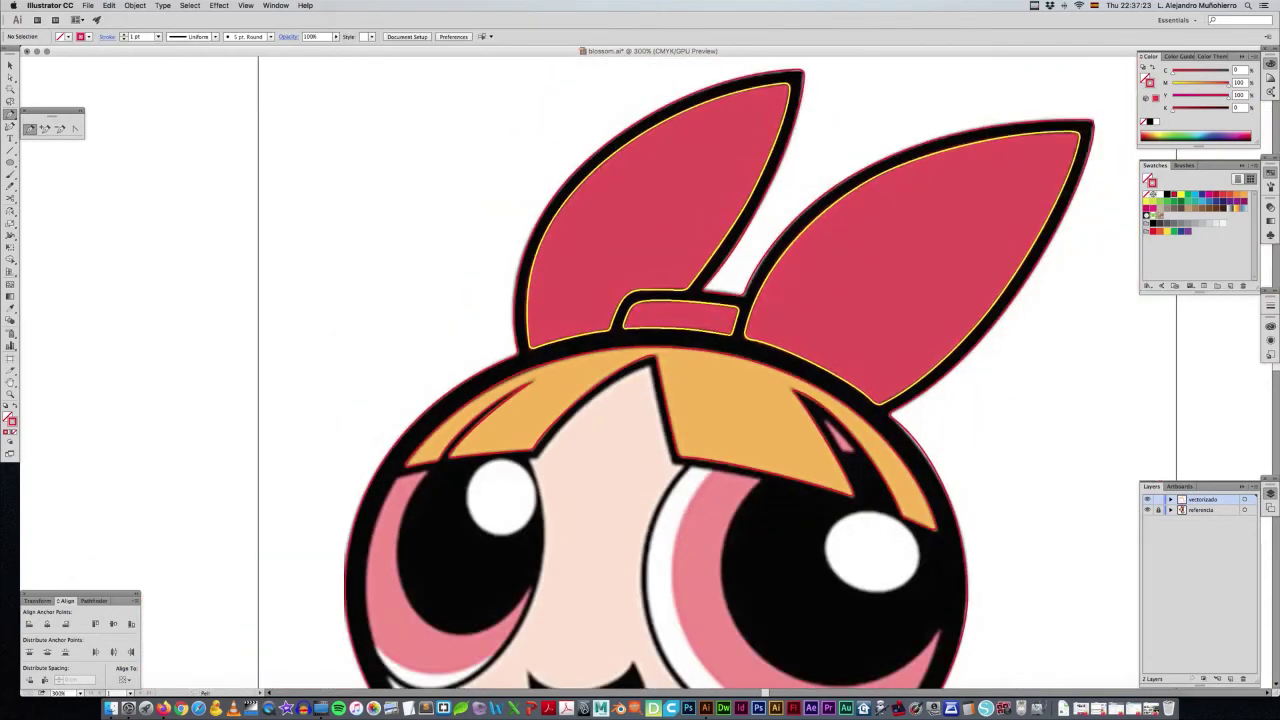
Give the yellow inner bow outlines the red stroke, checking them with the reference hidden.
key(ctrl+shift+w)
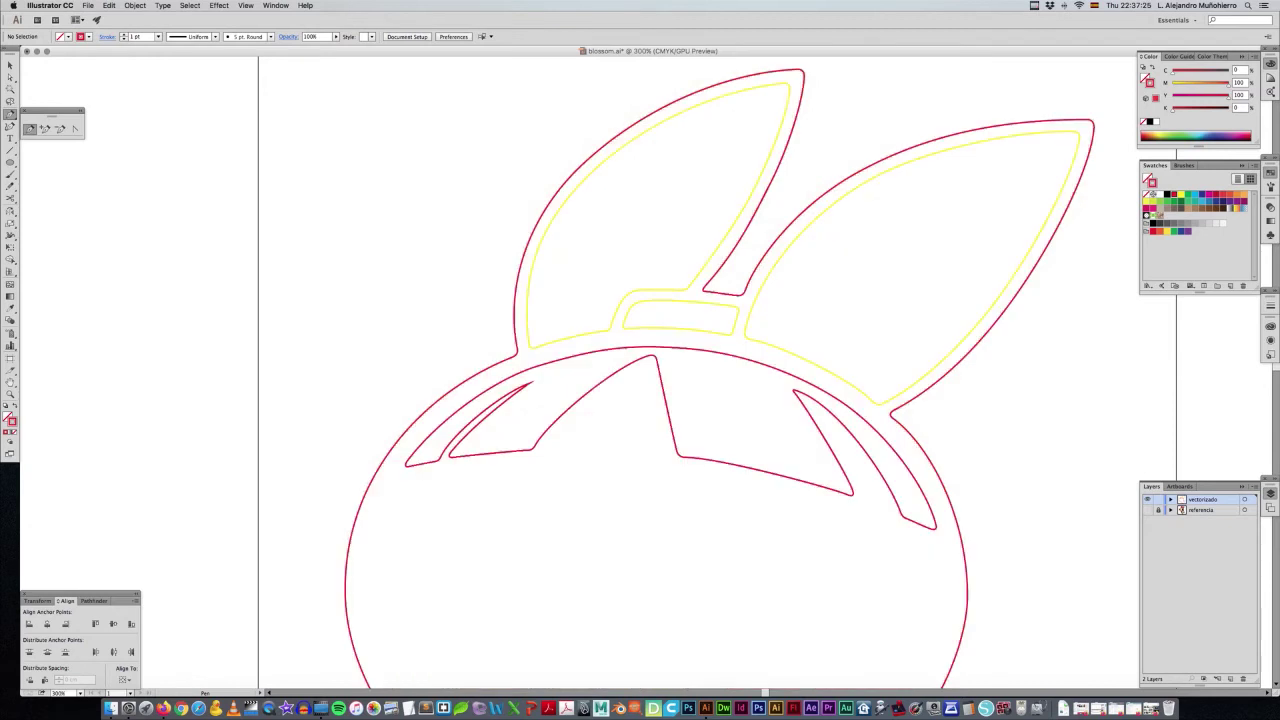
key(v)
drag(623, 134, 1080, 400)
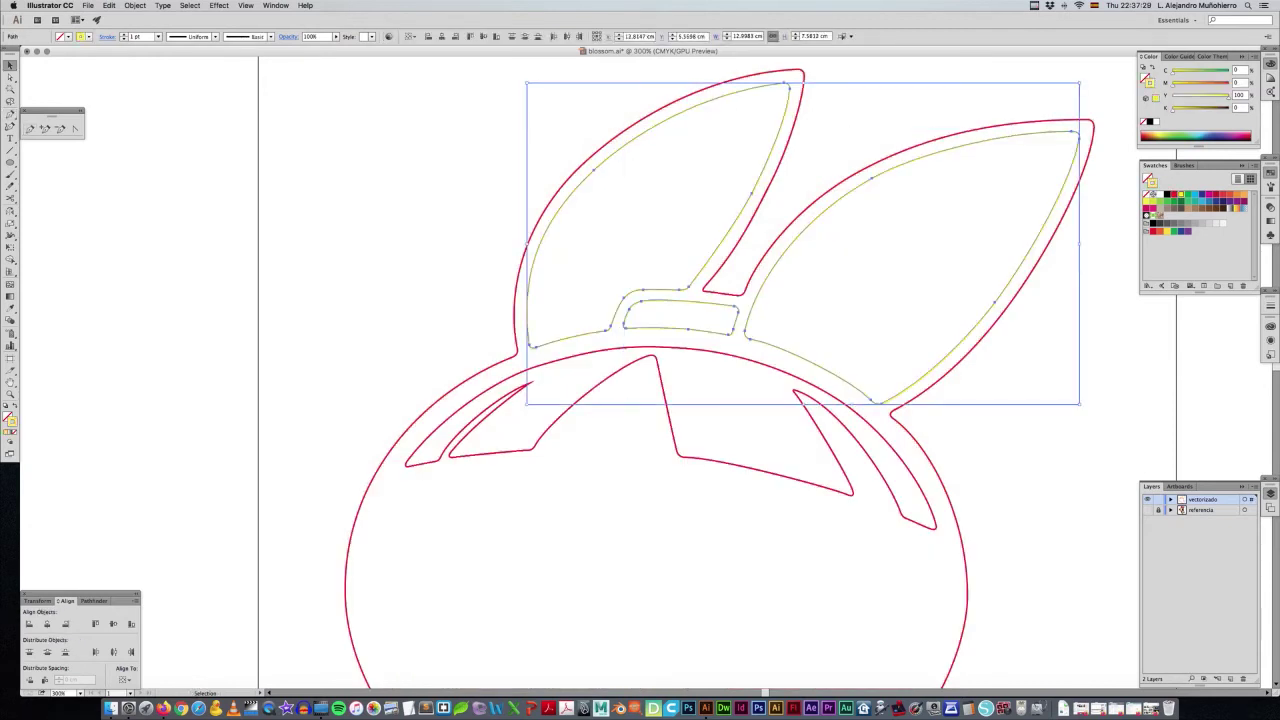
click(1177, 194)
key(ctrl+shift+a)
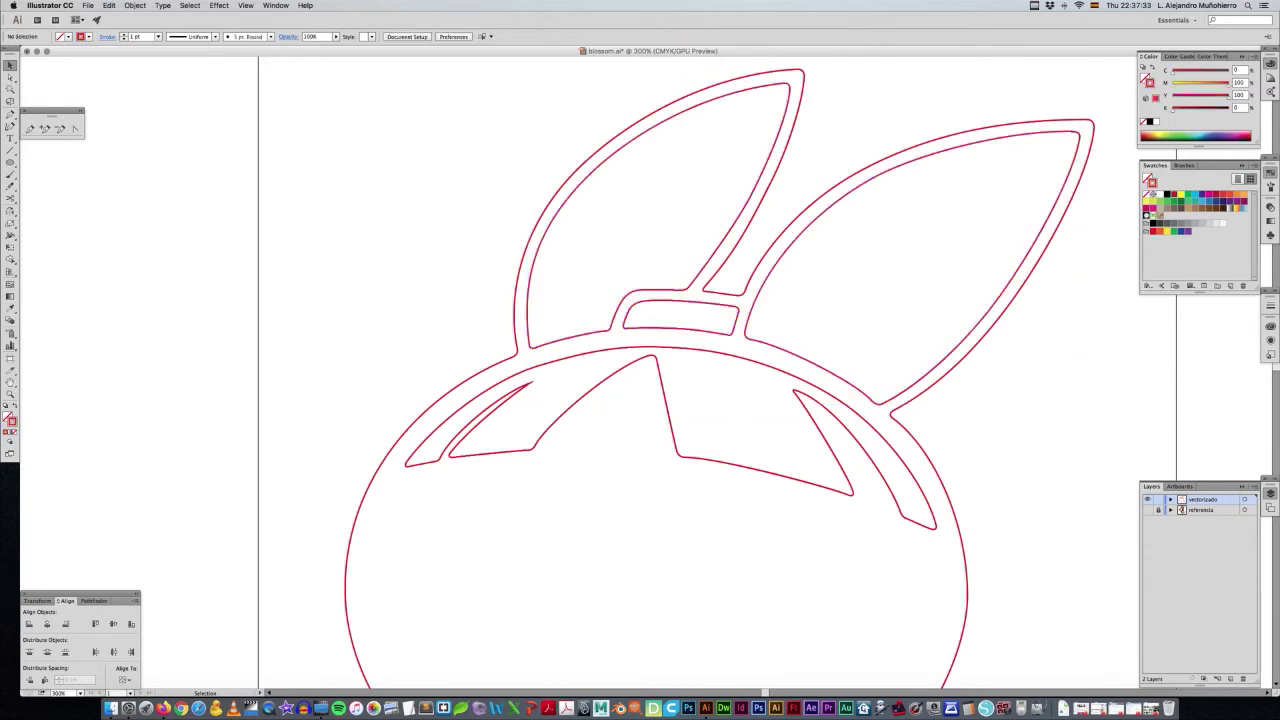
click(1147, 510)
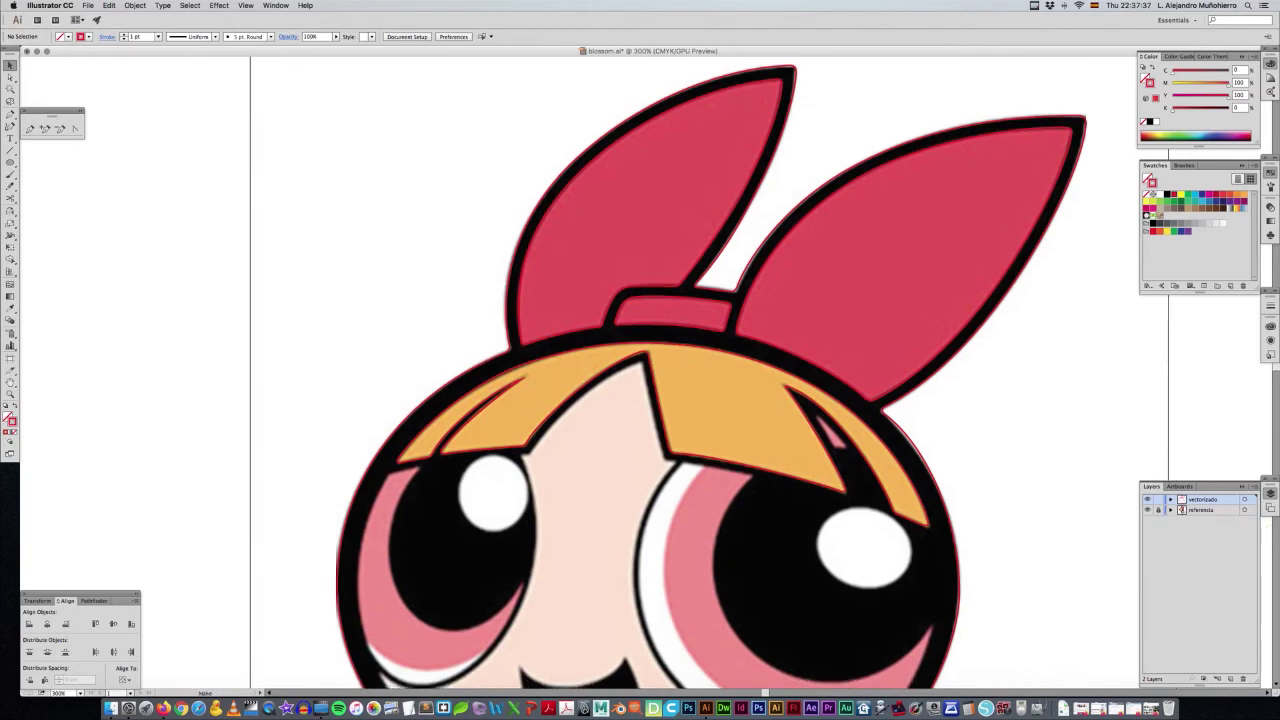
Scroll over the whole character, then zoom in to 400% on the face and eyes.
scroll(690, 370, down, 2)
scroll(690, 370, right, 2)
scroll(673, 373, down, 2)
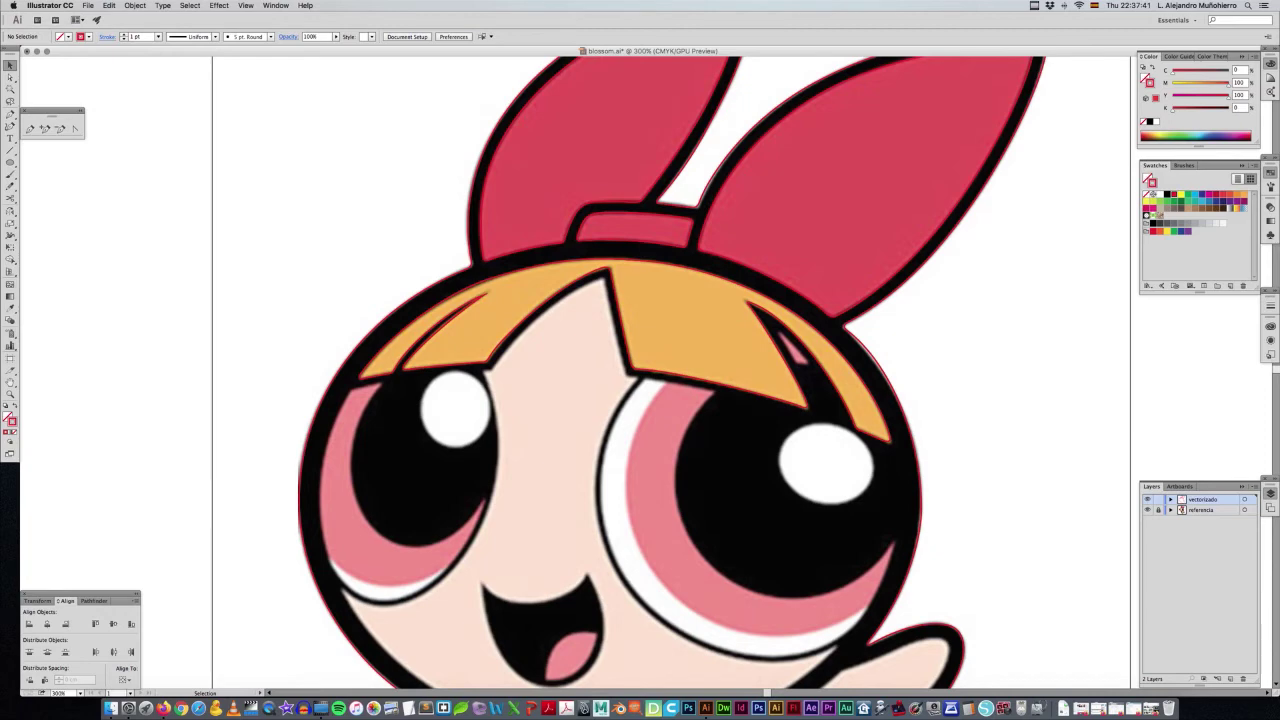
scroll(664, 376, down, 2)
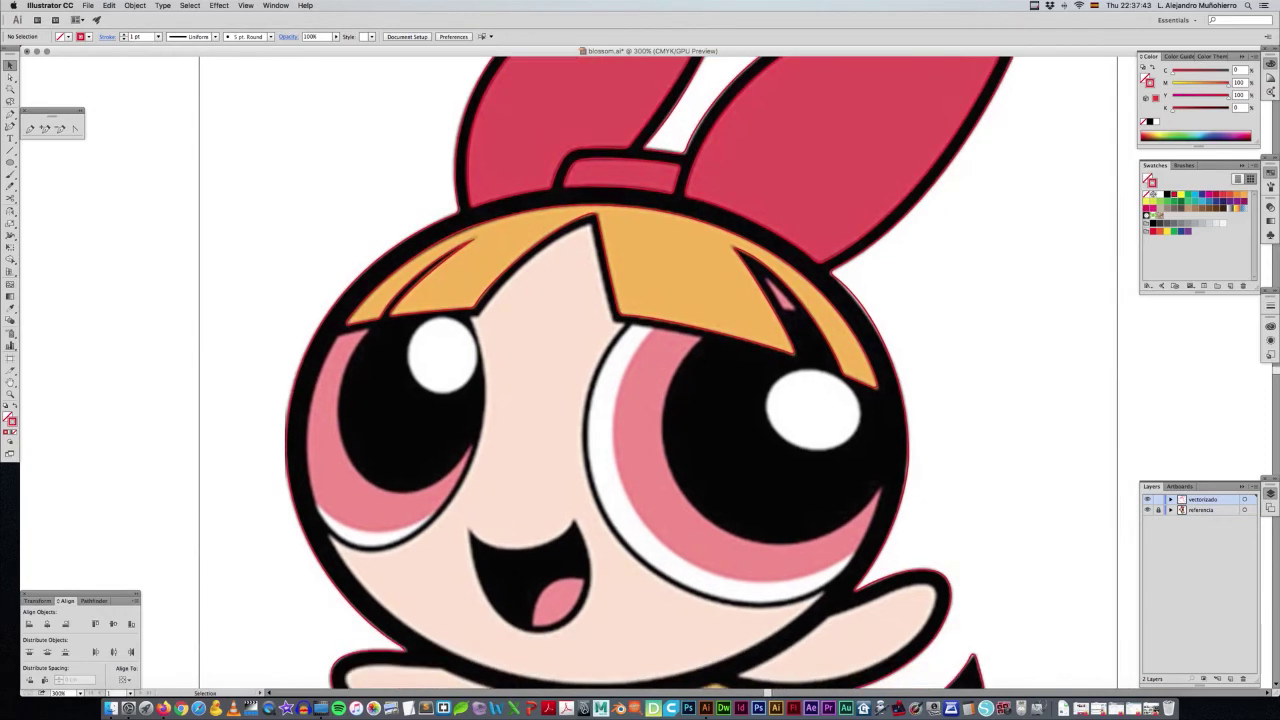
scroll(631, 373, down, 1)
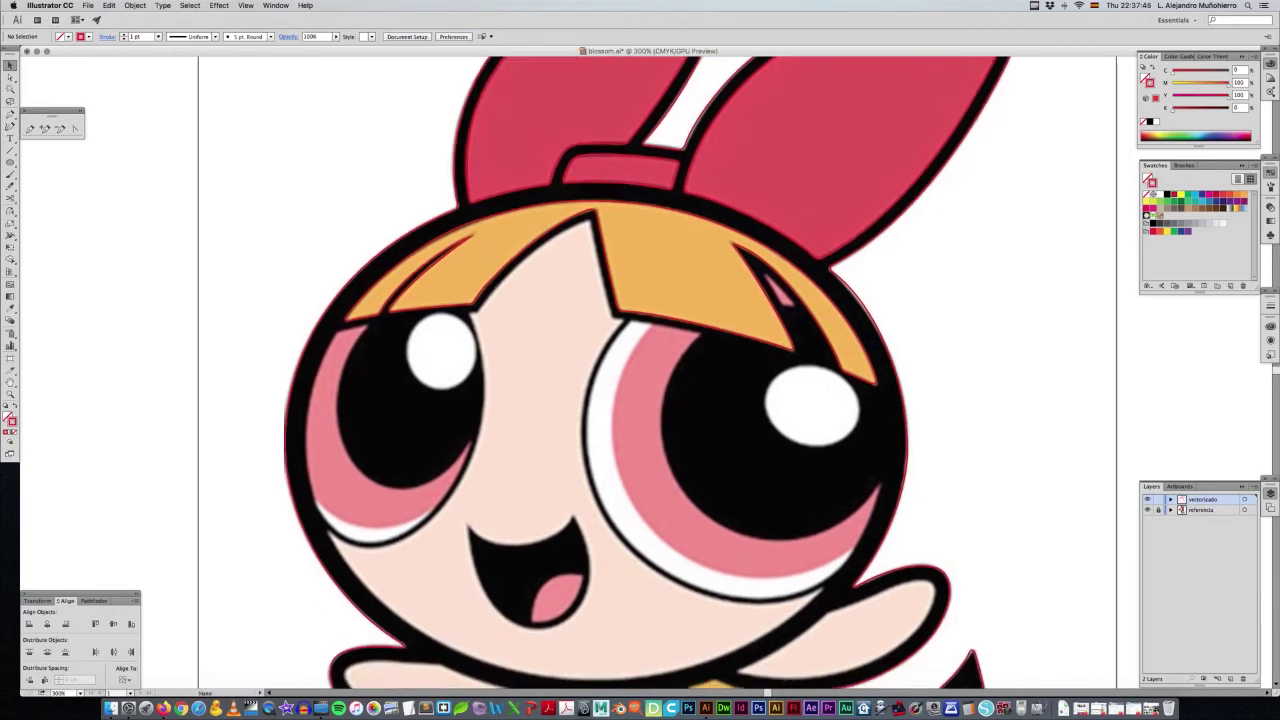
scroll(631, 373, down, 2)
scroll(631, 373, down, 2)
scroll(631, 373, down, 1)
scroll(631, 373, up, 3)
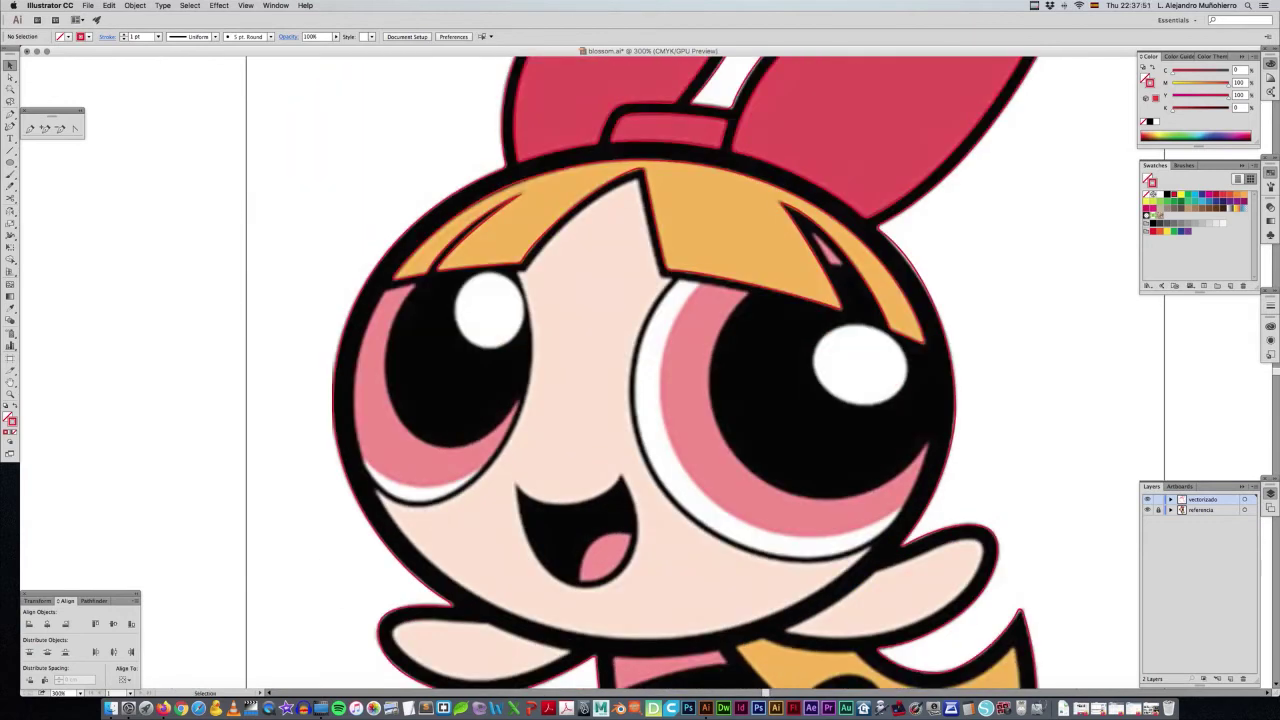
key(shift+n)
key(super+equal)
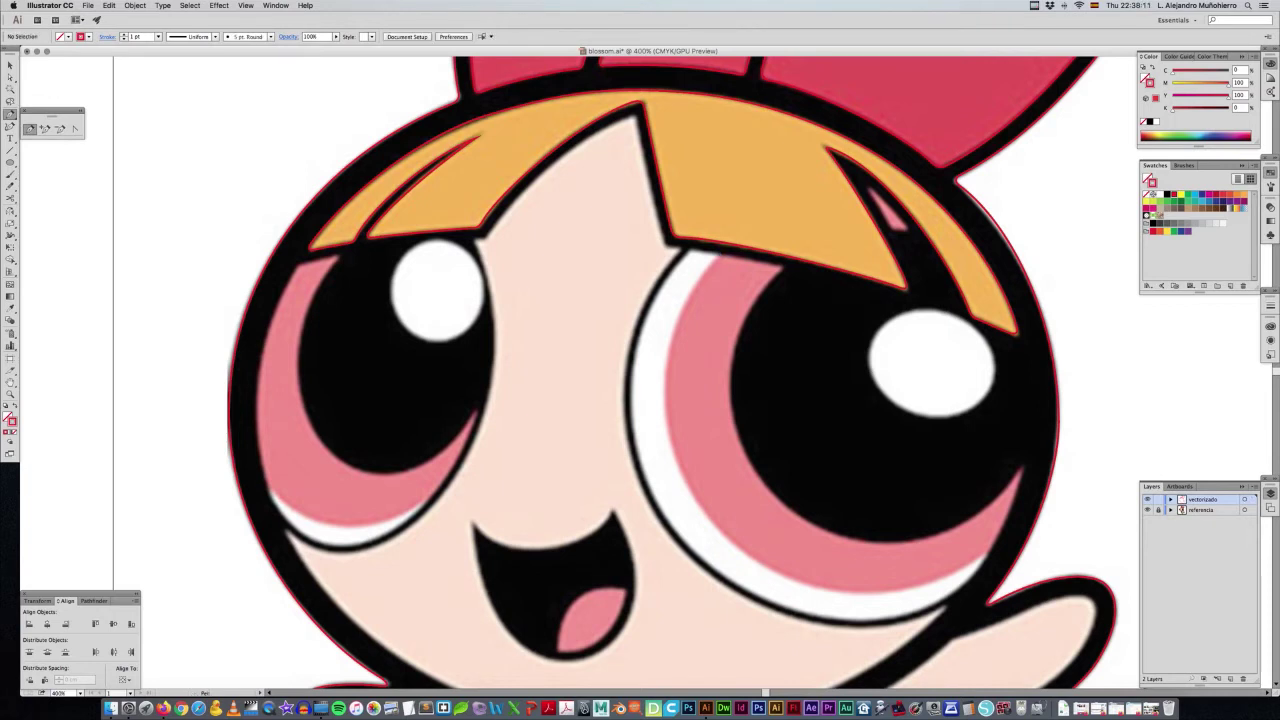
Start the right eye rim path with curved anchors down its left edge.
key(super+a)
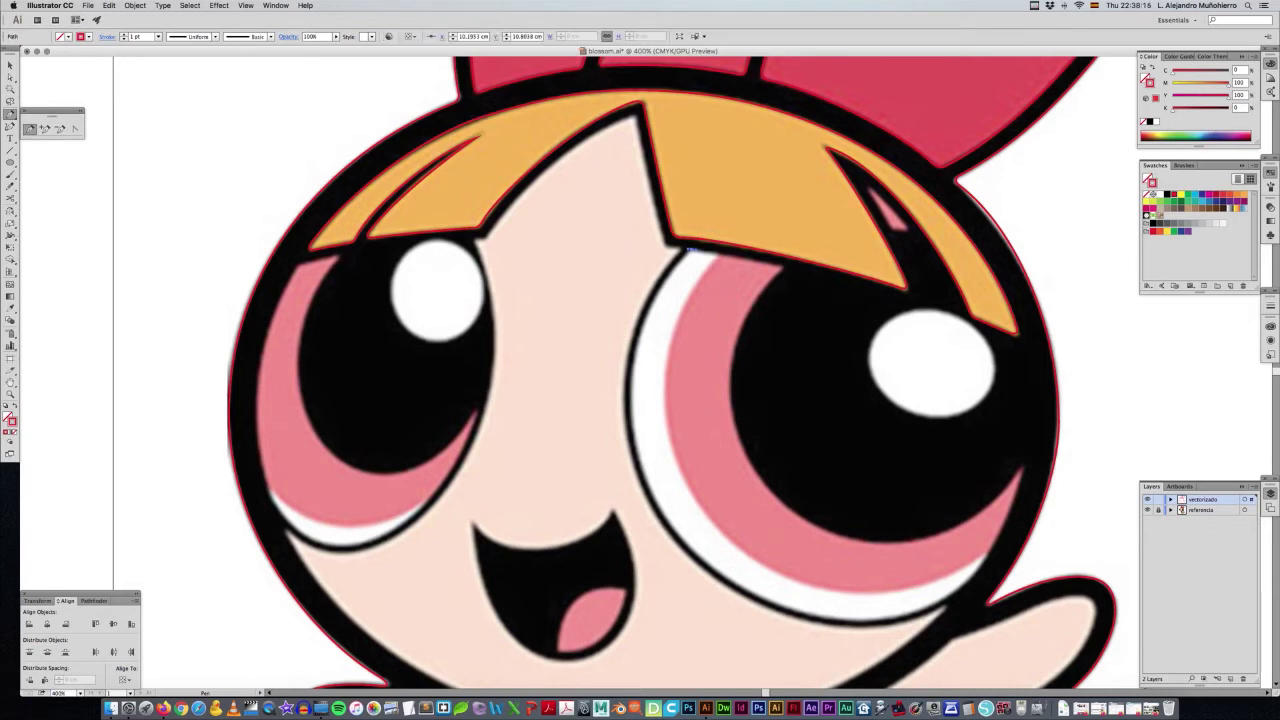
alt+click(702, 254)
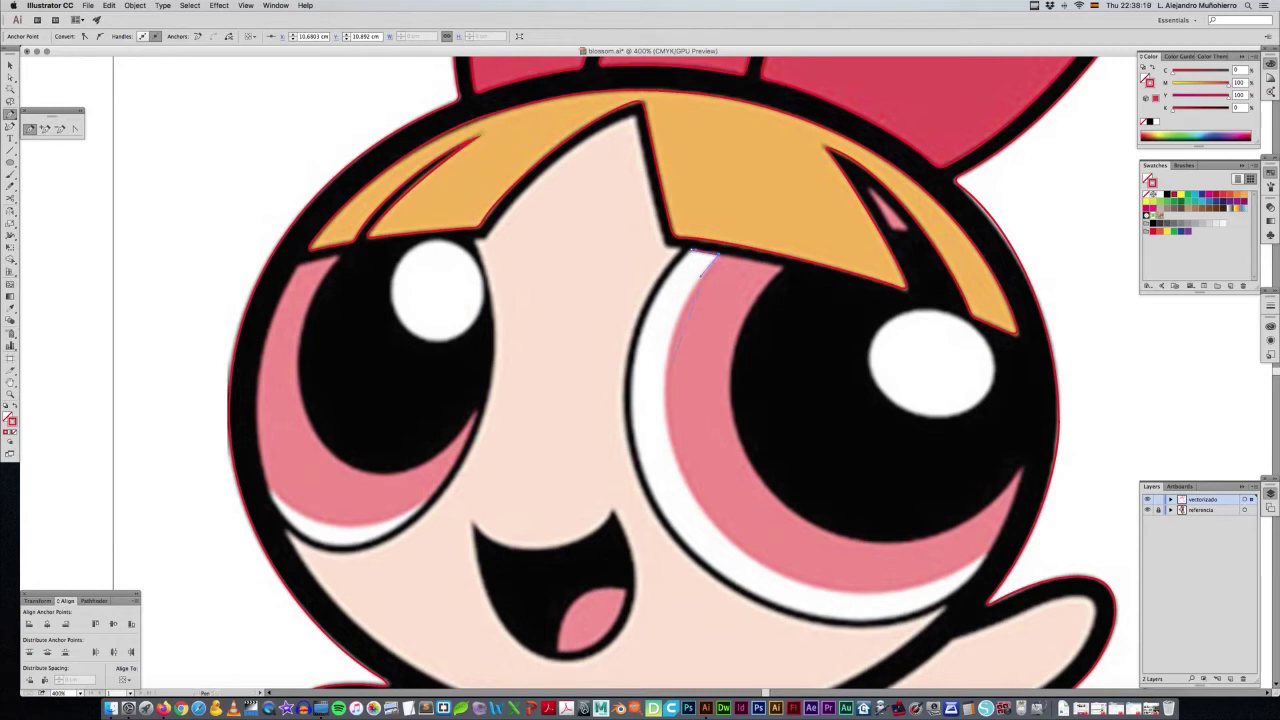
drag(665, 378, 663, 402)
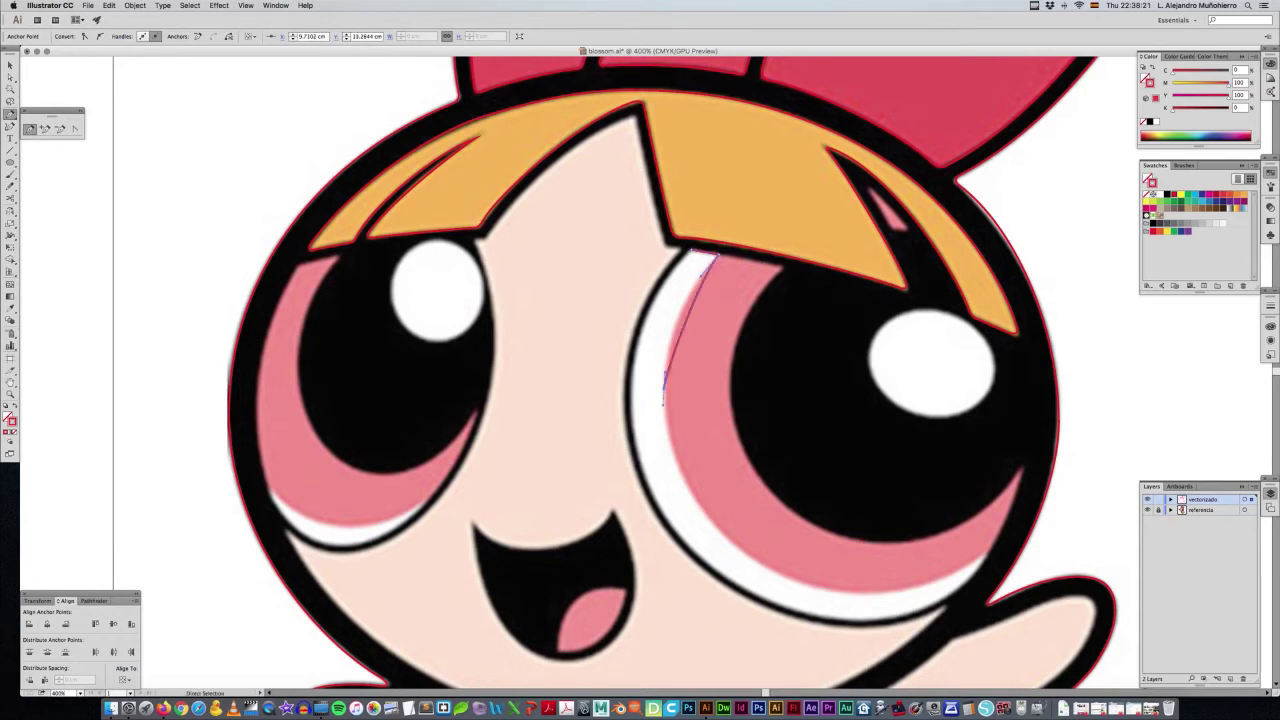
click(672, 318)
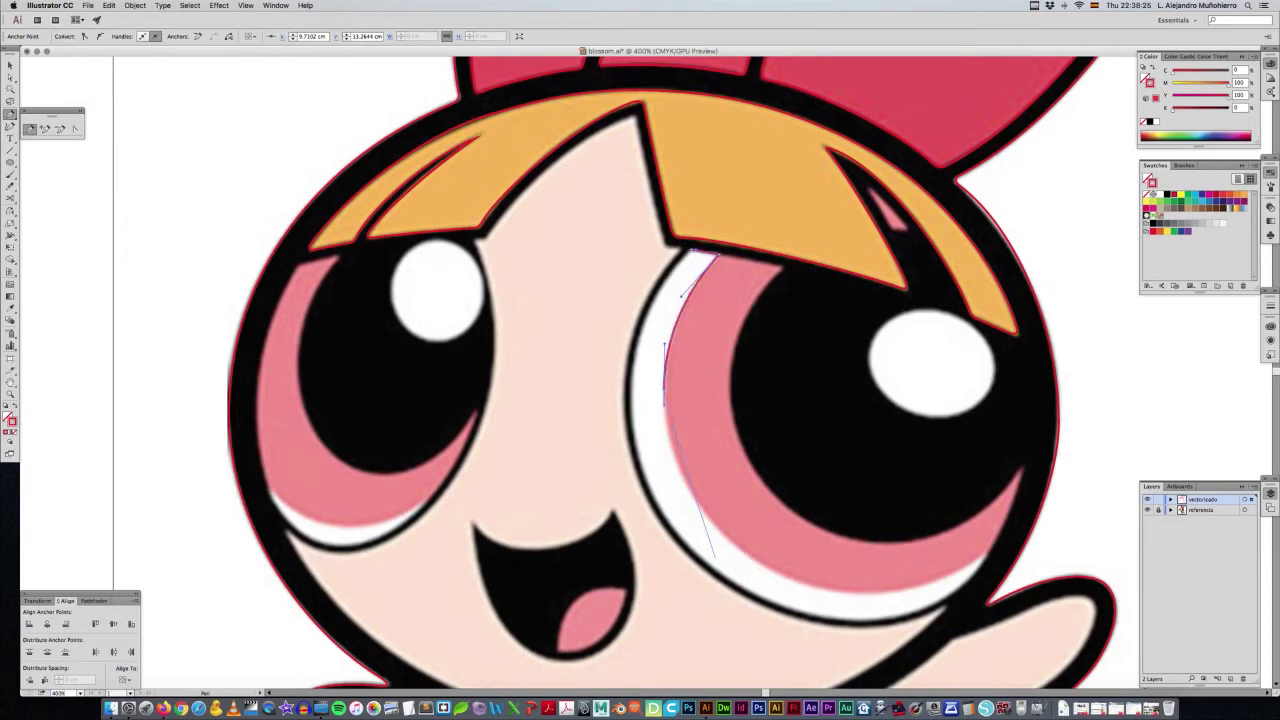
drag(730, 540, 765, 566)
drag(664, 398, 669, 456)
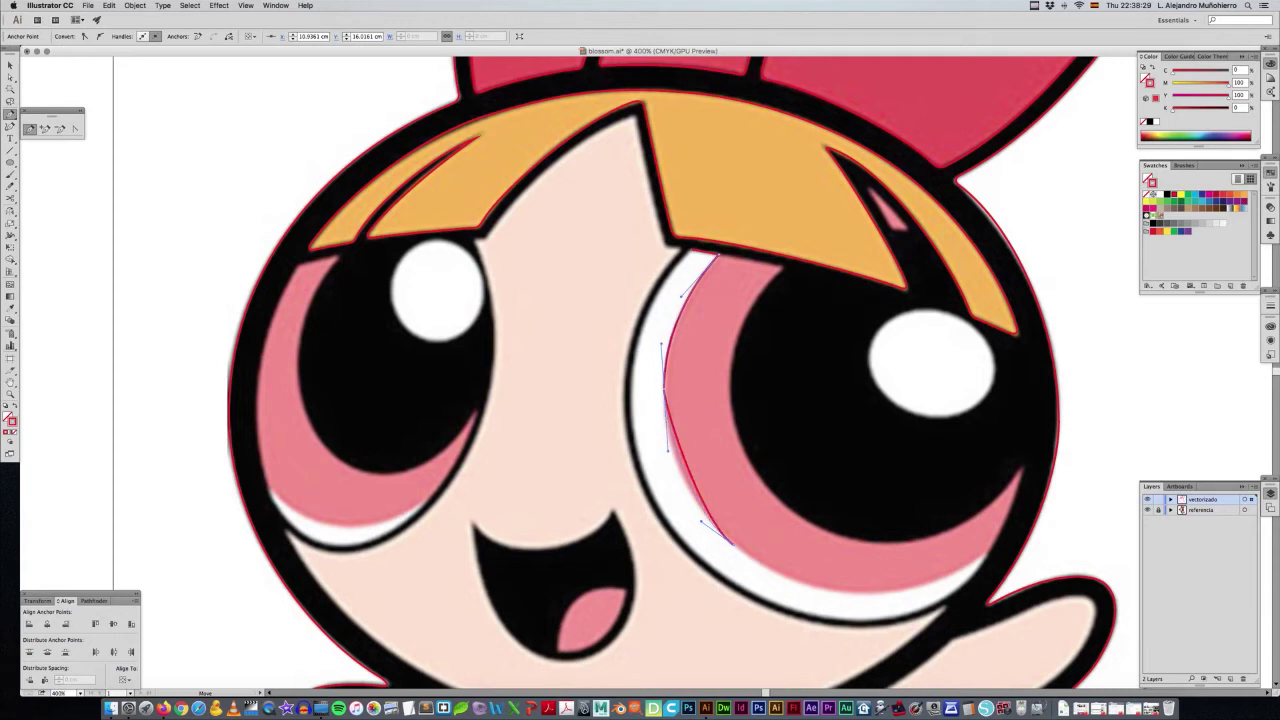
drag(765, 566, 771, 570)
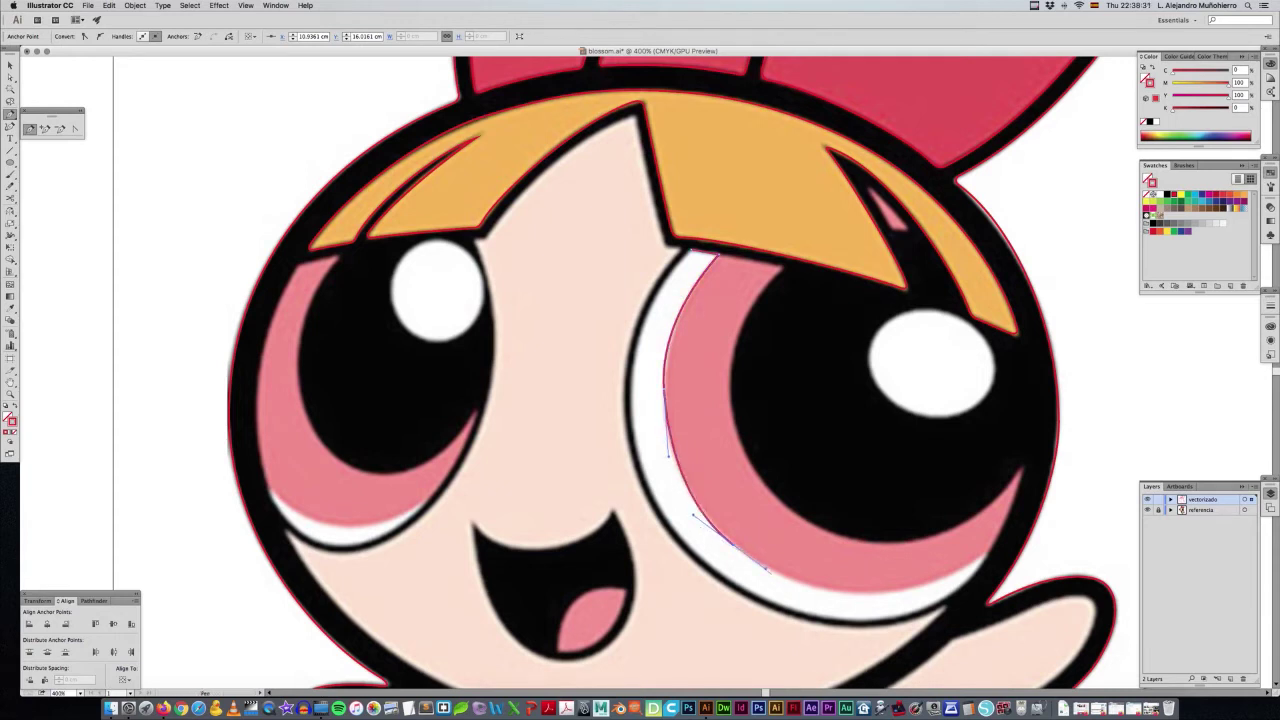
Add curved anchors along the lower eye rim, ending in a corner anchor.
drag(884, 593, 937, 580)
drag(765, 568, 797, 592)
drag(883, 593, 867, 600)
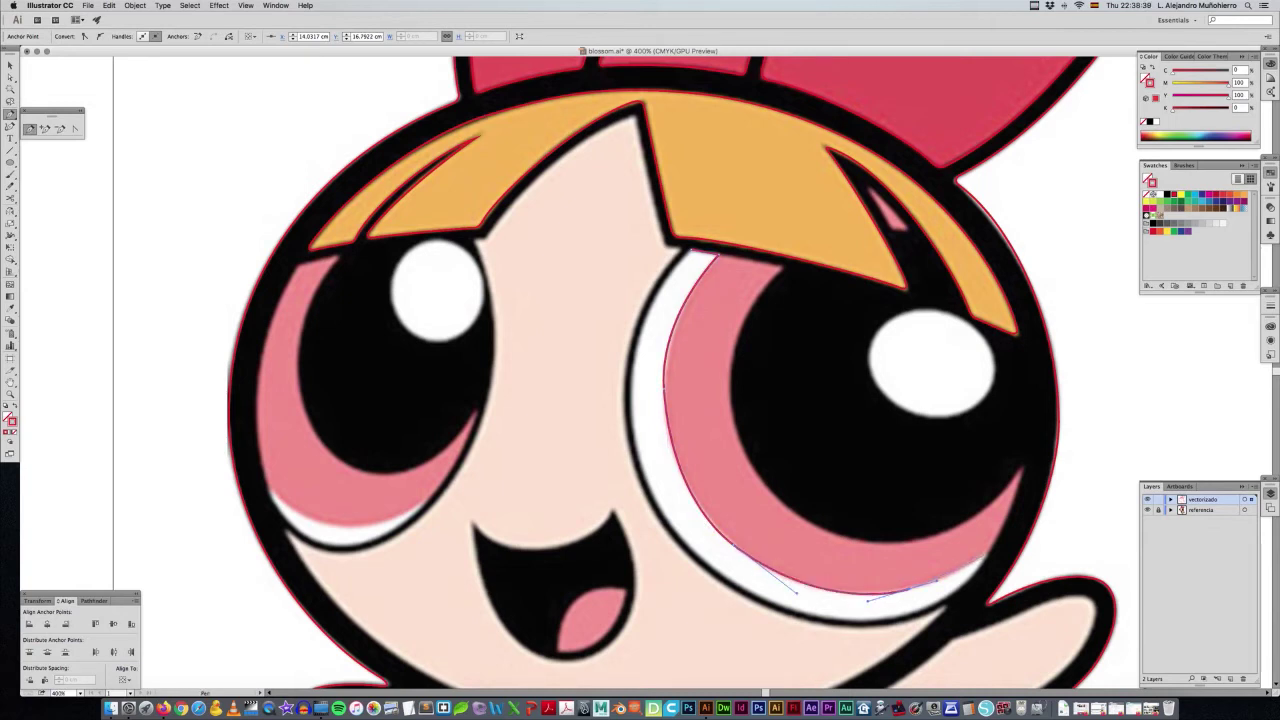
drag(975, 562, 999, 542)
click(975, 562)
click(916, 598)
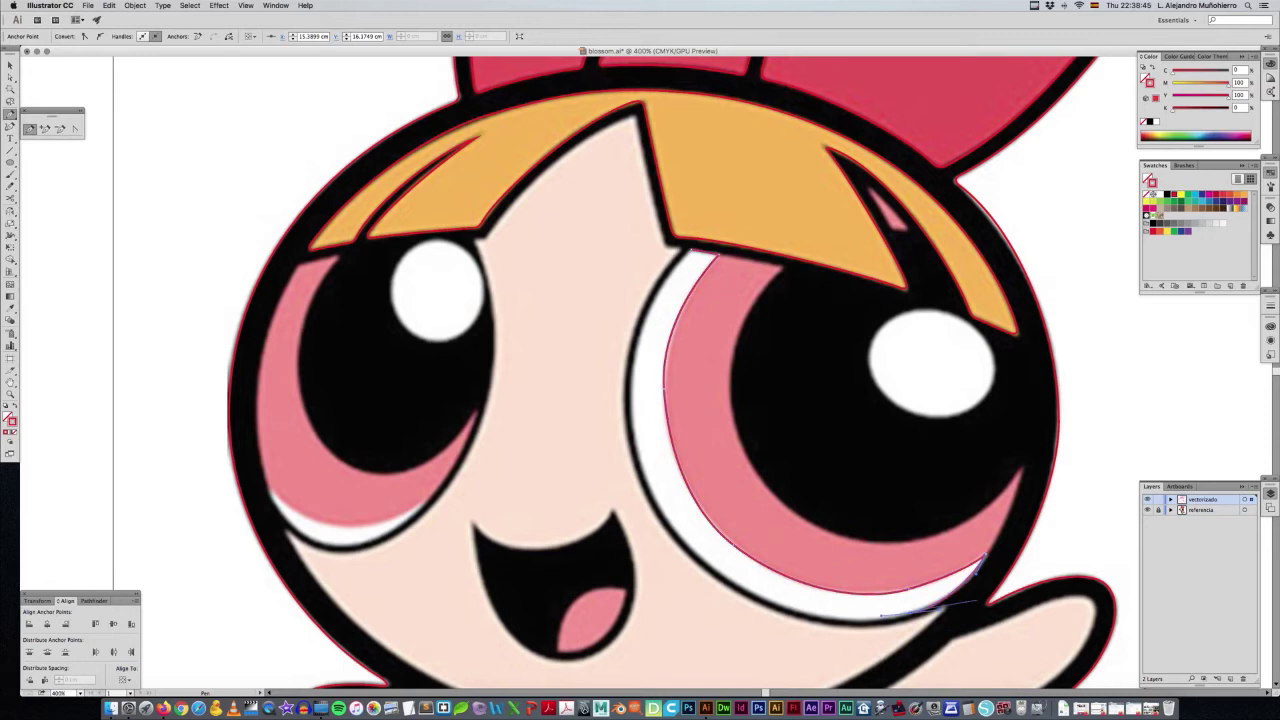
click(978, 560)
Reshape the lower and left rim segments to hug the white crescent, then deselect.
key(a)
key(p)
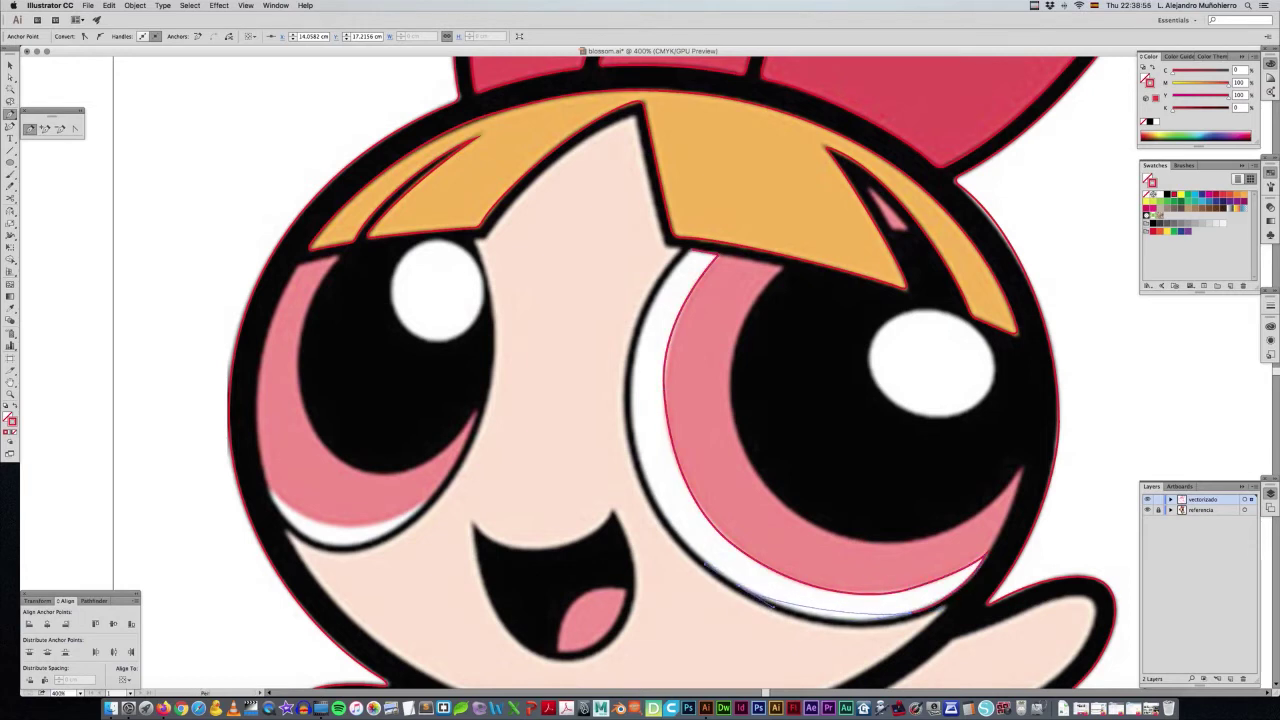
click(740, 594)
key(a)
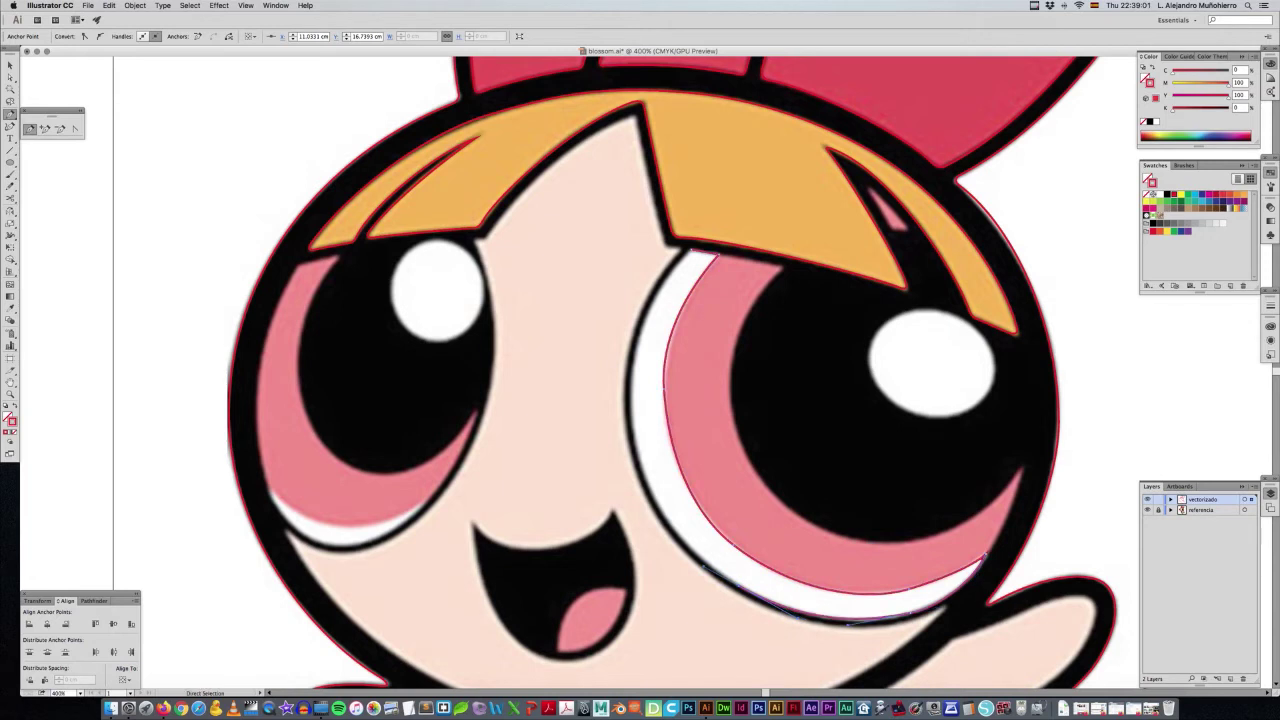
key(p)
drag(636, 428, 630, 360)
drag(704, 567, 664, 543)
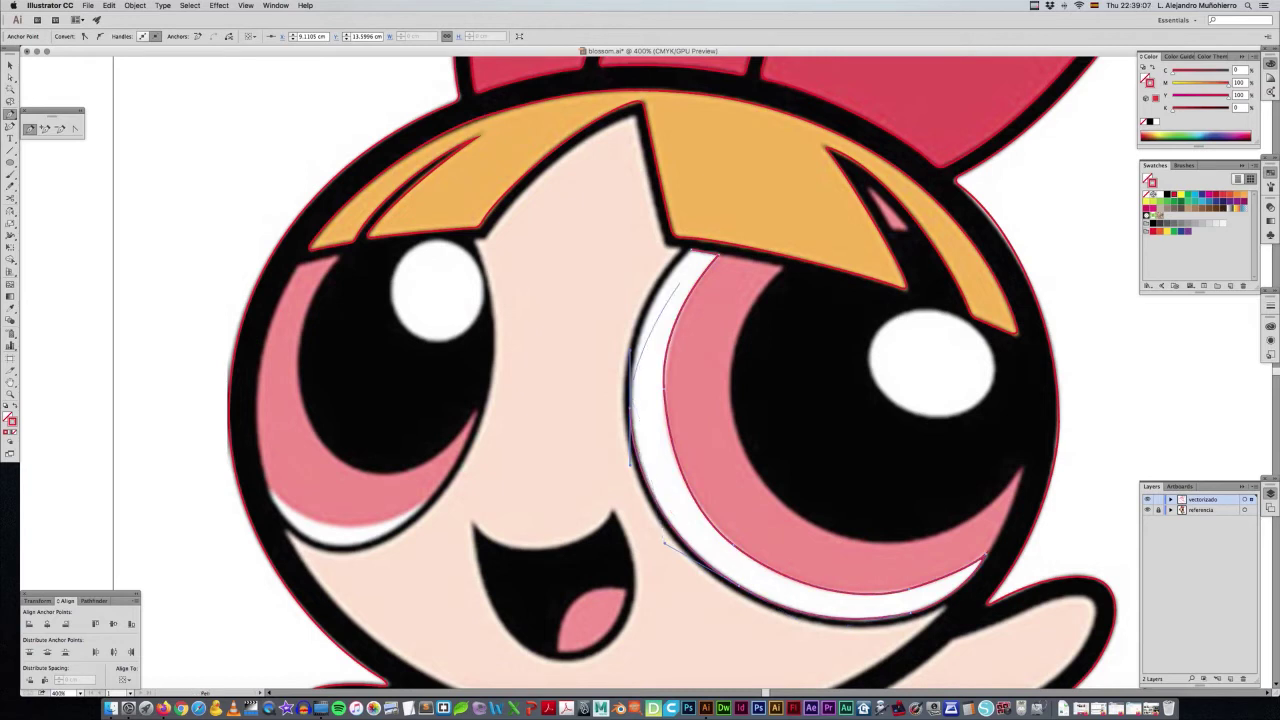
click(690, 249)
drag(690, 249, 694, 258)
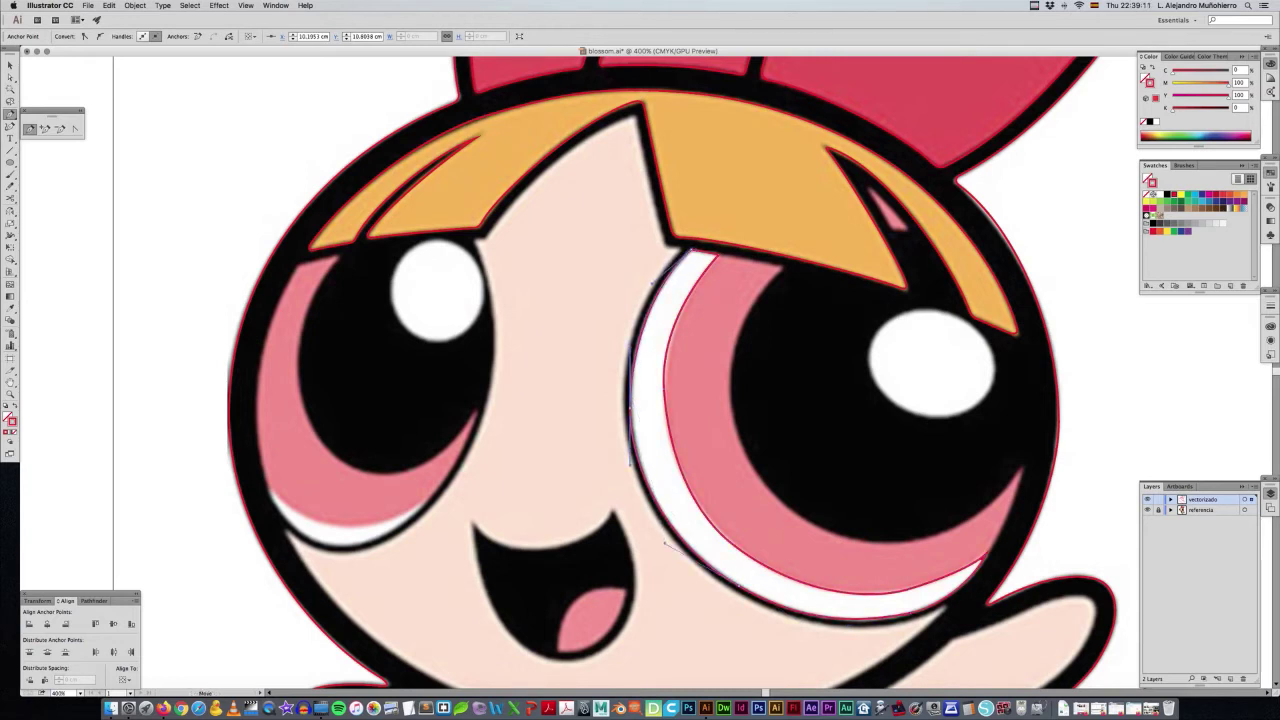
key(ctrl+shift+a)
key(v)
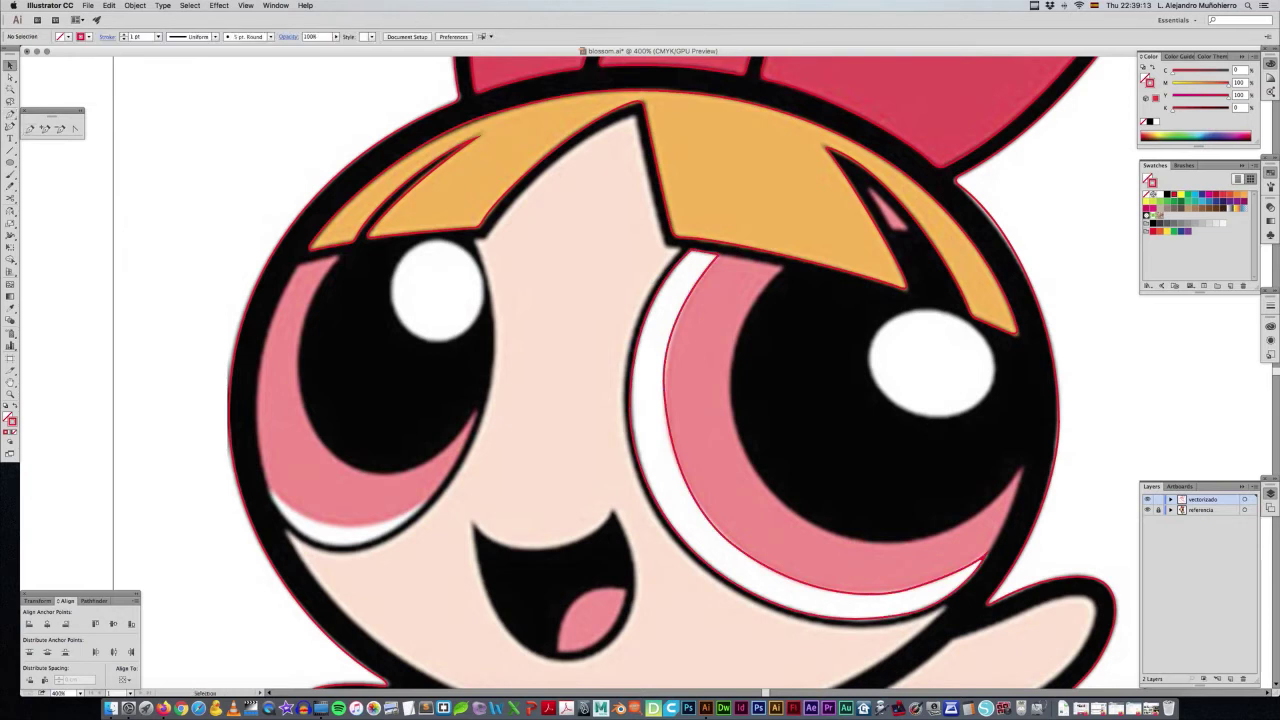
Check the existing eye-rim path and its anchors before starting the iris outline.
key(a)
click(695, 516)
click(682, 293)
key(ctrl+shift+a)
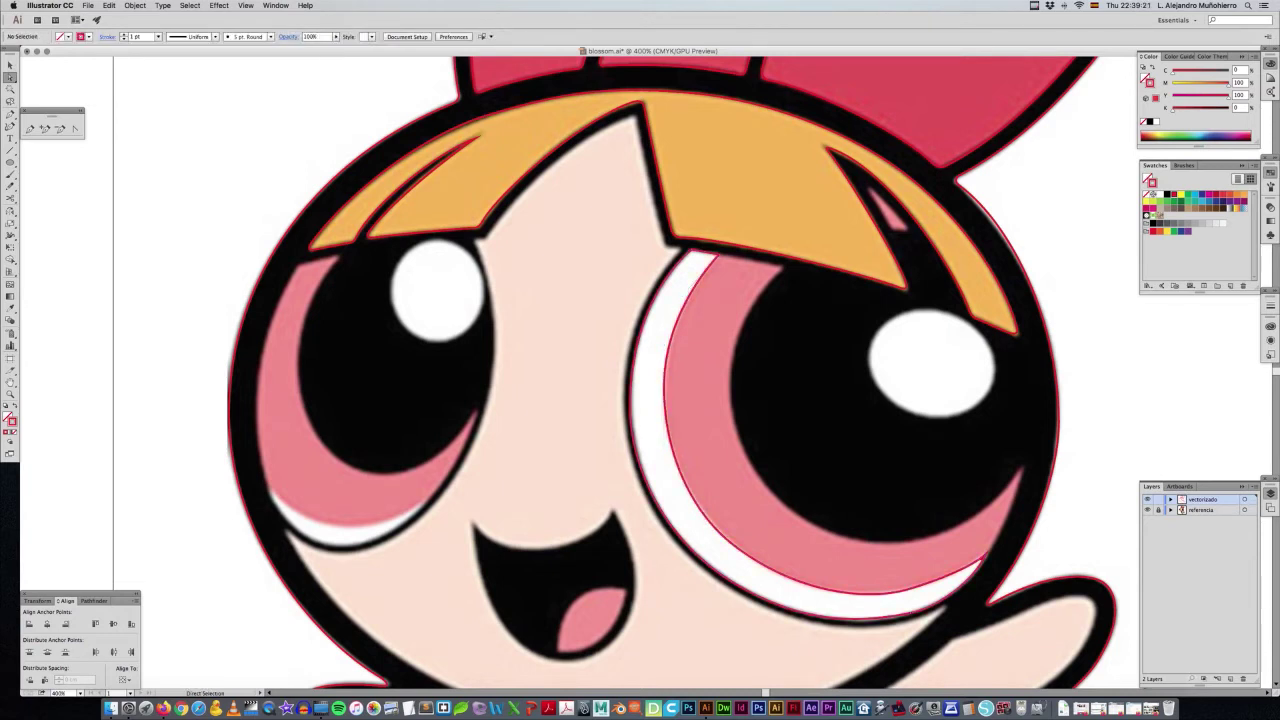
key(n)
ctrl+click(716, 255)
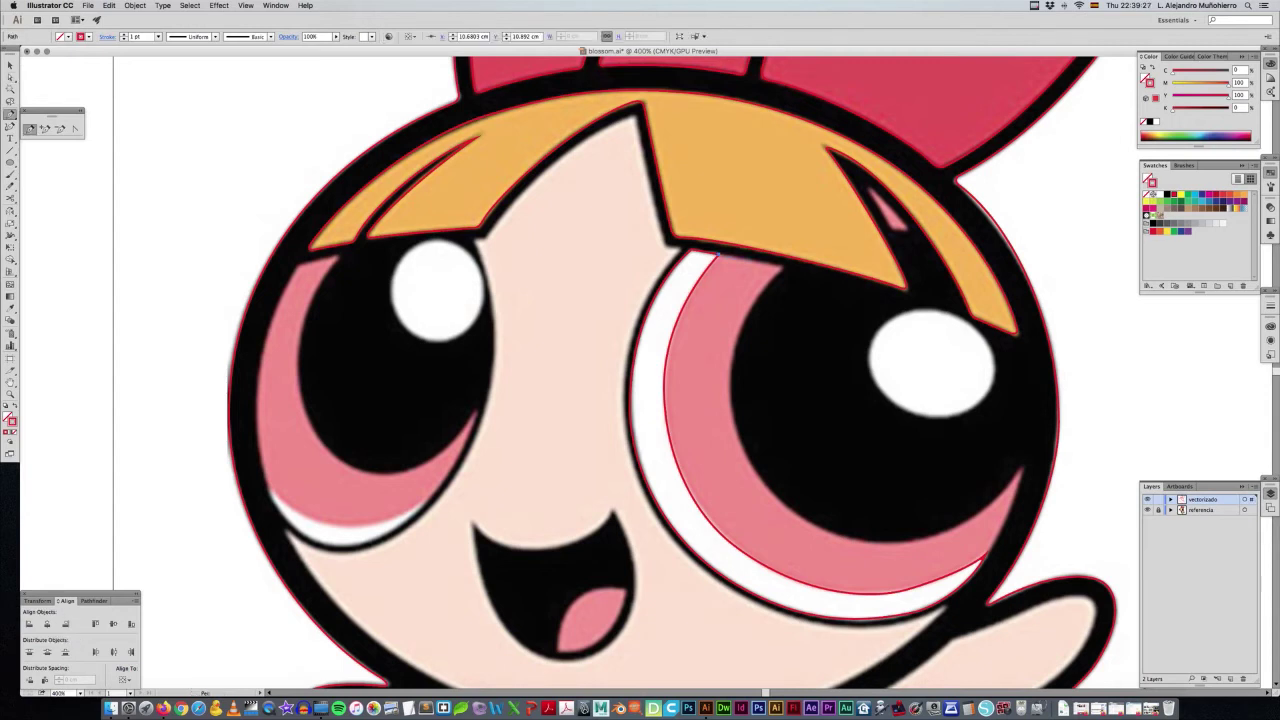
Trace the pink iris edge down its left side, along the bottom, and up the right.
click(785, 268)
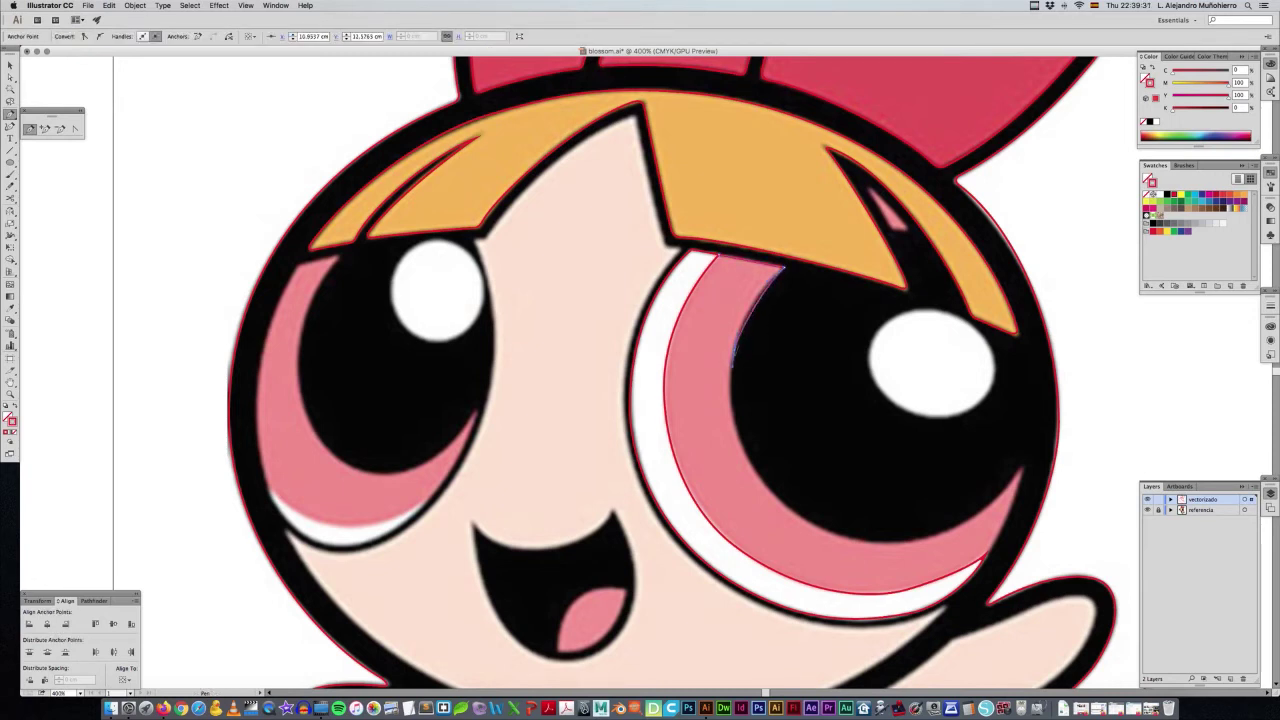
mouse_move(735, 352)
mouse_down()
mouse_move(741, 490)
mouse_move(742, 450)
mouse_up()
click(742, 452)
key(ctrl)
drag(872, 541, 908, 542)
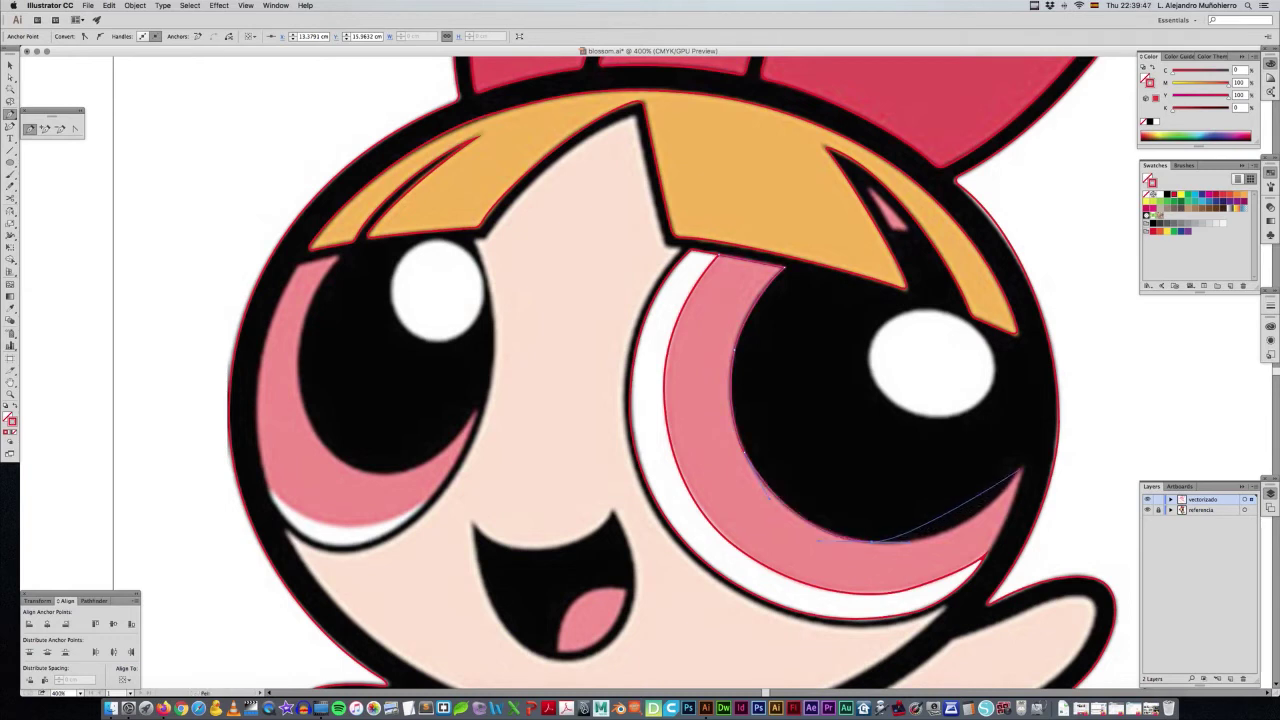
click(1022, 459)
click(1022, 459)
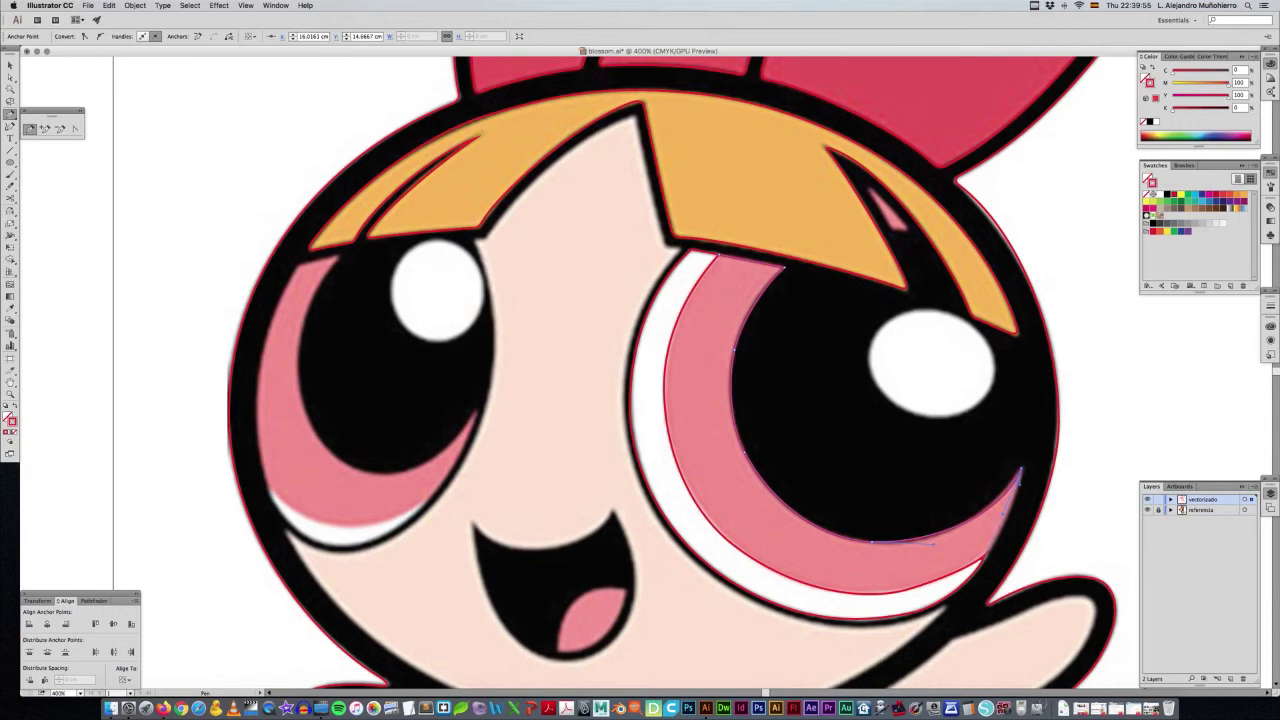
key(super+shift+a)
click(1020, 472)
Bring the path back along the white lower rim to the top, then select the finished outline.
click(906, 596)
click(775, 585)
click(708, 541)
click(665, 468)
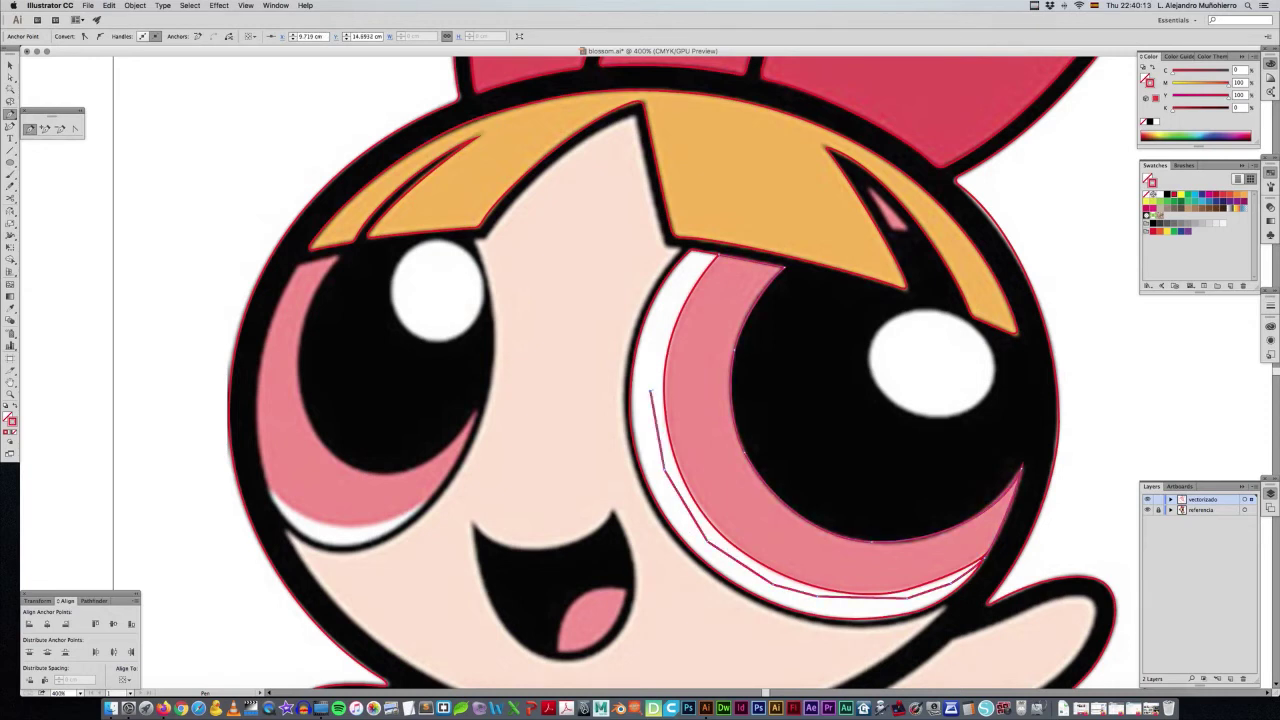
click(651, 390)
click(701, 259)
click(716, 256)
key(v)
key(ctrl+shift+a)
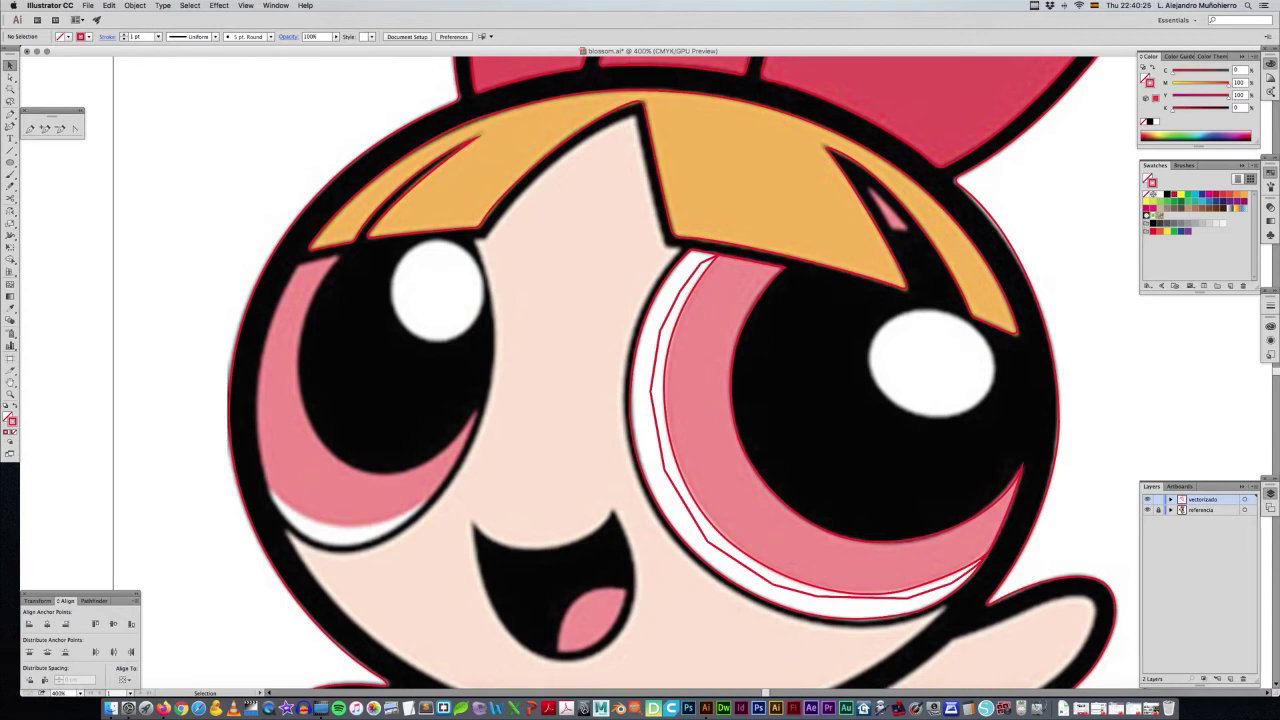
click(655, 395)
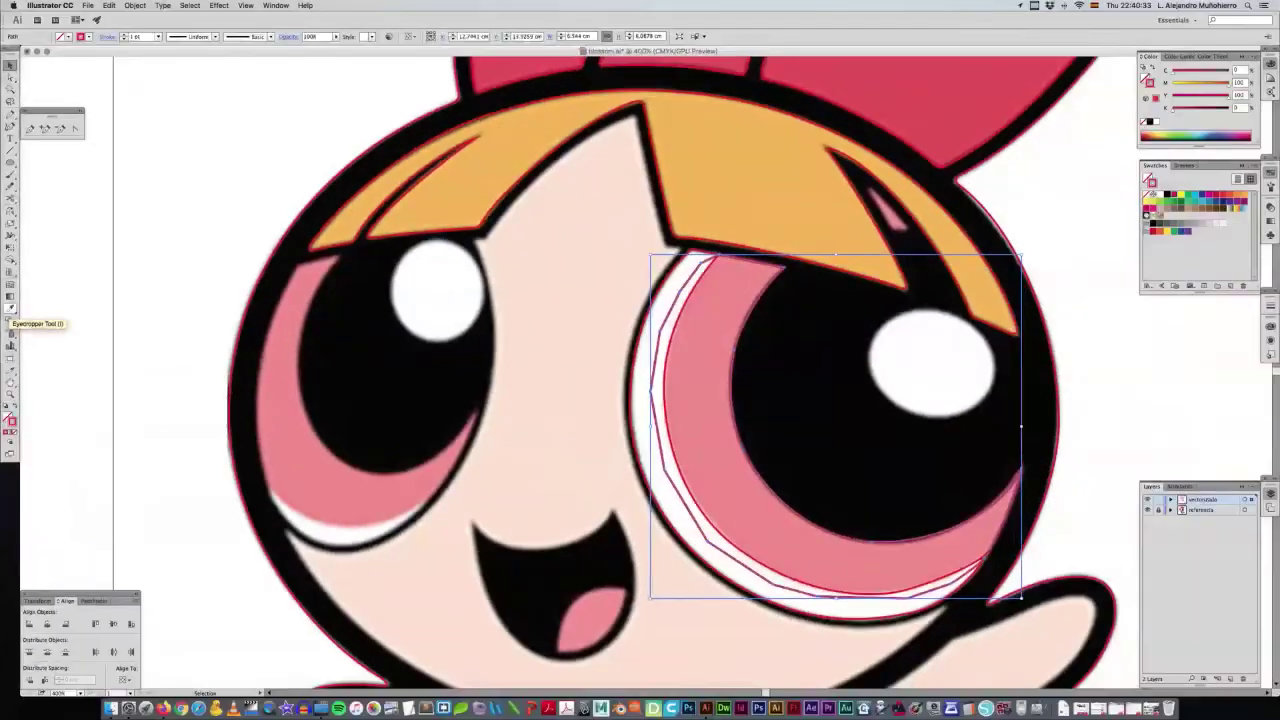
Try orange, skin and red on the right eye's iris ring, then settle on the reference pink.
click(10, 307)
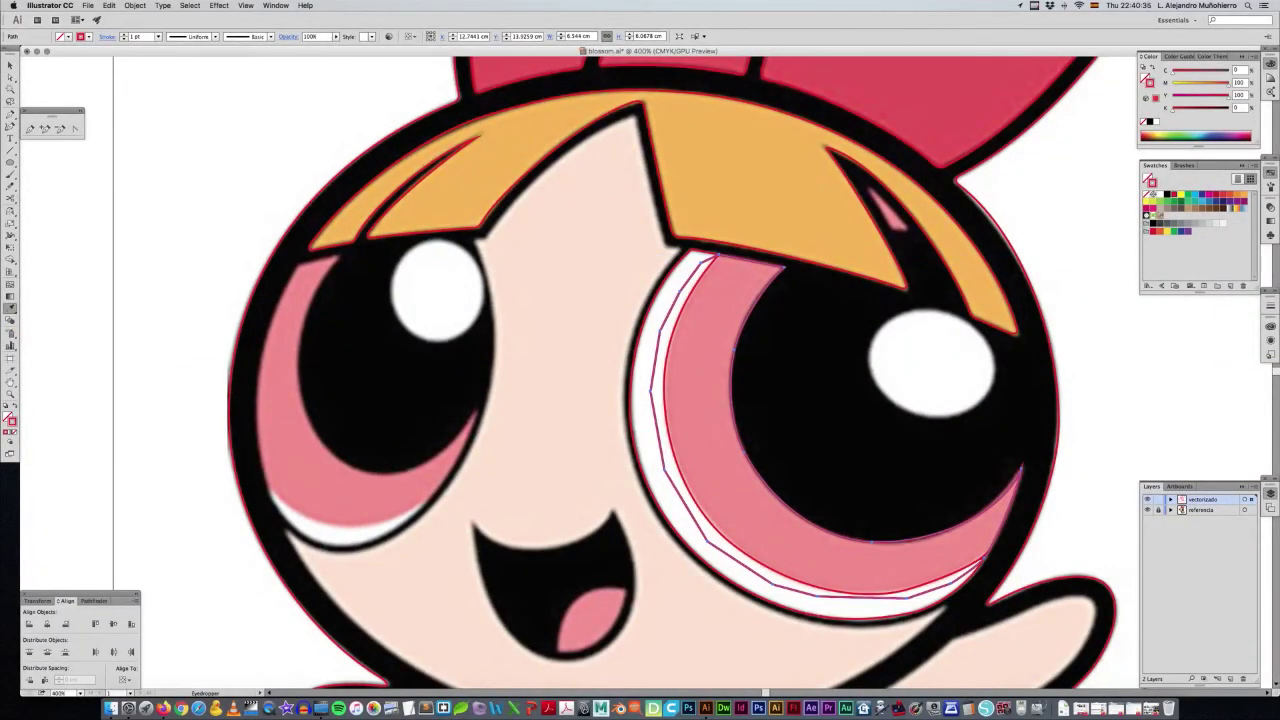
click(700, 420)
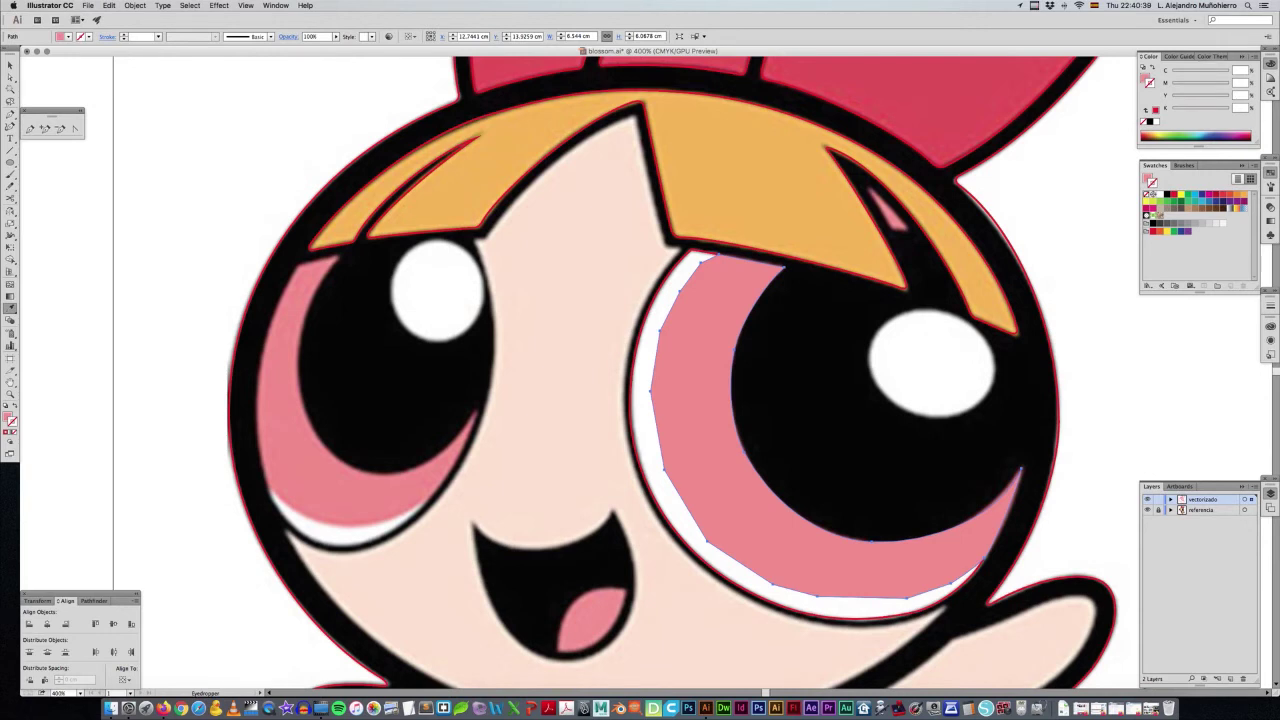
click(720, 180)
click(600, 300)
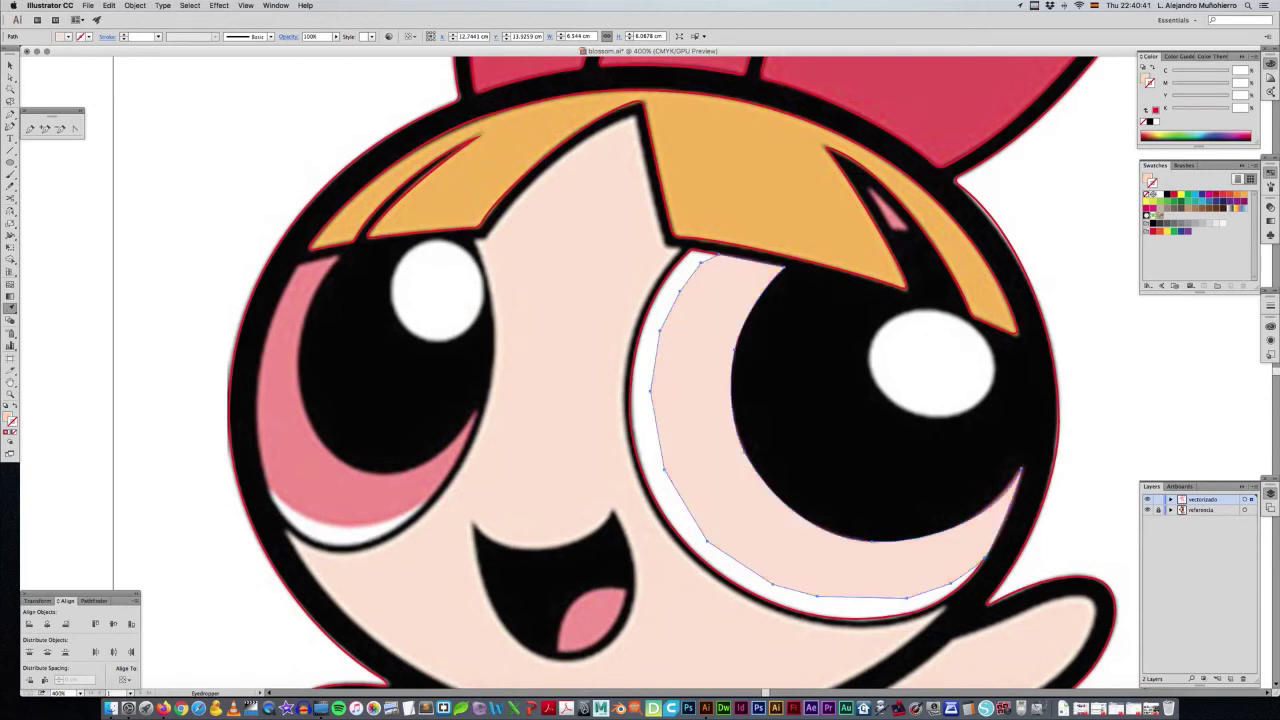
key(cmd+z)
click(520, 78)
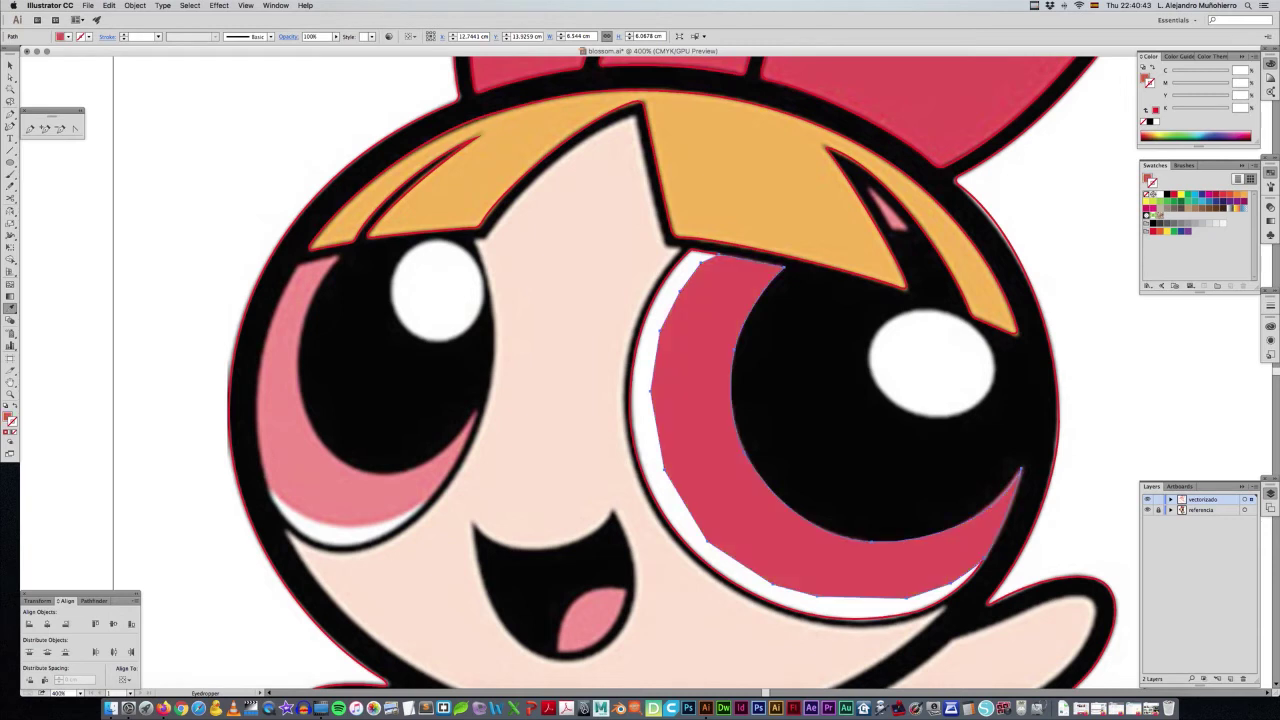
key(super+z)
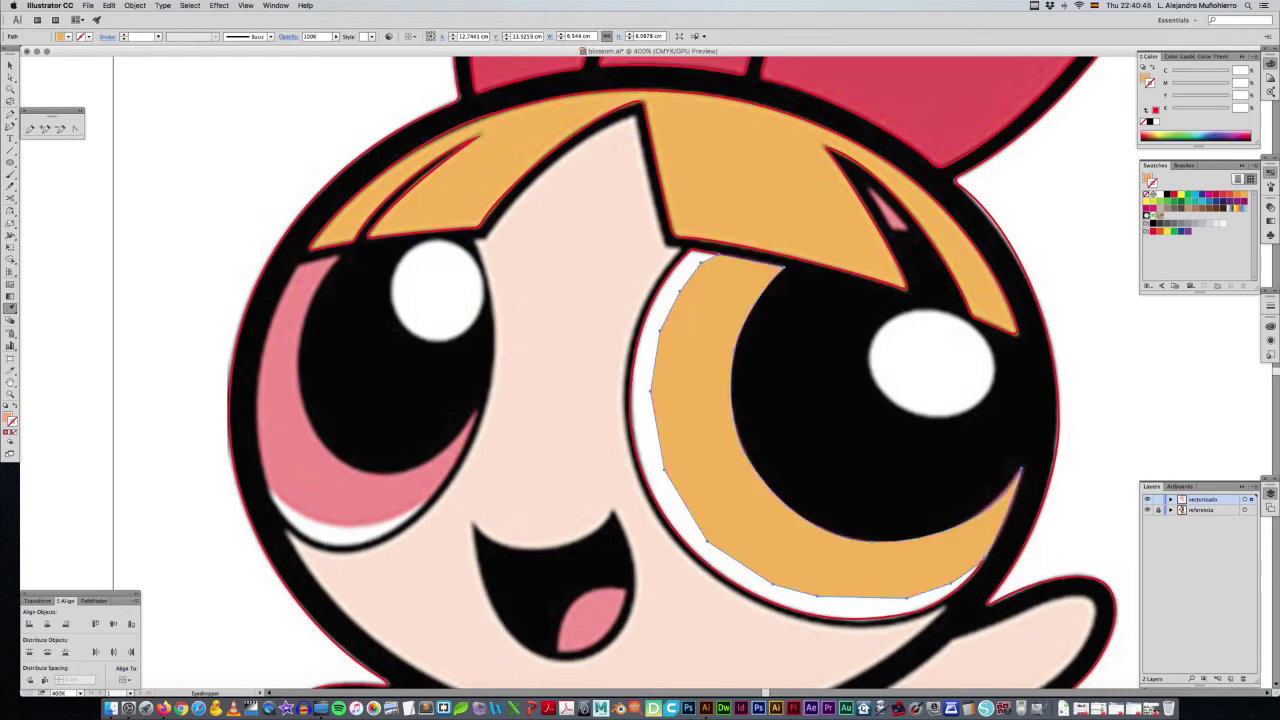
click(285, 340)
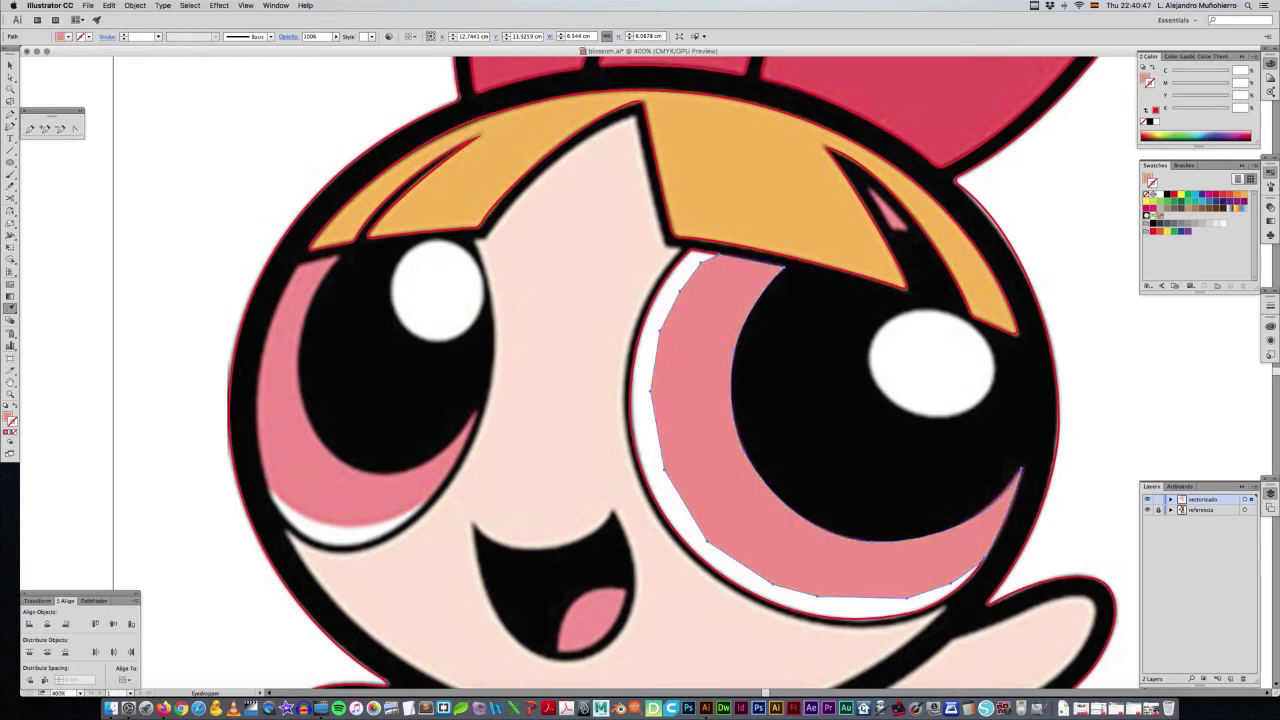
Deselect and reselect the pink iris ring to check the result.
key(v)
key(super+shift+a)
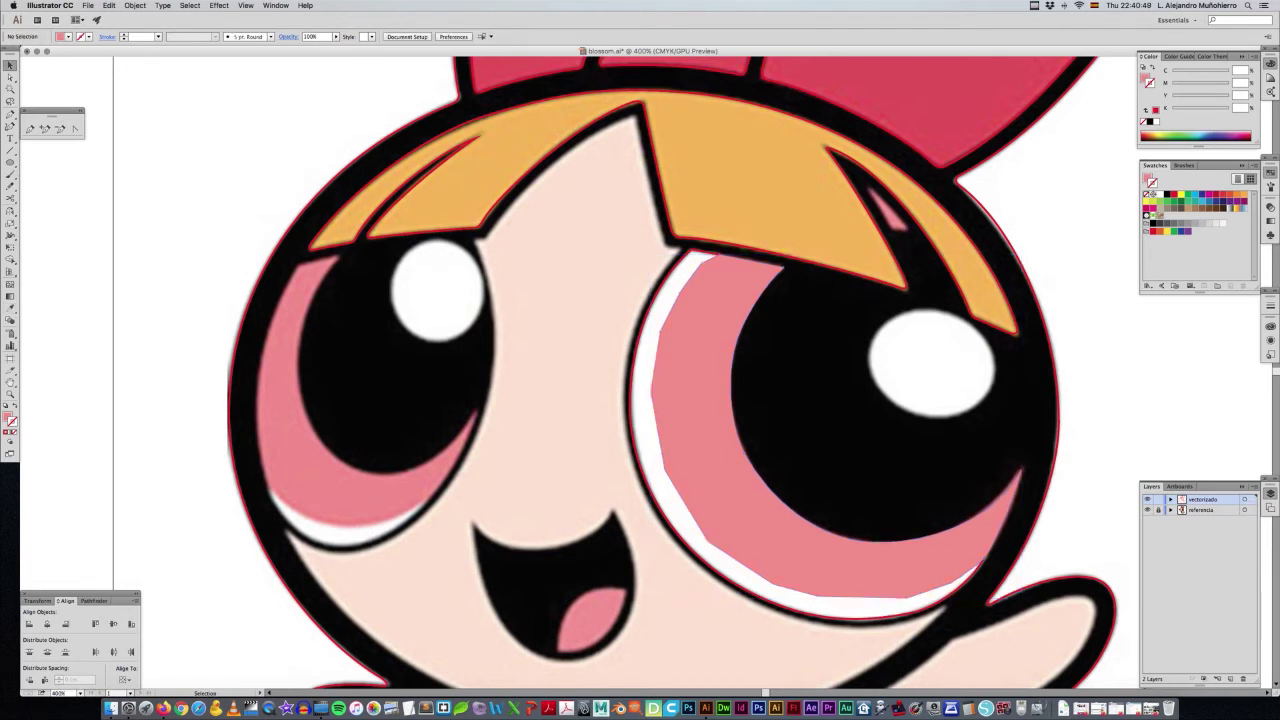
key(super+z)
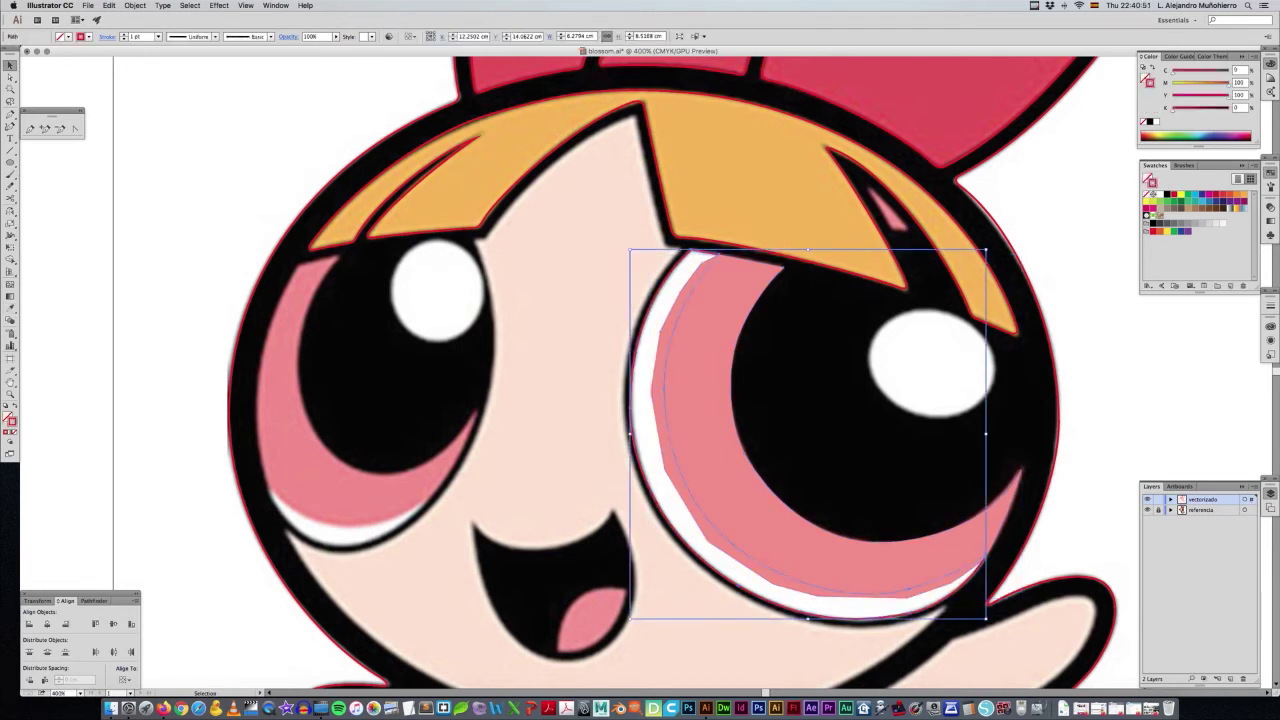
key(i)
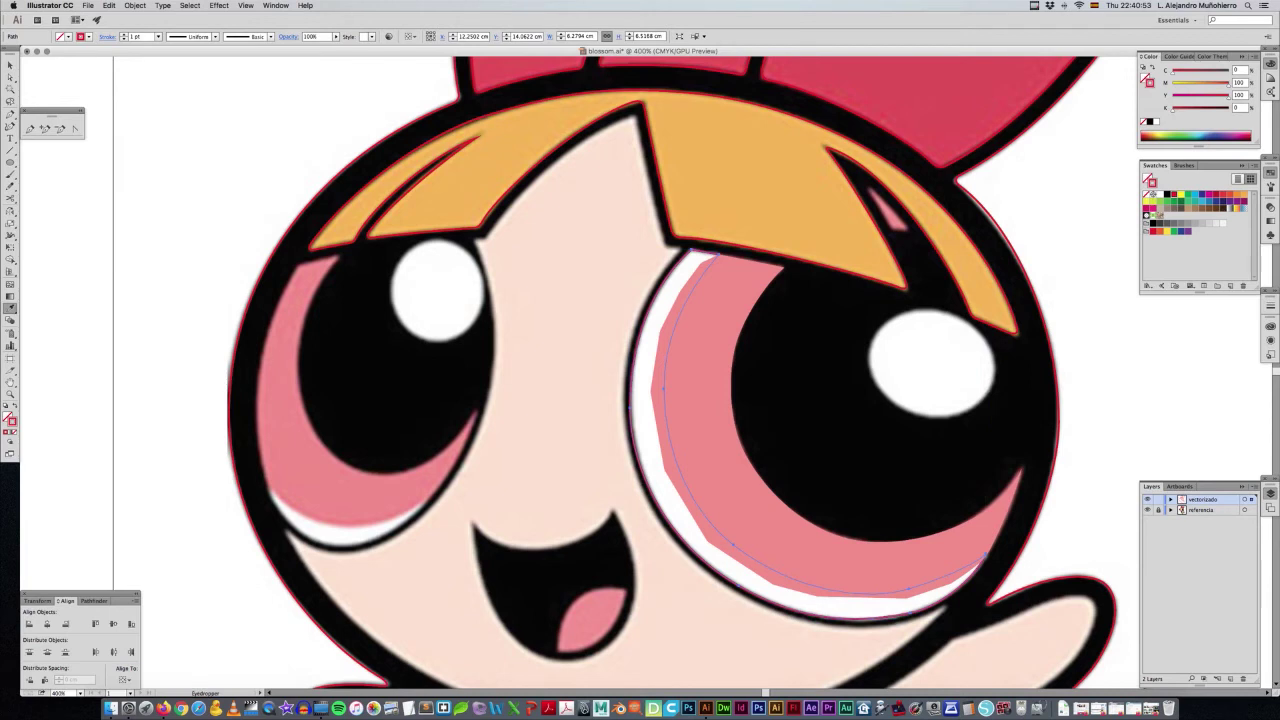
key(v)
key(super+shift+a)
key(super+z)
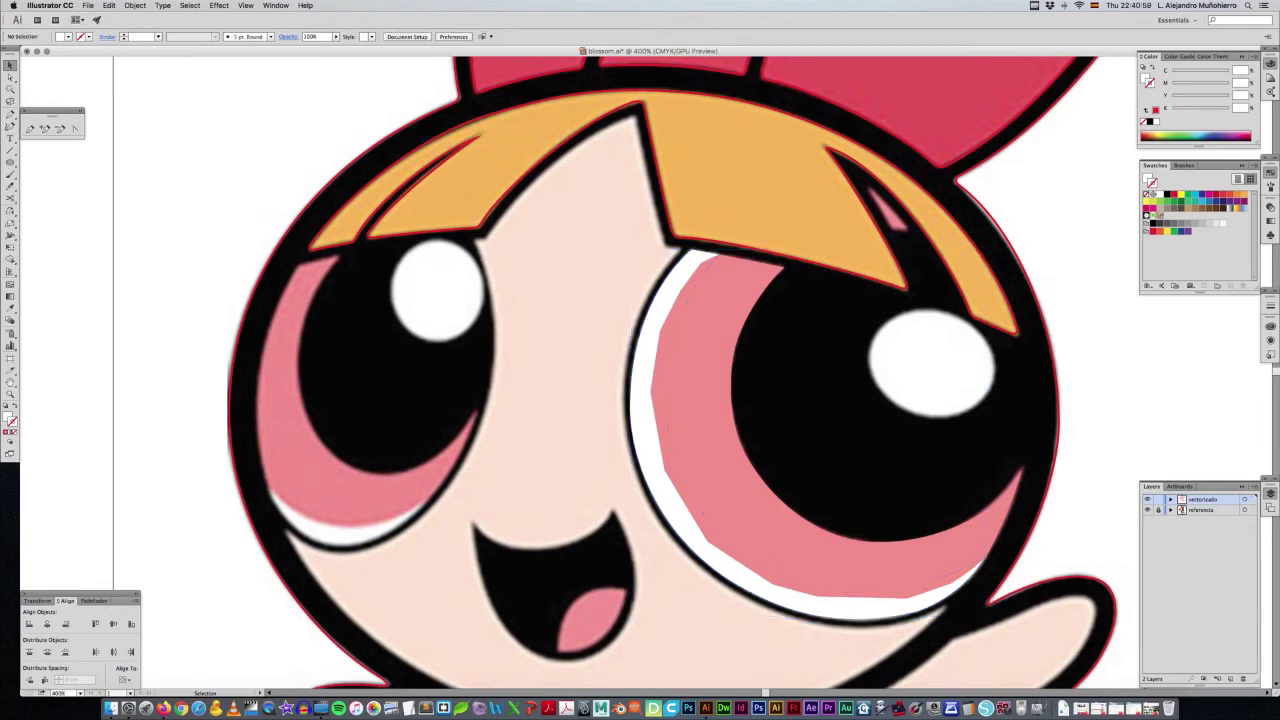
Change the pink iris ring's stacking order with Arrange.
right_click(642, 379)
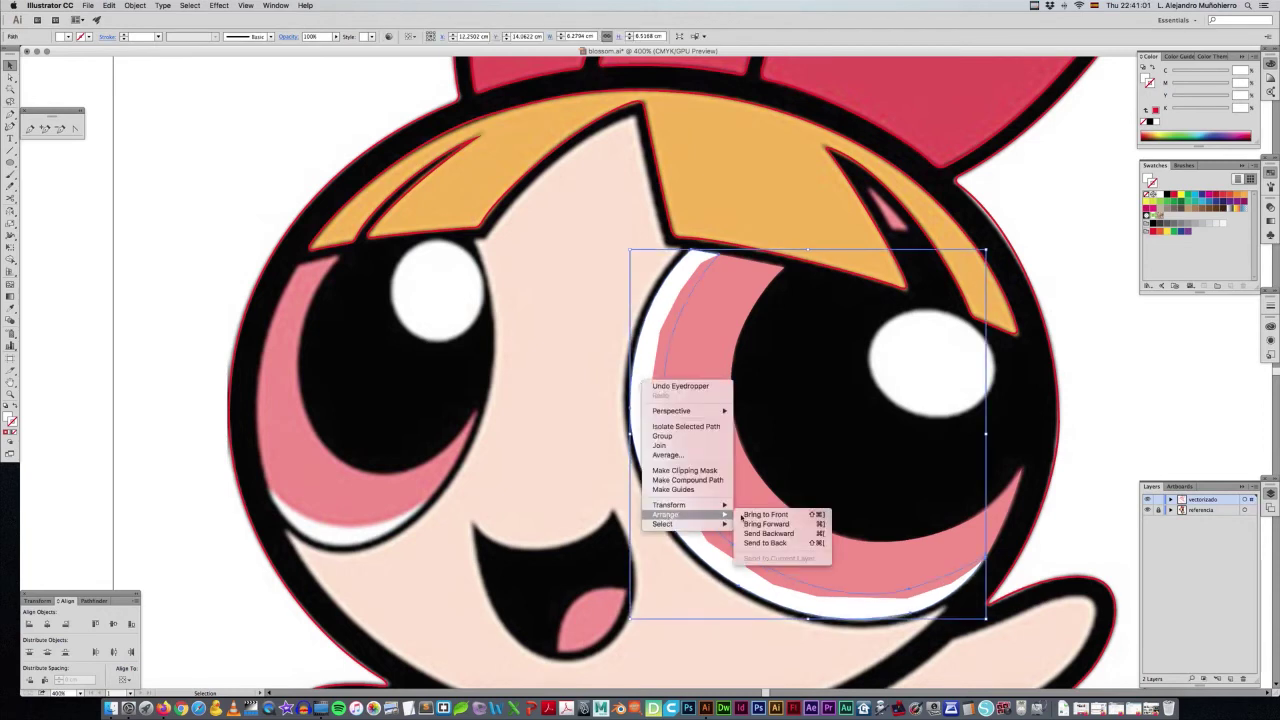
click(765, 516)
click(583, 439)
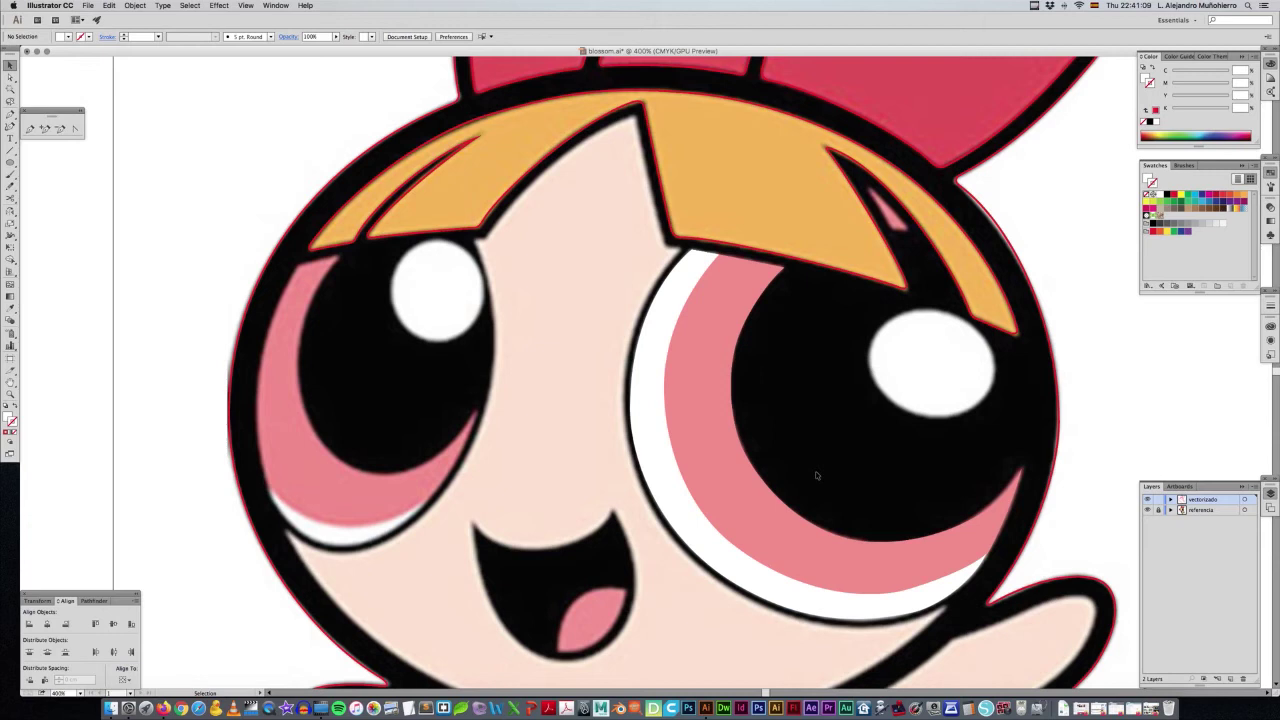
Give the head outline a black stroke, then swap it to a black fill.
click(1037, 411)
click(1153, 121)
key(shift+x)
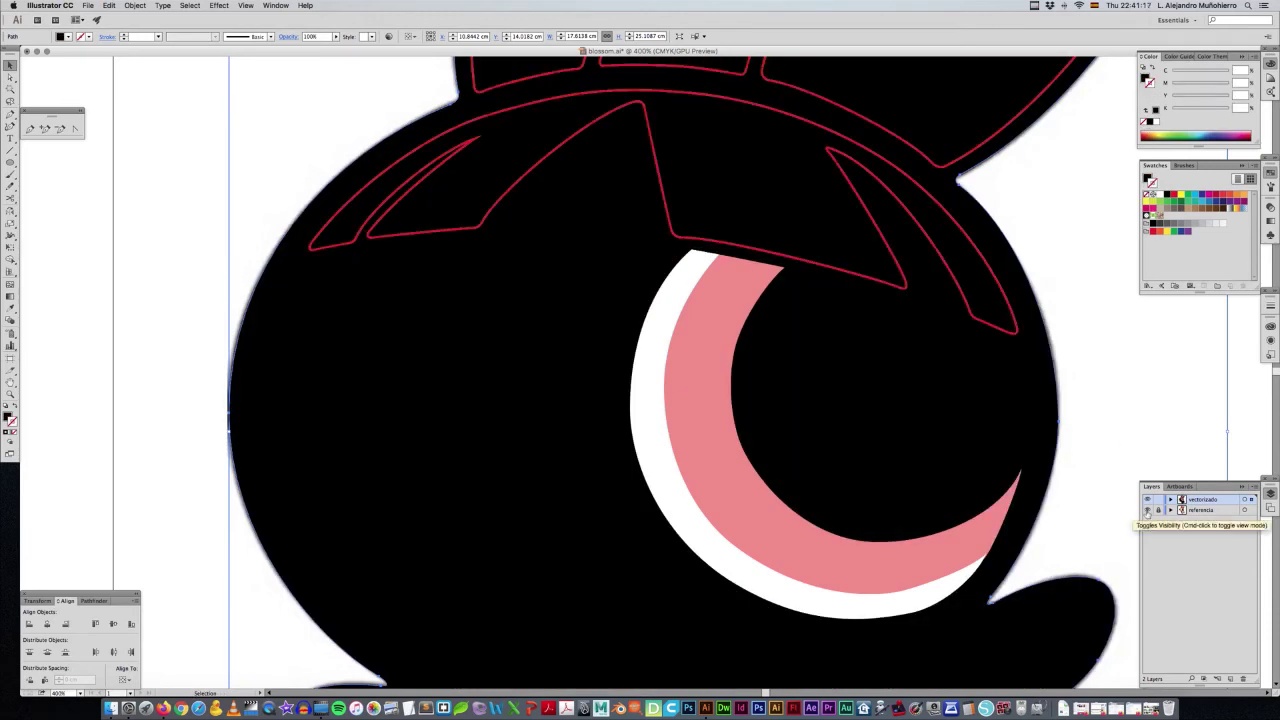
Reveal the reference and fill the hair with its orange.
drag(1083, 270, 1089, 395)
key(ctrl+minus)
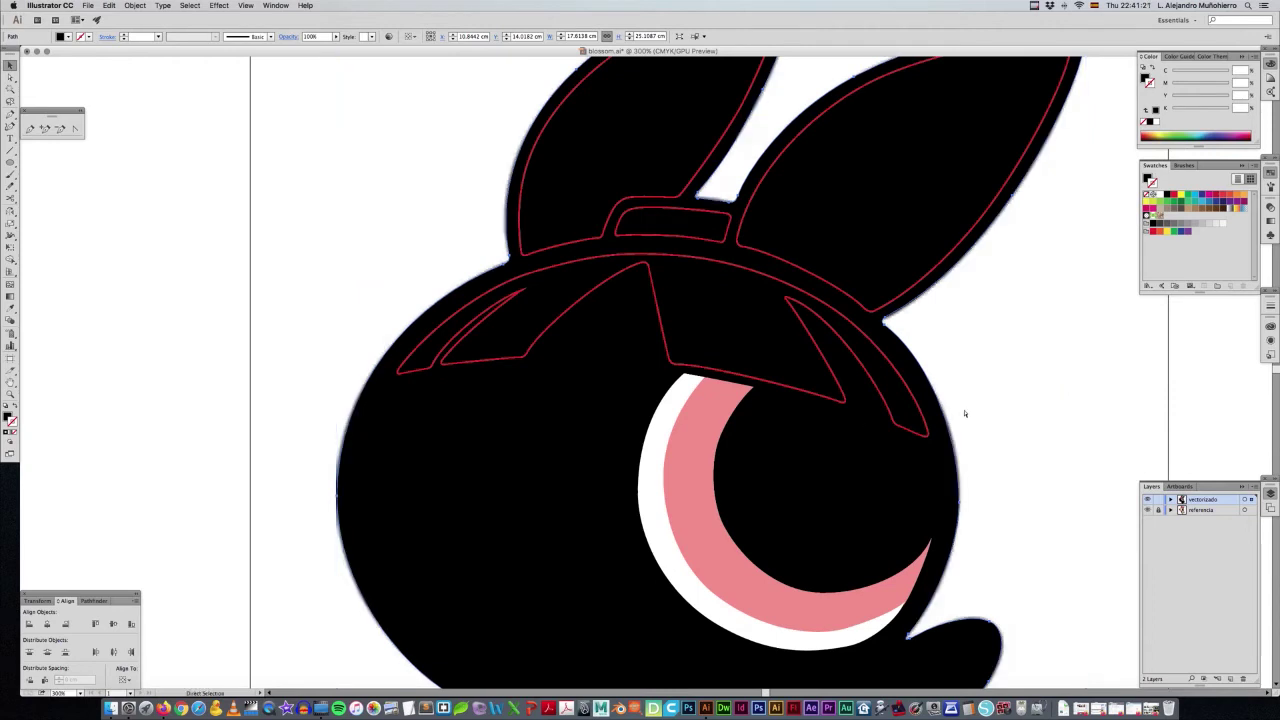
key(ctrl+z)
click(908, 398)
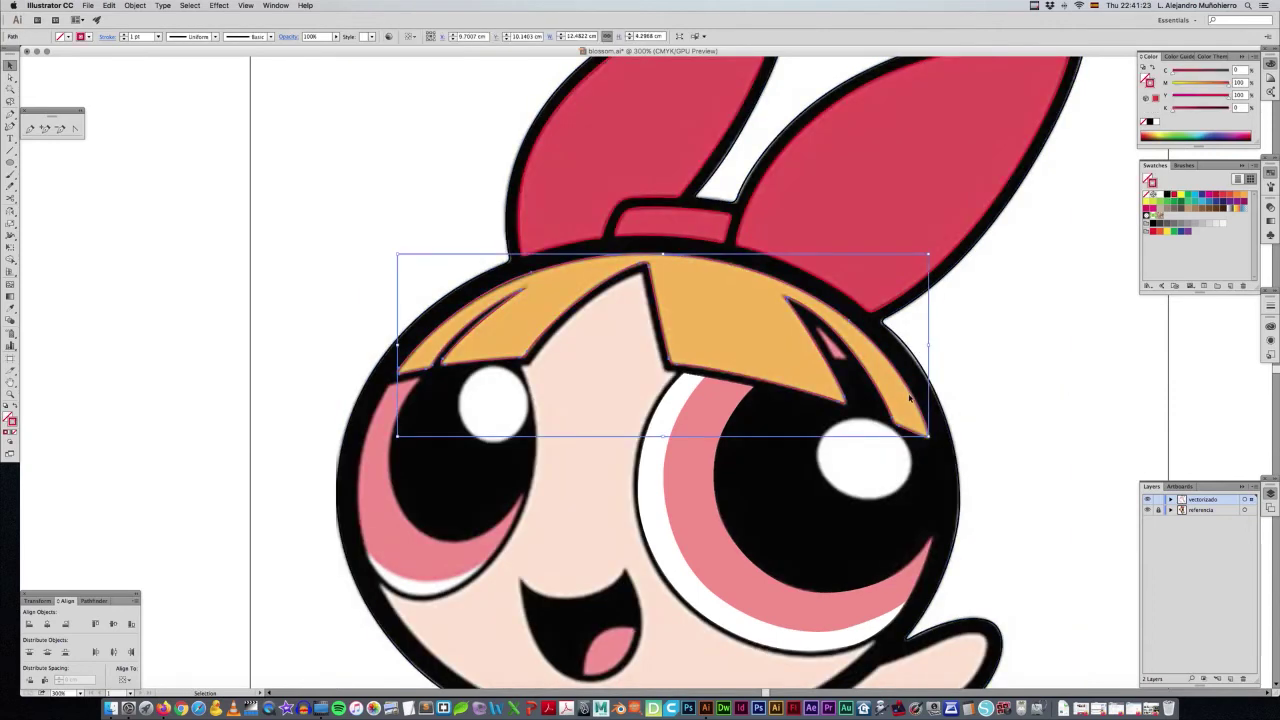
key(i)
click(900, 390)
key(v)
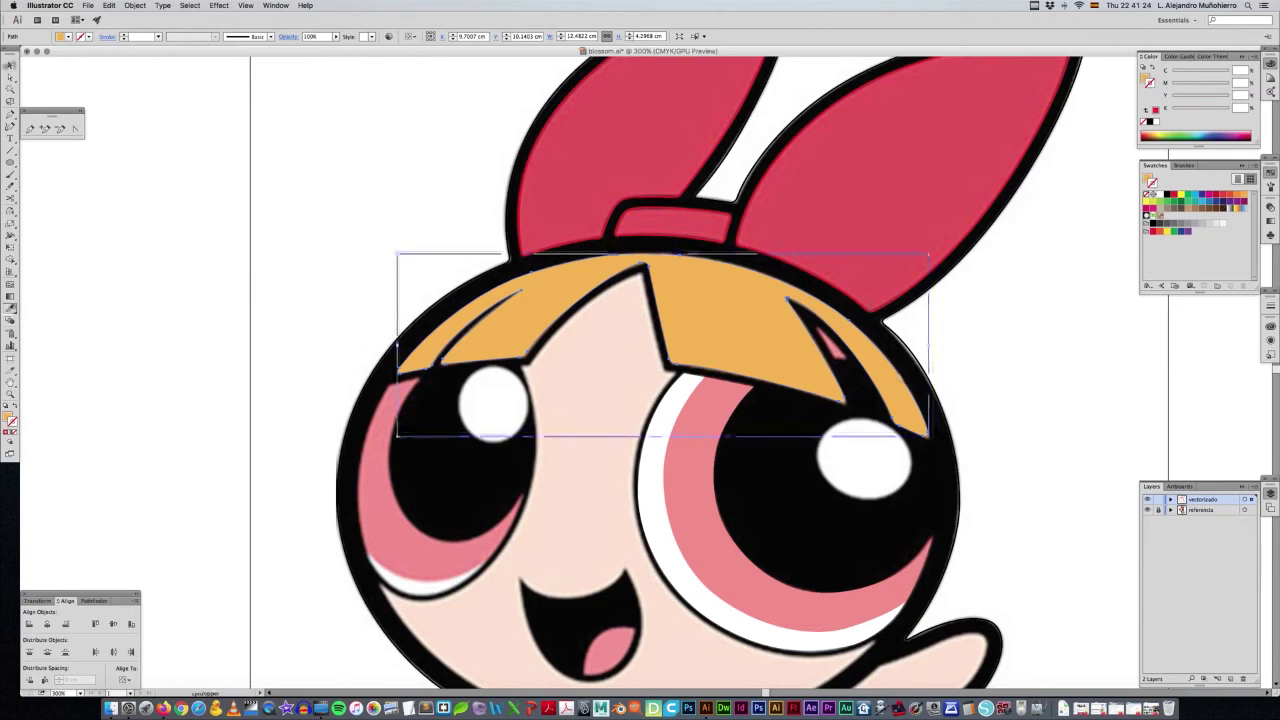
Fill the bow with the reference's red.
click(755, 235)
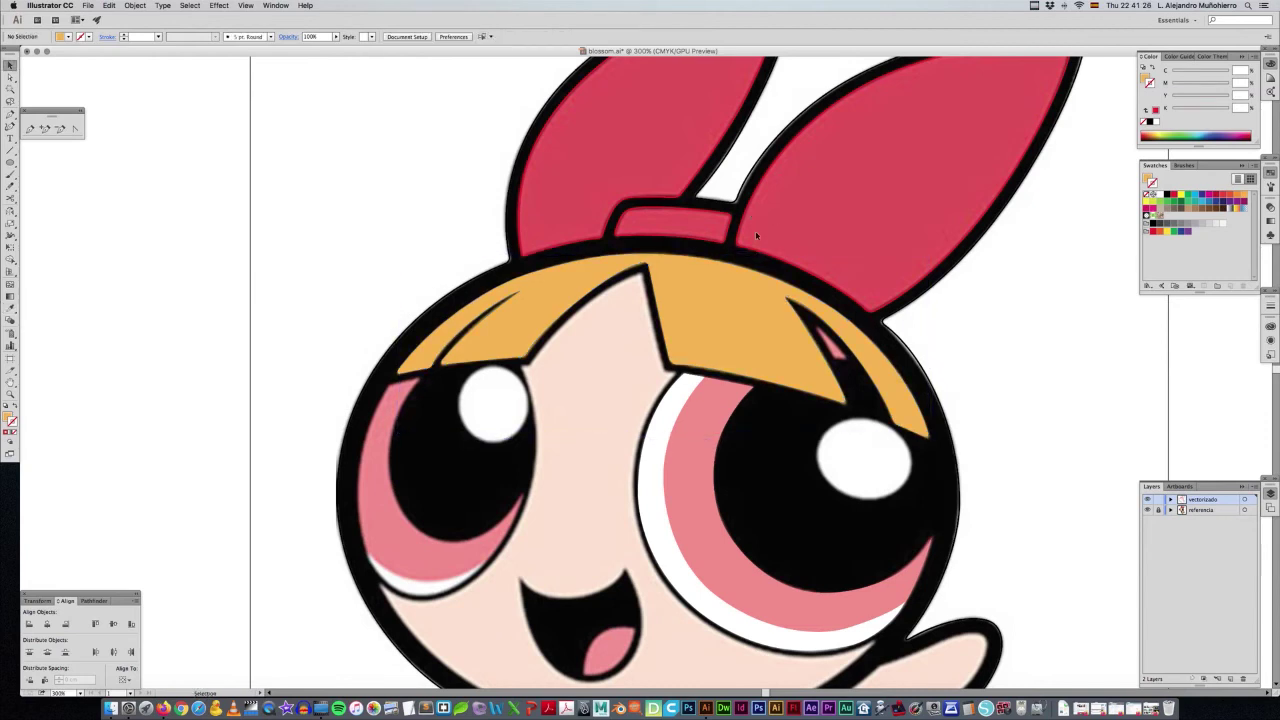
click(590, 215)
key(i)
click(838, 221)
key(v)
Restore the black-filled head and zoom in closely to inspect the bow's edge.
click(1086, 532)
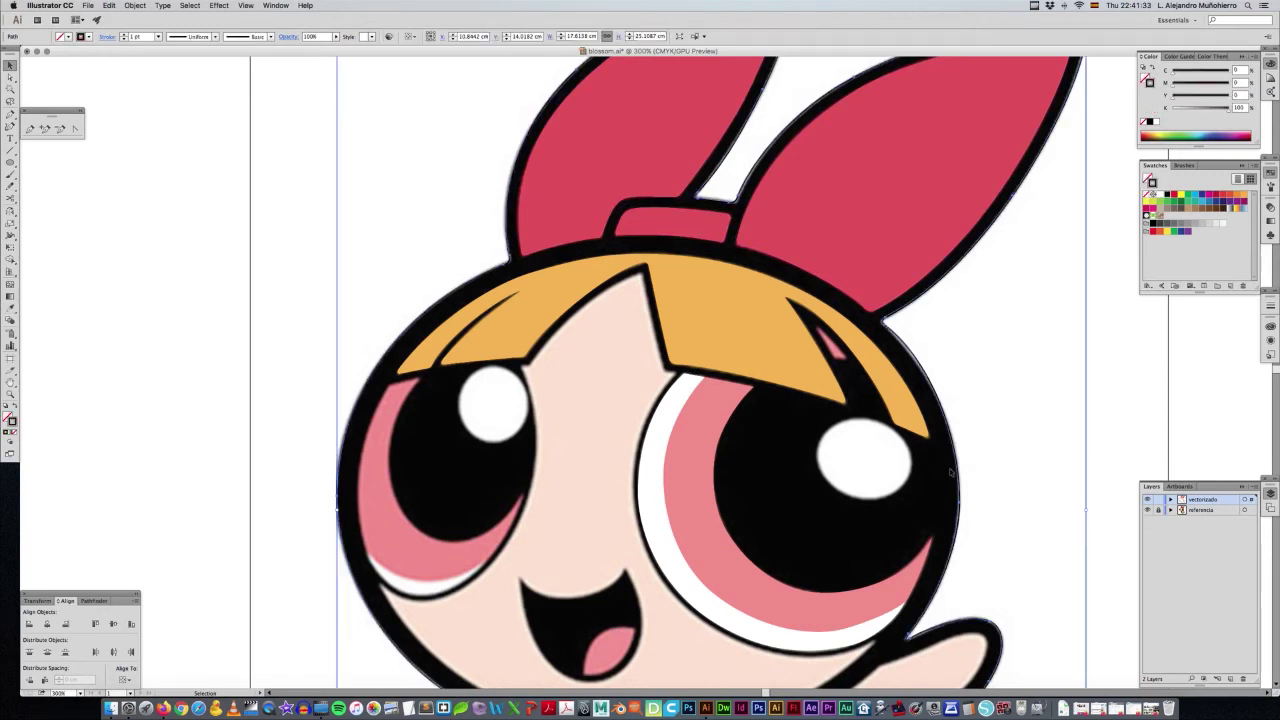
key(ctrl+z)
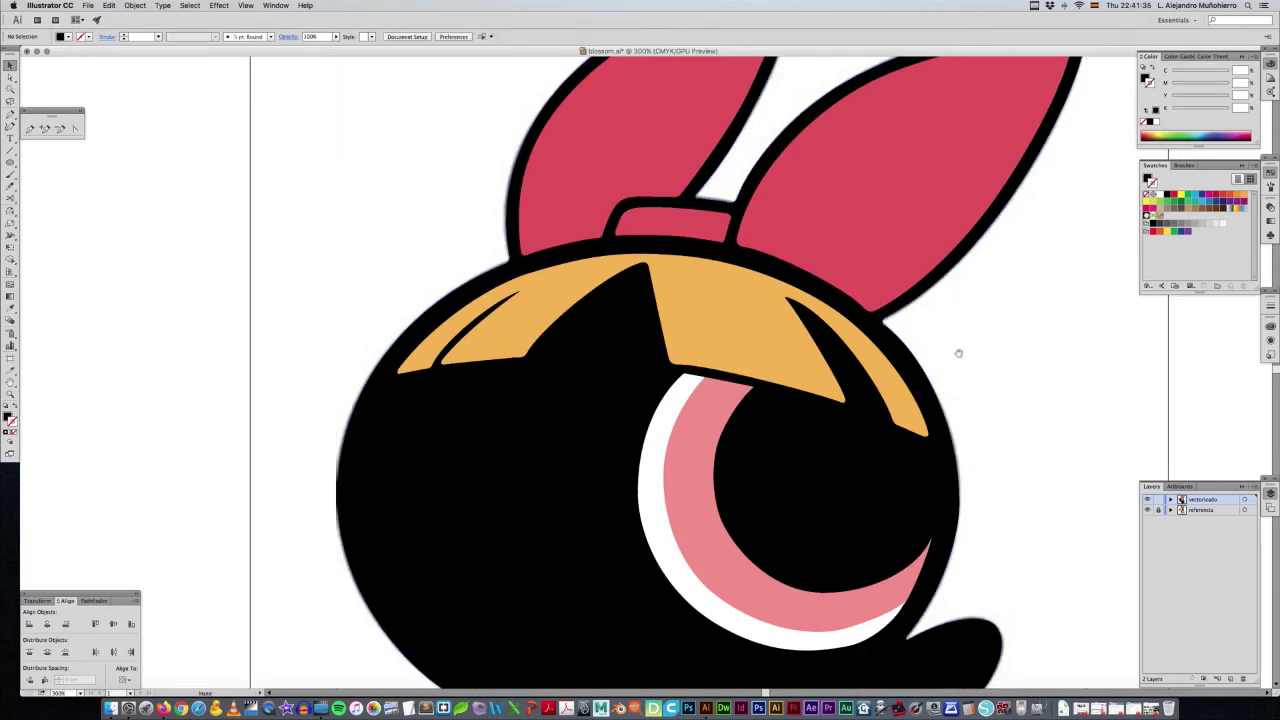
drag(958, 353, 952, 328)
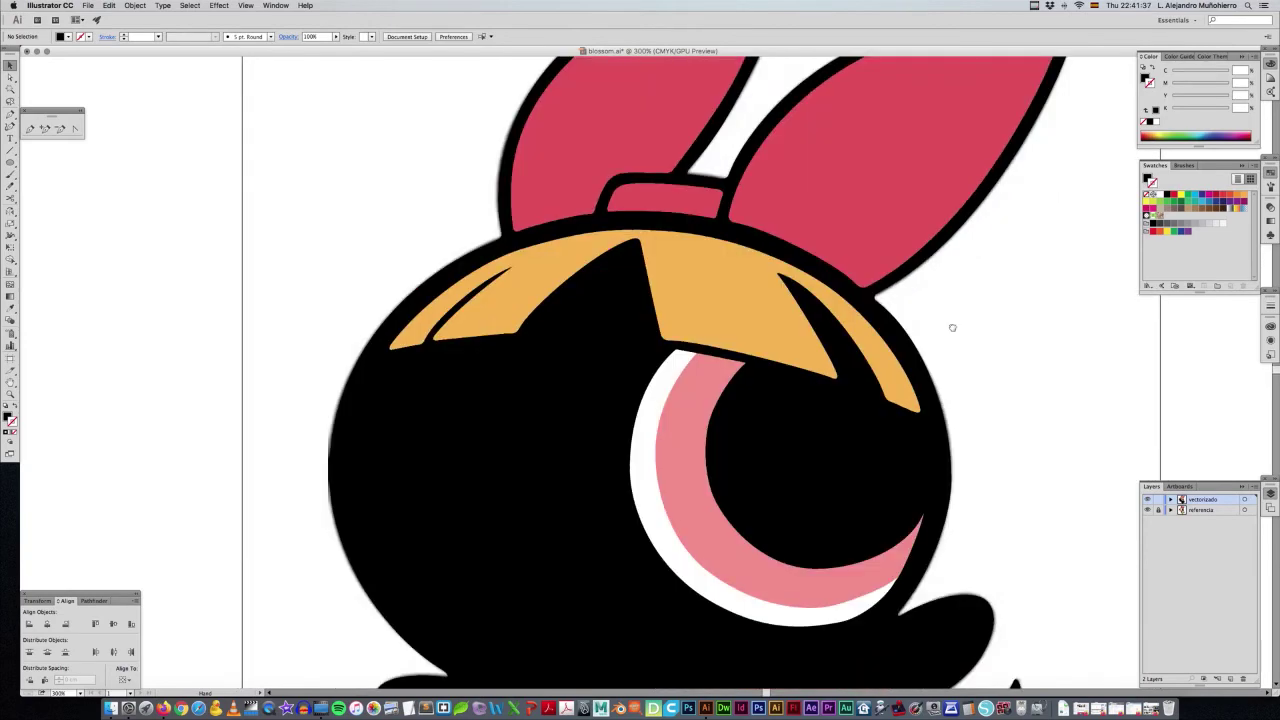
key(ctrl+equal)
key(ctrl+equal)
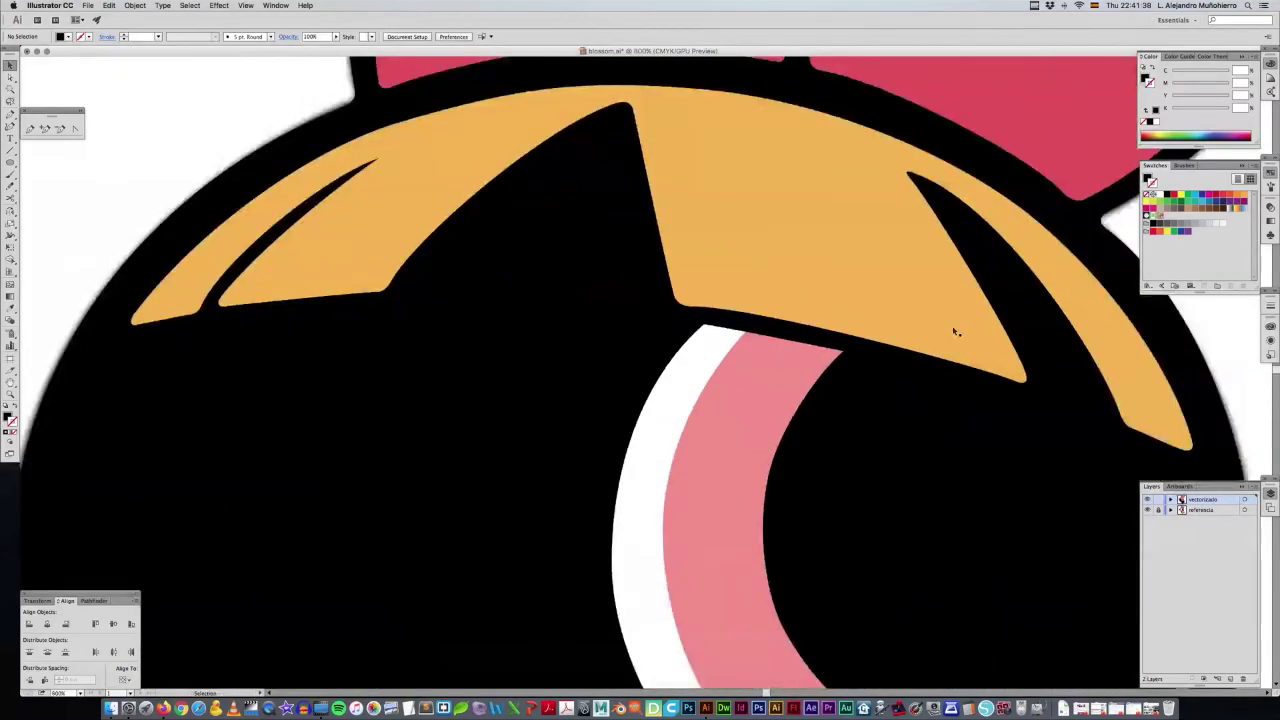
drag(957, 329, 775, 624)
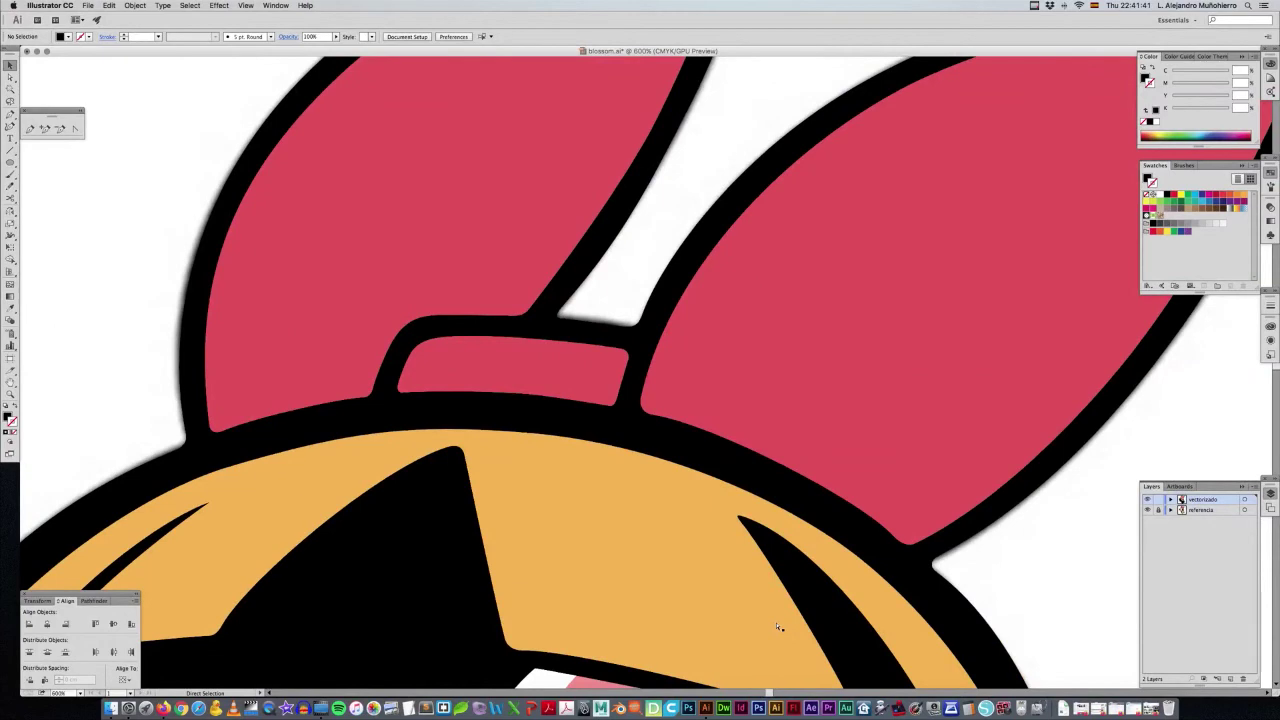
key(ctrl+equal)
key(ctrl+equal)
key(ctrl+equal)
key(ctrl+equal)
key(ctrl+equal)
key(ctrl+equal)
key(ctrl+equal)
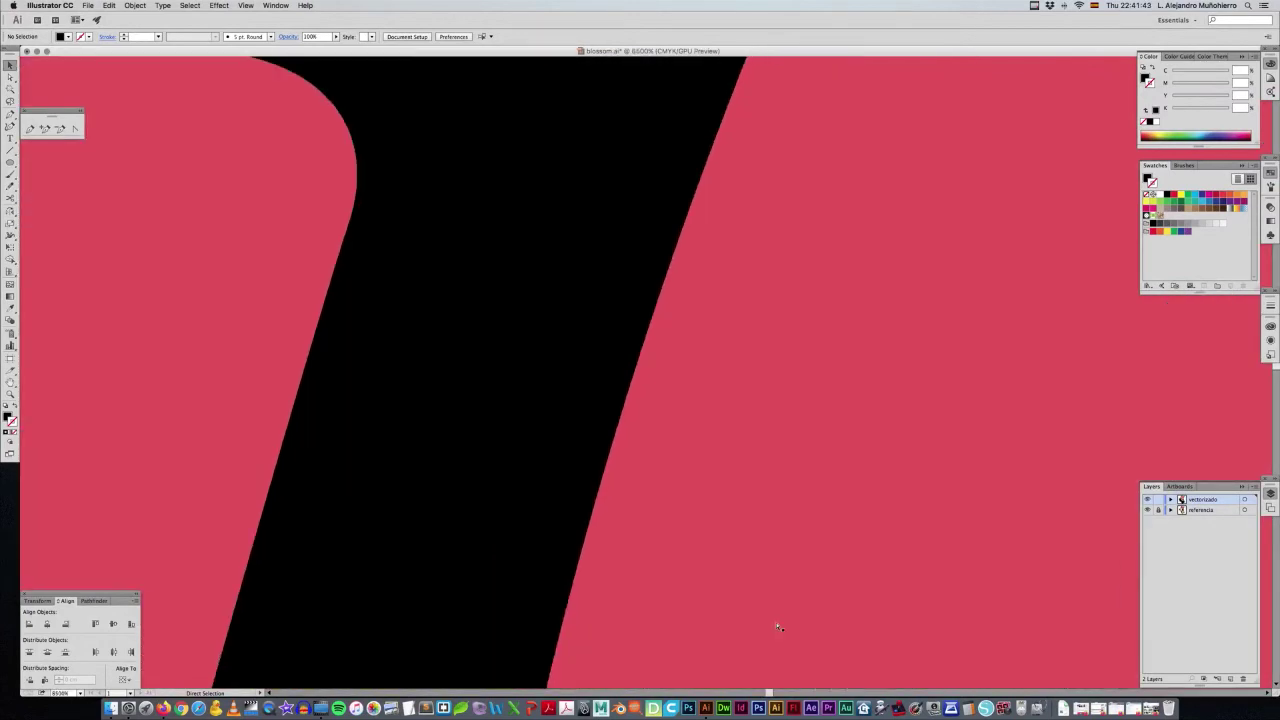
key(ctrl+equal)
key(v)
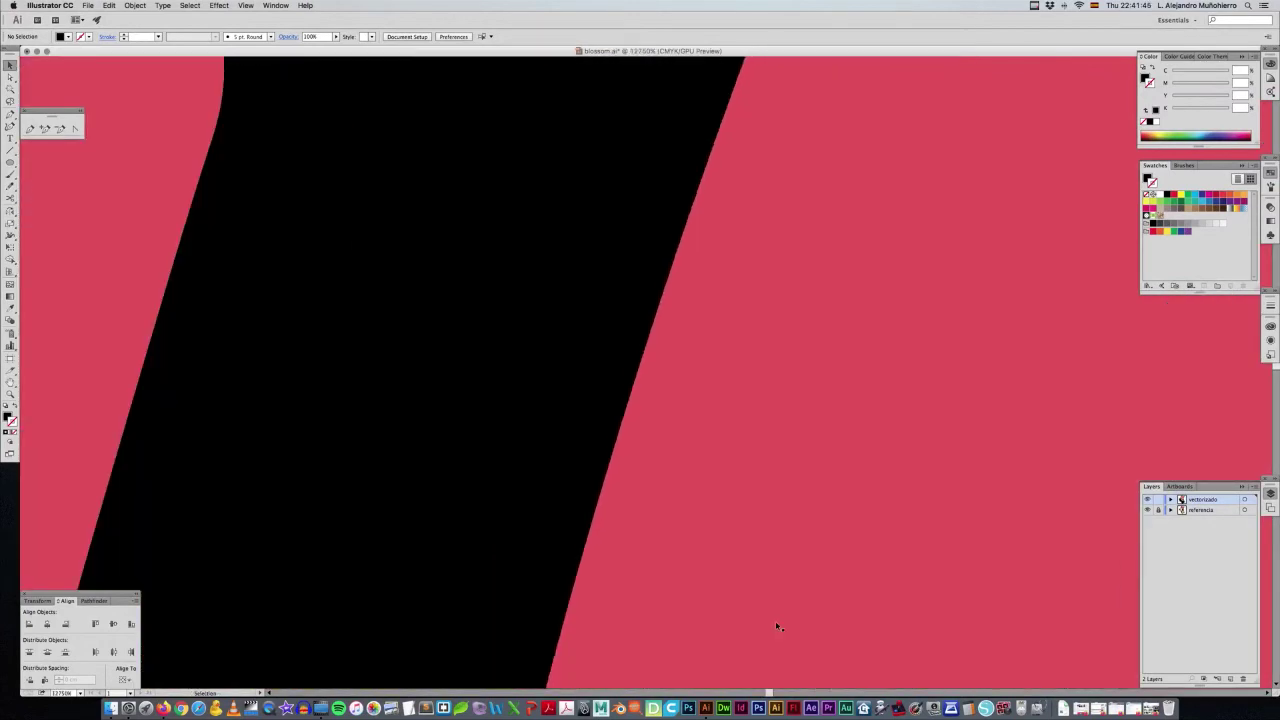
key(a)
key(ctrl+minus)
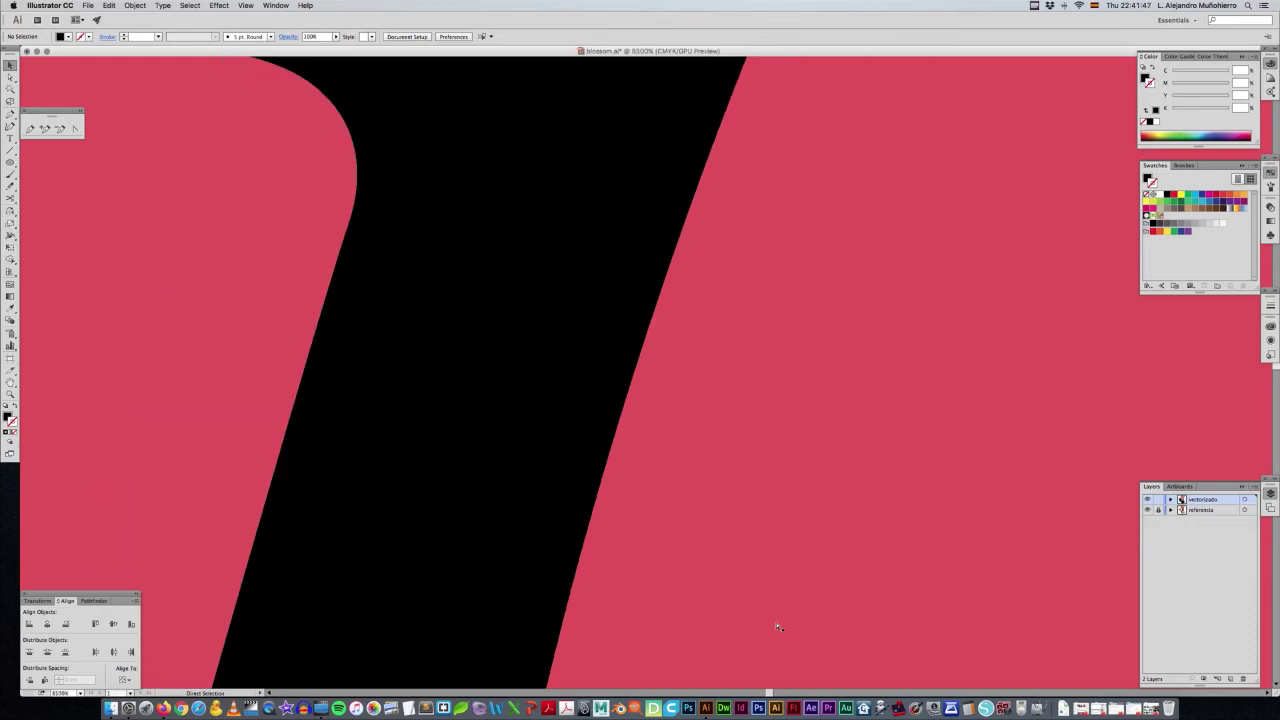
key(ctrl+minus)
key(ctrl+minus)
key(ctrl+minus)
key(ctrl+minus)
key(ctrl+minus)
key(ctrl+minus)
key(ctrl+minus)
key(ctrl+minus)
key(ctrl+minus)
key(ctrl+minus)
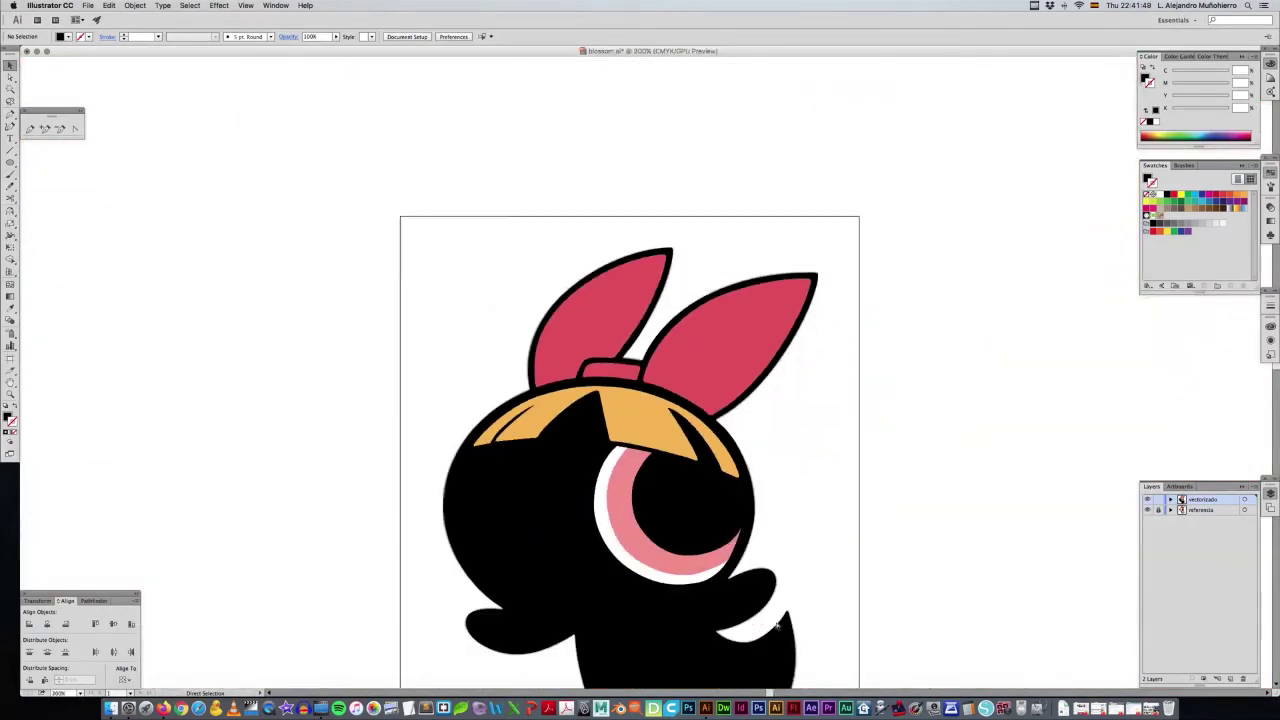
drag(786, 623, 830, 527)
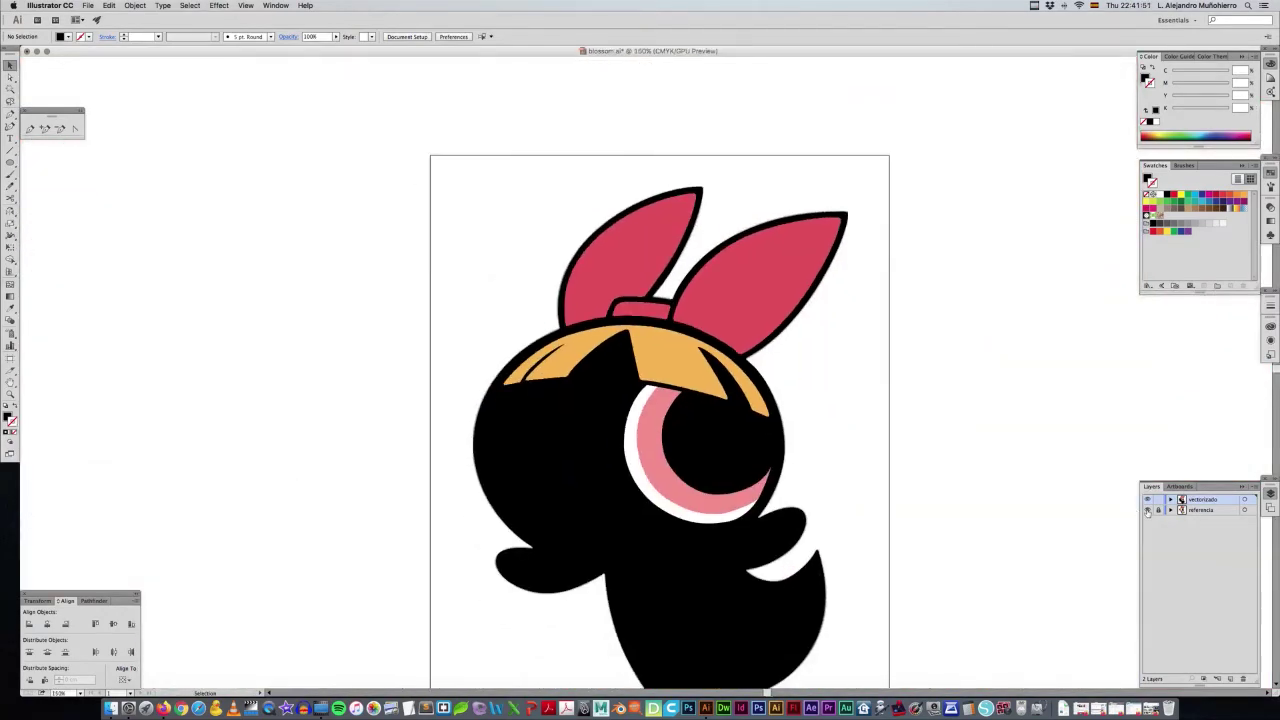
Swap the head back to an outline to compare with the reference, and set the stroke to red.
click(765, 451)
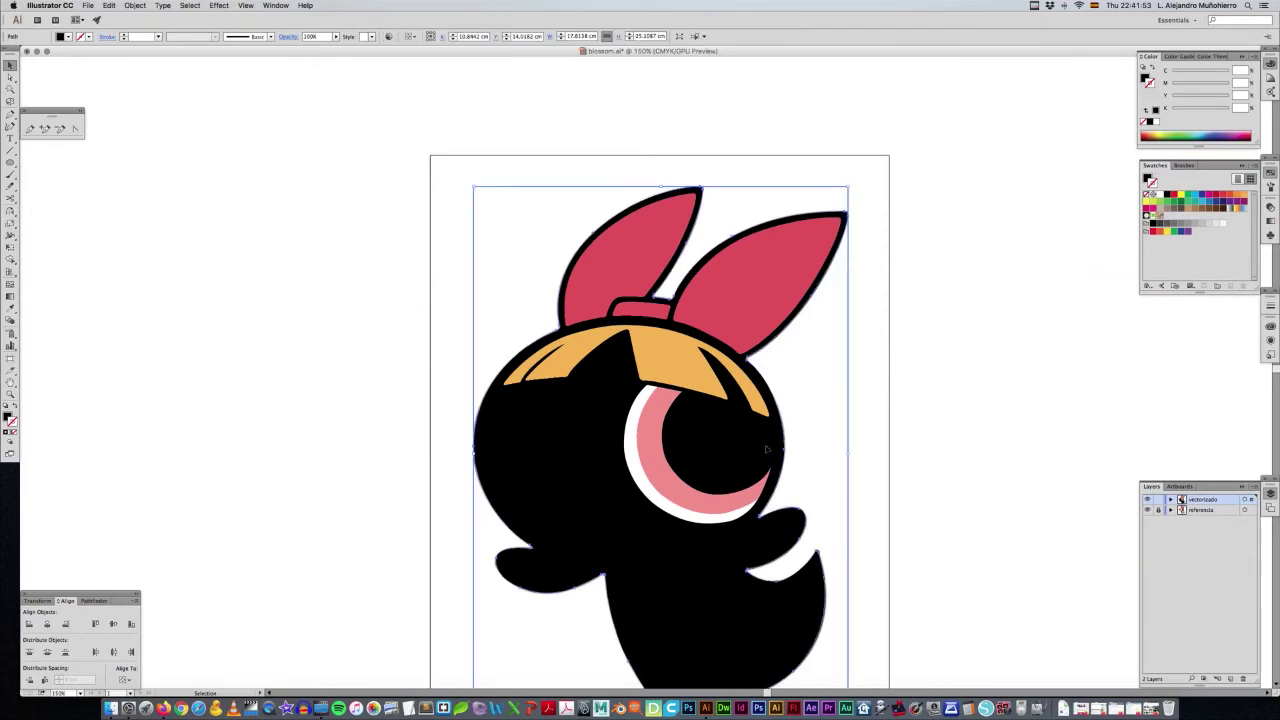
key(shift+x)
key(ctrl+shift+a)
key(a)
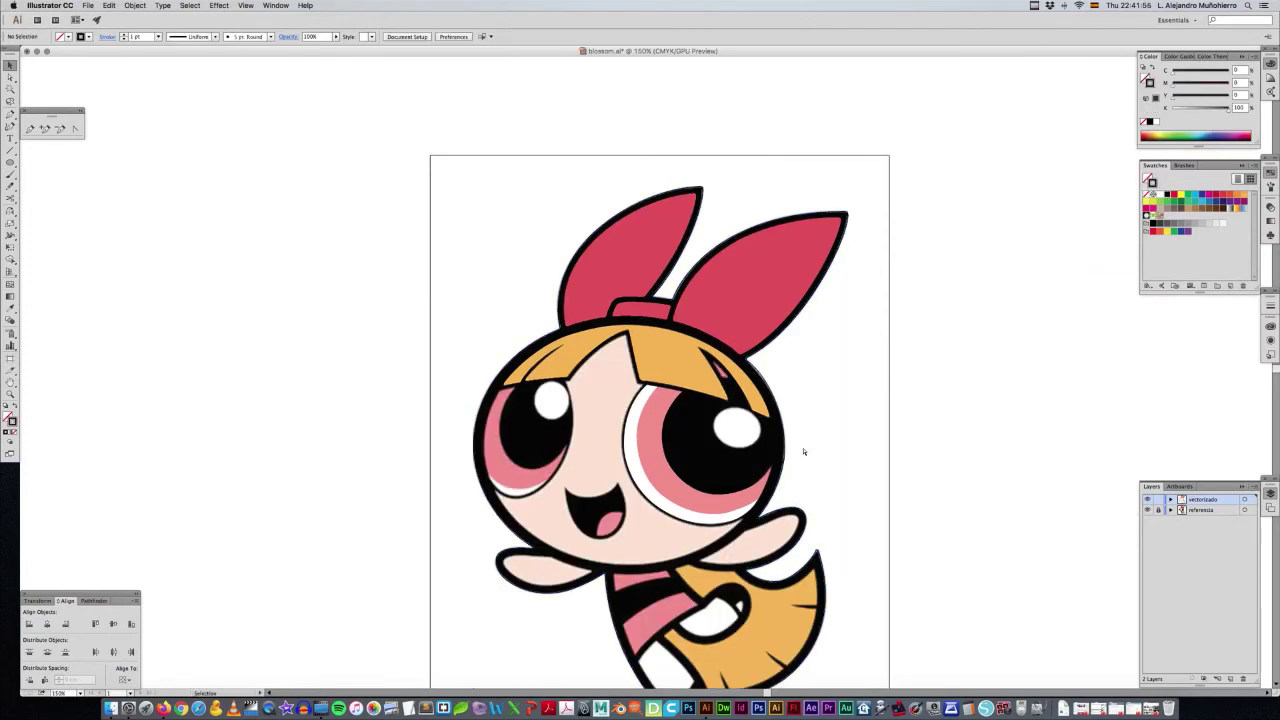
key(ctrl+plus)
scroll(803, 452, down, 3)
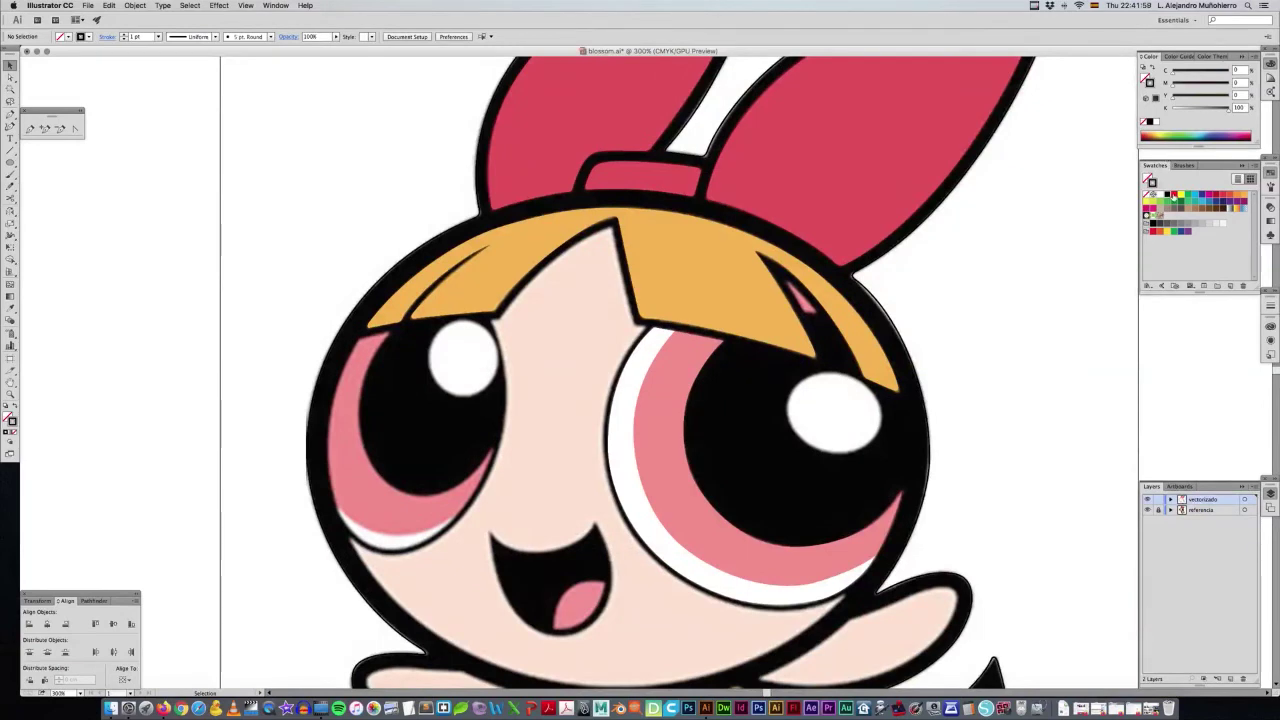
click(1173, 196)
Trace the right eye's highlight as a closed oval with the Pen tool.
key(a)
key(p)
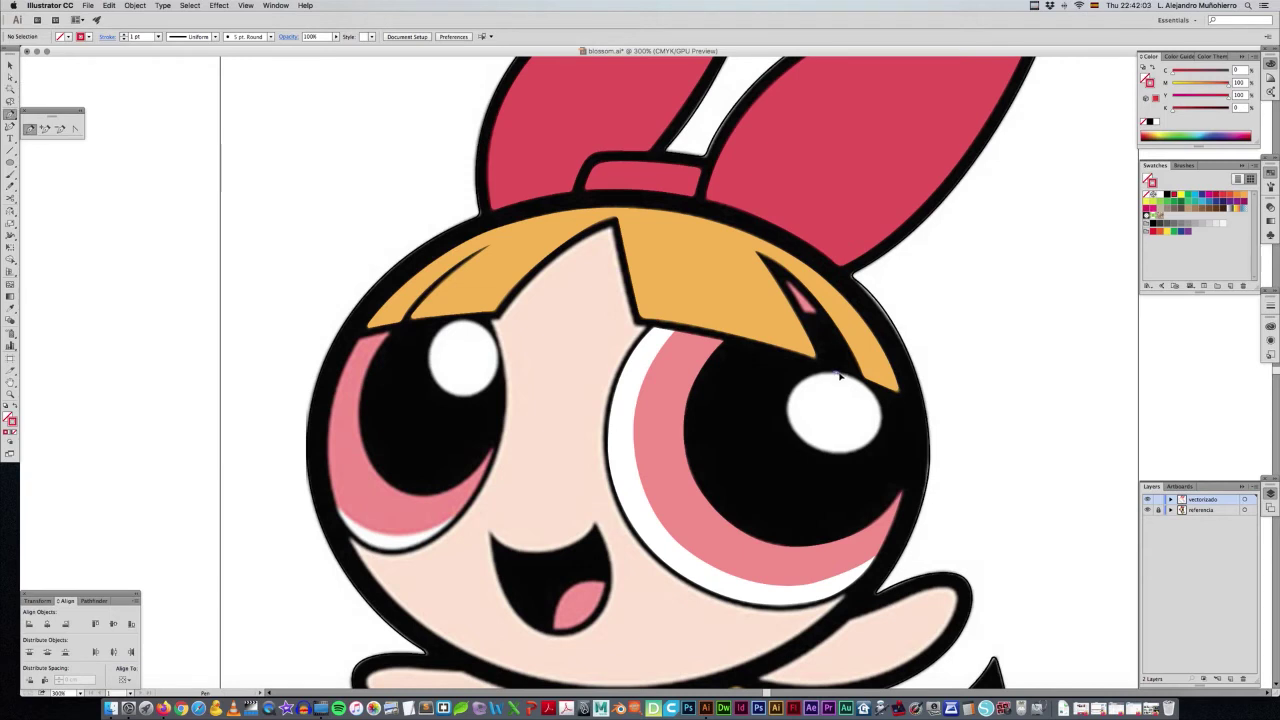
click(841, 376)
mouse_move(881, 413)
mouse_down()
mouse_move(882, 434)
mouse_move(880, 409)
mouse_up()
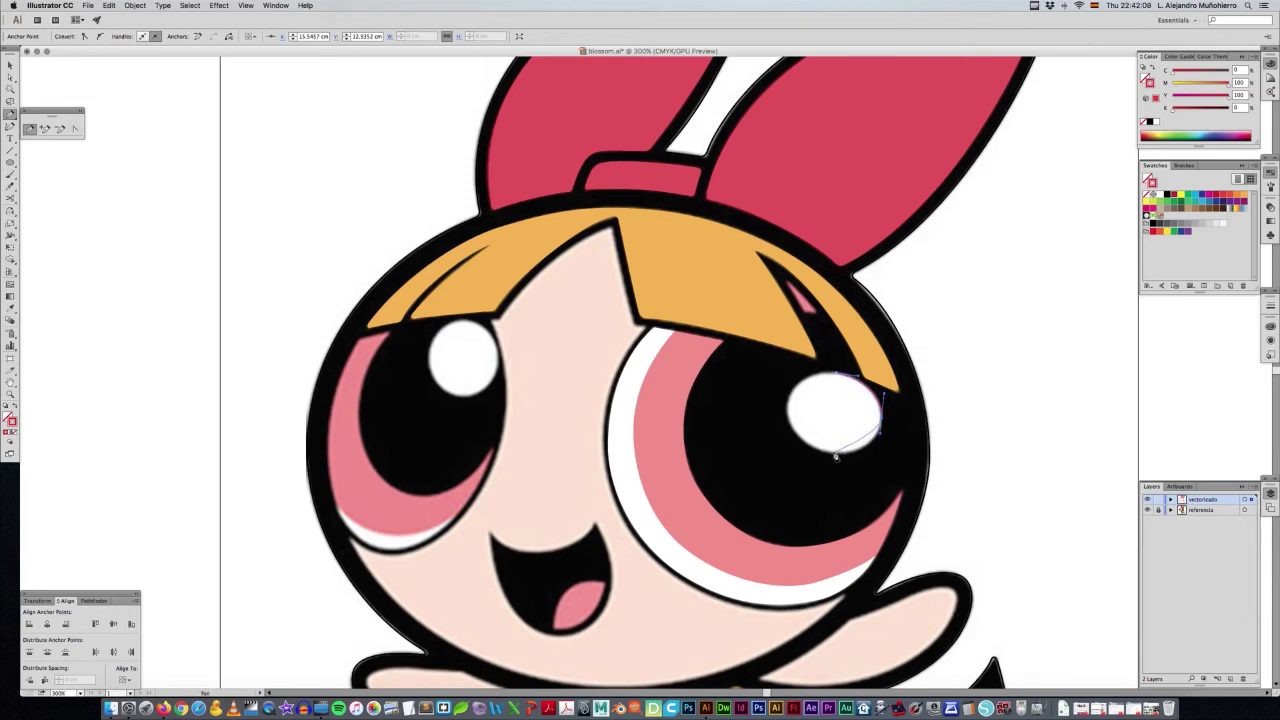
mouse_move(807, 452)
mouse_down()
mouse_move(881, 434)
mouse_move(880, 445)
mouse_up()
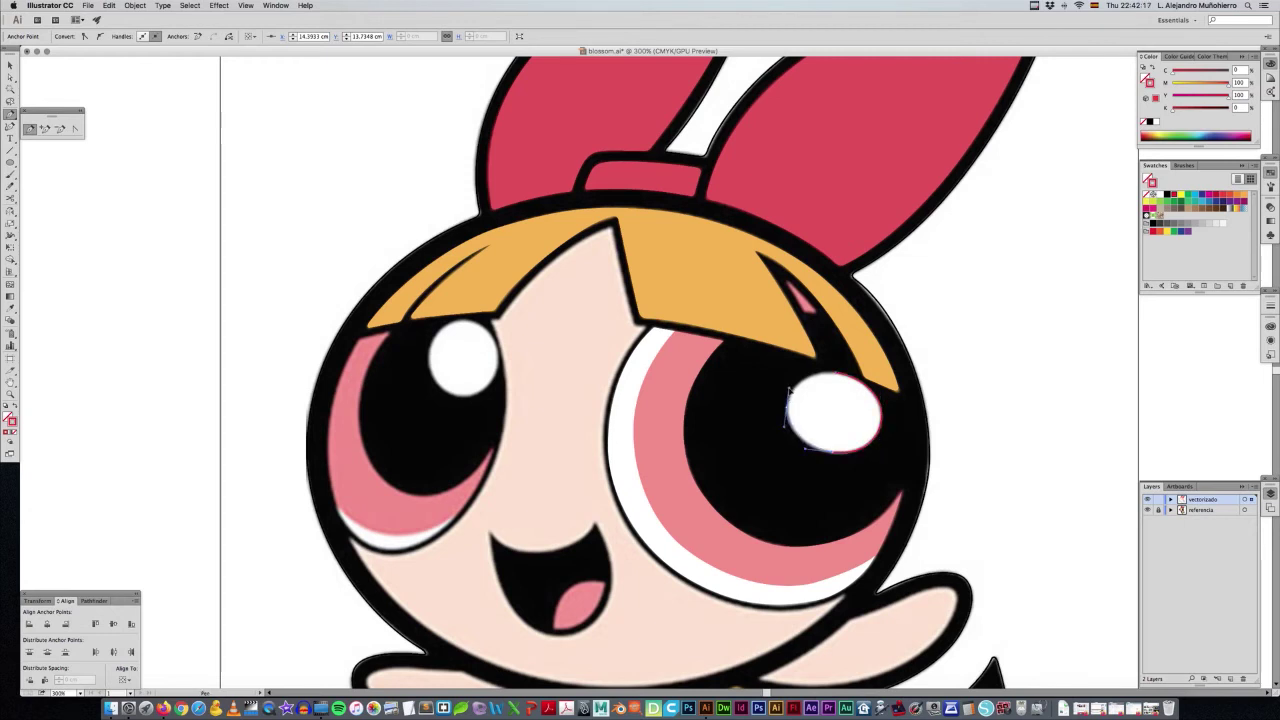
drag(812, 385, 835, 374)
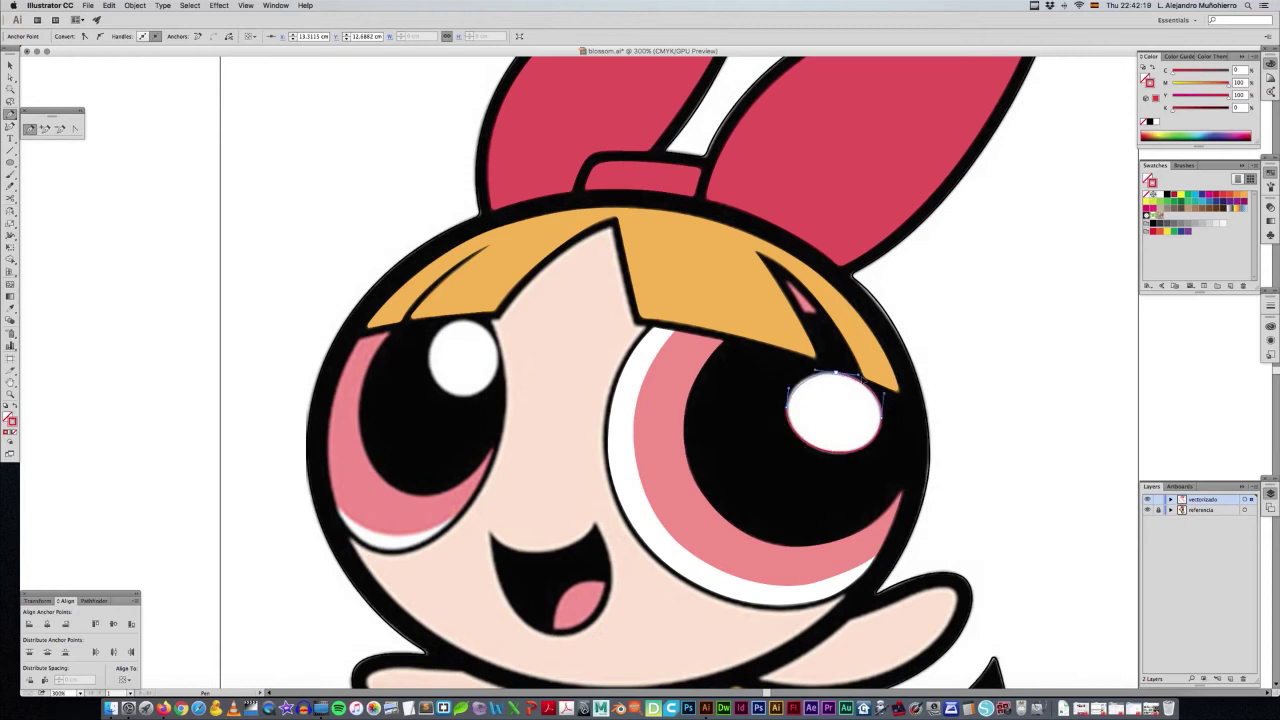
Fill the highlight with white sampled by the Eyedropper, then swap the head shape's fill and stroke.
key(v)
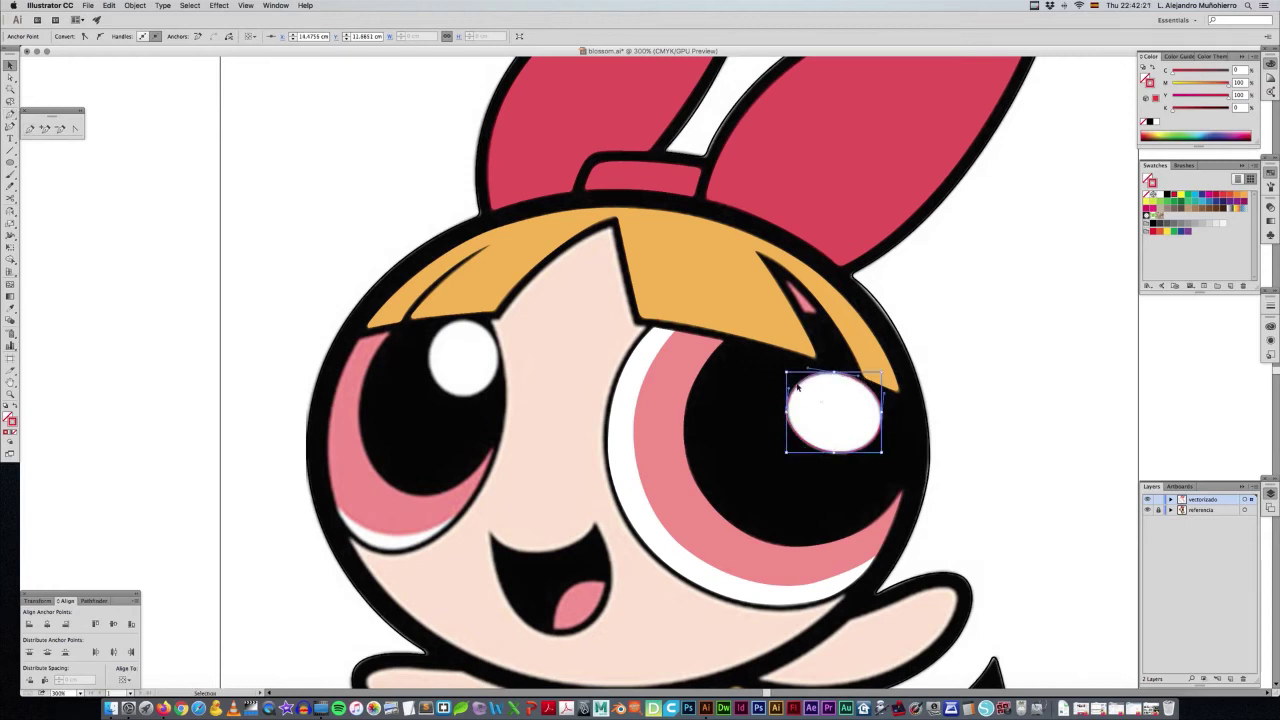
click(1160, 195)
key(i)
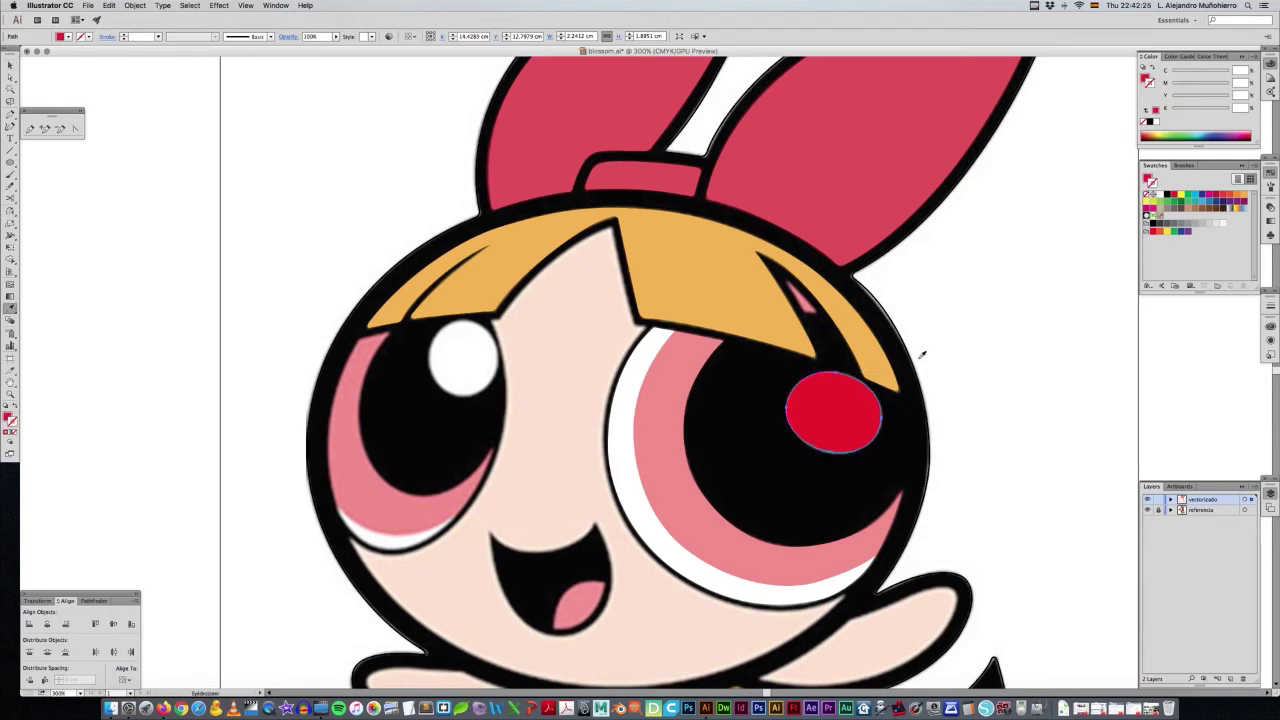
click(840, 400)
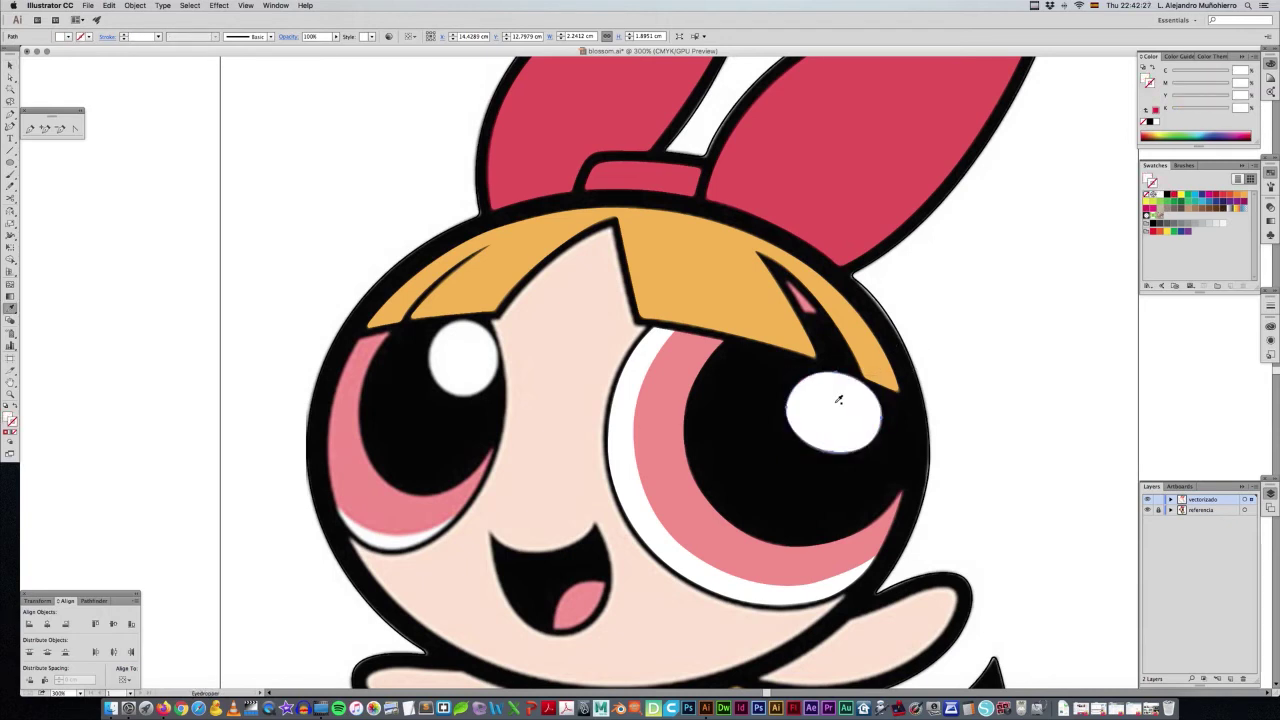
key(v)
click(745, 420)
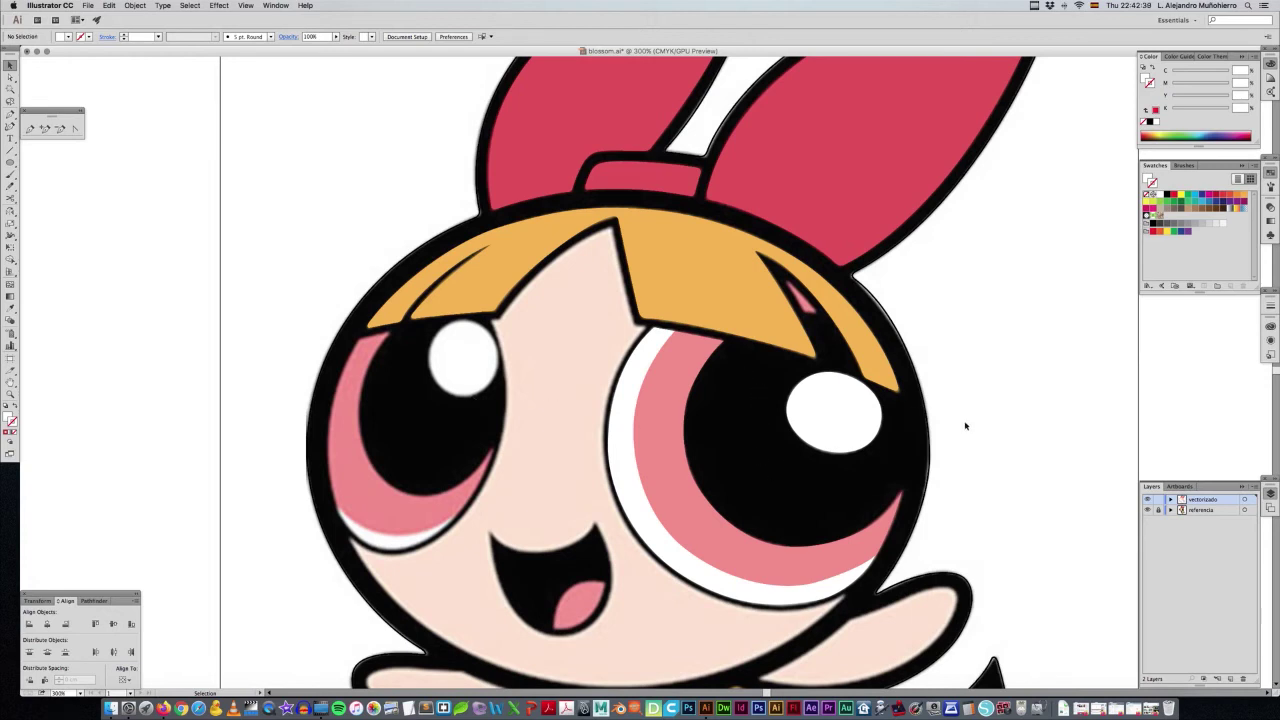
click(907, 460)
key(shift+x)
Remove the head shape's black fill so the face shows through, and set the stroke to red.
click(976, 450)
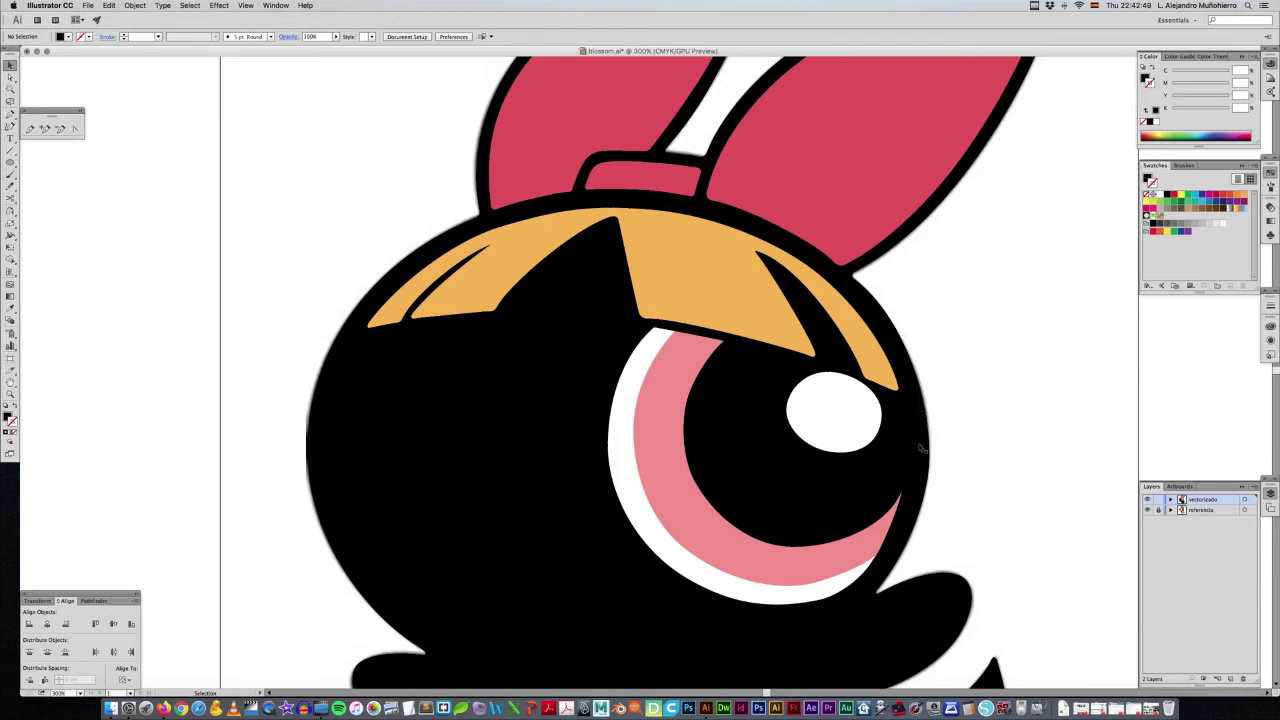
scroll(706, 237, up, 5)
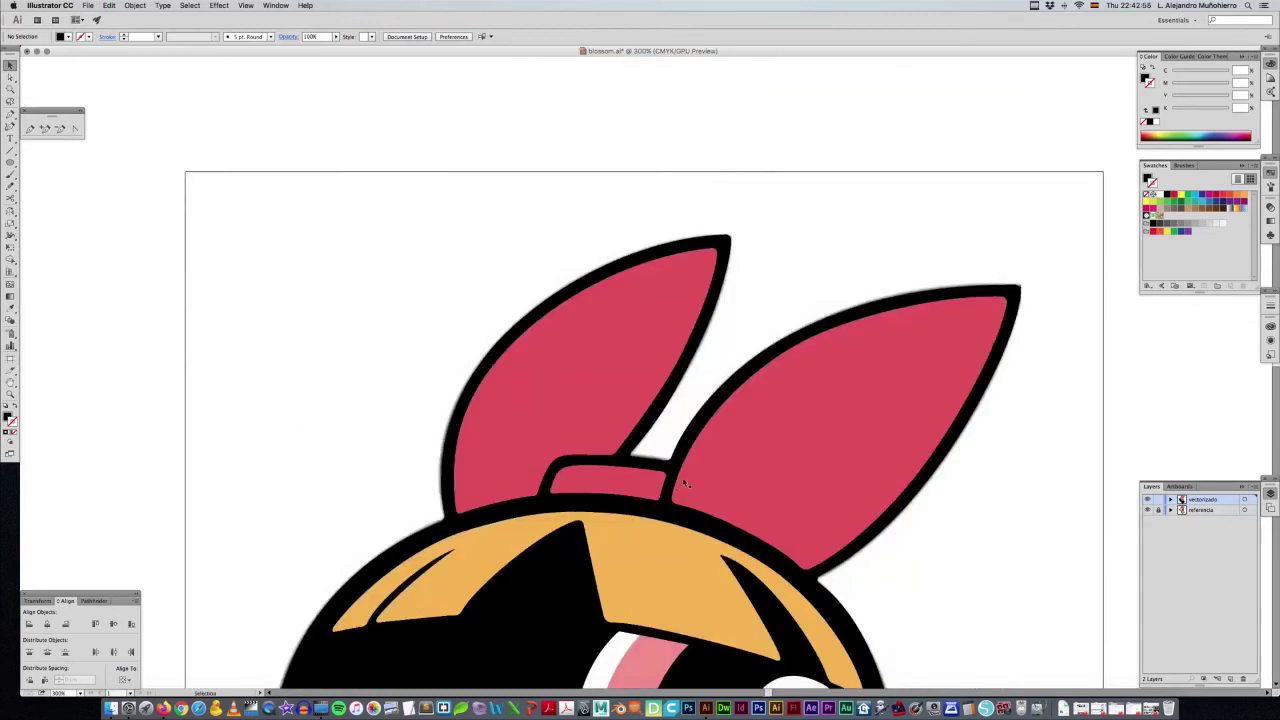
scroll(685, 484, down, 5)
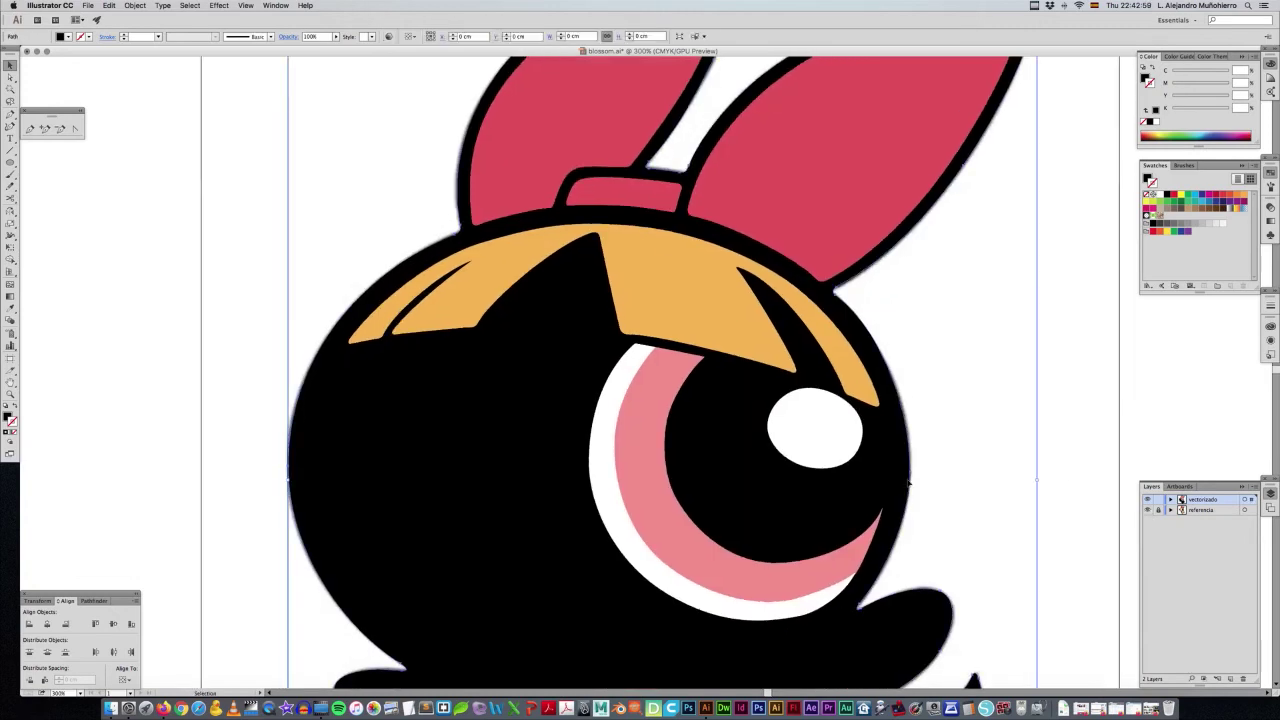
key(ctrl+z)
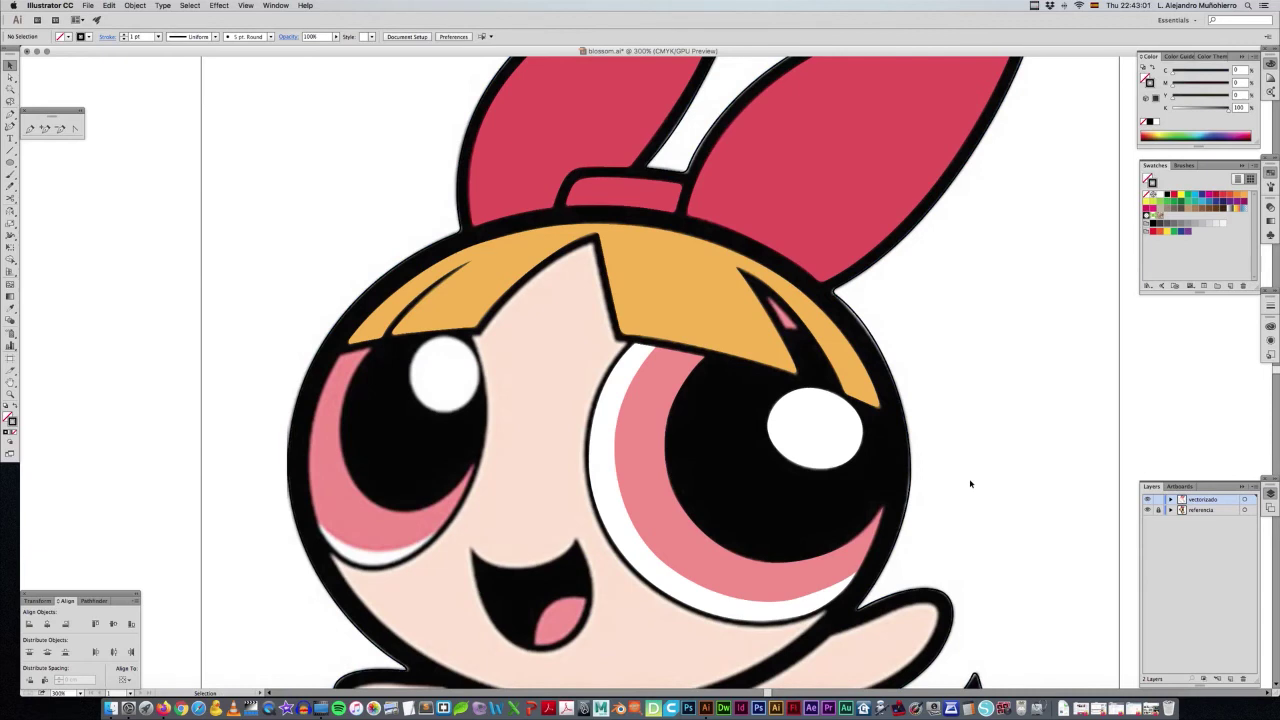
scroll(969, 478, left, 5)
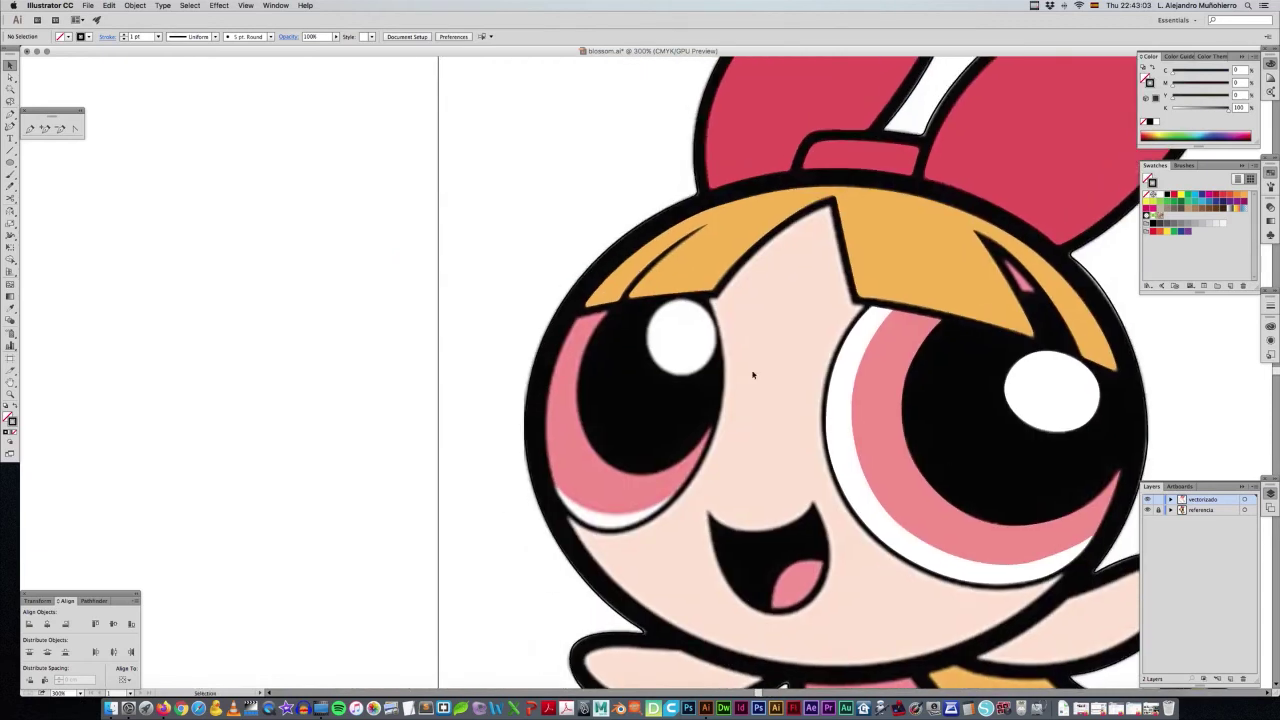
click(1174, 194)
Draw a red Pencil outline around the left eye's white highlight, then begin its upper-left edge.
key(n)
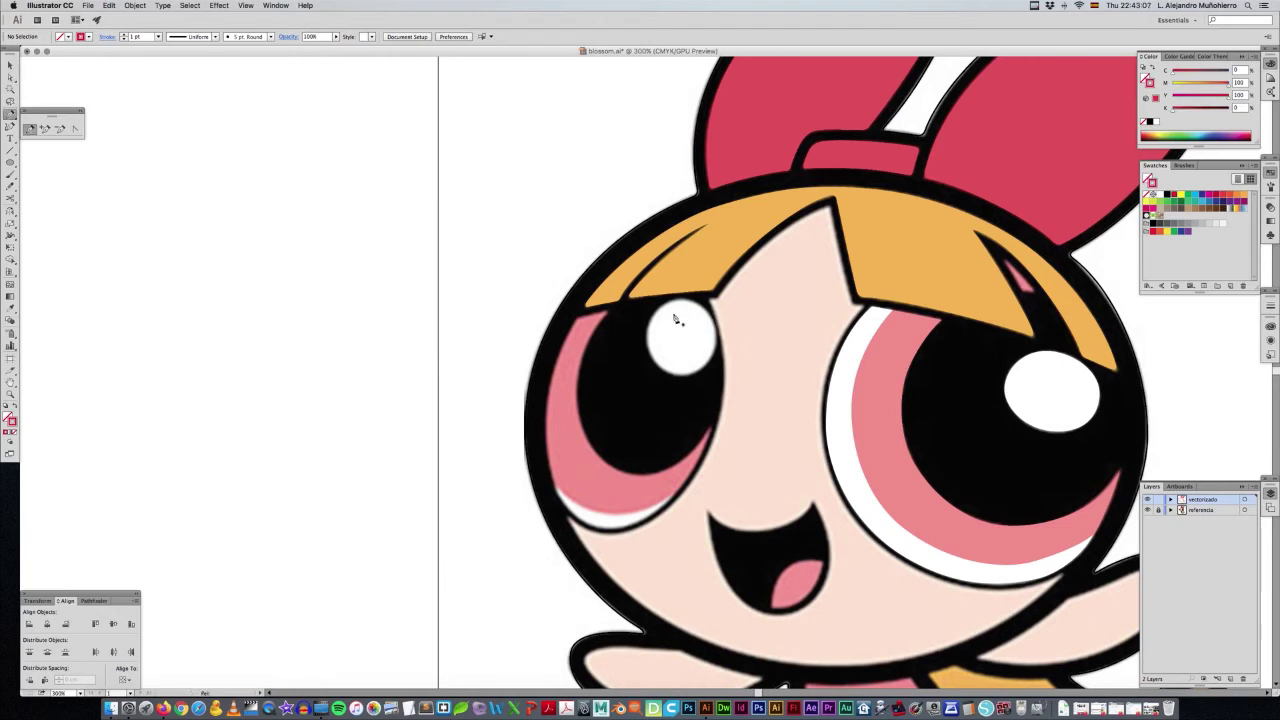
mouse_move(680, 301)
mouse_down()
mouse_move(710, 302)
mouse_move(718, 352)
mouse_move(664, 378)
mouse_up()
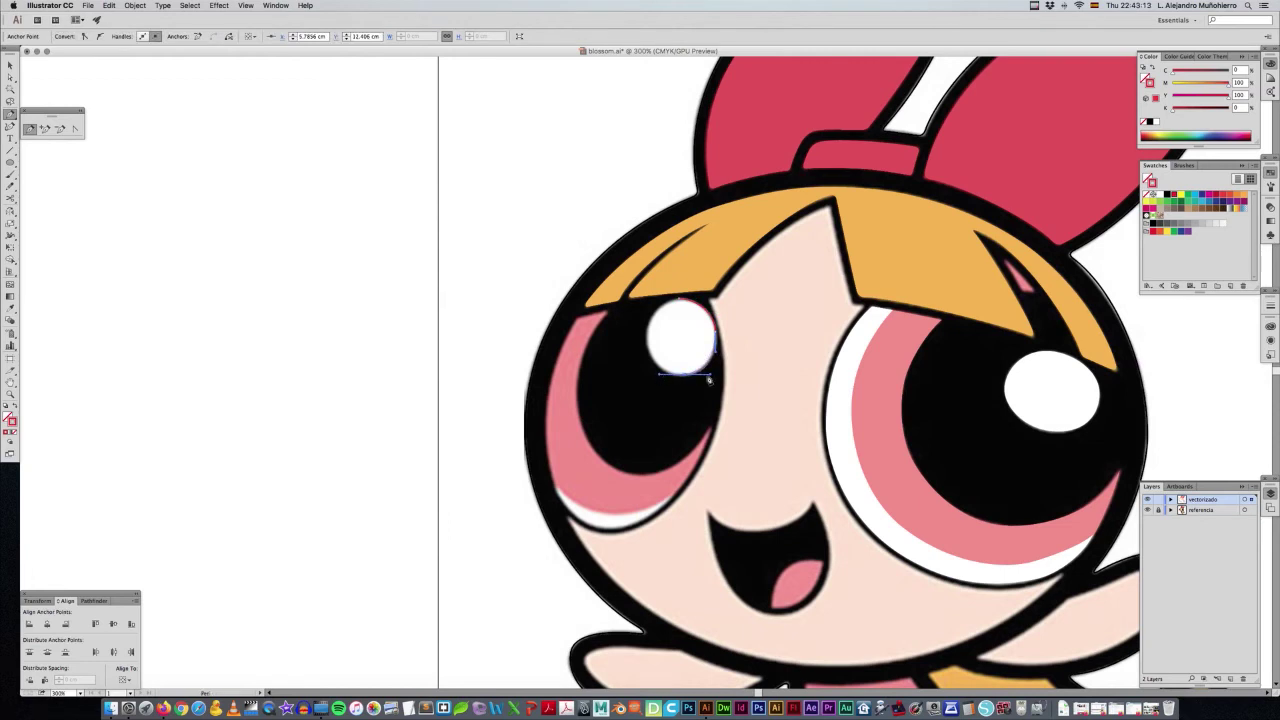
mouse_move(710, 378)
mouse_down()
mouse_move(648, 356)
mouse_move(679, 298)
mouse_up()
key(ctrl+shift+a)
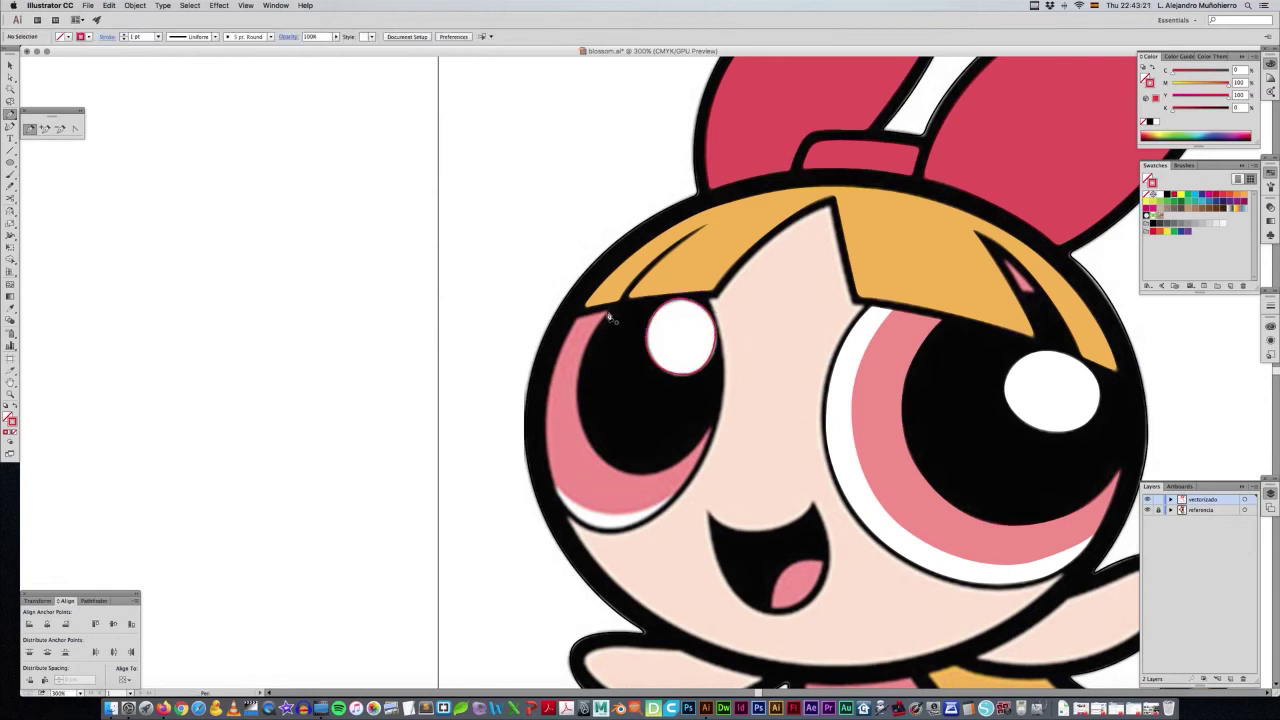
drag(610, 316, 579, 320)
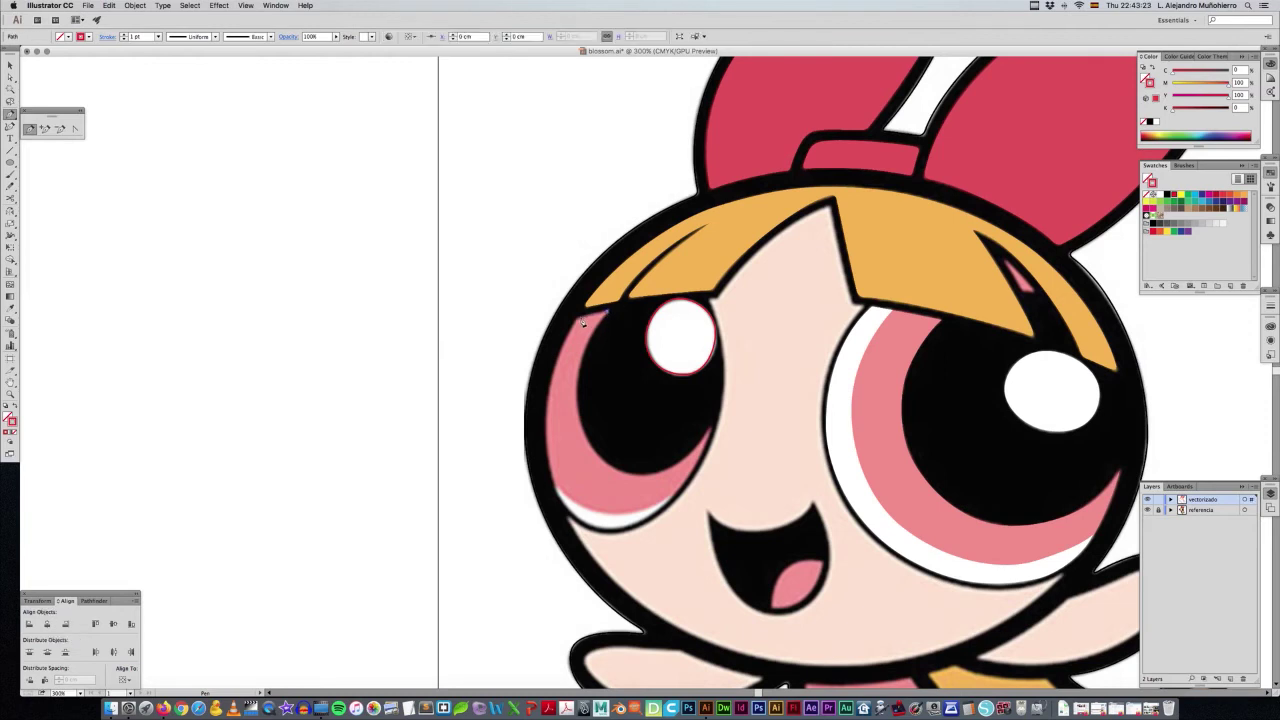
click(578, 320)
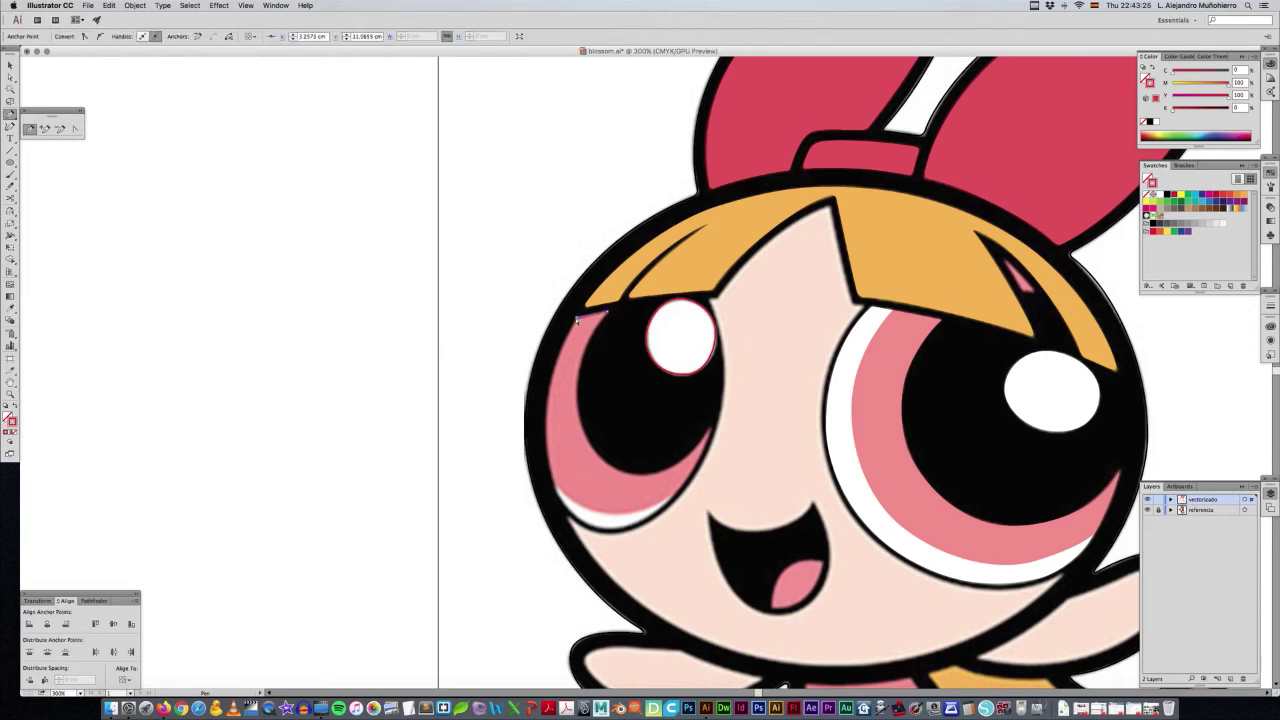
Pencil the left eye's crescent outline along its left and lower edges.
drag(563, 347, 548, 434)
drag(548, 436, 545, 392)
mouse_move(548, 430)
mouse_down()
mouse_move(566, 512)
mouse_move(551, 491)
mouse_up()
mouse_move(545, 402)
mouse_down()
mouse_move(558, 490)
mouse_move(631, 532)
mouse_move(580, 516)
mouse_up()
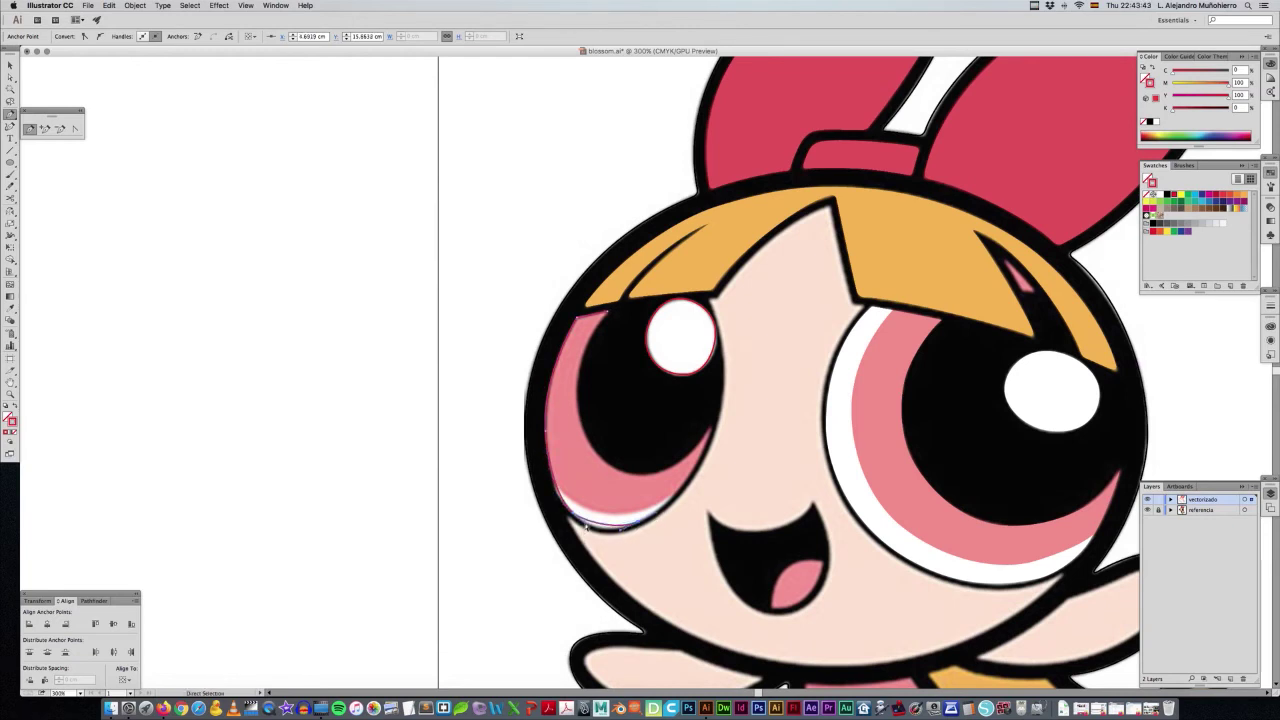
mouse_move(560, 498)
mouse_down()
mouse_move(648, 528)
mouse_move(713, 437)
mouse_up()
drag(712, 420, 705, 481)
mouse_move(697, 487)
mouse_down()
mouse_move(705, 458)
mouse_move(658, 516)
mouse_up()
Complete the crescent path with curved Pen anchors running up the eye's left edge.
key(p)
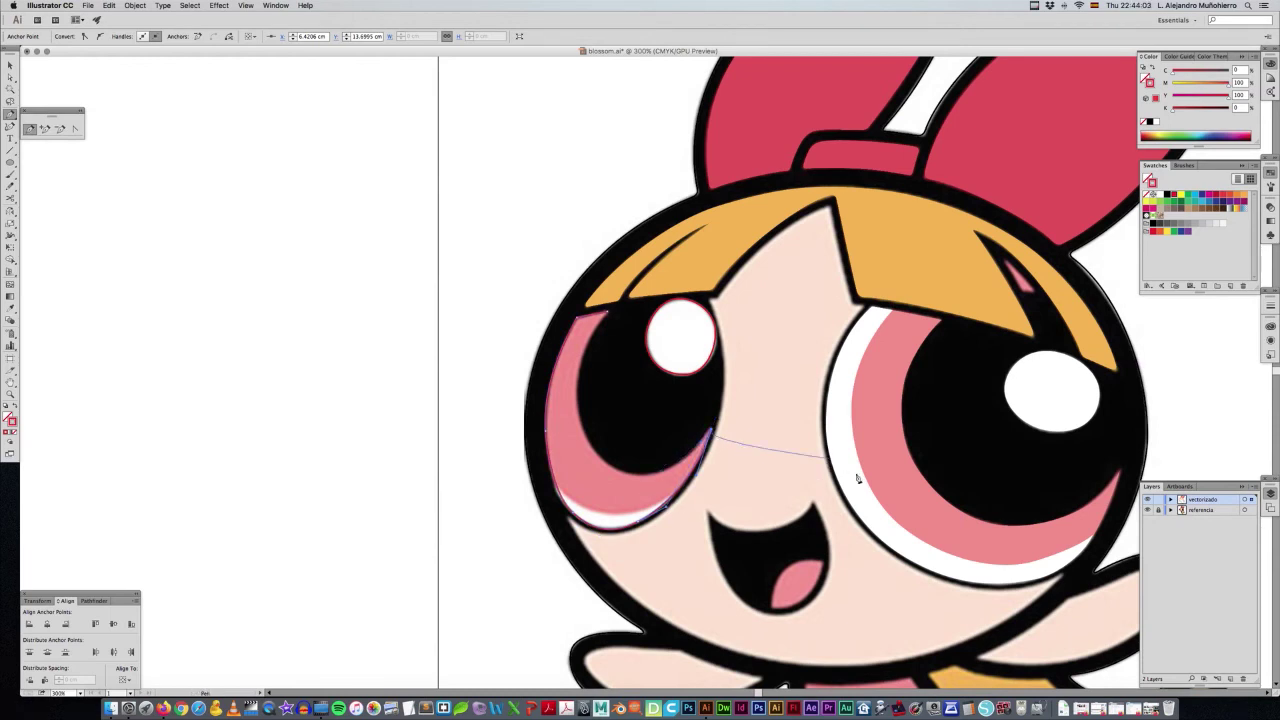
click(645, 479)
mouse_move(645, 479)
mouse_down()
mouse_move(725, 457)
mouse_move(700, 450)
mouse_up()
mouse_move(576, 421)
mouse_down()
mouse_move(616, 483)
mouse_move(604, 477)
mouse_up()
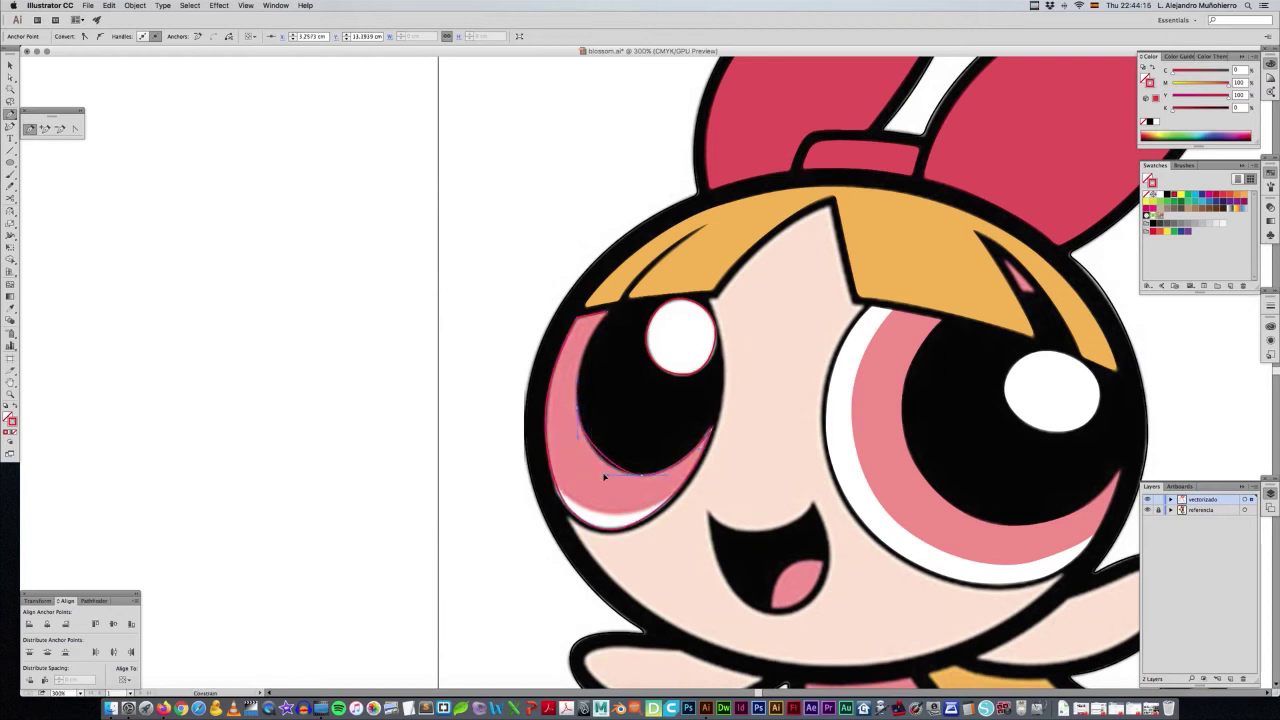
drag(605, 313, 618, 305)
drag(620, 307, 630, 286)
click(558, 448)
Adjust the crescent's lower-left anchors with the Direct Selection tool.
key(a)
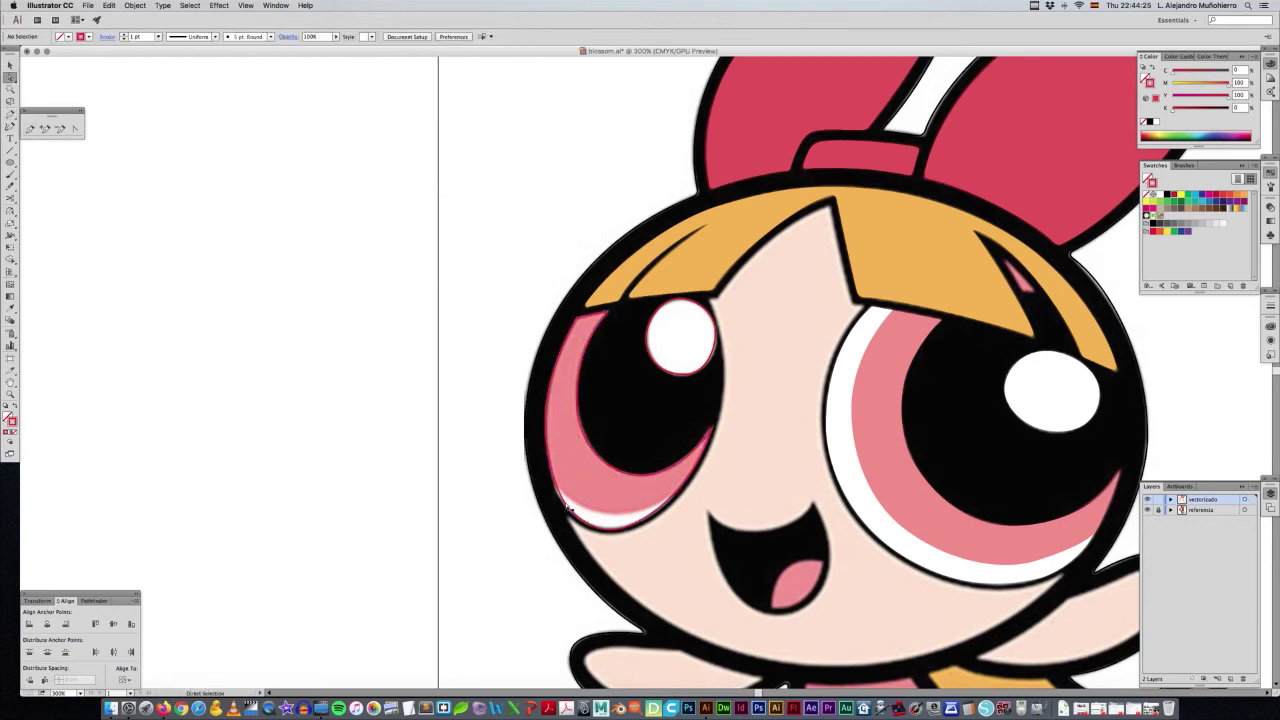
click(556, 498)
drag(554, 498, 609, 499)
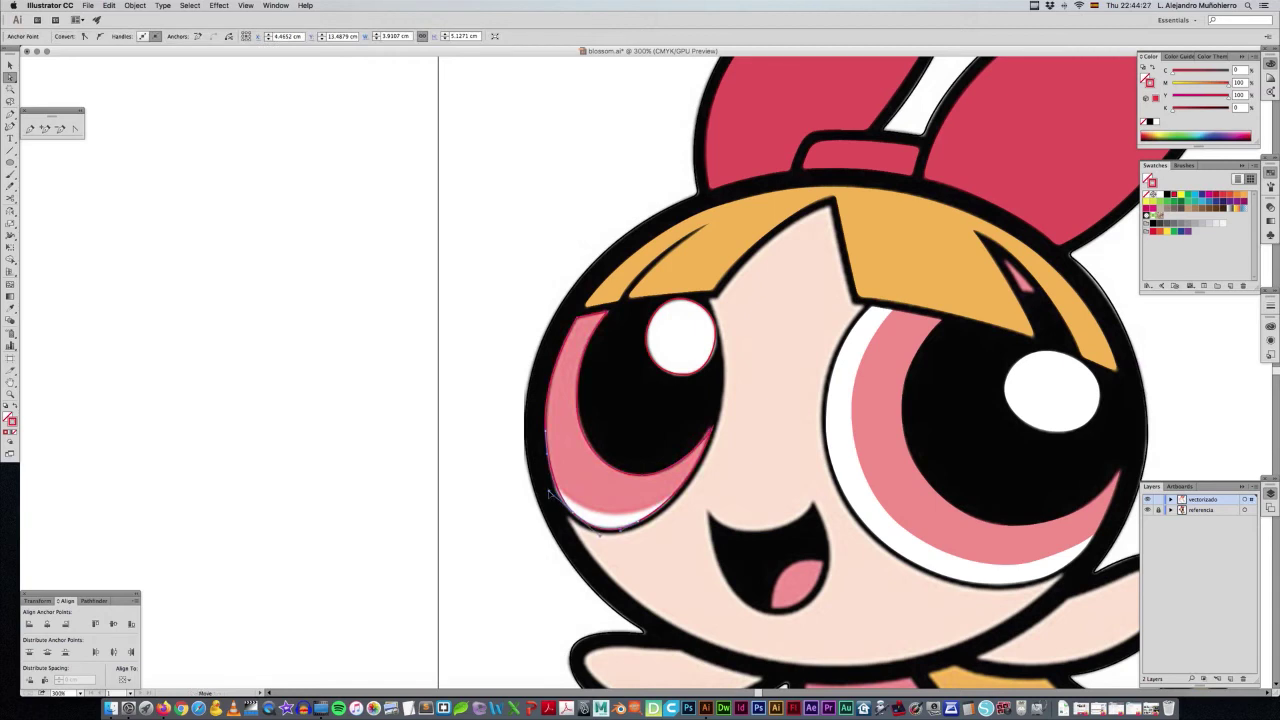
click(670, 517)
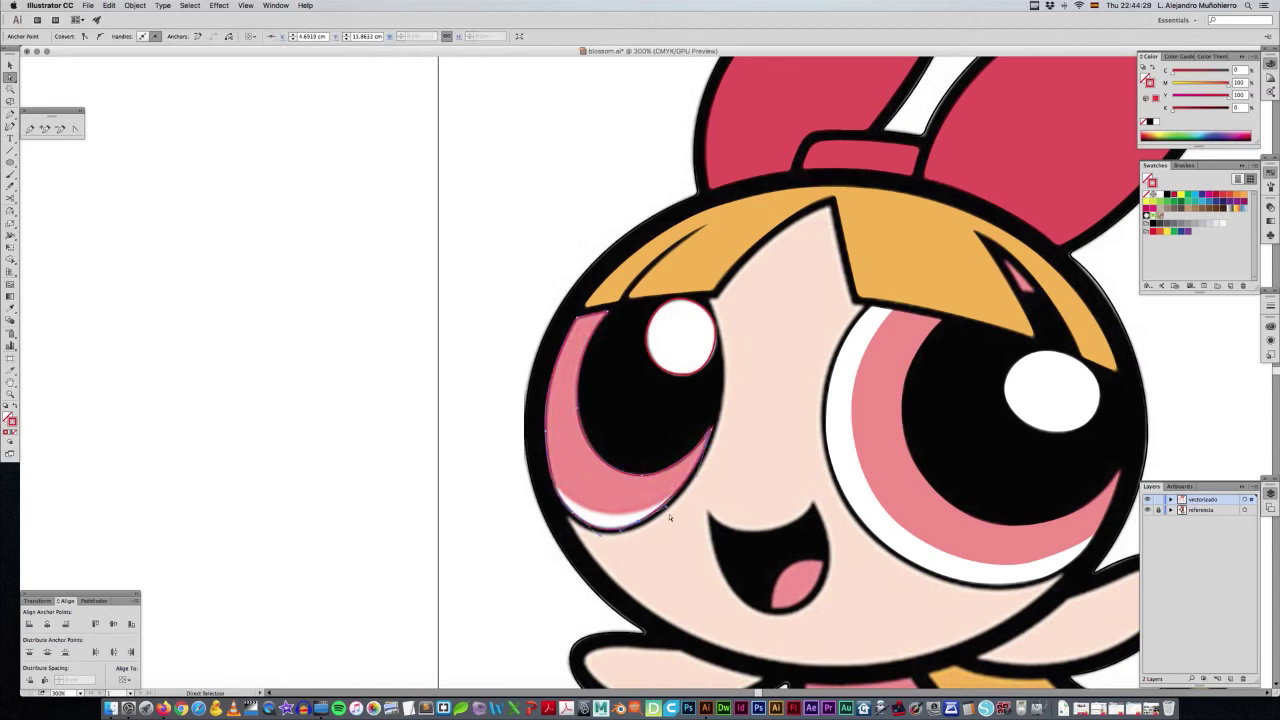
click(653, 503)
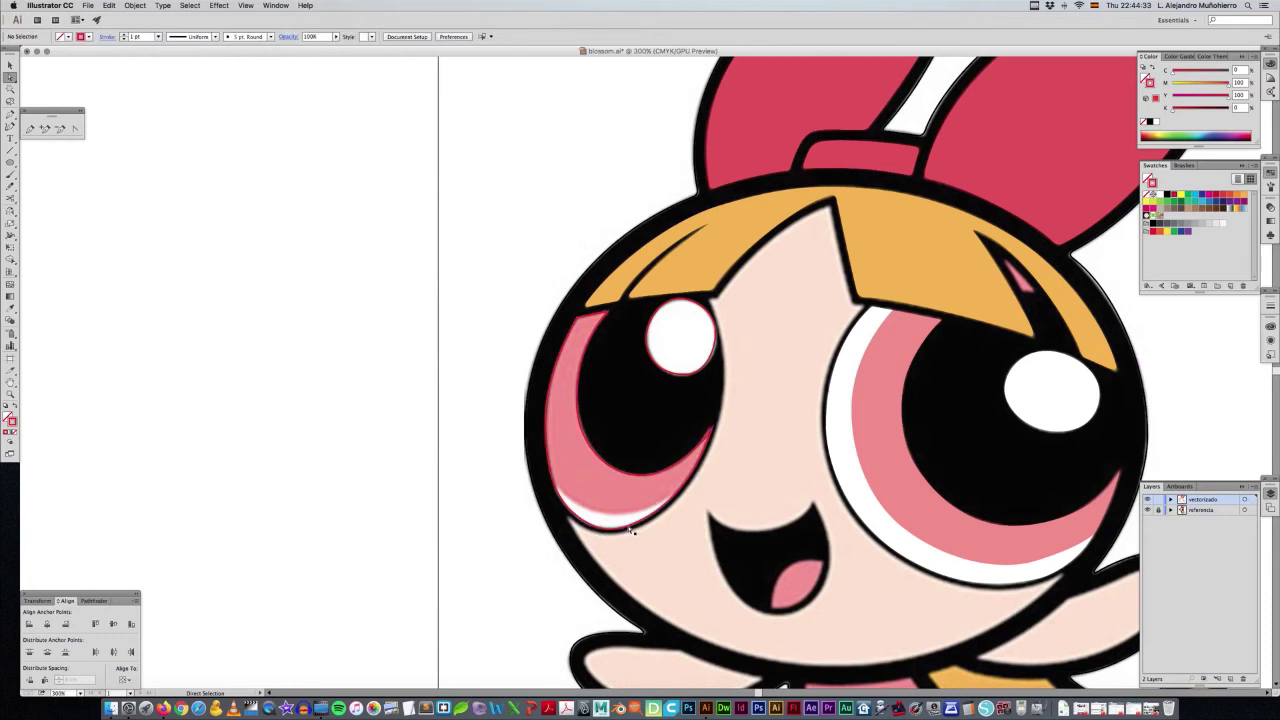
click(612, 533)
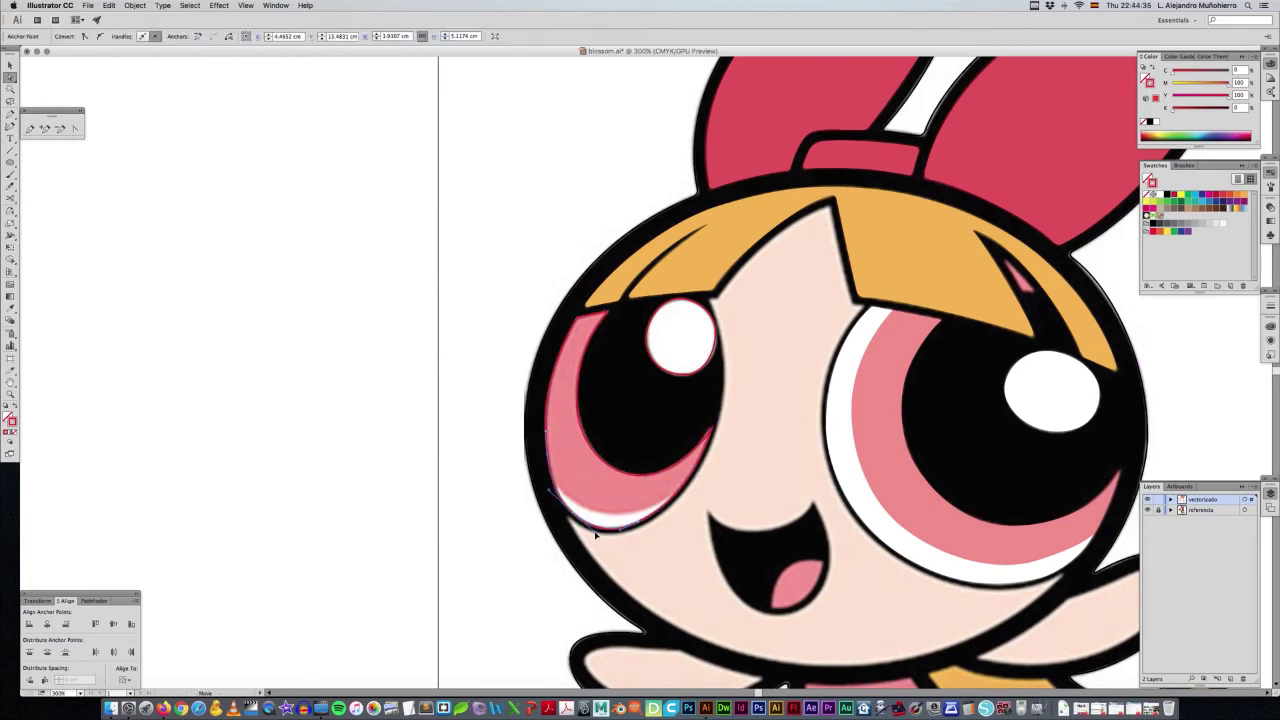
click(602, 510)
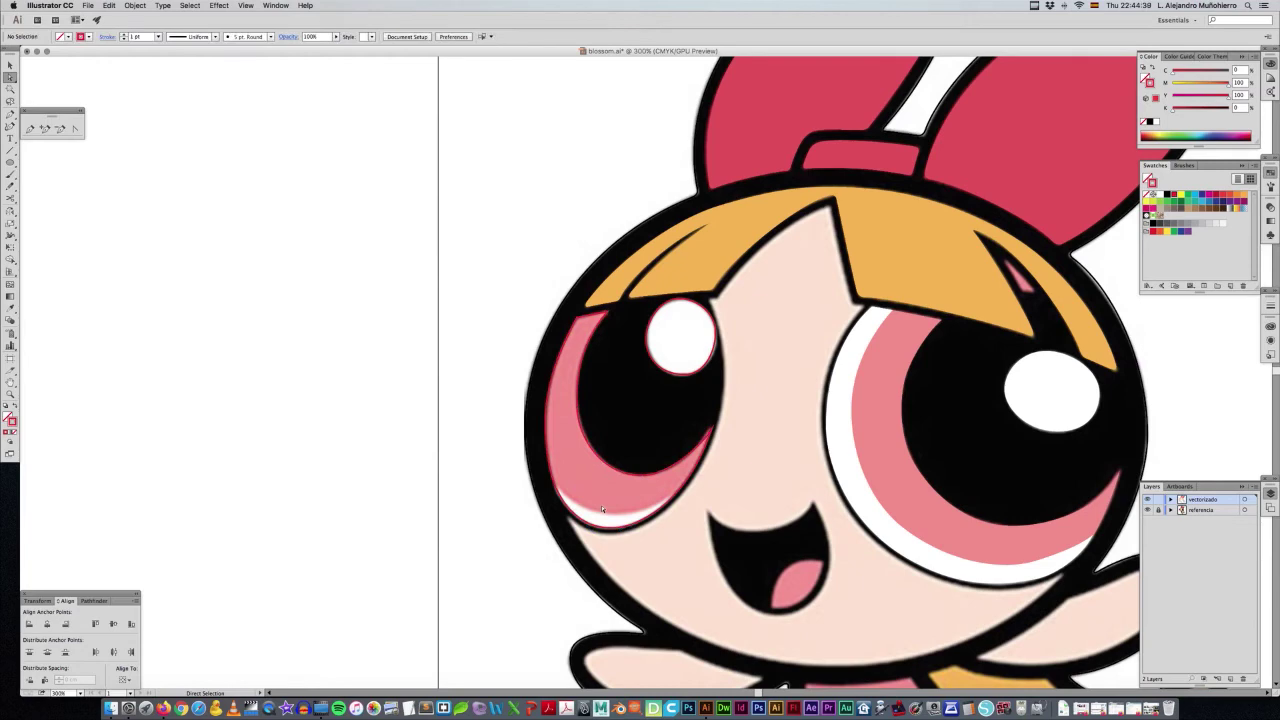
scroll(602, 510, up, 5)
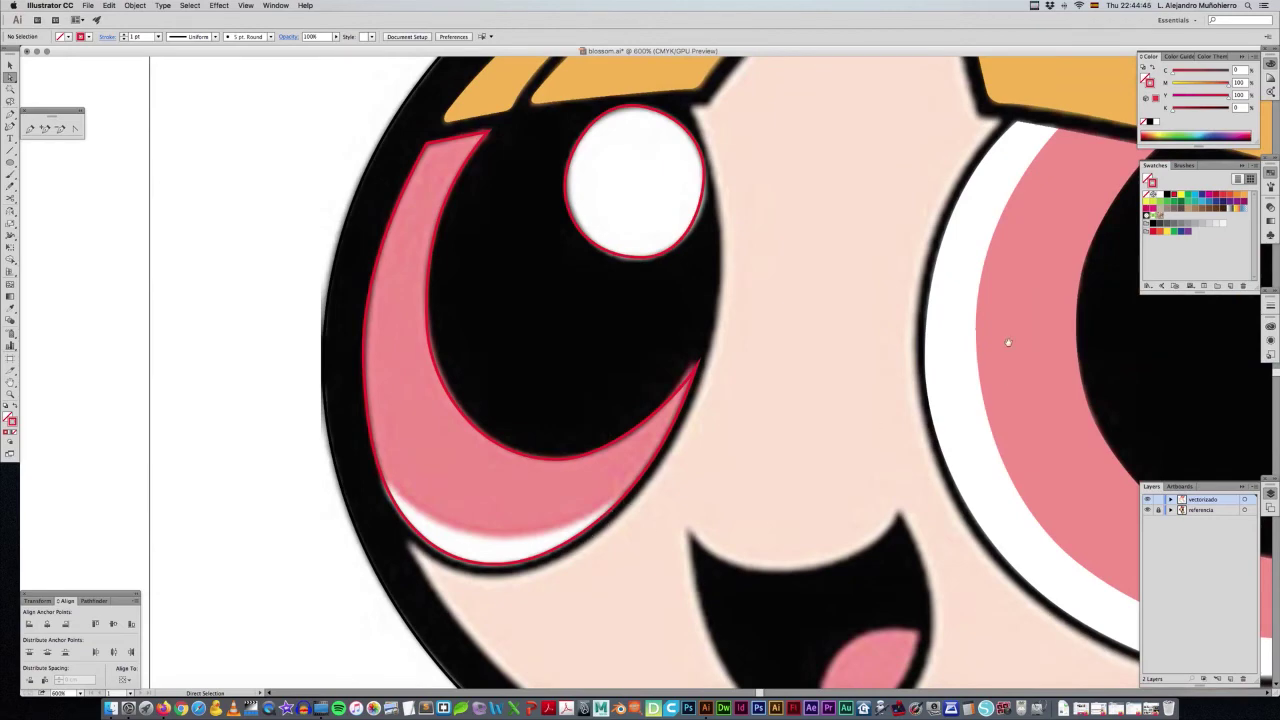
Fill the head shape black to check how the right eye's pink and white shapes meet it.
scroll(1008, 343, down, 2)
scroll(1008, 343, right, 3)
scroll(894, 374, right, 3)
scroll(683, 374, right, 3)
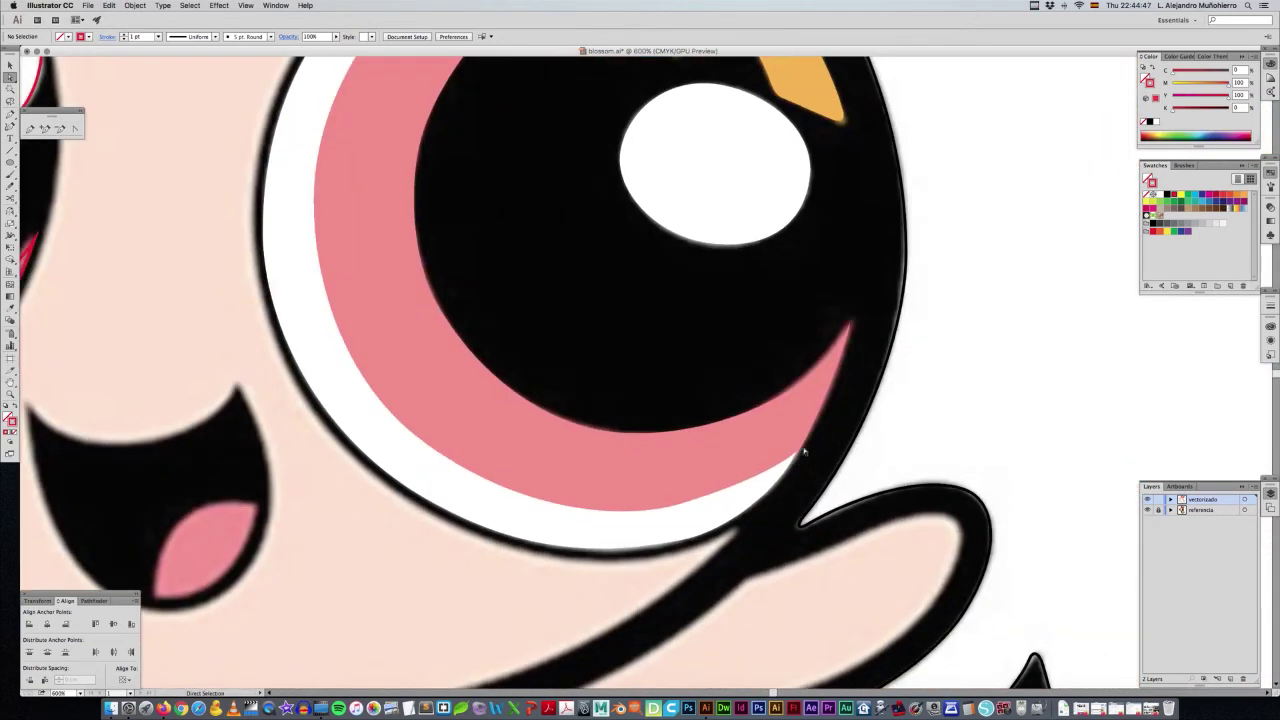
key(v)
click(861, 407)
key(shift+x)
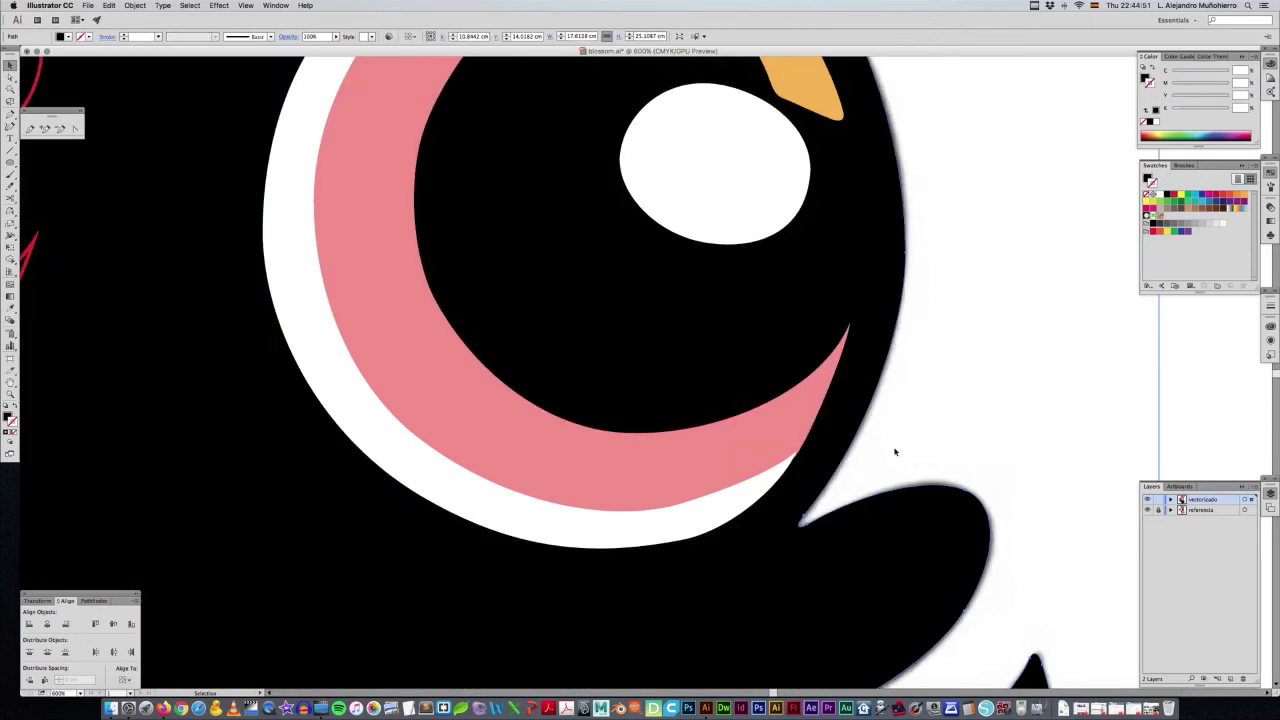
key(ctrl+shift+a)
Zoom in on the right eye's lower edge, then pan back to the left eye's crescent.
key(ctrl+plus)
drag(863, 460, 643, 378)
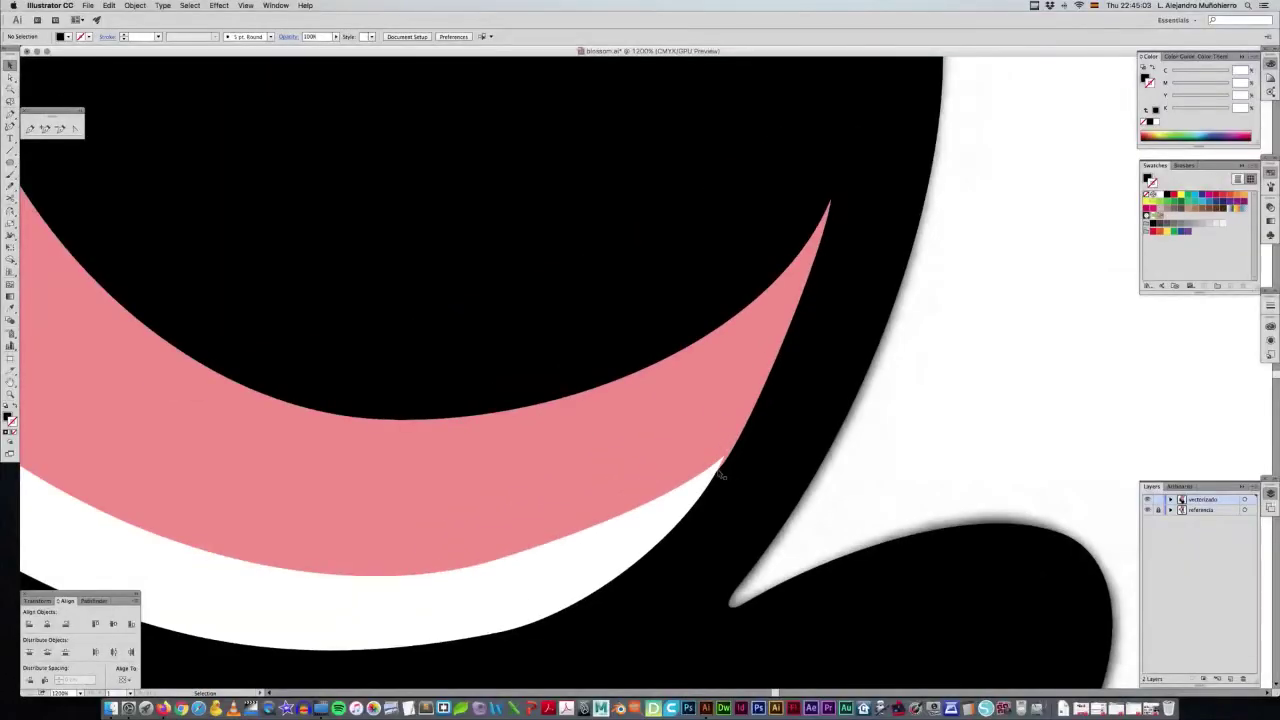
click(757, 468)
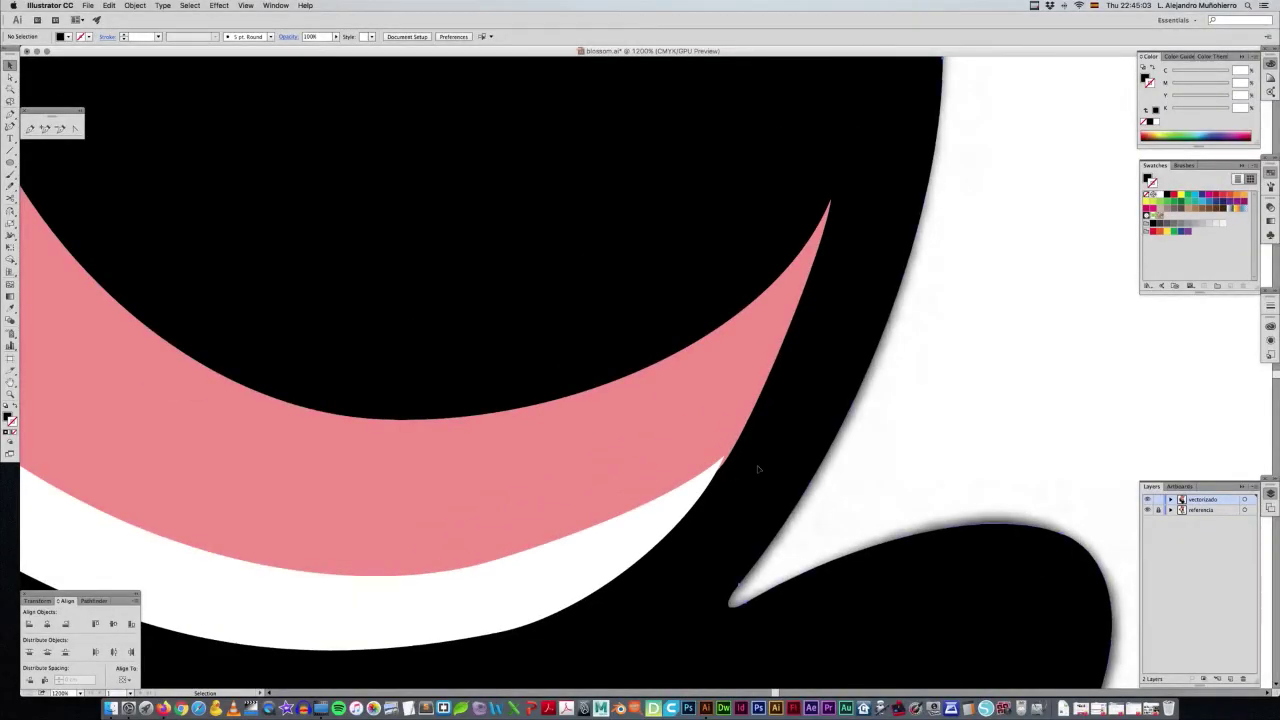
mouse_move(410, 422)
mouse_down()
mouse_move(909, 393)
mouse_move(1005, 404)
mouse_up()
drag(596, 374, 786, 429)
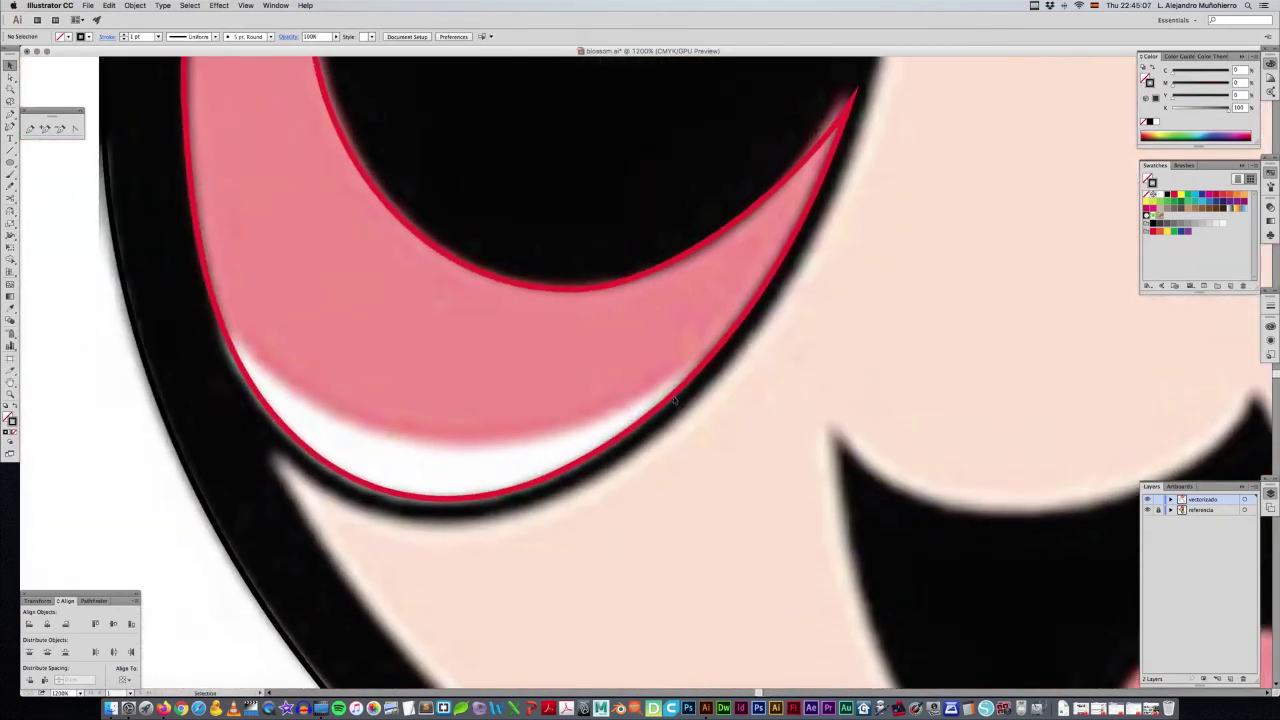
Cut the left eye's outline with Scissors at its lower-right and left points.
click(675, 399)
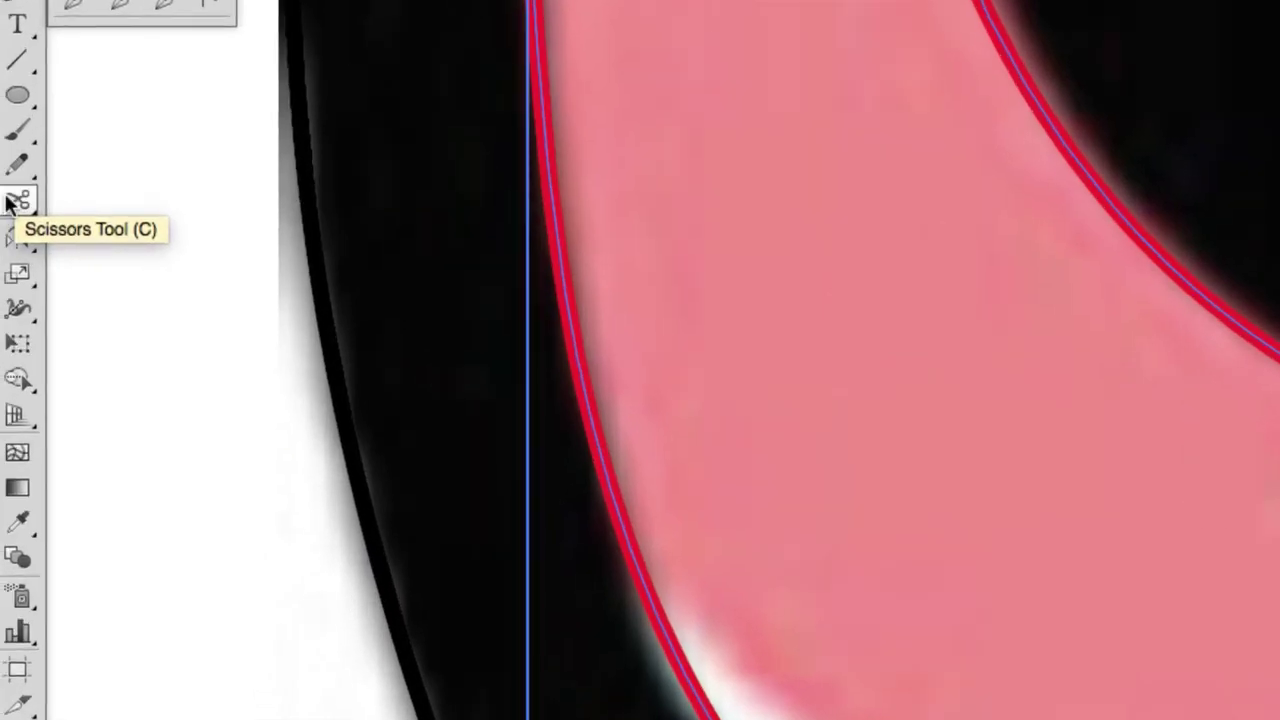
click(8, 203)
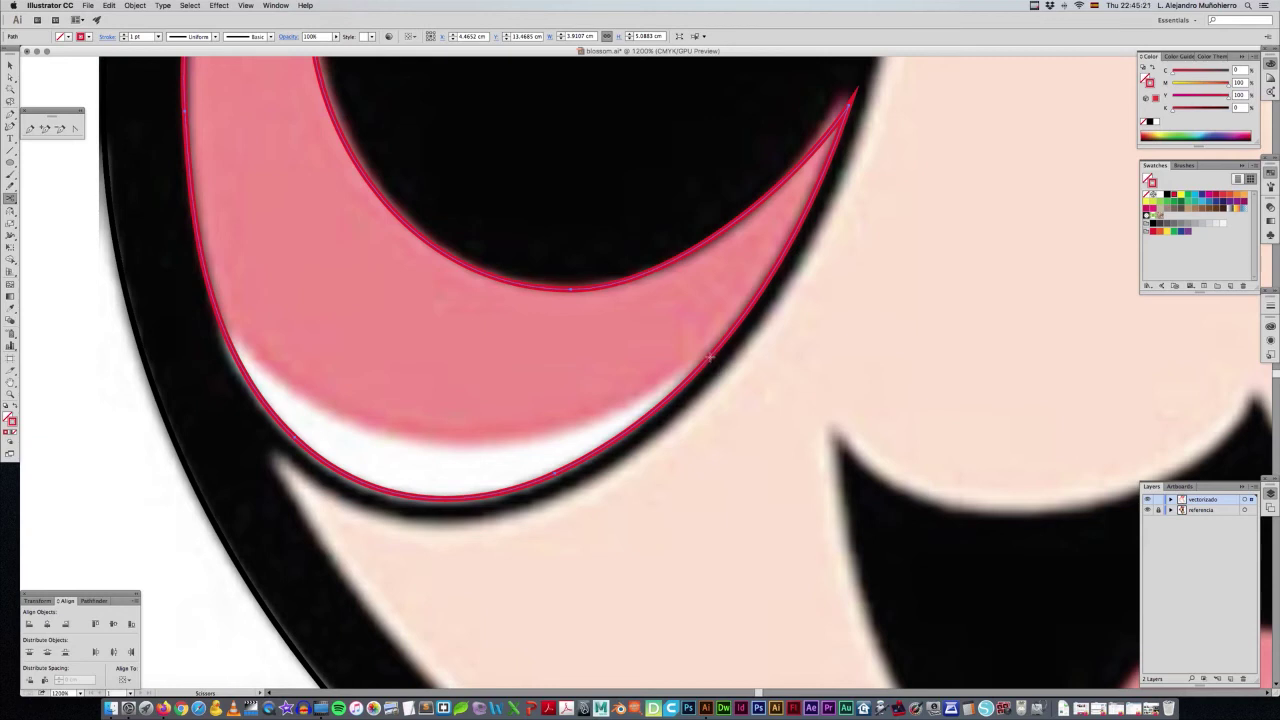
click(709, 357)
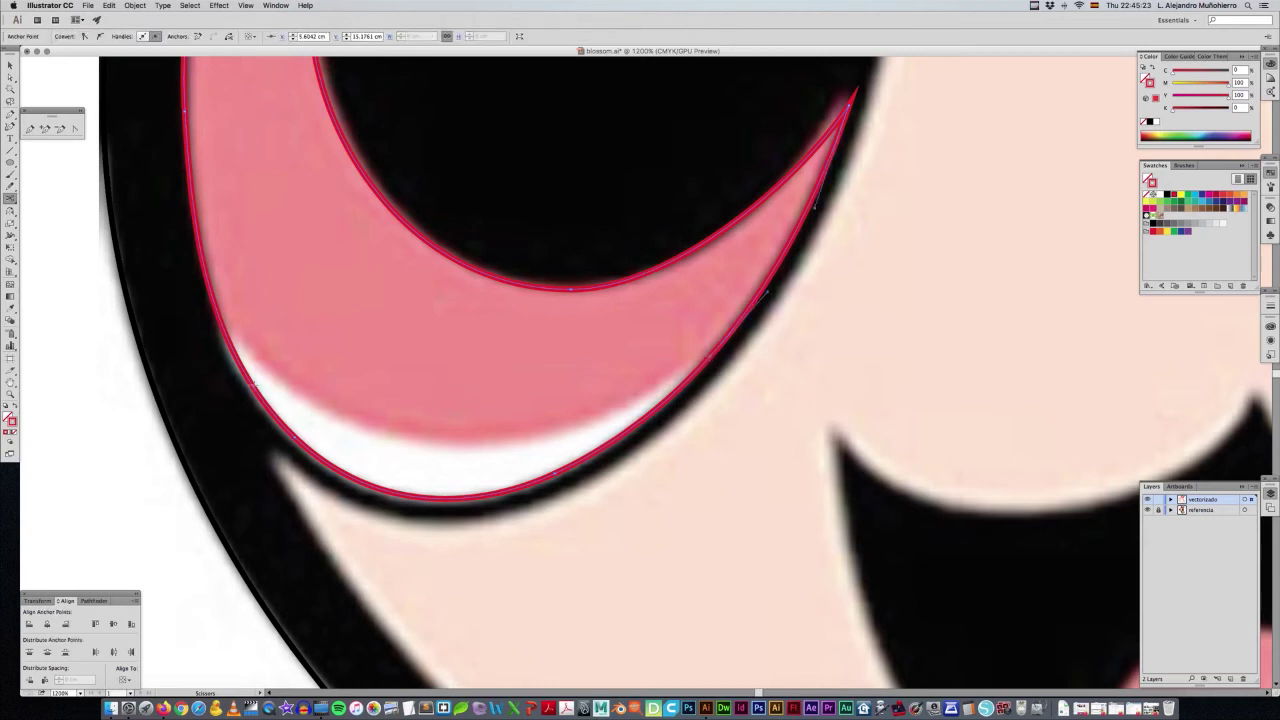
click(226, 331)
key(v)
click(218, 312)
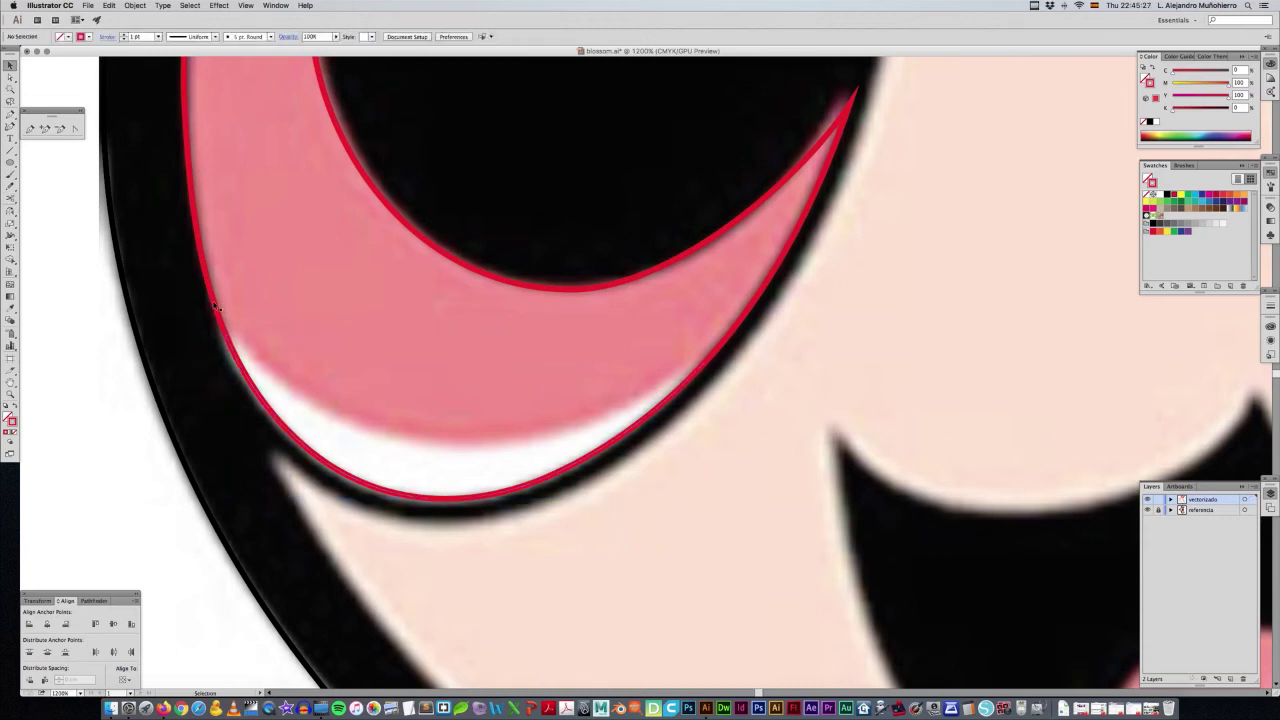
drag(227, 329, 258, 288)
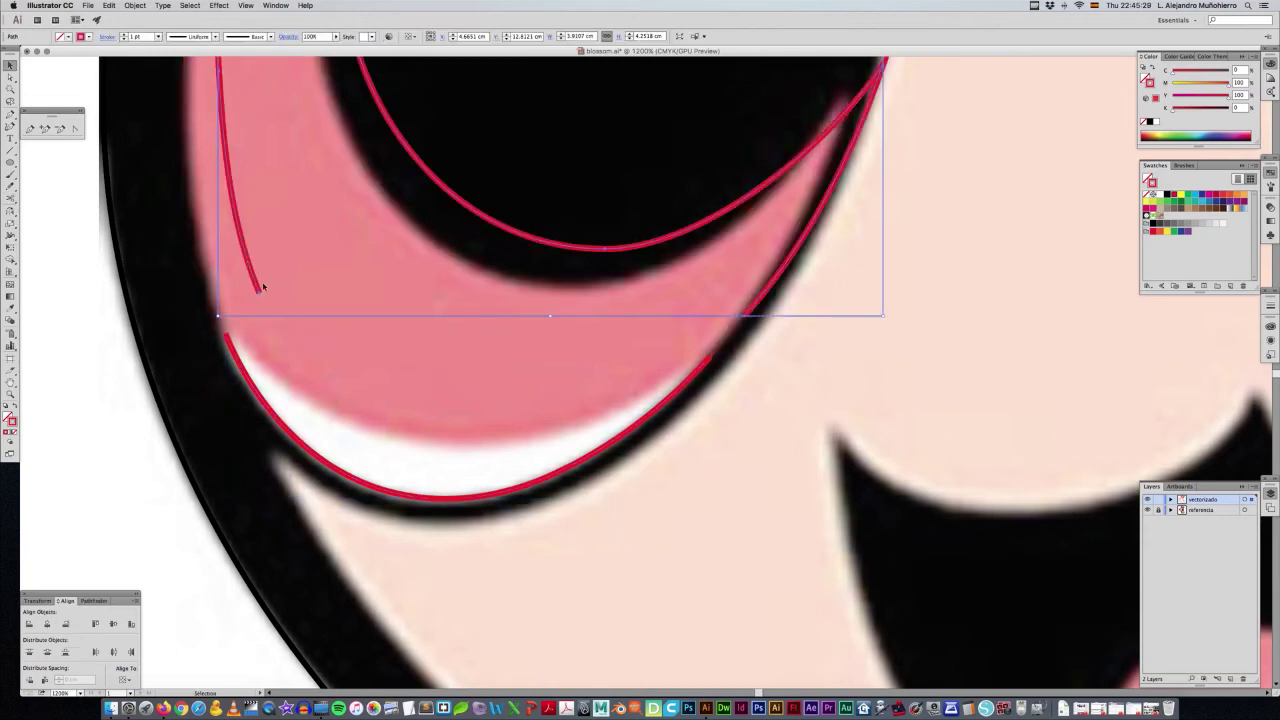
key(ctrl+z)
key(ctrl+z)
key(ctrl+z)
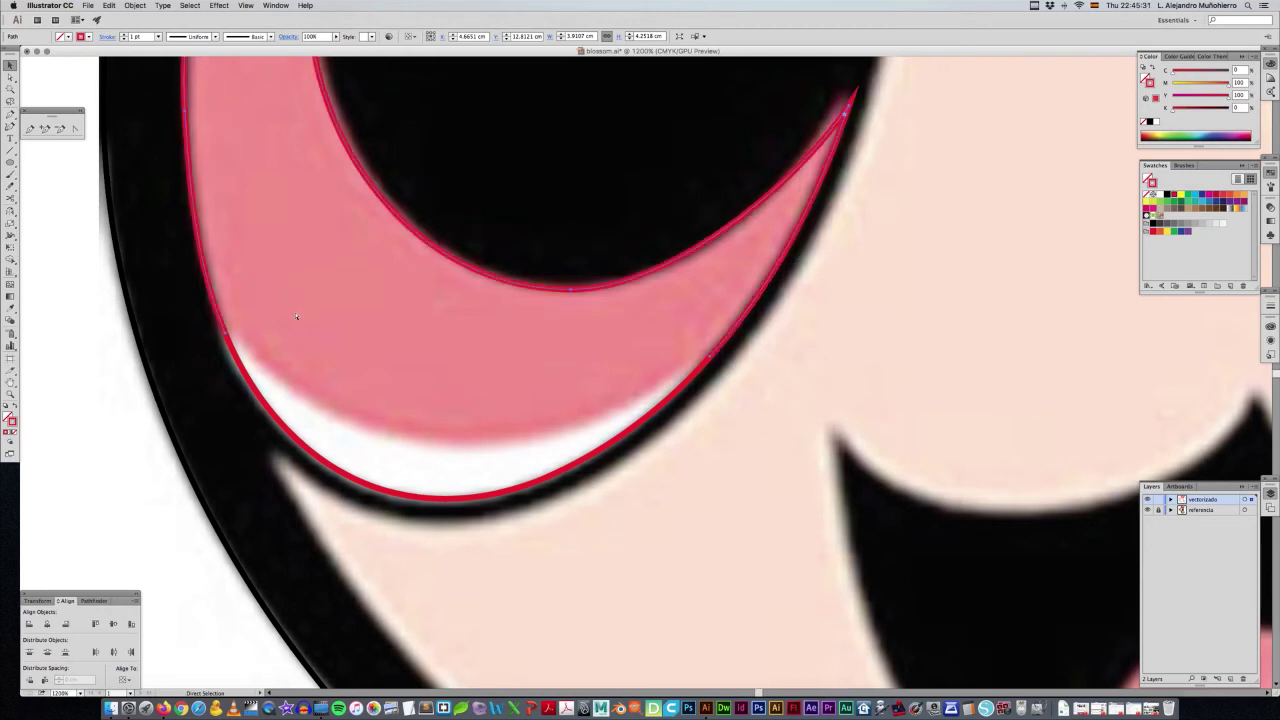
Bring the outline's lower arc piece to the front.
click(245, 376)
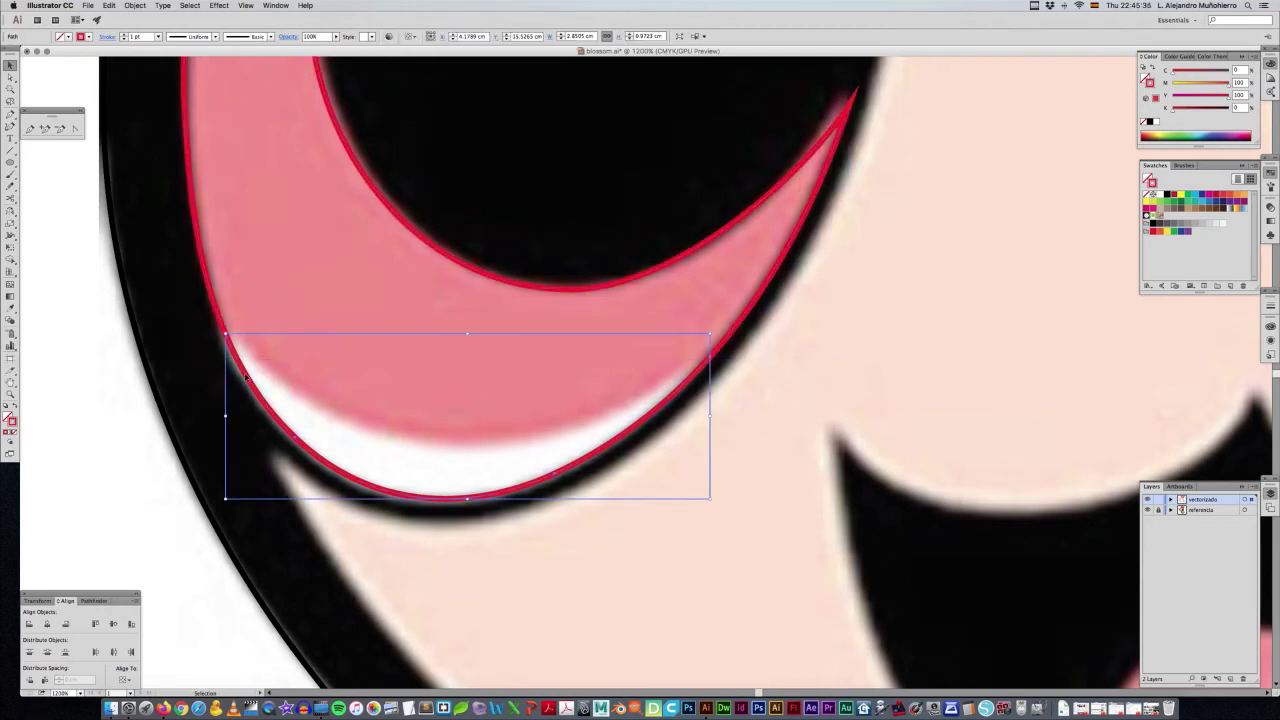
right_click(256, 394)
mouse_move(280, 527)
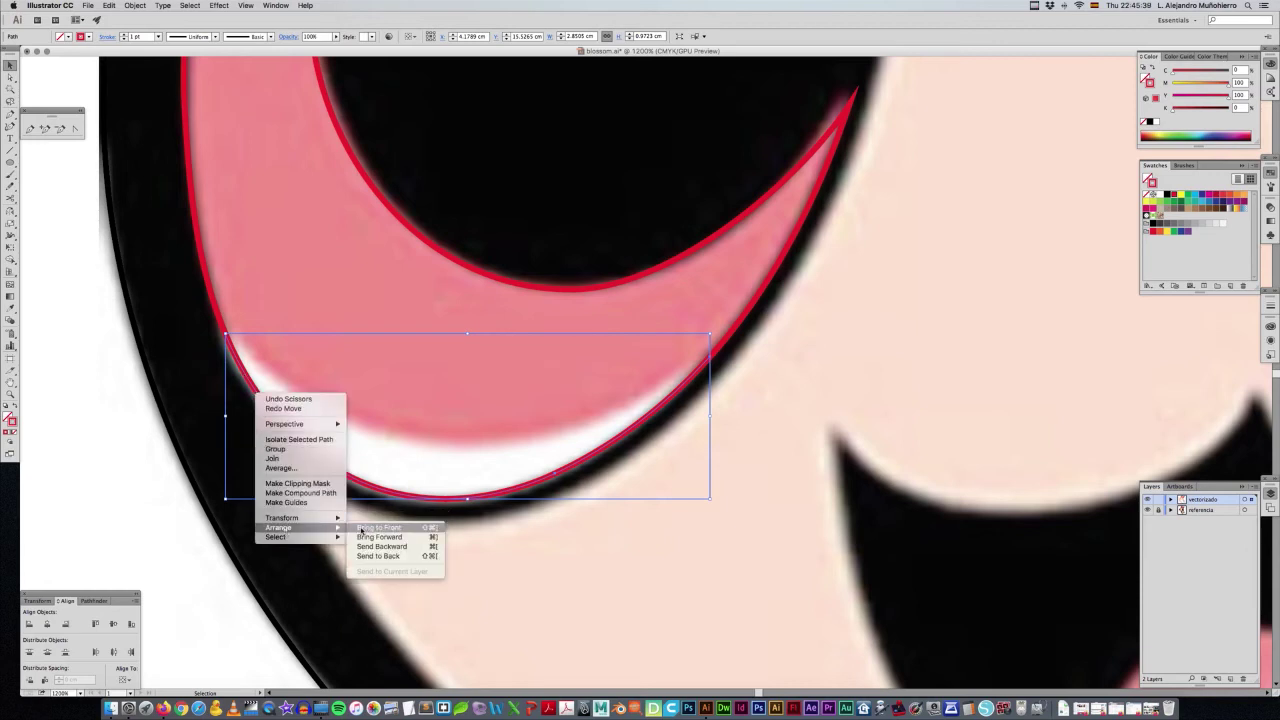
click(361, 528)
key(plus)
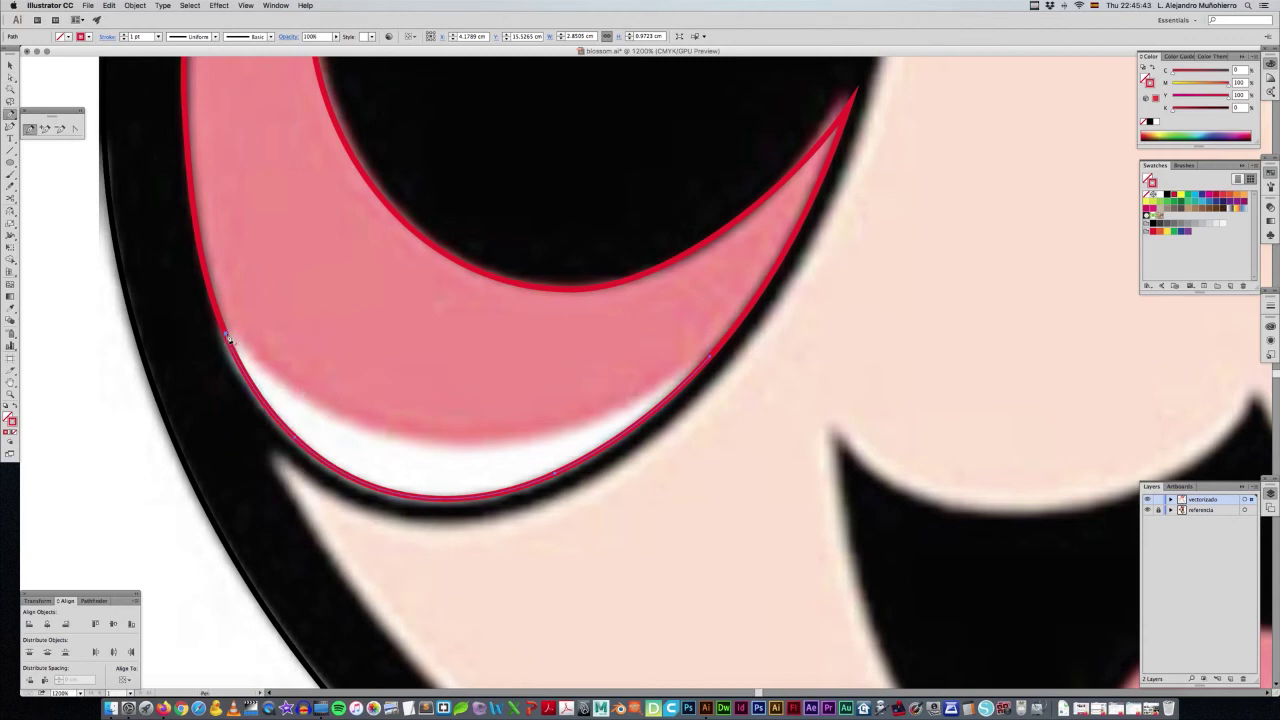
Draw a red Pen curve along the white band's top edge between the two cut points.
drag(229, 340, 342, 421)
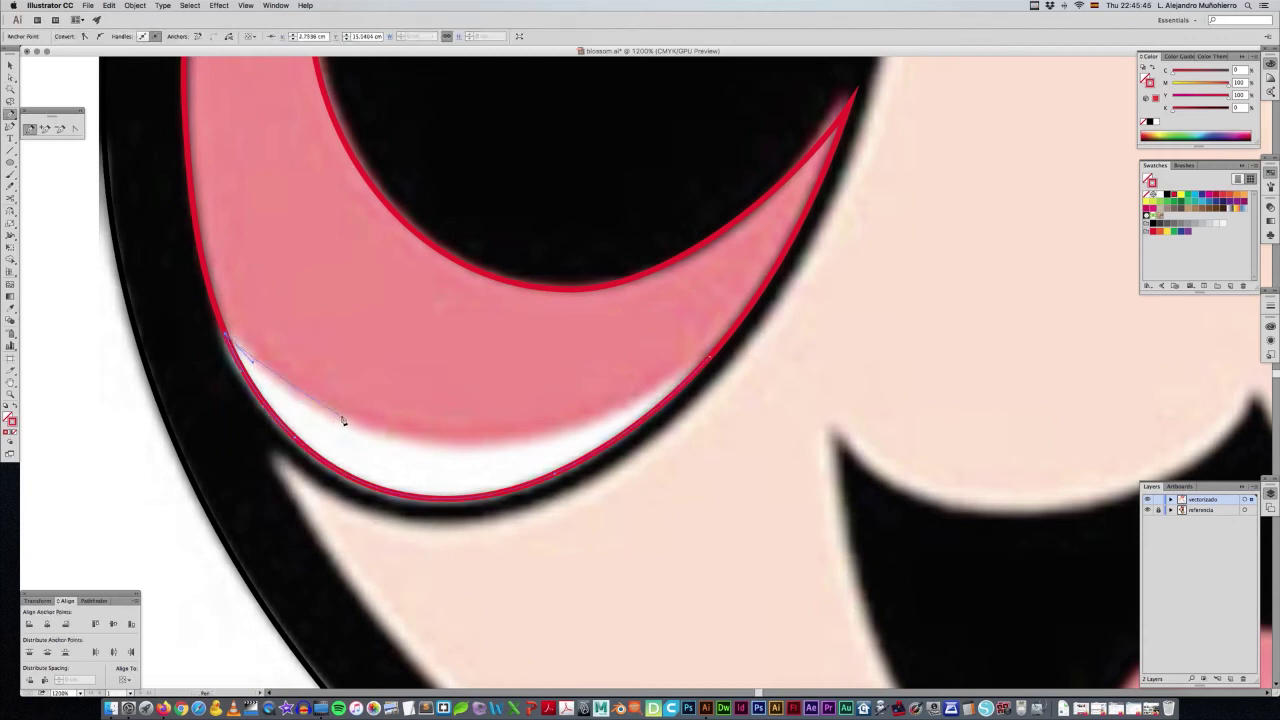
drag(343, 423, 381, 436)
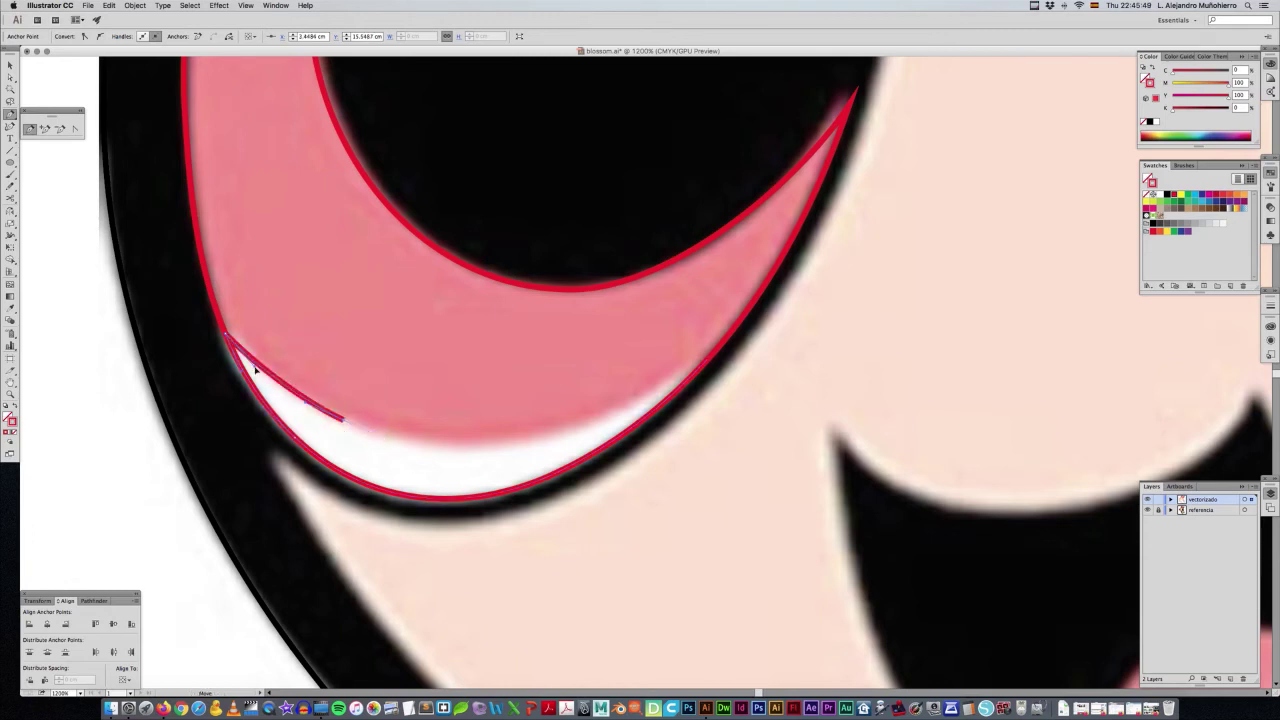
drag(581, 430, 612, 414)
drag(382, 439, 541, 449)
click(709, 357)
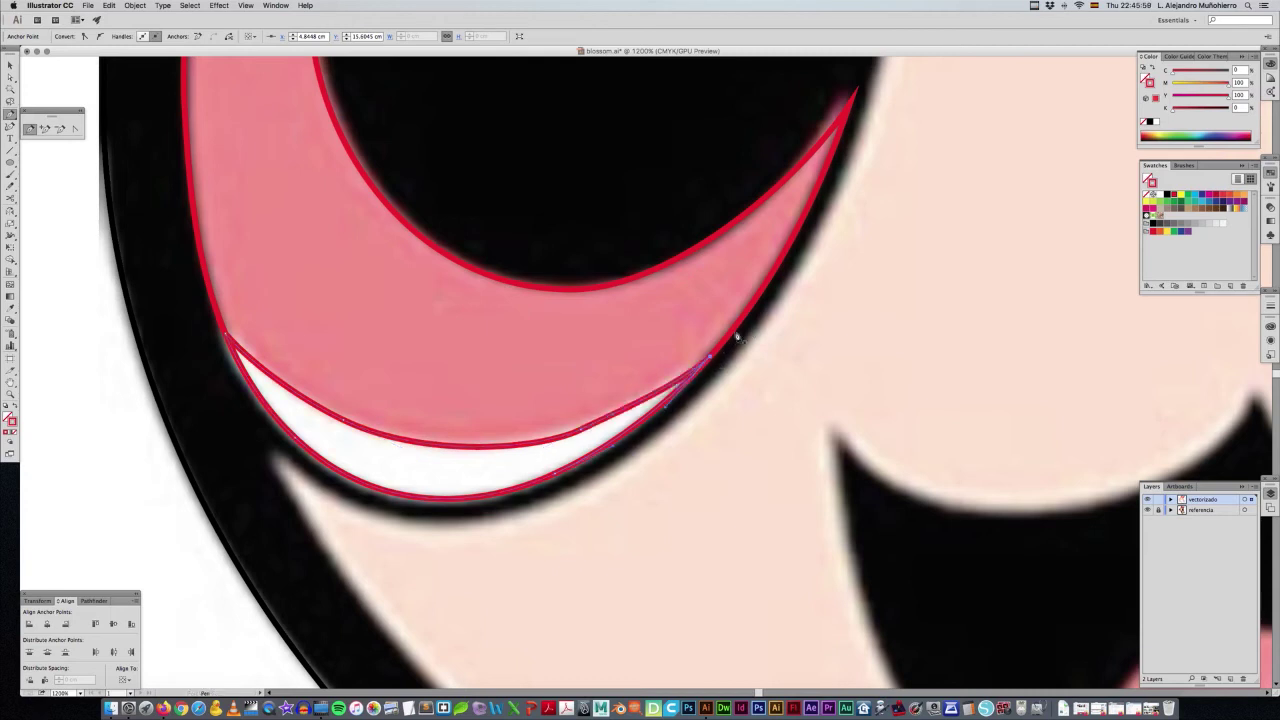
click(618, 416)
click(585, 400)
Remove and restore the new curve's stroke to check the white band's shape.
key(v)
click(420, 435)
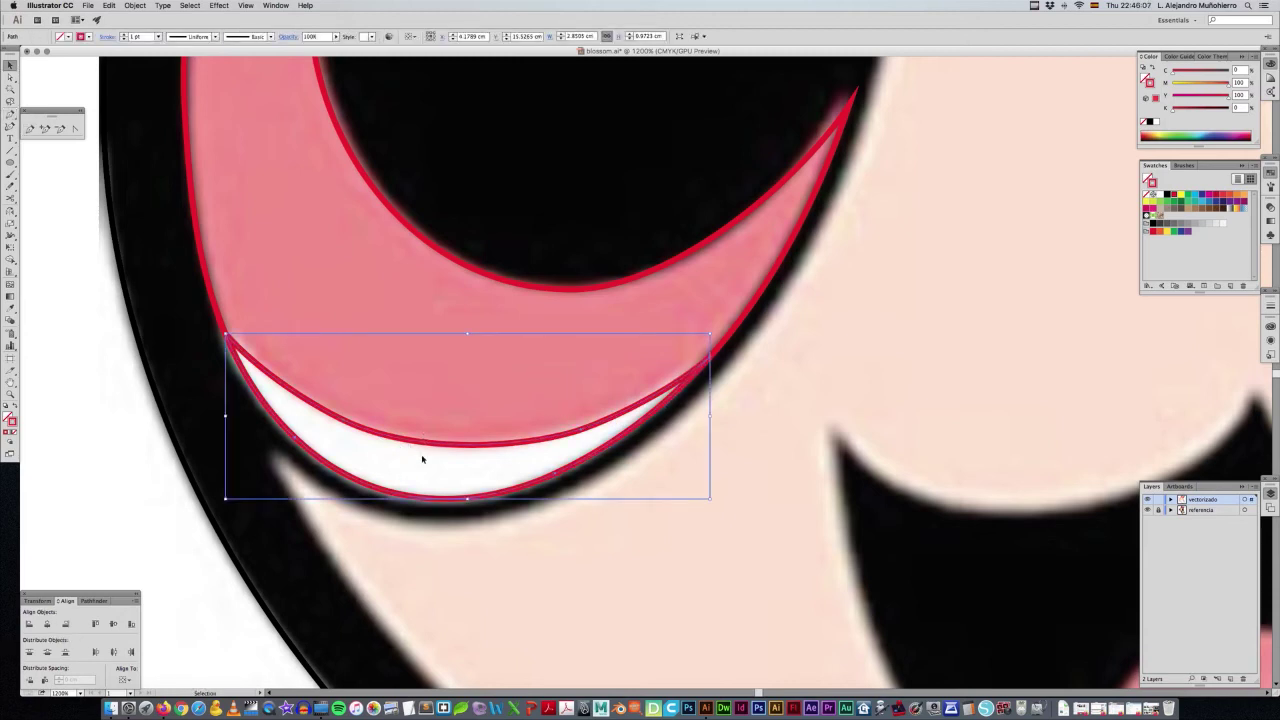
key(slash)
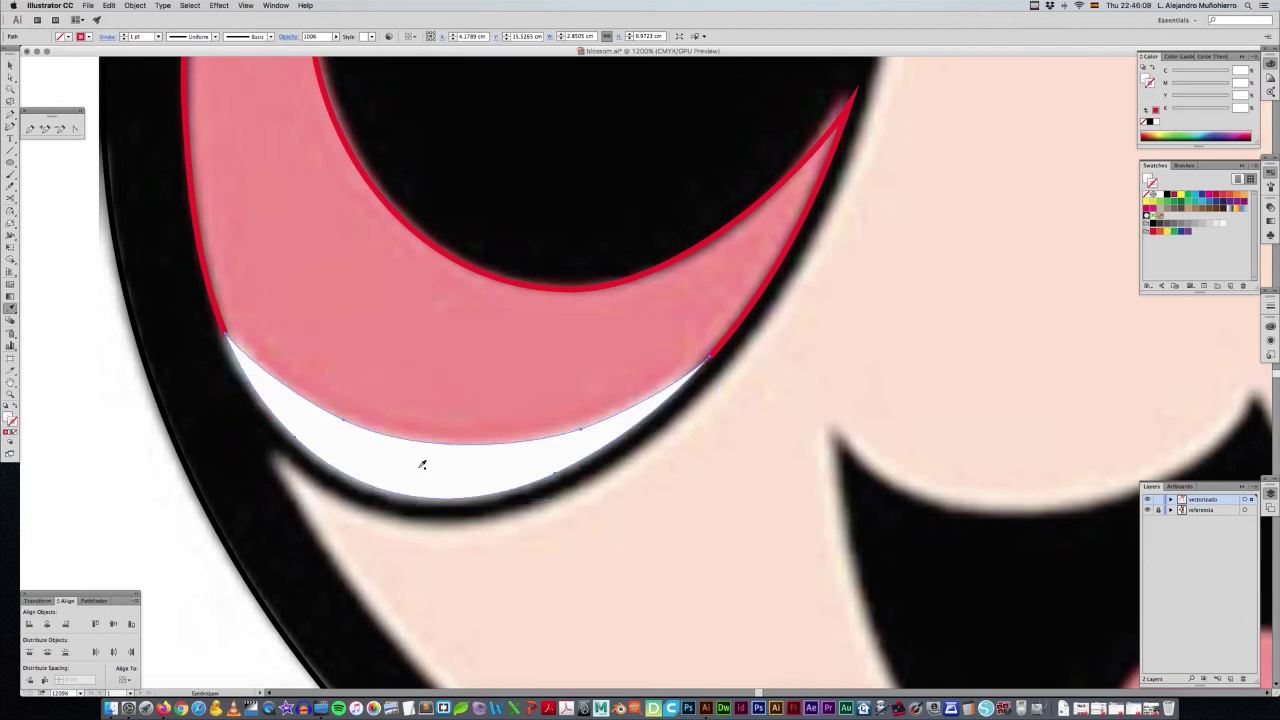
click(415, 484)
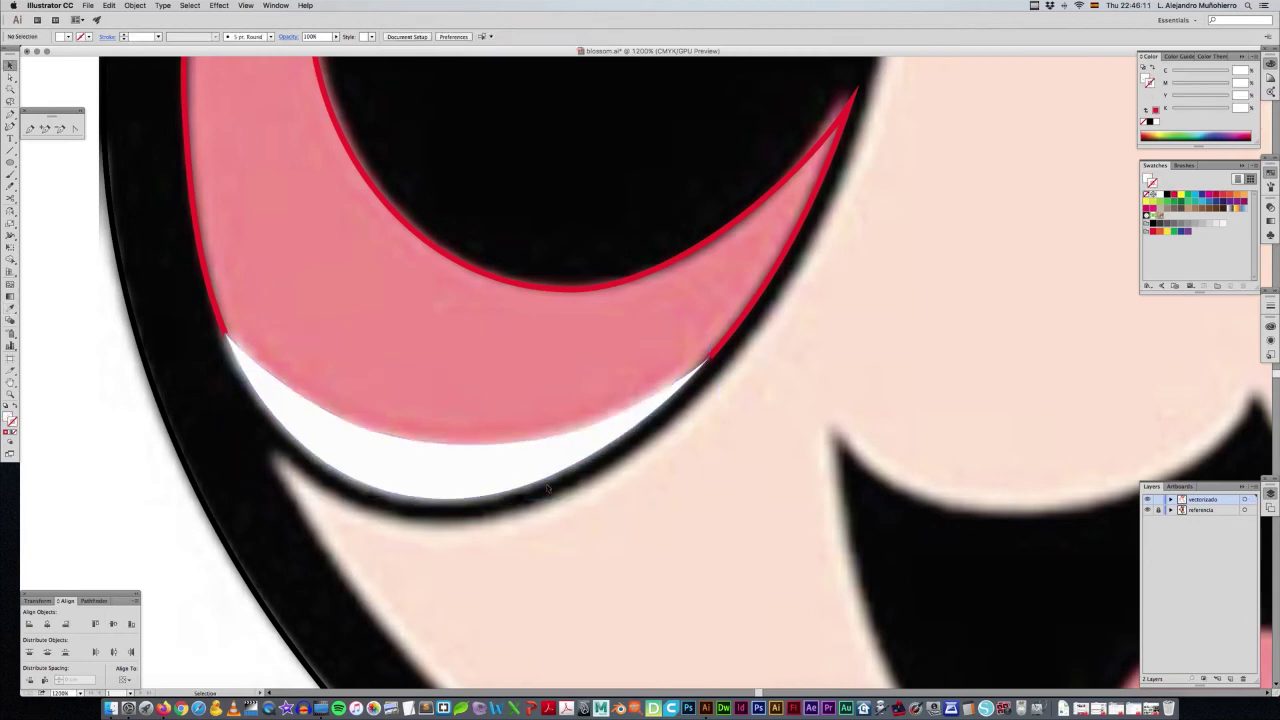
key(ctrl+z)
click(447, 387)
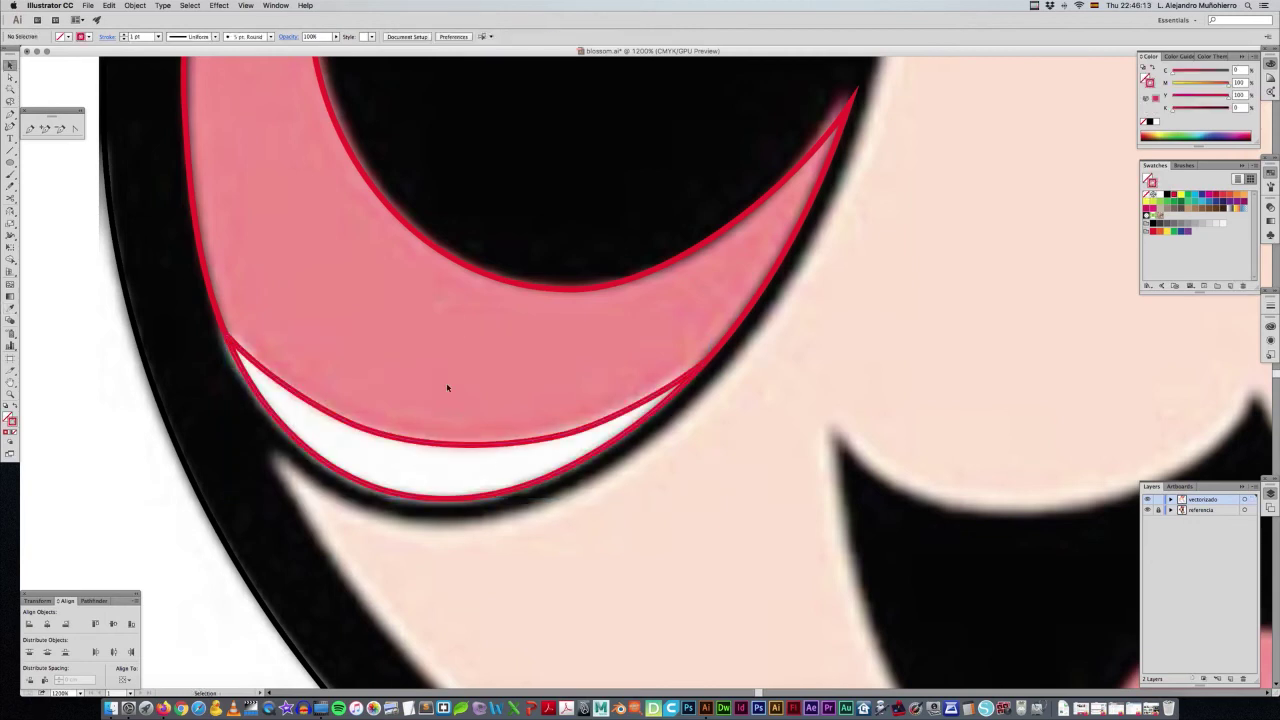
Begin a trial path along the white band's lower edge, then stop drawing it.
click(739, 332)
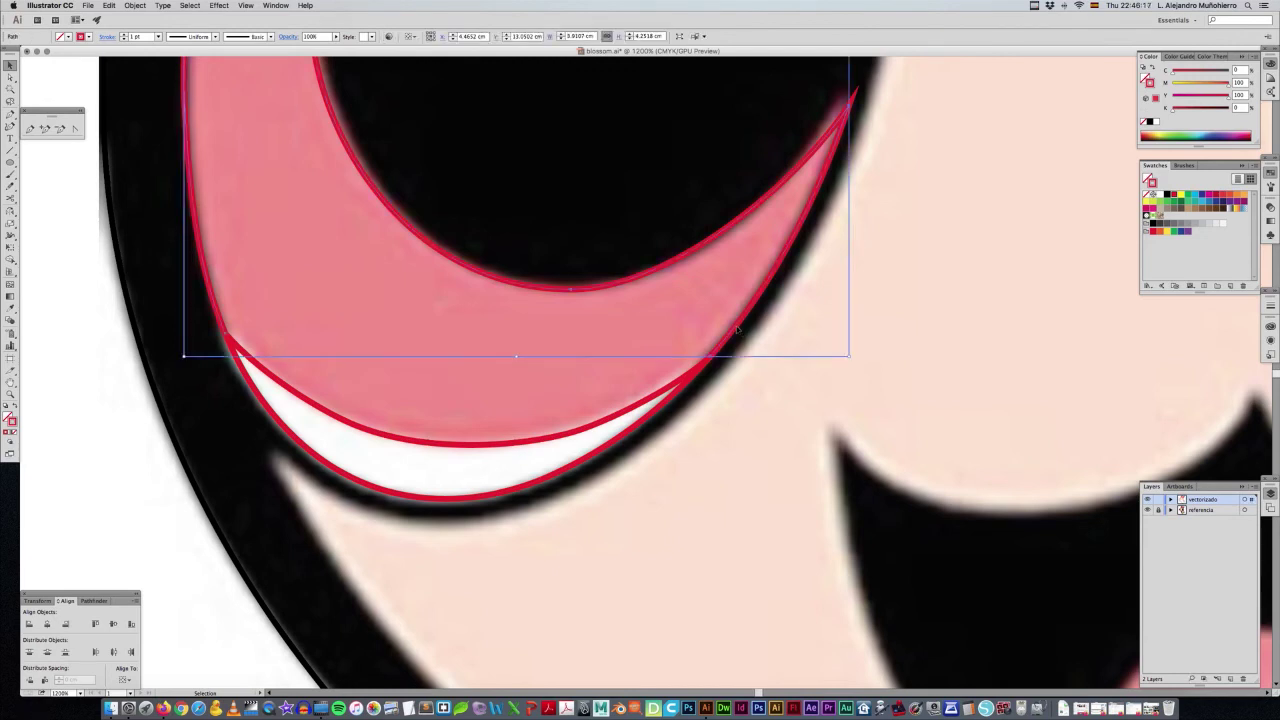
key(a)
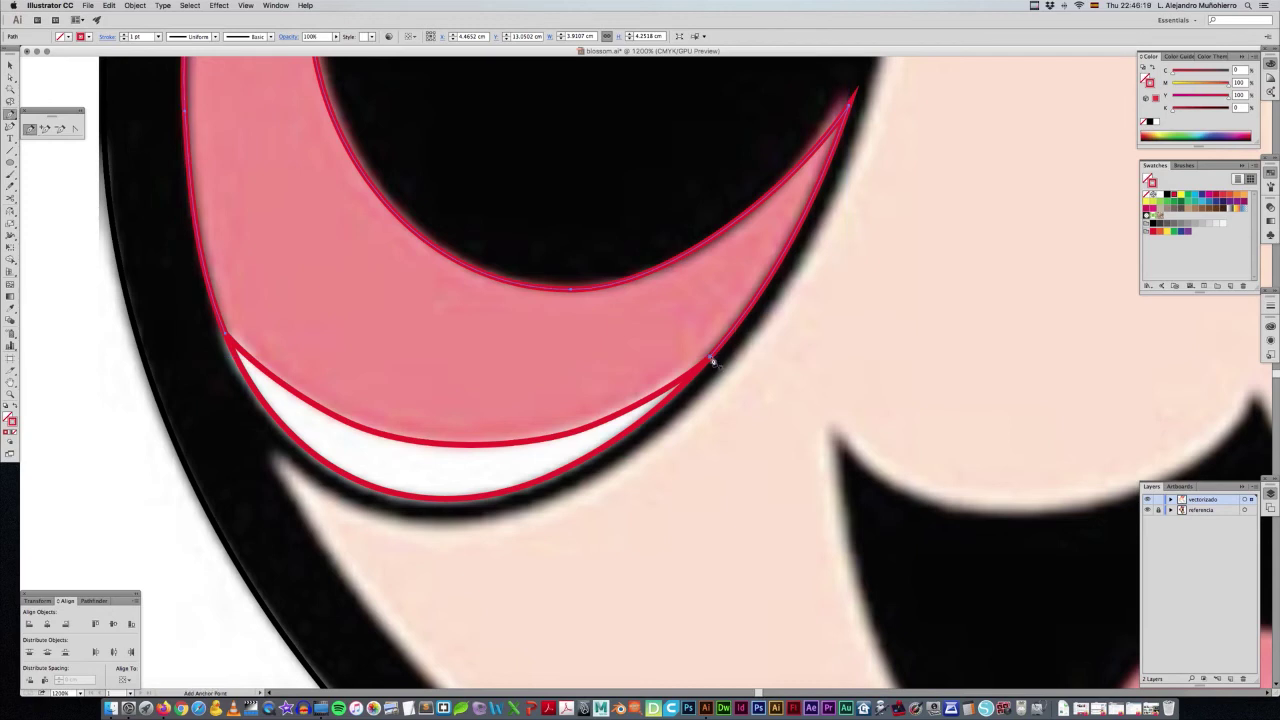
click(658, 404)
drag(644, 418, 394, 458)
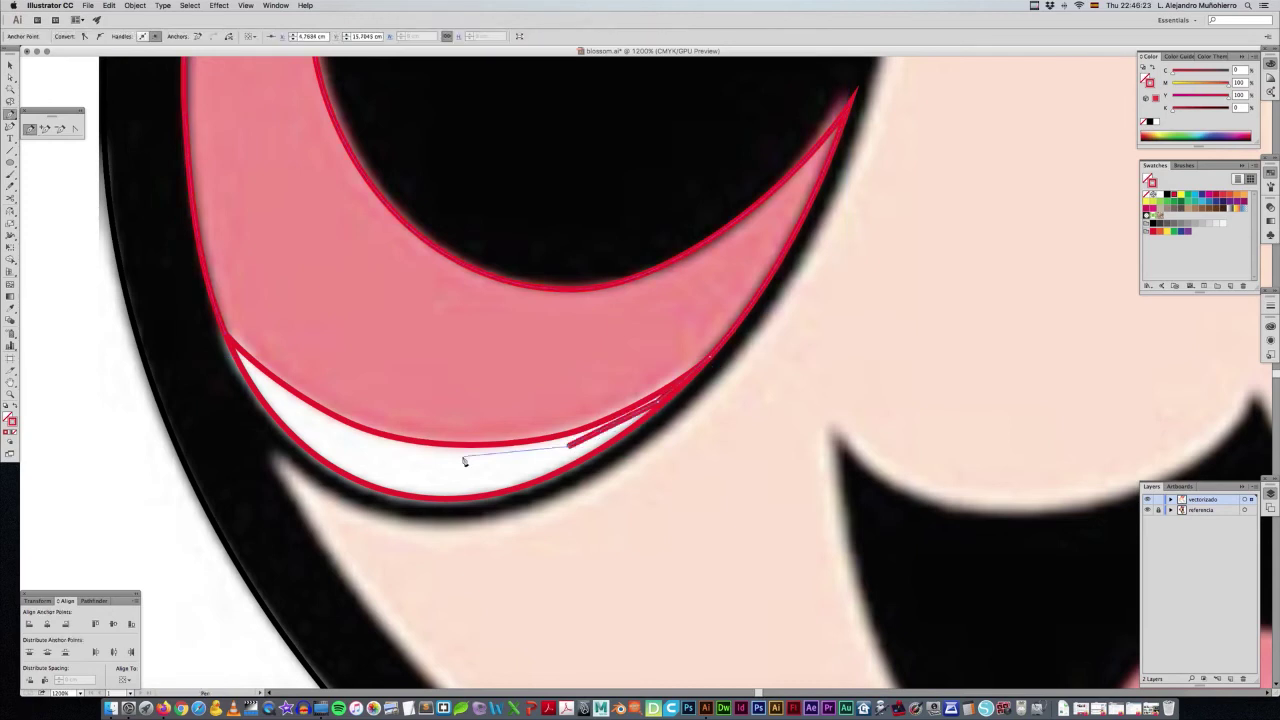
click(356, 440)
click(285, 398)
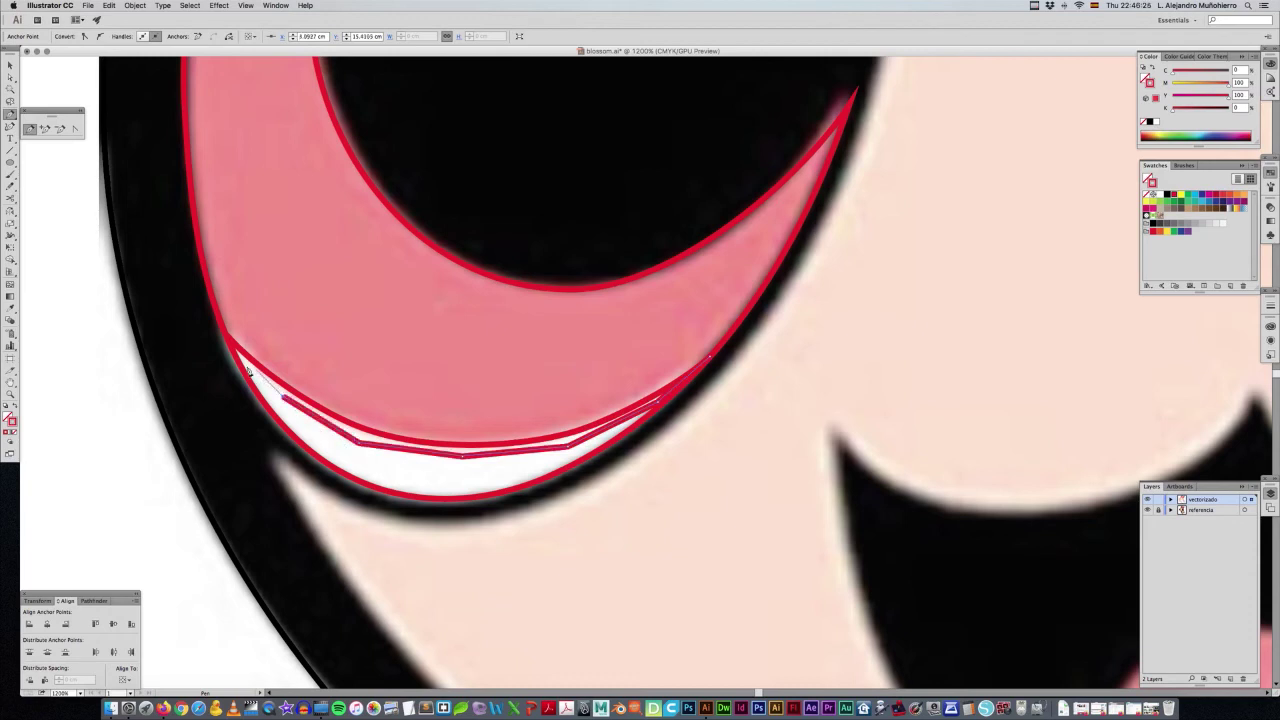
click(249, 371)
key(Escape)
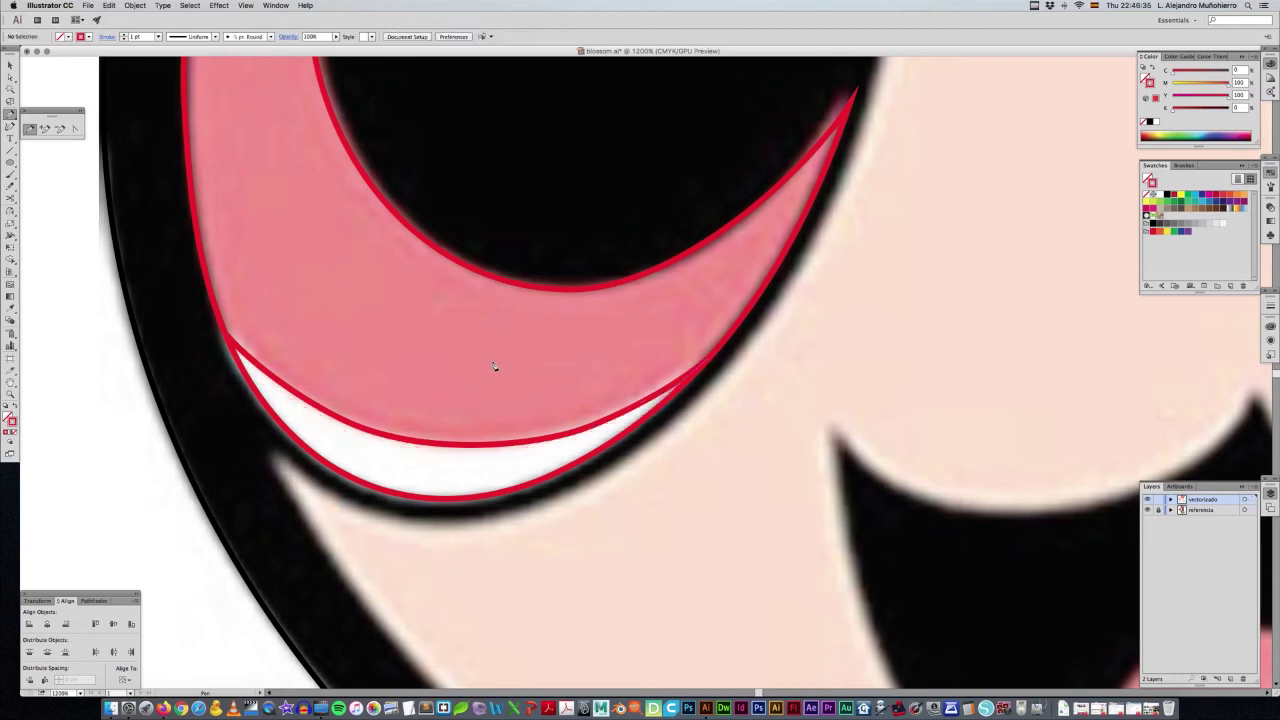
Bring the pink upper eye outline to the front of the stack.
click(731, 340)
key(v)
click(737, 331)
click(737, 331)
right_click(736, 329)
mouse_move(760, 464)
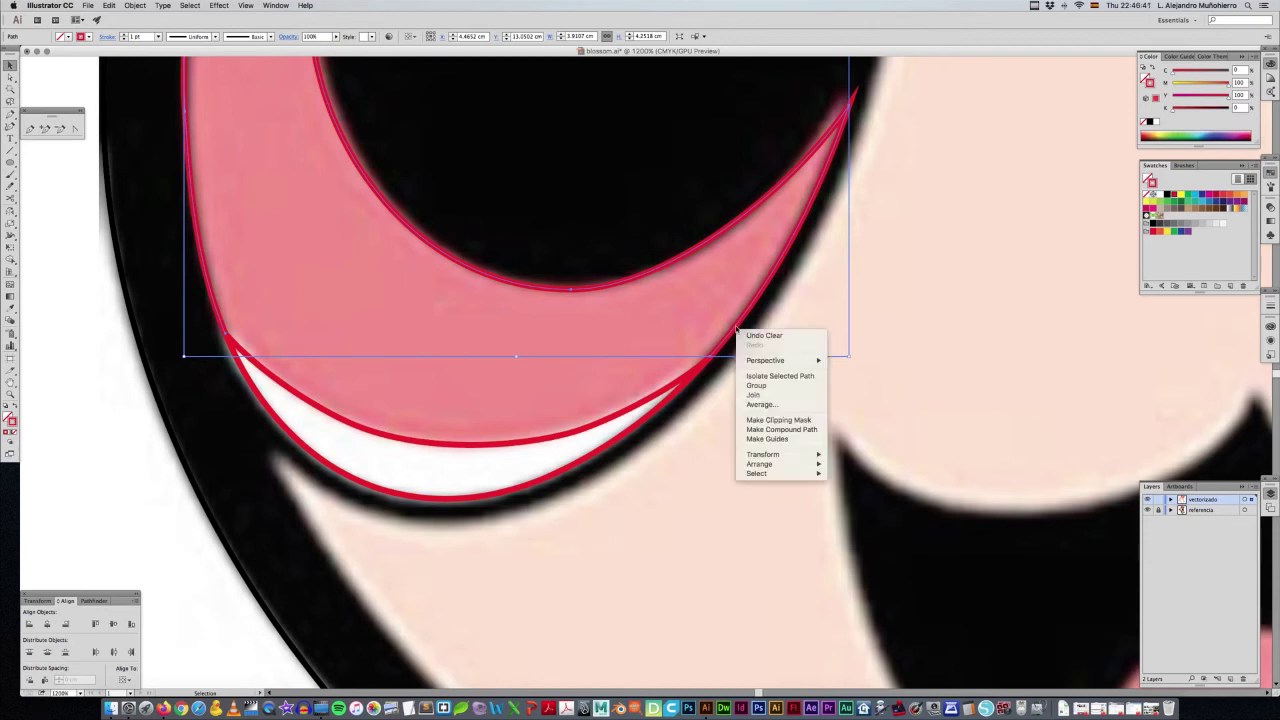
click(857, 465)
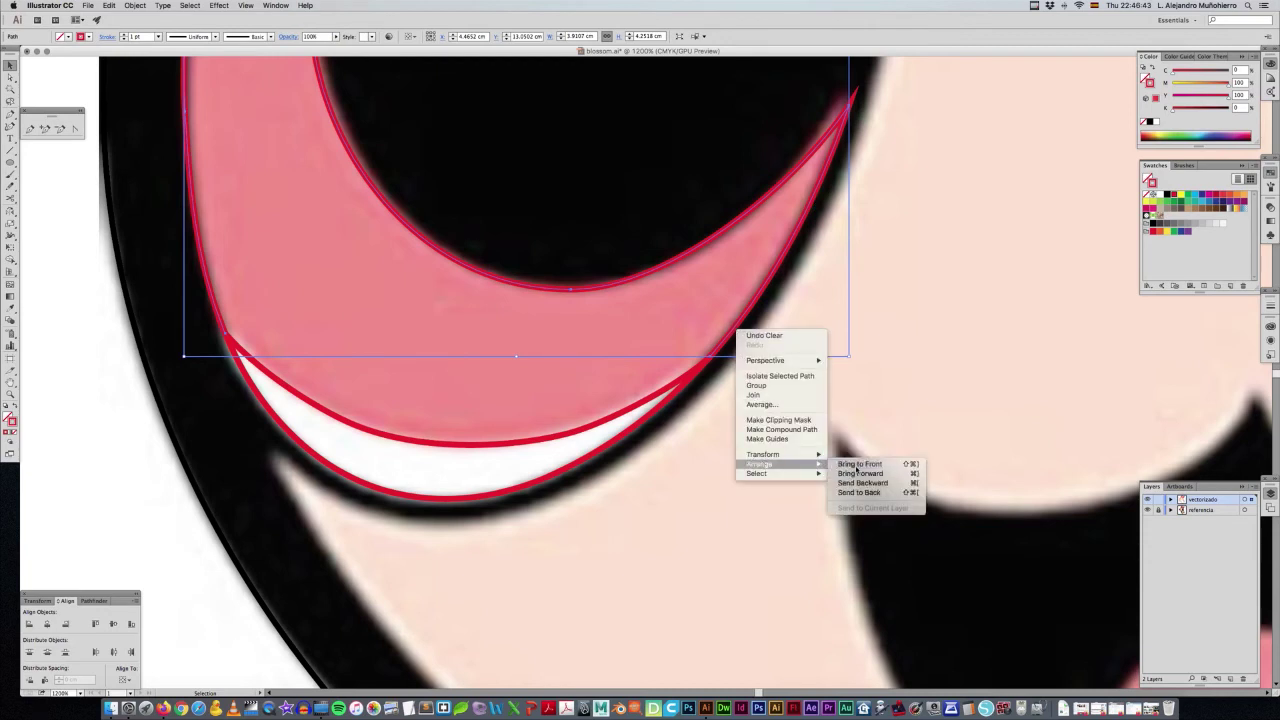
Trace a closed path along the white band's lower edge from right to left.
key(p)
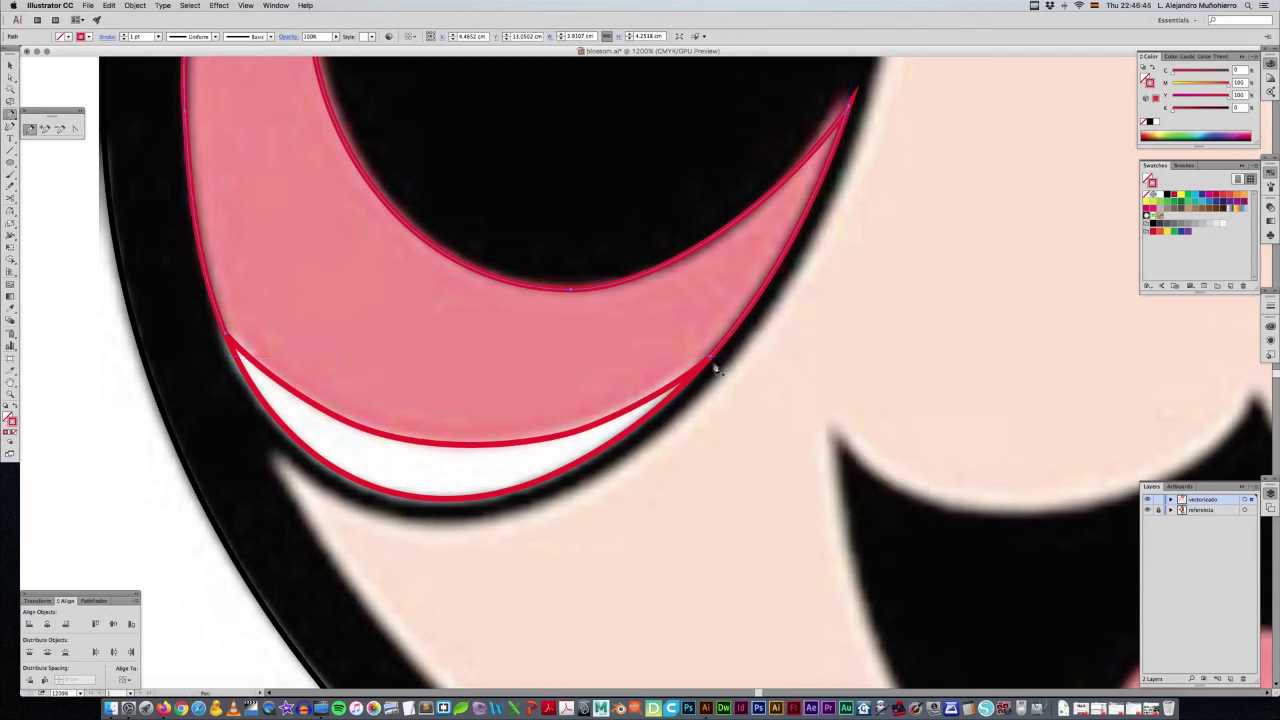
drag(700, 374, 557, 452)
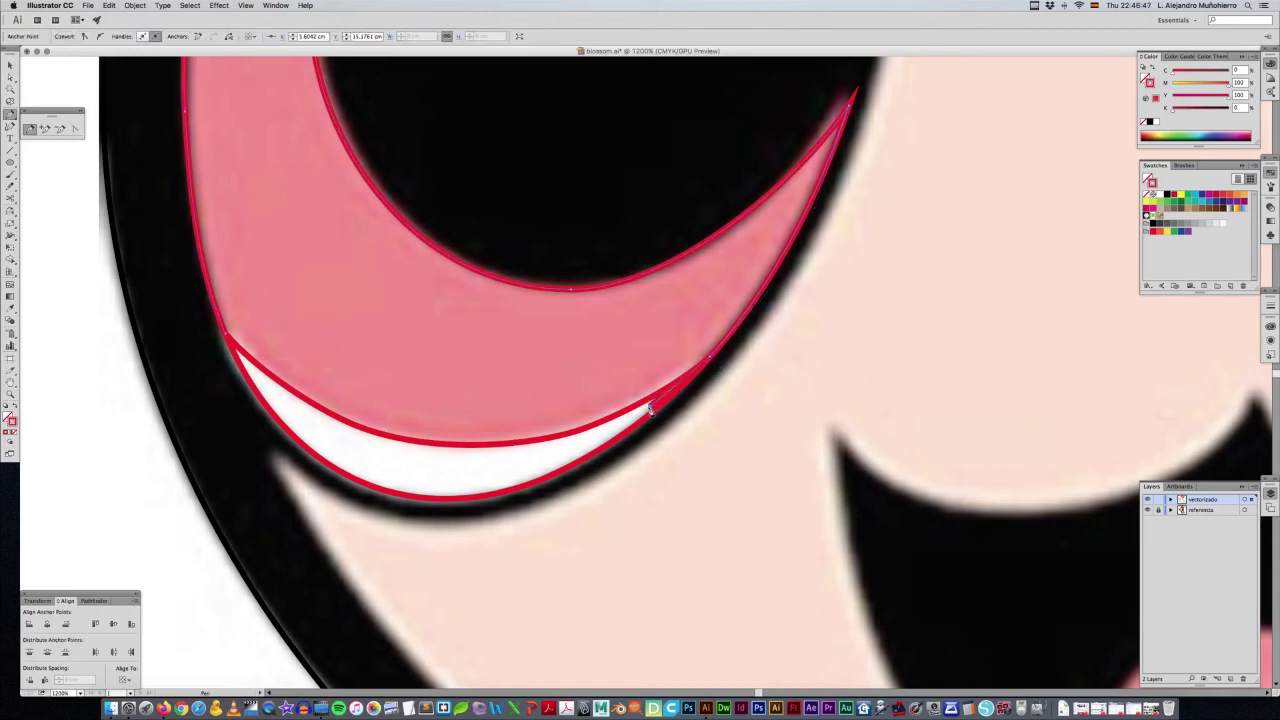
click(557, 449)
click(430, 462)
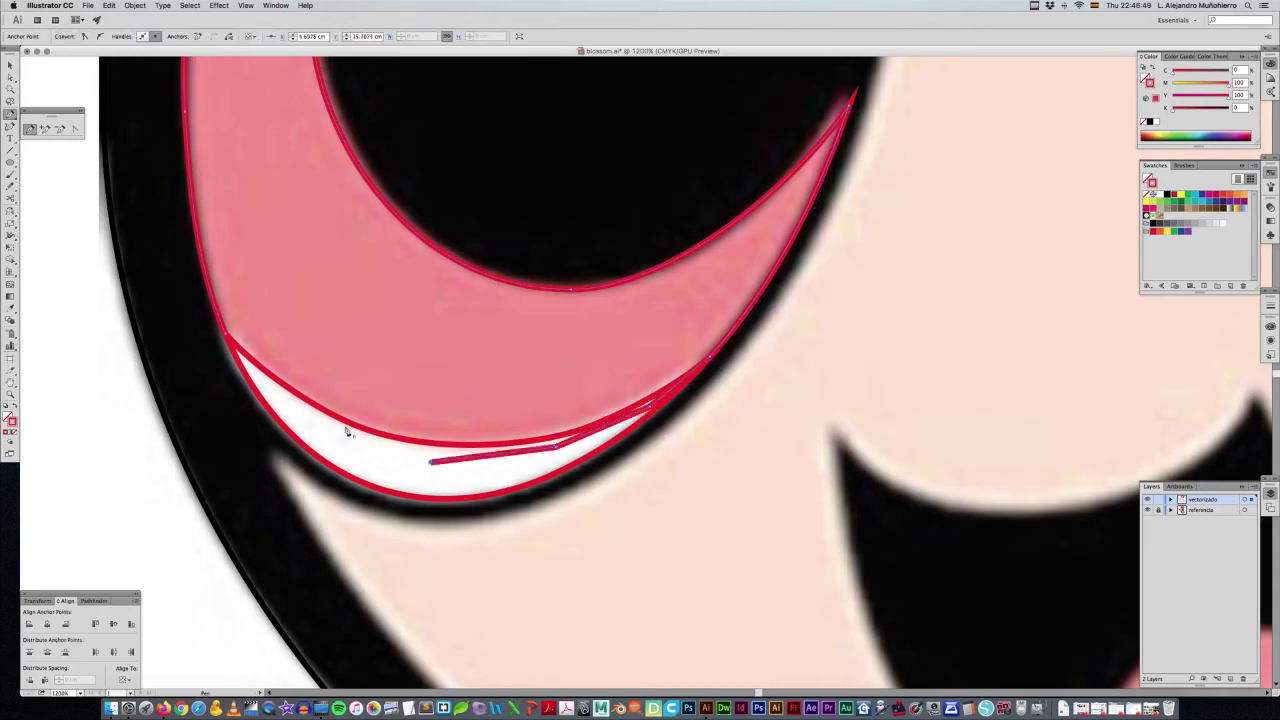
click(338, 424)
click(325, 428)
click(260, 378)
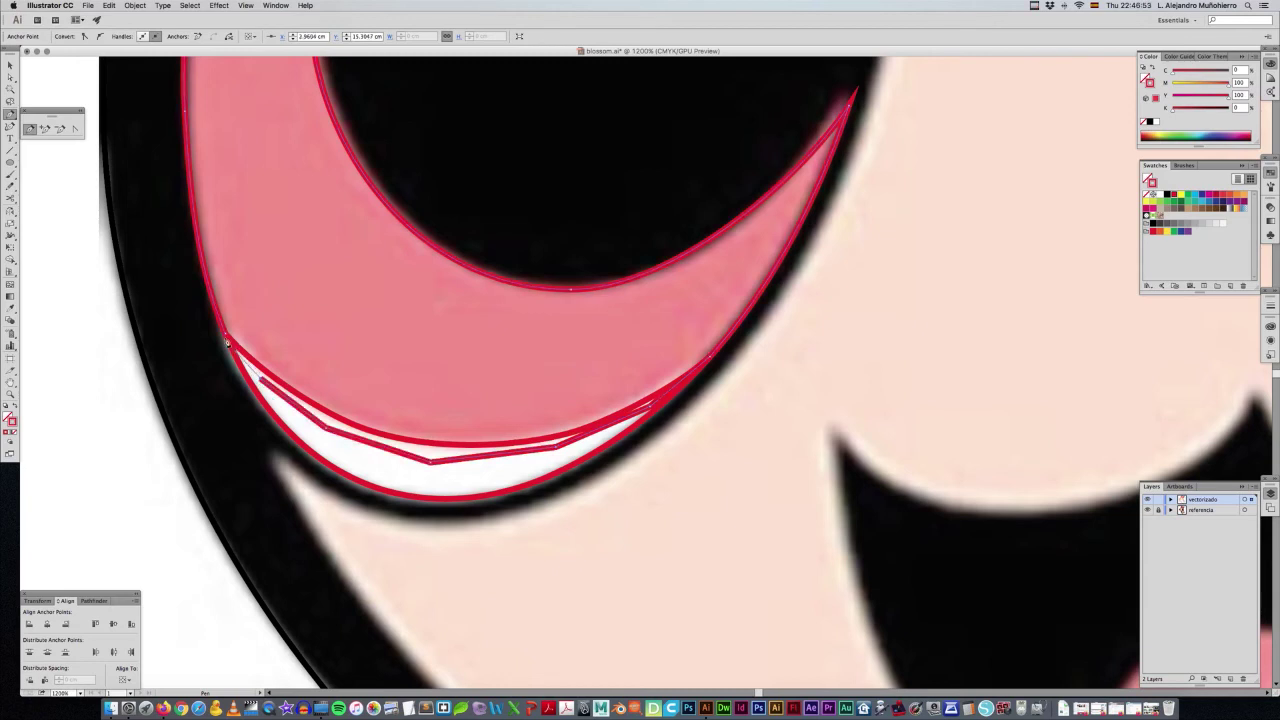
click(228, 340)
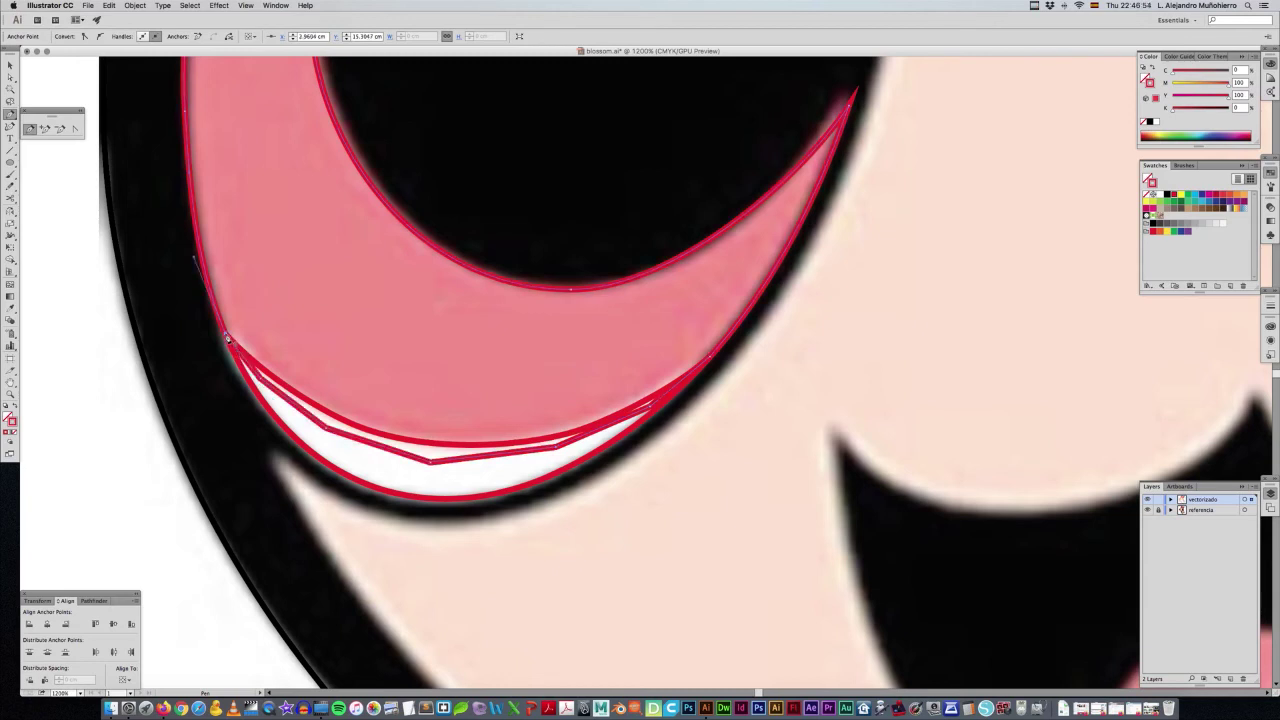
key(v)
click(319, 342)
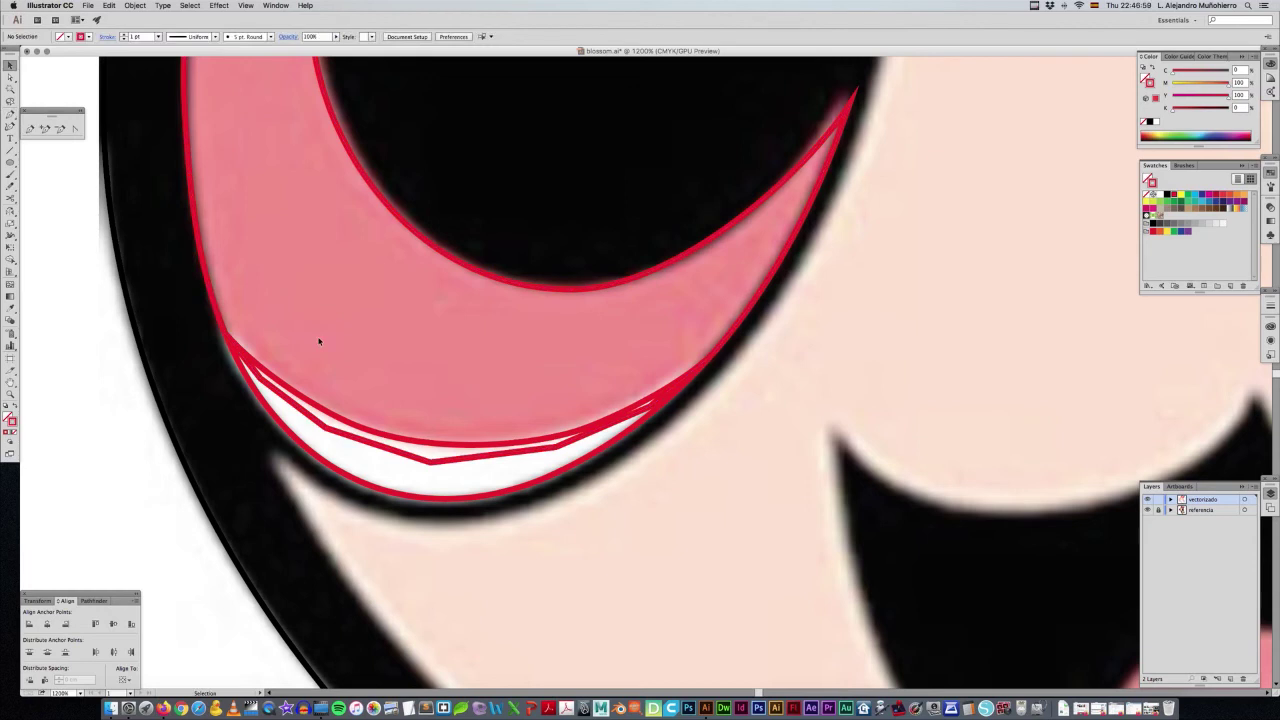
Delete the jagged zigzag path inside the white band and select the band outline.
key(a)
click(380, 449)
key(Delete)
key(v)
click(376, 395)
click(386, 438)
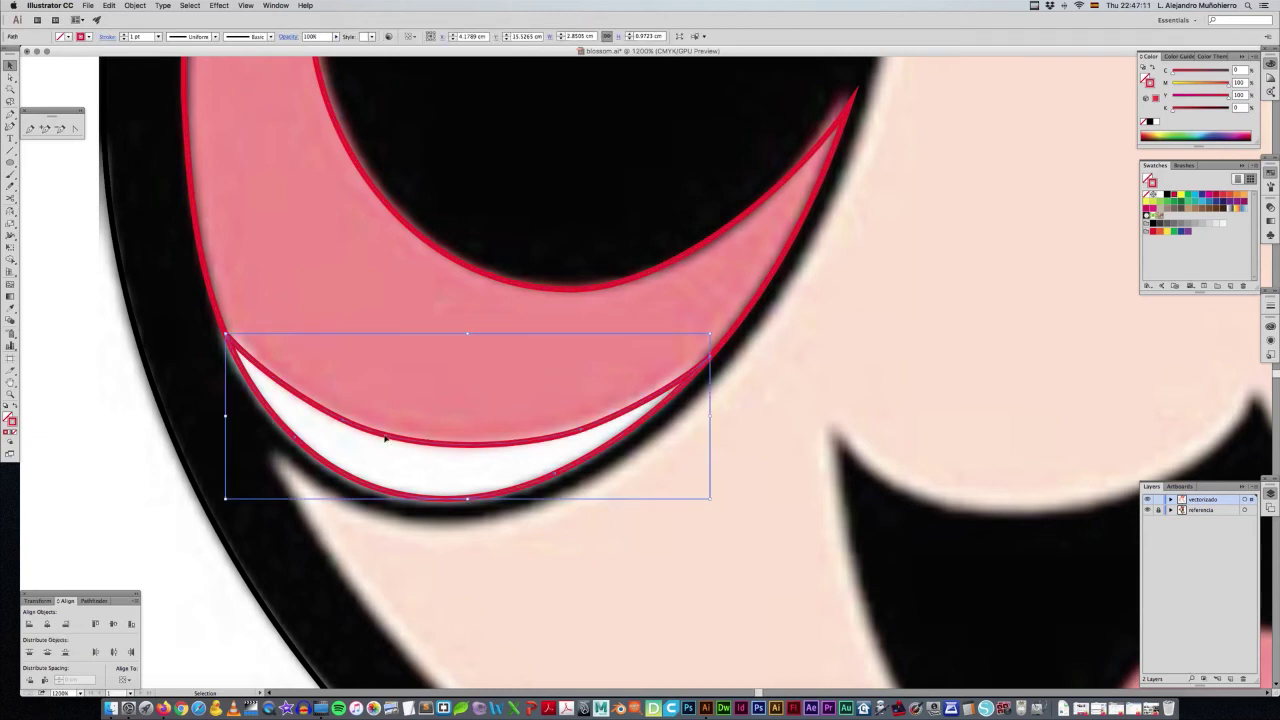
click(431, 466)
click(433, 447)
double_click(437, 522)
key(Escape)
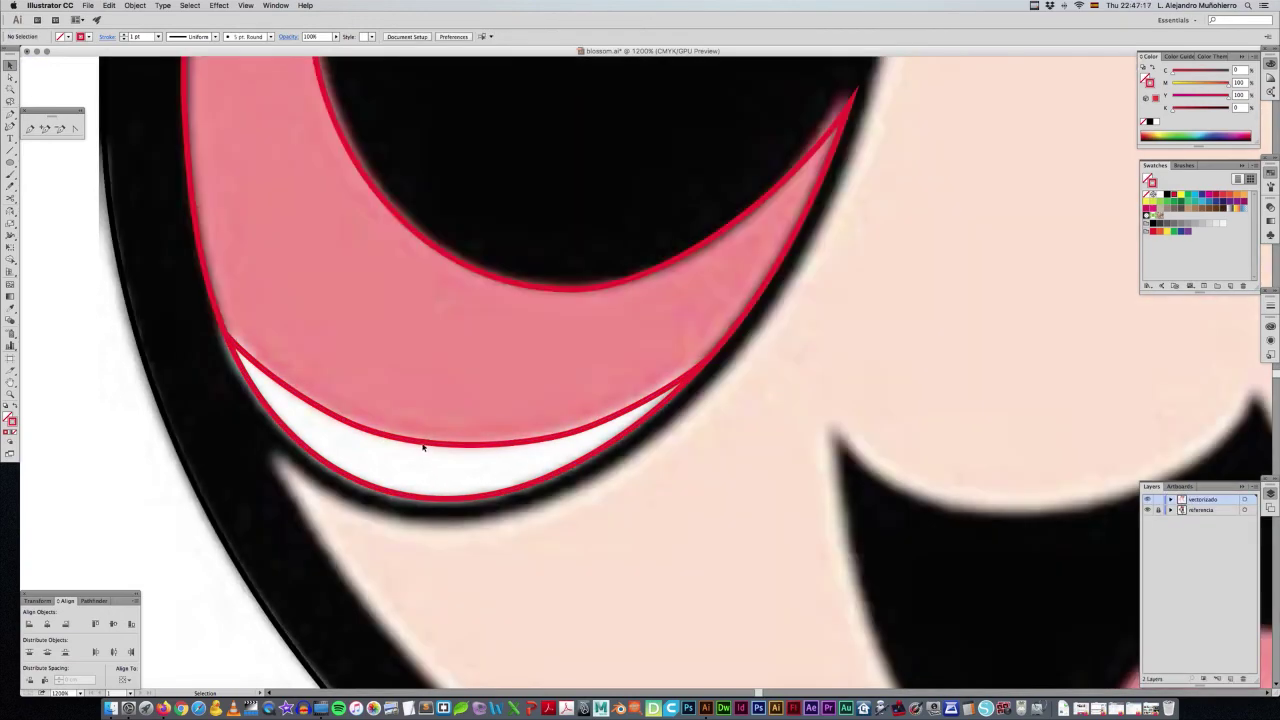
click(424, 466)
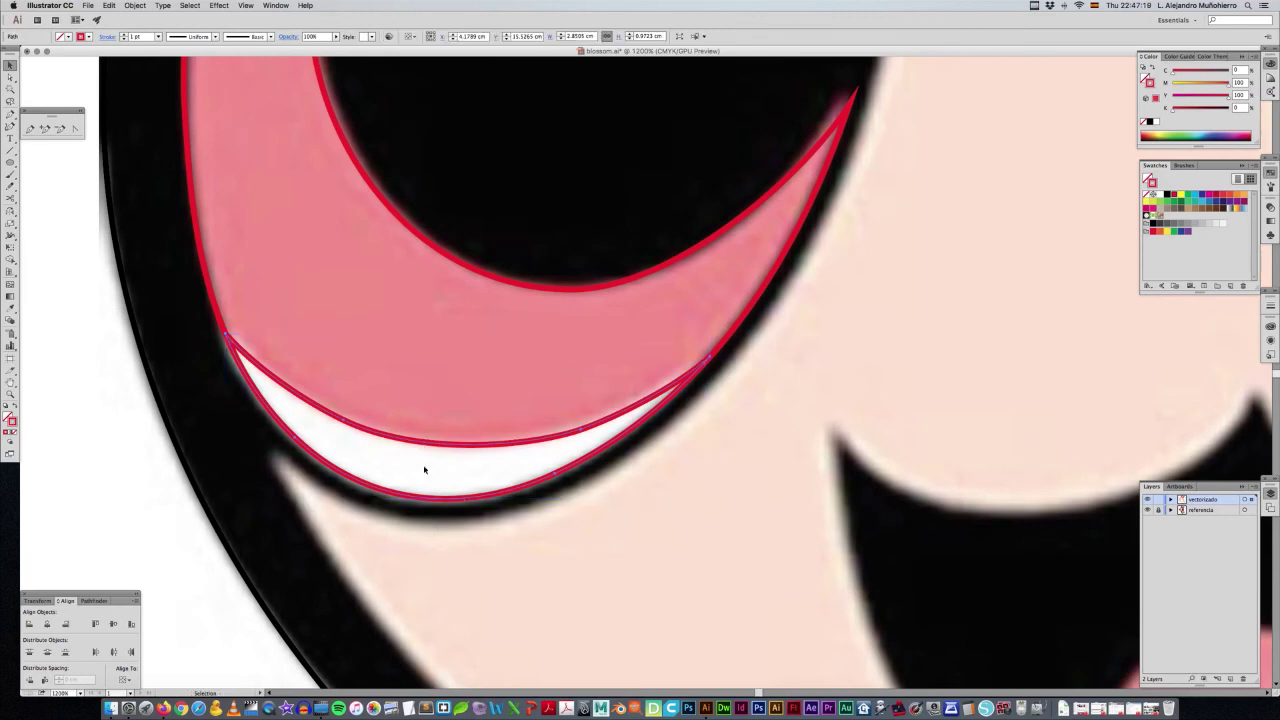
click(420, 479)
click(427, 413)
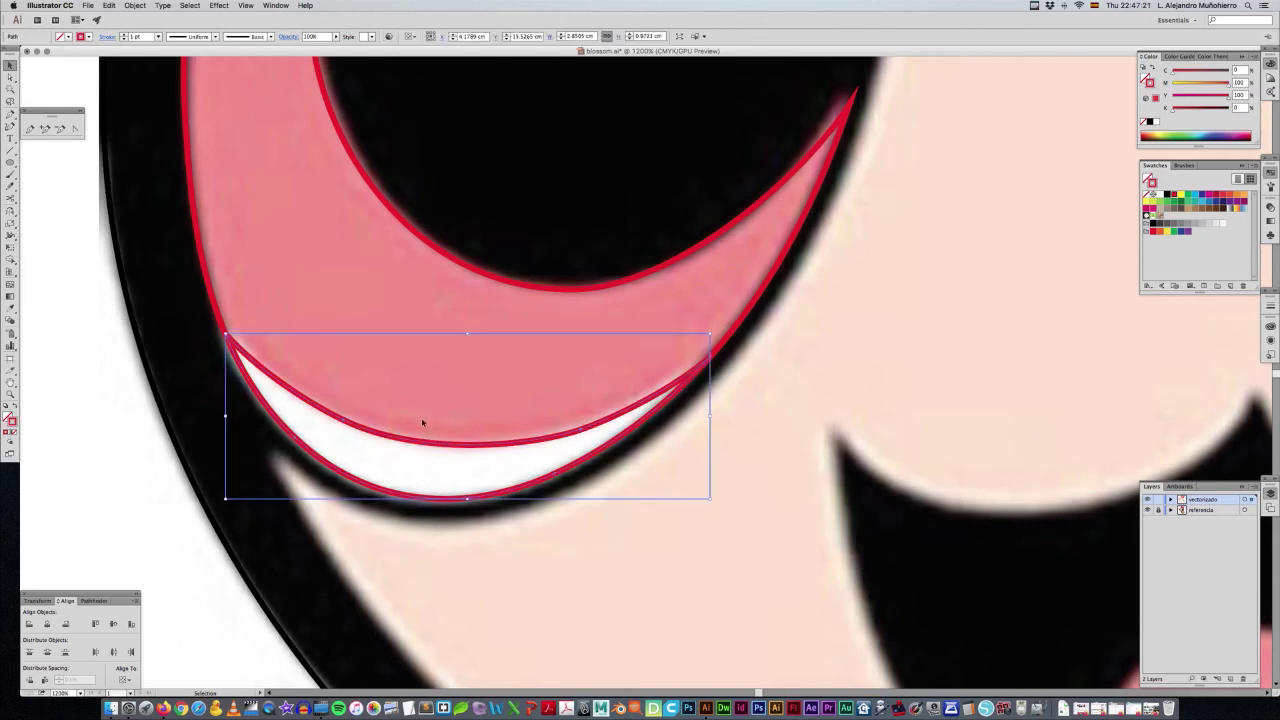
key(Delete)
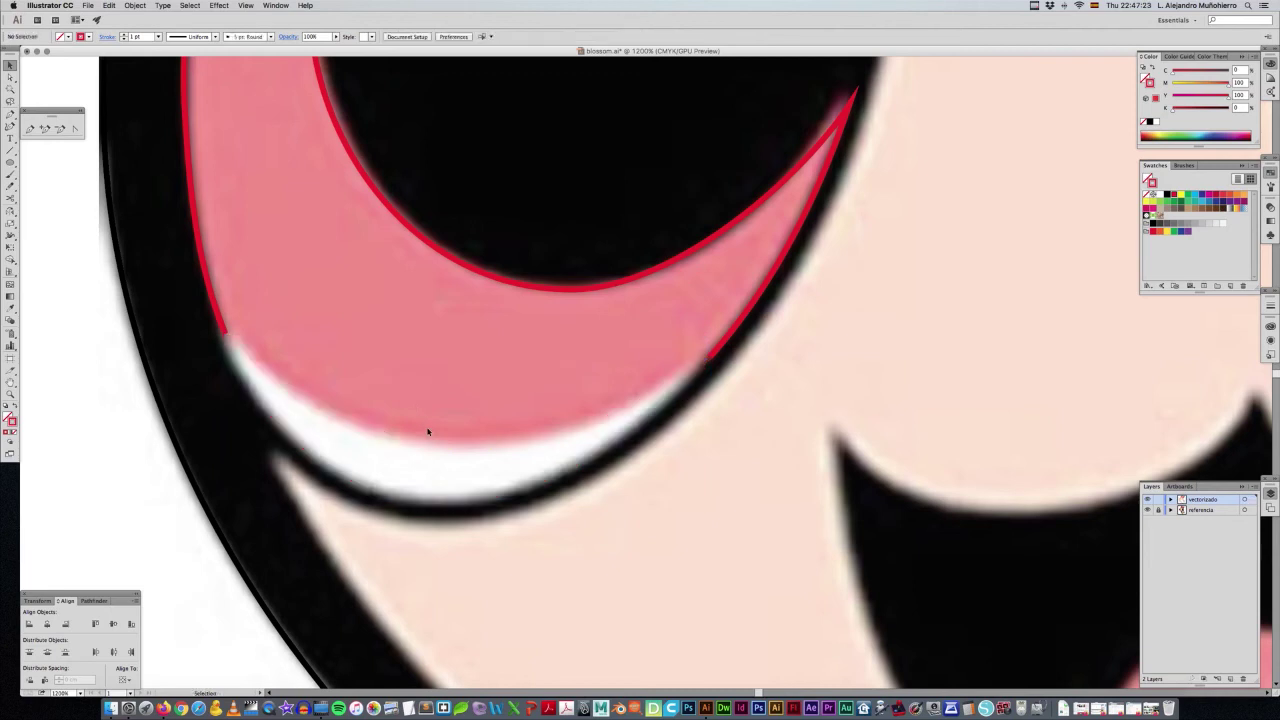
key(ctrl+z)
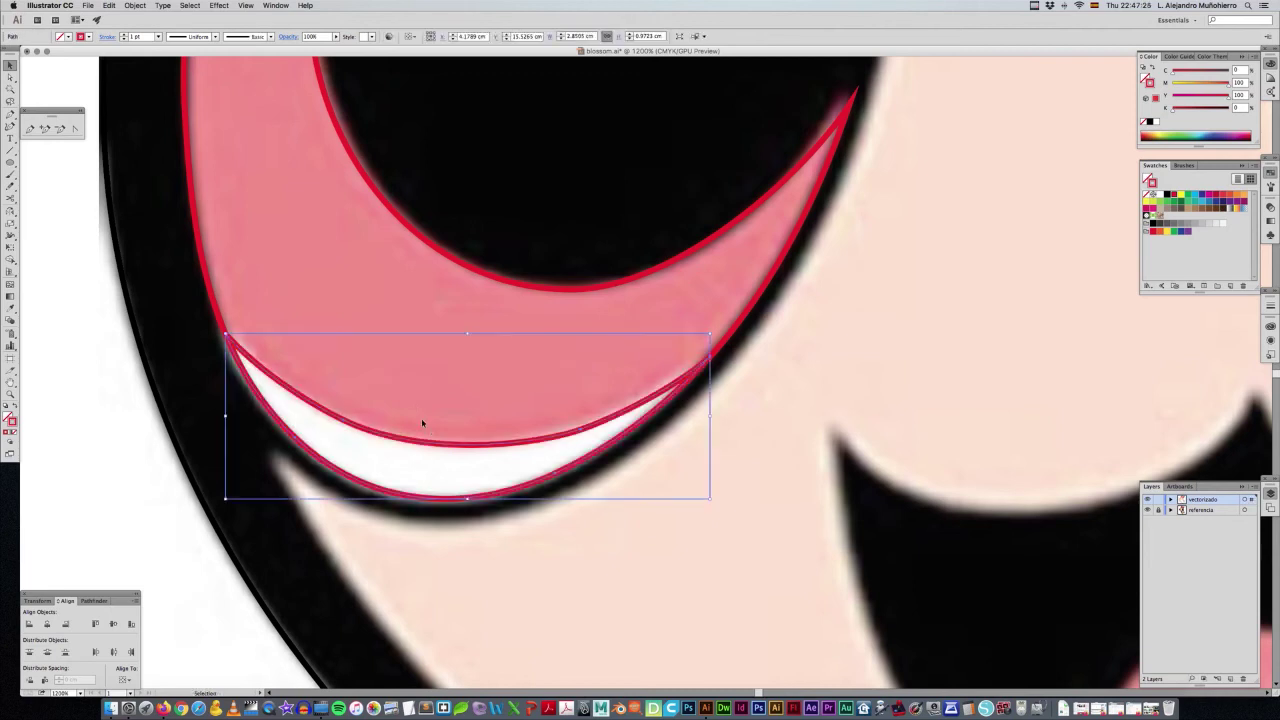
click(135, 5)
mouse_move(140, 80)
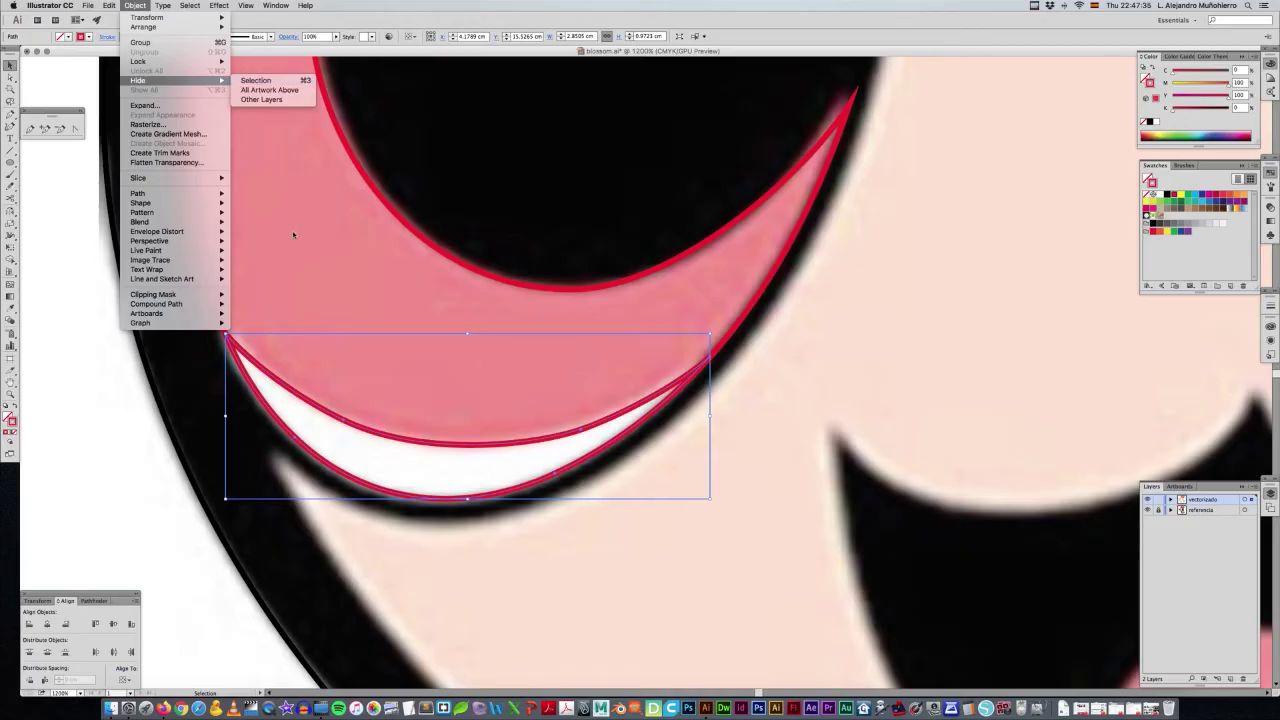
click(293, 235)
click(385, 370)
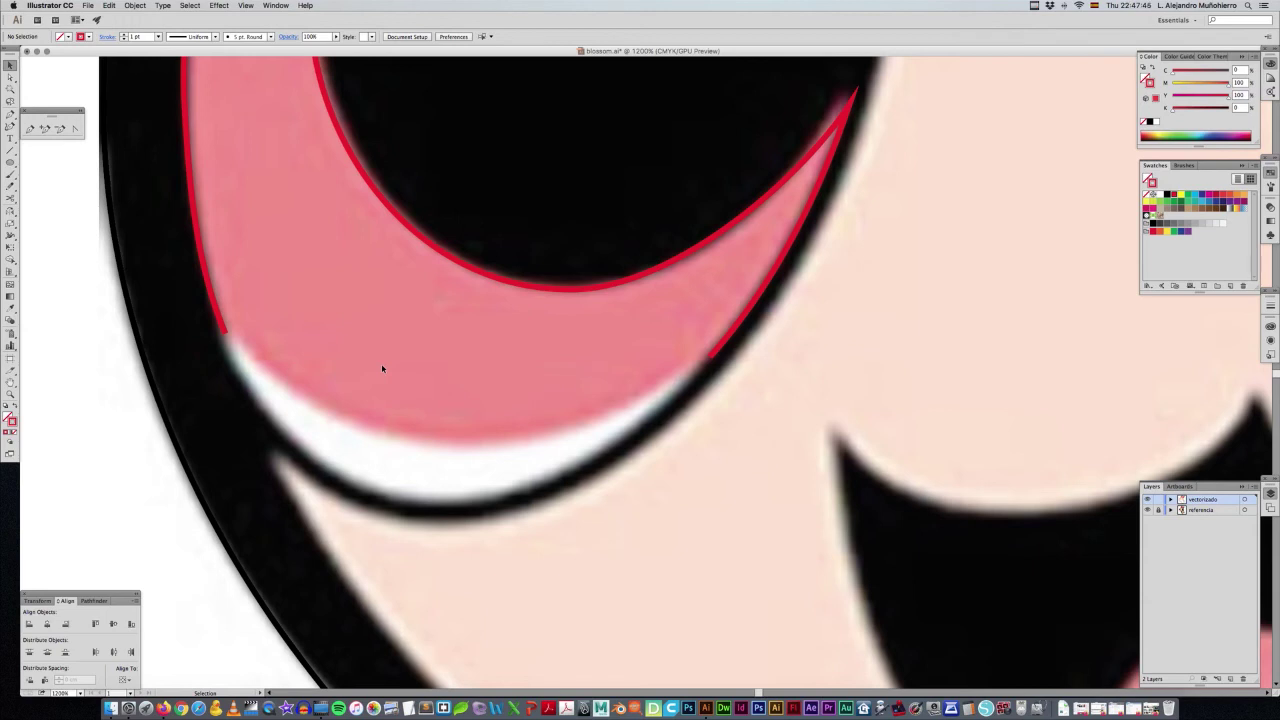
key(ctrl+z)
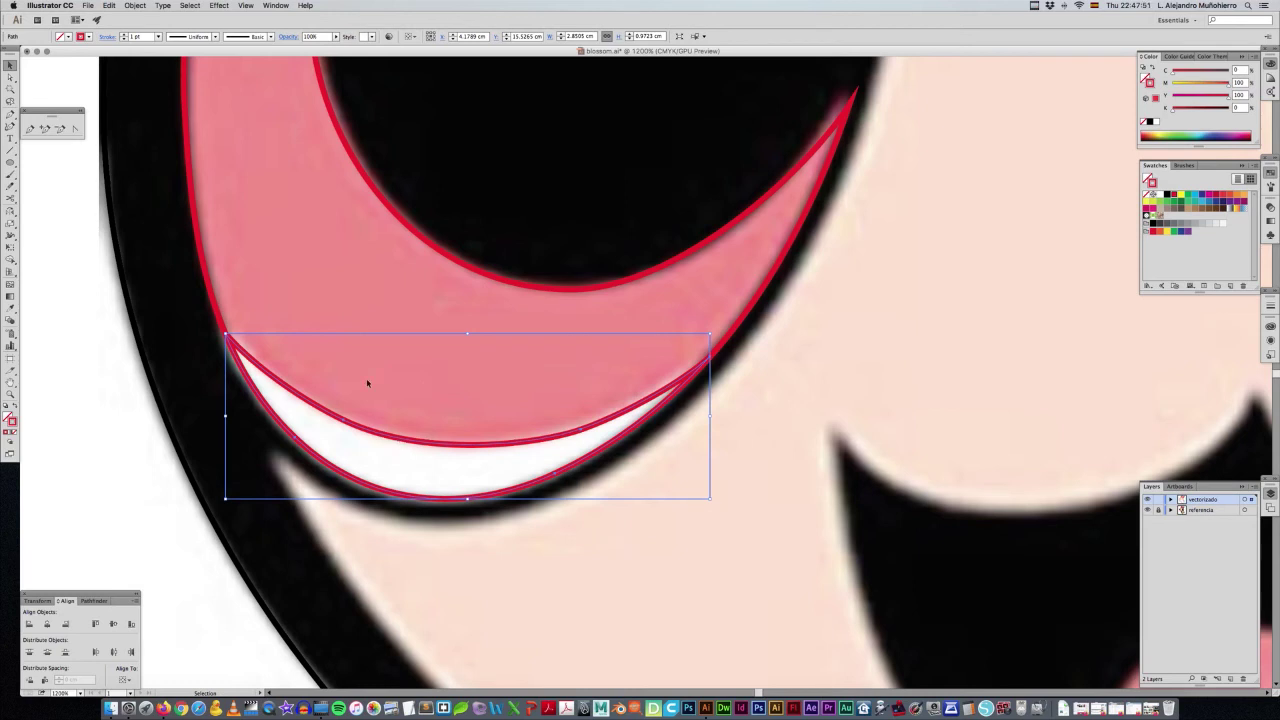
key(c)
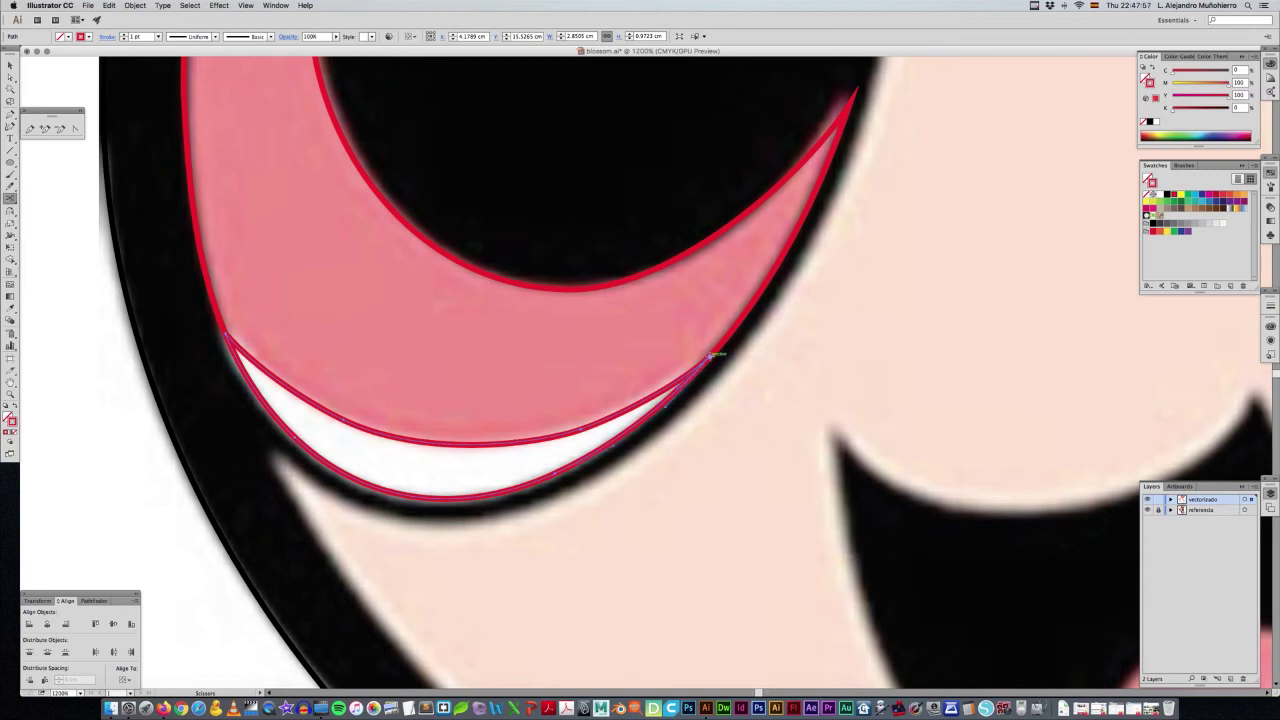
Cut the white outline at the left and right junctions and delete its lower red curve.
click(710, 355)
click(226, 334)
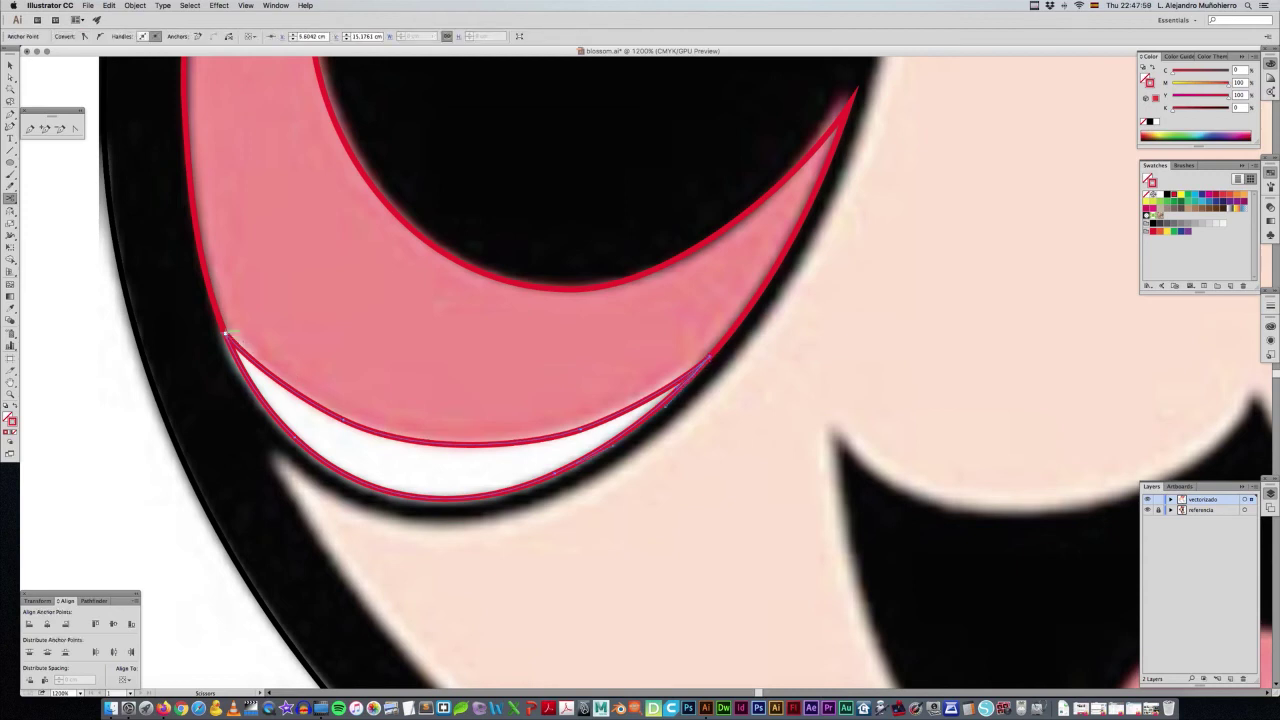
key(v)
click(387, 362)
click(383, 493)
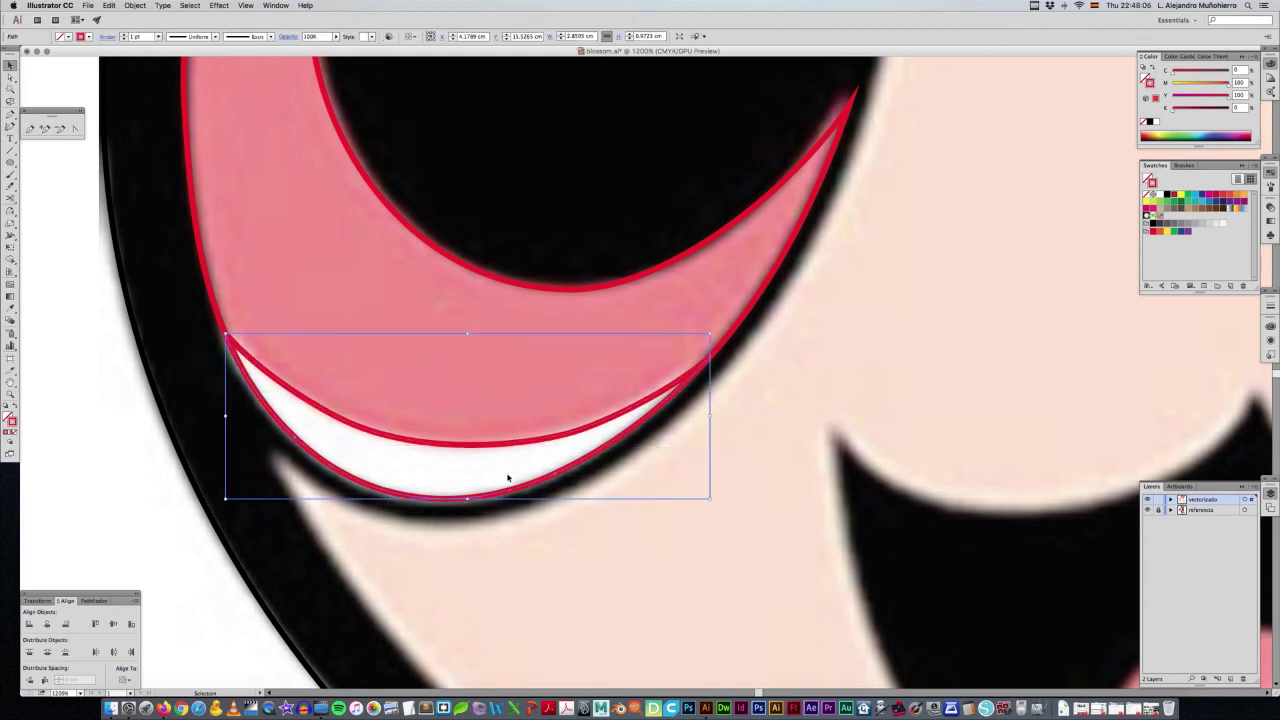
key(Delete)
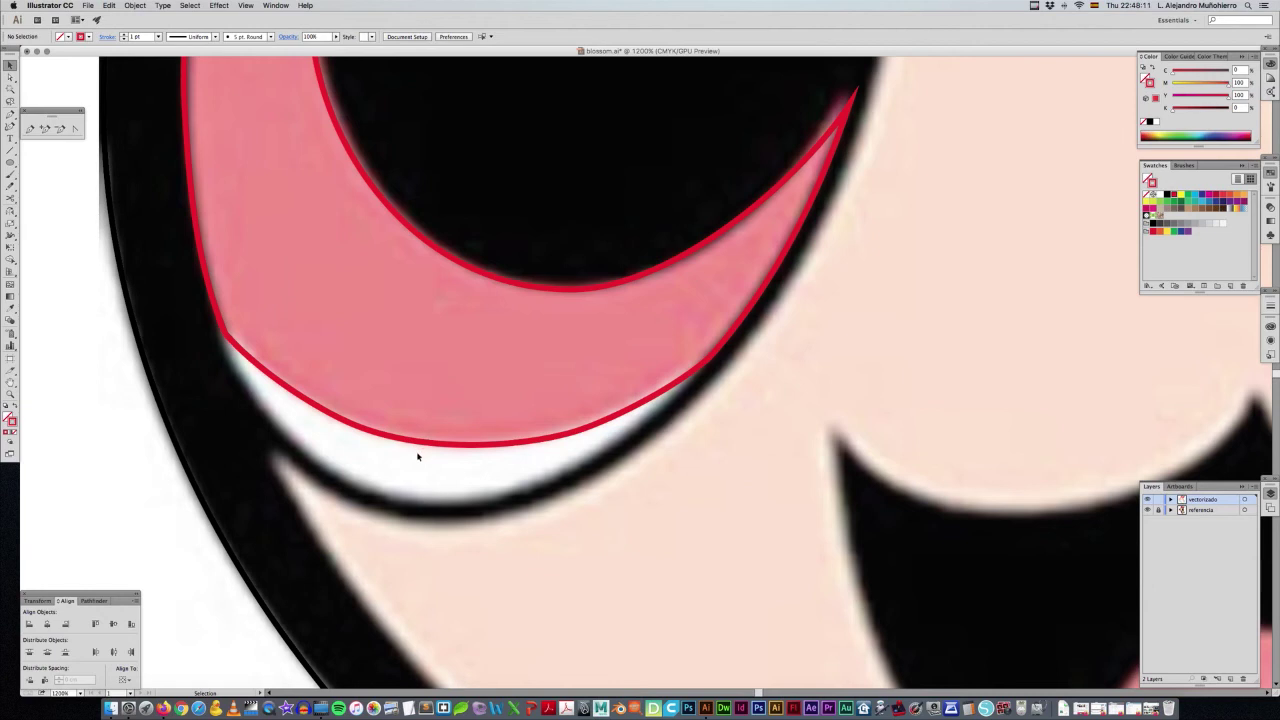
key(a)
click(702, 355)
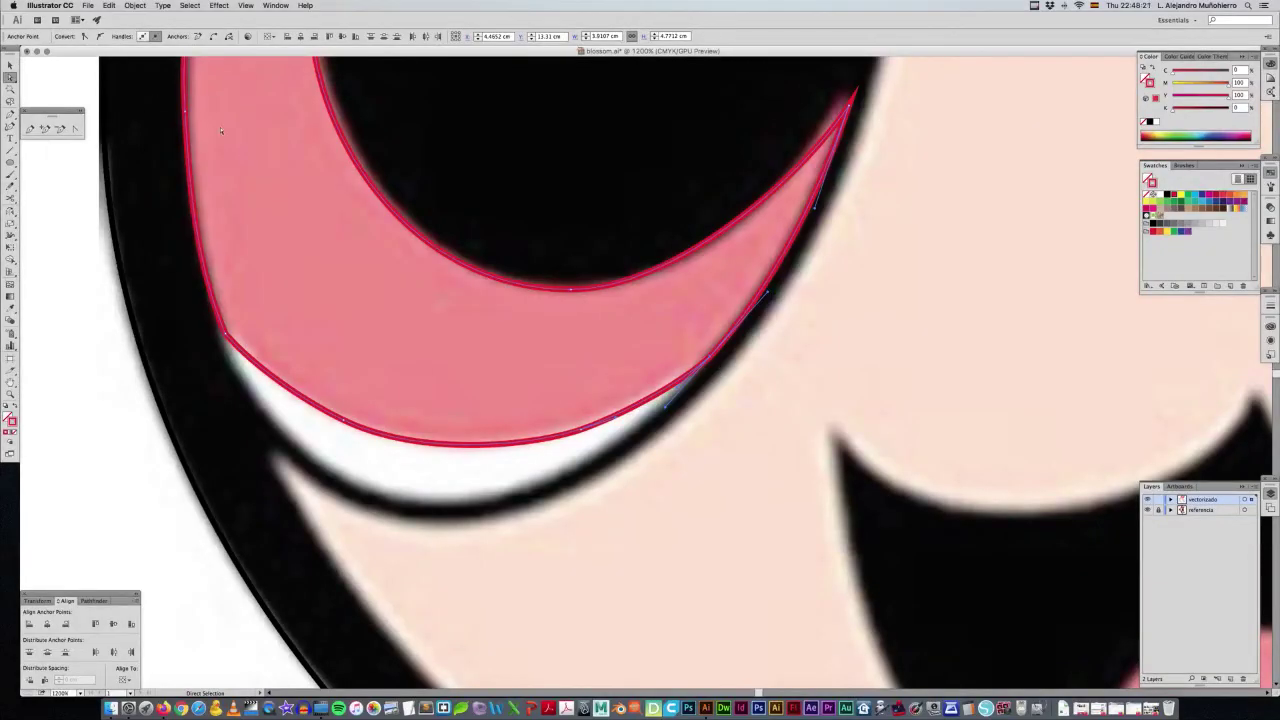
Join the pink outline's open ends into one closed path and tidy its left corner anchor.
click(134, 5)
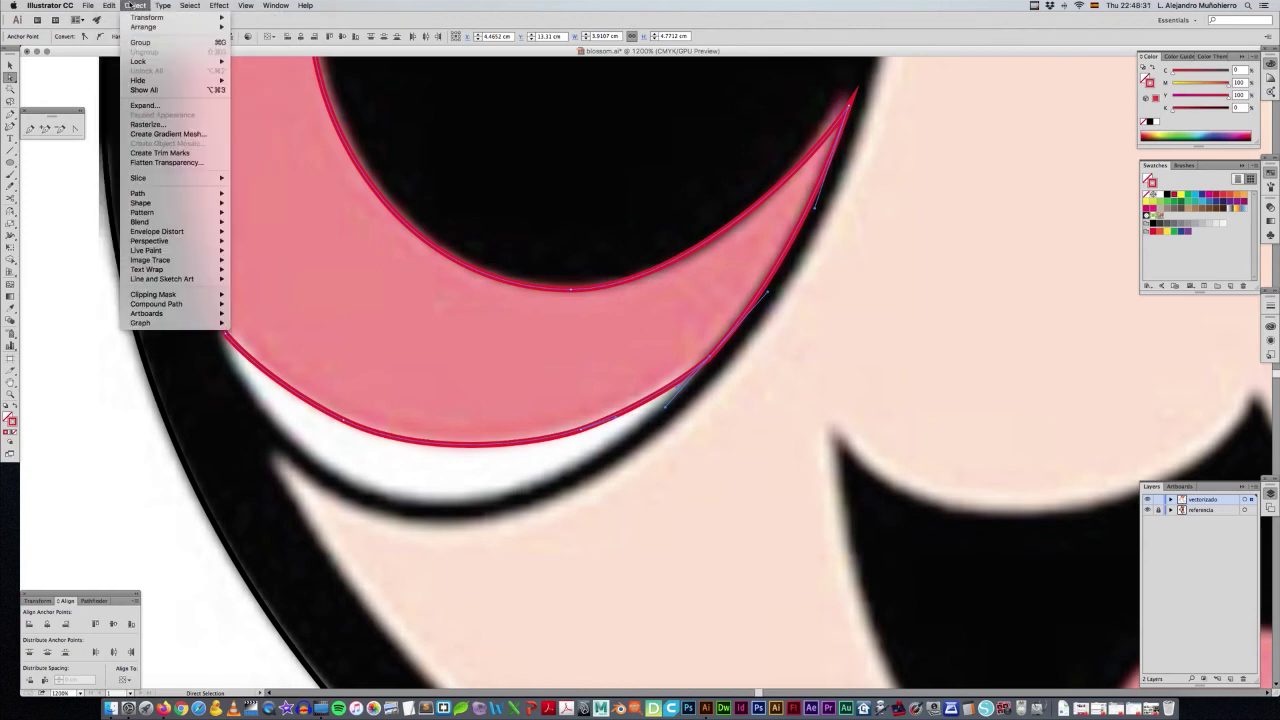
mouse_move(160, 193)
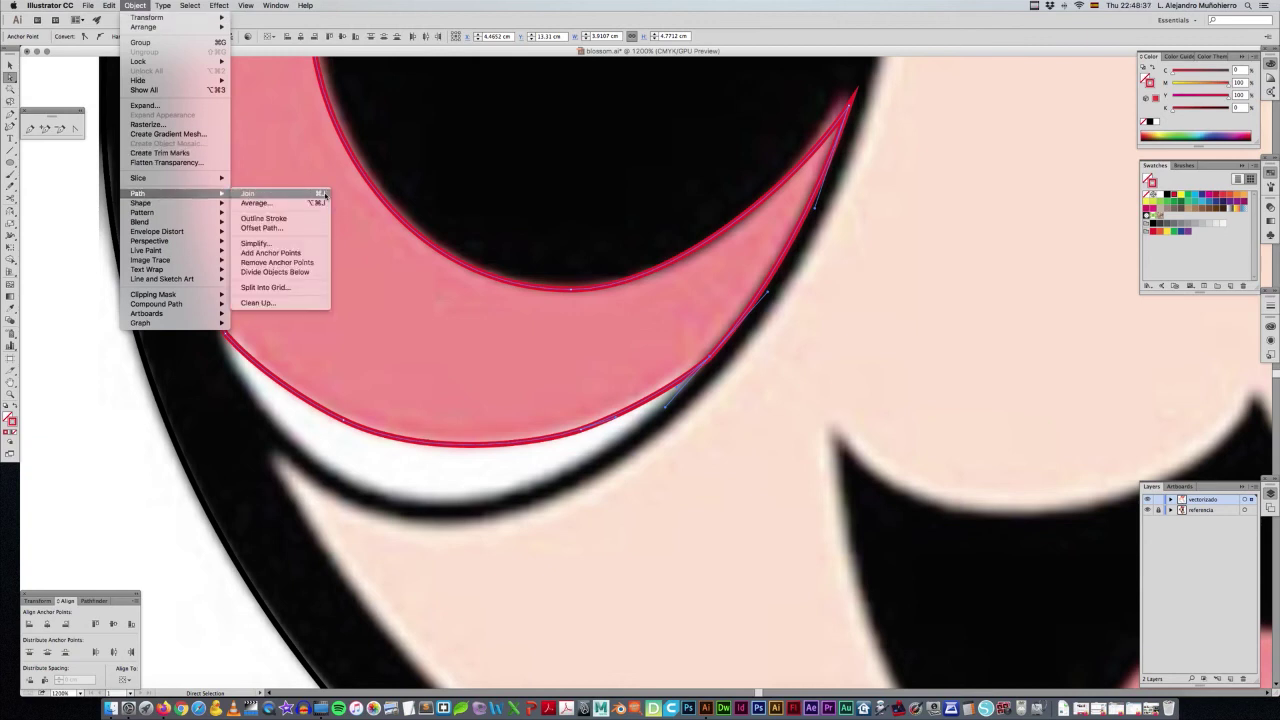
click(545, 296)
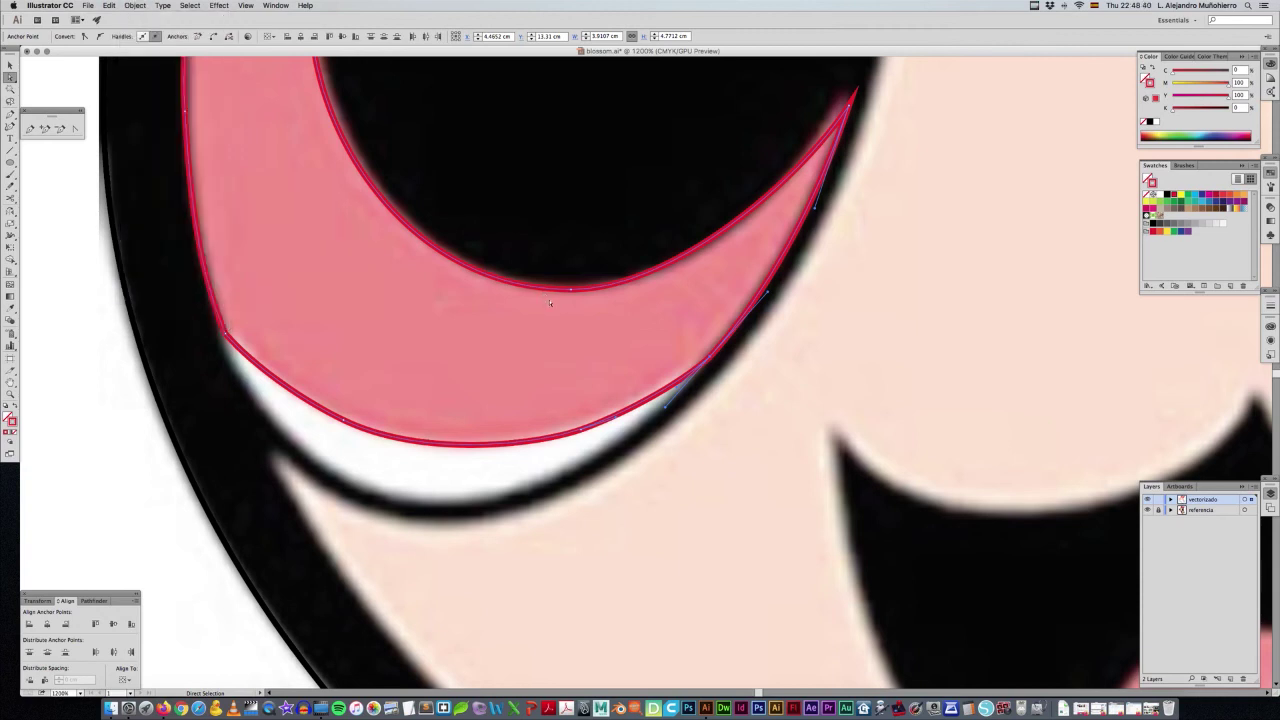
key(v)
click(714, 366)
mouse_move(716, 364)
mouse_down()
mouse_move(720, 380)
mouse_move(714, 371)
mouse_up()
drag(850, 443, 186, 94)
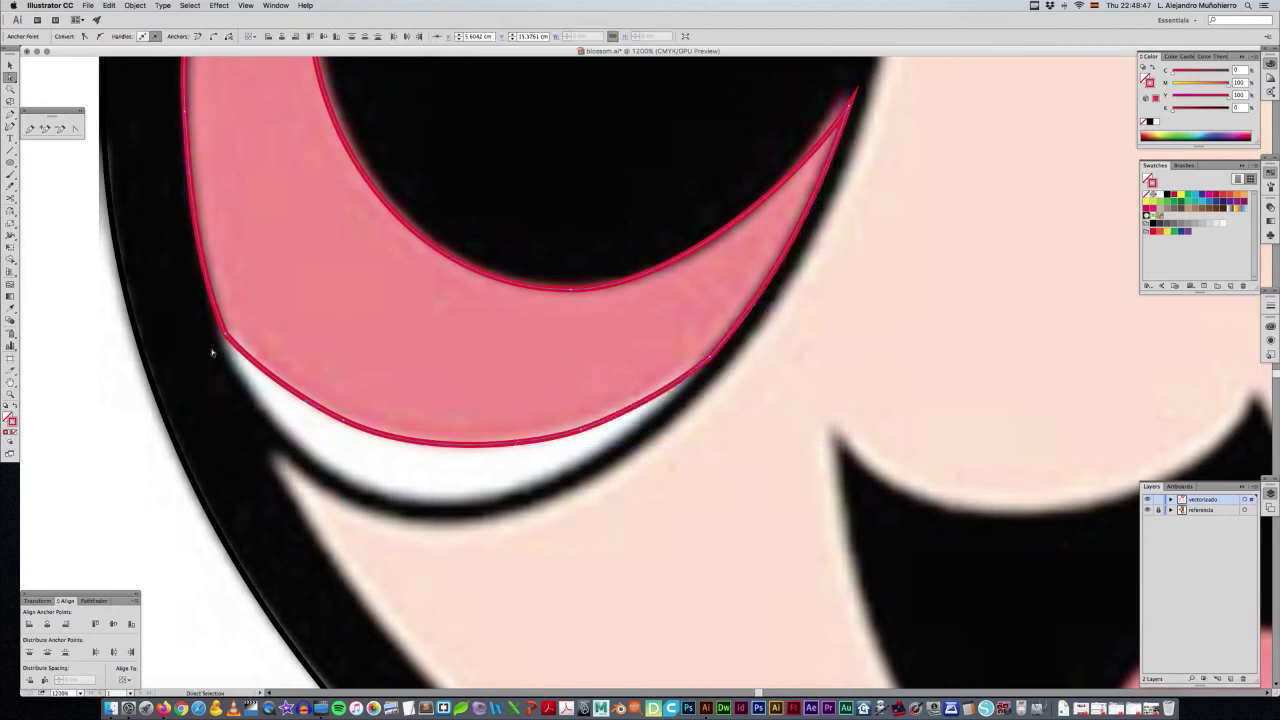
key(v)
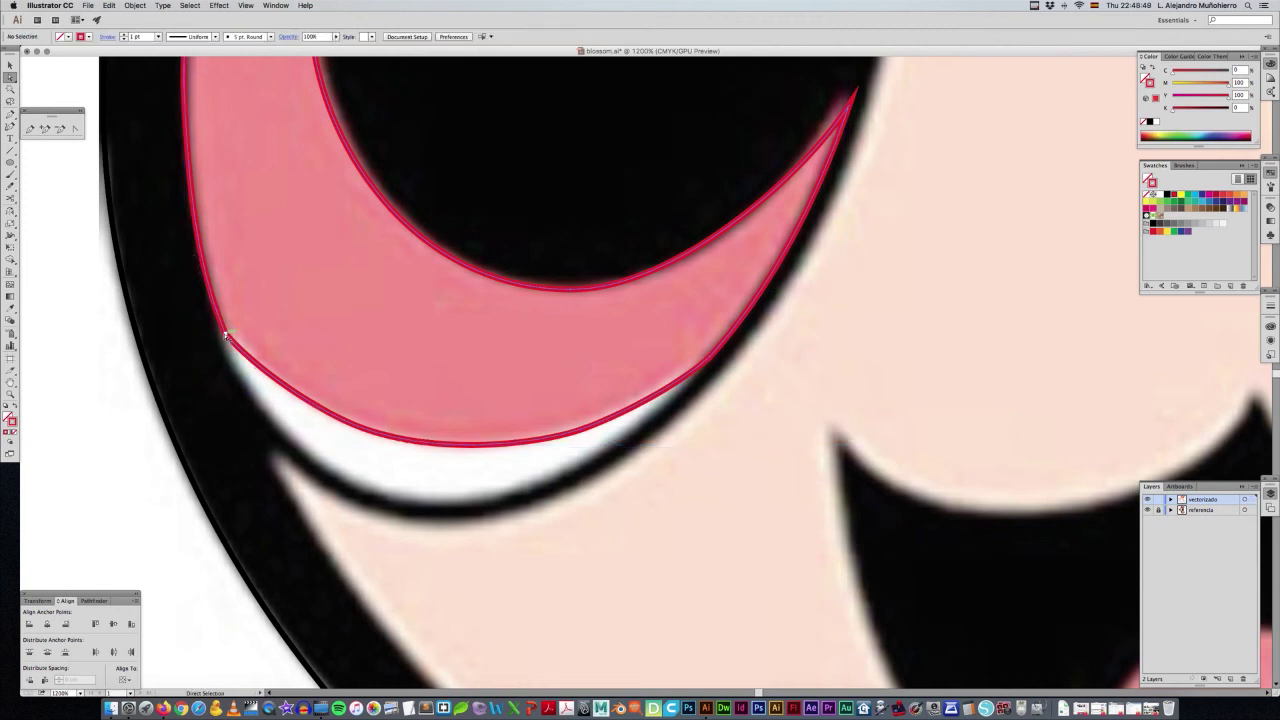
click(226, 334)
key(ctrl+shift+a)
key(v)
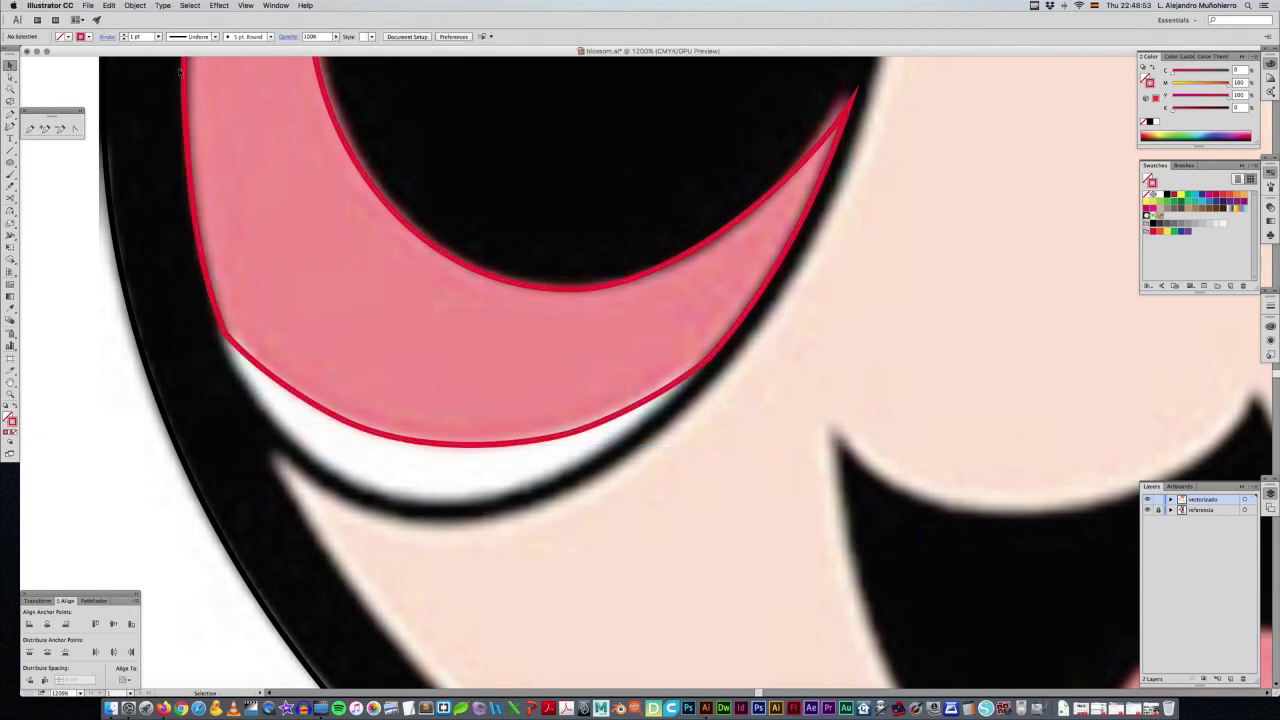
Reveal the hidden white eye shape with Show All.
click(136, 6)
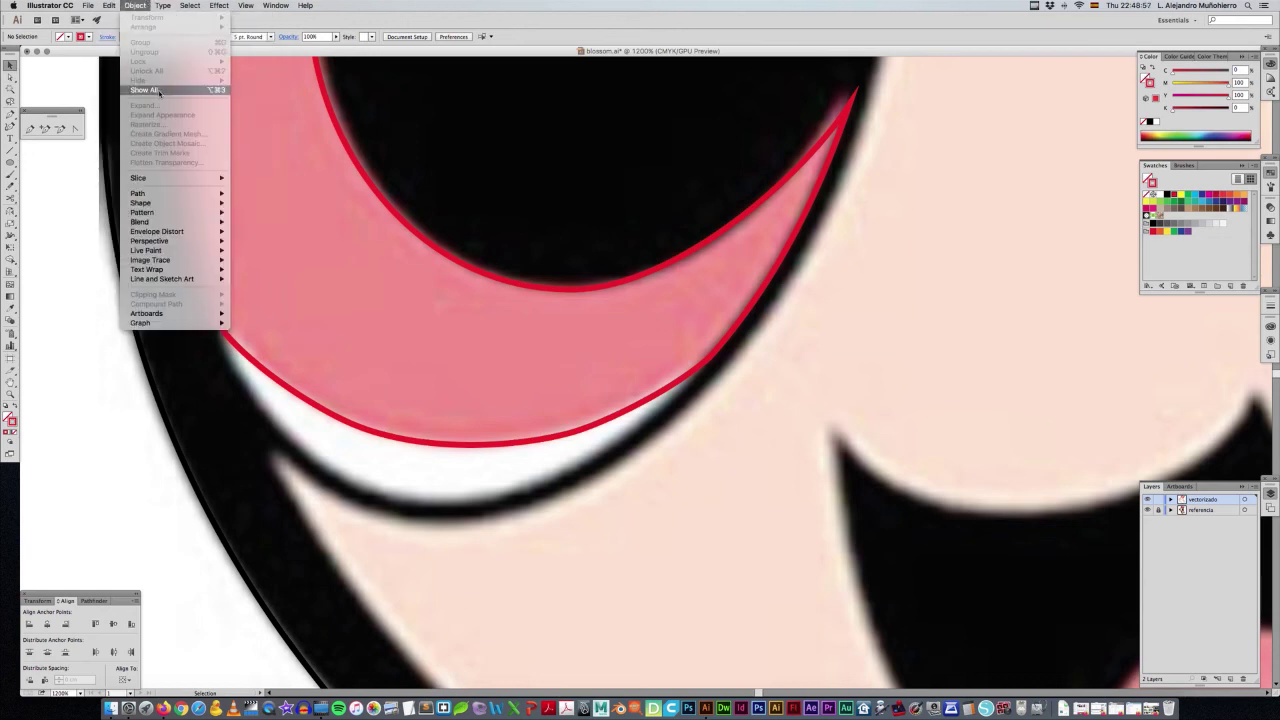
click(155, 91)
click(411, 397)
Remove the red strokes from the white band and pink eye shapes using the Eyedropper.
click(388, 490)
key(i)
click(405, 467)
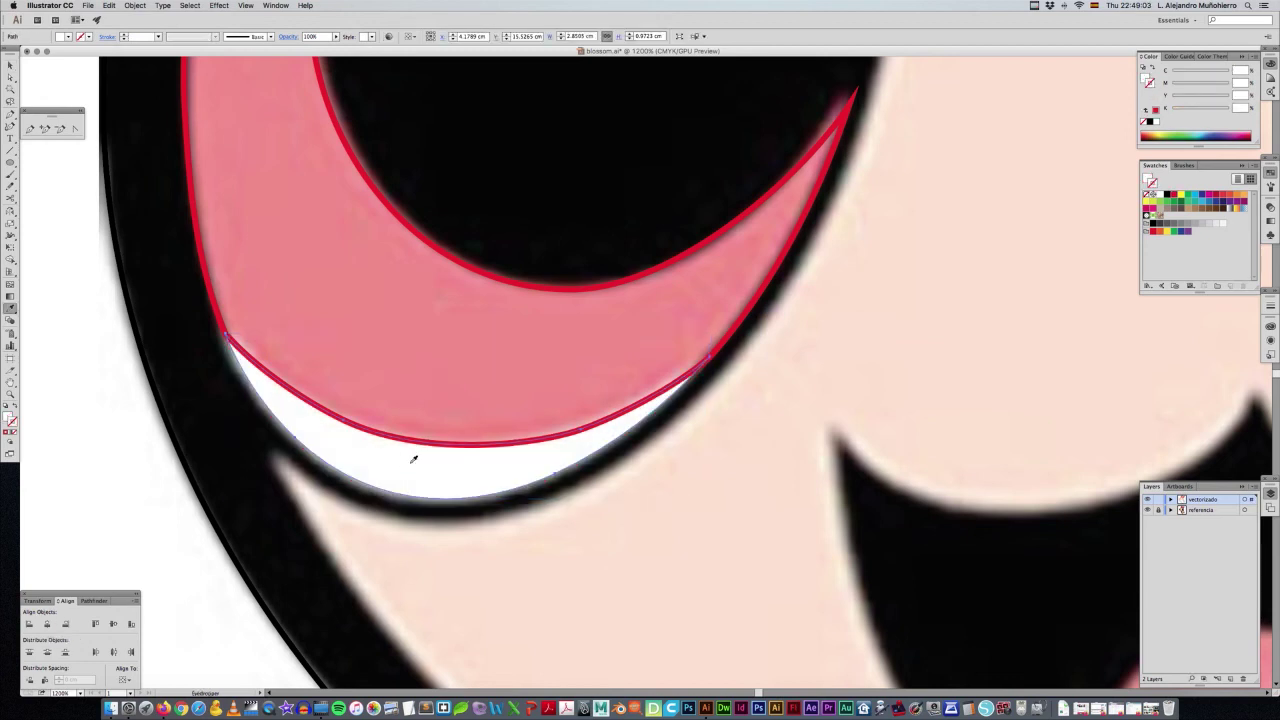
key(v)
click(660, 351)
key(i)
click(520, 417)
key(v)
click(723, 499)
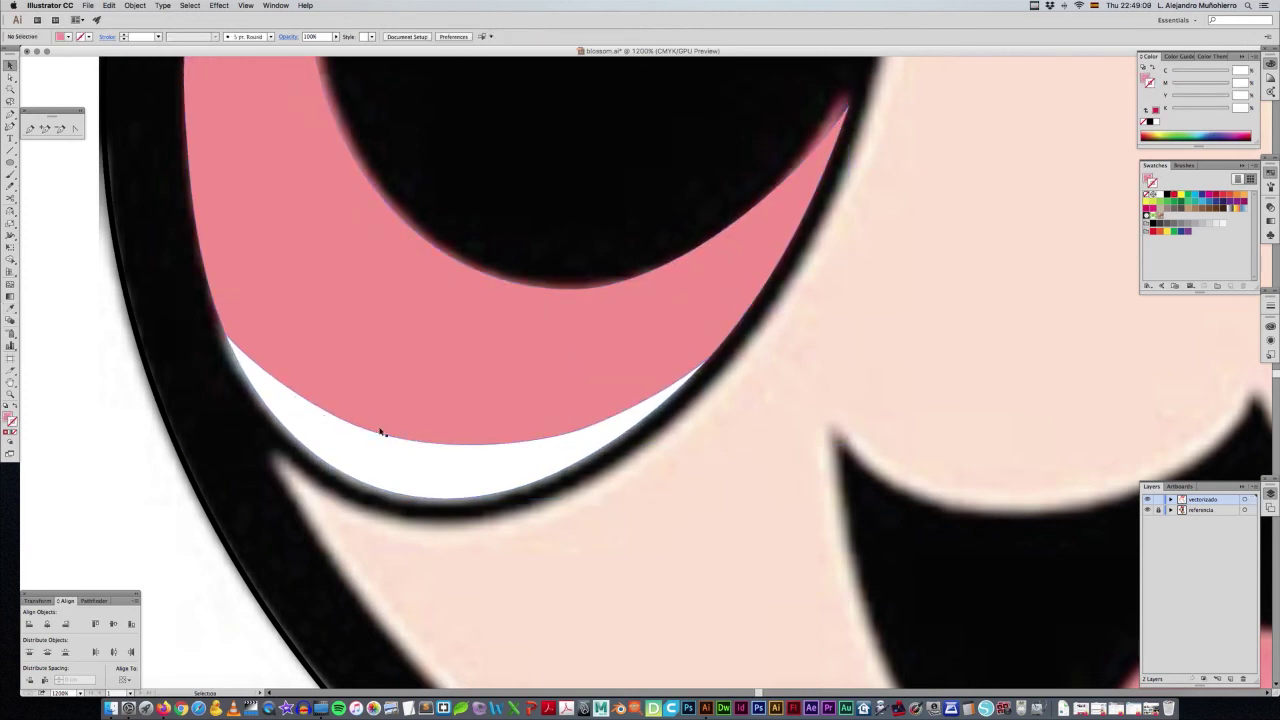
Swap the black outline shape's stroke to a solid black fill.
click(228, 492)
key(shift+x)
click(163, 584)
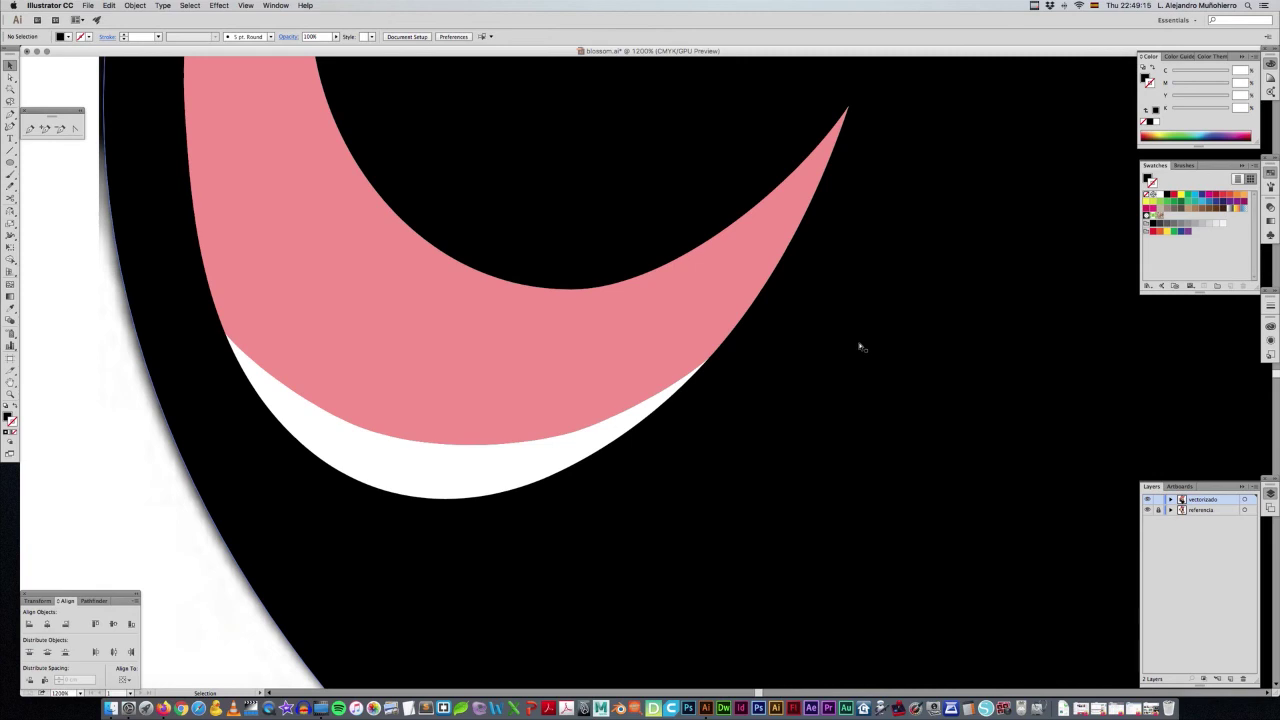
key(super+equal)
key(super+equal)
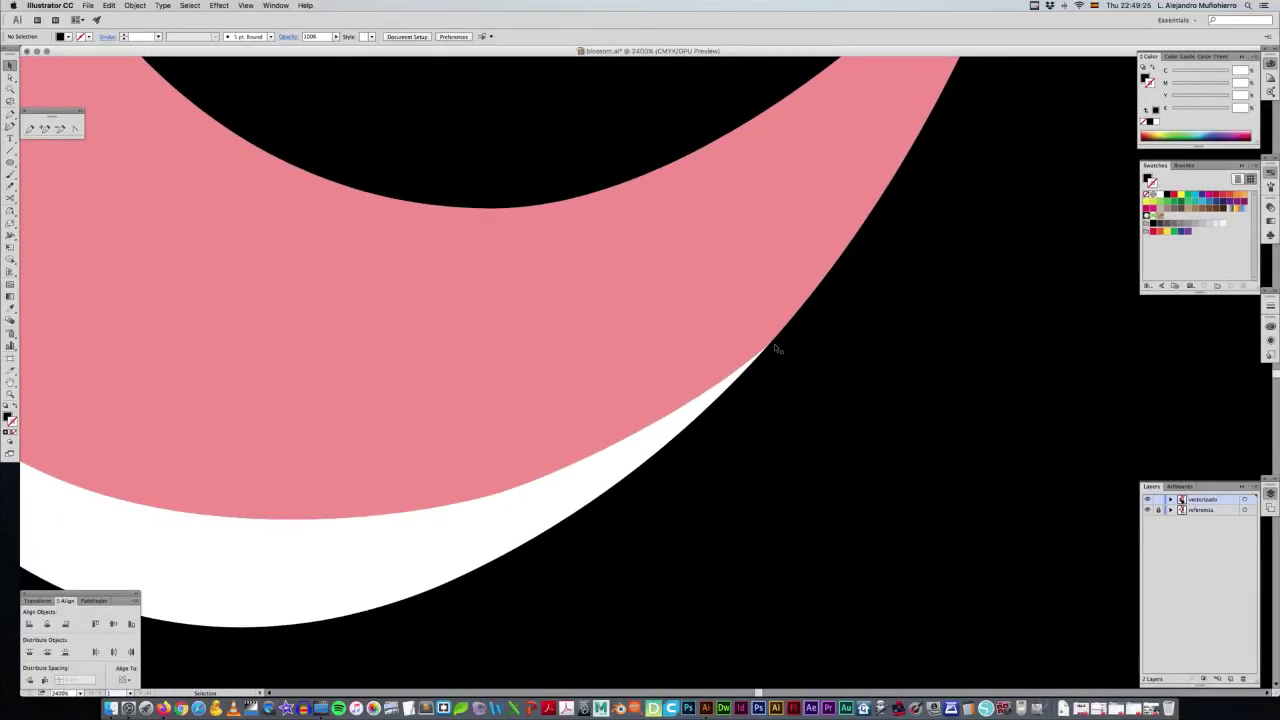
key(ctrl+minus)
key(ctrl+minus)
key(ctrl+minus)
key(ctrl+minus)
key(ctrl+minus)
key(ctrl+minus)
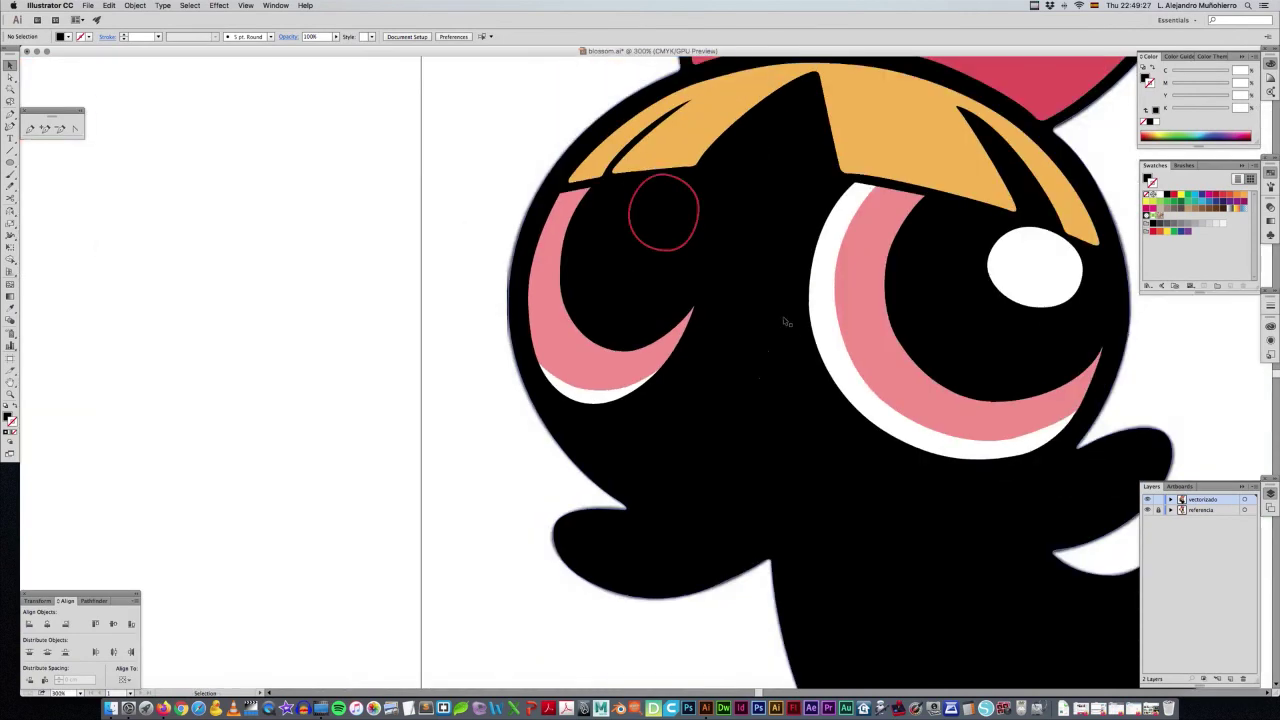
Give the left eye's red circle the right highlight's white fill.
click(648, 242)
key(i)
click(1025, 258)
key(v)
Make the black face shape stroke-only with no fill, and save the document.
click(756, 391)
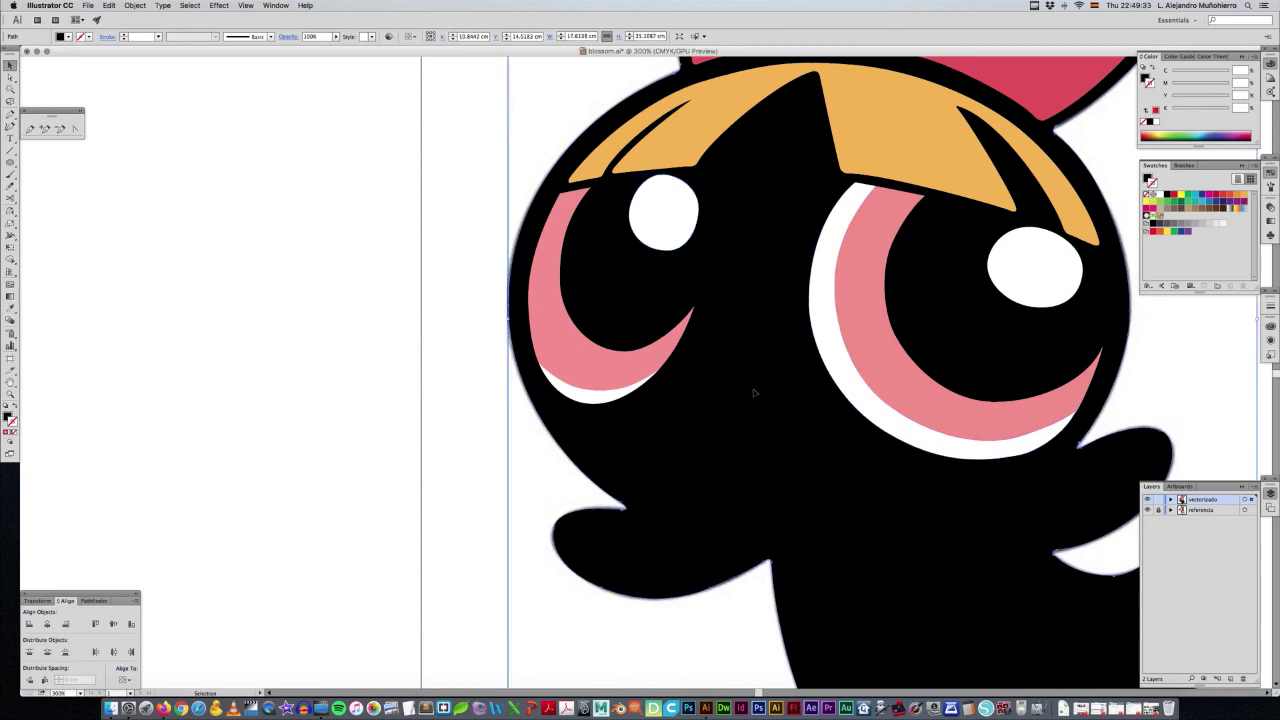
key(shift+x)
click(473, 436)
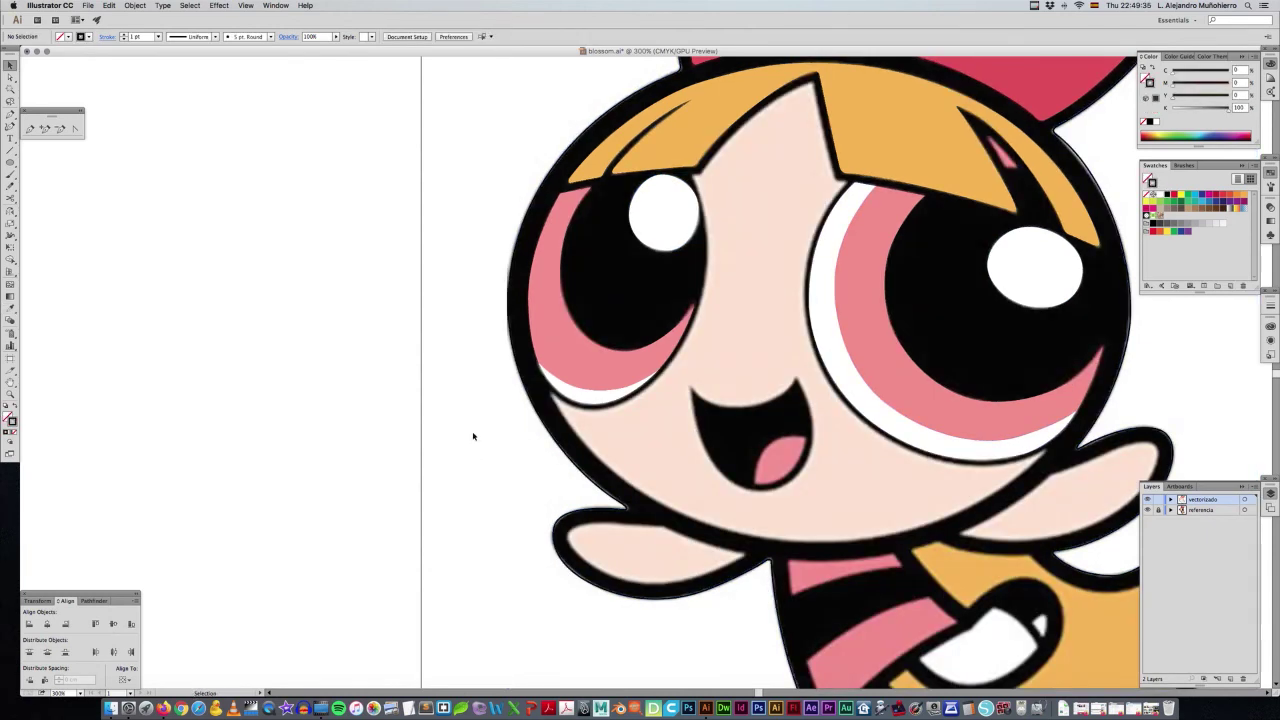
key(a)
key(super+s)
key(a)
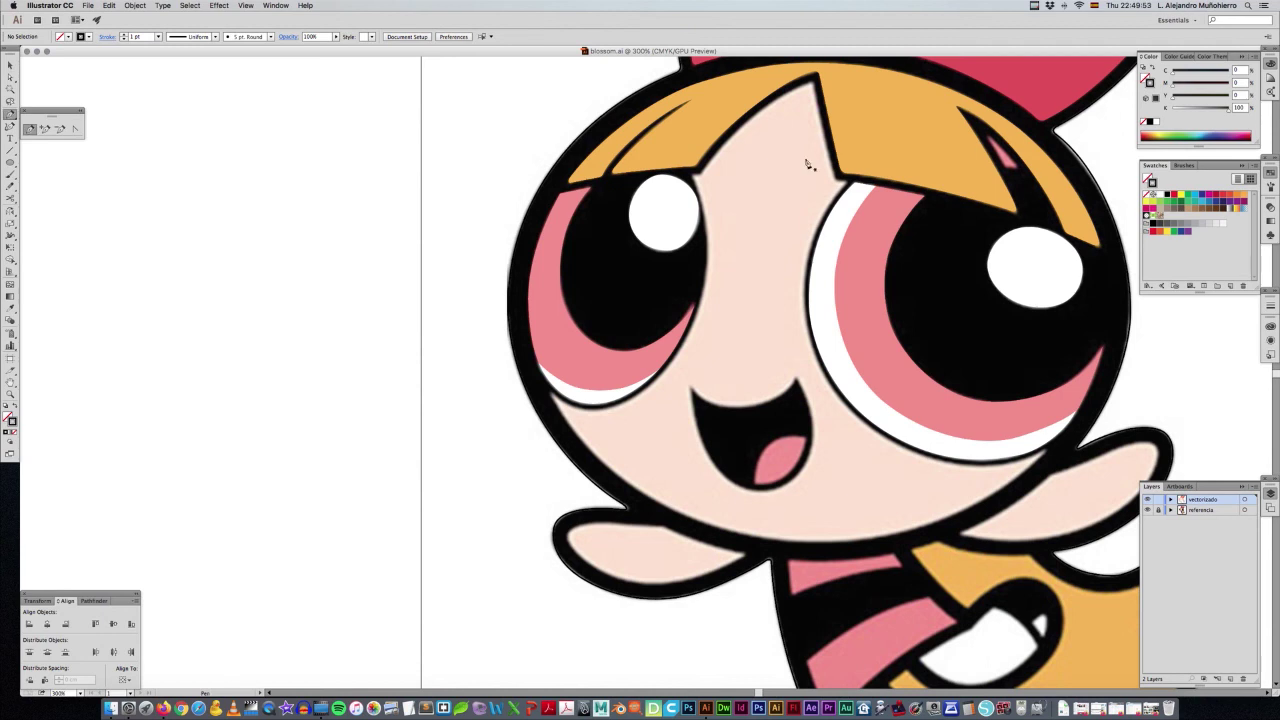
Start a red pen path at the hair top and curve it along the right eye's lower outline.
key(p)
click(807, 88)
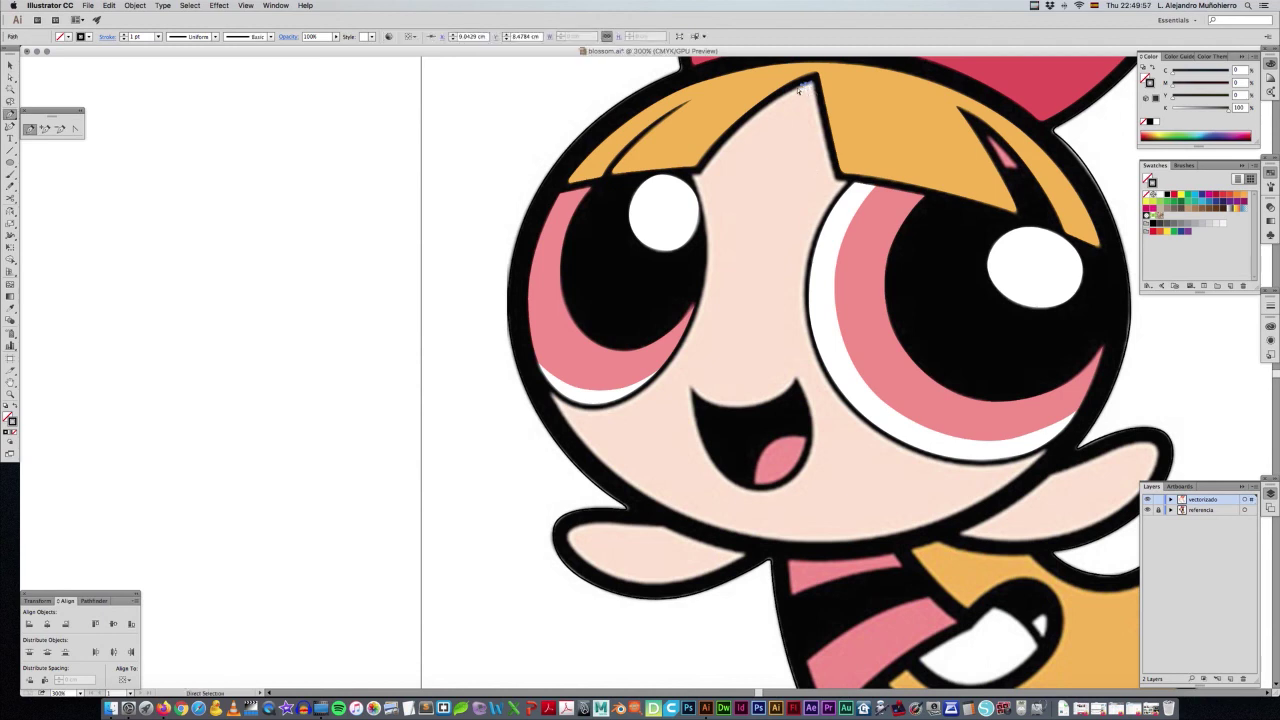
click(699, 174)
key(a)
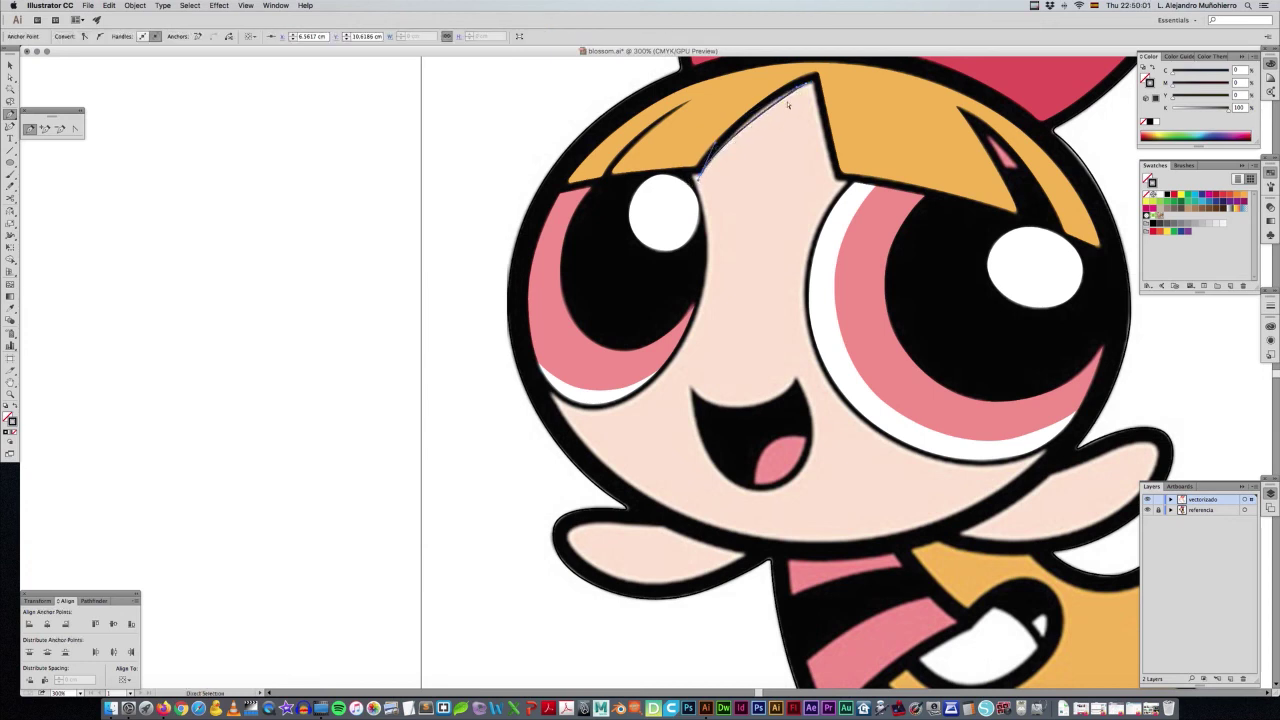
key(p)
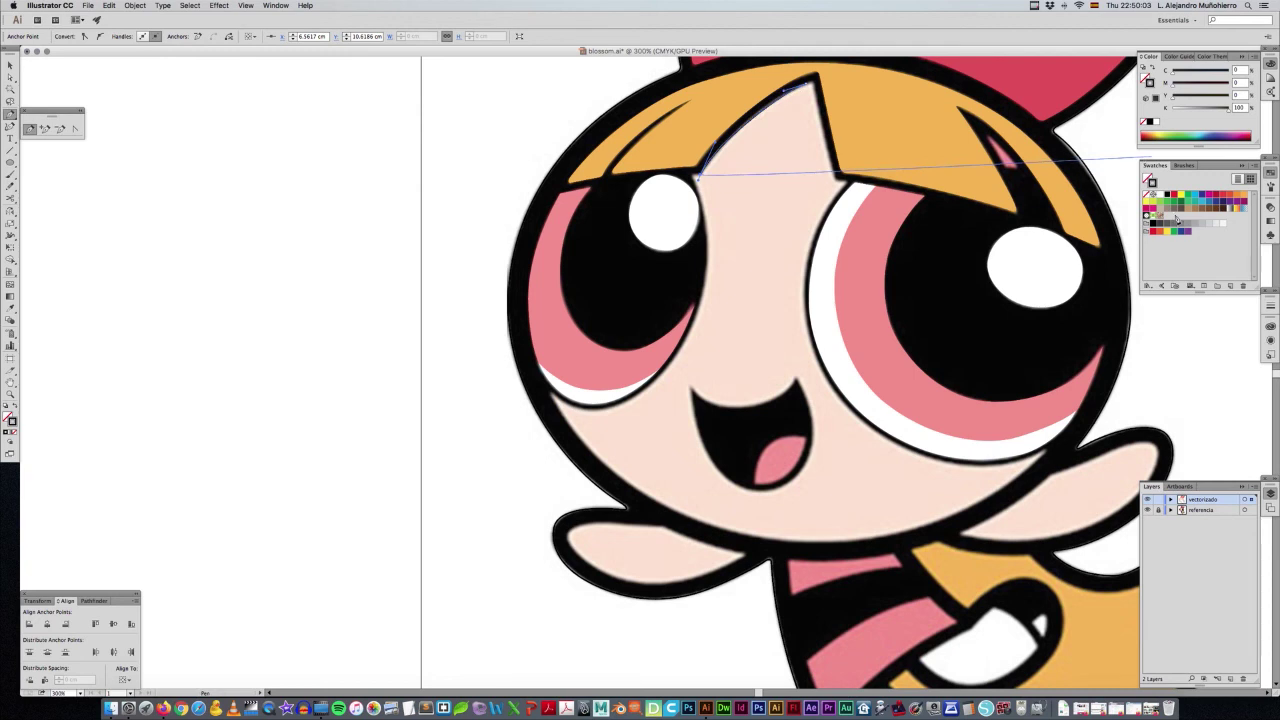
click(1175, 195)
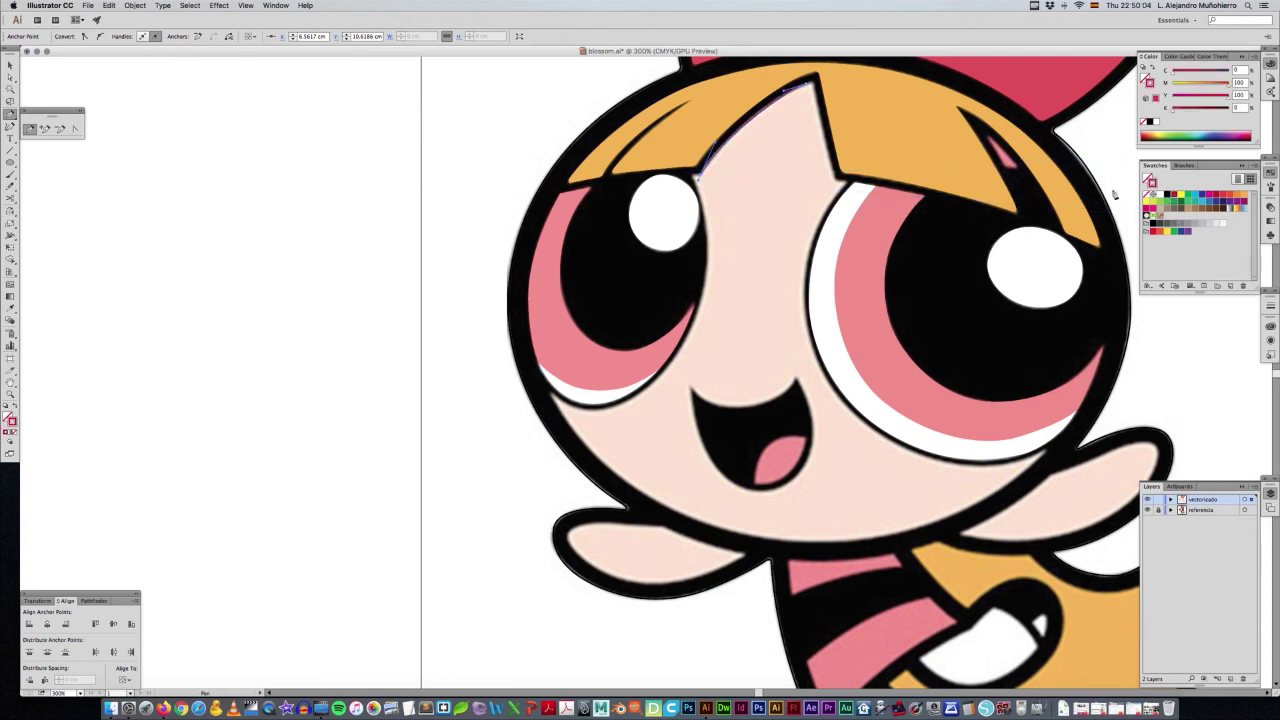
click(697, 176)
drag(717, 298, 703, 305)
drag(705, 300, 698, 318)
drag(608, 412, 545, 428)
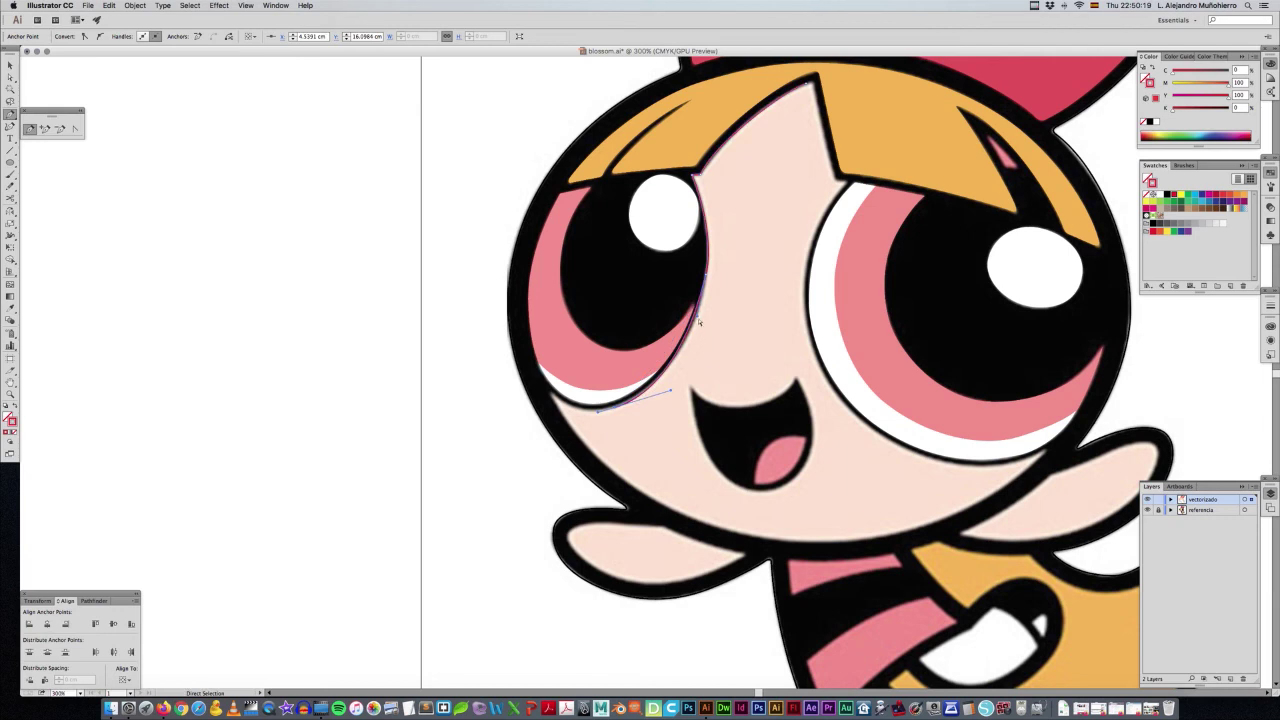
click(556, 402)
click(550, 396)
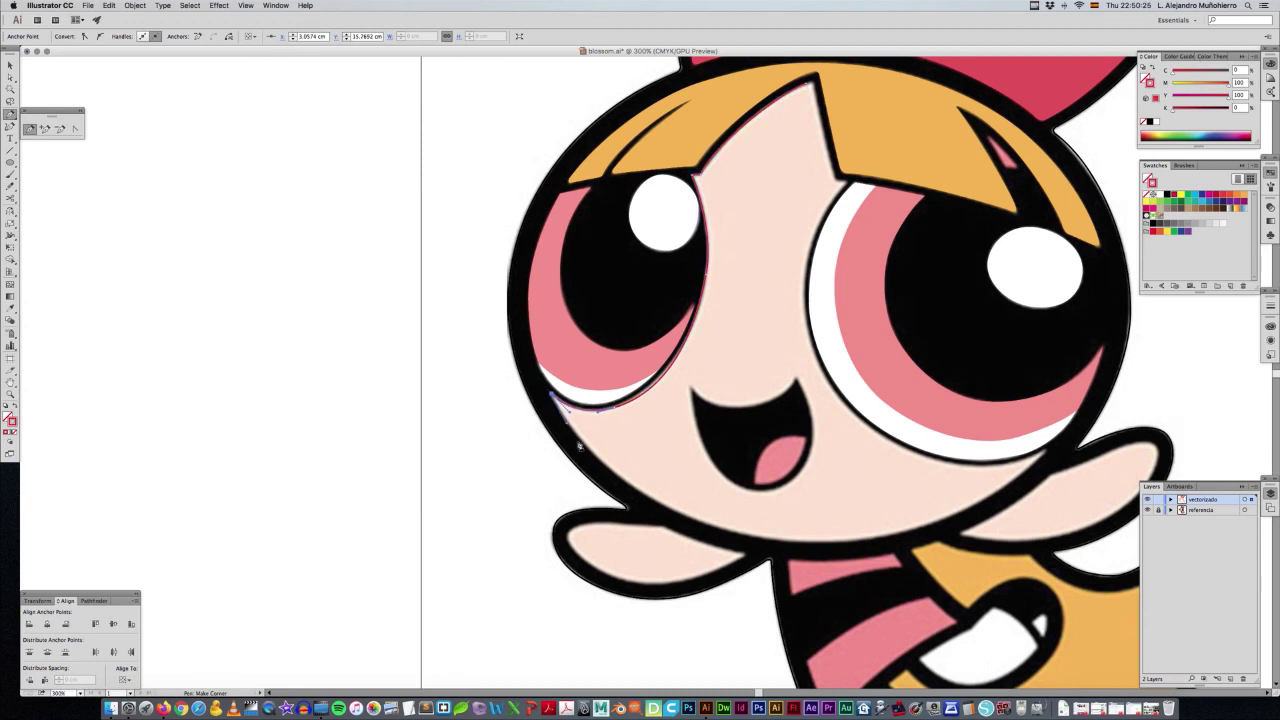
Continue the path down the face's outline, across the chin and up the lower right.
drag(674, 512, 628, 495)
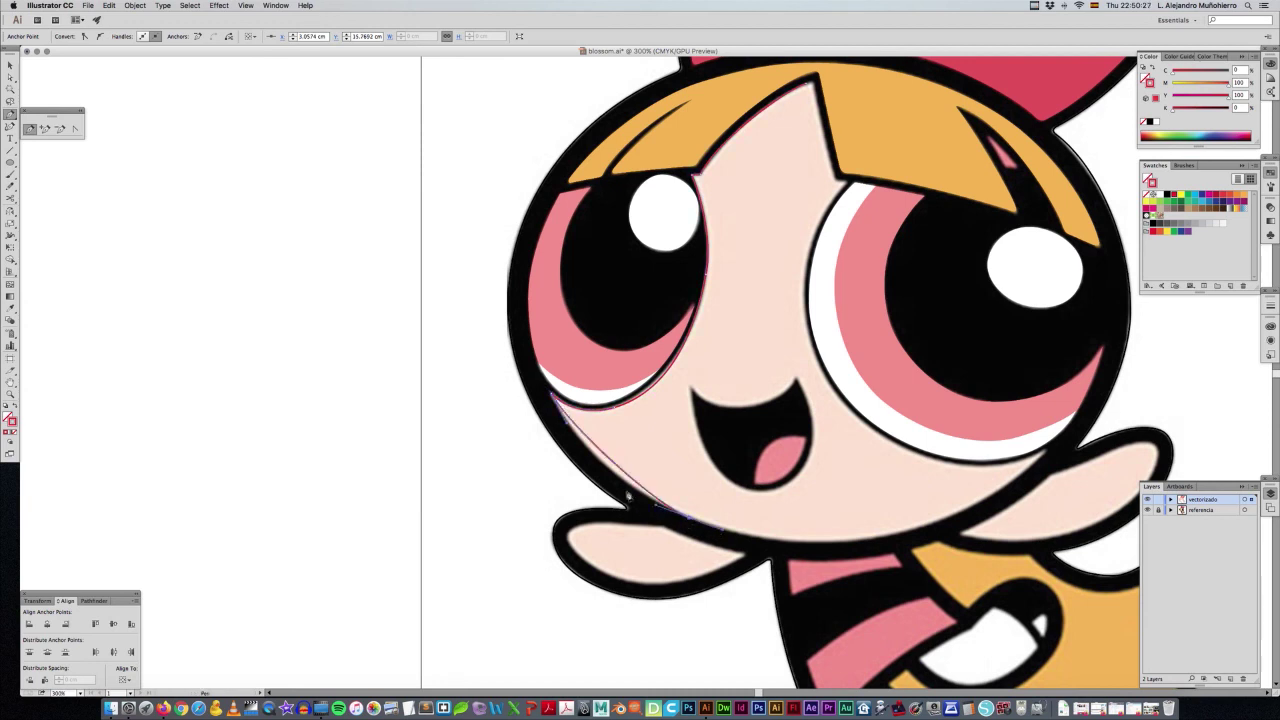
drag(567, 428, 578, 455)
drag(908, 539, 737, 549)
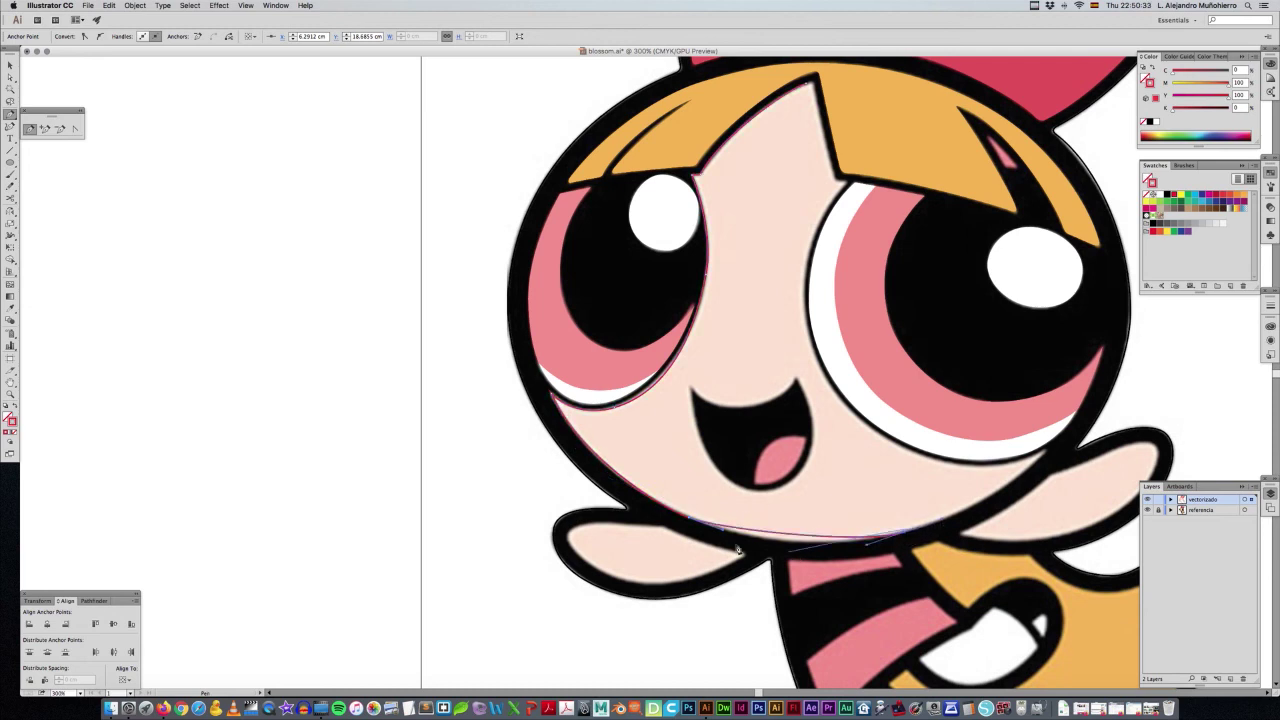
click(773, 551)
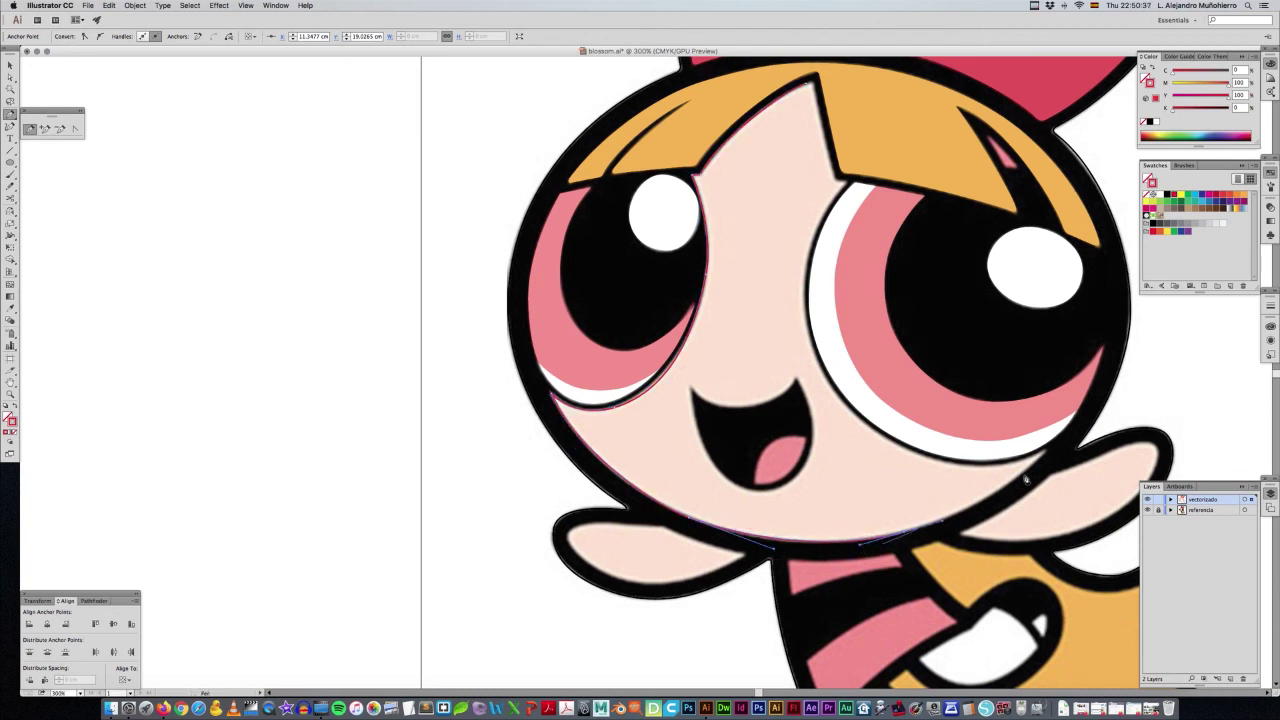
mouse_move(1045, 452)
mouse_down()
mouse_move(1002, 513)
mouse_move(947, 521)
mouse_up()
drag(966, 519, 1048, 452)
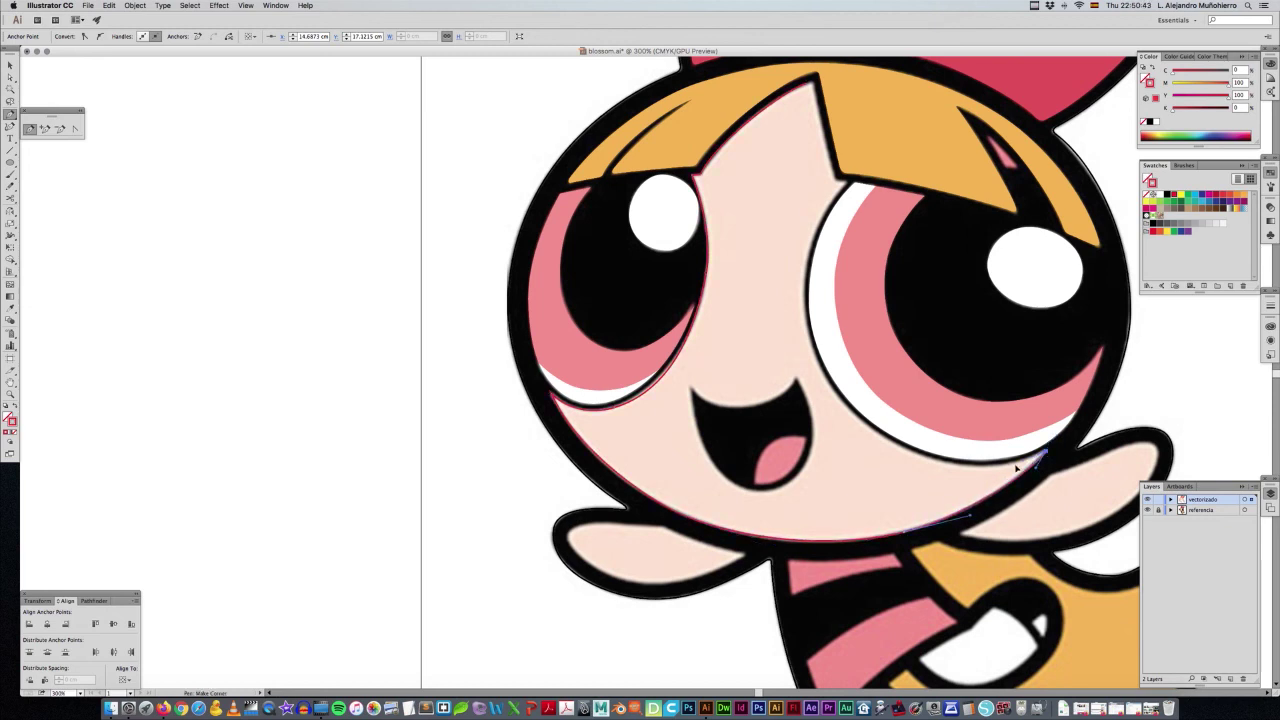
click(916, 457)
click(946, 466)
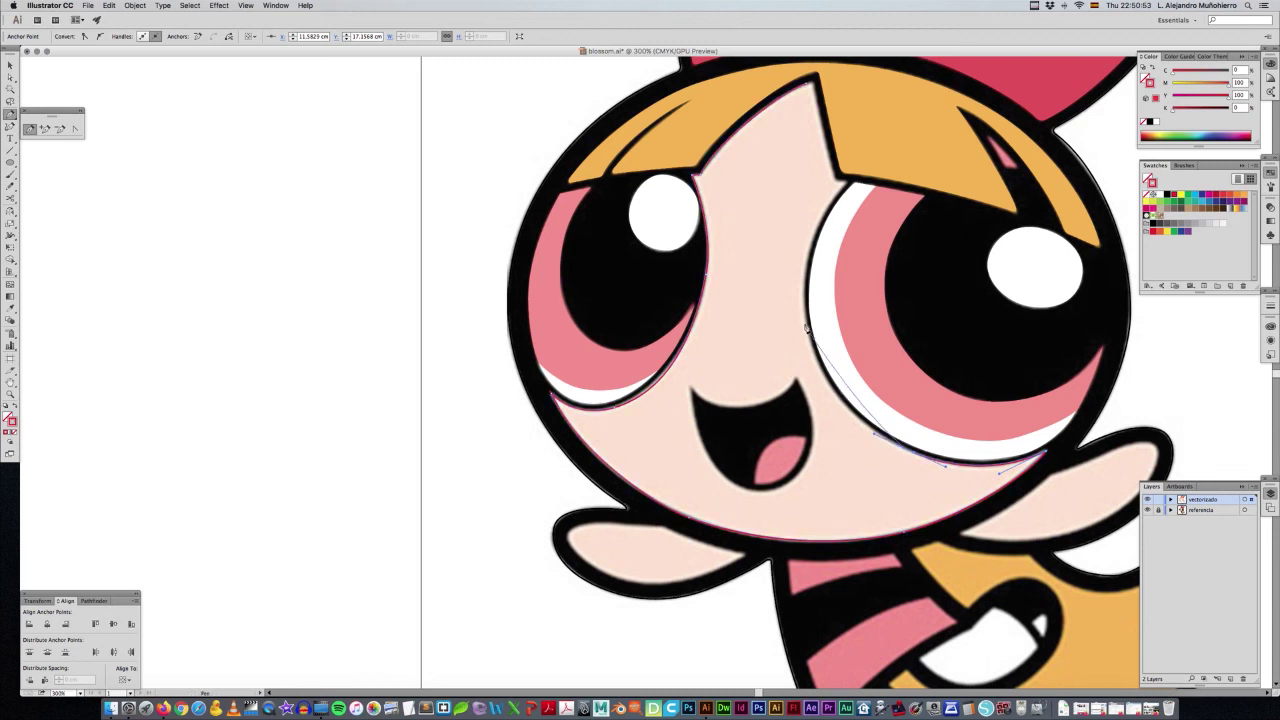
Carry the path up the eye's side to a sharp corner at the fringe tip.
drag(806, 319, 803, 268)
drag(876, 438, 849, 428)
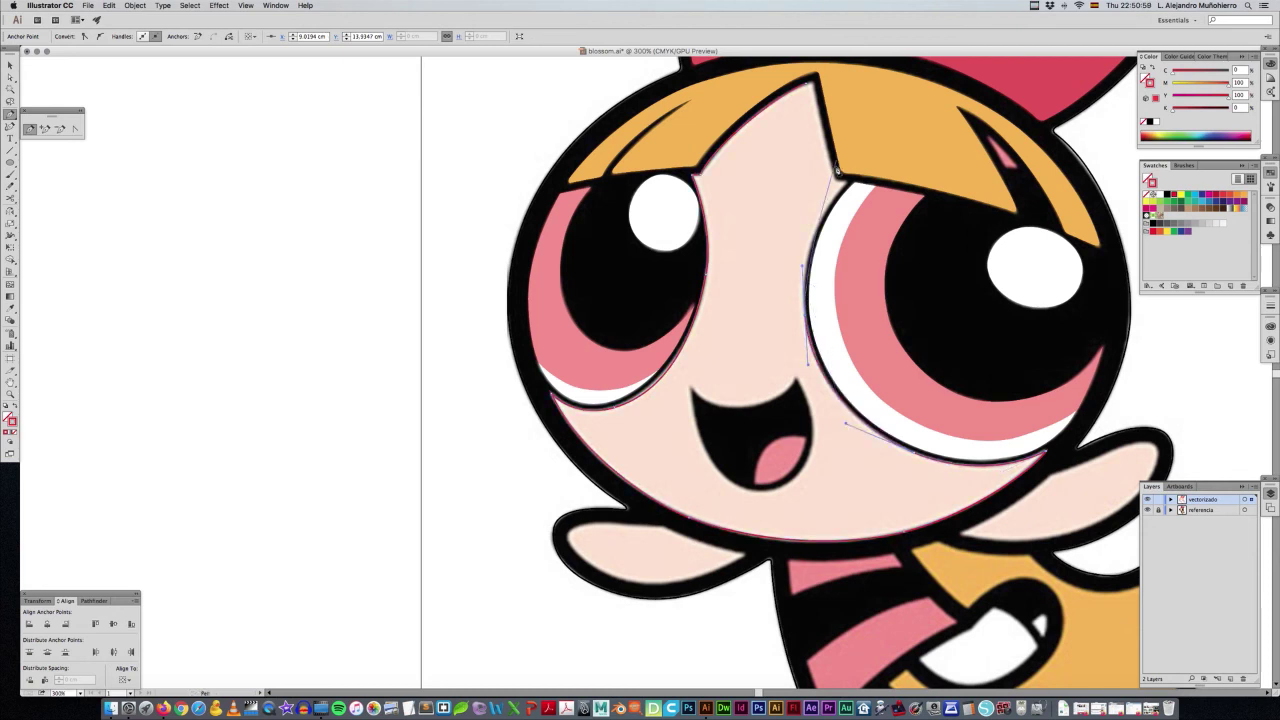
drag(849, 186, 818, 213)
click(846, 186)
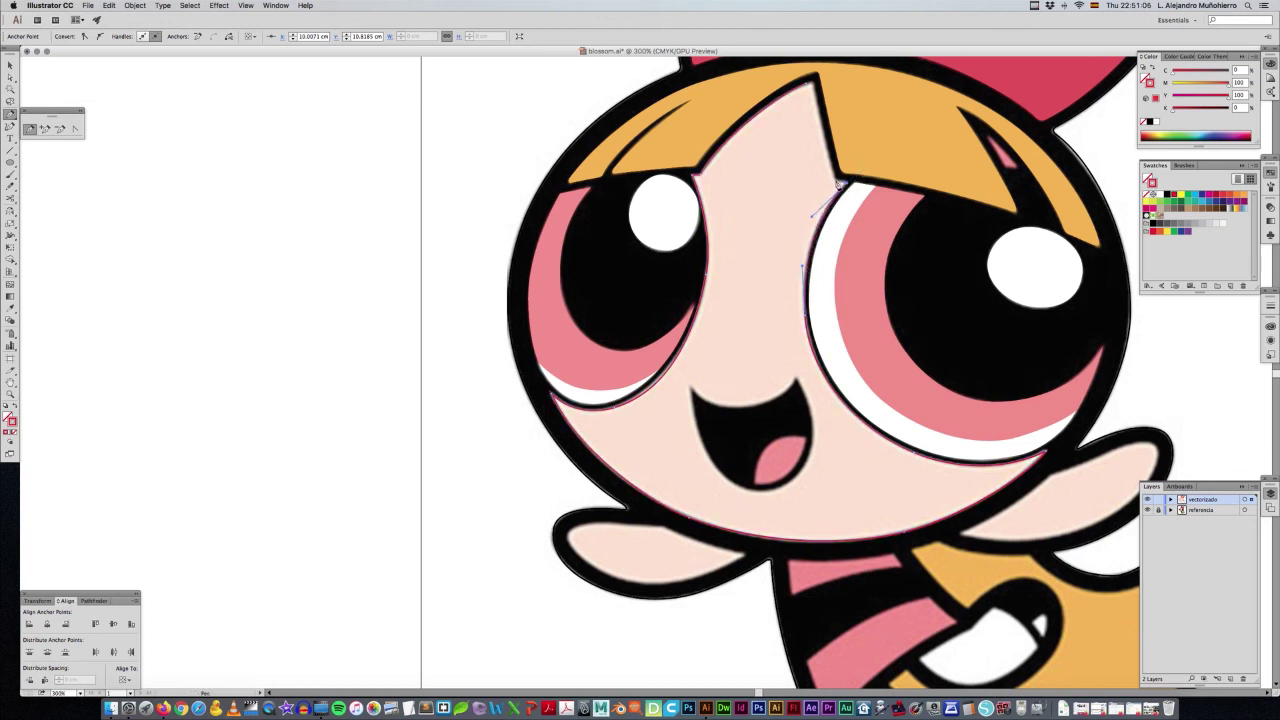
drag(841, 185, 822, 340)
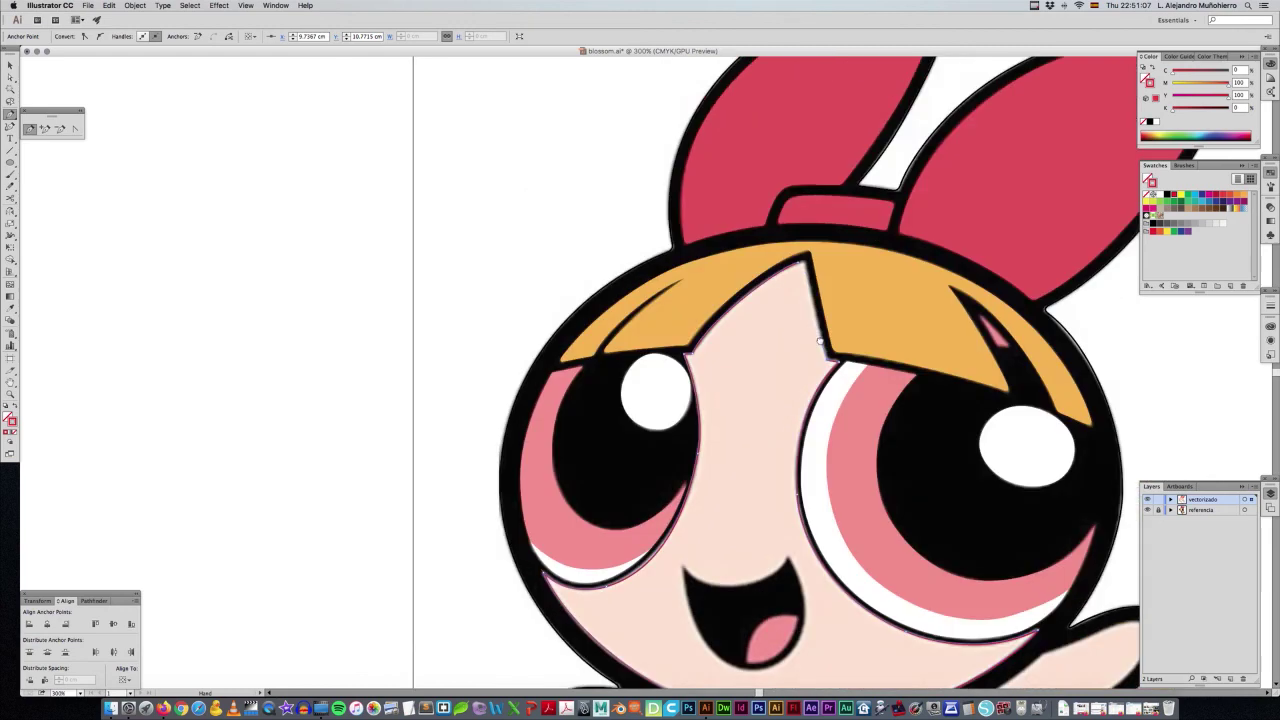
click(801, 268)
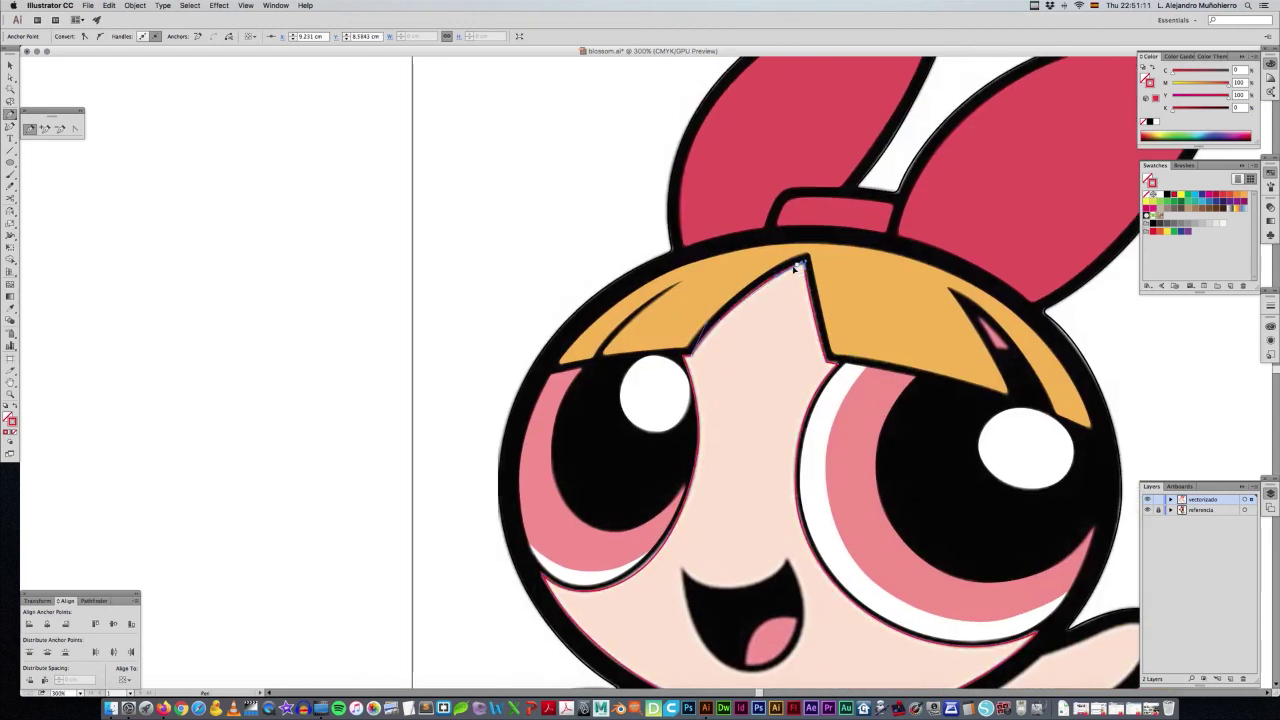
ctrl+click(795, 300)
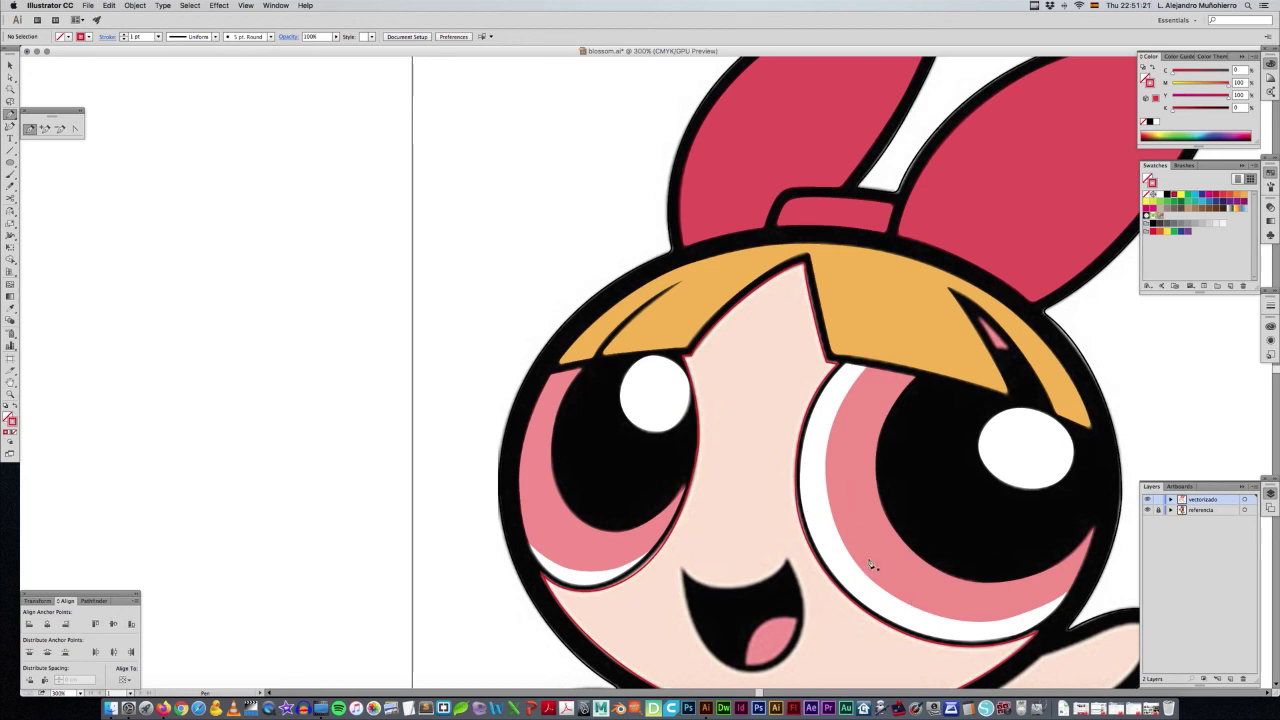
mouse_move(883, 590)
mouse_down()
mouse_move(889, 650)
mouse_move(716, 326)
mouse_move(679, 434)
mouse_up()
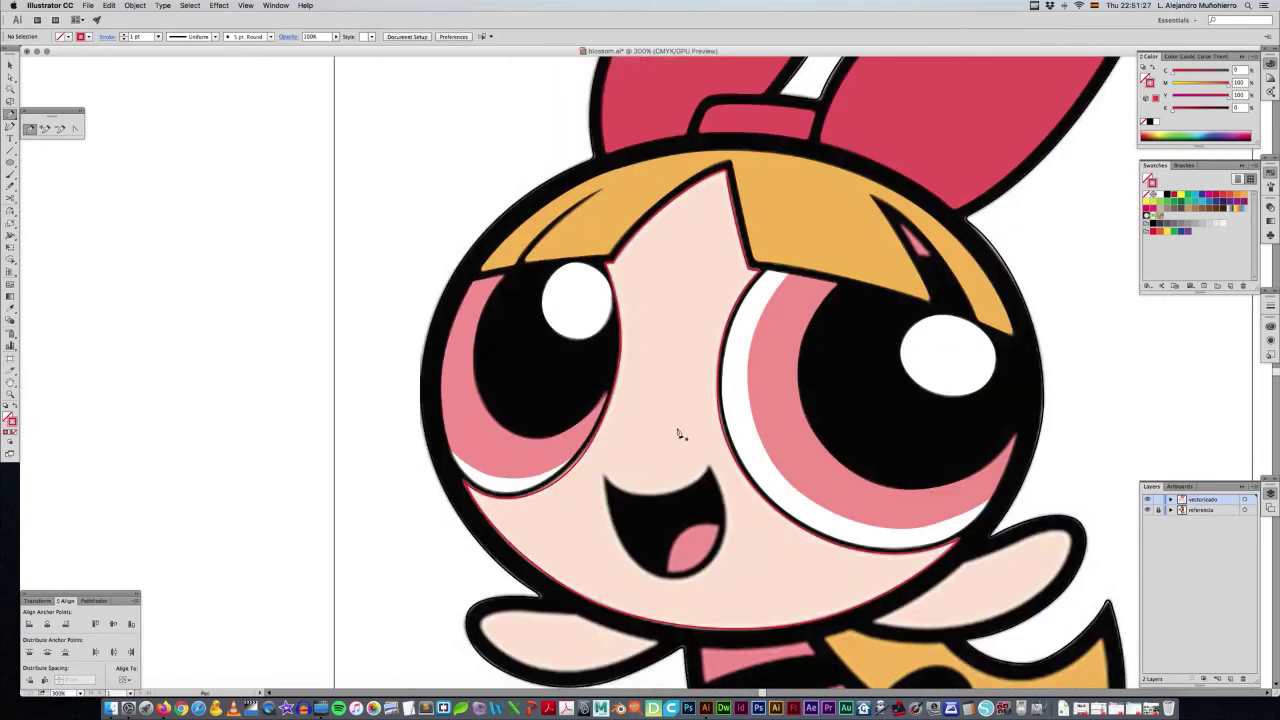
Zoom in and draw a closed pen path around the mouth's corners and bottom.
scroll(679, 434, up, 1)
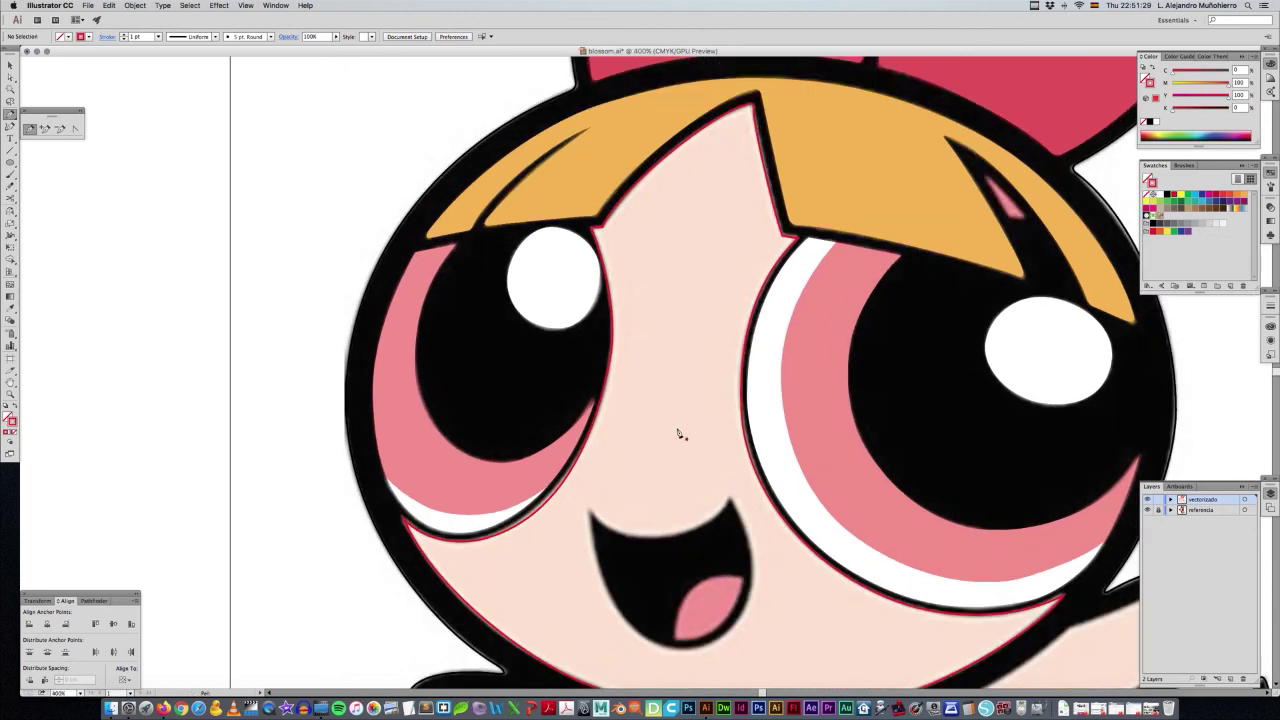
drag(674, 463, 606, 310)
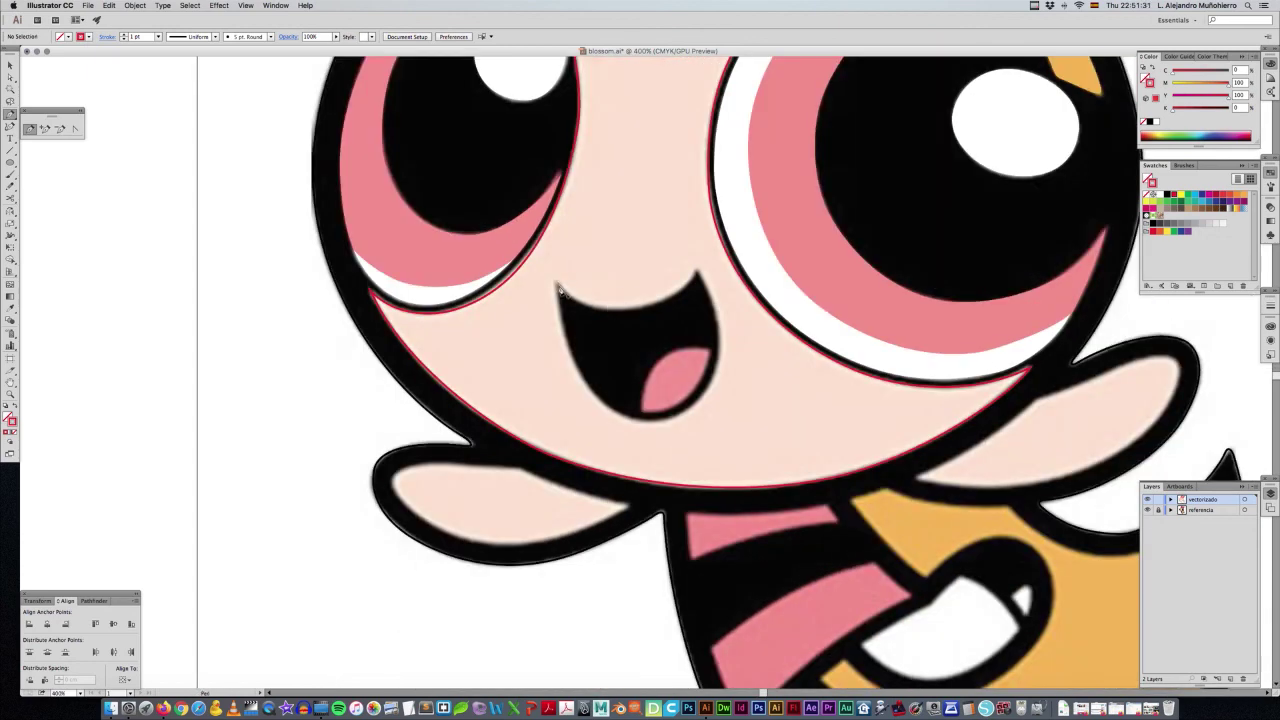
click(555, 278)
drag(620, 314, 628, 314)
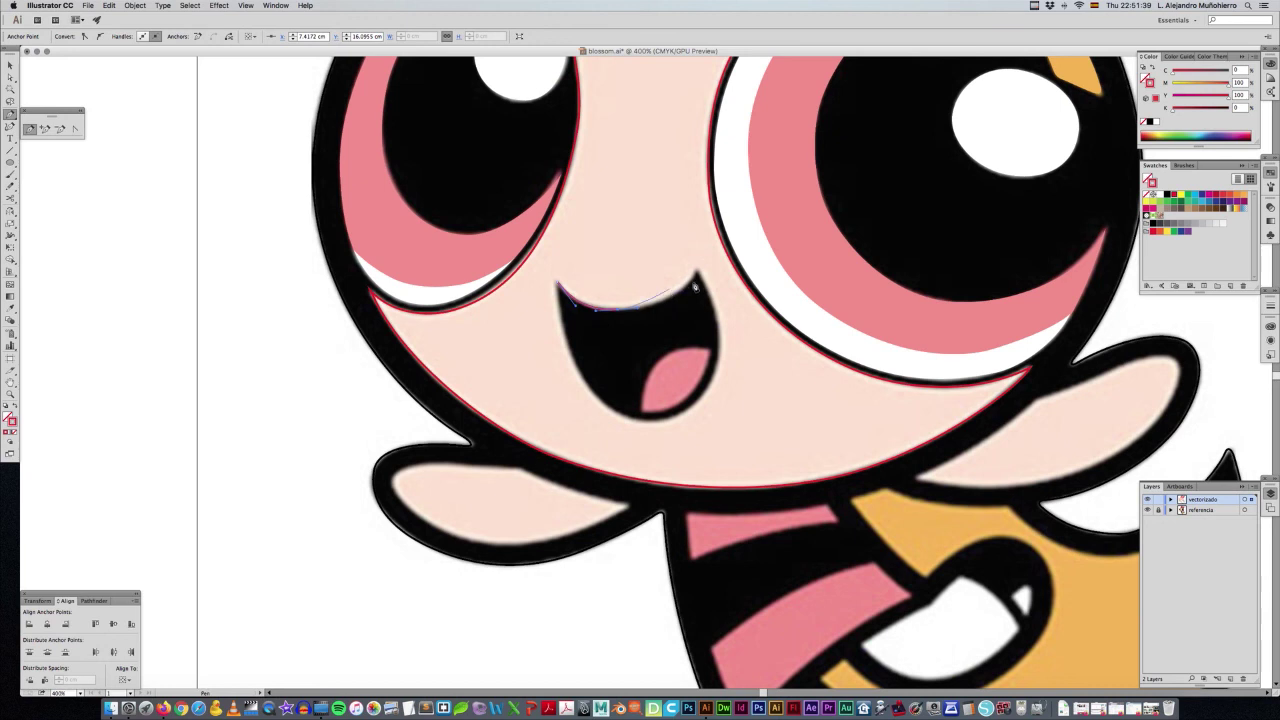
click(697, 277)
click(641, 313)
drag(701, 280, 713, 308)
drag(703, 399, 726, 353)
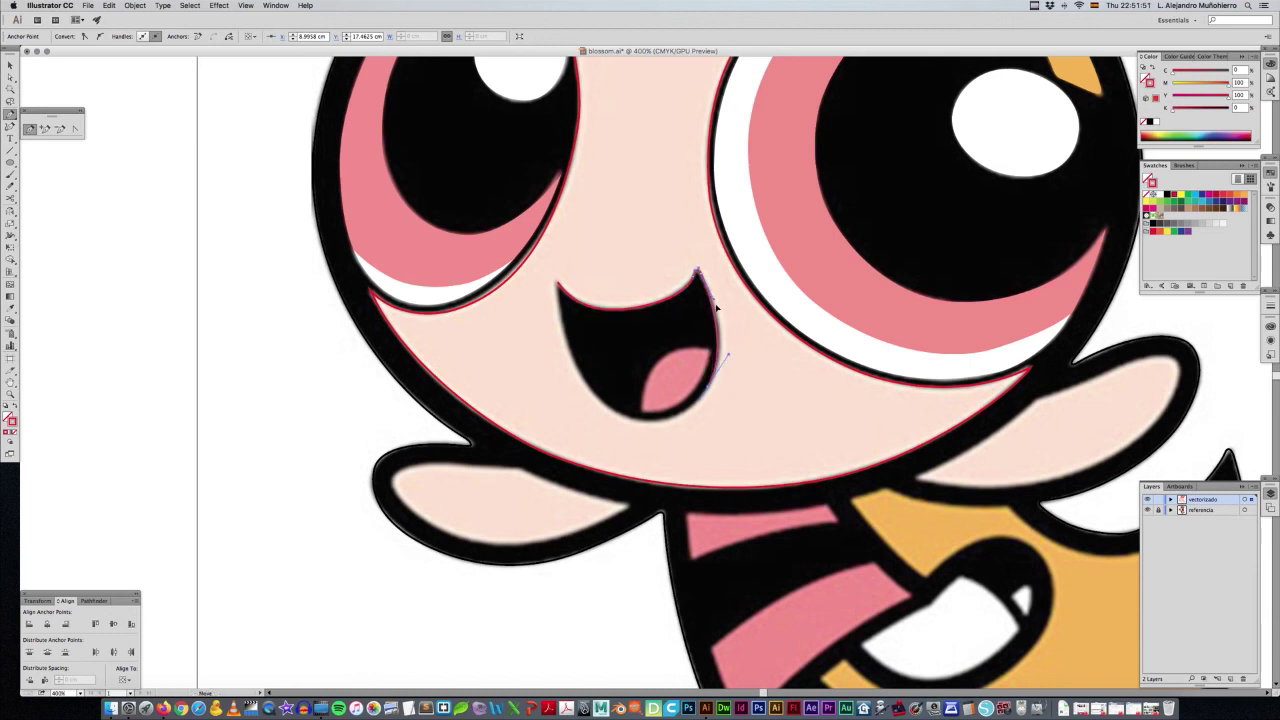
drag(703, 396, 660, 441)
click(612, 411)
Reshape the mouth outline's bottom curve and left edge to match the reference.
mouse_move(698, 403)
mouse_down()
mouse_move(691, 423)
mouse_move(630, 425)
mouse_up()
drag(624, 422, 690, 426)
drag(592, 396, 556, 289)
mouse_move(557, 288)
mouse_down()
mouse_move(554, 272)
mouse_move(566, 357)
mouse_up()
drag(554, 272, 555, 283)
click(555, 283)
click(555, 283)
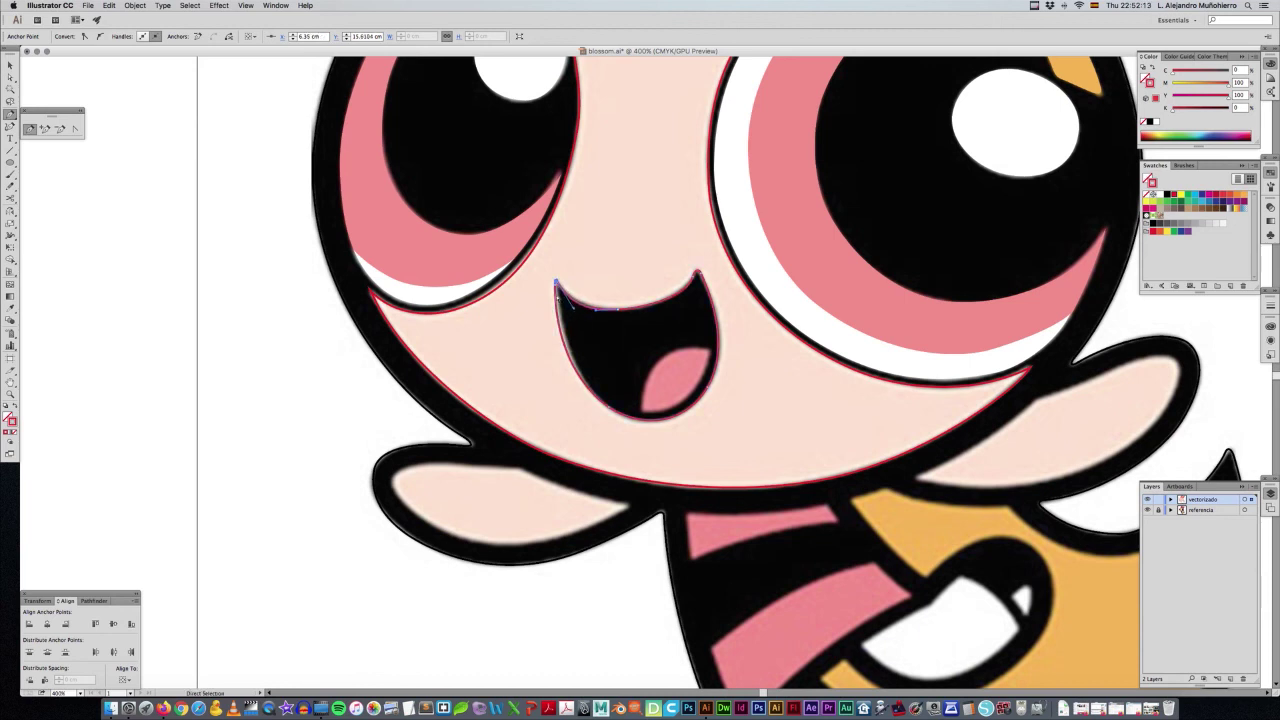
drag(555, 283, 556, 364)
click(560, 378)
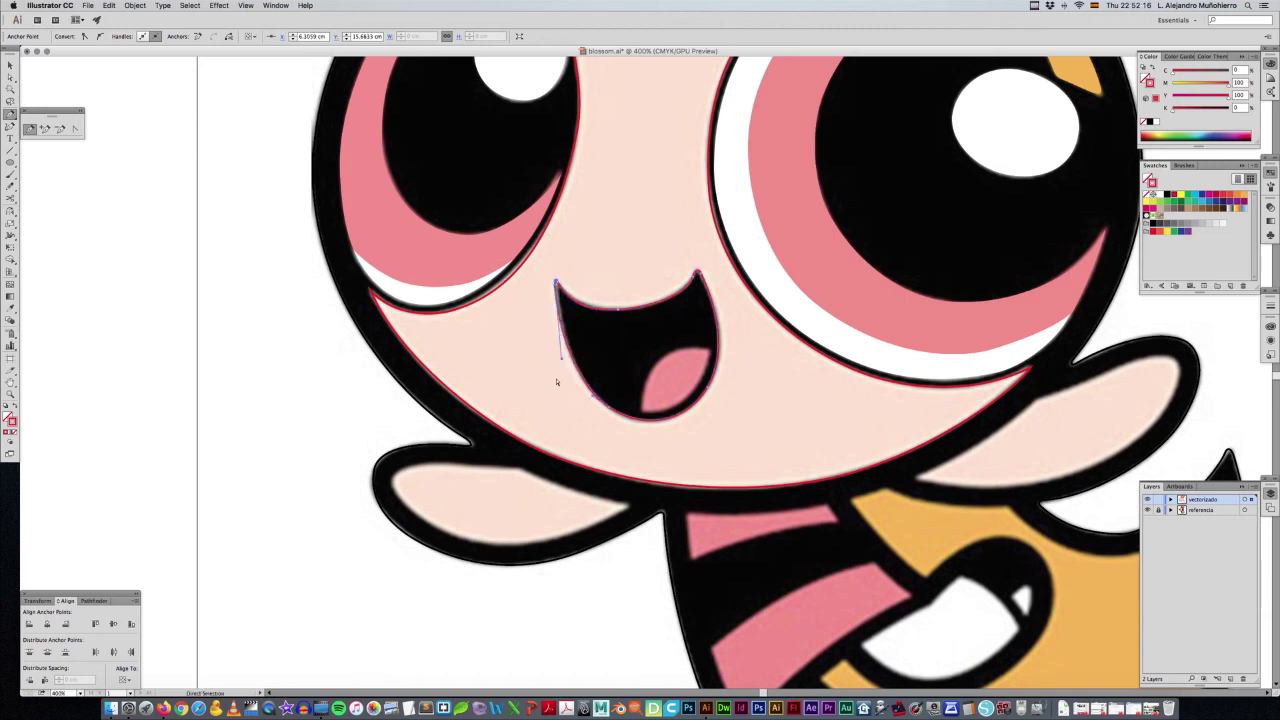
Close the existing tongue path at the mouth's lower edge with a sharp top corner.
click(688, 352)
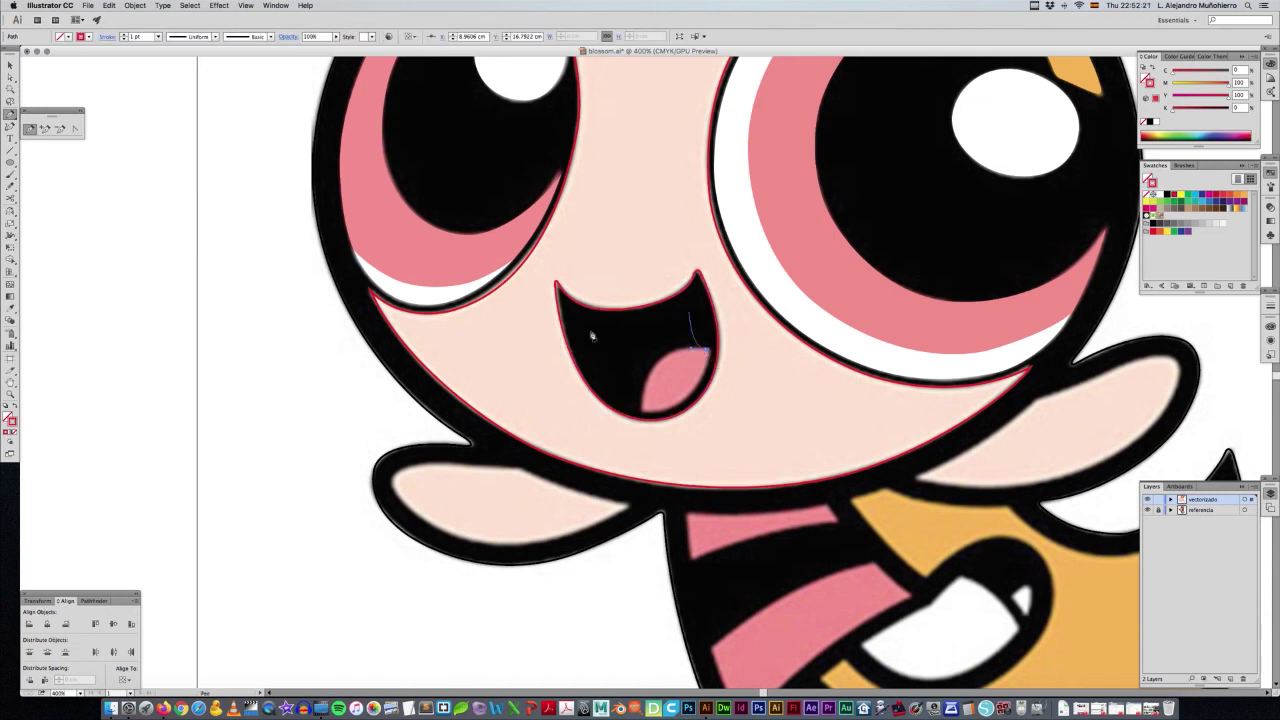
click(643, 411)
click(667, 347)
Redraw the tongue's curved edge from its bottom anchor to its top and refine the curve.
key(p)
click(651, 419)
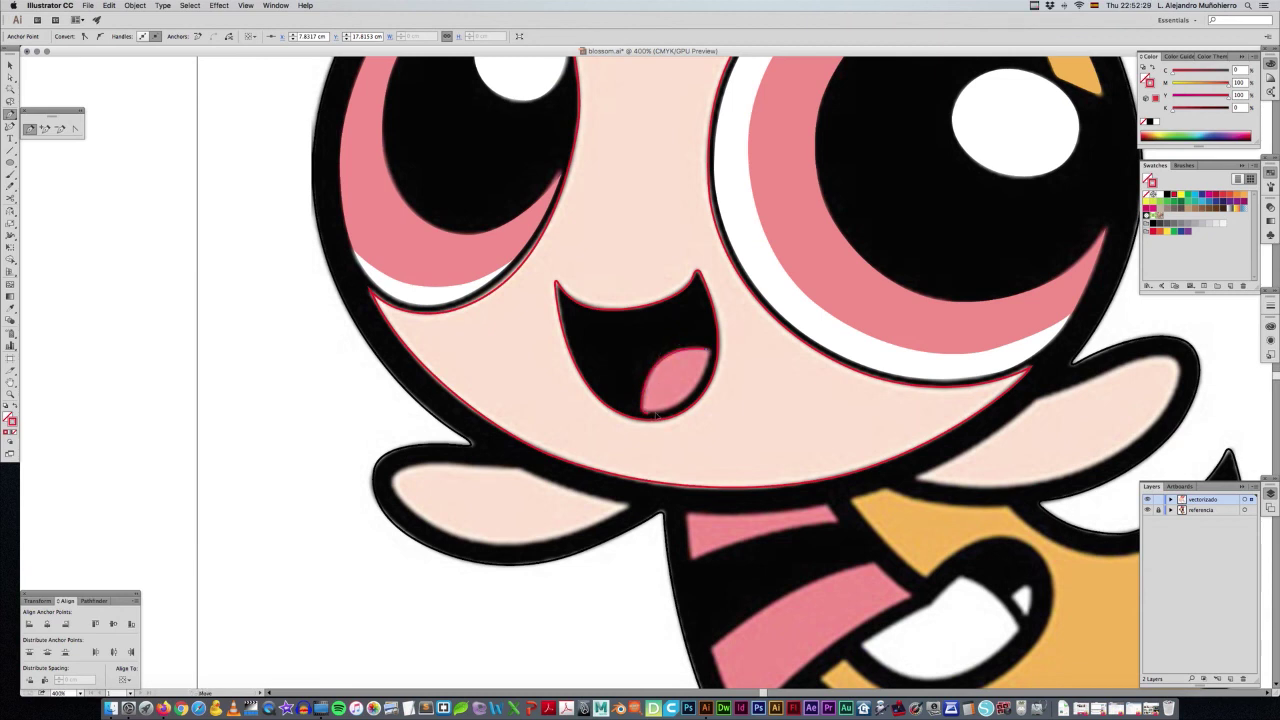
click(709, 354)
drag(710, 356, 744, 578)
click(686, 413)
drag(707, 352, 707, 352)
super+click(688, 352)
click(666, 341)
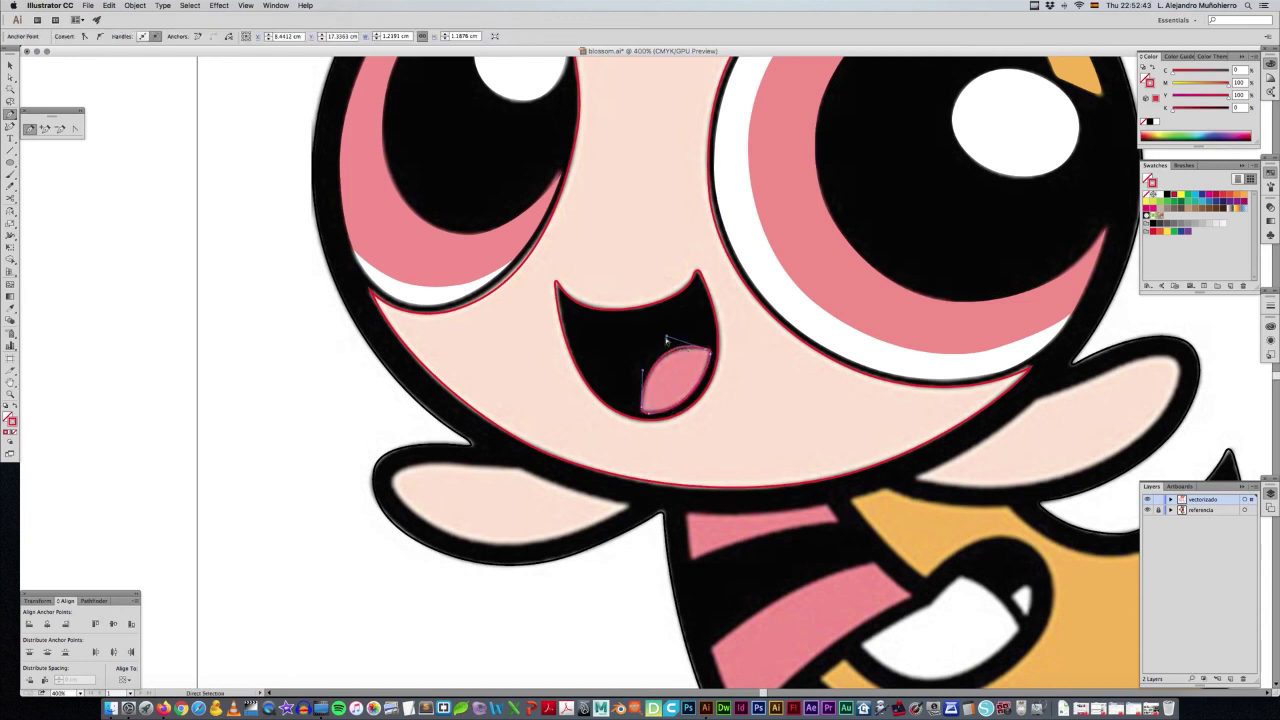
super+click(666, 341)
key(super+minus)
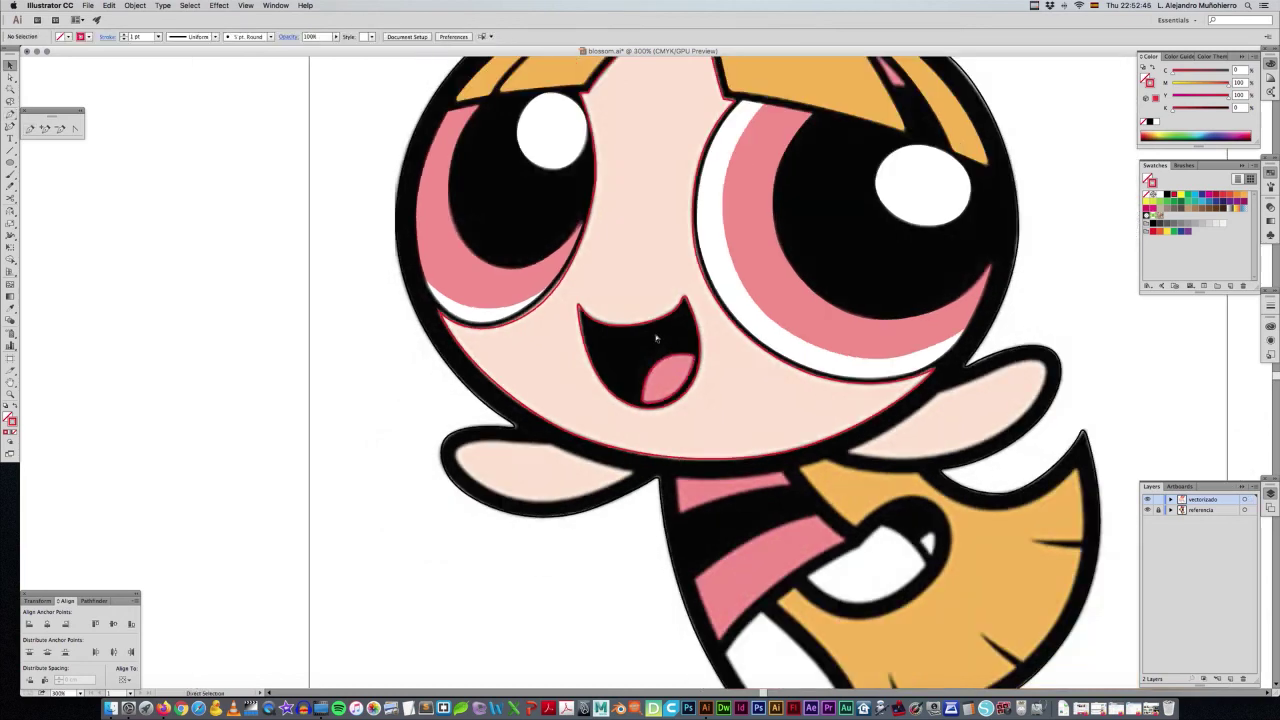
Sample the reference colours onto the pink tongue and the skin-toned face.
key(super+minus)
click(660, 369)
key(i)
key(v)
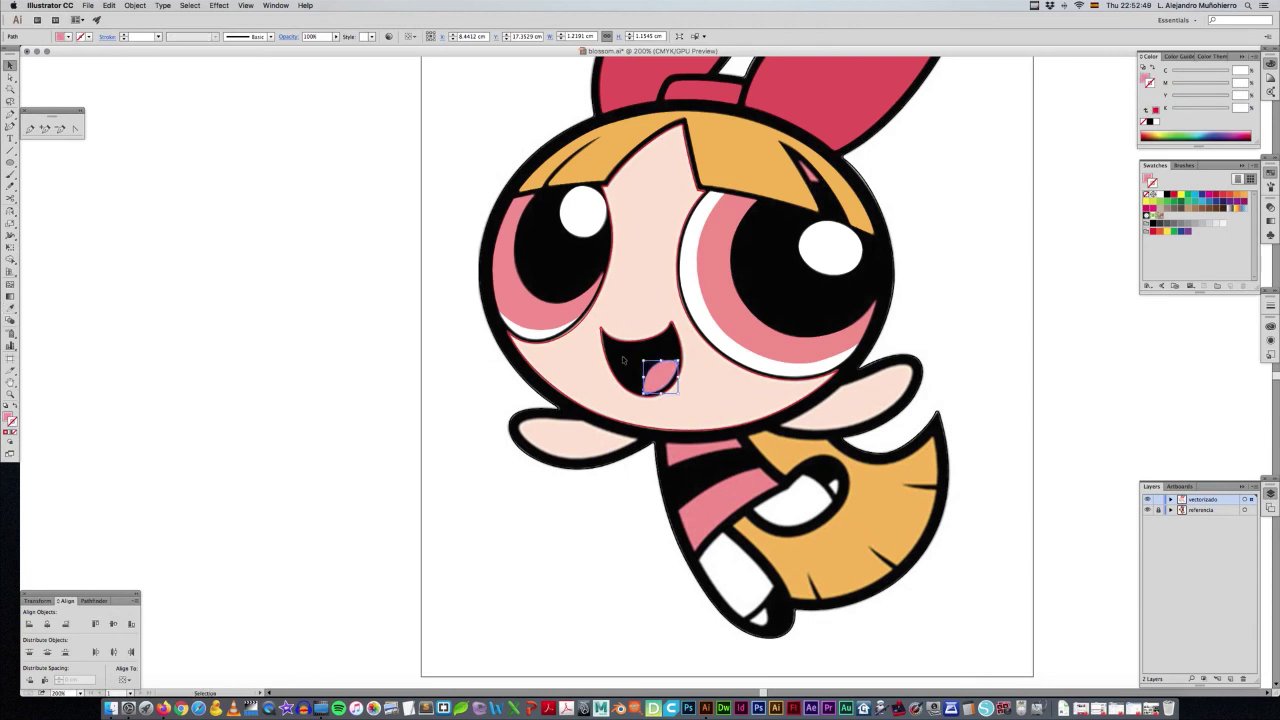
click(628, 366)
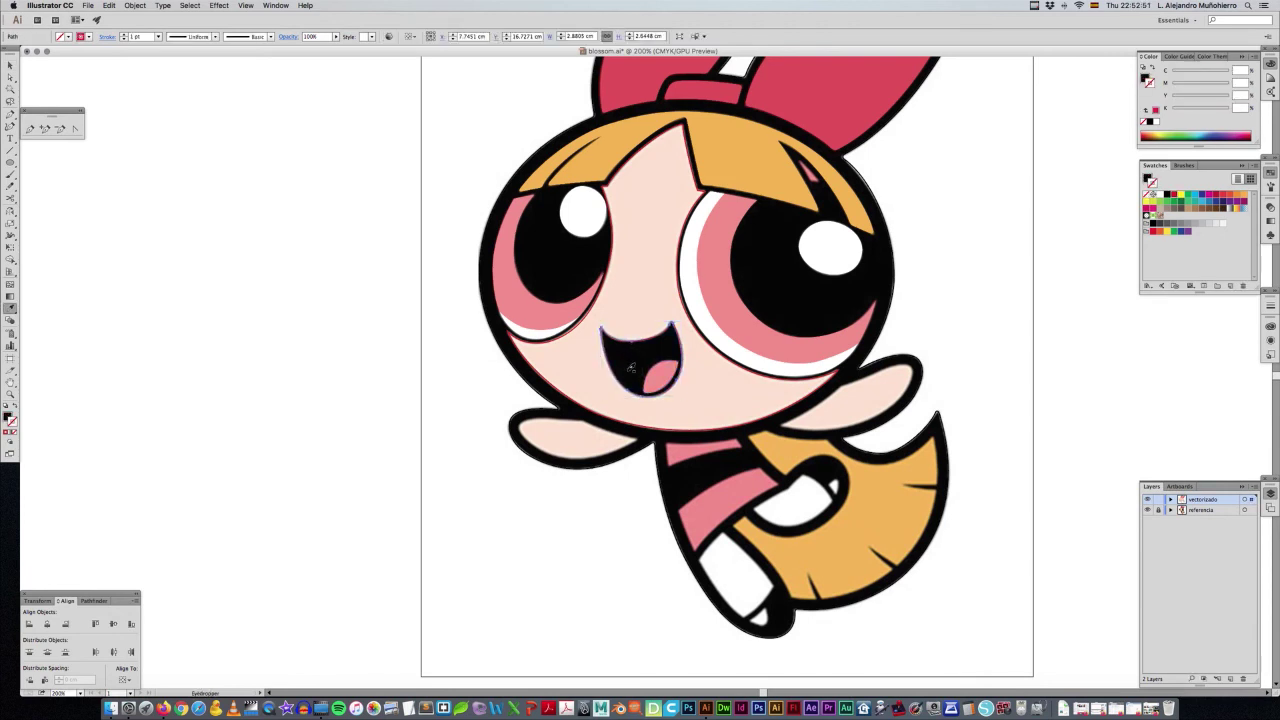
click(565, 345)
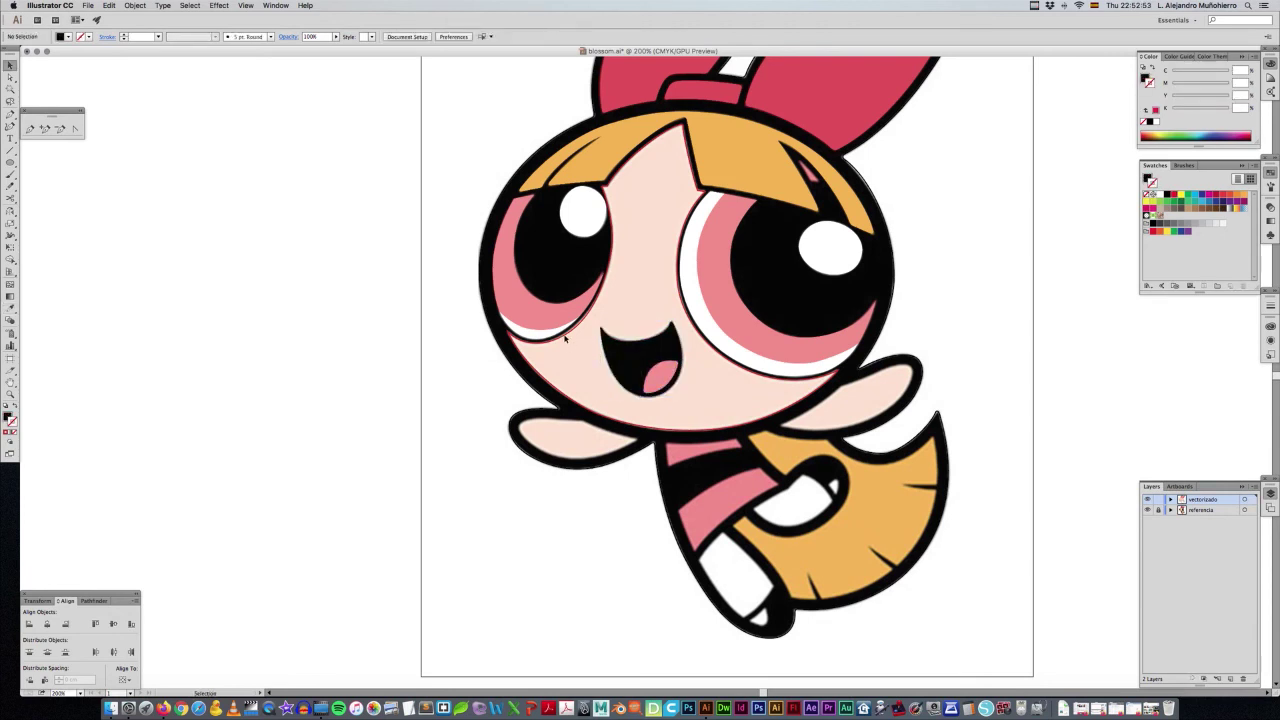
click(590, 366)
key(i)
click(594, 366)
key(v)
Fill the body shape solid black by swapping its fill and stroke.
click(533, 390)
key(shift+x)
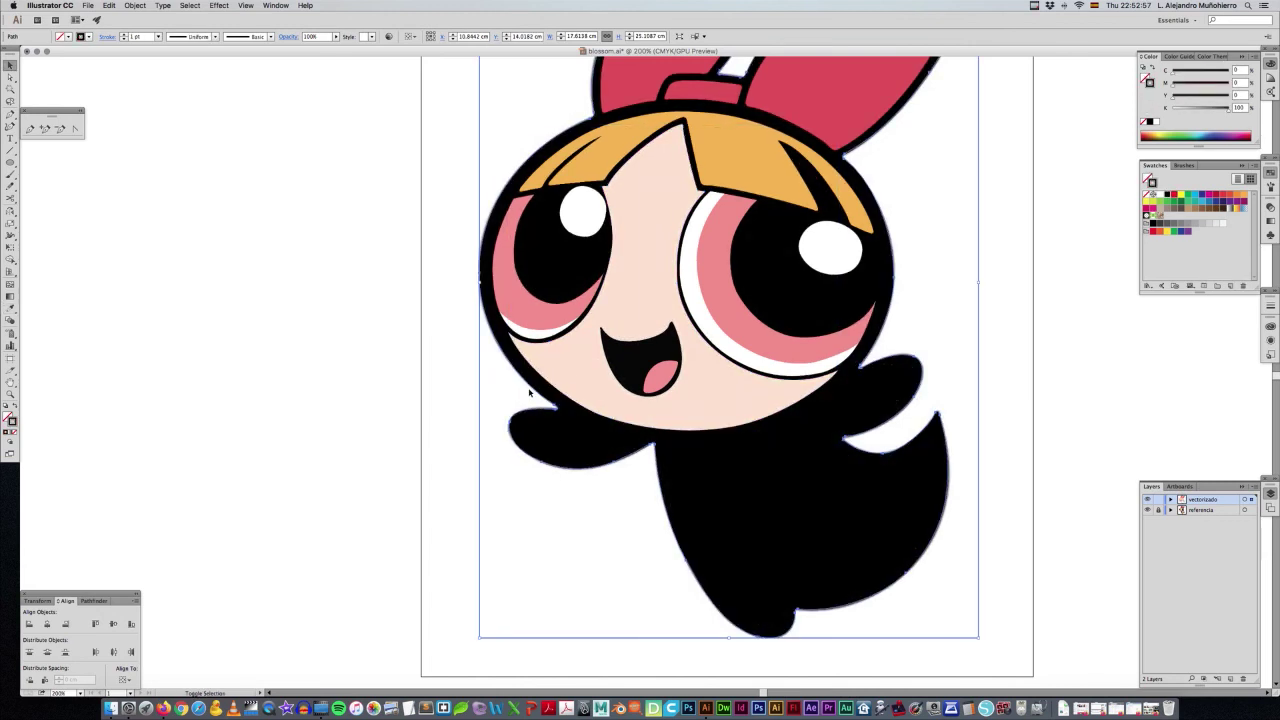
click(423, 381)
Save the drawing and zoom out to show the whole artboard.
mouse_move(415, 357)
mouse_down()
mouse_move(476, 419)
mouse_move(417, 459)
mouse_up()
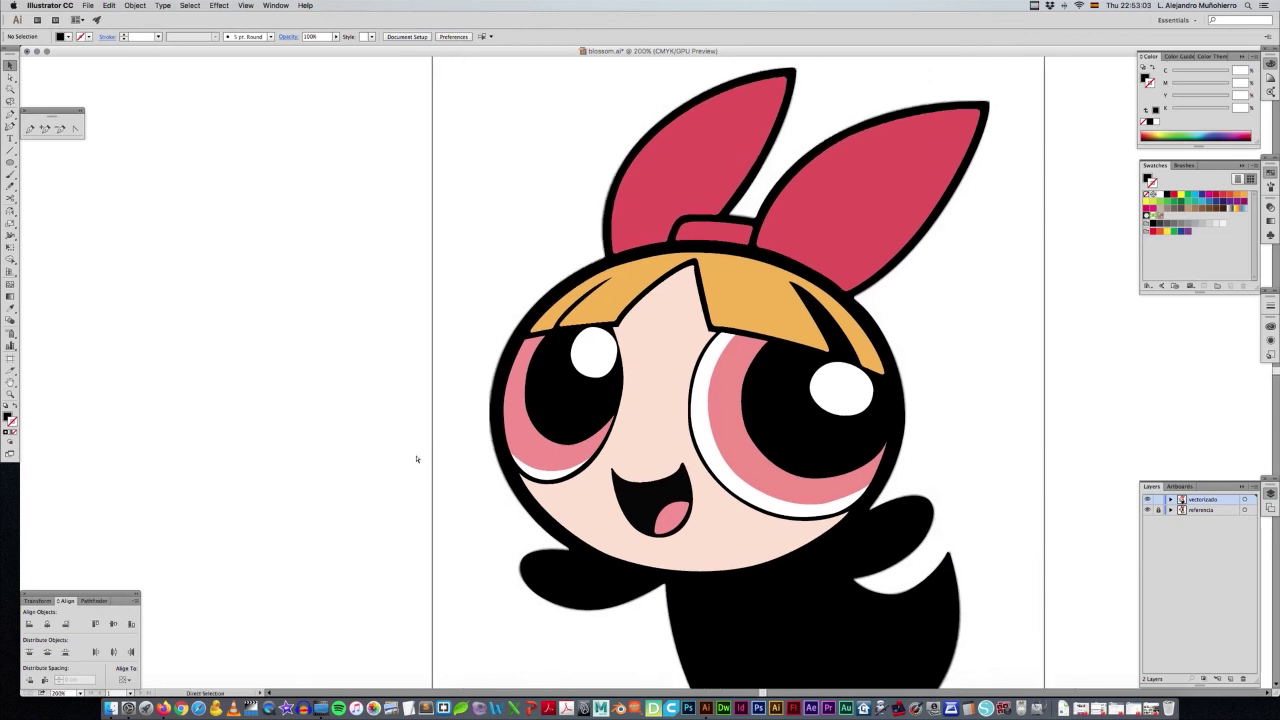
key(super+s)
key(super+minus)
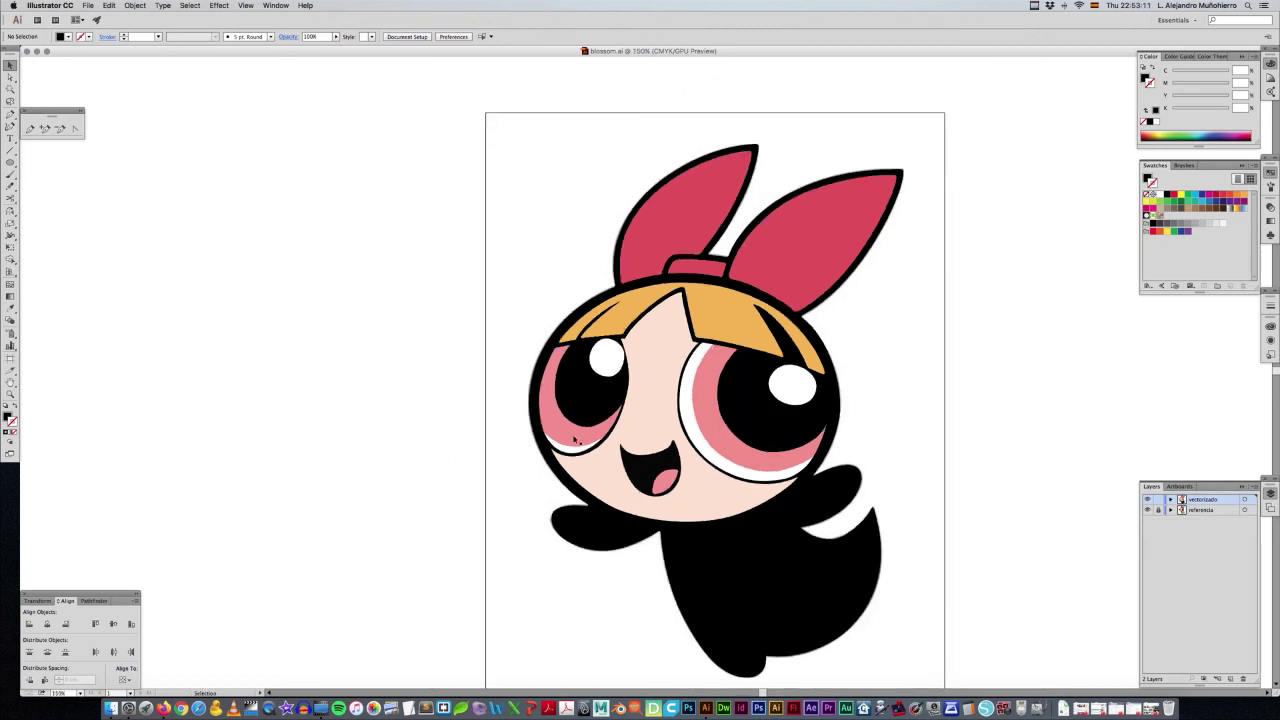
Centre the artboard and hide all panels and toolbars, leaving only Blossom's artwork.
scroll(575, 440, right, 3)
scroll(550, 438, right, 2)
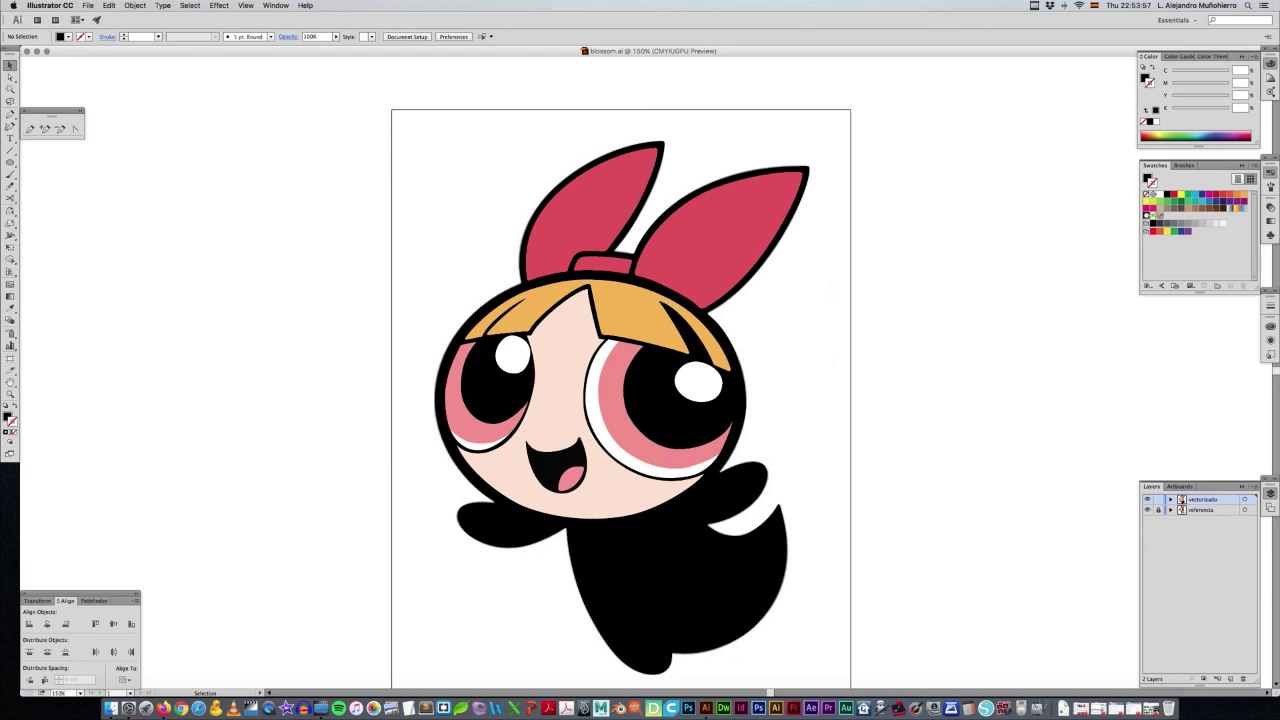
key(Tab)
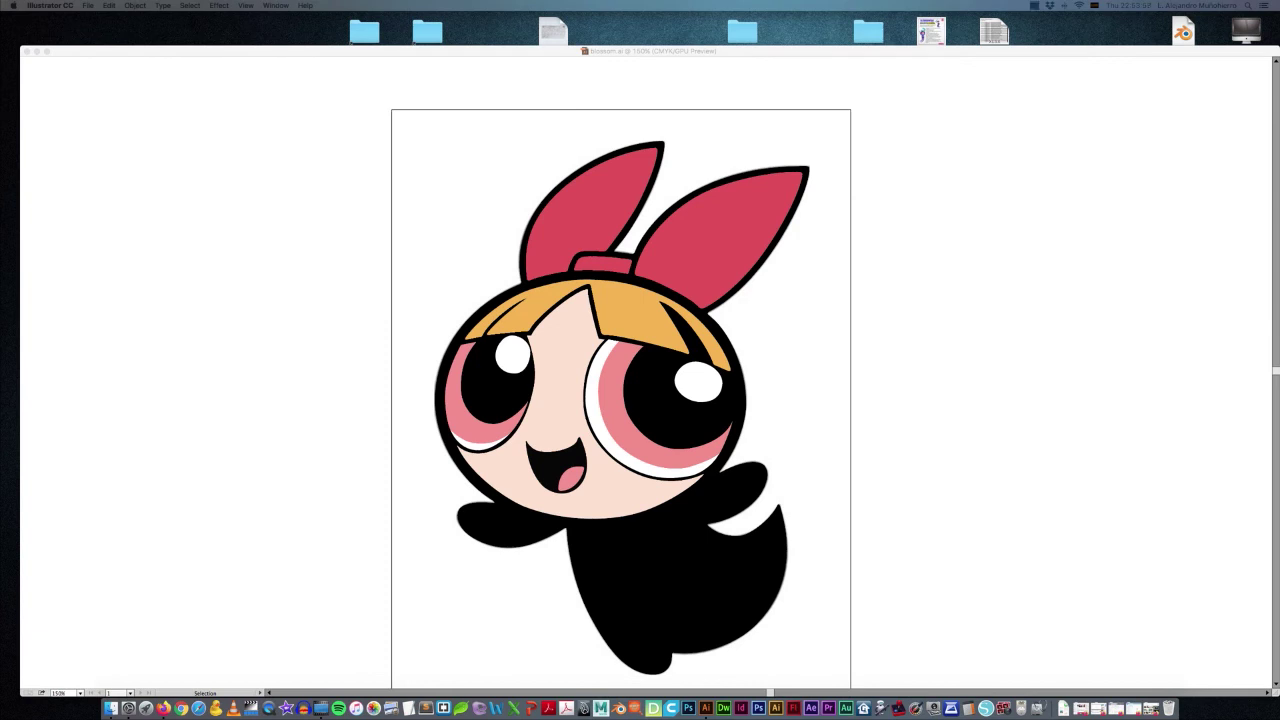